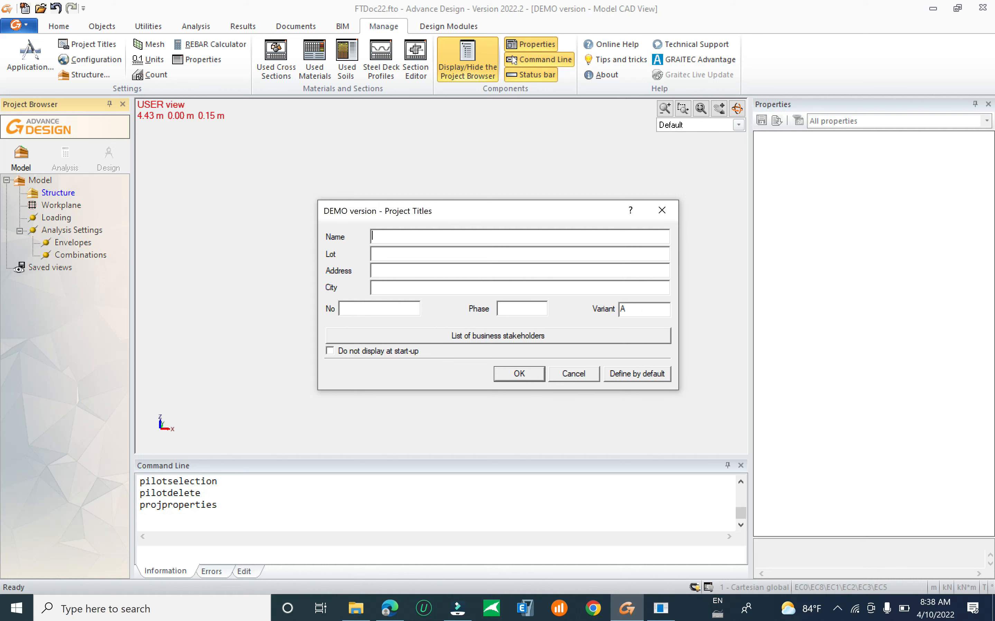
Step: Name the project "RC Water Supply Reservoir" in the project titles and accept them
right_click(393, 237)
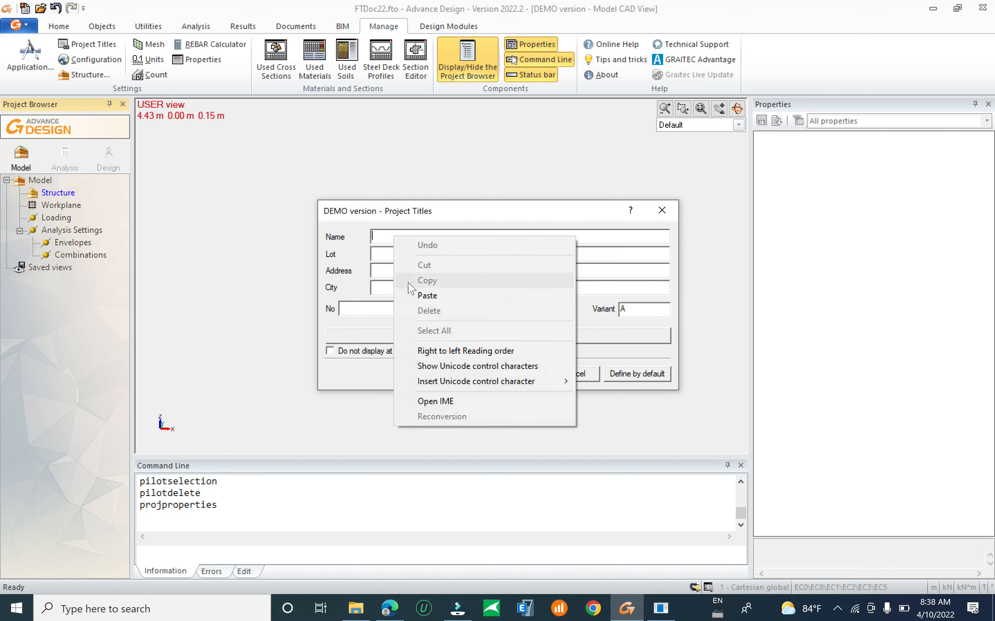
click(415, 293)
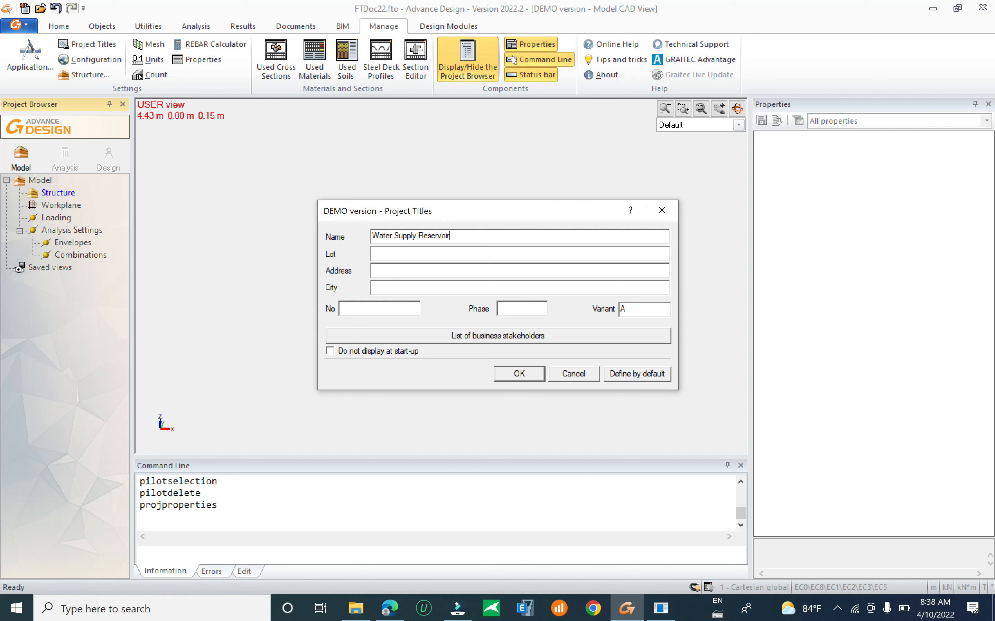
click(371, 235)
text(RC)
click(393, 253)
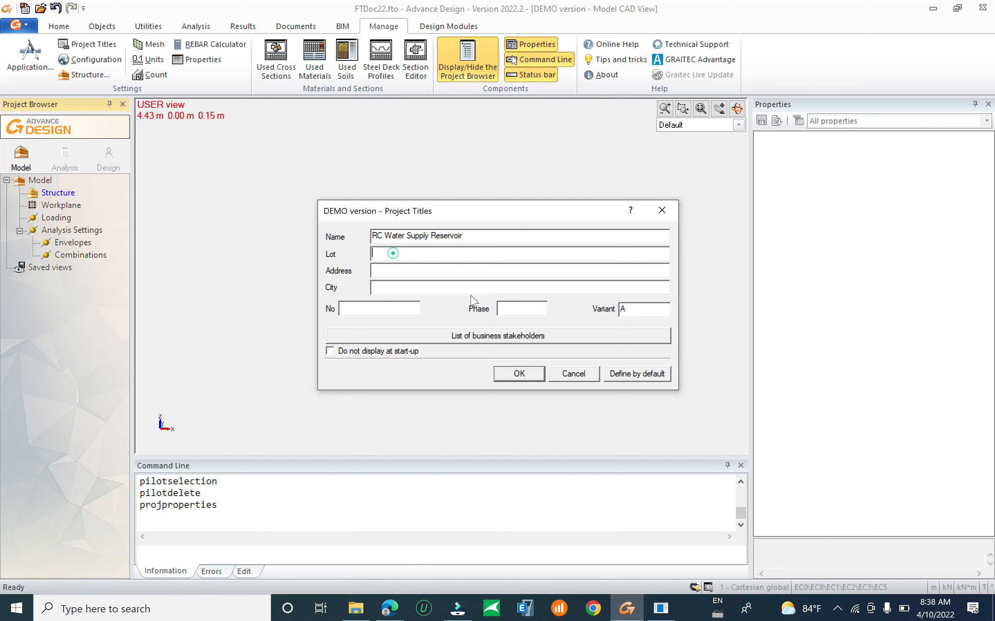
click(533, 378)
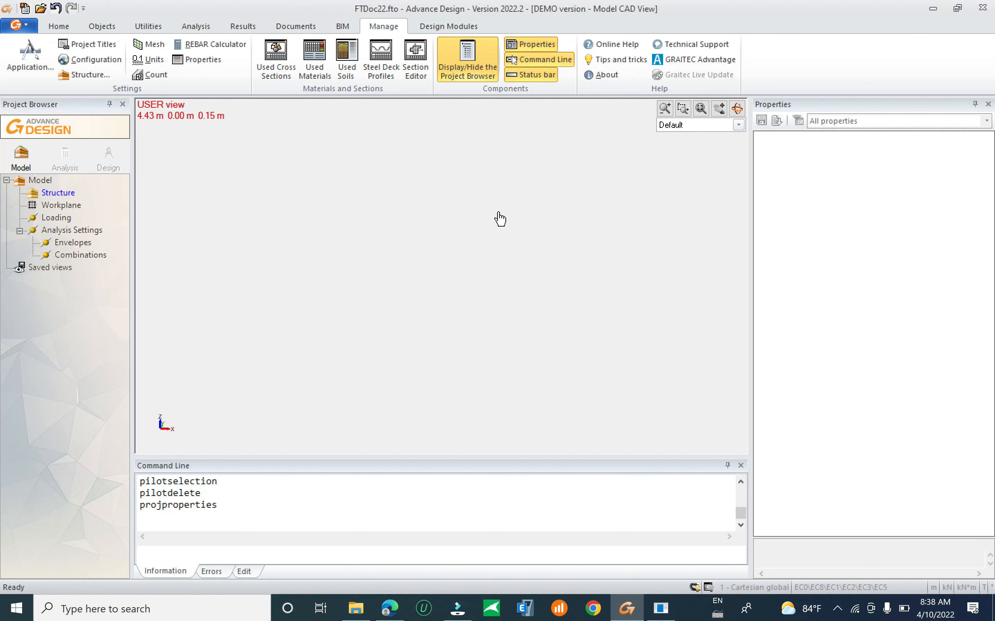
Step: Show the workplane grid and switch the model to the front view
click(70, 26)
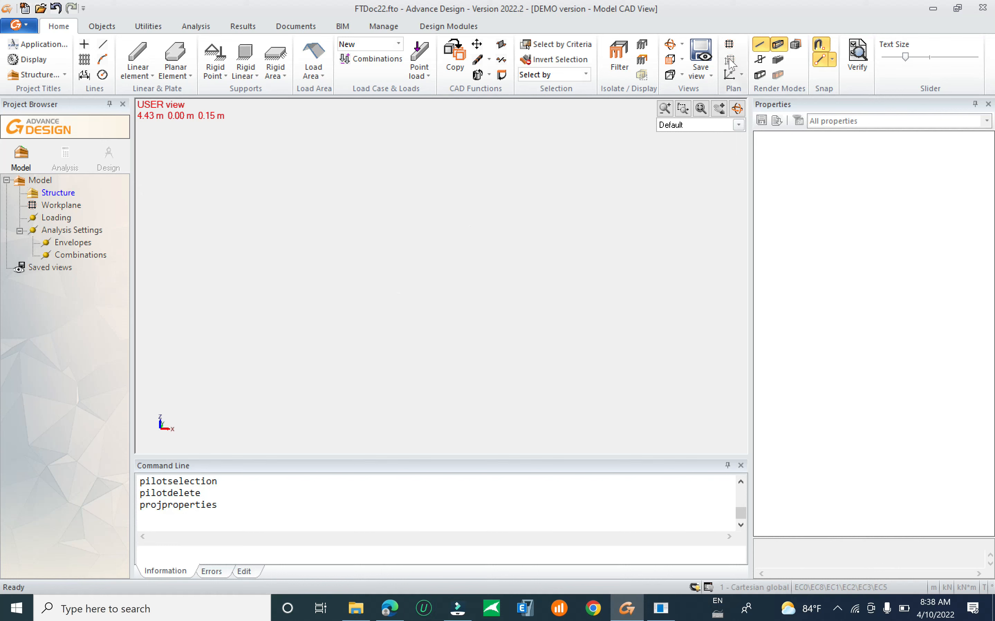
right_click(597, 179)
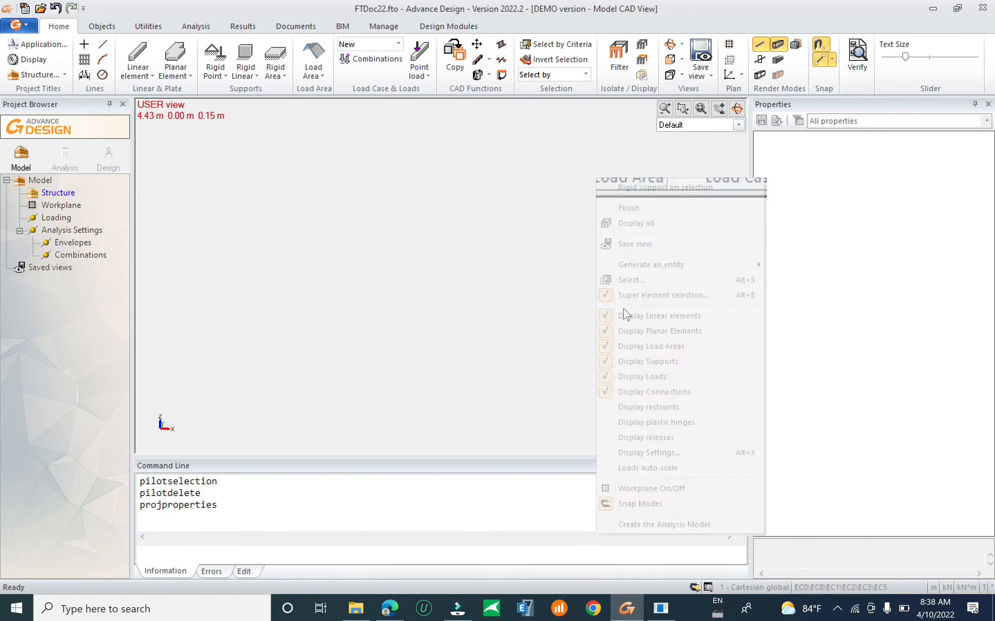
click(658, 496)
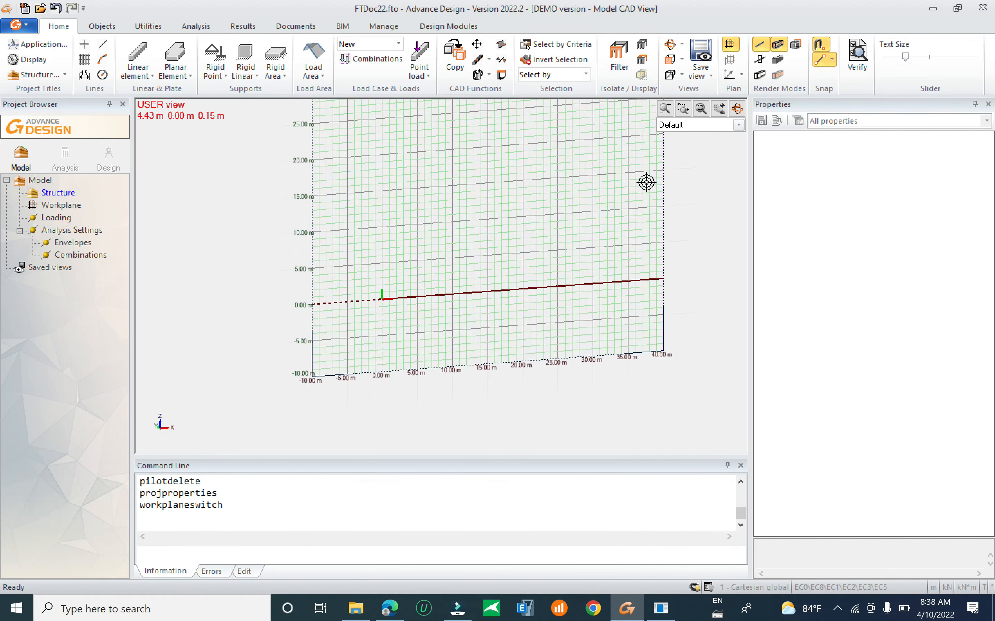
click(671, 61)
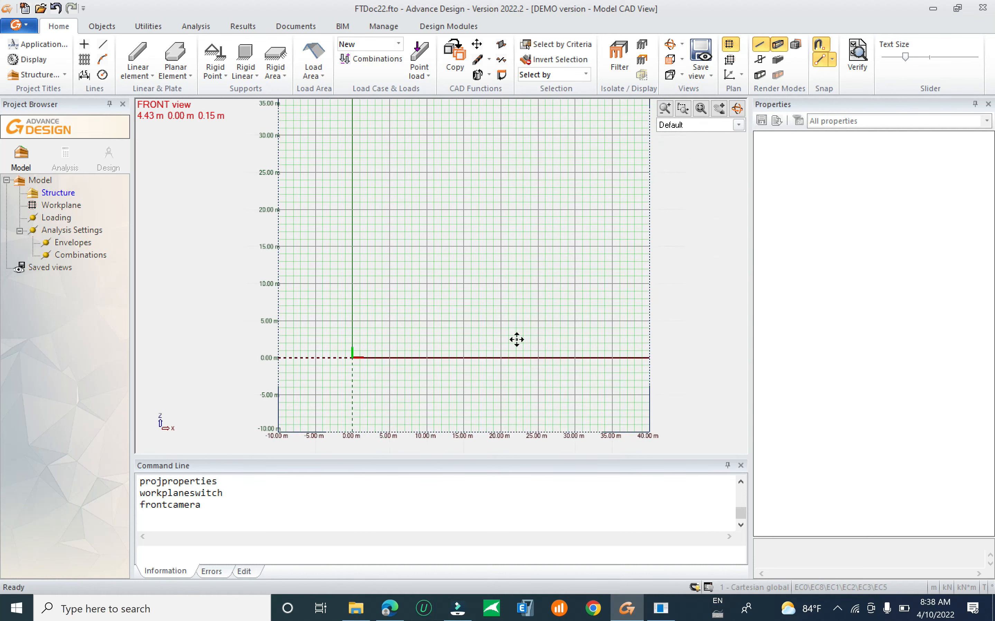
scroll(517, 339, up, 4)
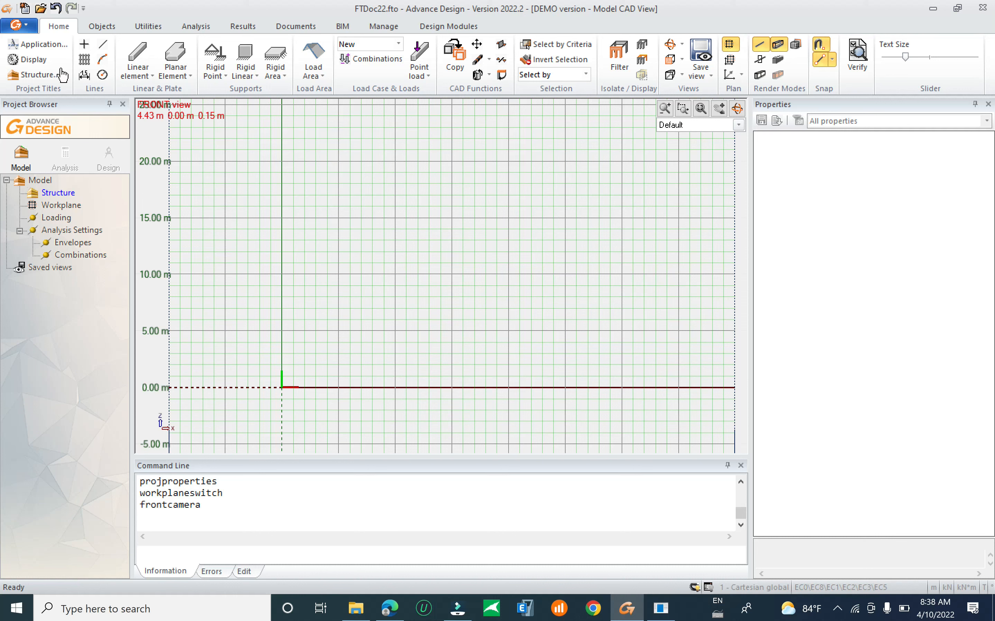
click(25, 26)
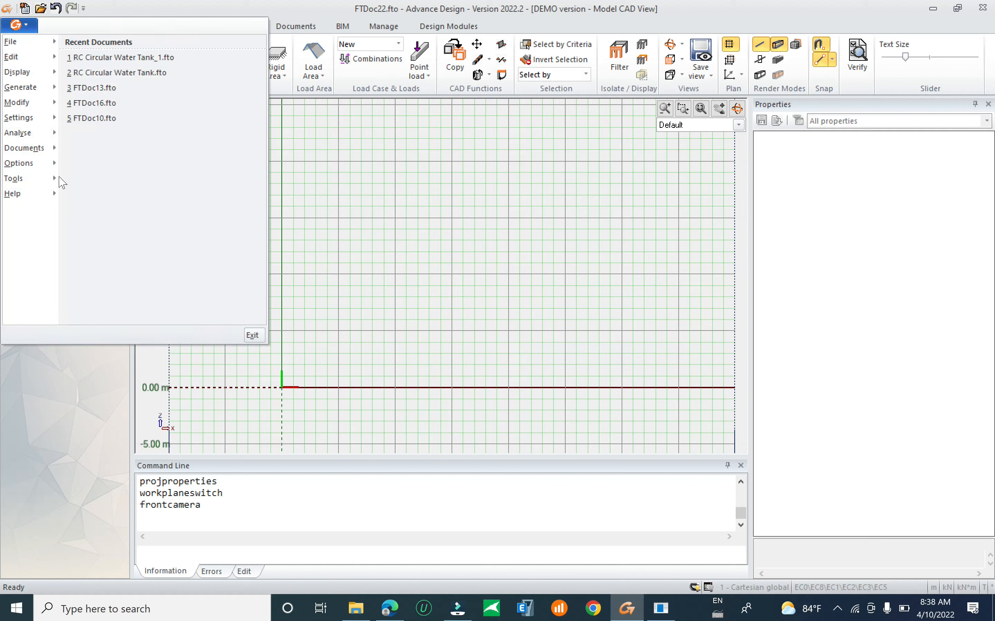
mouse_move(56, 50)
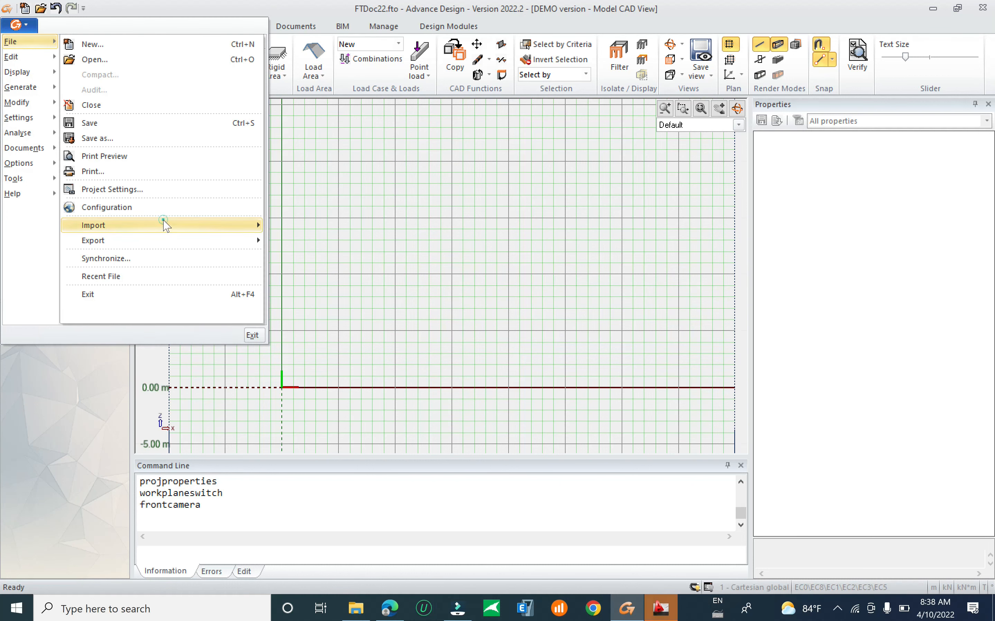
mouse_move(163, 226)
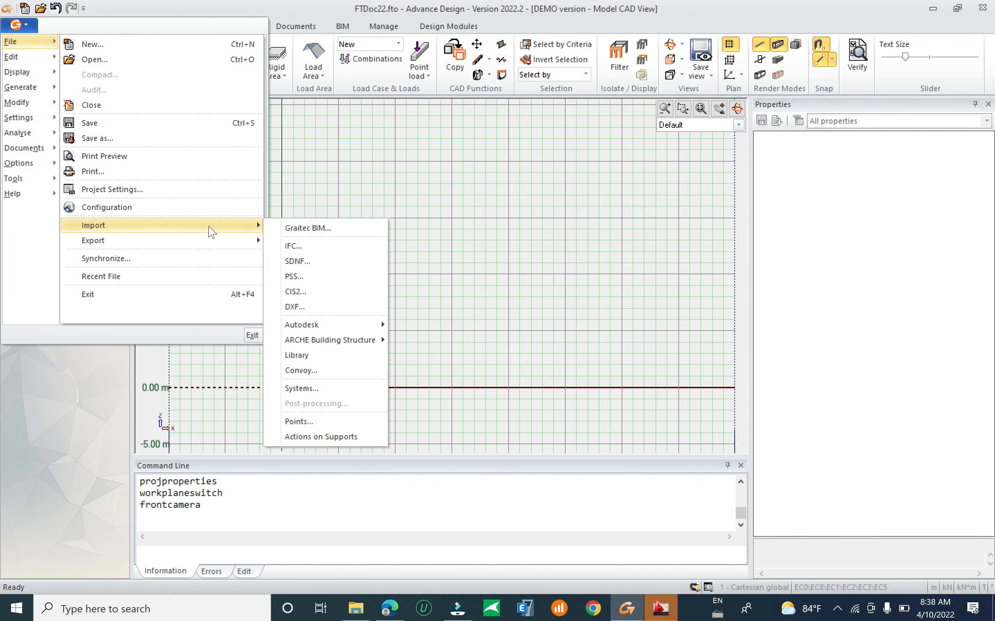
click(322, 307)
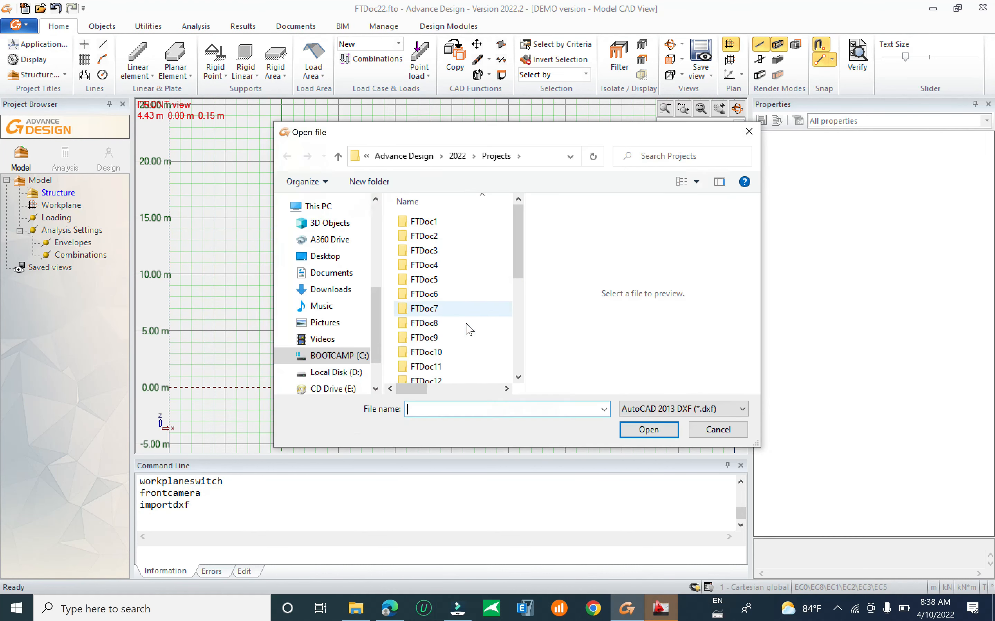
scroll(521, 358, down, 3)
scroll(521, 361, down, 3)
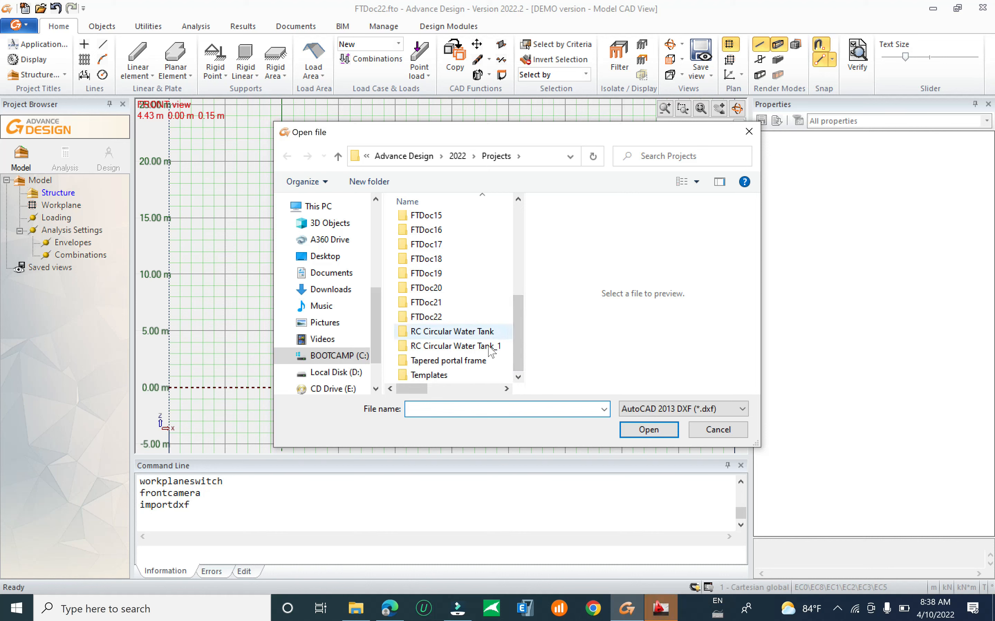
click(711, 432)
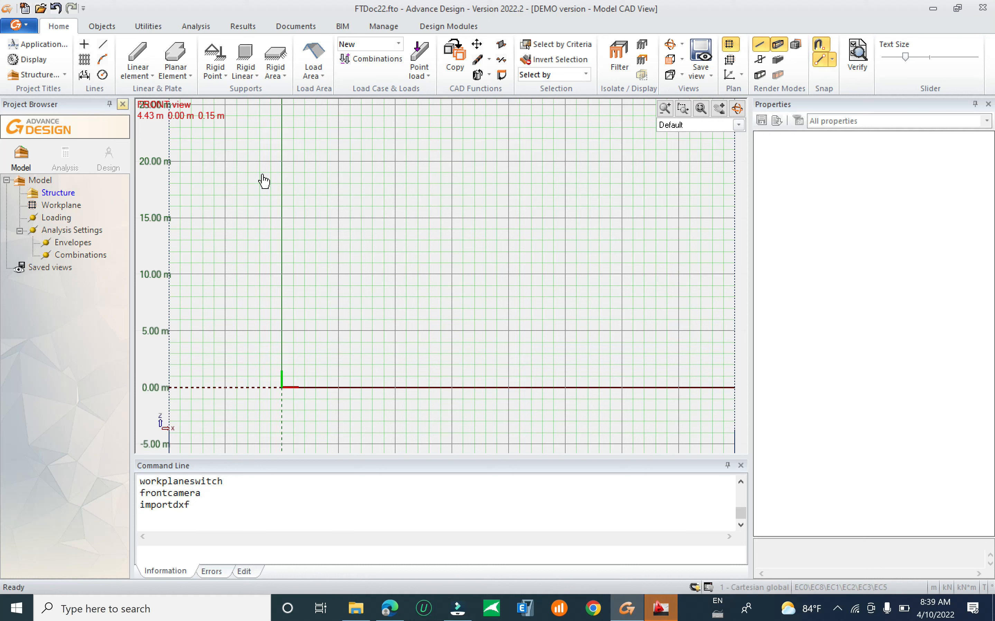
Step: Draw the lower part of the reservoir profile as a line from (1, 0) through (1, 7), (5, 8) and (6, 9) to (7, 10) m
click(102, 46)
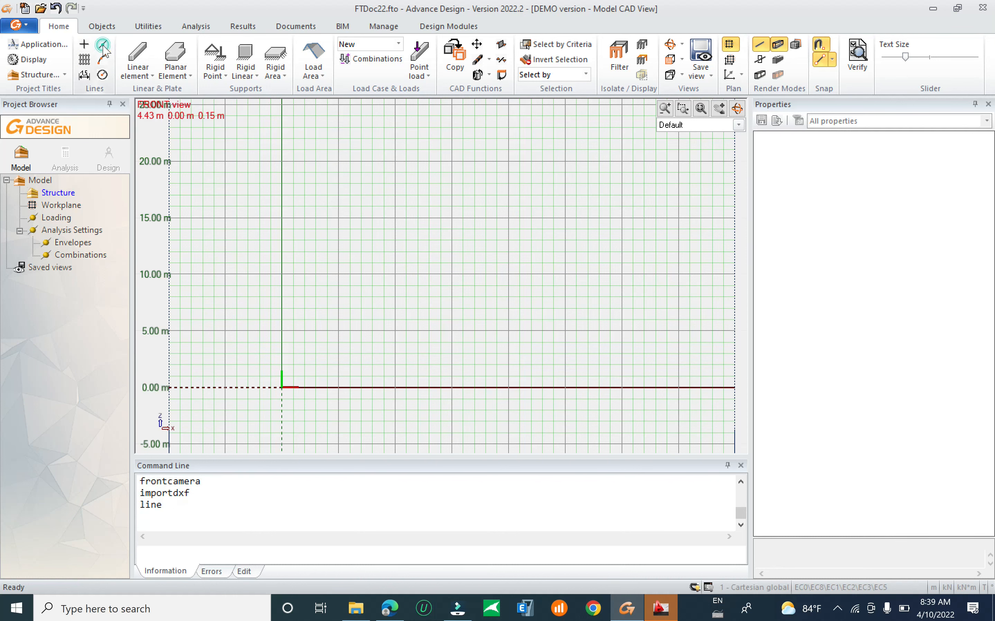
scroll(362, 400, up, 1)
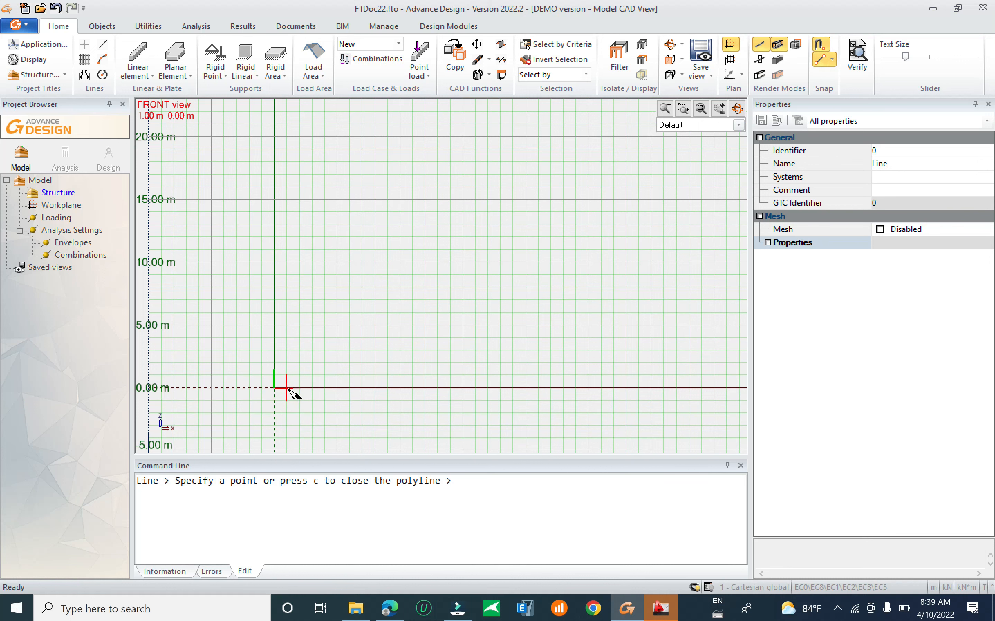
scroll(319, 384, up, 2)
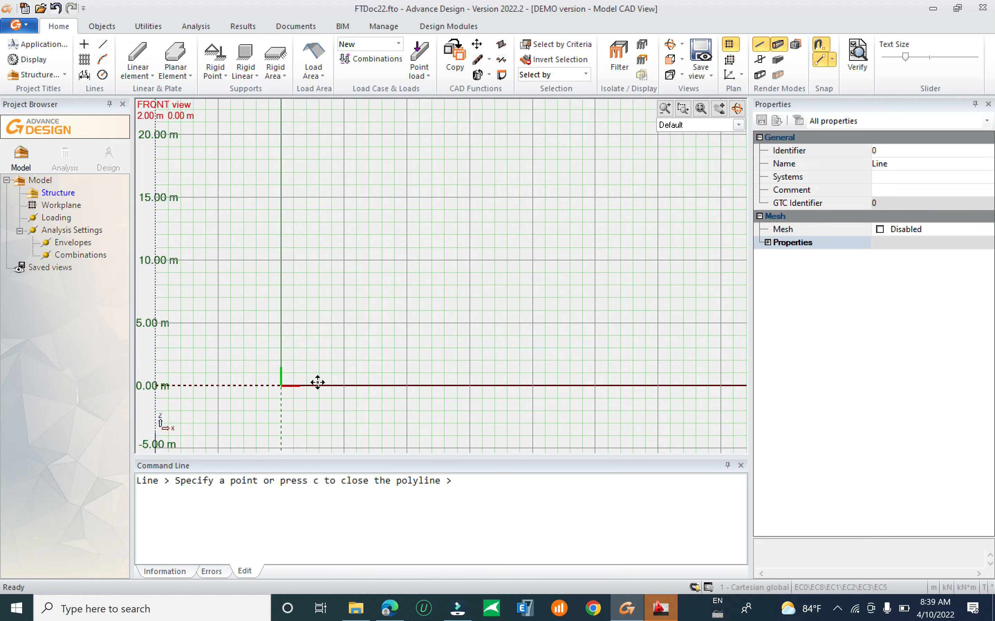
scroll(364, 396, up, 2)
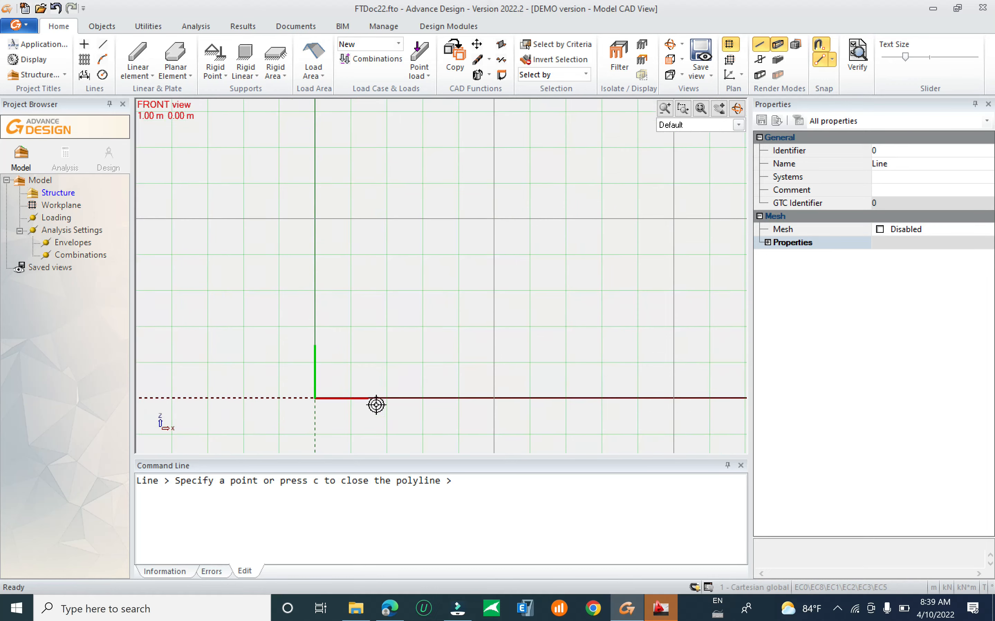
scroll(325, 385, down, 3)
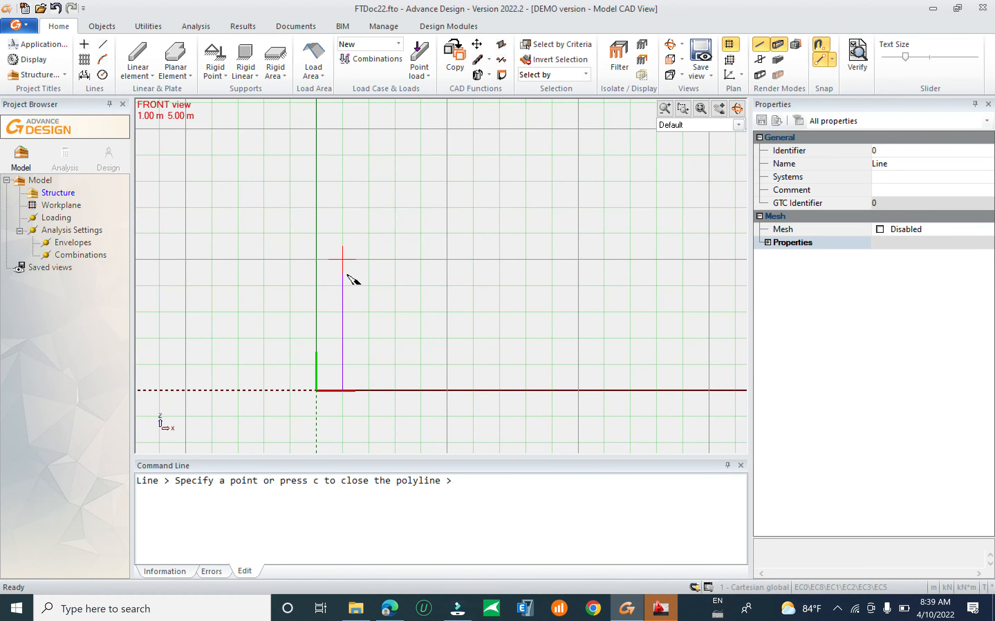
scroll(347, 227, down, 1)
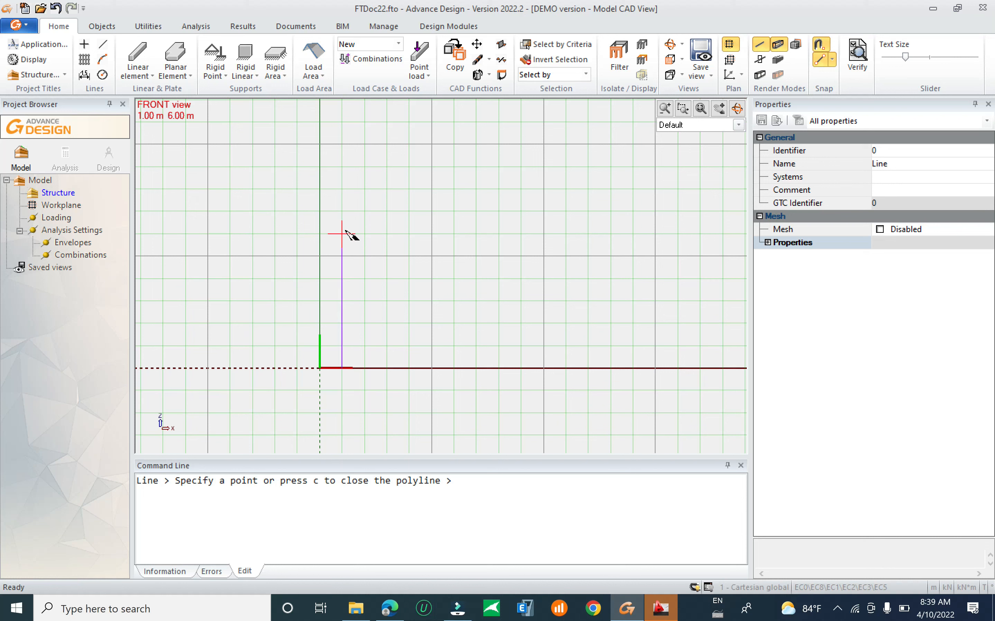
click(342, 210)
click(432, 190)
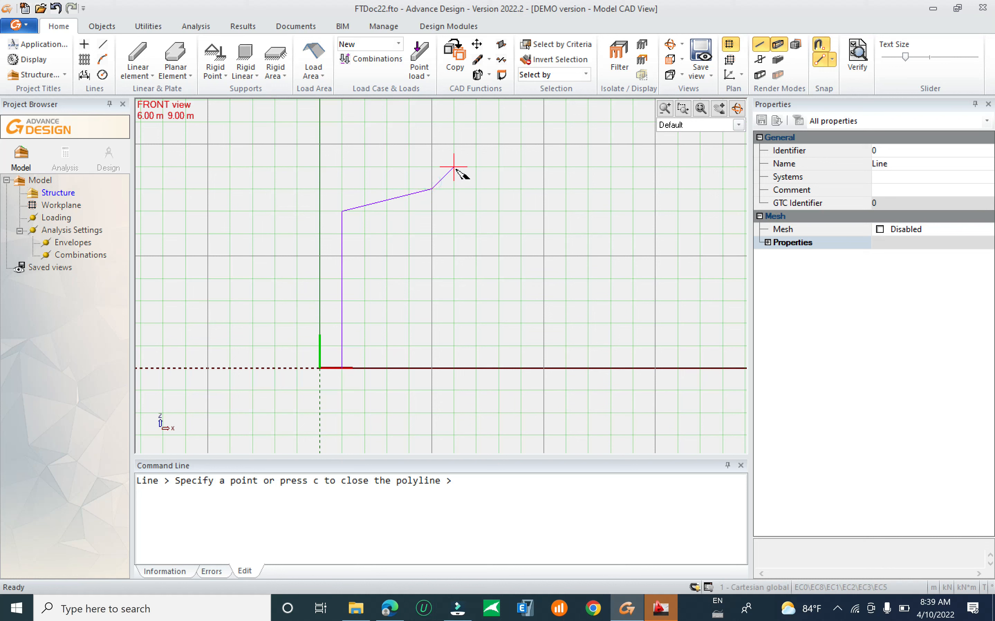
click(476, 143)
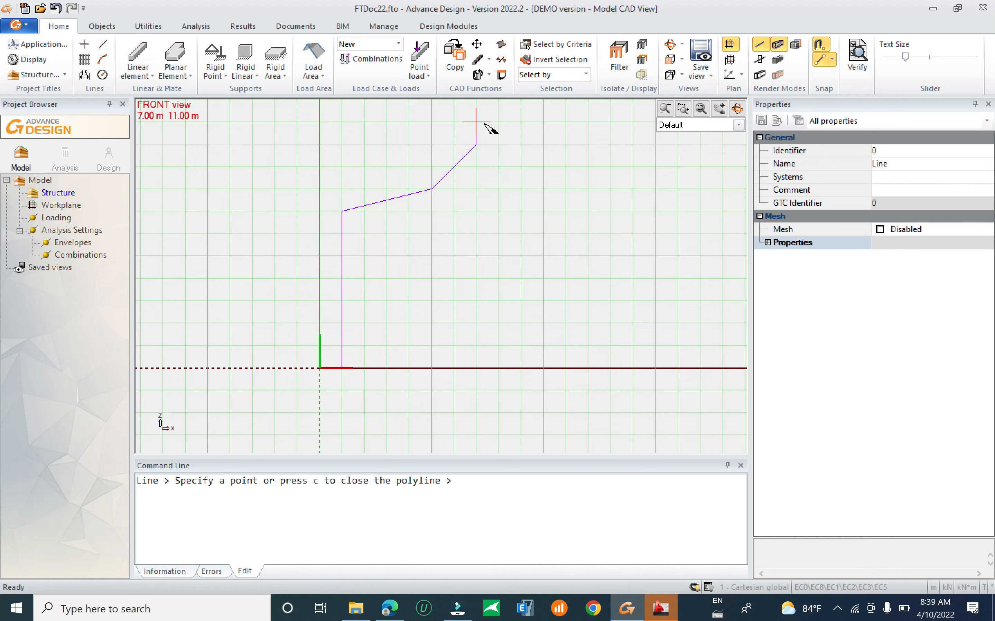
Step: Continue the profile line through (7, 12), (6, 14), (5, 15) and (3, 16), and finish it on the vertical axis at (0, 16) m
middle_drag(484, 128, 506, 231)
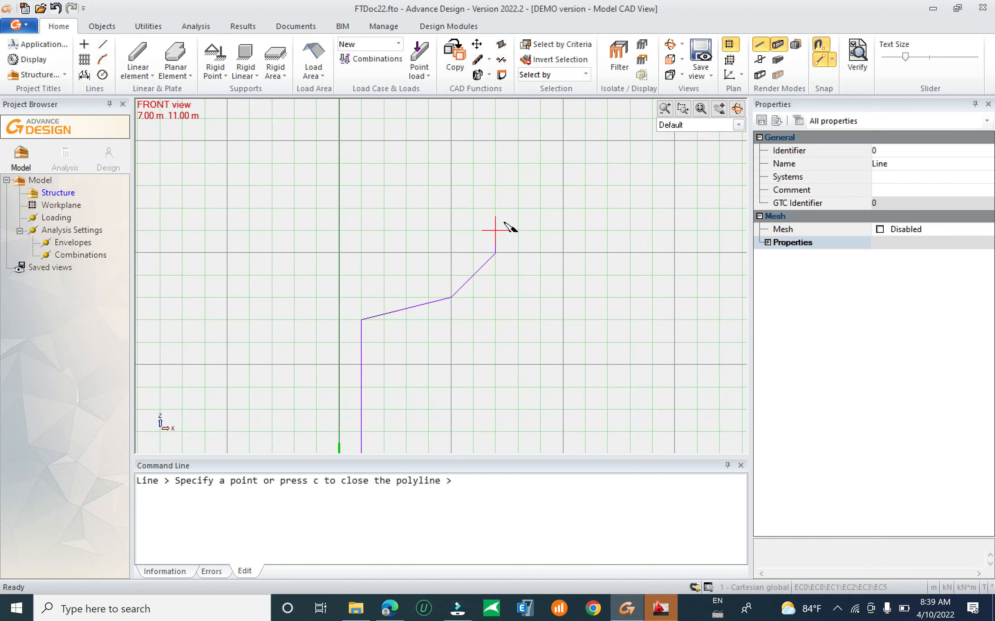
click(495, 207)
click(473, 164)
click(451, 140)
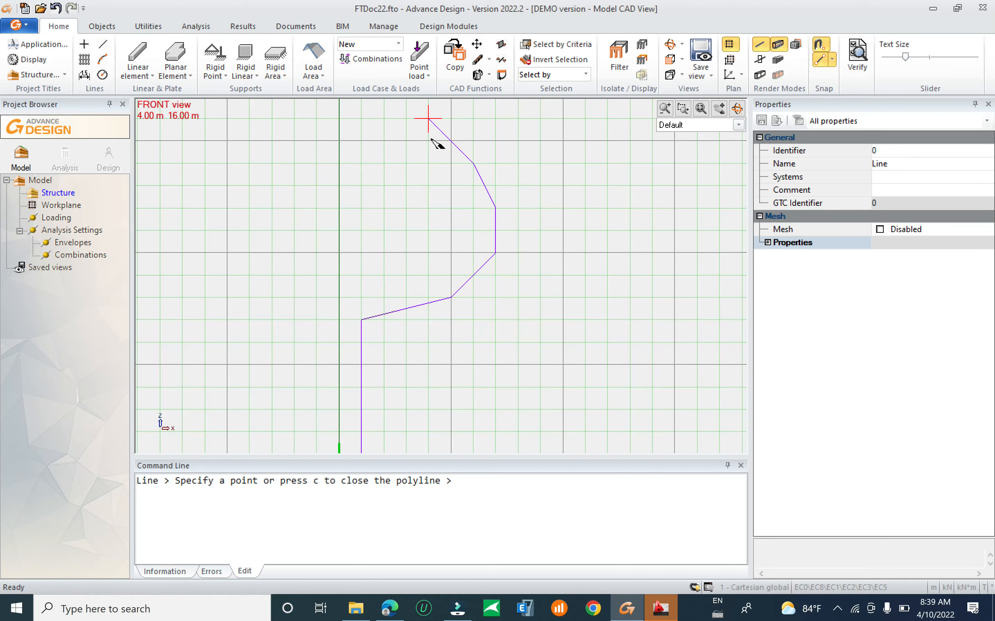
middle_drag(432, 143, 466, 201)
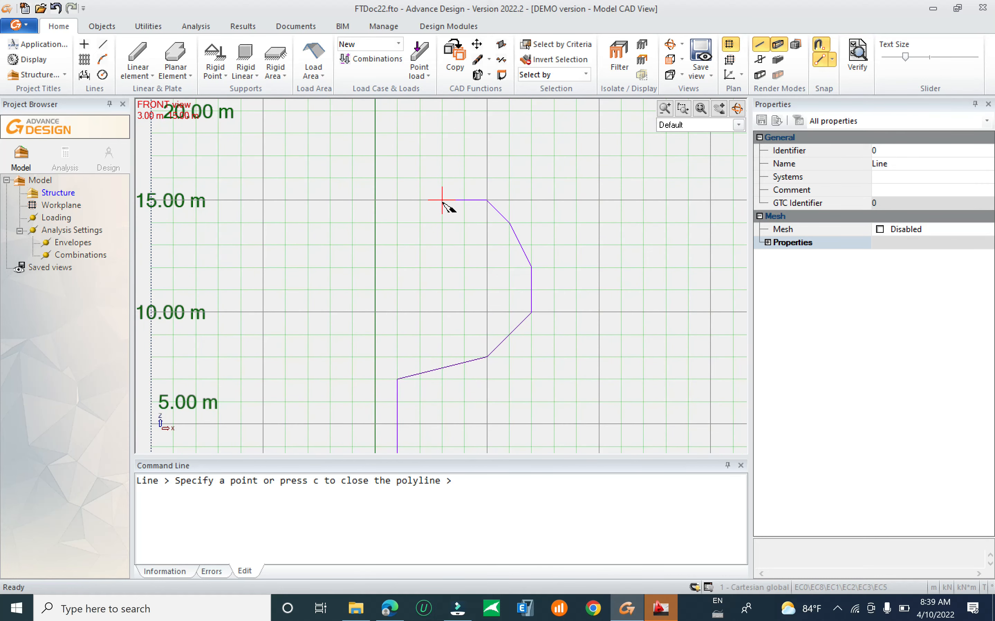
click(442, 178)
click(372, 184)
key(Escape)
scroll(403, 206, down, 3)
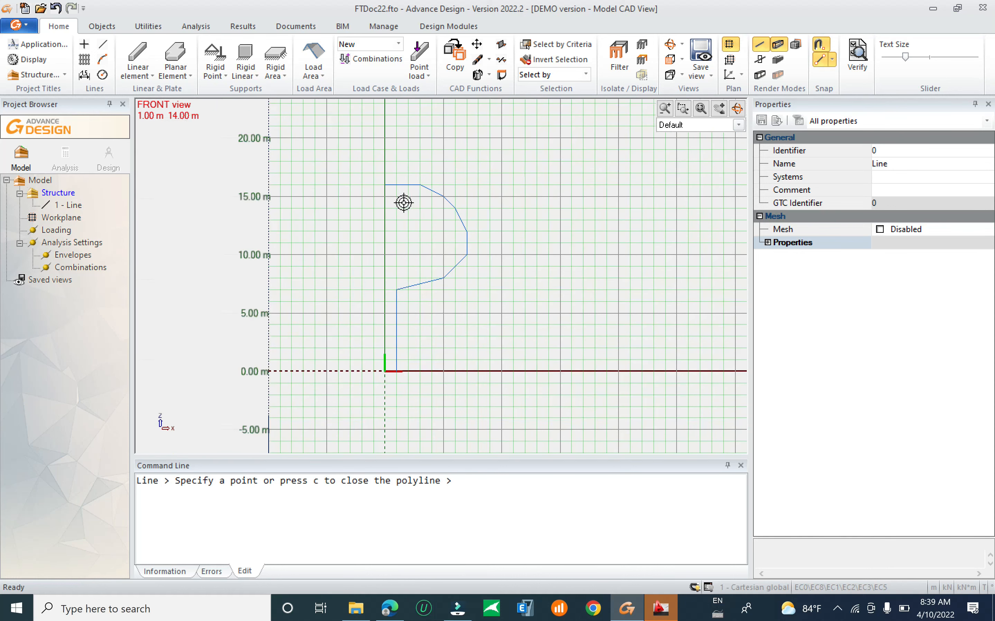
scroll(404, 202, down, 1)
scroll(416, 271, up, 2)
key(Escape)
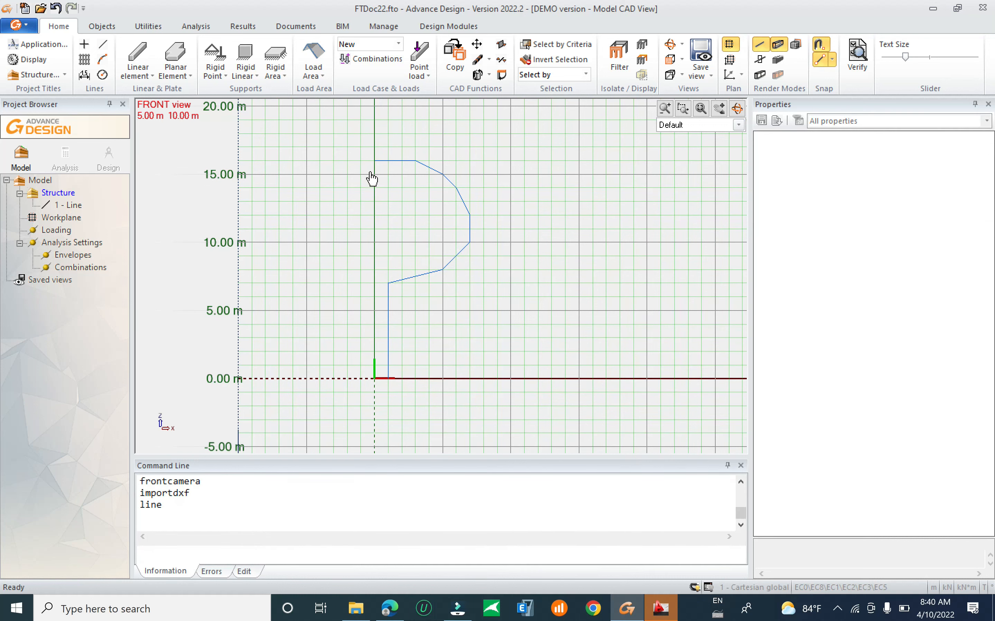
Step: Set up a rotational Extrude of the whole profile line about the vertical axis, with its origin at 0, 0, 0
drag(334, 134, 533, 423)
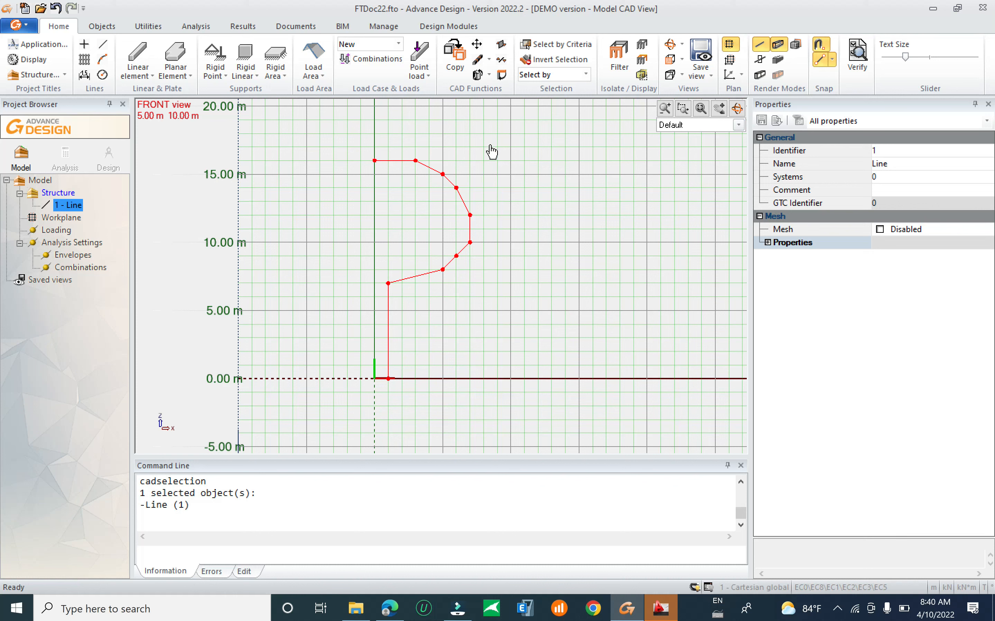
click(477, 75)
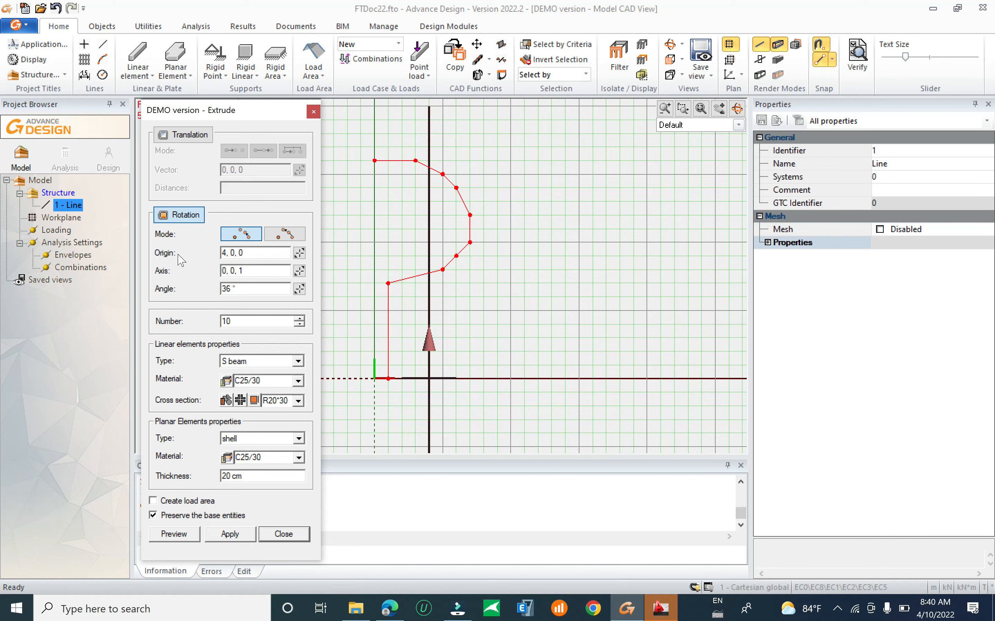
click(300, 253)
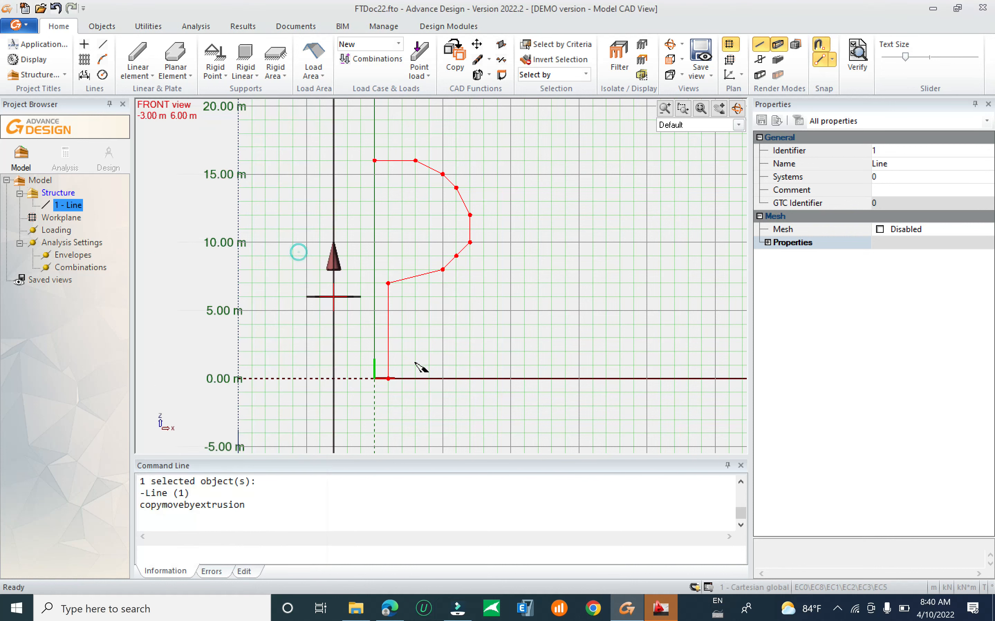
click(373, 380)
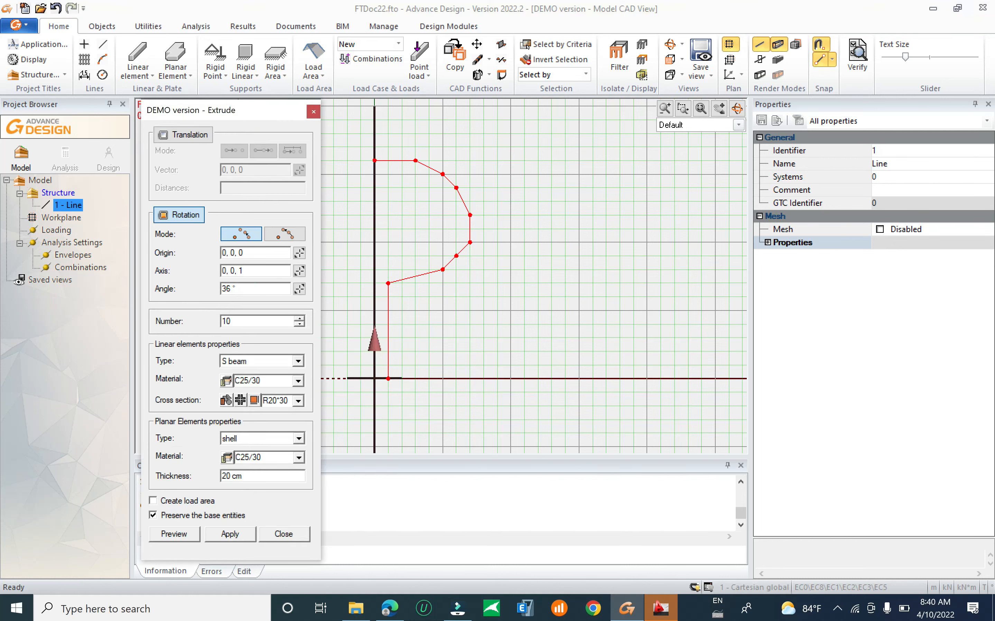
Step: Open the Windows Calculator and place it beside the Extrude settings
click(255, 283)
drag(247, 291, 182, 302)
key(super+s)
text(ca)
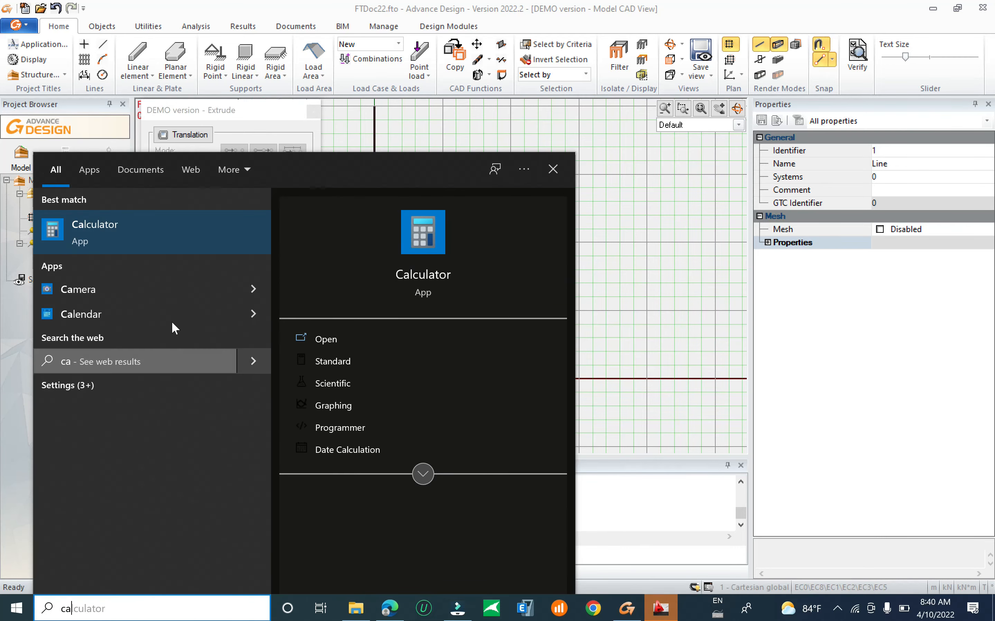
click(140, 239)
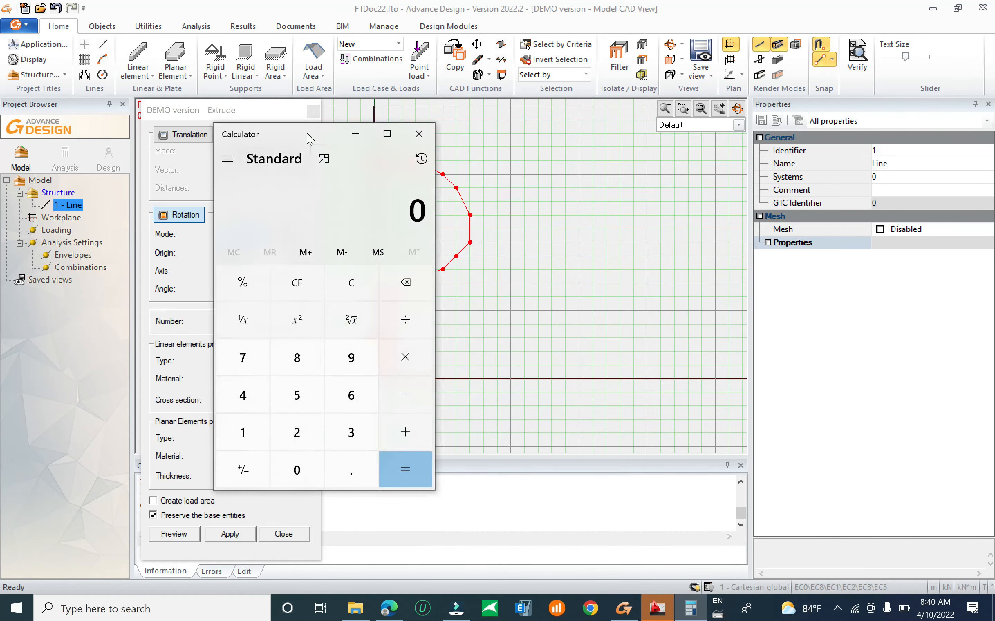
drag(309, 139, 570, 108)
Step: Divide 360 by 10 in the calculator and check the result against the Extrude's rotation angle and number of copies
click(612, 401)
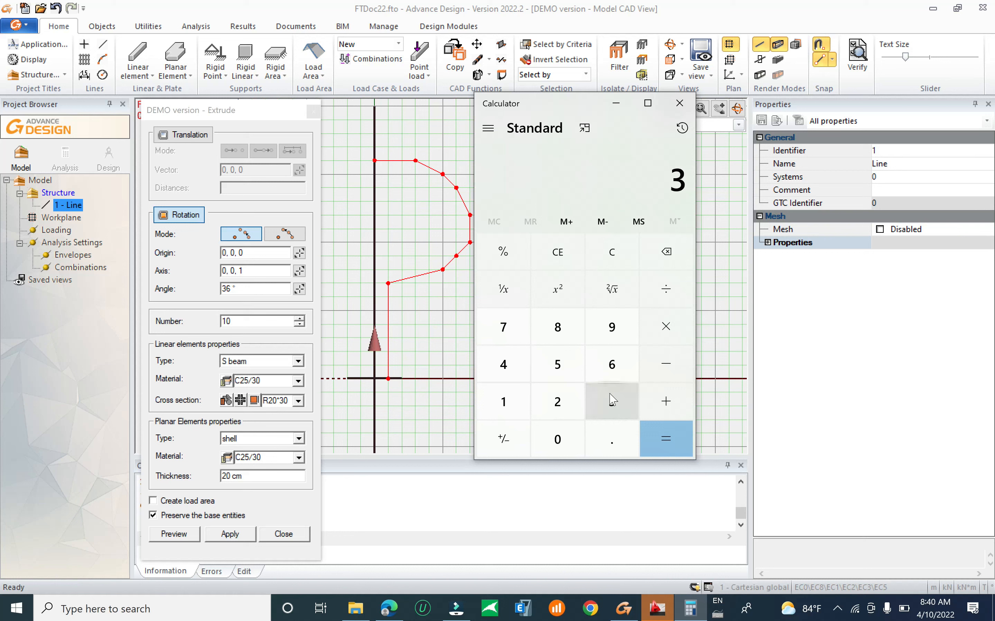
click(612, 365)
click(558, 438)
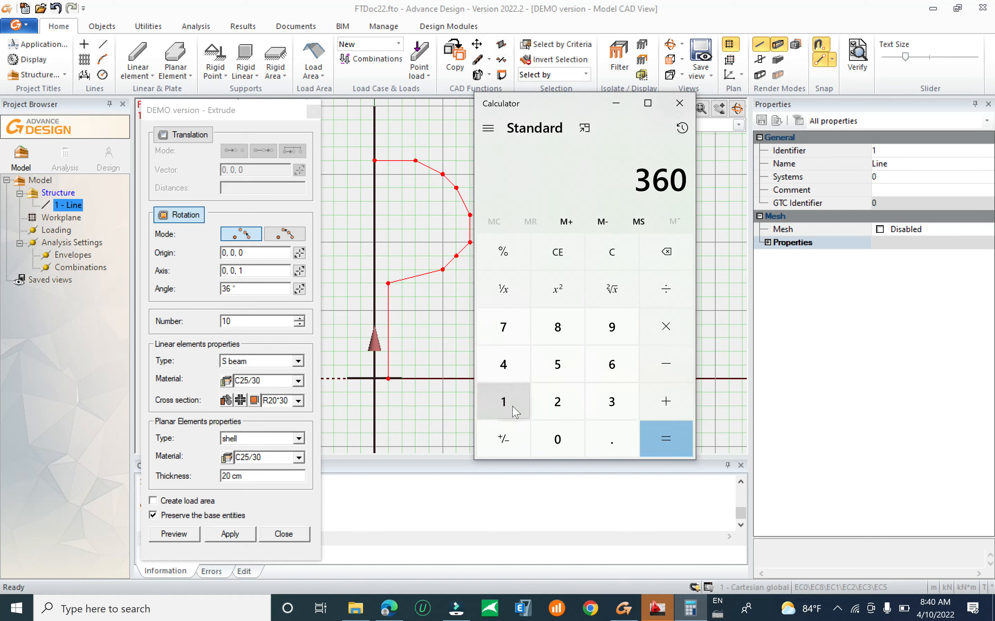
click(666, 288)
click(503, 402)
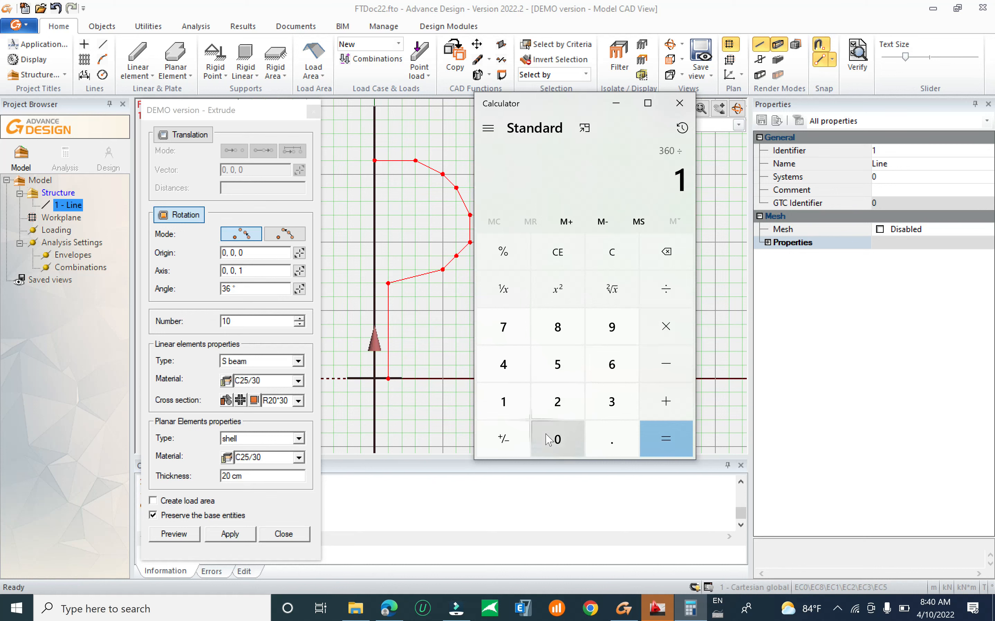
click(558, 439)
click(666, 439)
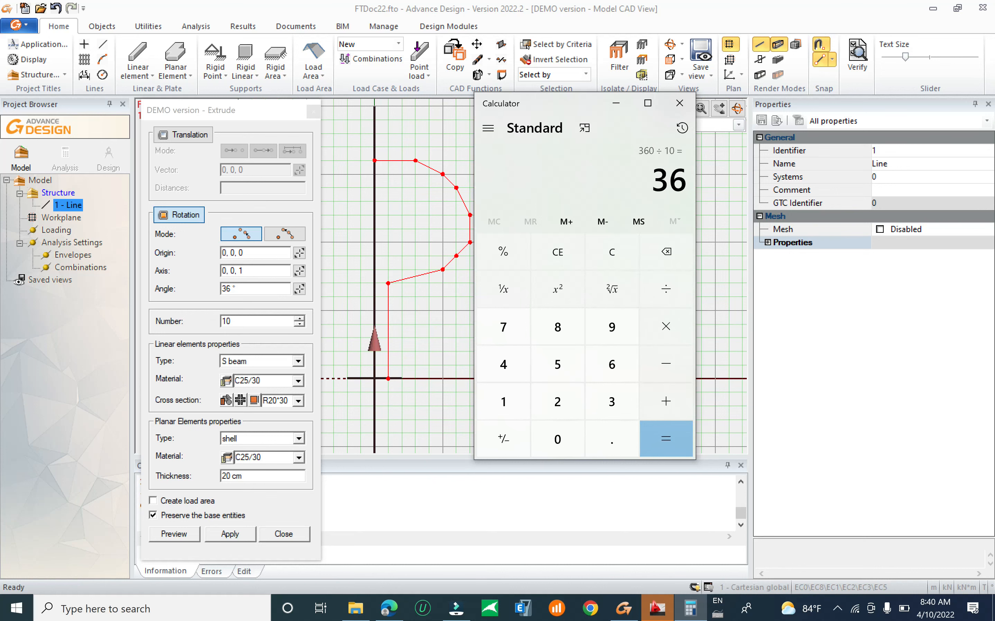
drag(261, 290, 221, 289)
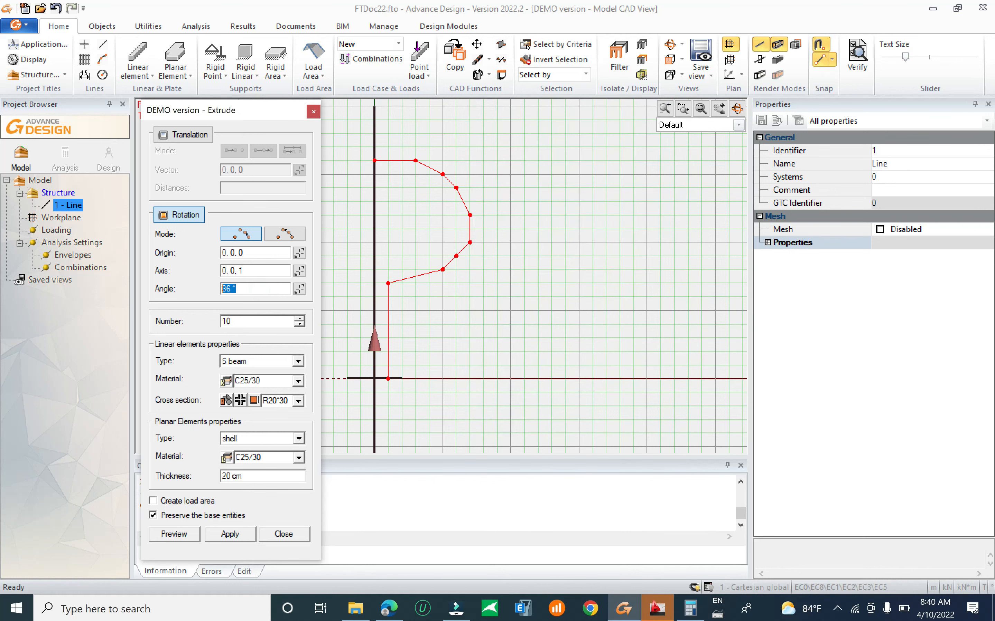
click(243, 322)
Step: Import concrete C30/37 from the EN206 material library and assign it to the planar elements of the extrusion
click(226, 458)
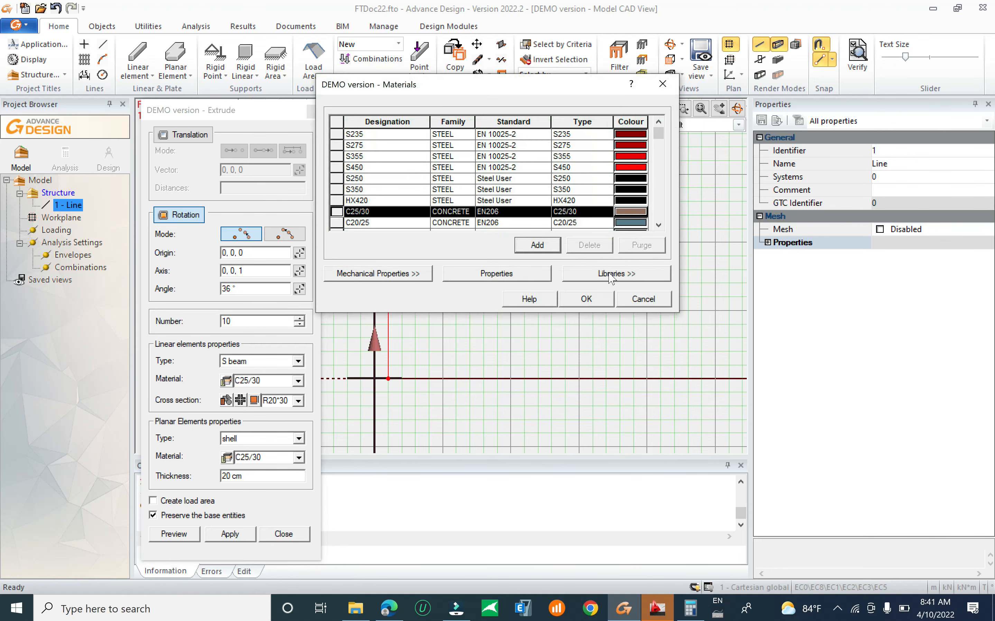
click(611, 274)
click(348, 396)
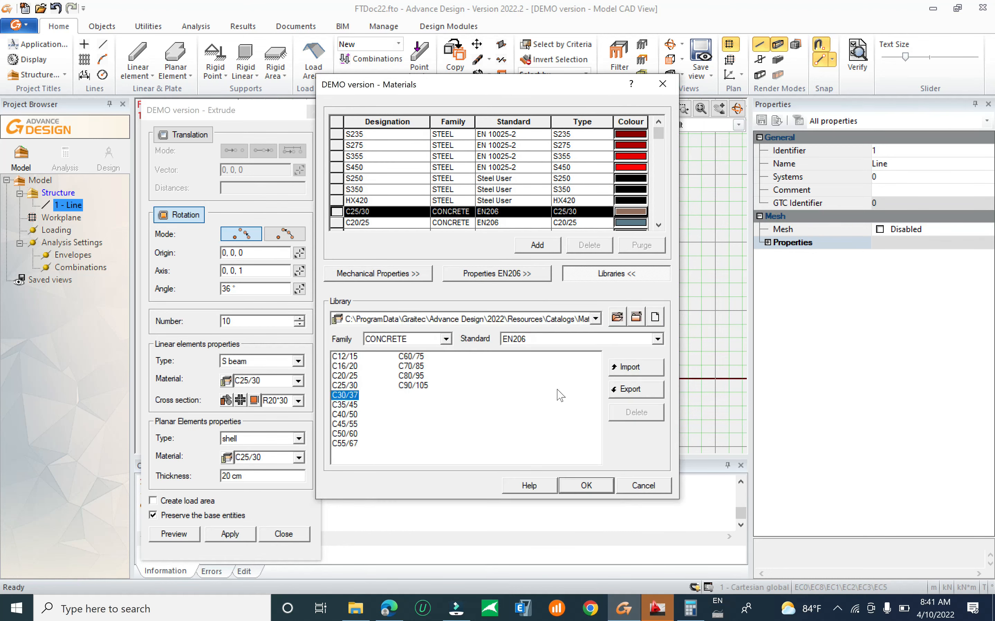
click(634, 372)
click(496, 333)
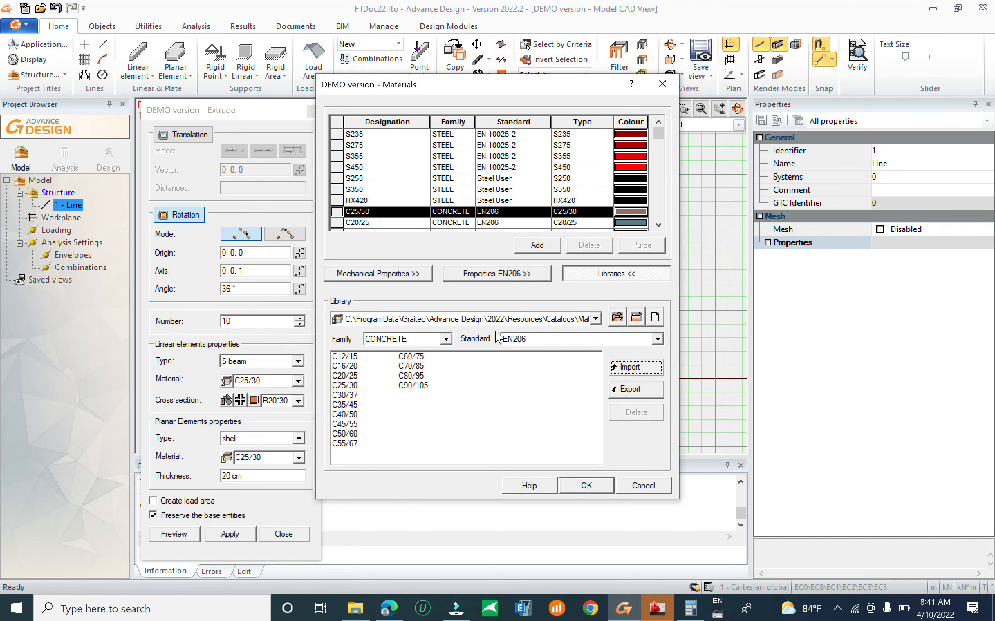
click(586, 486)
click(301, 460)
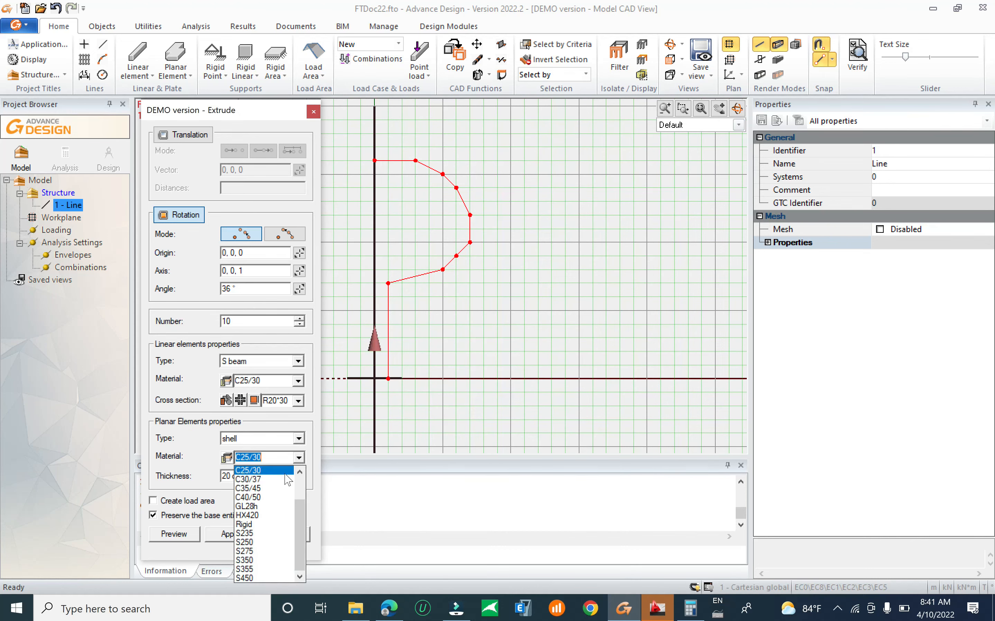
click(263, 480)
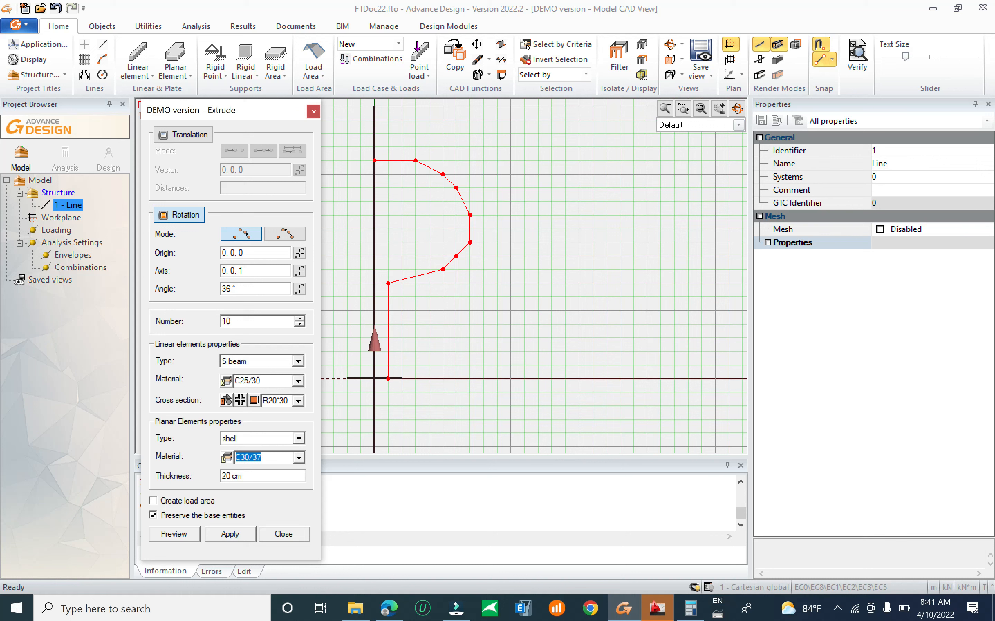
Step: Keep the planar elements as shell, set their thickness to 25 cm, preview the rotational extrusion and leave the Extrude command
click(268, 439)
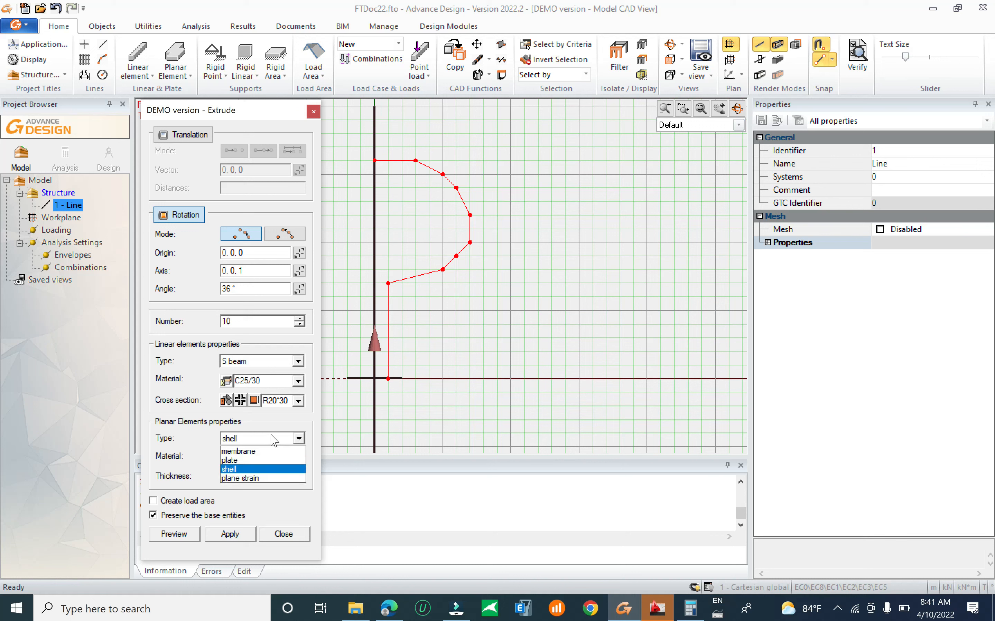
click(239, 460)
click(233, 476)
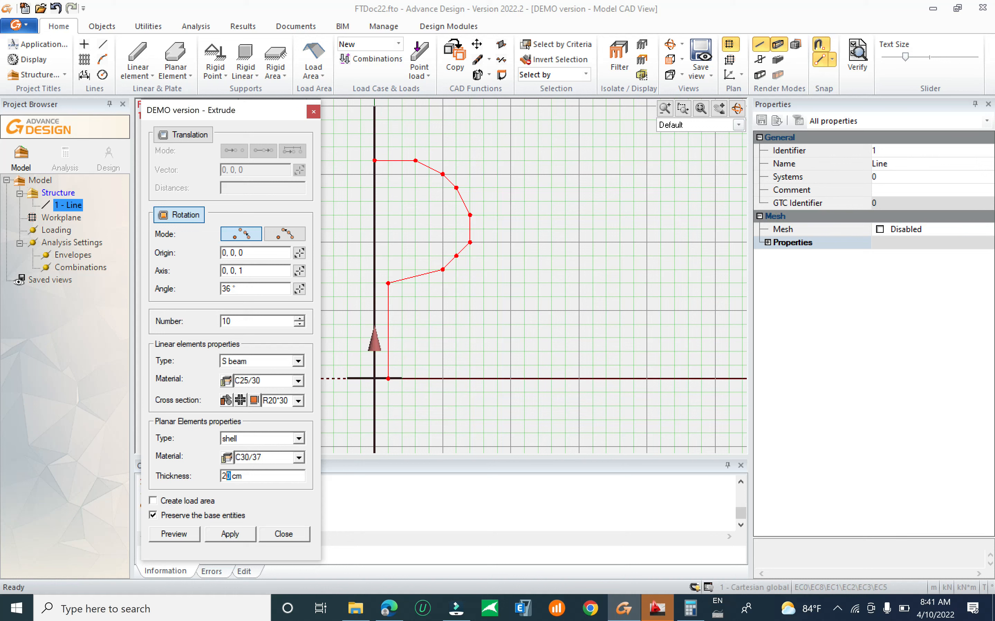
key(shift+Tab)
click(174, 535)
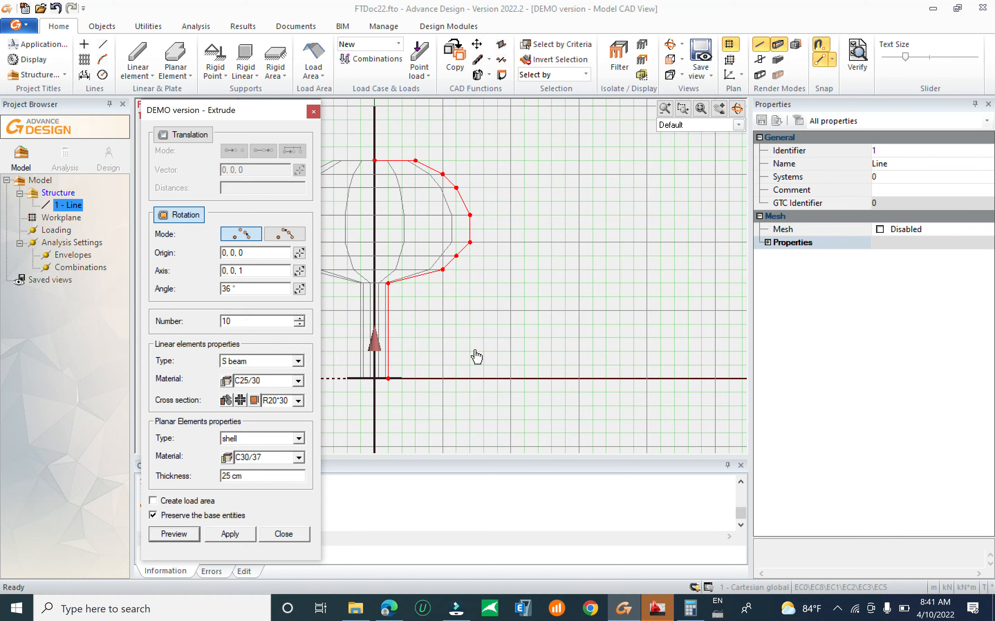
mouse_move(476, 355)
shift+middle_down()
mouse_move(501, 374)
mouse_move(590, 340)
mouse_move(436, 409)
mouse_move(489, 289)
mouse_move(513, 291)
mouse_move(512, 327)
mouse_move(480, 362)
mouse_move(444, 377)
mouse_move(448, 328)
mouse_move(471, 301)
mouse_move(466, 344)
shift+middle_up()
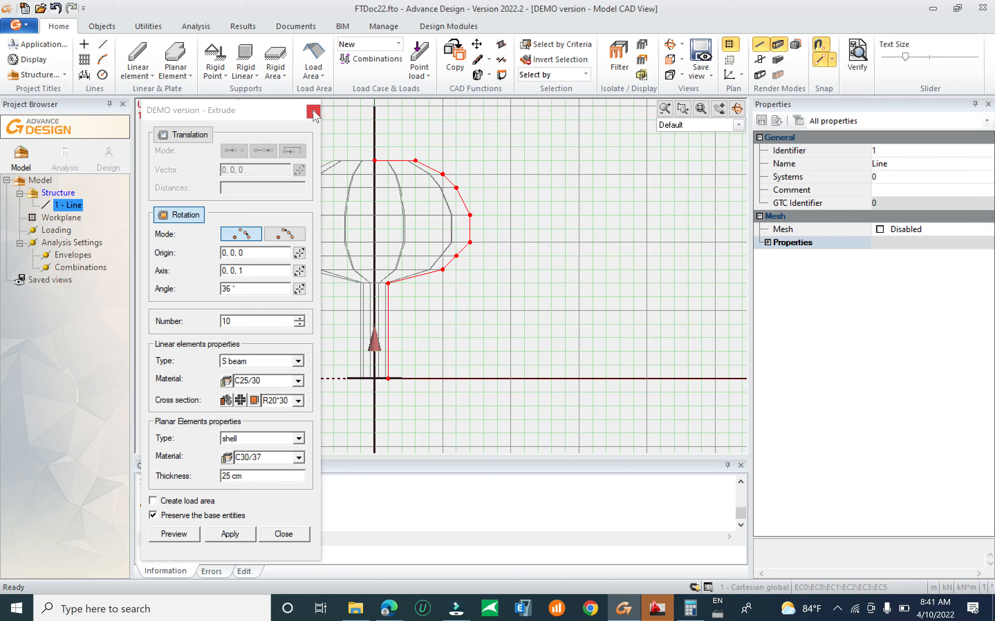
click(284, 538)
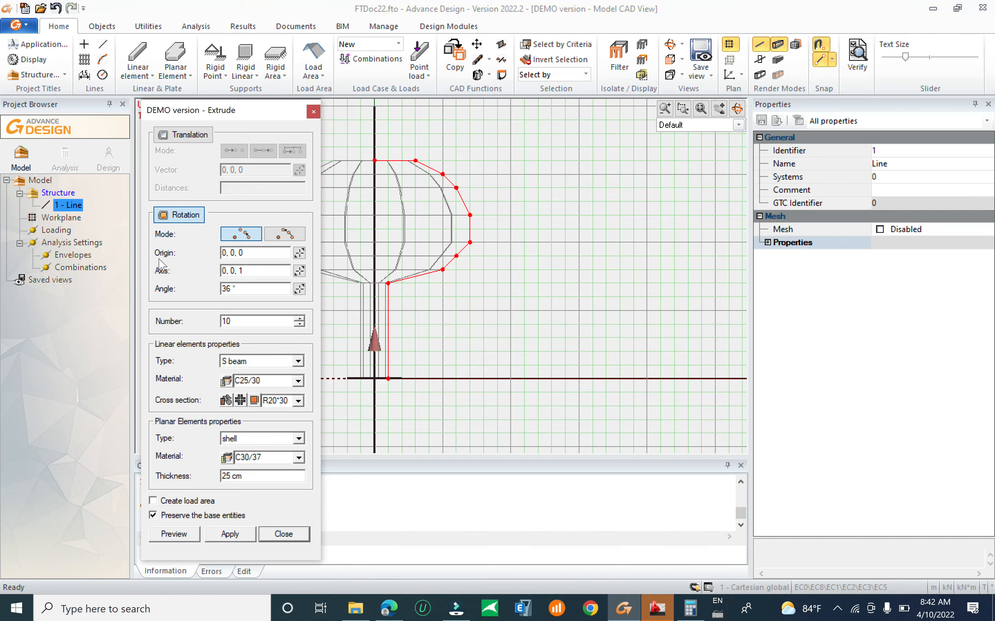
key(Escape)
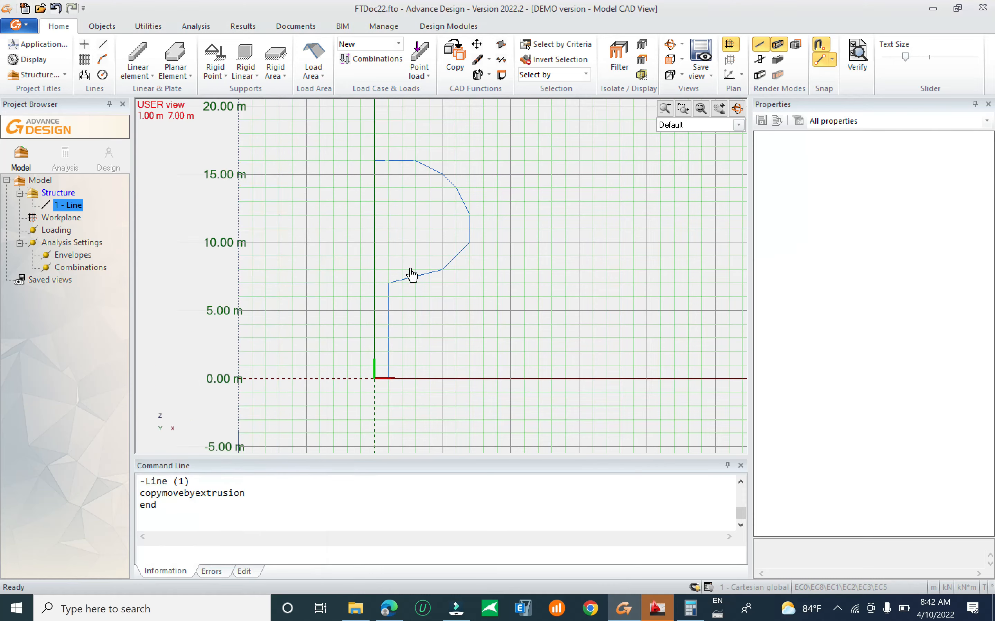
scroll(424, 358, up, 6)
scroll(395, 364, up, 2)
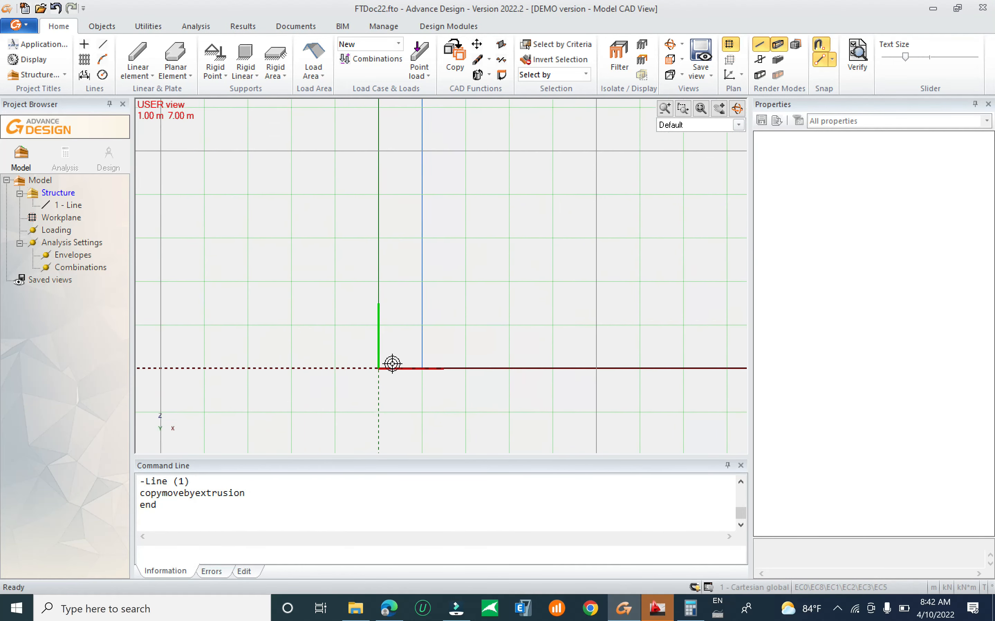
scroll(375, 397, up, 2)
scroll(373, 397, down, 1)
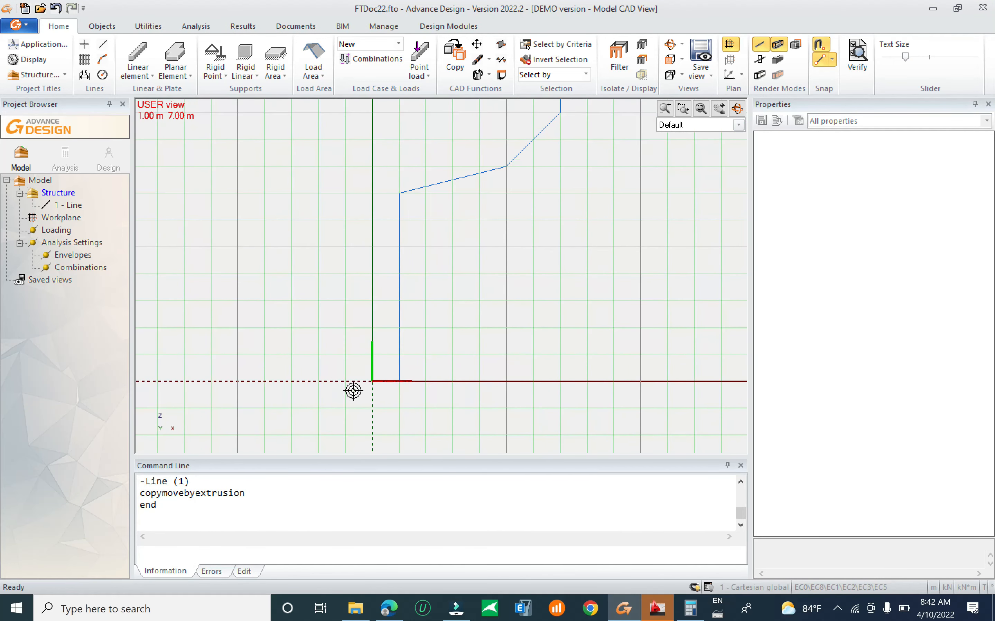
scroll(354, 409, down, 2)
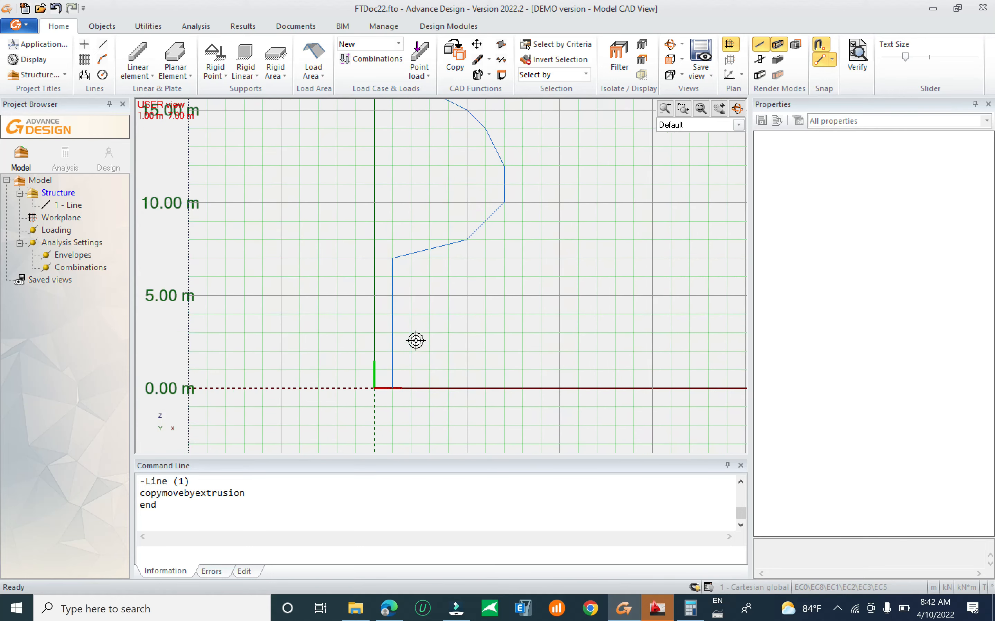
middle_drag(396, 248, 411, 363)
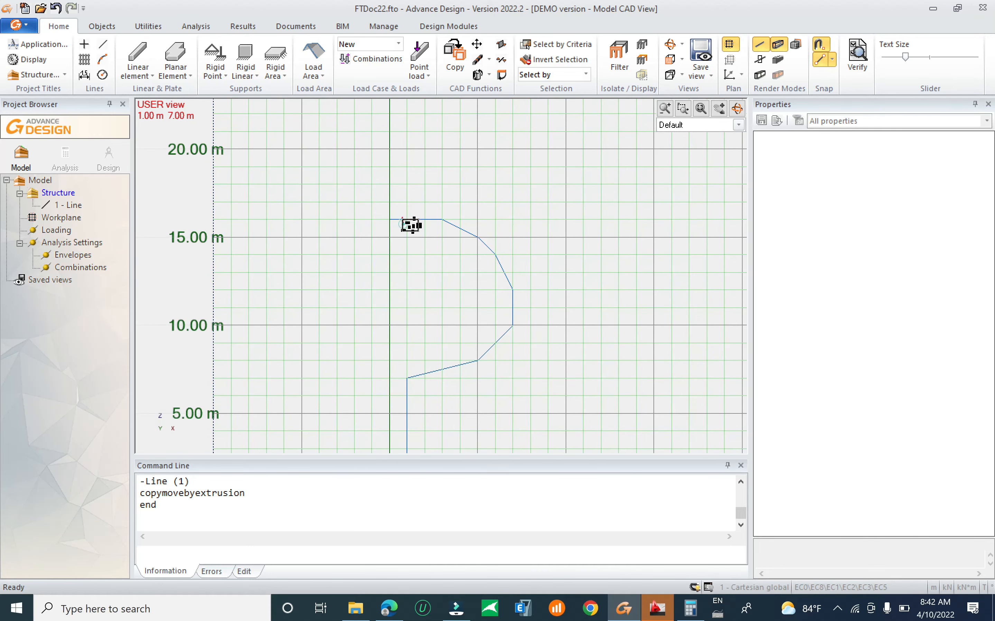
click(389, 221)
click(389, 224)
key(Escape)
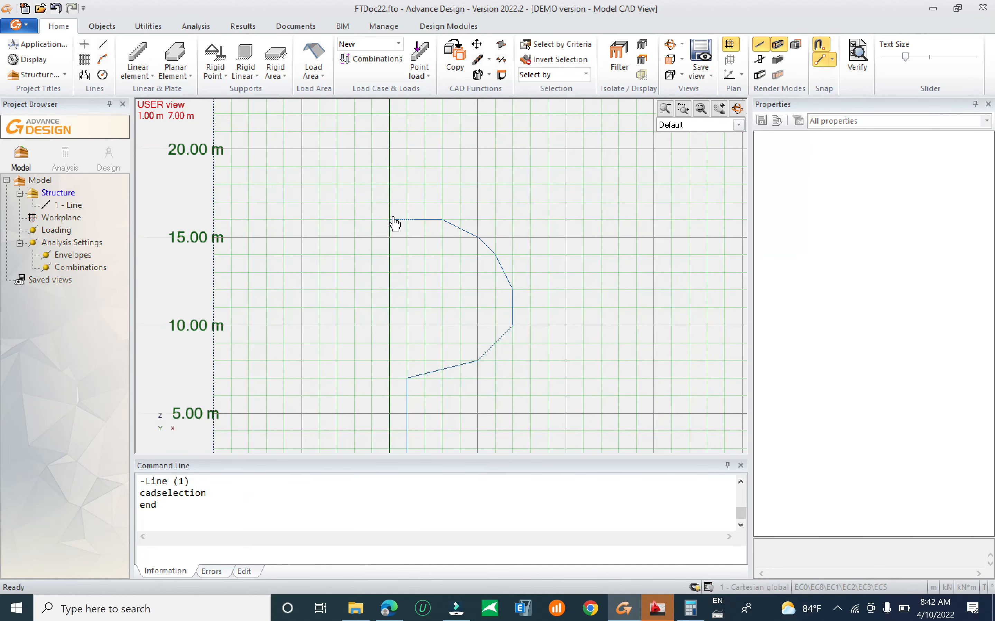
click(396, 216)
click(391, 219)
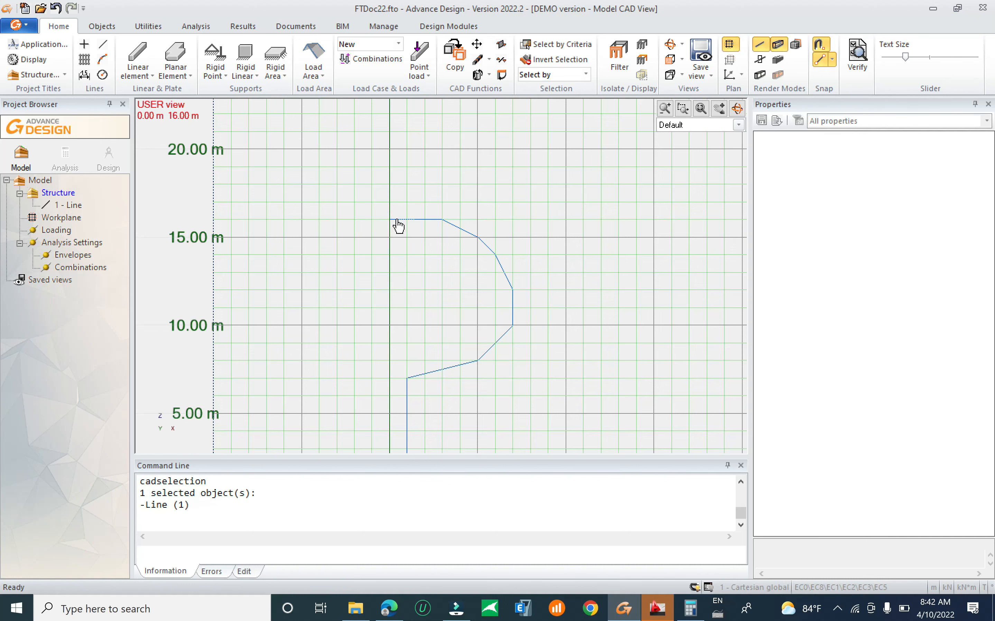
click(397, 225)
click(388, 226)
key(Escape)
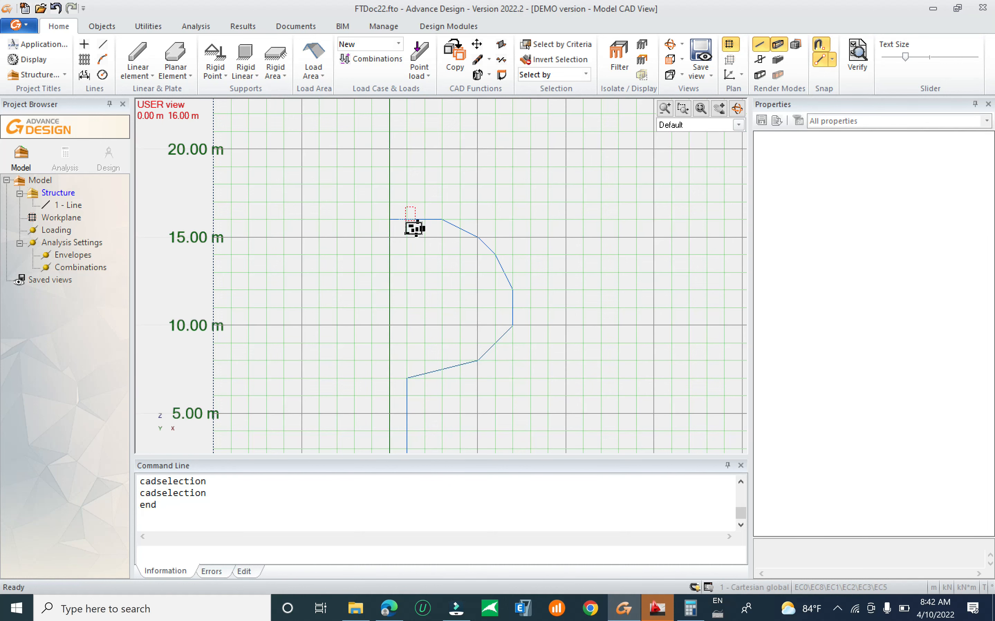
click(406, 219)
click(389, 221)
key(Escape)
click(405, 221)
click(392, 225)
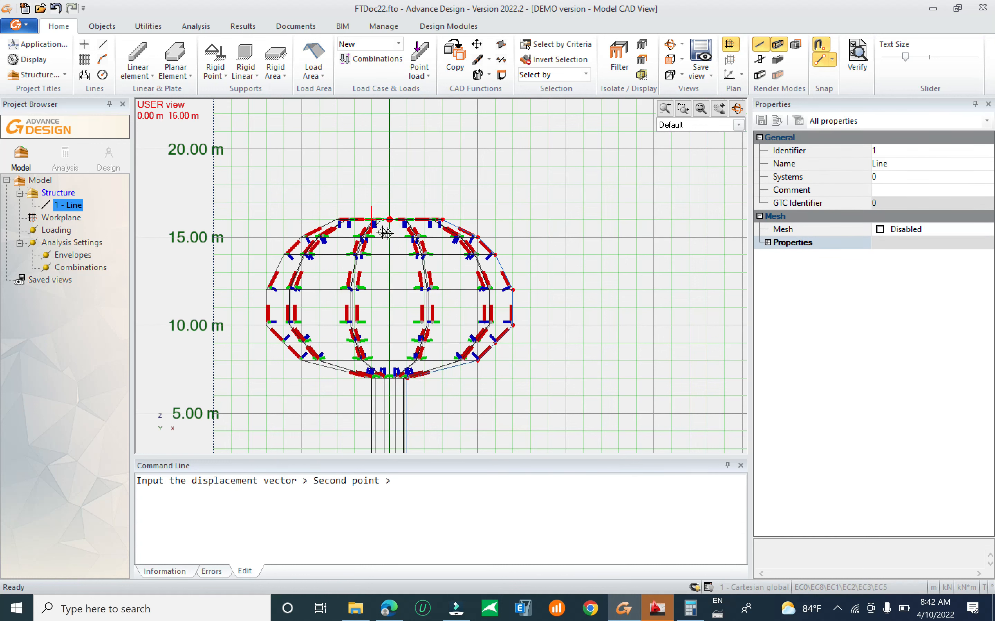
key(Escape)
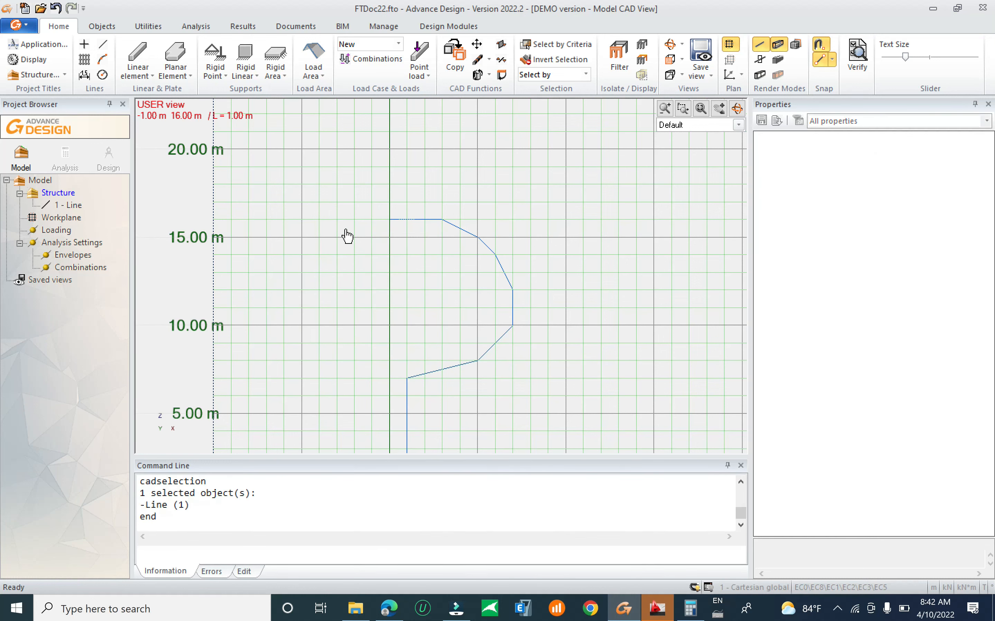
Step: Move the profile line's top end point from the vertical axis to (-1, 16) m
click(399, 225)
click(397, 225)
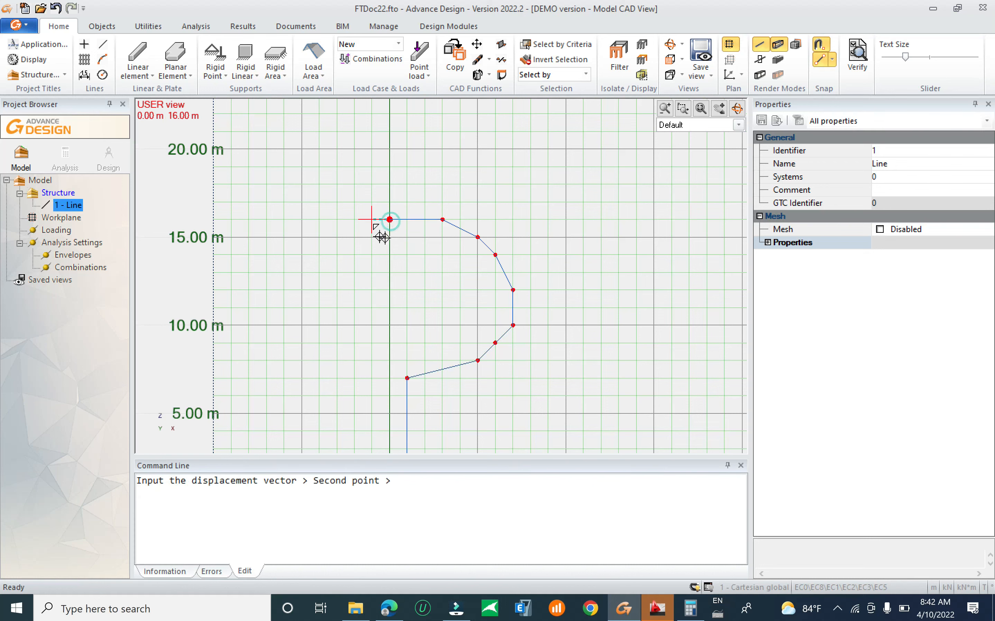
click(382, 228)
key(Escape)
Step: Restart the rotational Extrude, set its origin to -1, 0, 0, try to preview it and close the command
scroll(395, 224, down, 4)
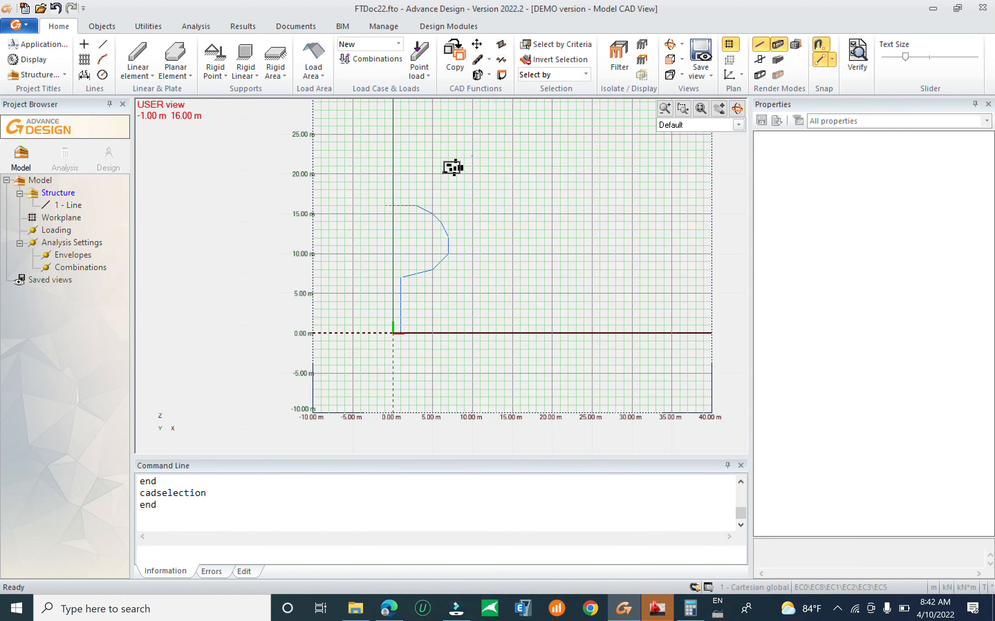
click(477, 74)
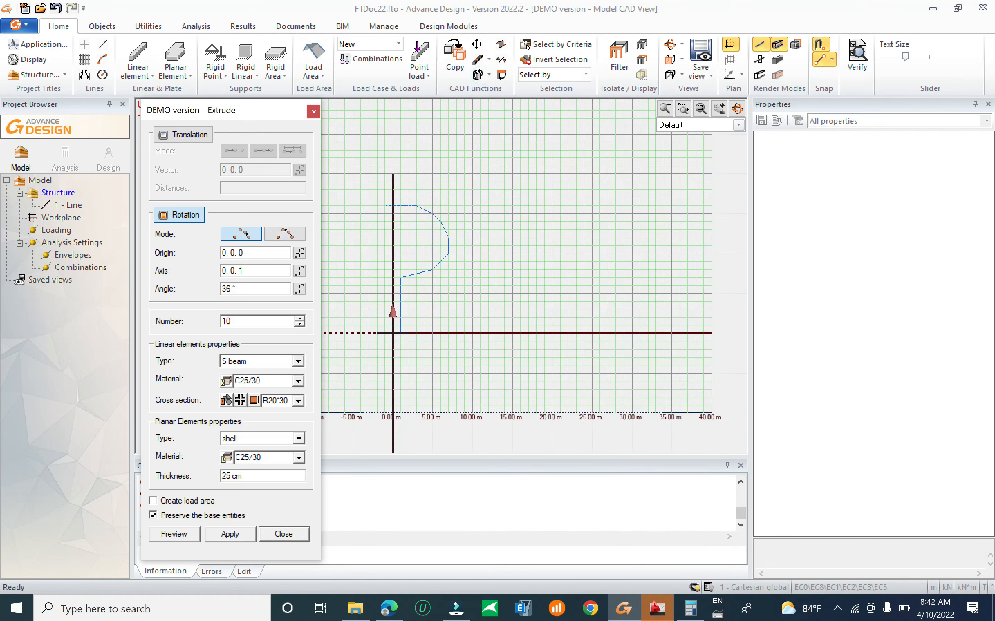
click(284, 534)
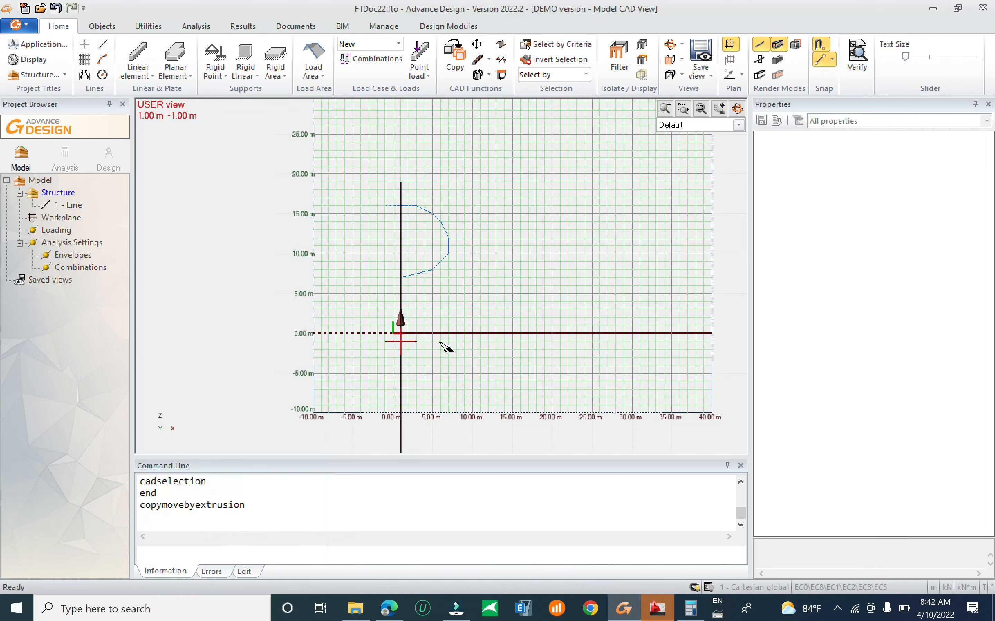
scroll(442, 347, up, 3)
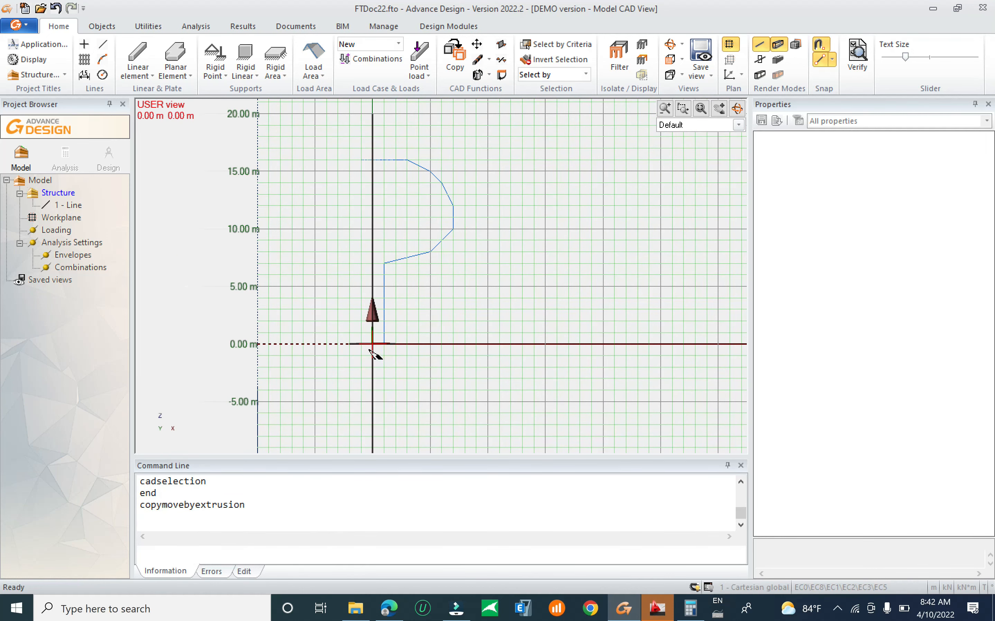
click(370, 348)
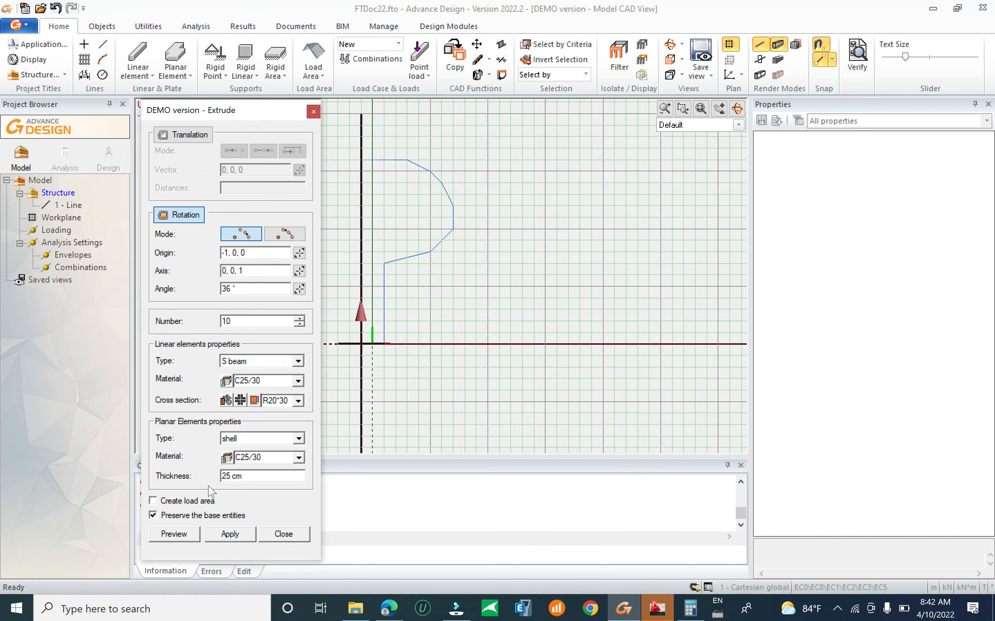
click(179, 536)
click(279, 370)
click(506, 355)
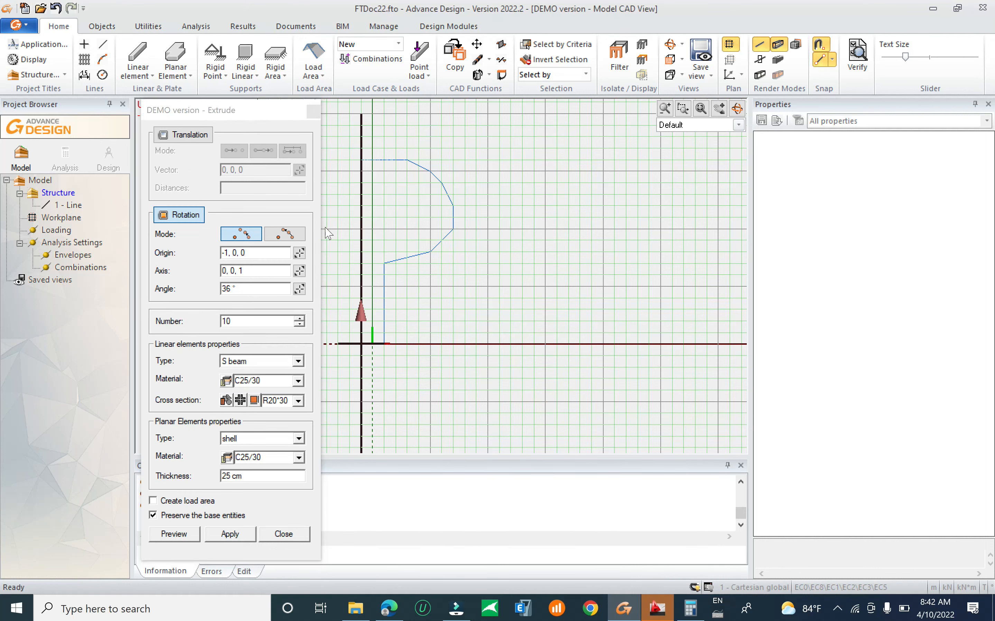
click(311, 111)
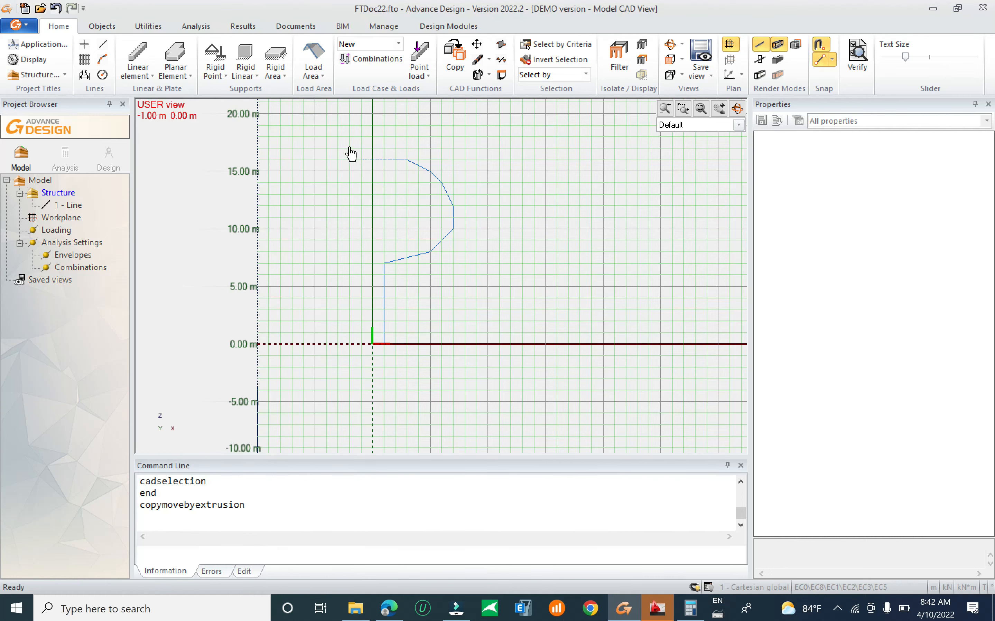
Step: Preview the rotational extrusion of the profile line about origin -1, 0, 0 and leave the Extrude command without applying it
drag(348, 151, 530, 393)
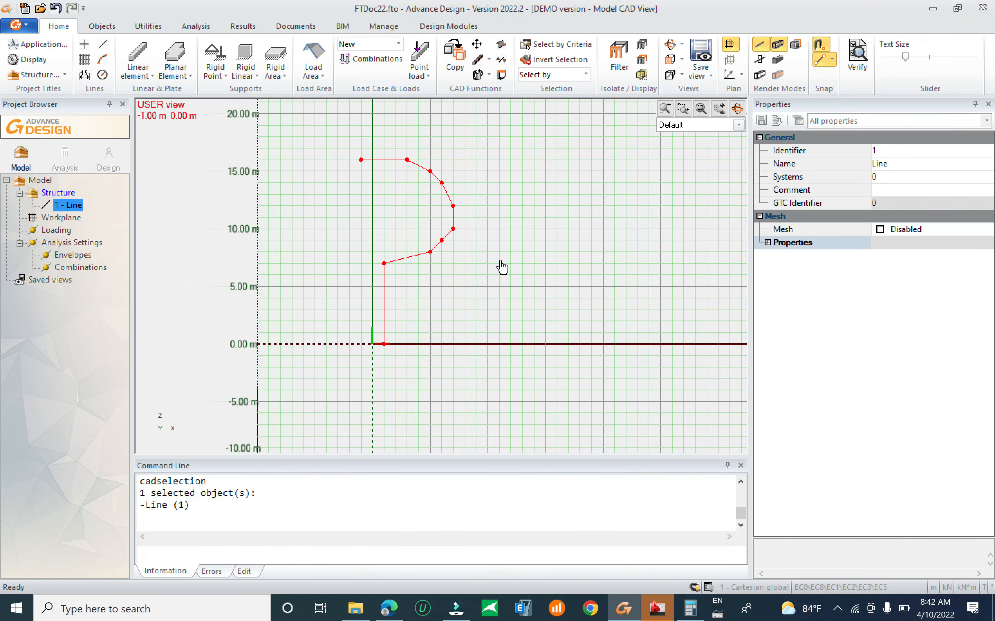
click(477, 74)
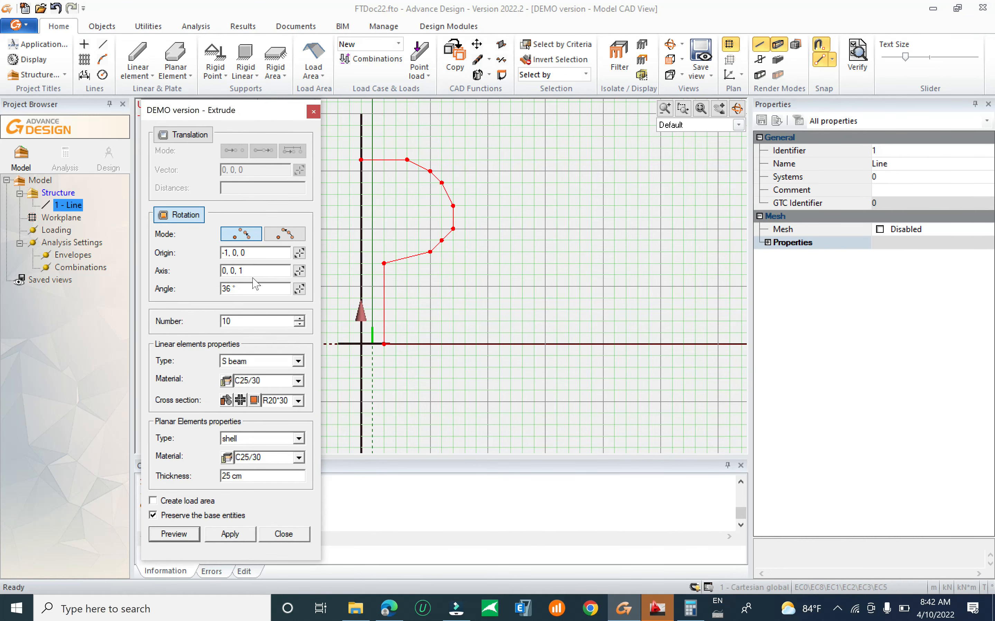
click(178, 535)
shift+middle_drag(438, 284, 526, 290)
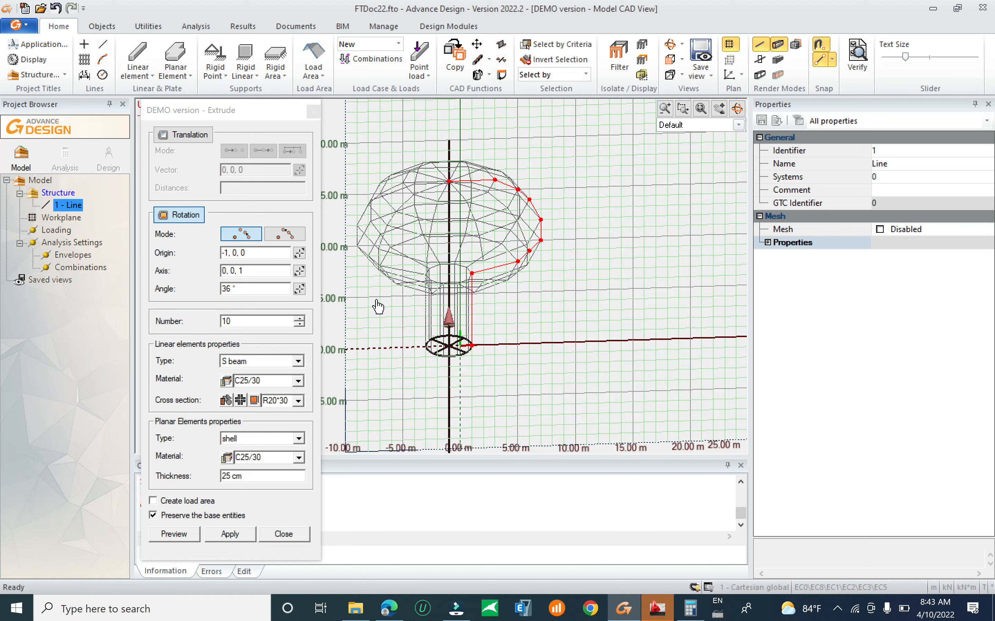
click(287, 534)
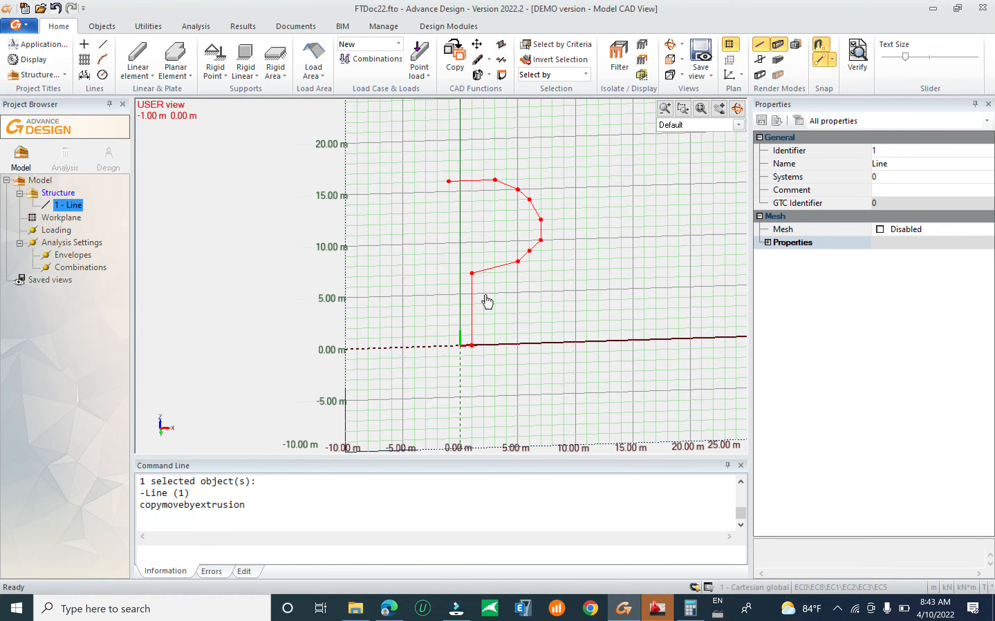
Step: Draw a second polyline for the tank bottom from the stem top at (1, 7) through (0, 8) to (-1, 8) m
scroll(484, 288, up, 3)
scroll(492, 274, up, 1)
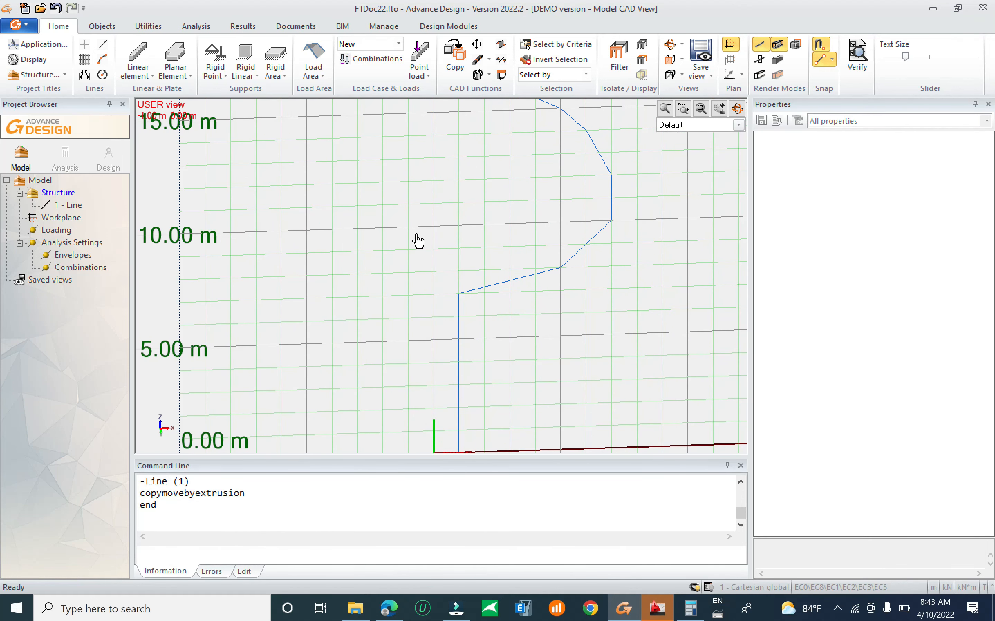
click(103, 44)
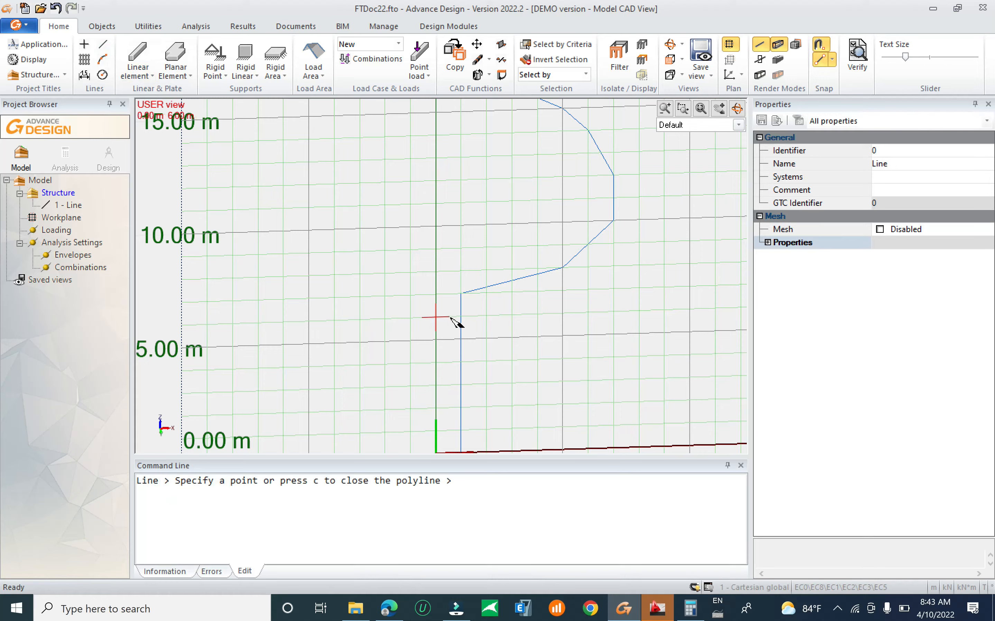
middle_drag(458, 323, 454, 368)
scroll(456, 369, up, 2)
scroll(461, 371, down, 3)
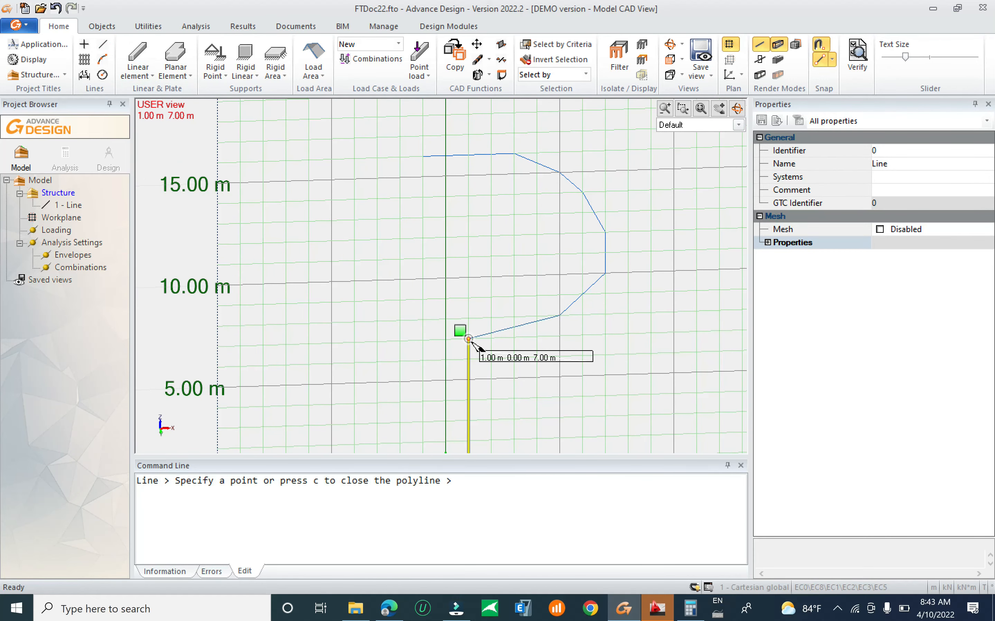
click(469, 339)
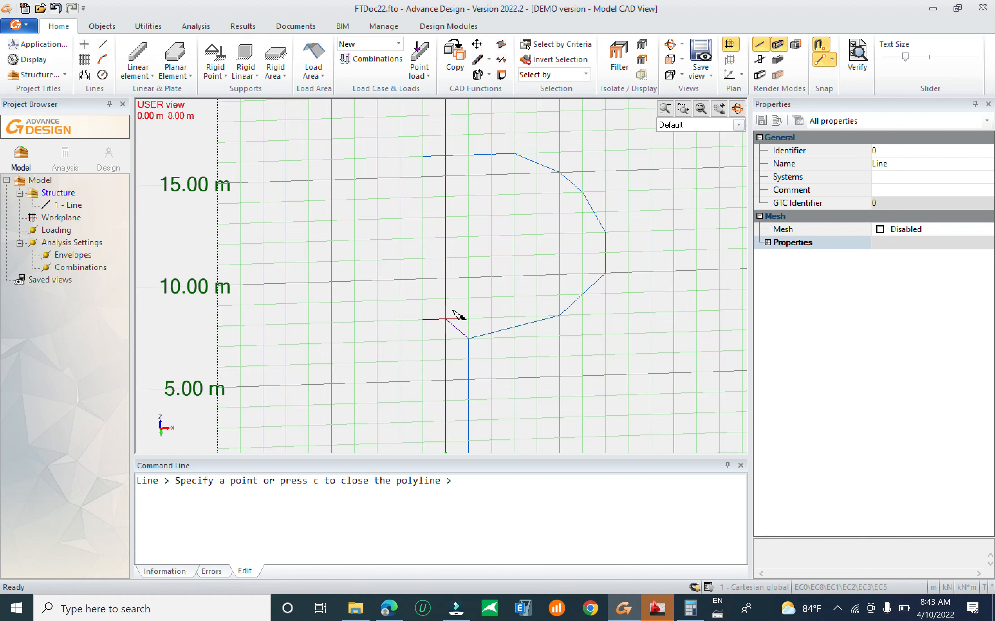
click(445, 319)
key(Escape)
scroll(440, 306, down, 4)
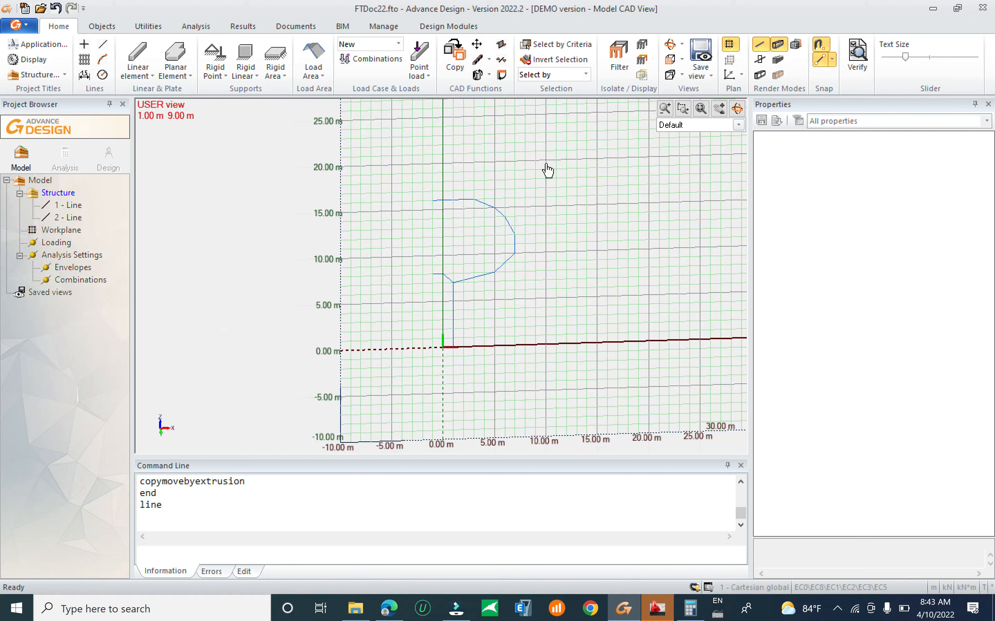
Step: Extrude both lines by rotation about origin -1, 0, 0 in 10 steps of 36° with 25 cm shells
drag(411, 173, 574, 380)
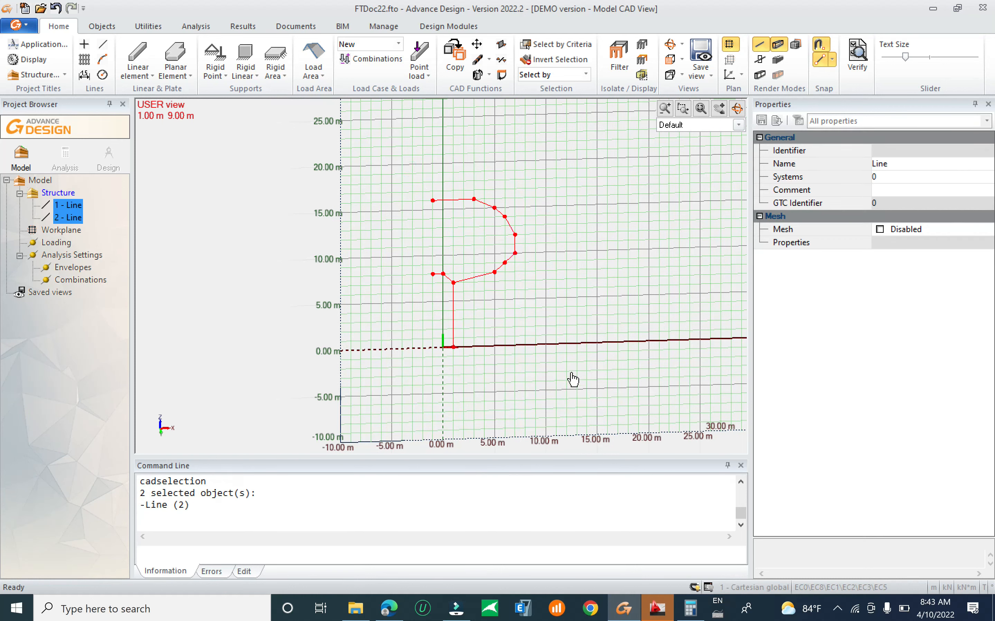
click(478, 74)
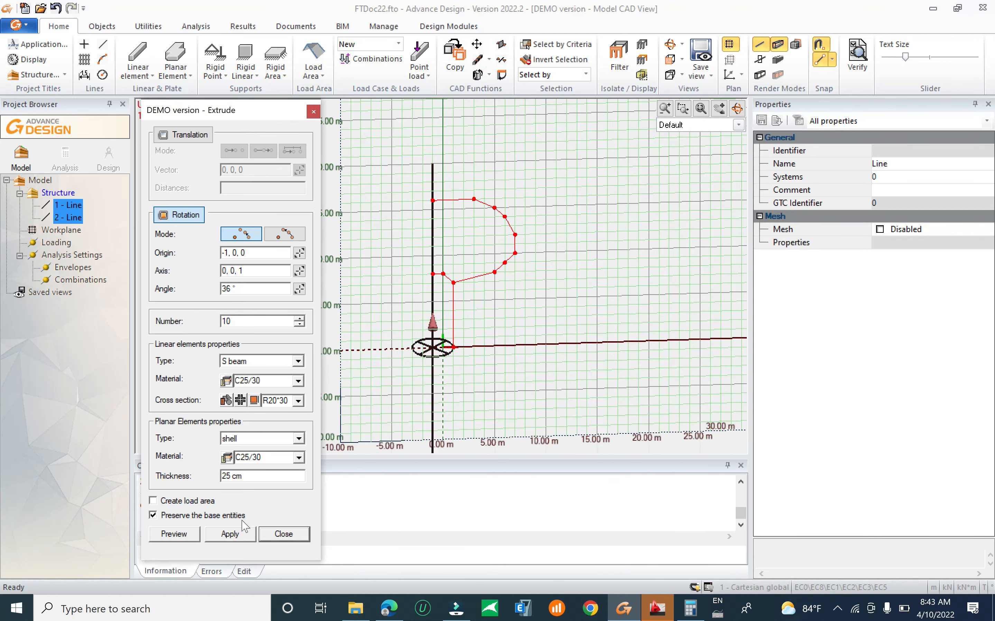
click(239, 534)
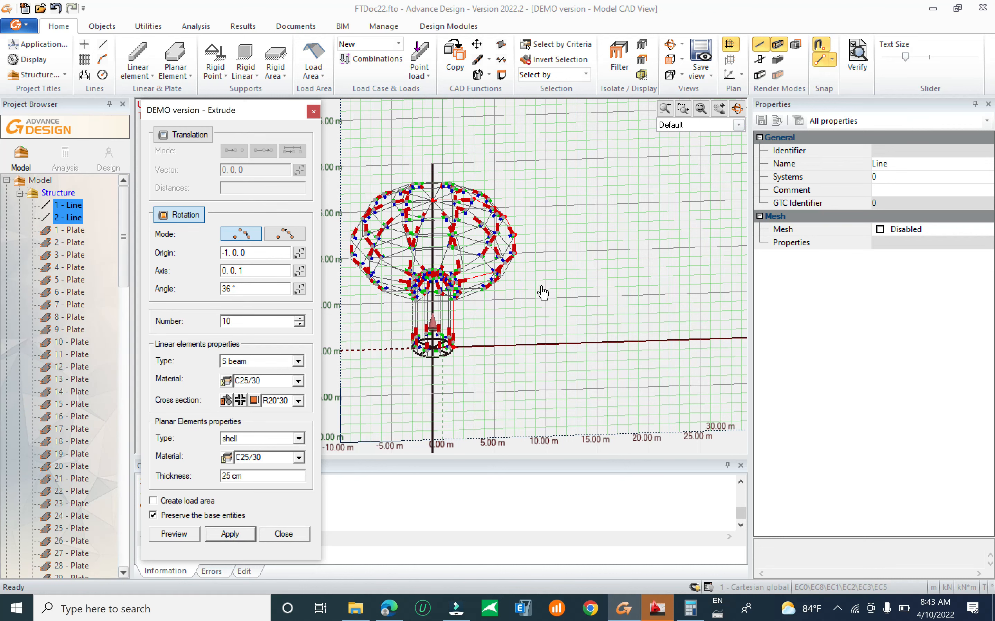
key(Escape)
Step: Inspect the extruded reservoir shells and undo the rotational extrusion
shift+middle_drag(520, 332, 528, 371)
scroll(449, 284, up, 1)
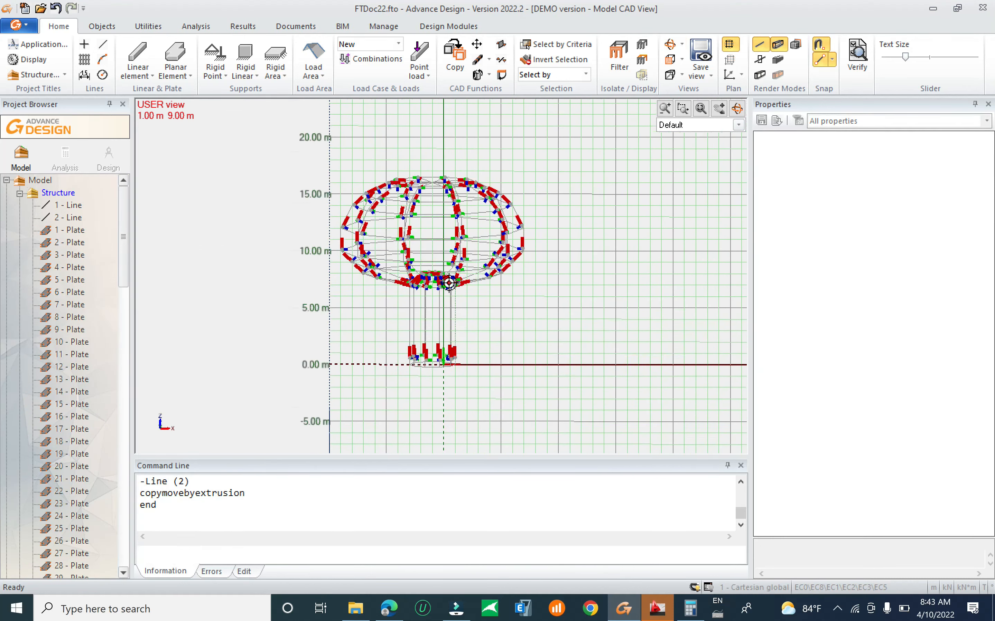
scroll(449, 283, up, 3)
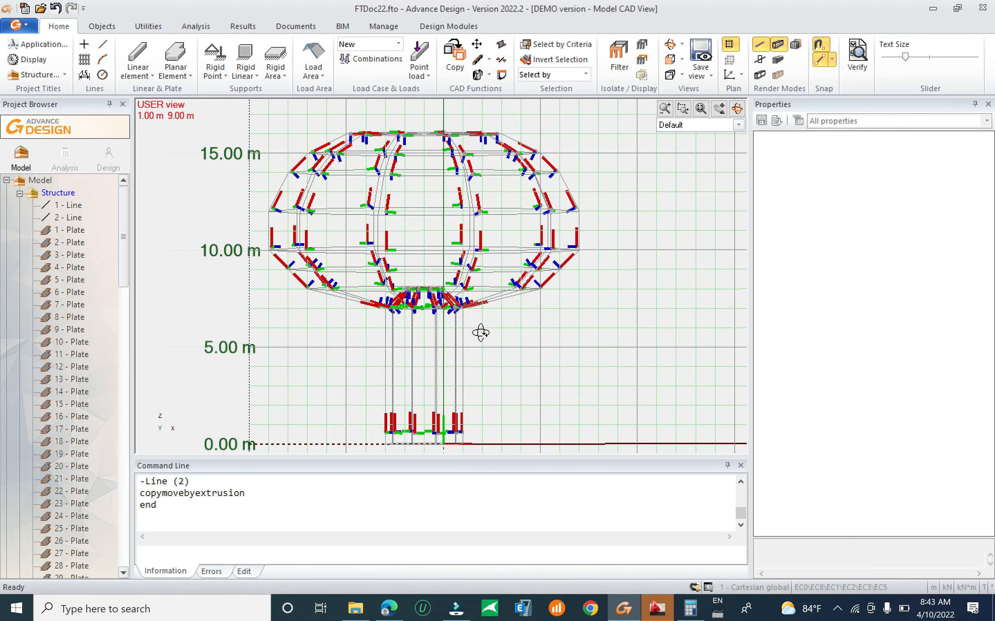
scroll(469, 361, down, 3)
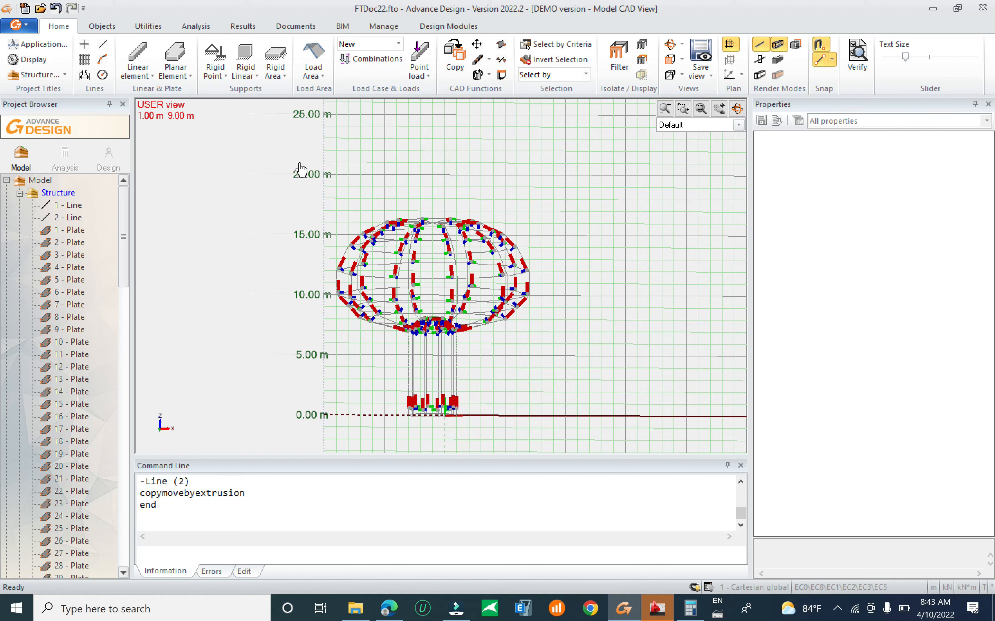
drag(300, 168, 592, 371)
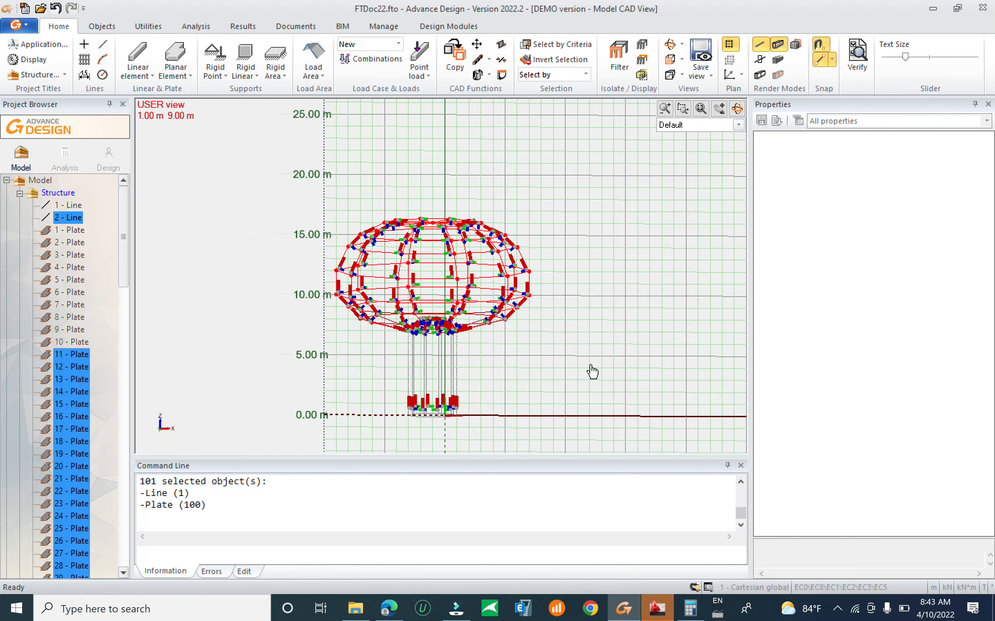
key(ctrl+z)
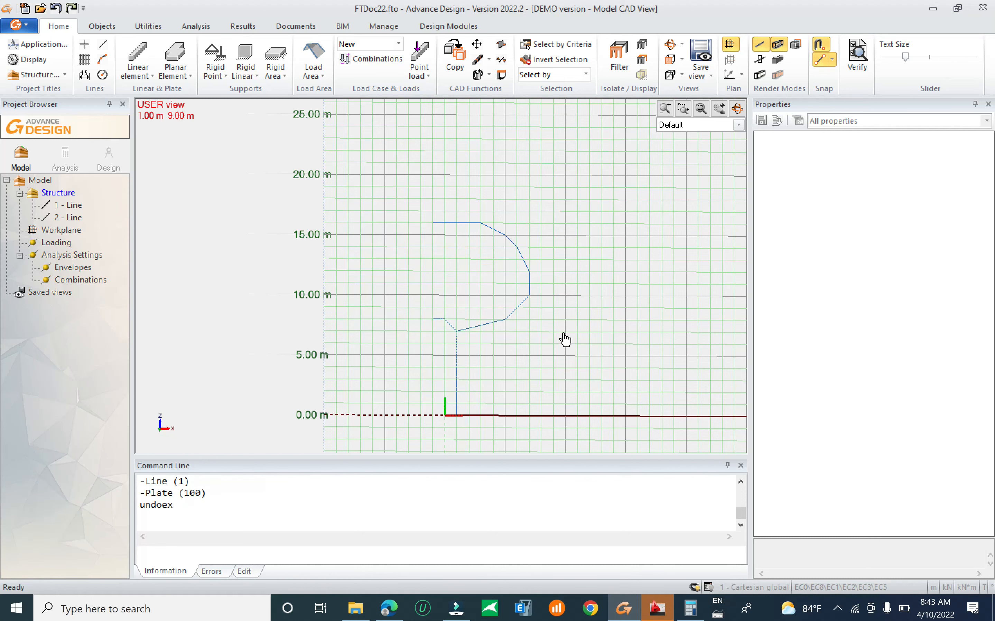
drag(367, 151, 632, 367)
drag(573, 169, 397, 335)
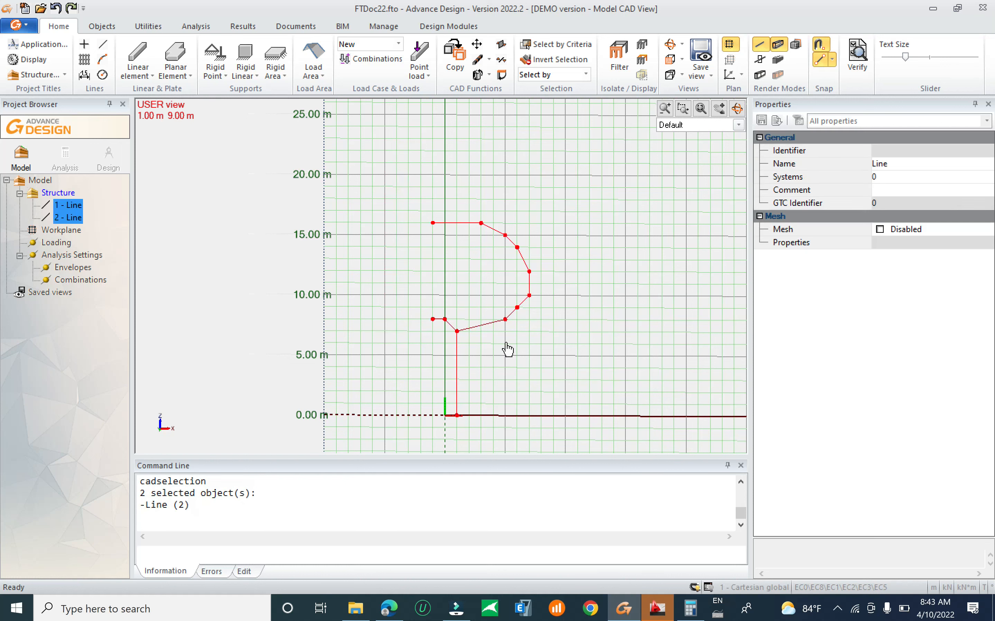
click(478, 304)
drag(390, 200, 588, 348)
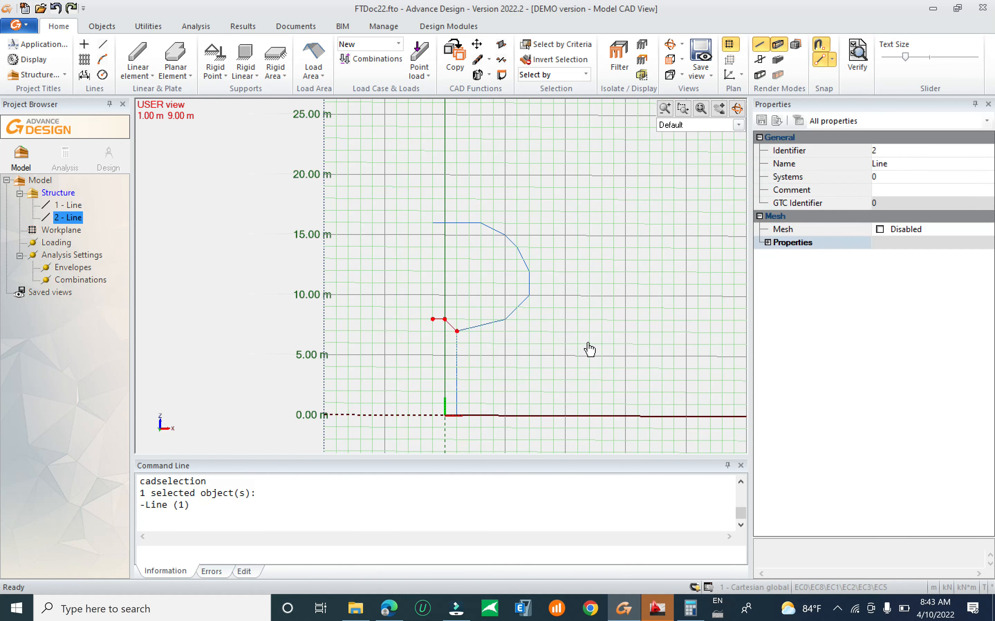
click(493, 322)
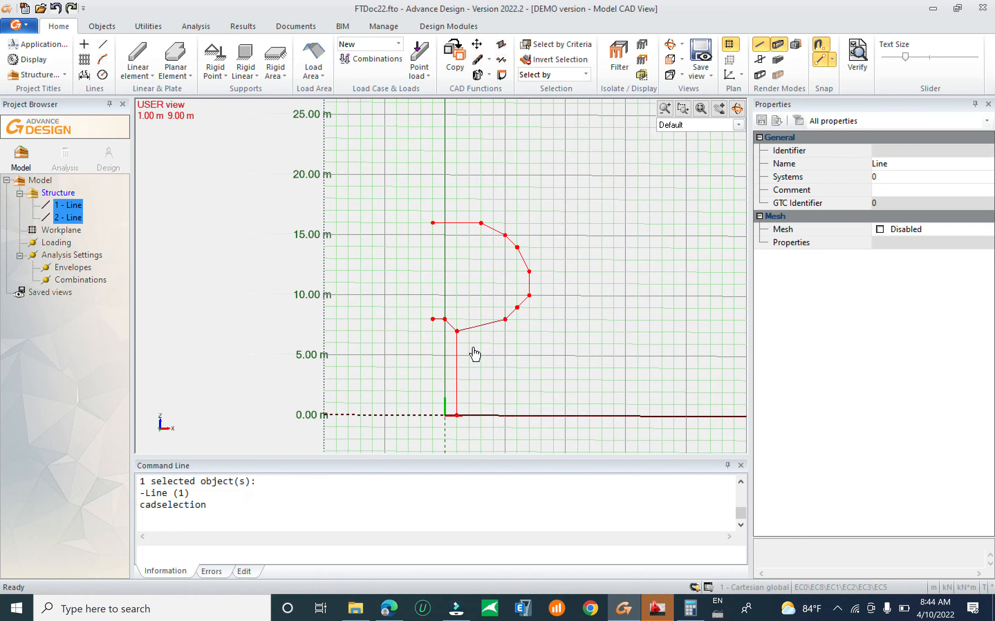
key(Escape)
click(459, 367)
key(Escape)
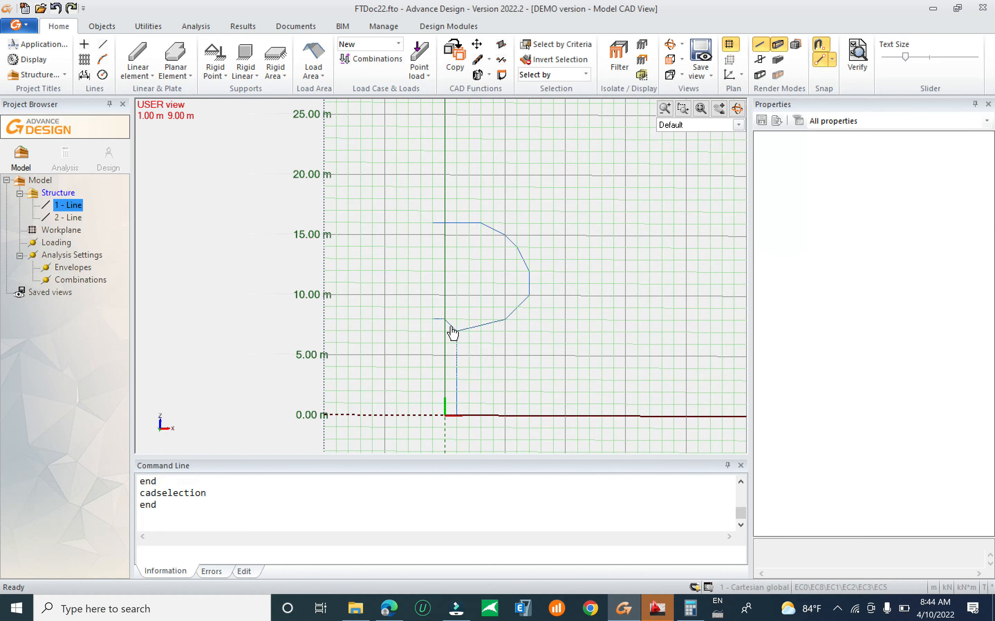
drag(399, 203, 596, 206)
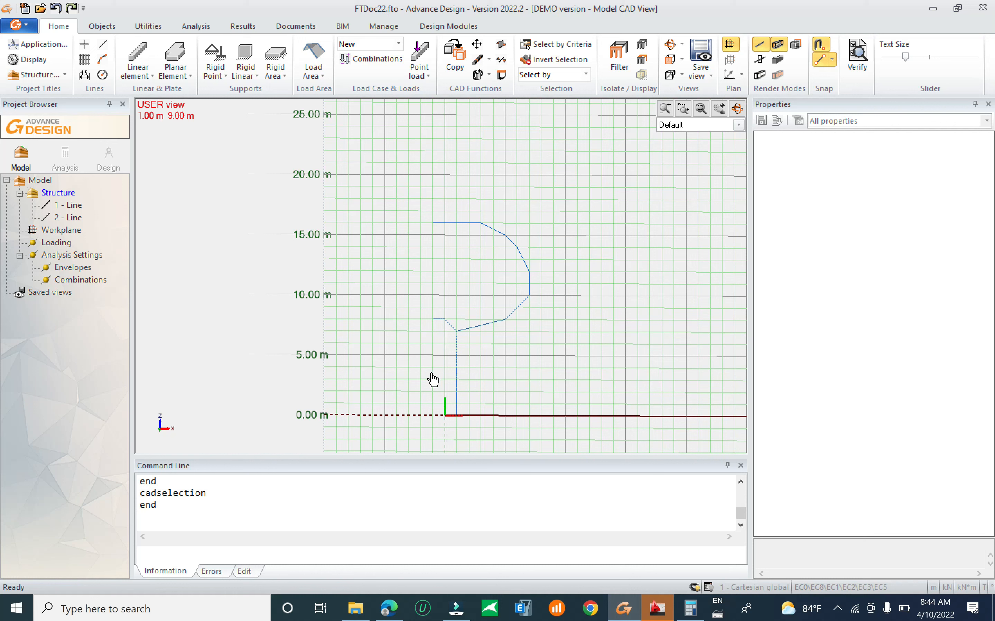
drag(414, 195, 574, 437)
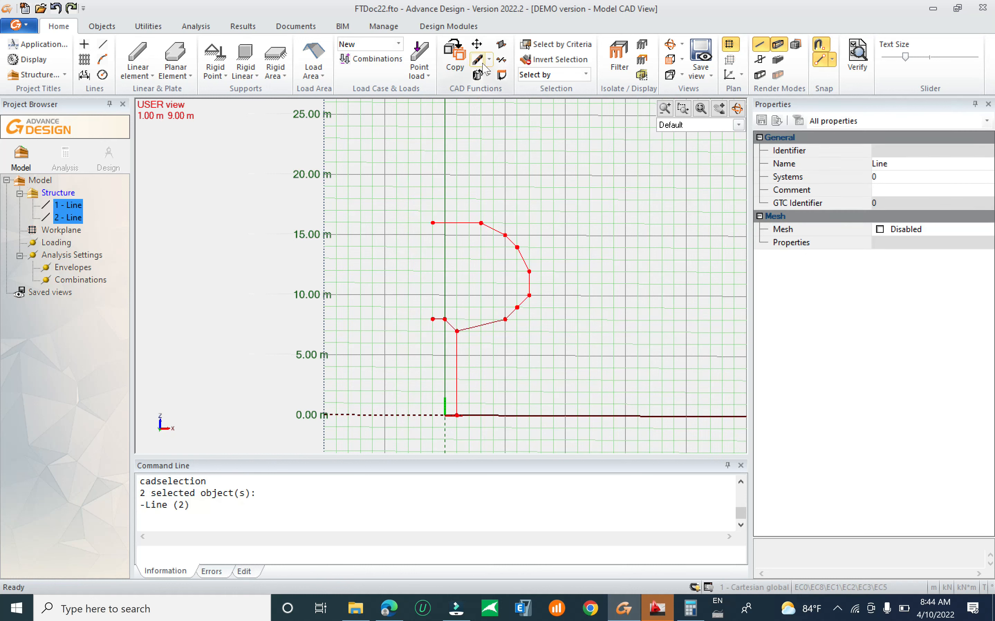
click(477, 44)
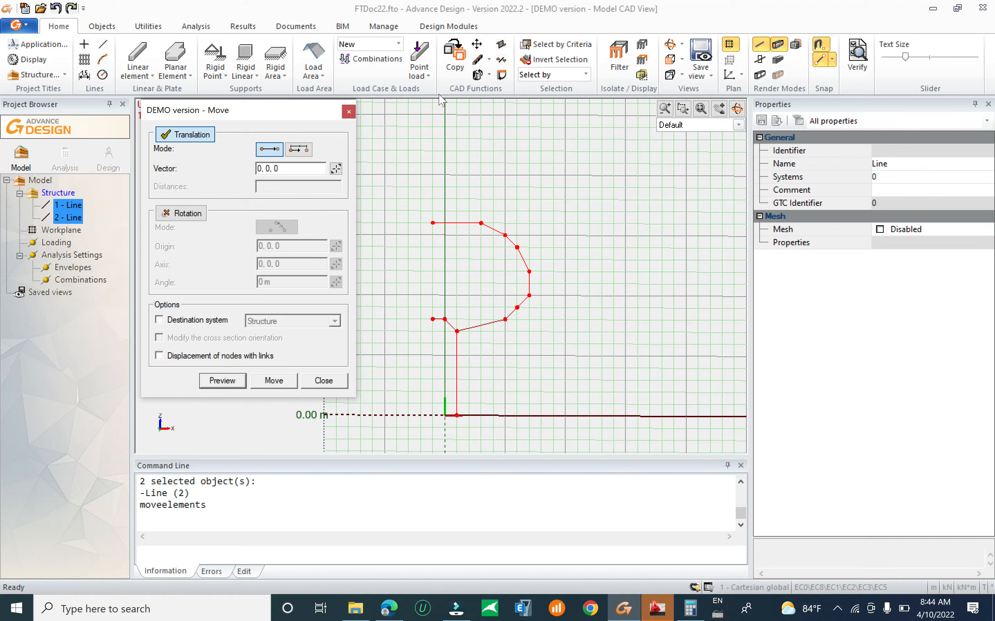
key(Escape)
Step: Move both profile lines upward by the translation vector 0, 0, 6, previewing the displacement before applying it
drag(393, 133, 597, 449)
click(477, 43)
click(336, 168)
click(458, 417)
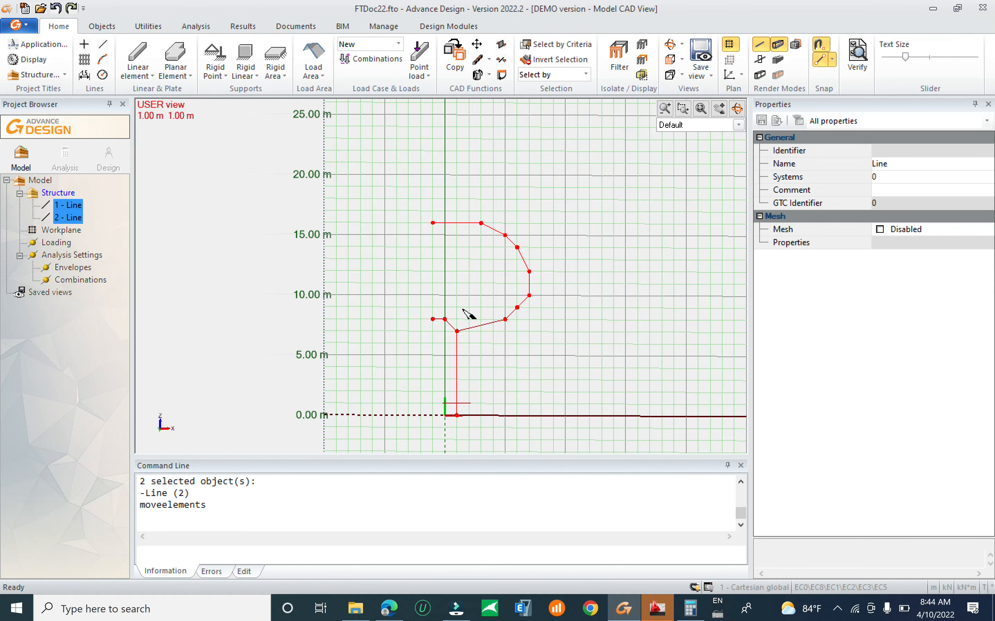
click(457, 332)
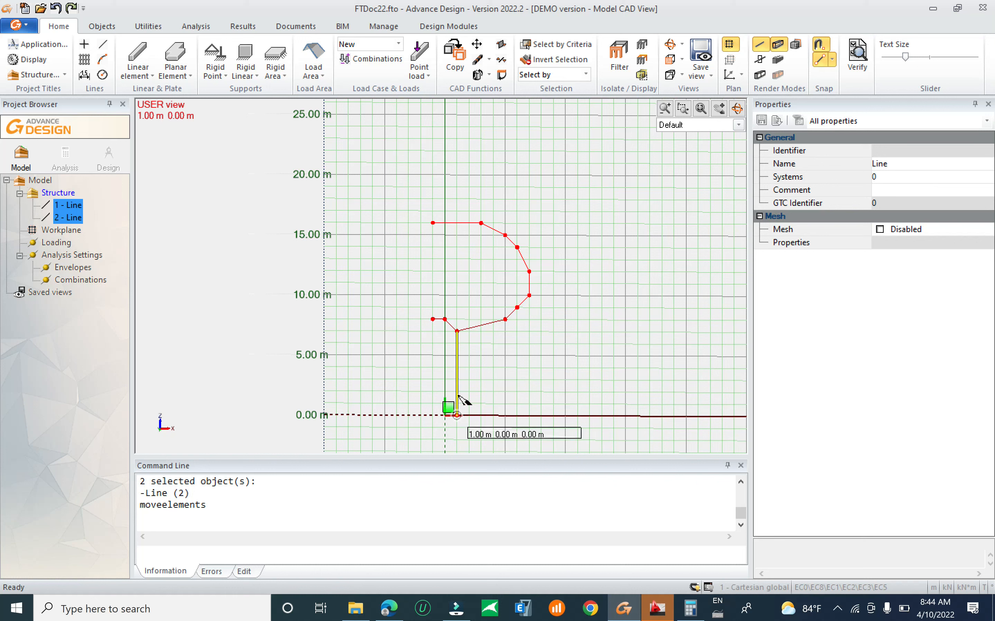
key(Escape)
key(Escape)
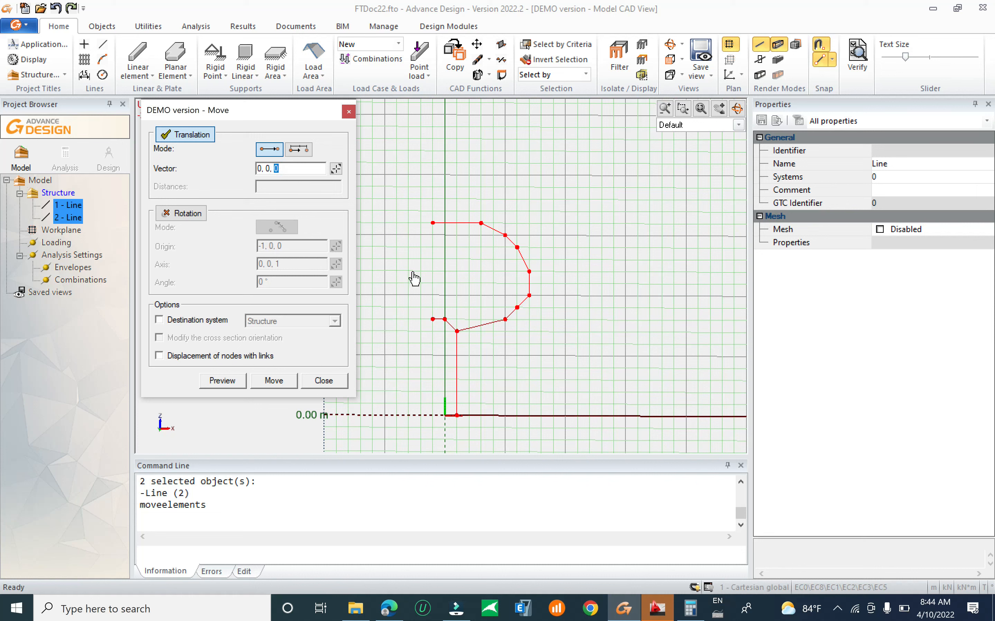
drag(281, 118, 211, 117)
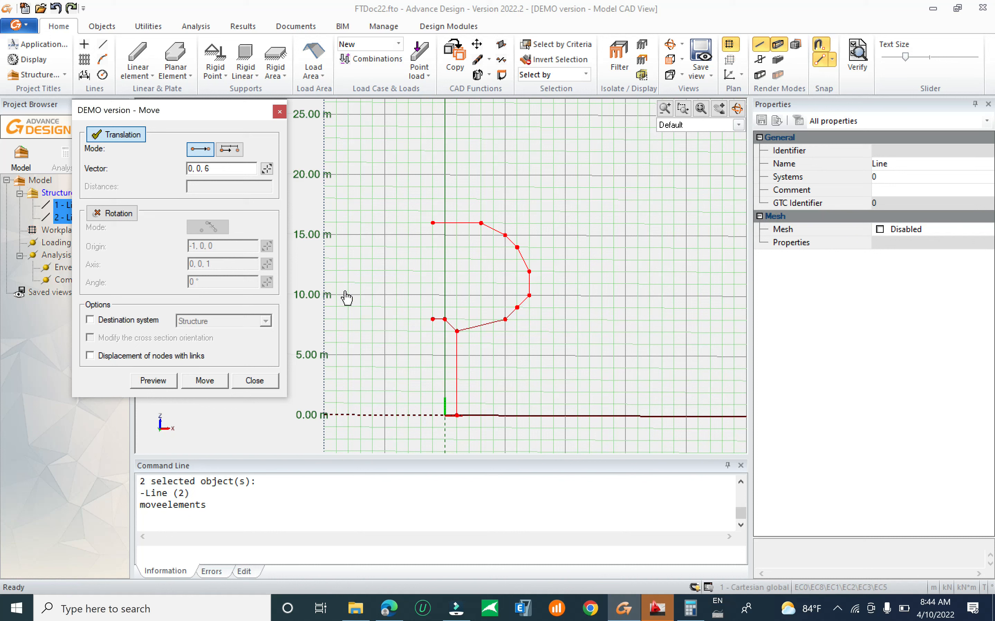
click(152, 381)
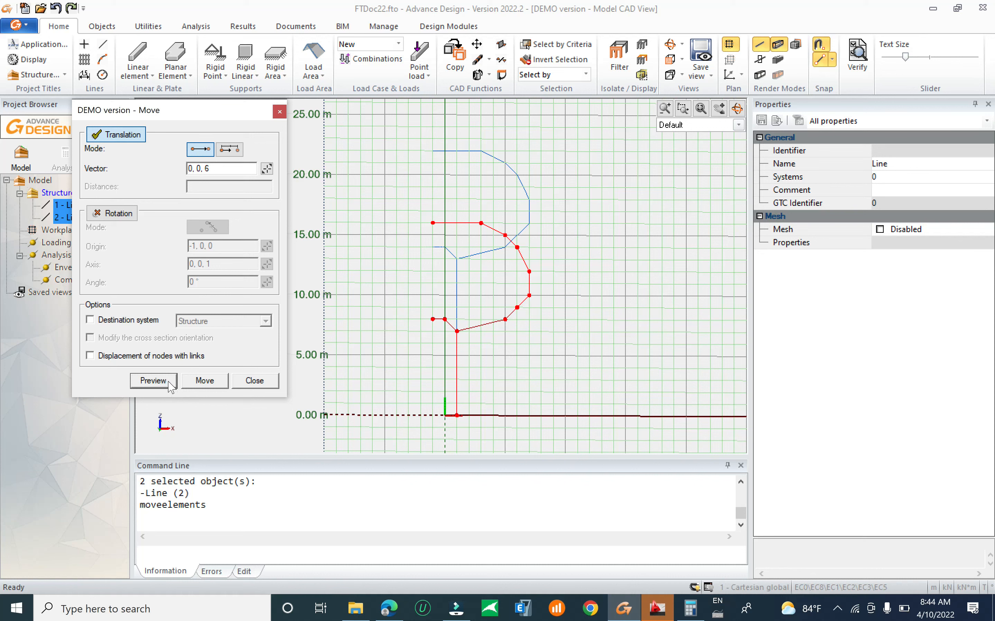
click(204, 381)
Step: Stretch the profile line's lower end point down to the base at (1, 0) m
click(452, 357)
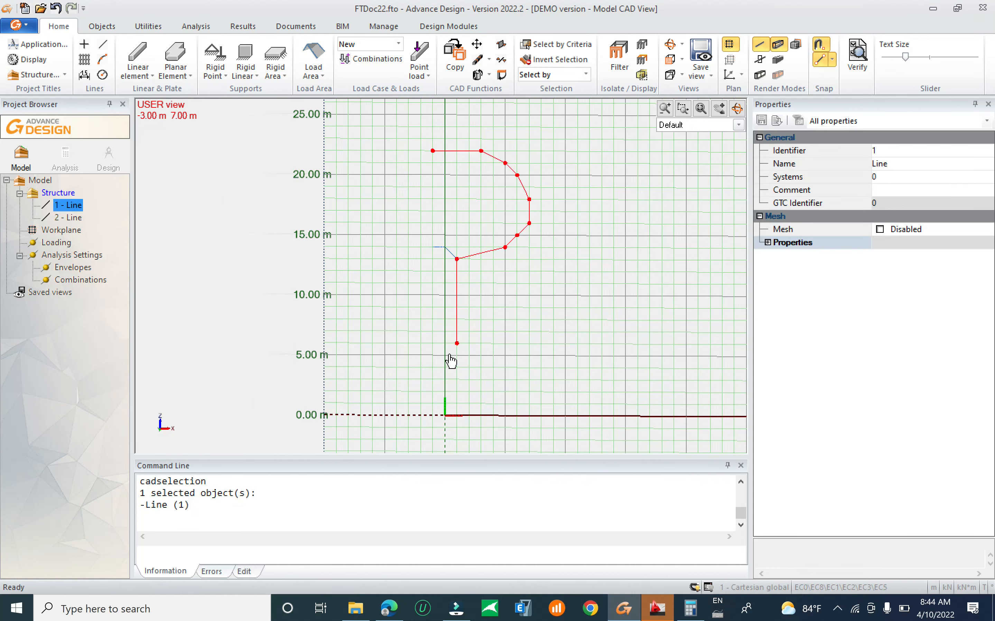
click(457, 344)
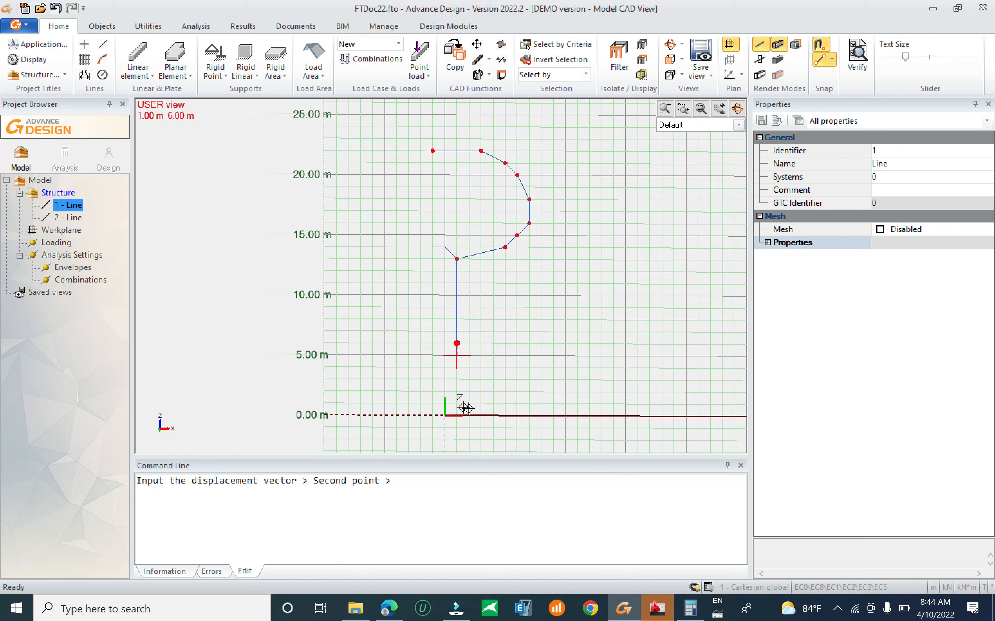
click(466, 431)
key(Escape)
scroll(490, 371, down, 2)
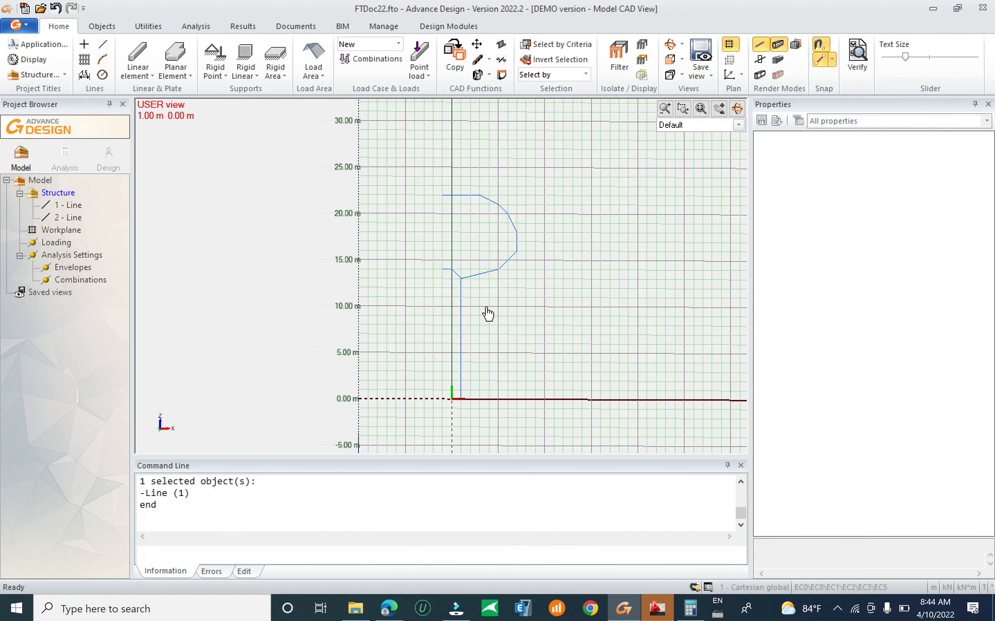
middle_drag(488, 313, 506, 301)
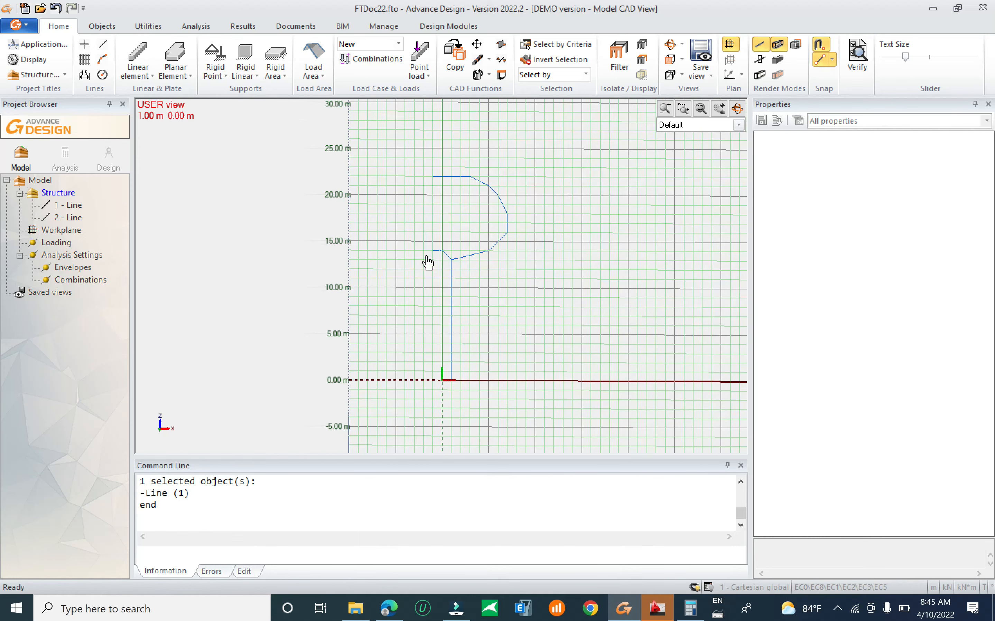
scroll(458, 252, up, 2)
scroll(437, 209, down, 6)
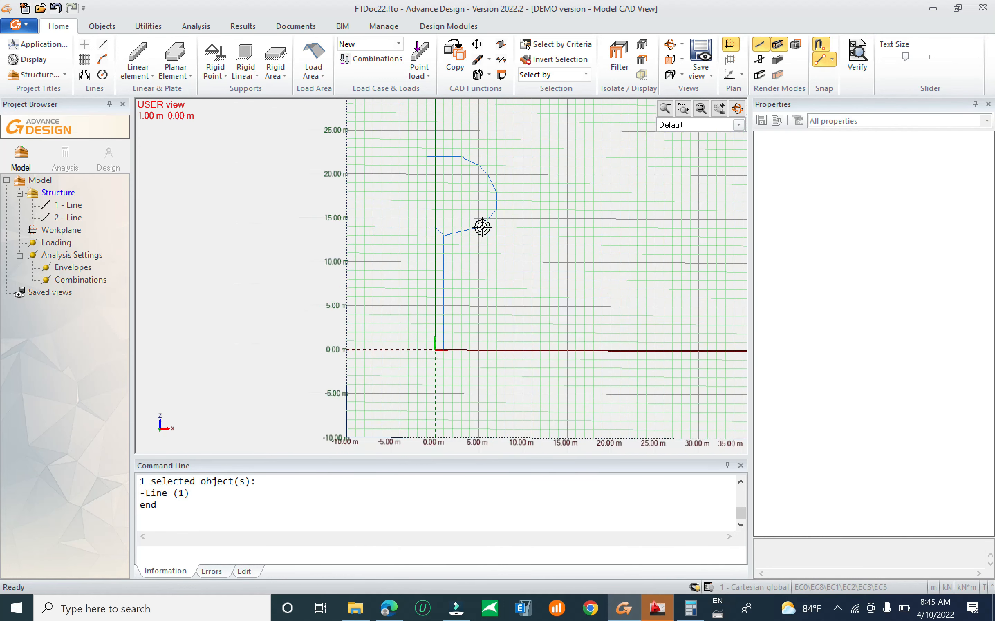
scroll(489, 185, up, 5)
scroll(502, 219, down, 3)
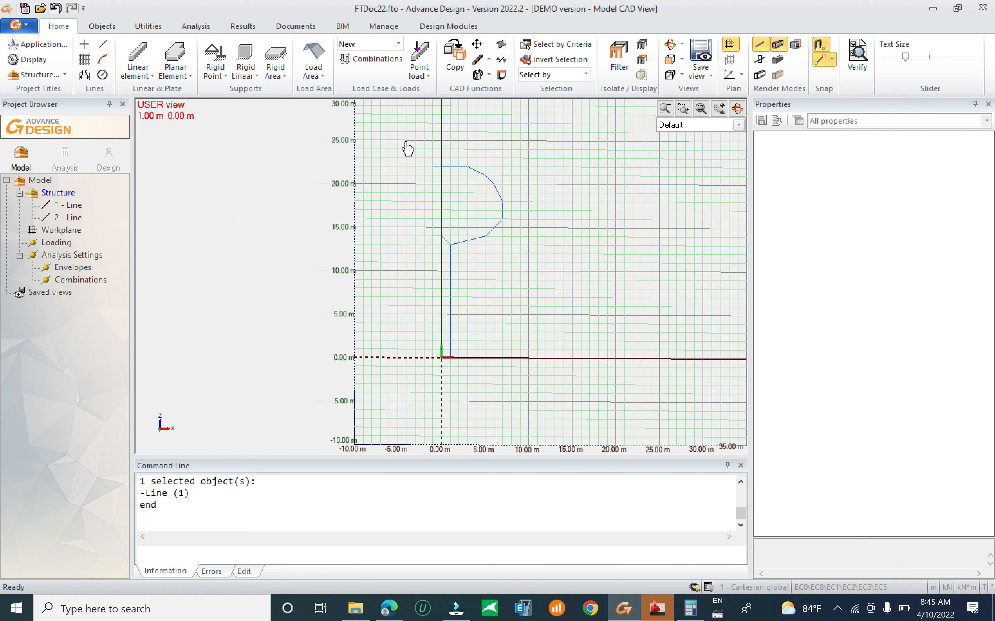
Step: Extrude both profile lines by rotation about origin -1, 0, 0 in 10 steps of 36°, as 25 cm C25/30 shells
drag(404, 141, 537, 380)
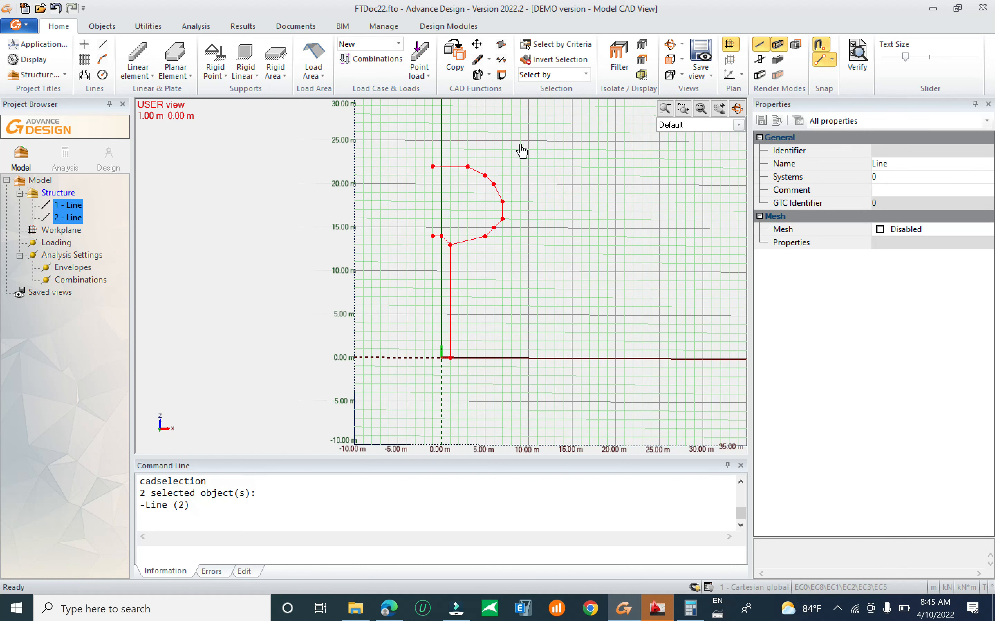
click(478, 75)
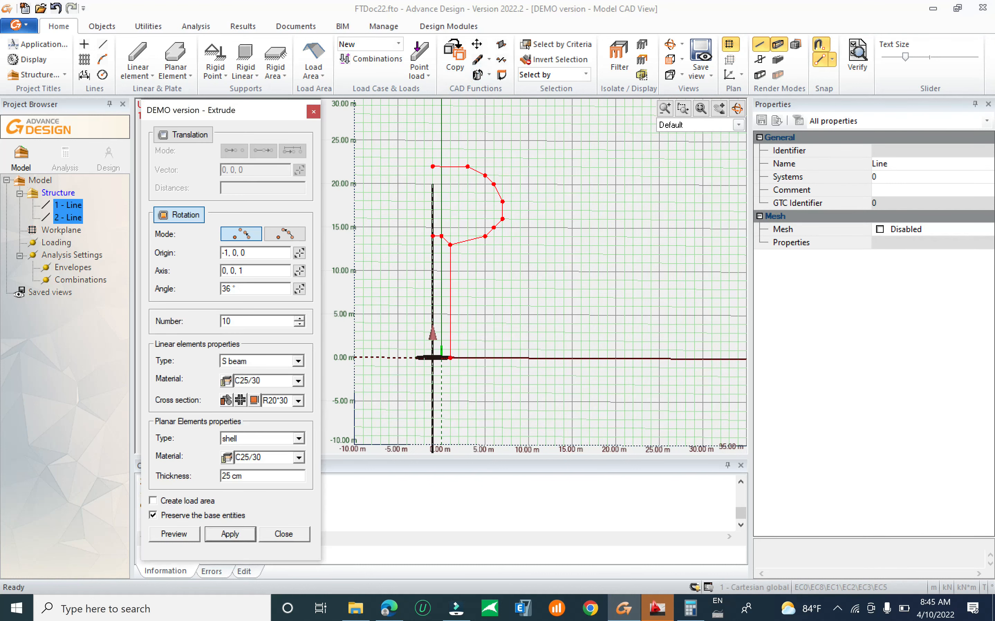
click(230, 534)
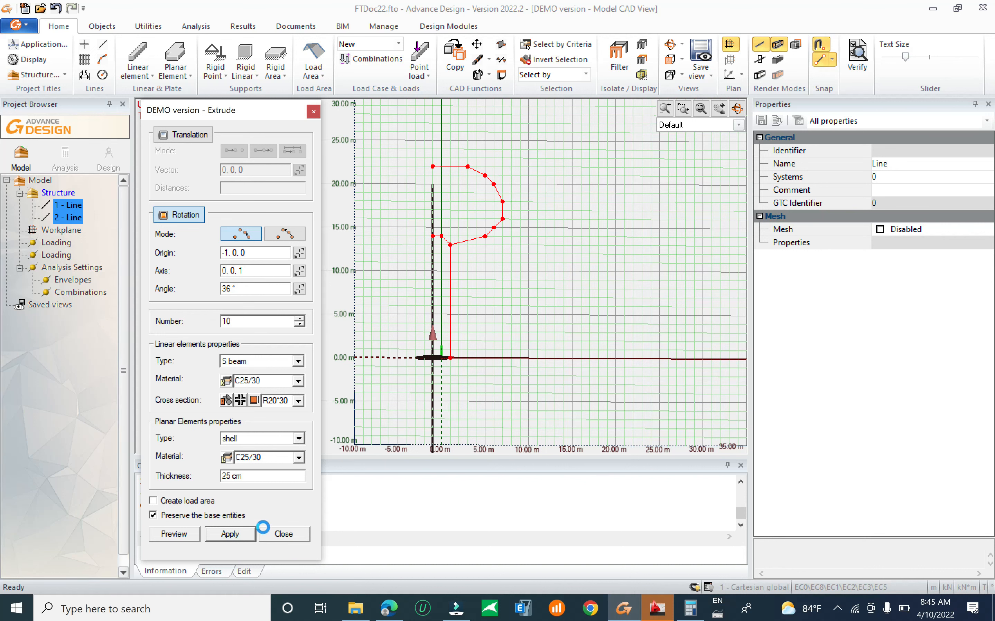
click(283, 535)
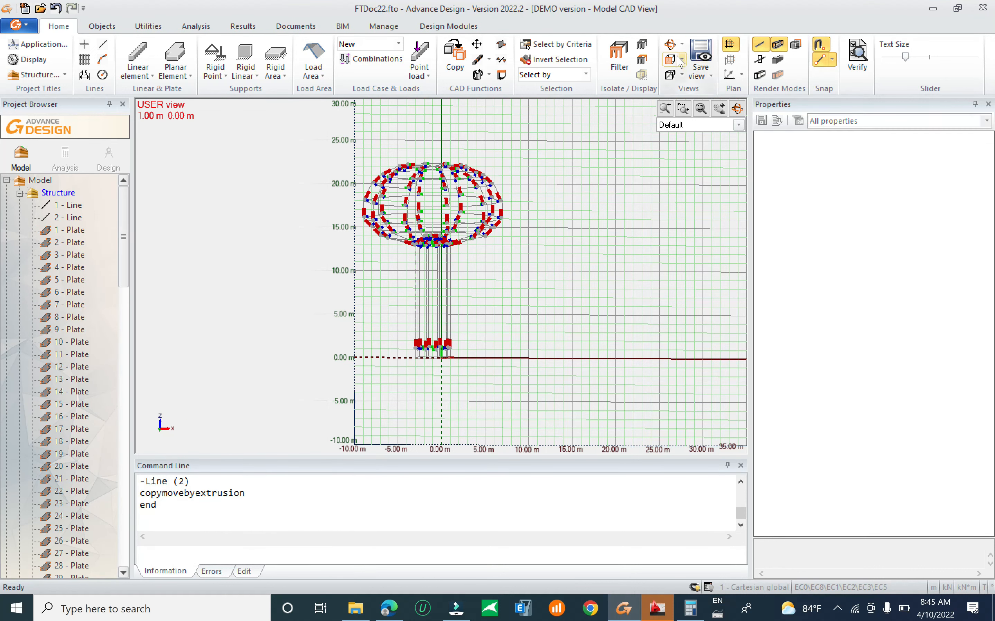
Step: Render the reservoir as shapes with linear contours and shaded faces, and turn off the workplane
click(760, 60)
click(759, 74)
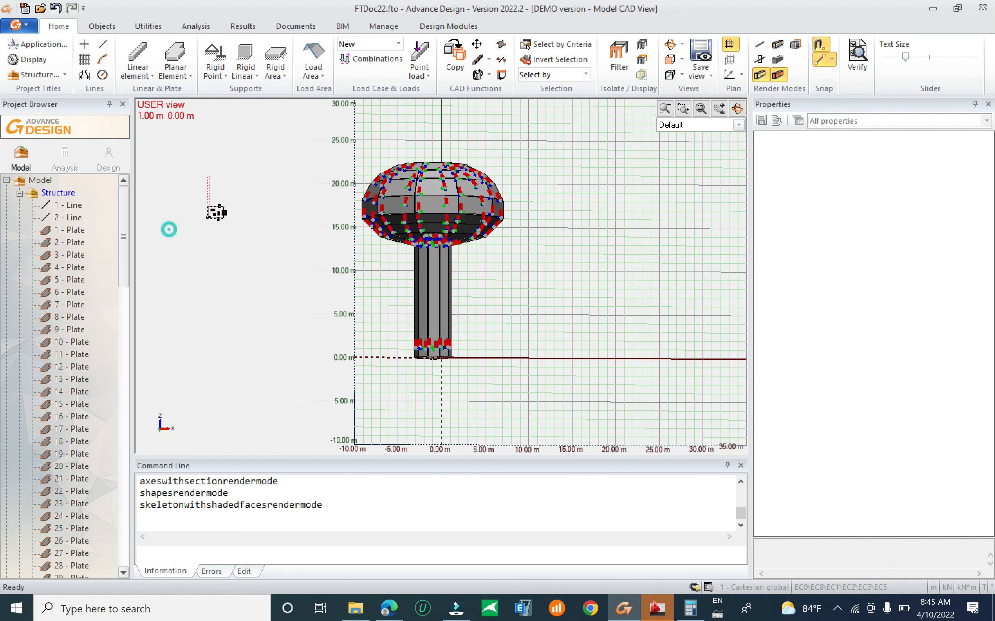
middle_drag(546, 232, 506, 268)
right_click(646, 166)
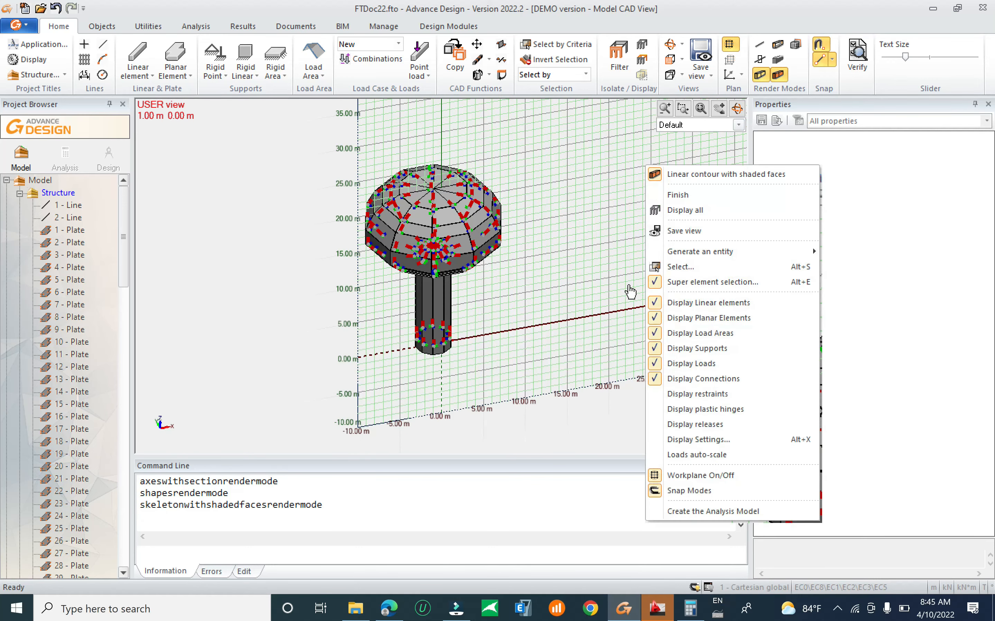
click(678, 481)
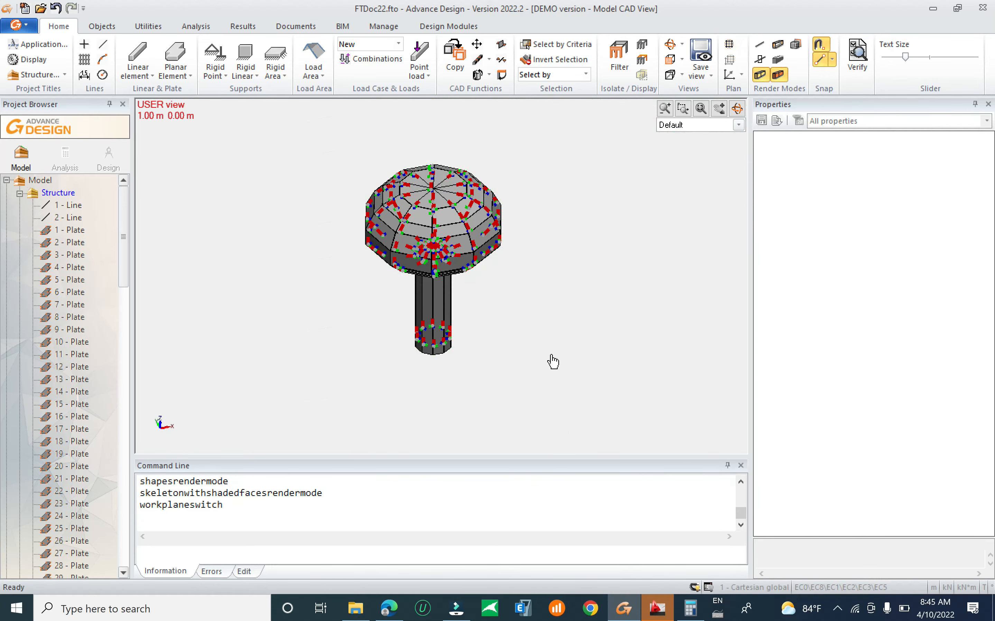
scroll(493, 307, up, 3)
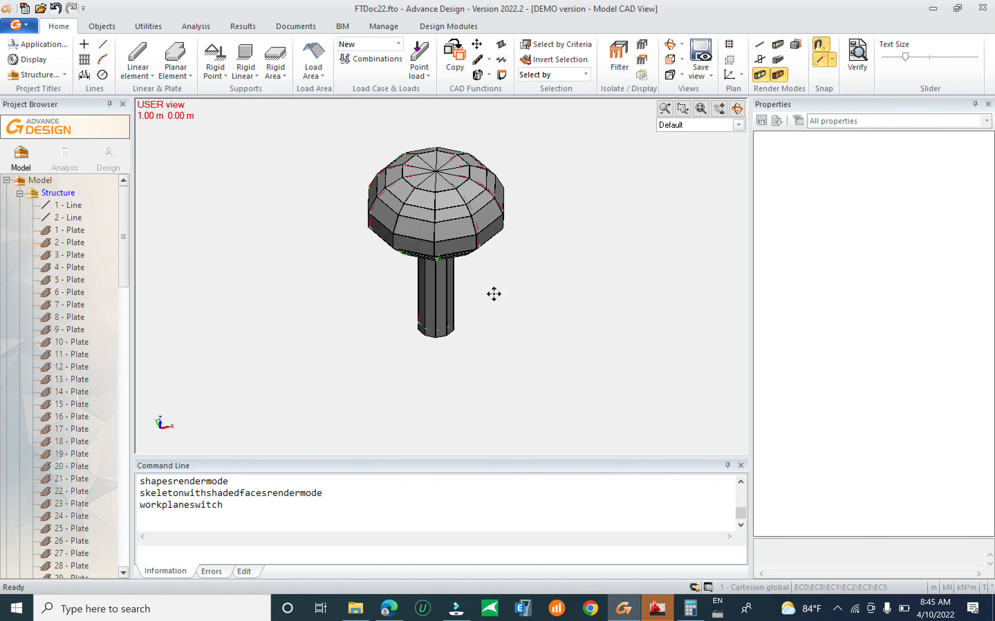
Step: Delete the two profile lines from the structure, keeping only the extruded plates
click(71, 206)
shift+click(71, 217)
right_click(71, 217)
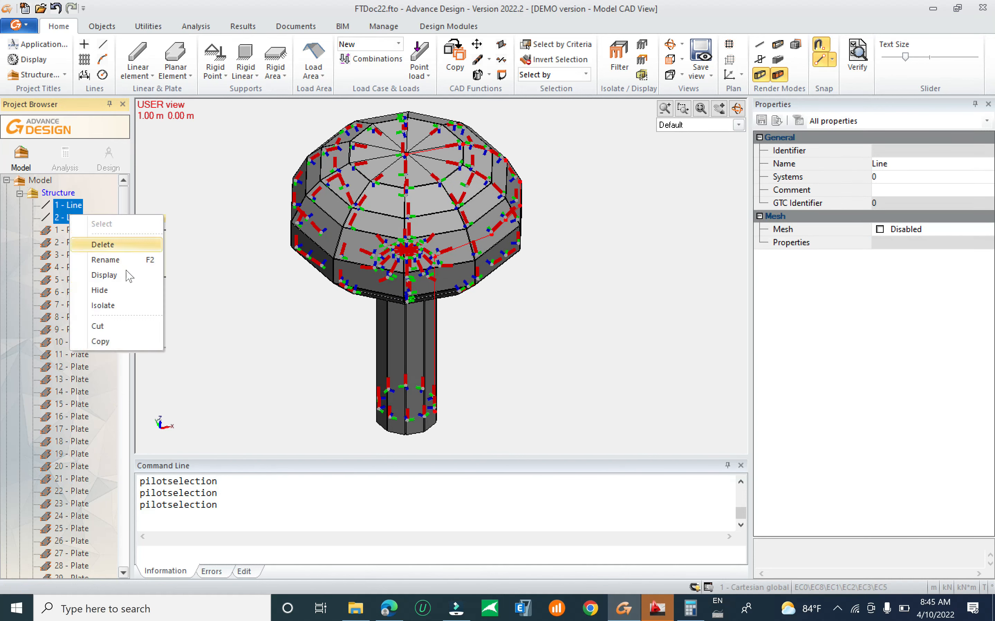
click(118, 244)
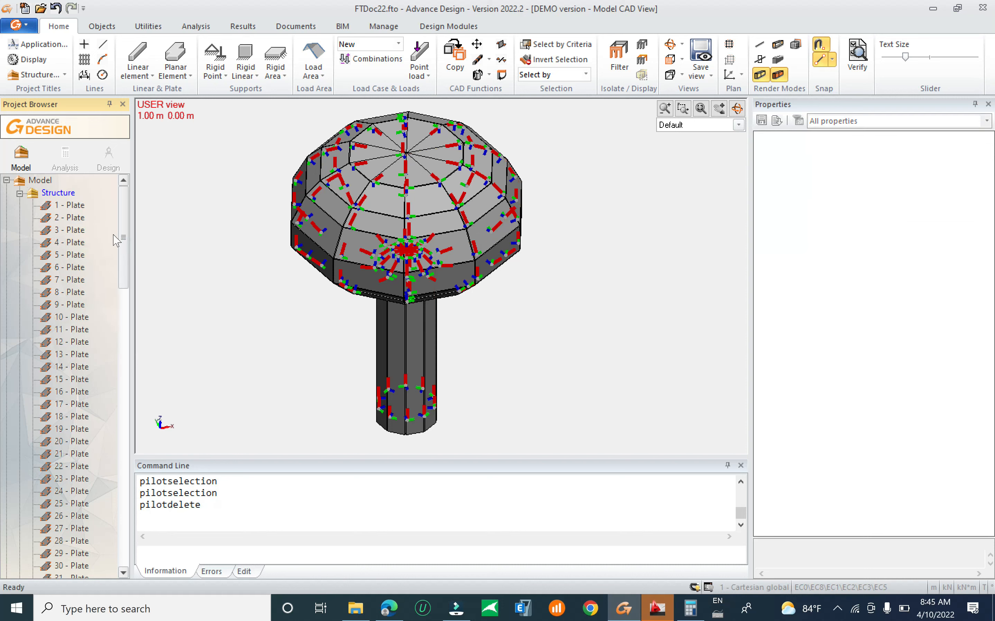
click(81, 207)
middle_drag(465, 376, 420, 324)
key(Escape)
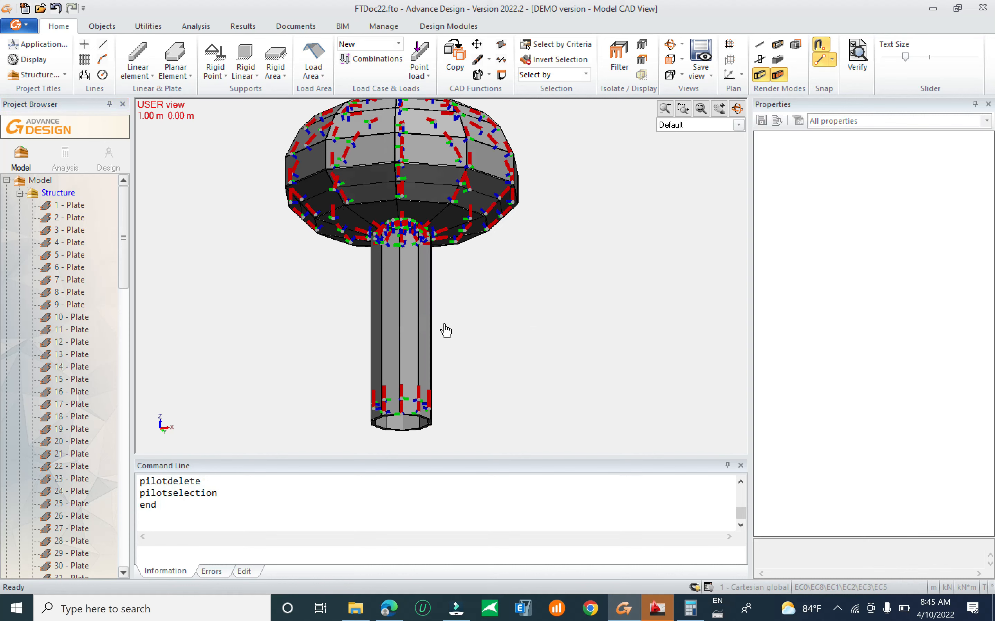
scroll(439, 324, down, 5)
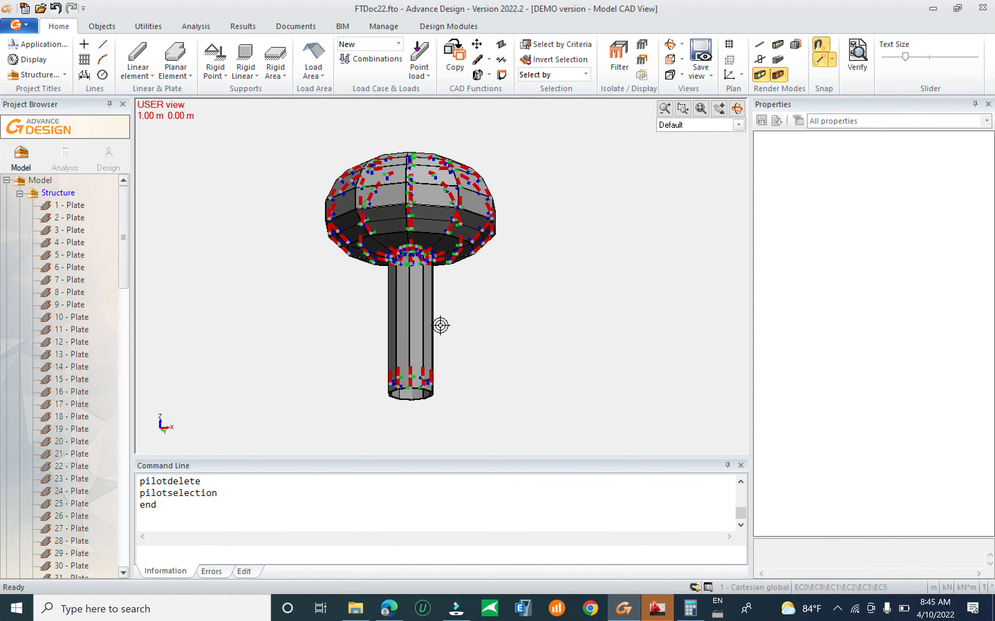
Step: Switch the render mode to axes and hide all plates from 1 to 110
click(760, 44)
drag(120, 263, 85, 549)
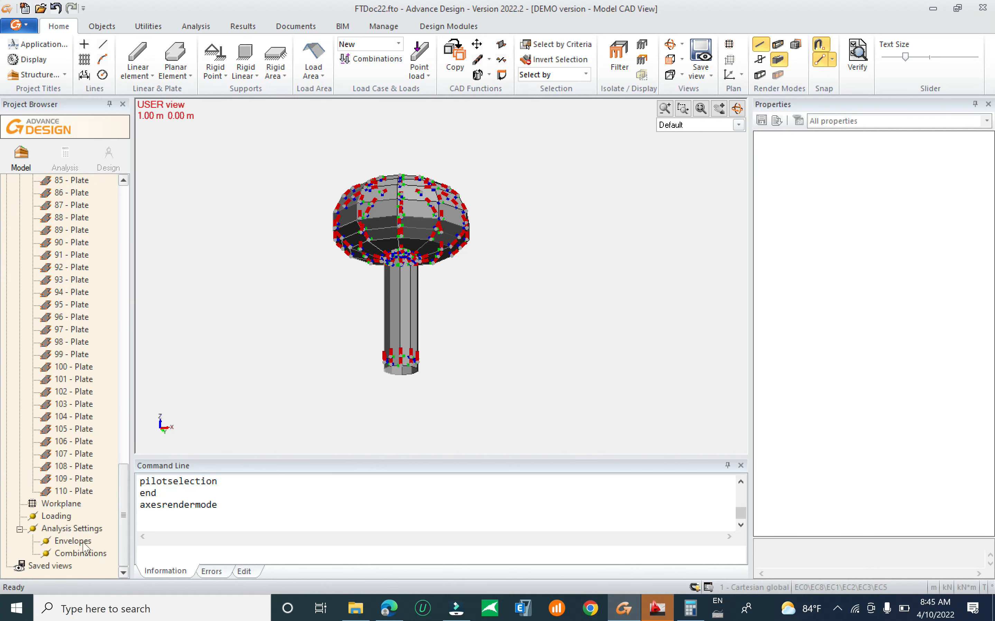
click(68, 492)
drag(118, 515, 100, 211)
shift+click(76, 205)
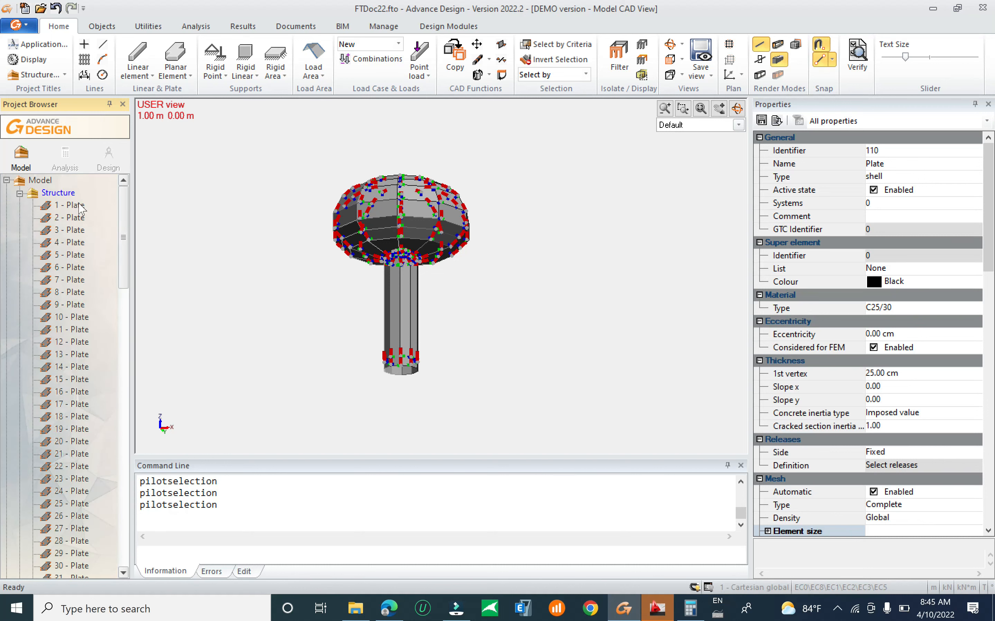
click(72, 195)
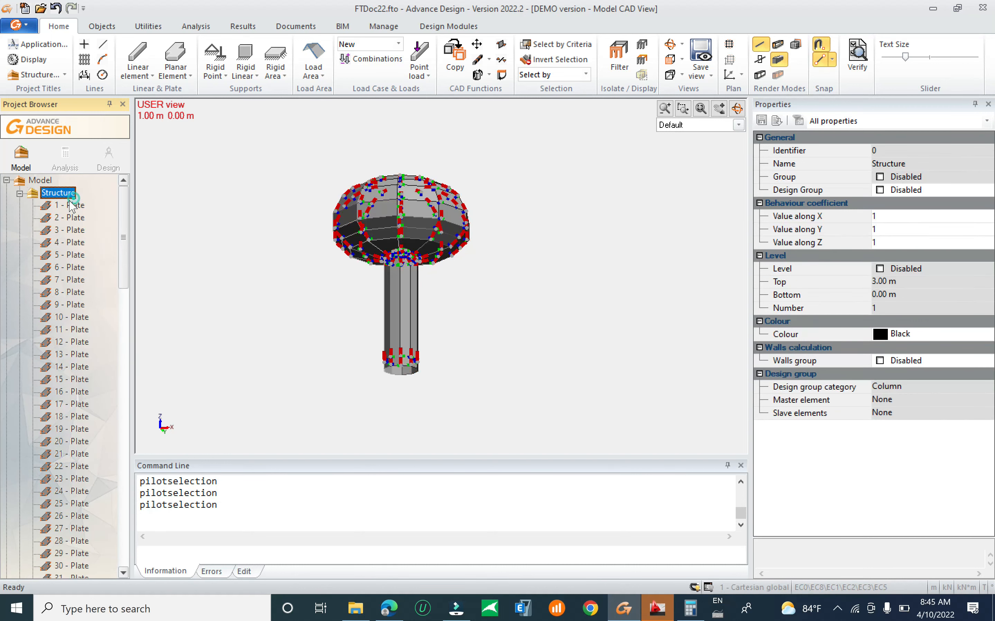
click(74, 208)
drag(123, 251, 145, 182)
shift+click(78, 491)
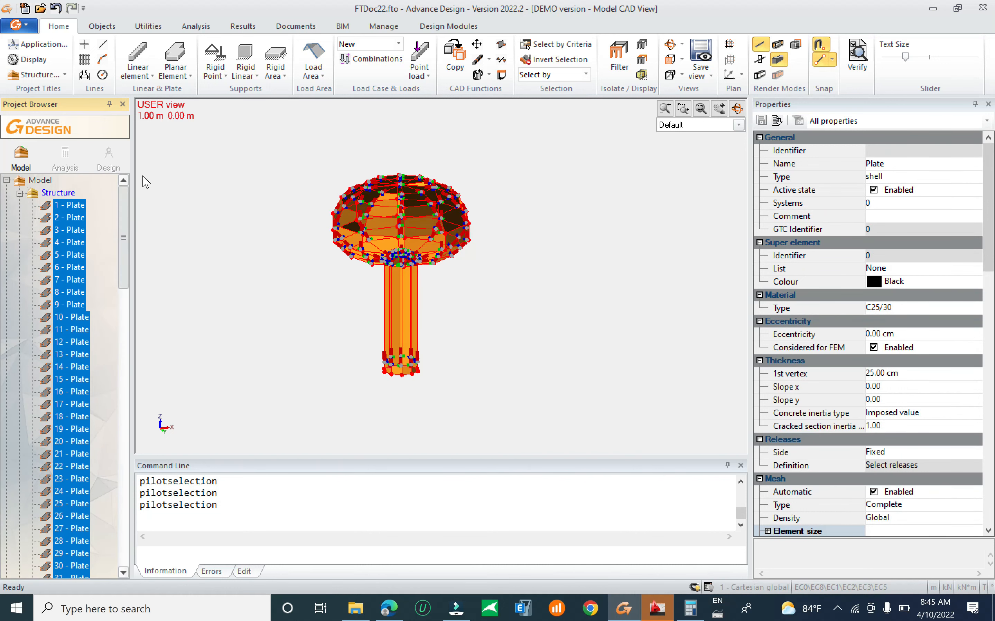
right_click(65, 202)
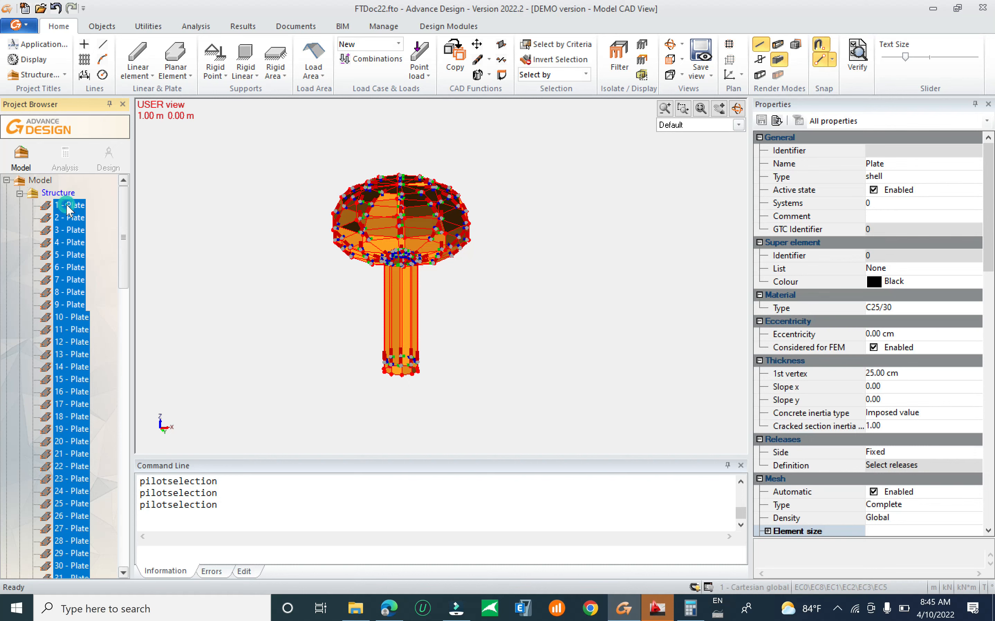
Step: Check the hidden plates in the view by selecting and deselecting the Structure system
click(59, 193)
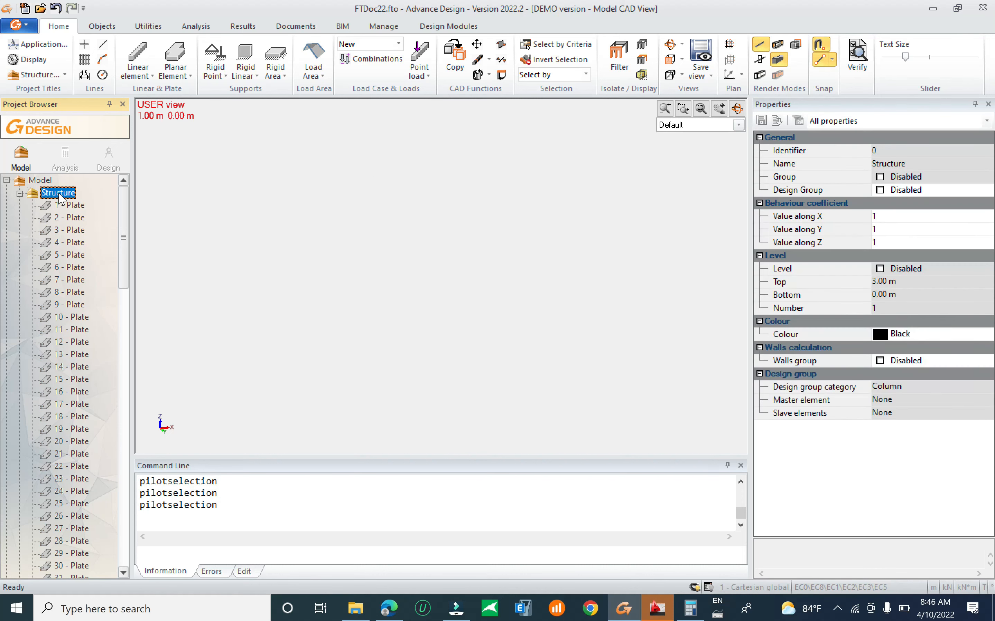
double_click(61, 197)
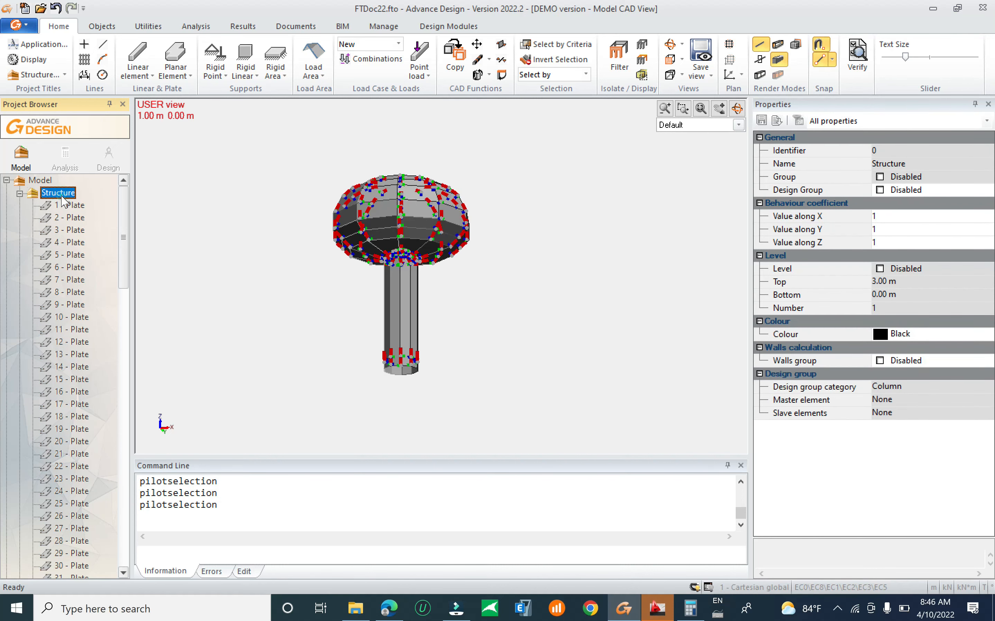
click(502, 279)
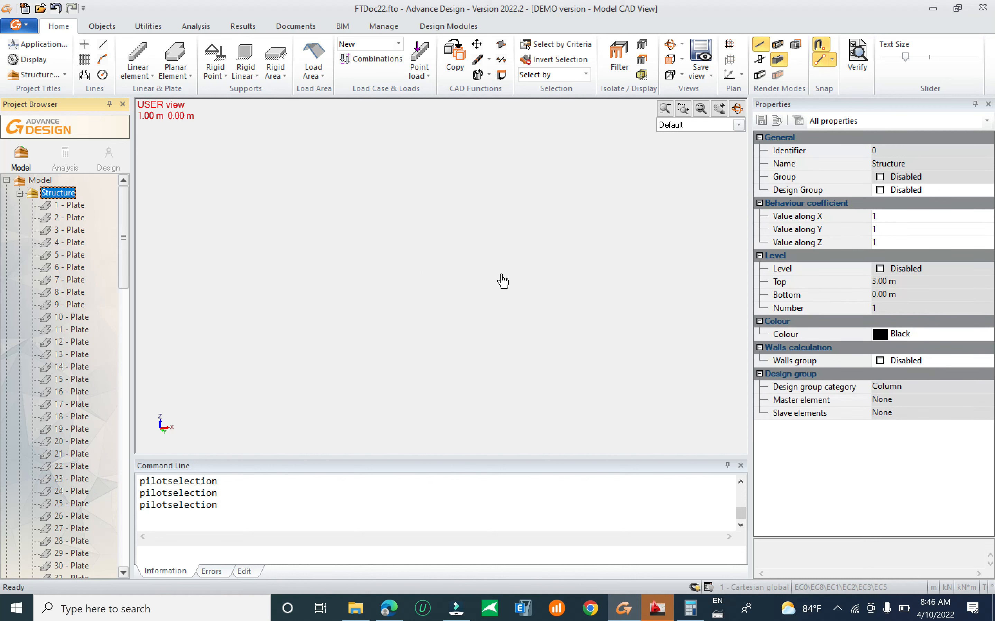
click(76, 193)
double_click(62, 193)
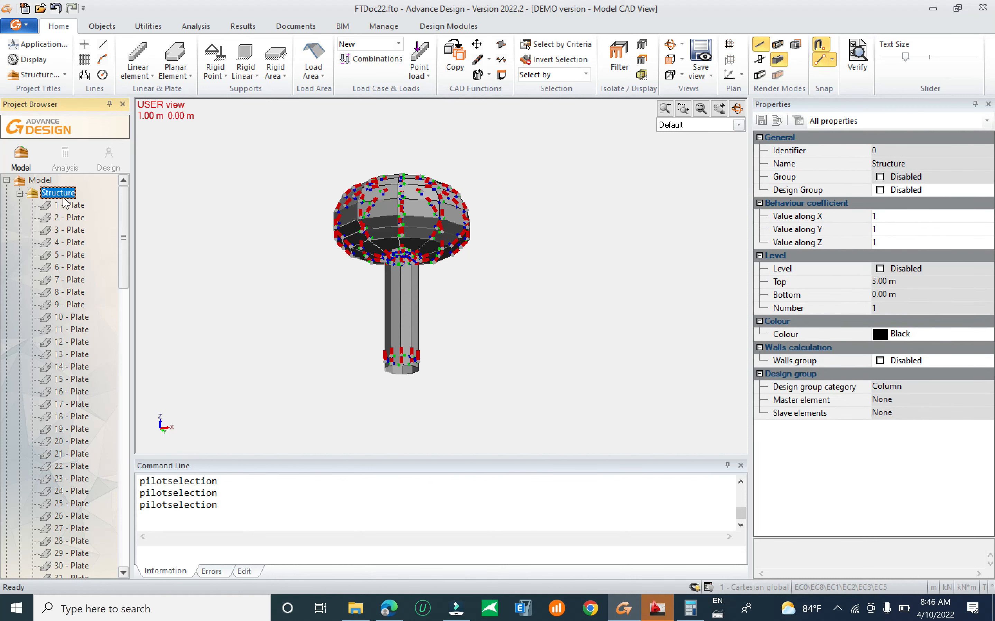
click(491, 334)
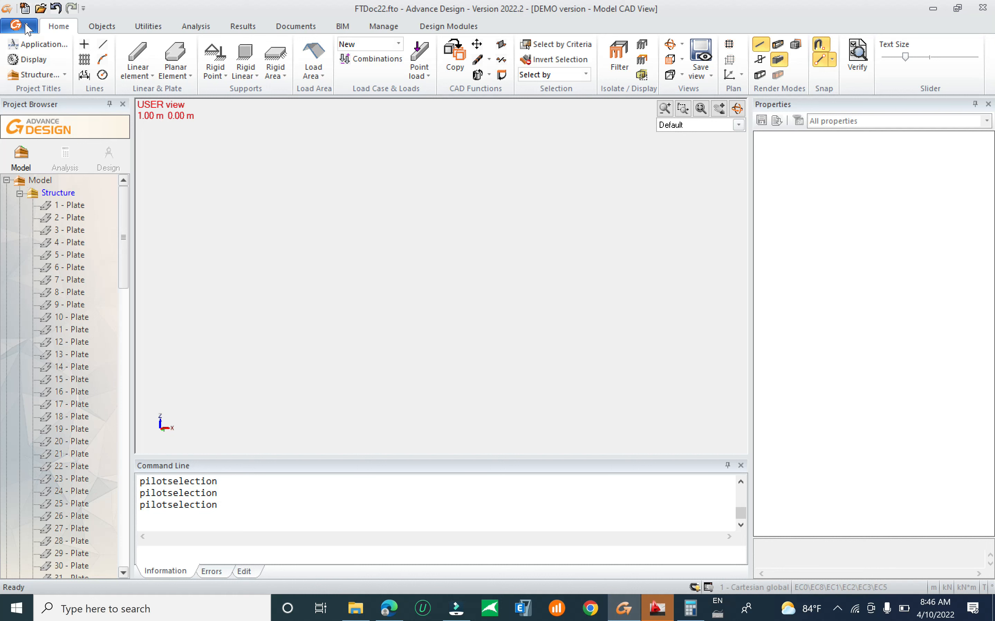
Step: Set the plate symbol to None in the display settings
drag(122, 210, 129, 231)
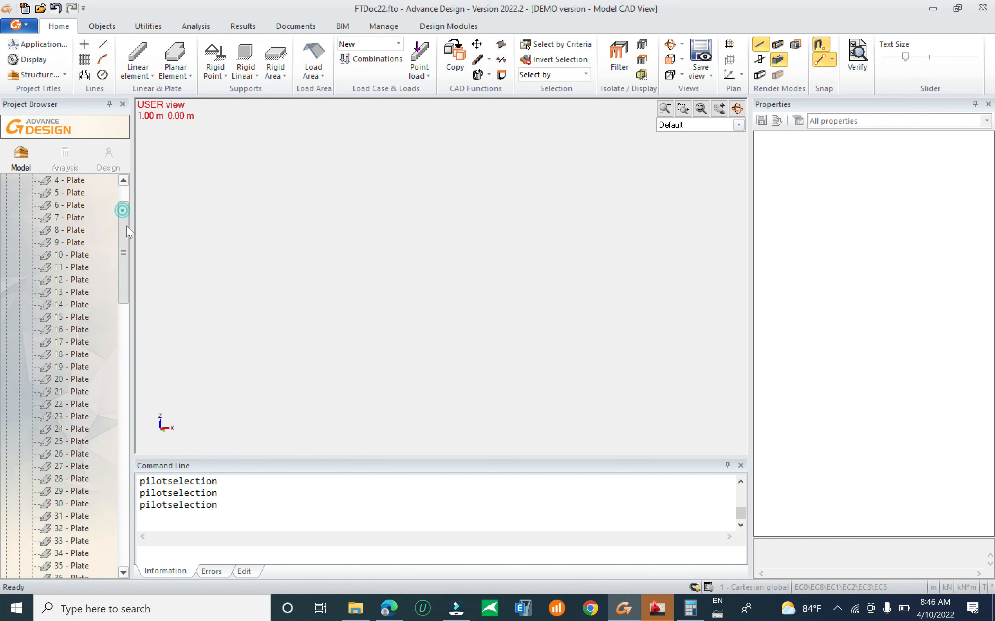
click(28, 59)
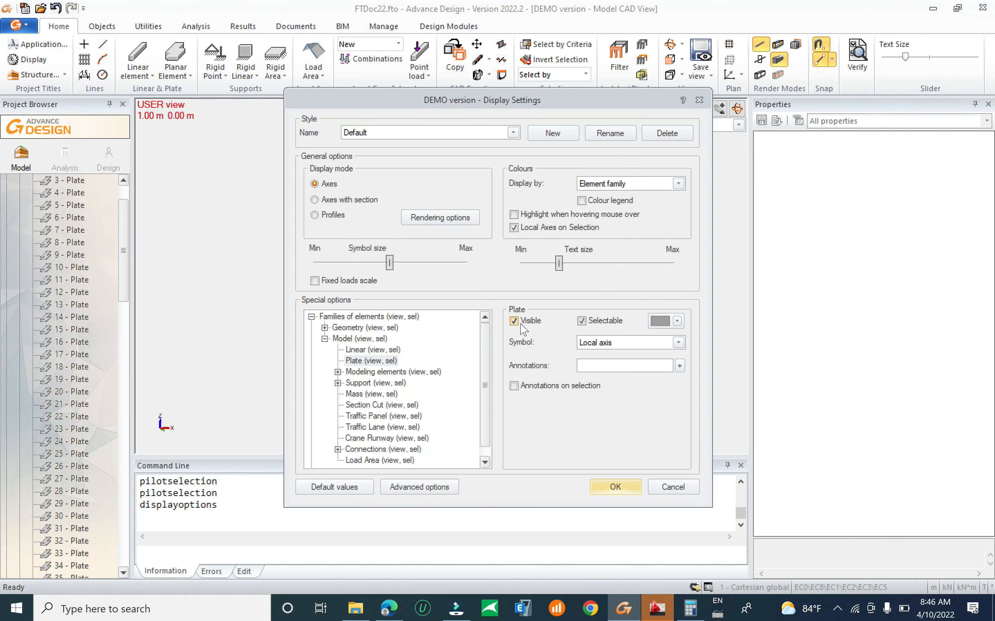
click(589, 348)
click(615, 351)
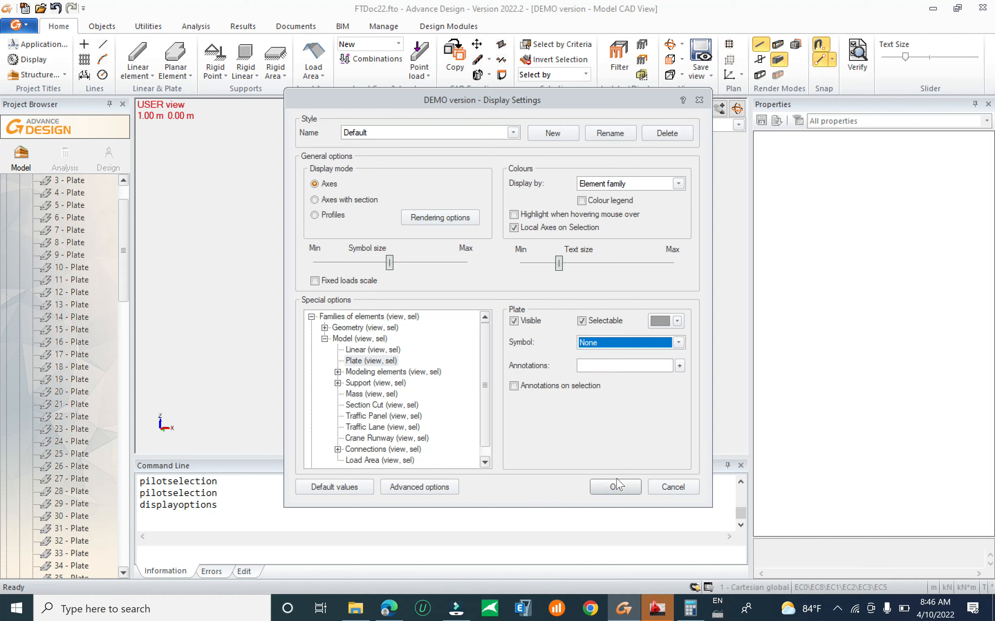
key(Return)
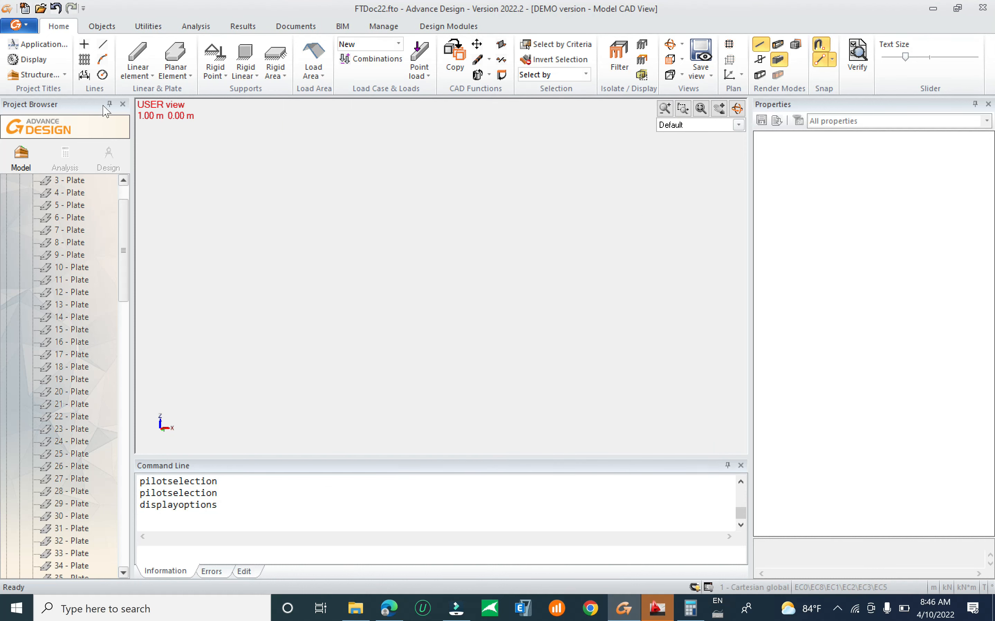
Step: Save the project as Water Supply Reservoir.fto in the Projects folder
click(19, 25)
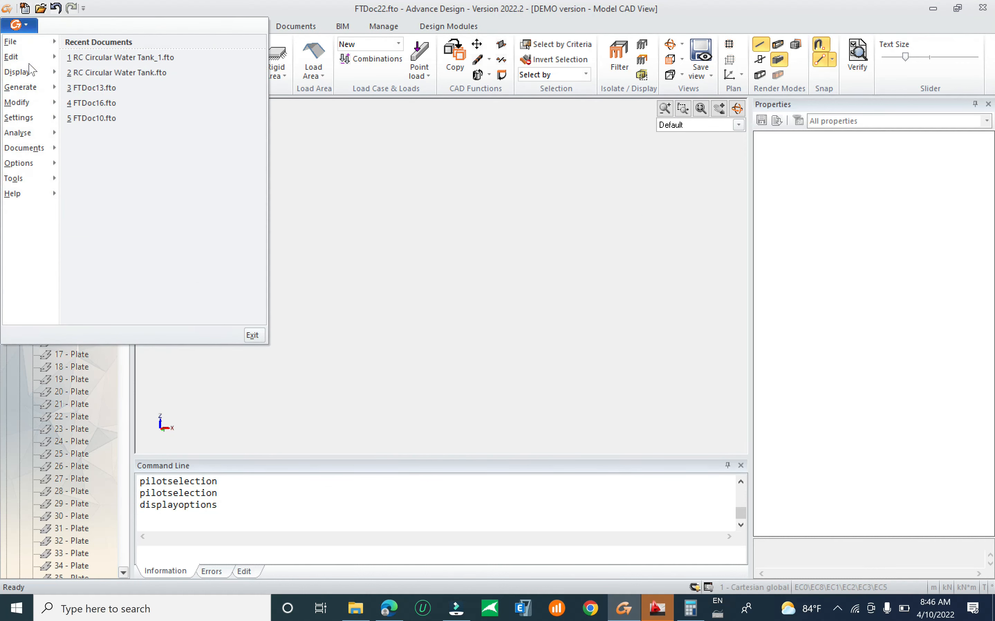
mouse_move(17, 42)
click(117, 123)
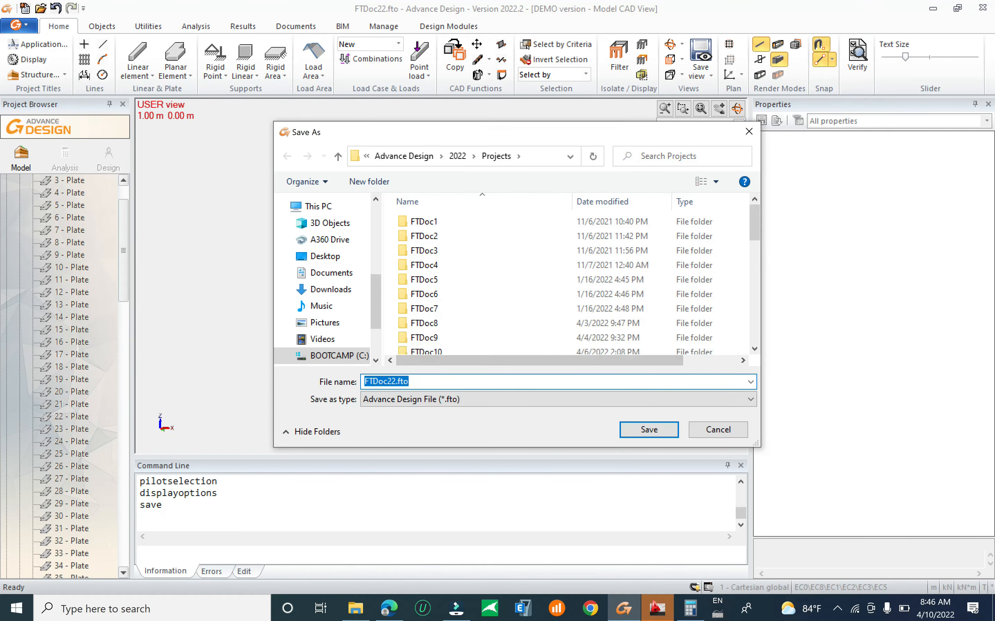
text(Water Supply Reservoir)
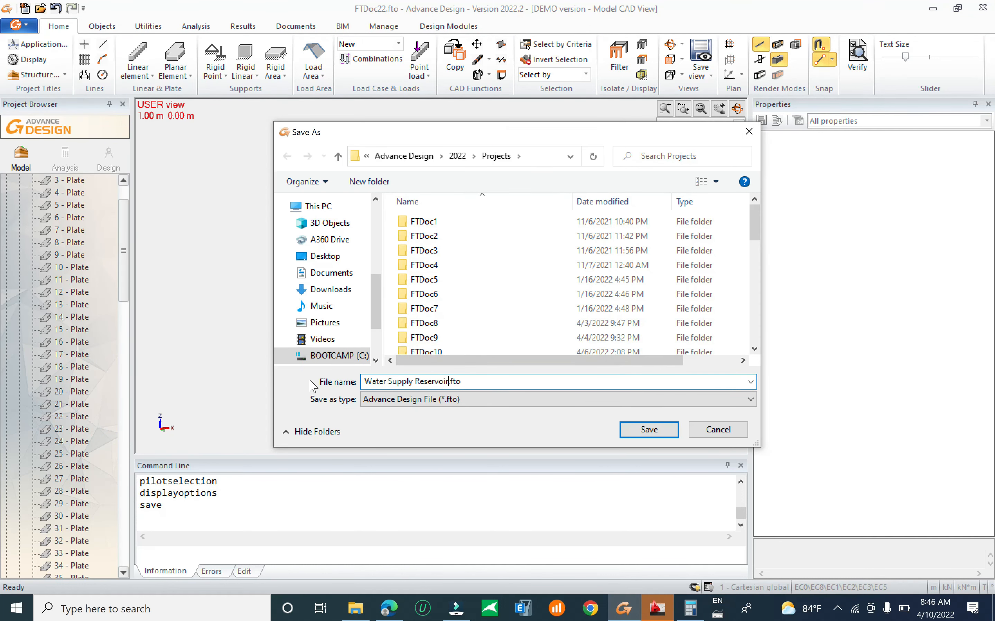
click(635, 427)
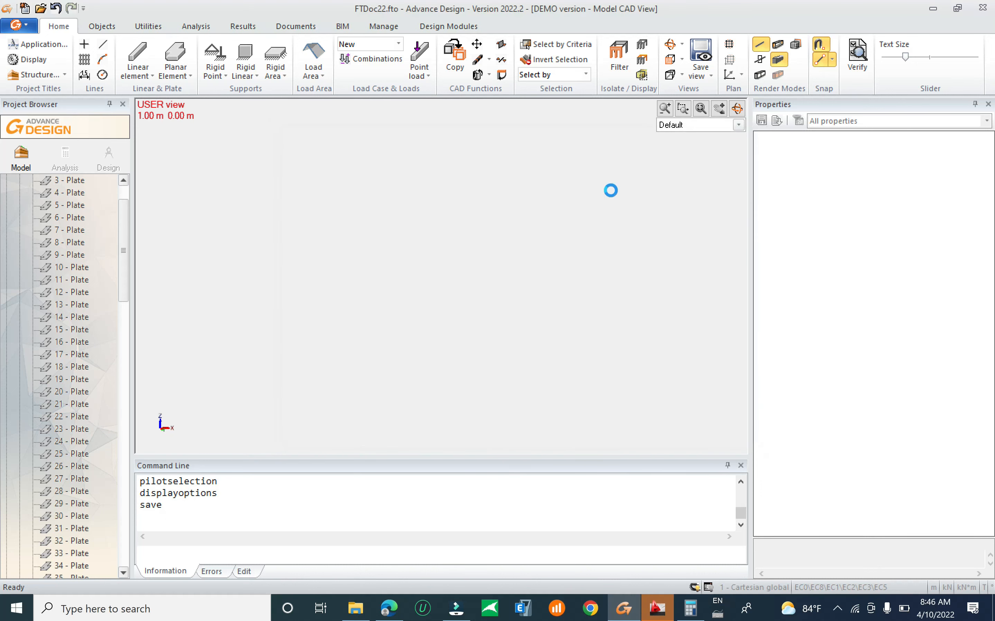
Step: Render the model as shapes with shaded faces and select the Structure system to view the plates
click(765, 75)
click(778, 64)
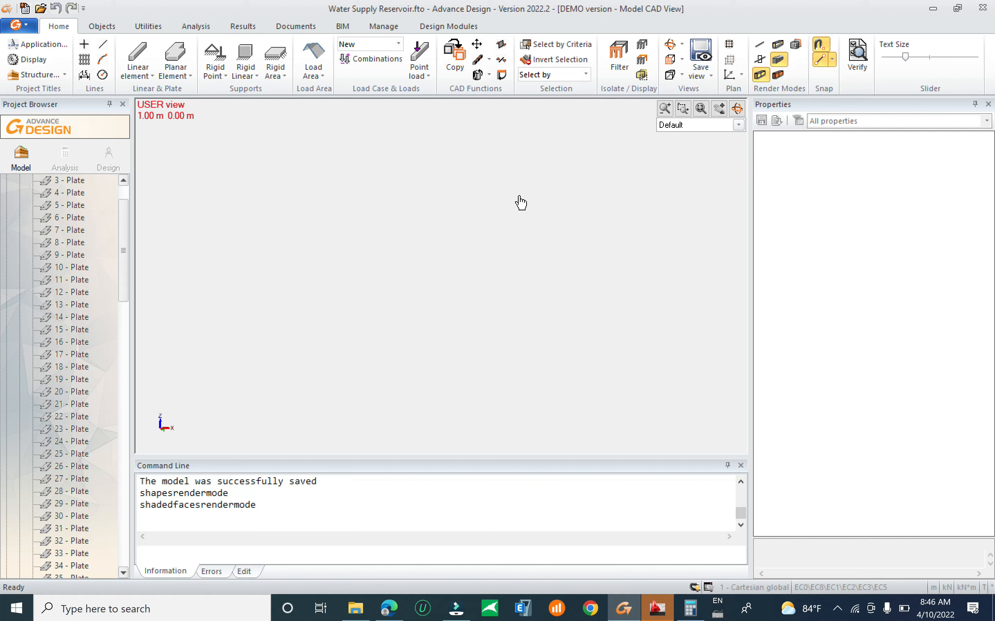
click(682, 45)
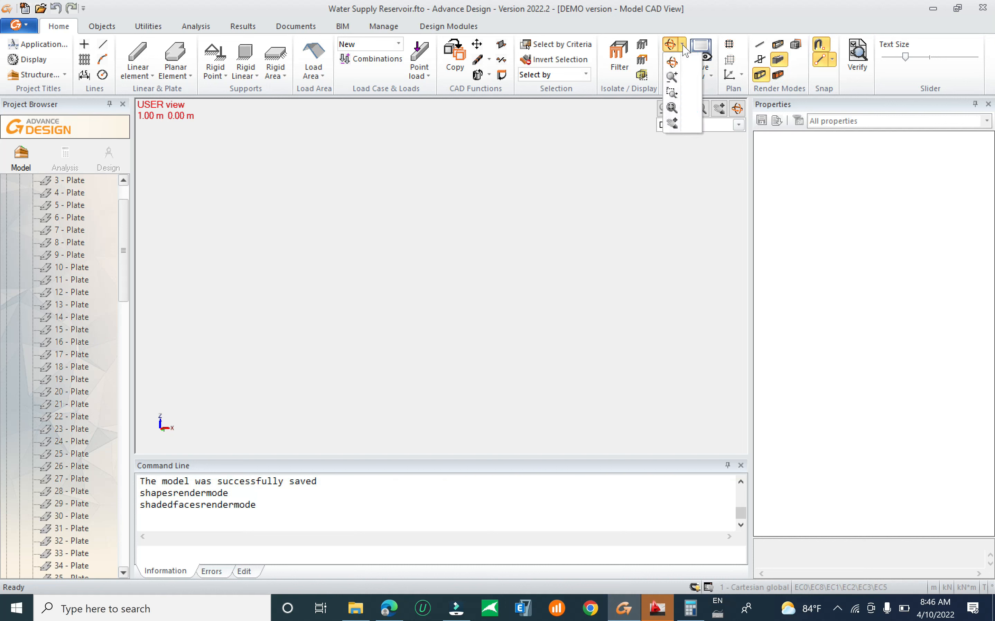
click(671, 109)
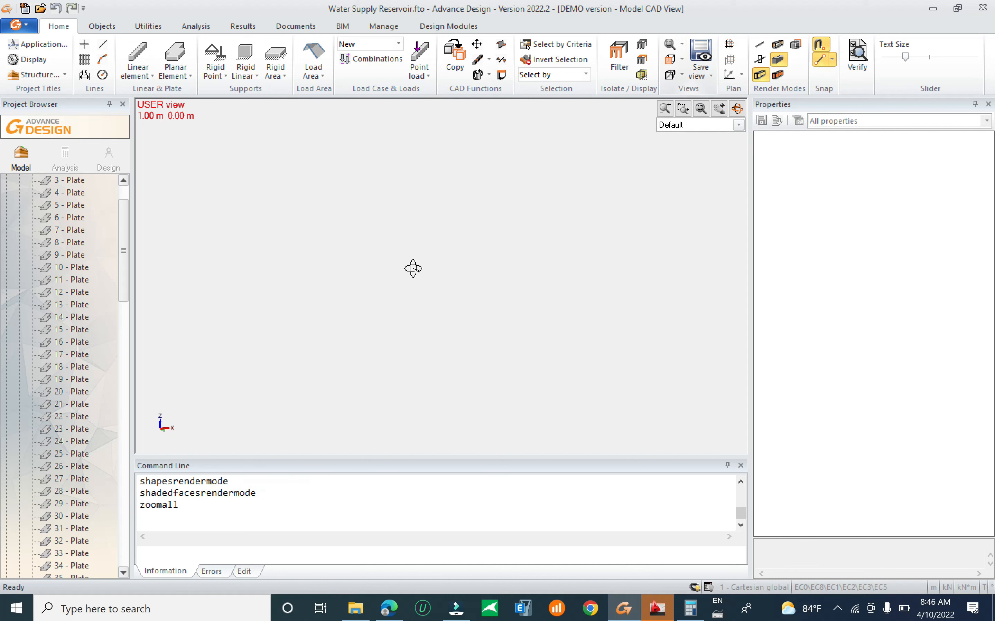
drag(413, 268, 505, 349)
scroll(119, 234, up, 2)
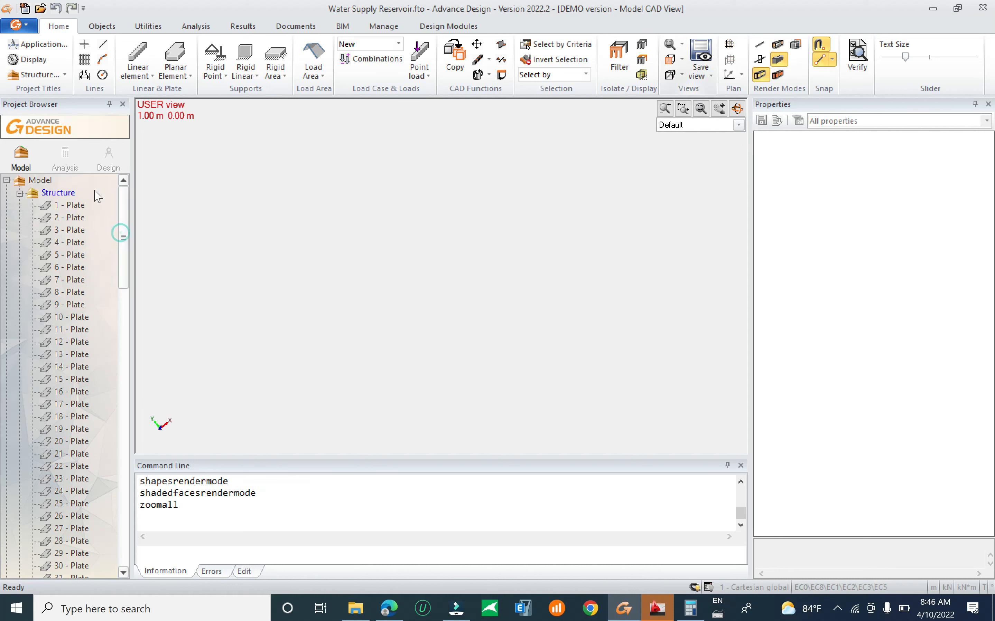
click(57, 193)
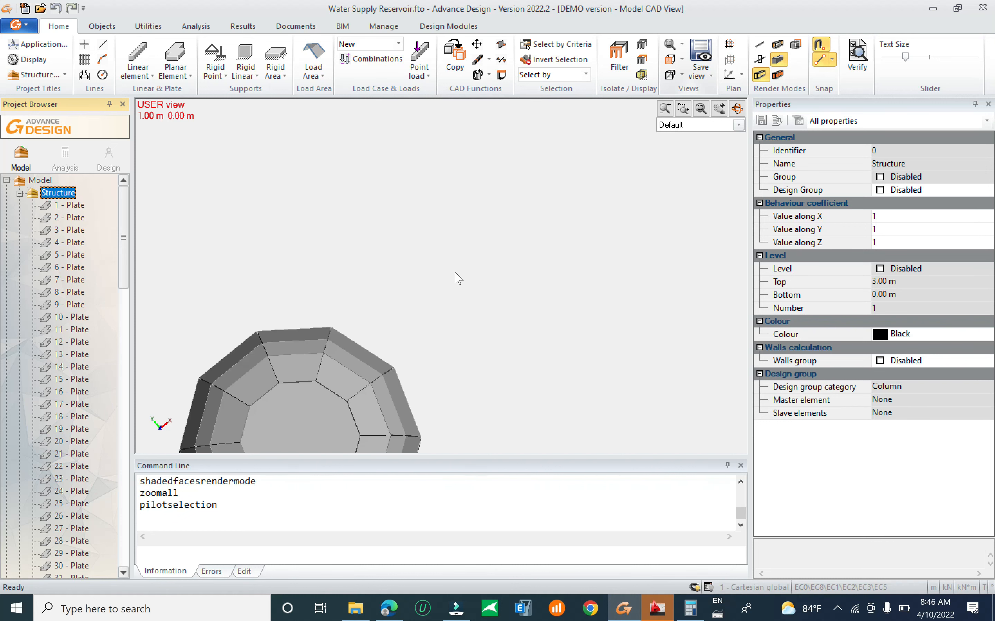
Step: Fit the whole reservoir in the view with its Structure plates shown and switch the render mode to axes
shift+middle_drag(432, 302, 436, 311)
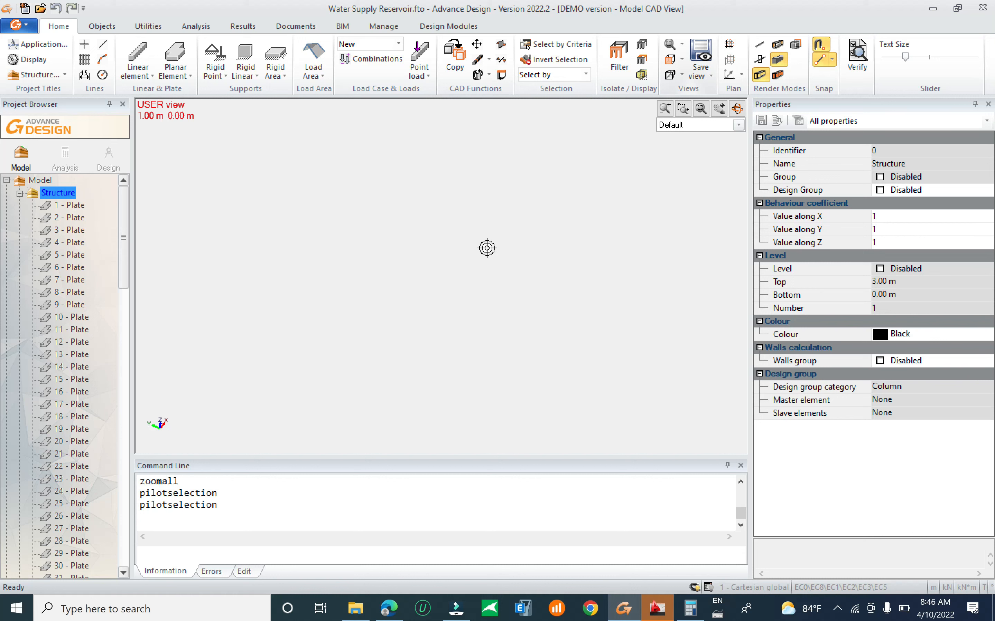
click(670, 43)
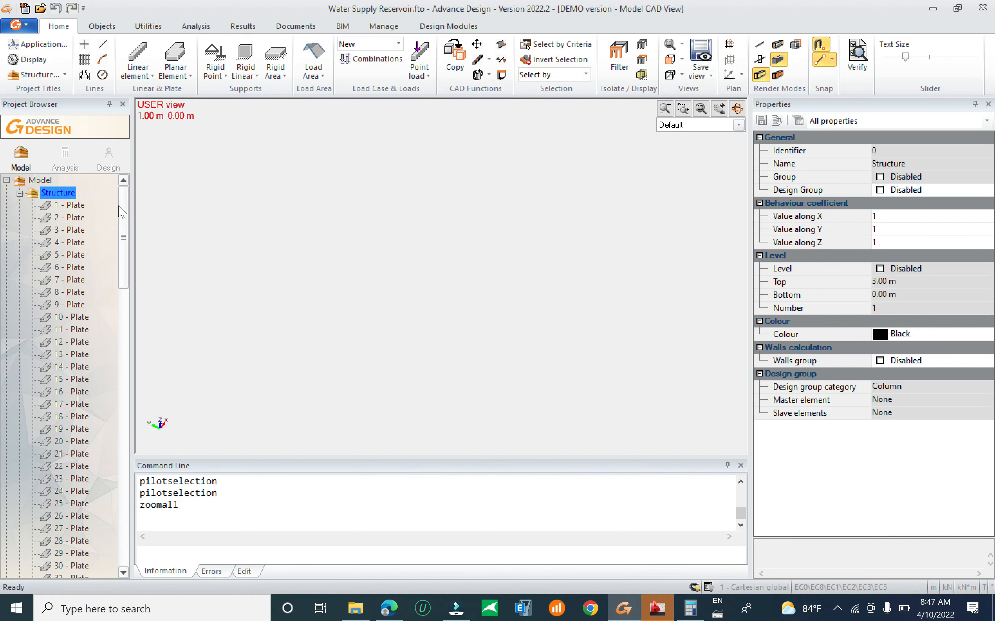
click(52, 194)
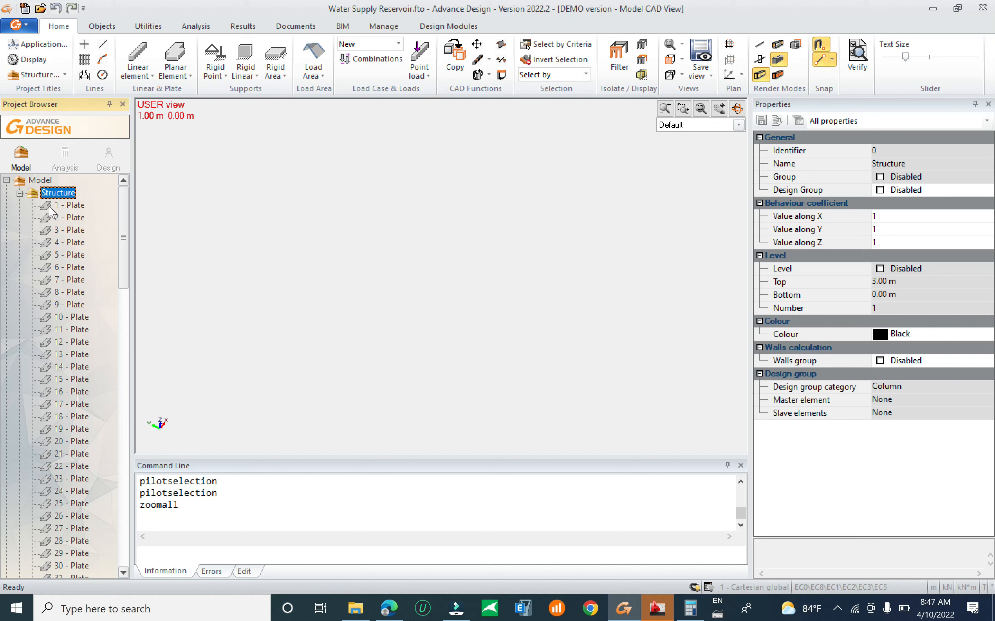
click(52, 193)
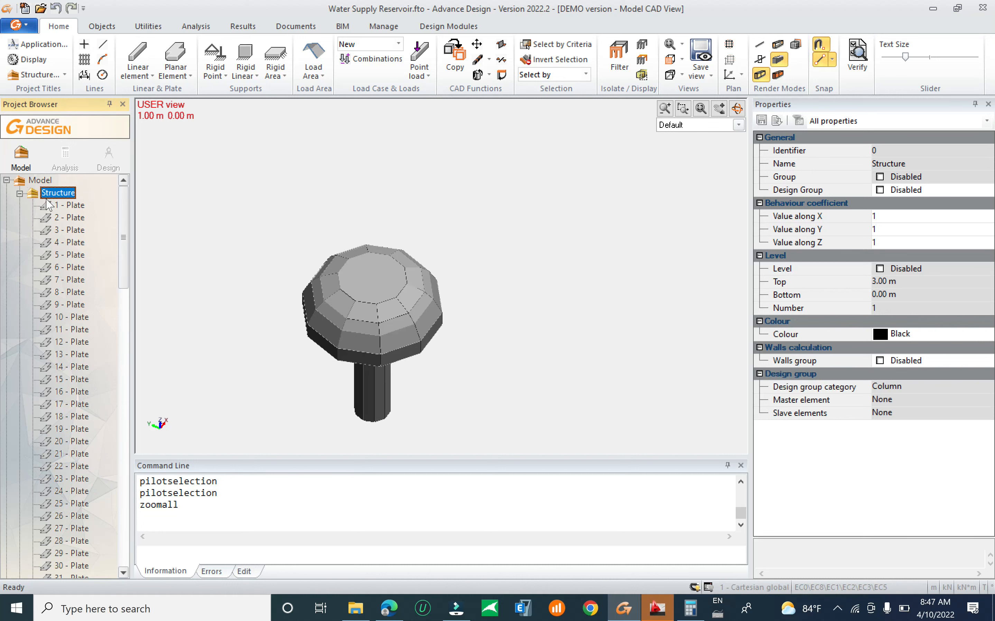
click(491, 319)
click(70, 195)
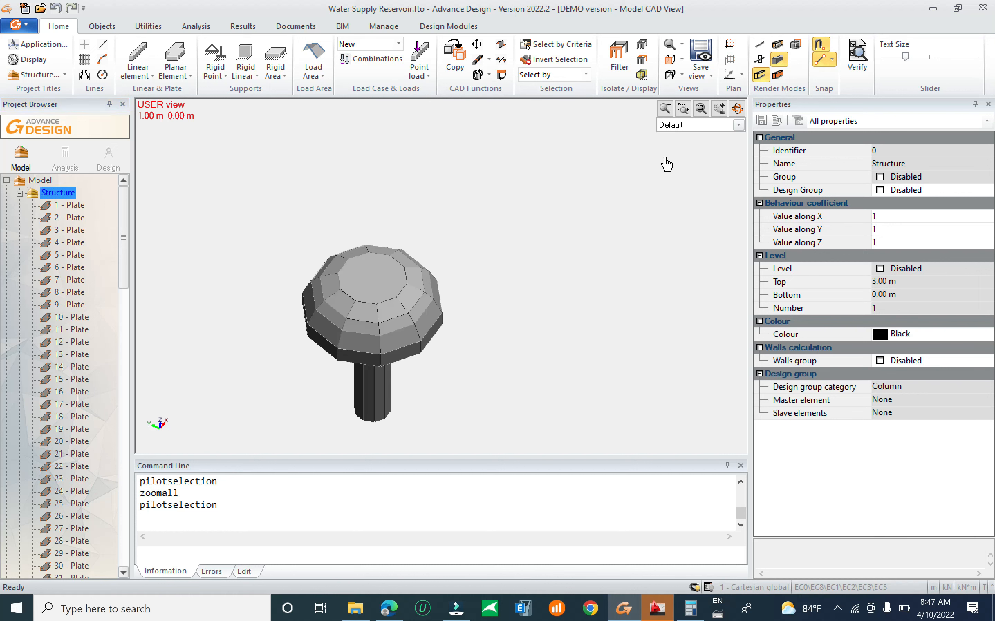
click(763, 47)
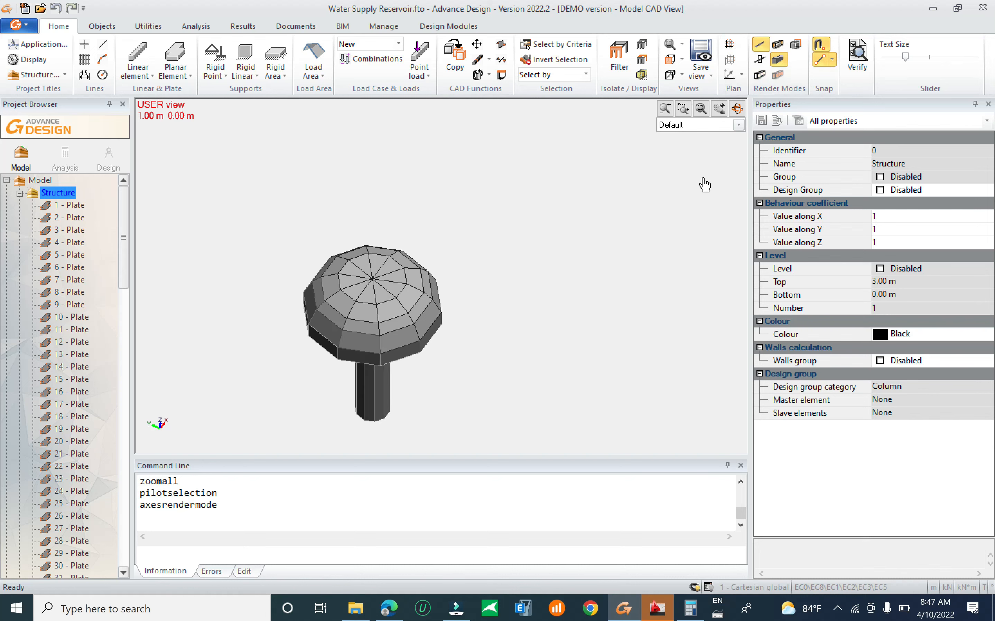
Step: Add fixed rigid linear supports with 1.00 m footing width and 0.30 m height on the ten shaft plates
middle_drag(508, 287, 469, 229)
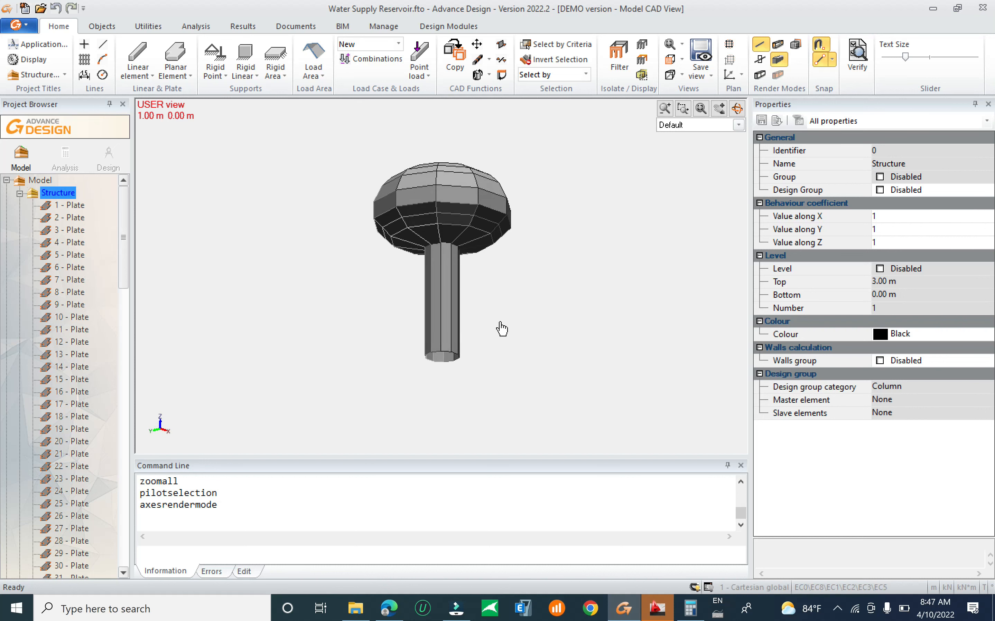
drag(513, 319, 388, 336)
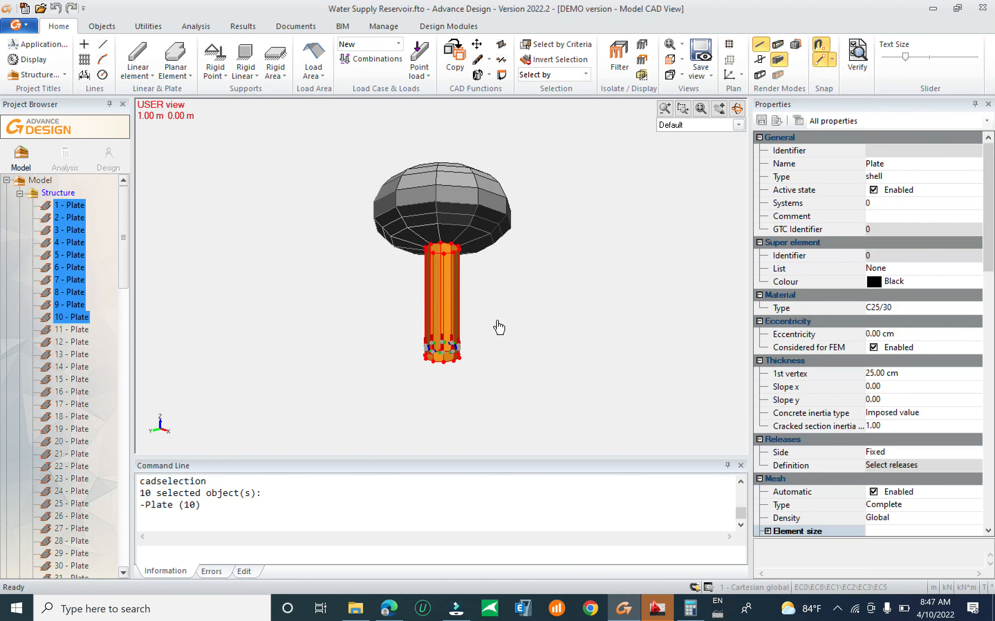
right_click(449, 325)
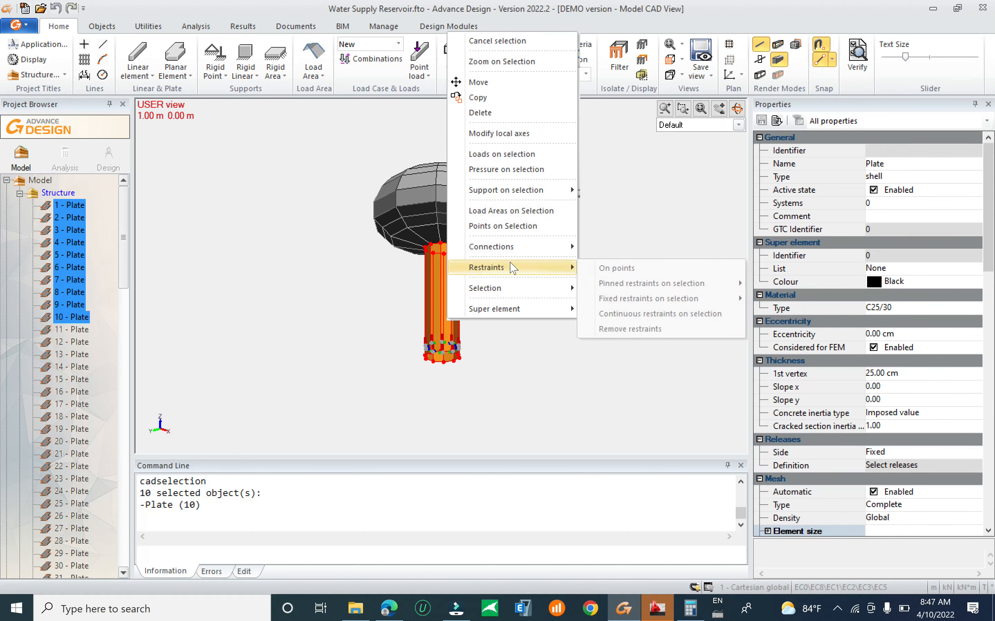
mouse_move(542, 191)
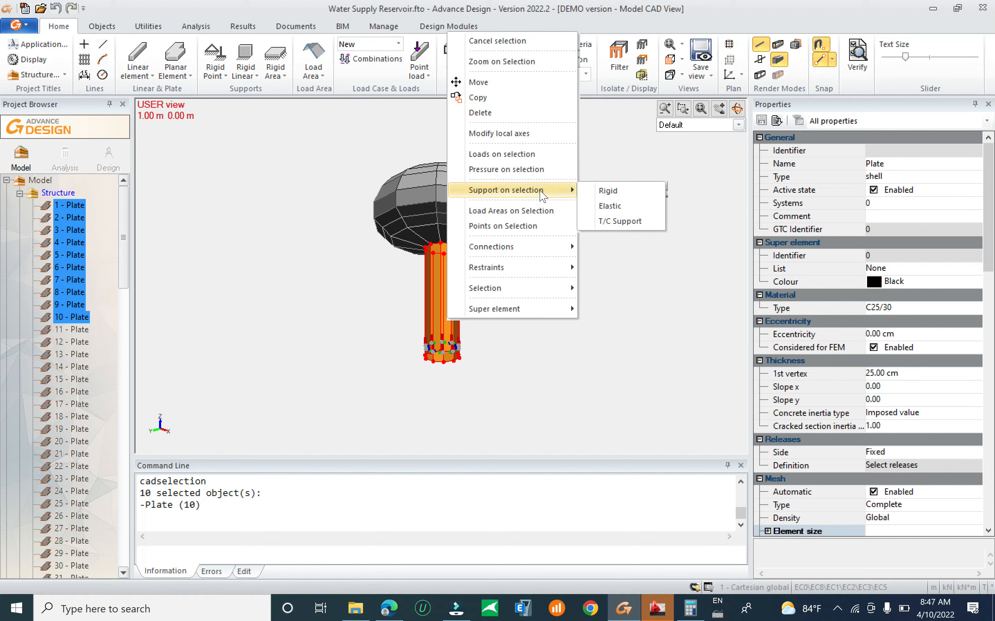
click(616, 191)
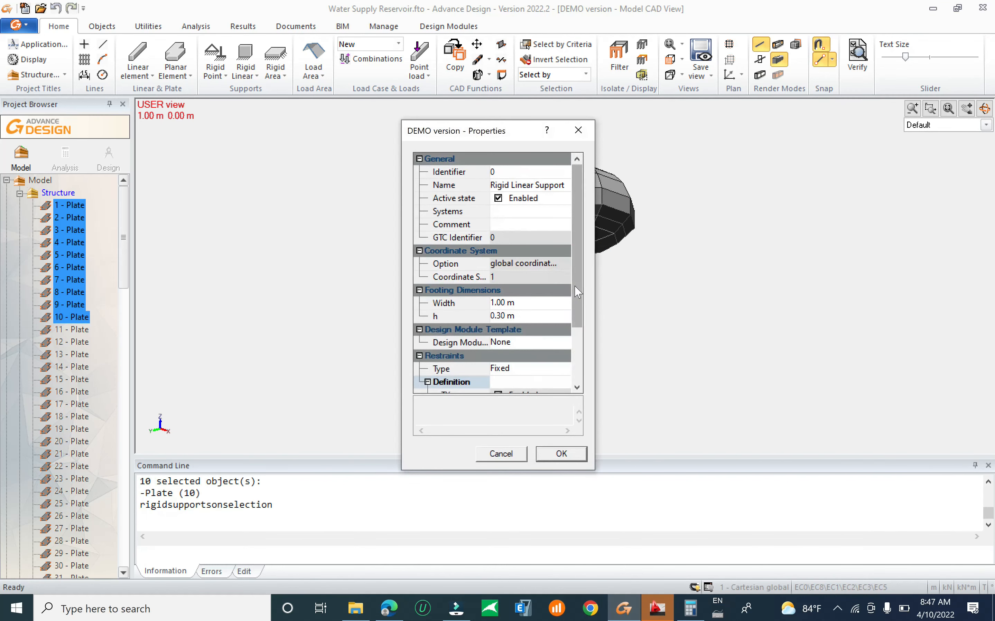
drag(574, 286, 578, 353)
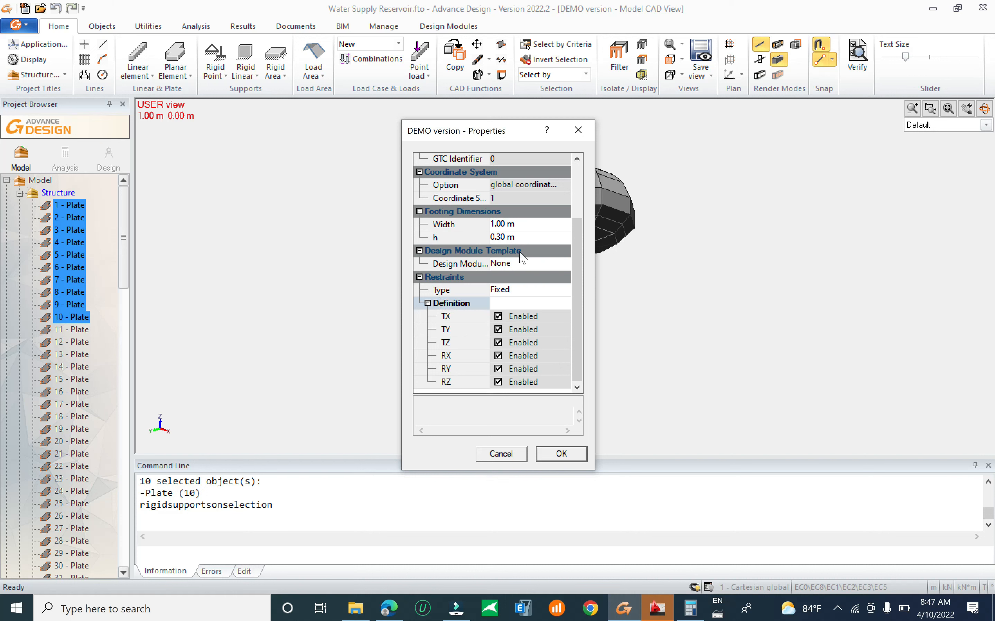
click(543, 456)
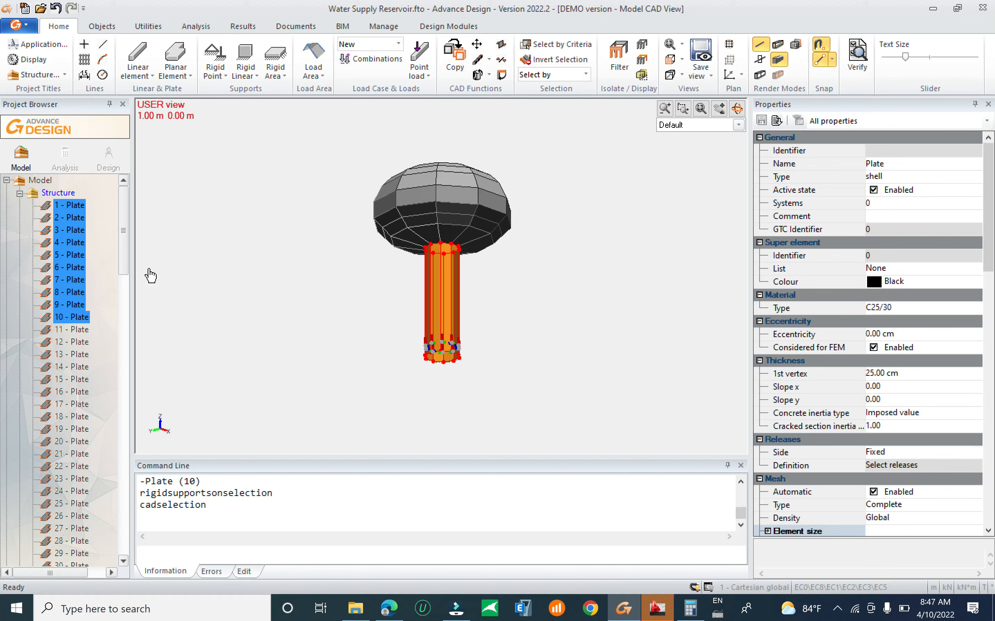
Step: Create a new system named Support under the Structure system
drag(127, 248, 101, 524)
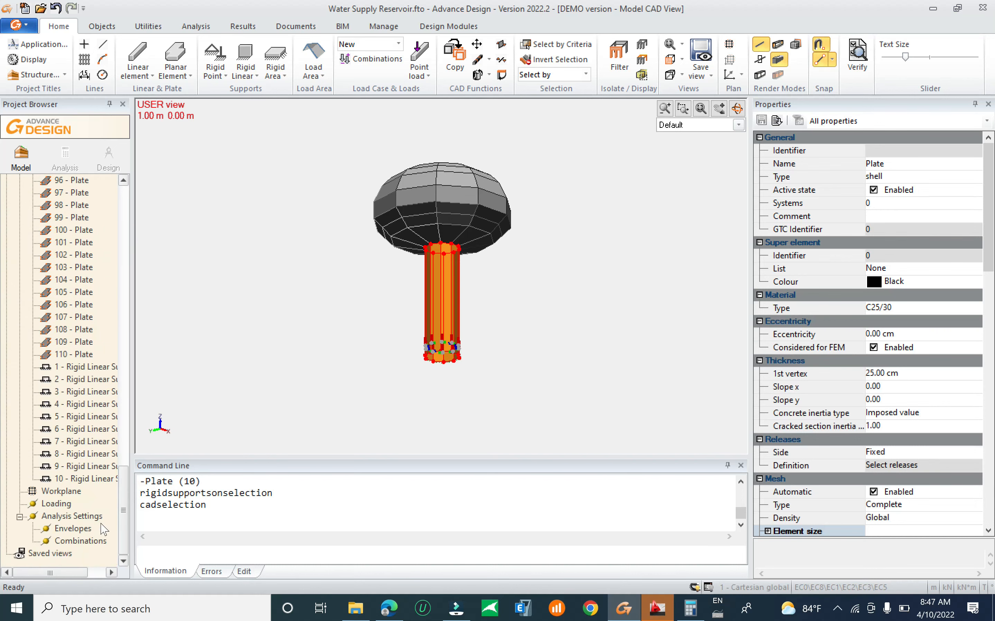
click(82, 367)
drag(124, 466, 140, 220)
click(60, 193)
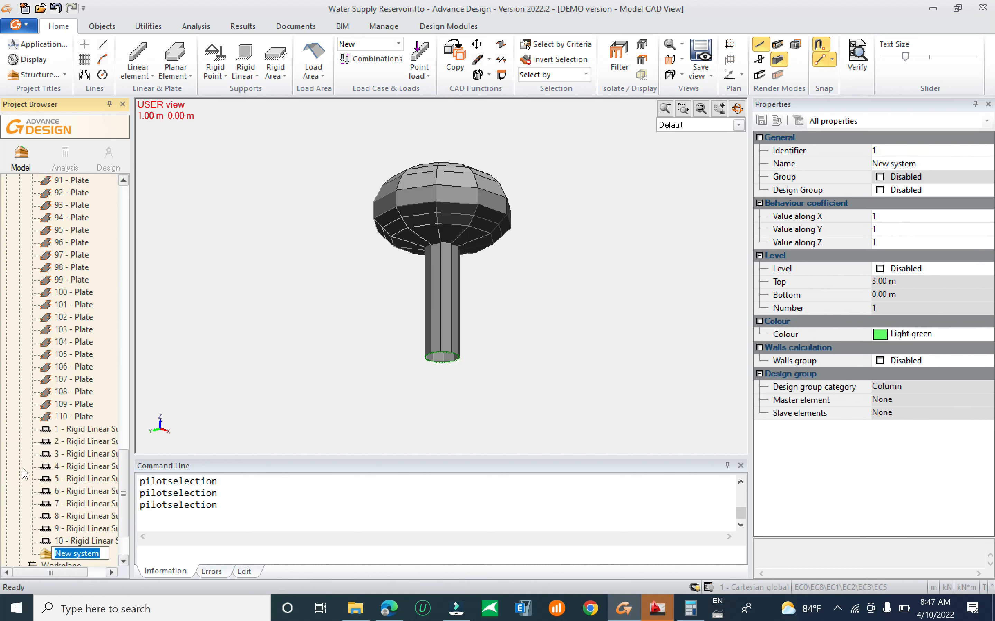
text(Support)
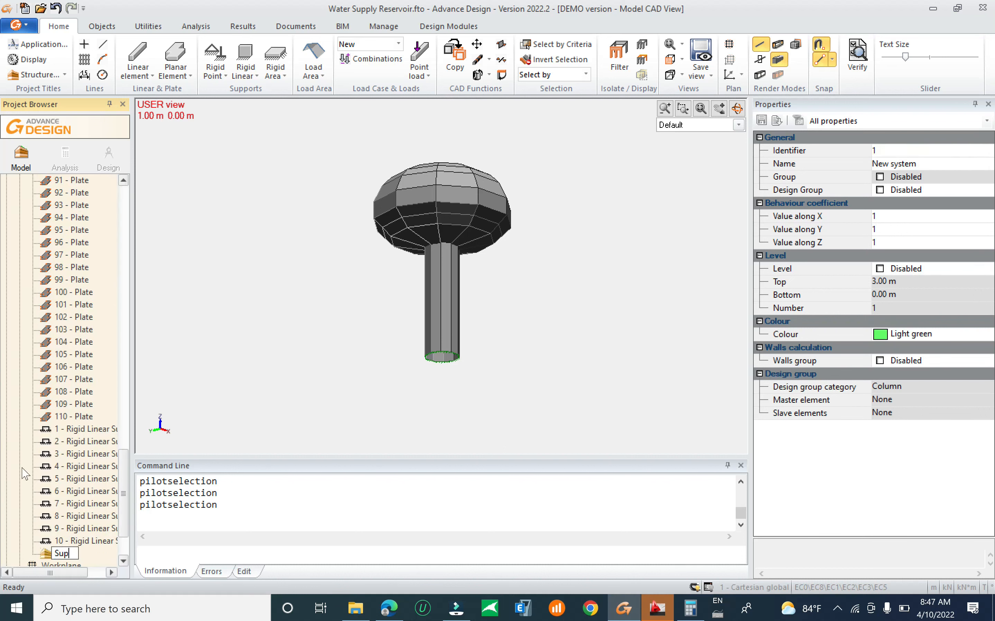
key(Return)
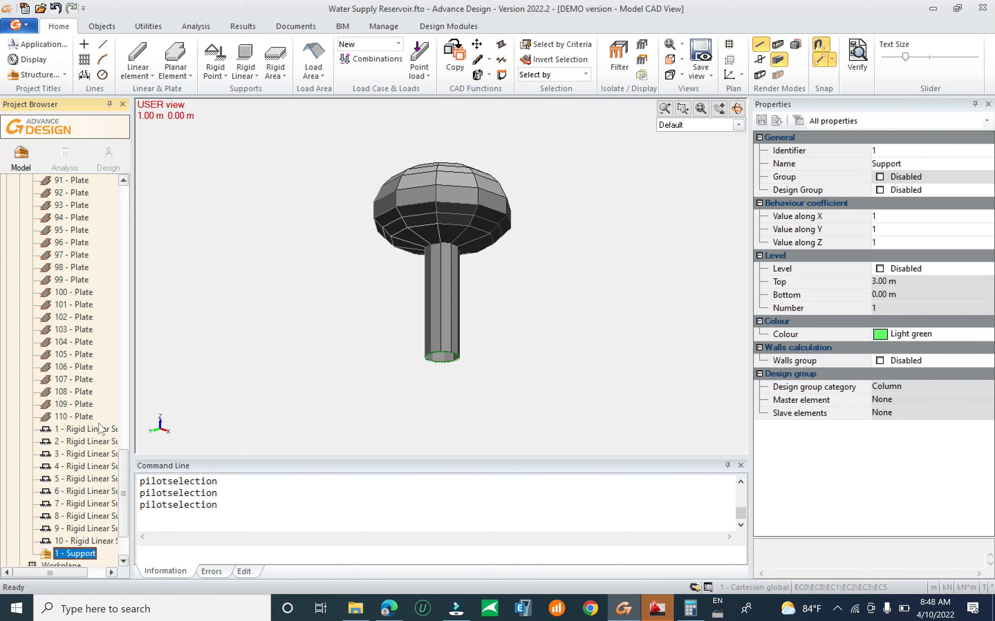
Step: Move all ten rigid linear supports into the Support system
click(99, 429)
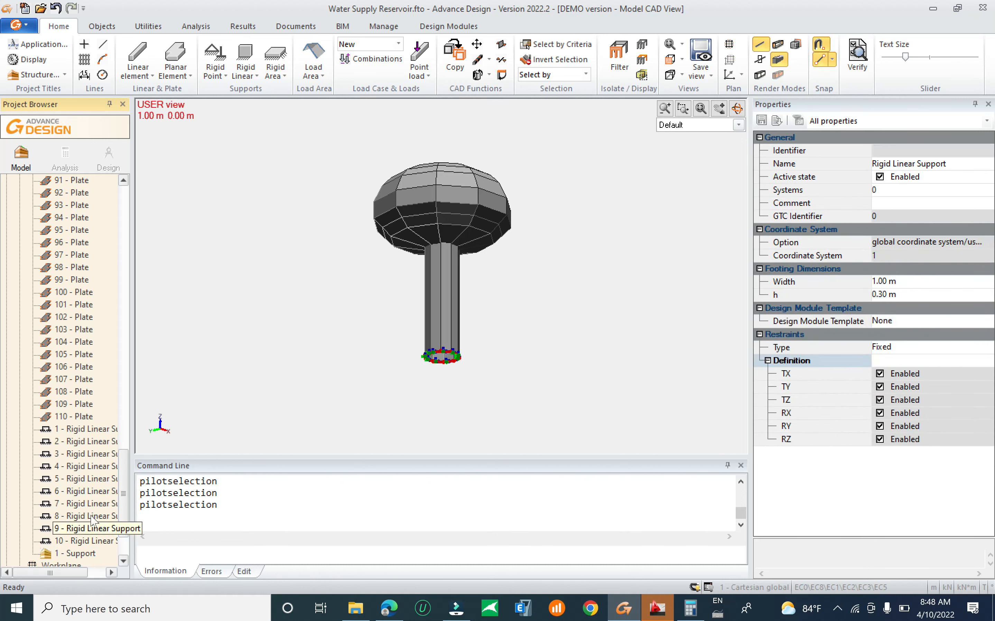
shift+click(97, 541)
drag(83, 554, 83, 554)
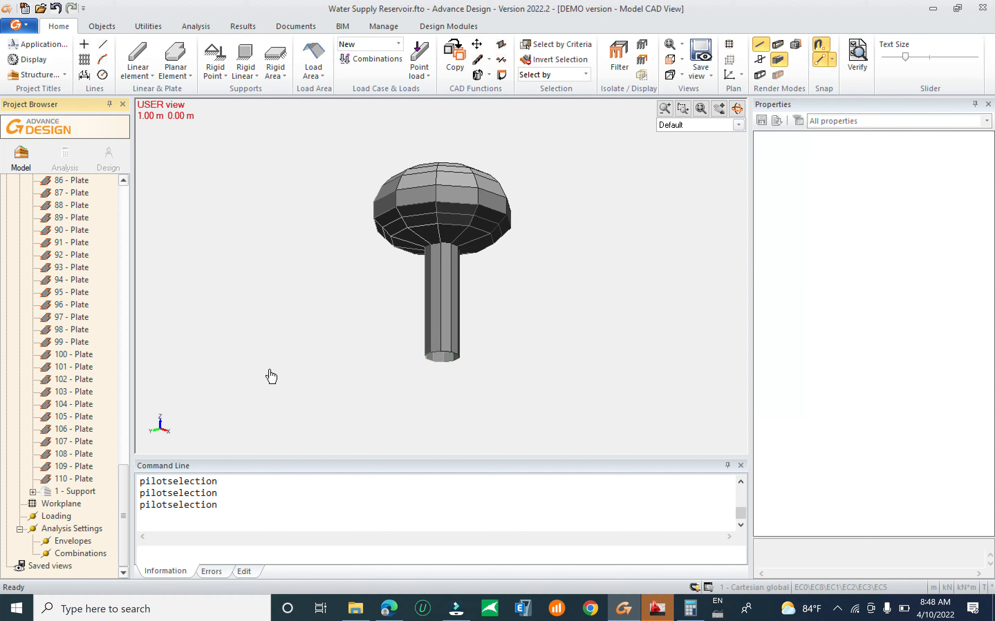
Step: Set the material of the ten shaft plates to C30/37
drag(518, 290, 344, 298)
click(926, 309)
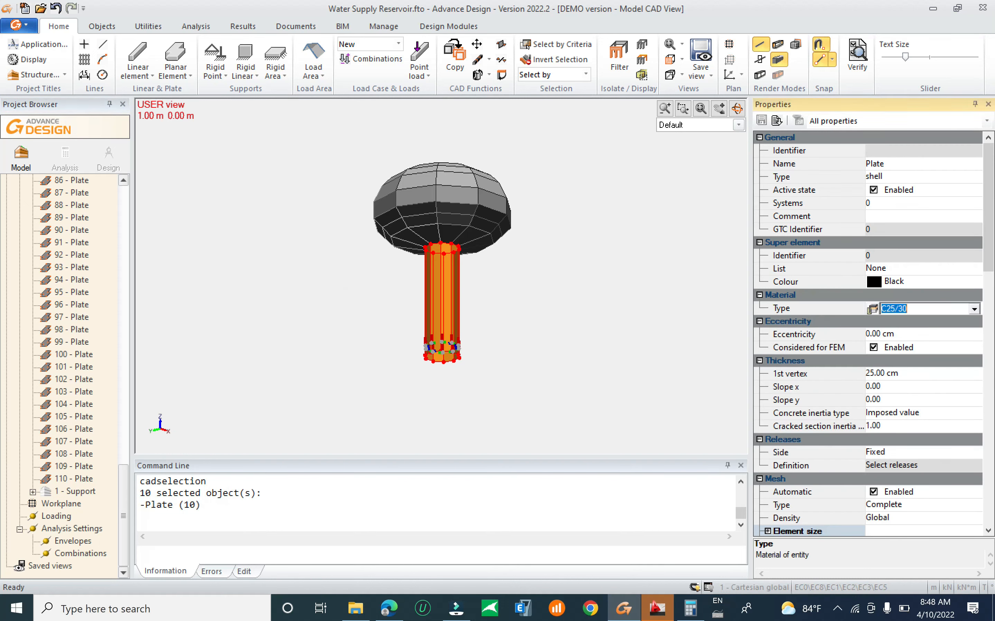
click(974, 309)
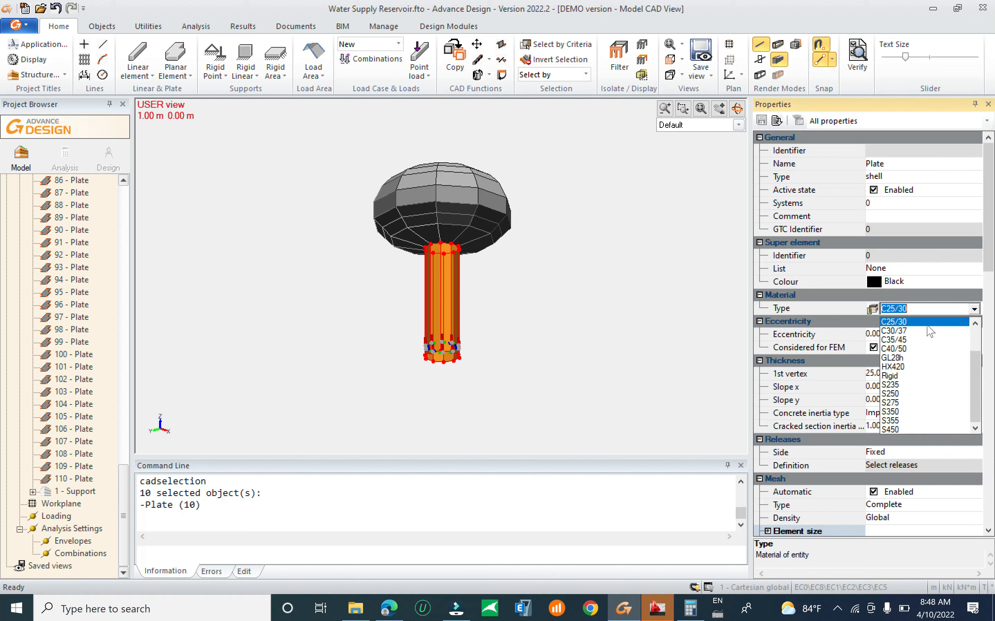
click(922, 333)
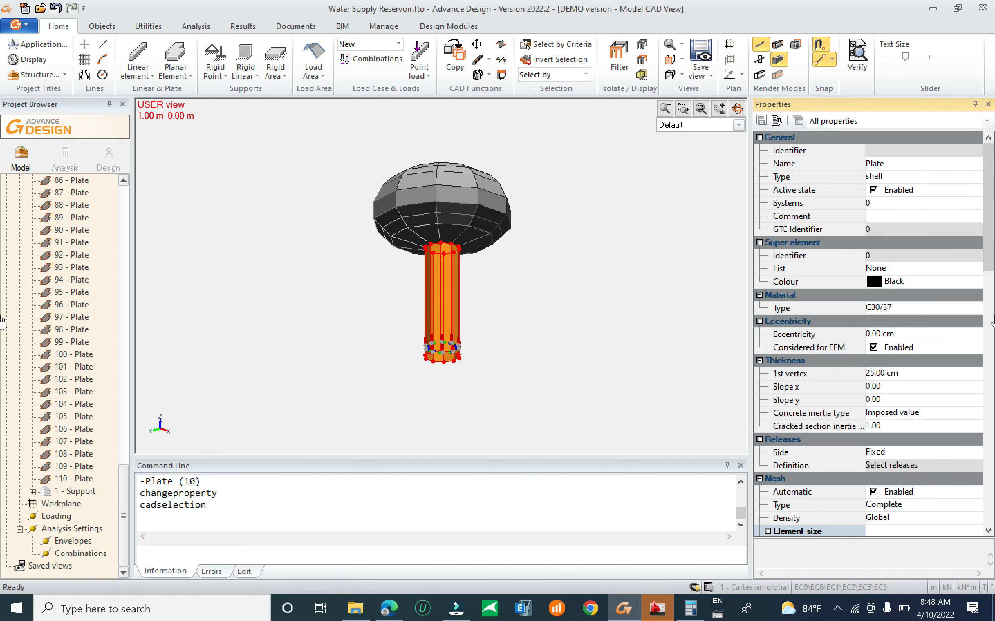
drag(990, 240, 990, 376)
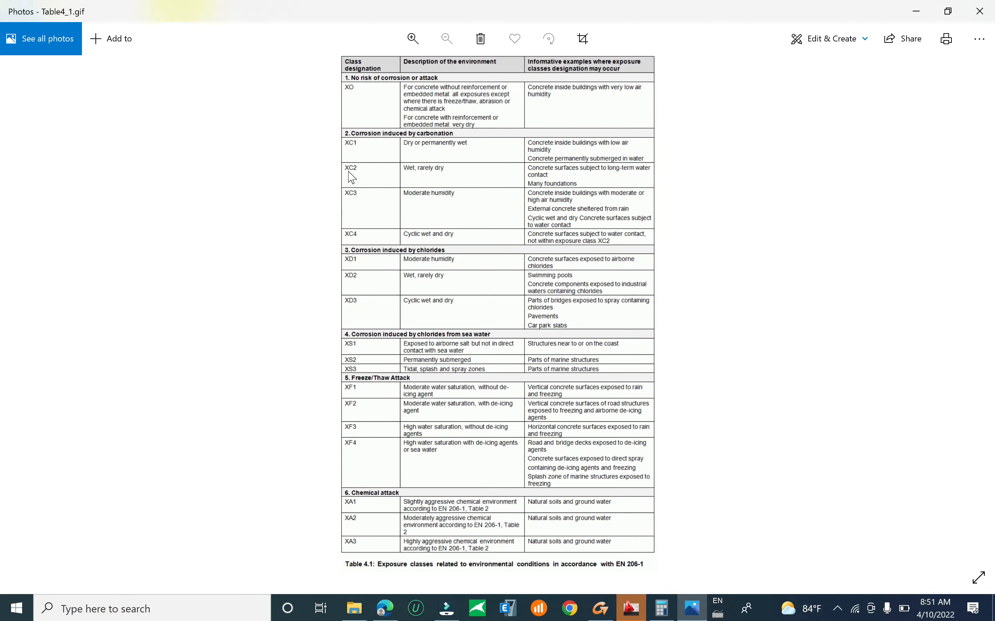
click(601, 608)
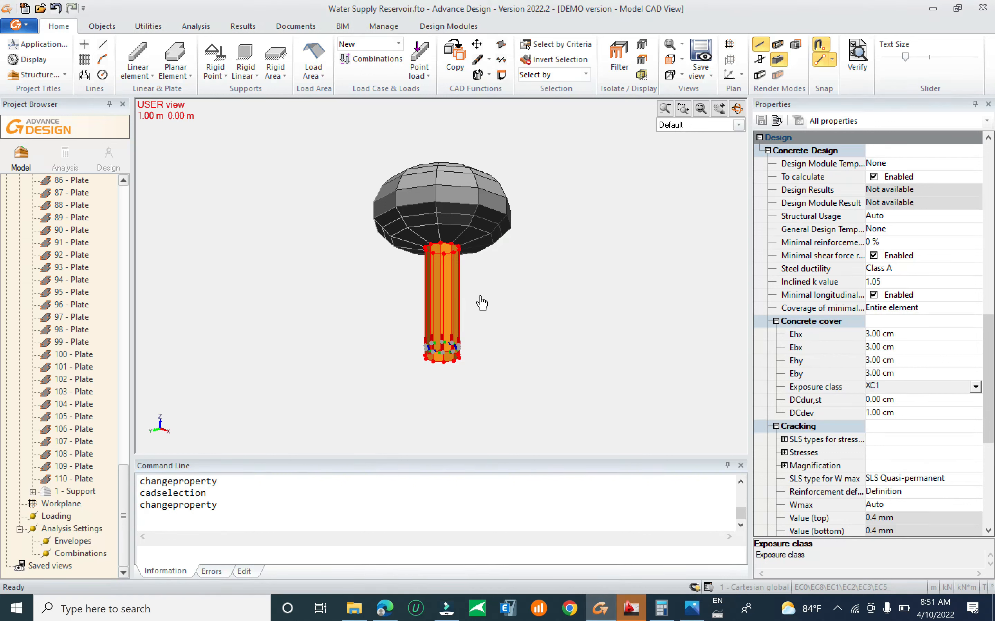
middle_drag(480, 298, 488, 311)
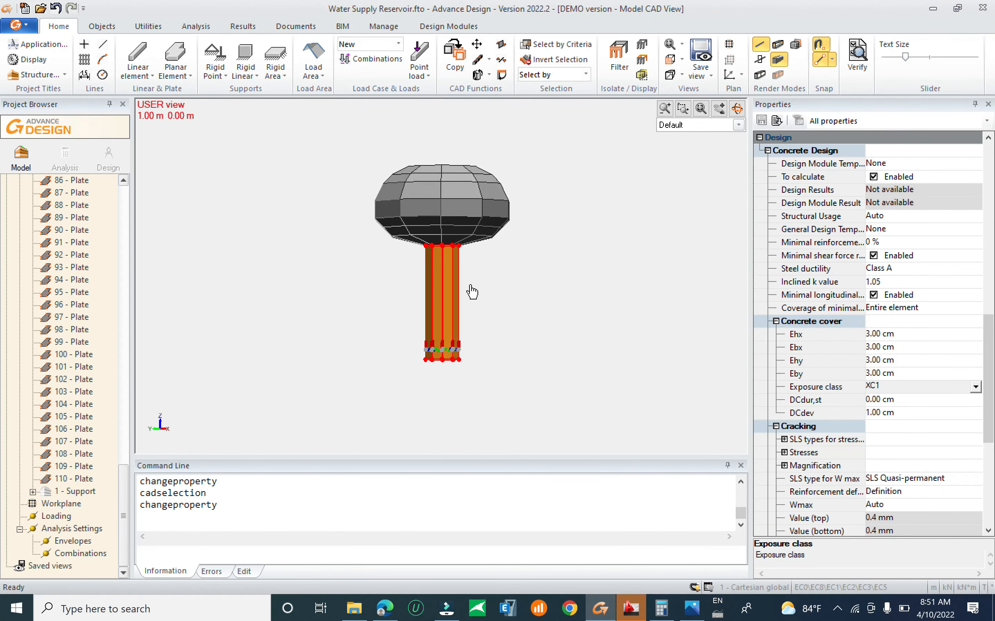
scroll(477, 276, up, 3)
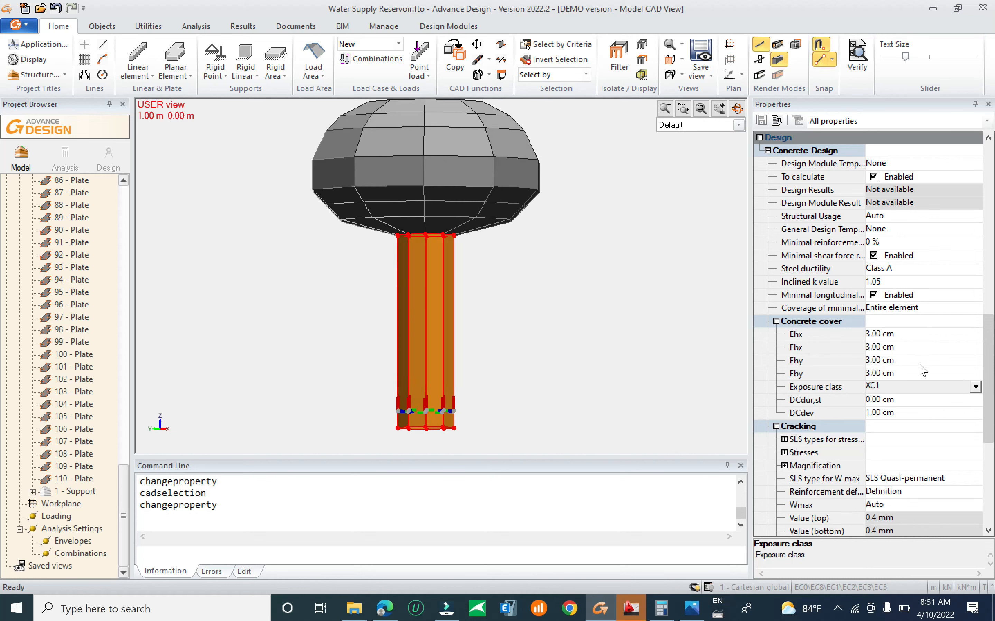
click(975, 386)
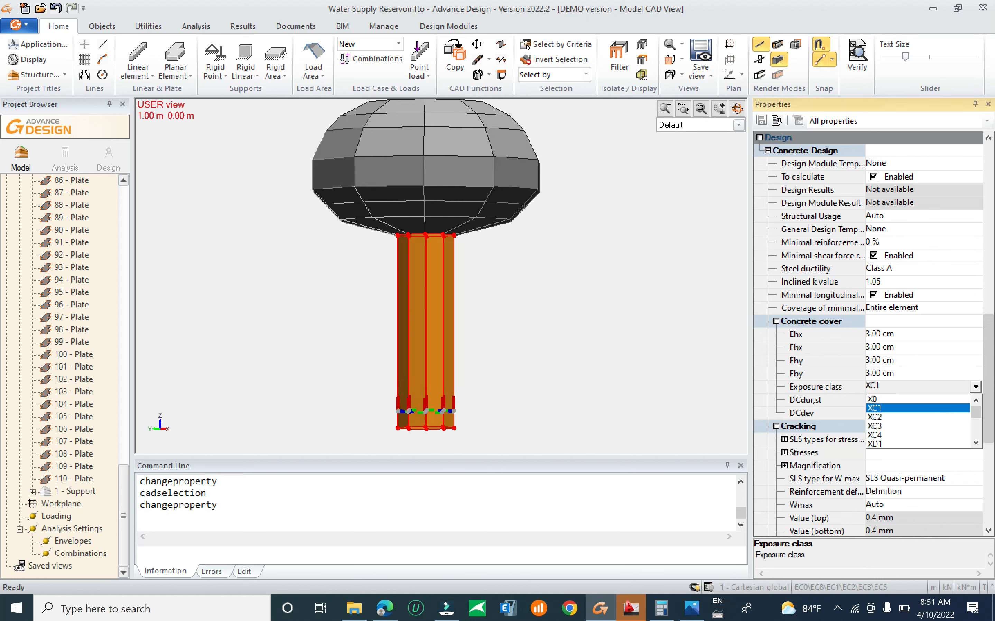
middle_drag(402, 193, 403, 252)
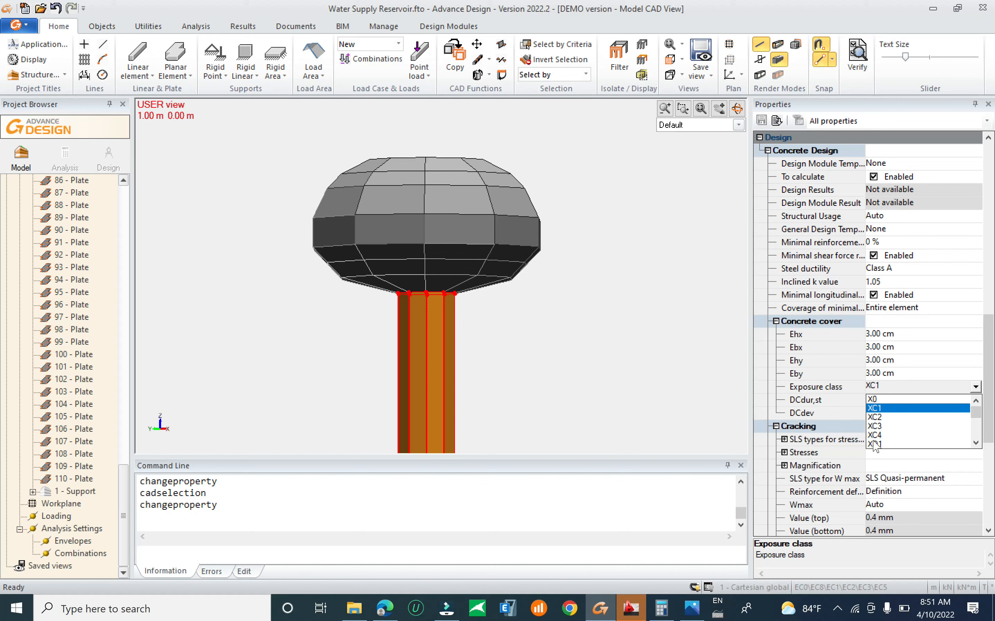
scroll(462, 188, down, 2)
key(Escape)
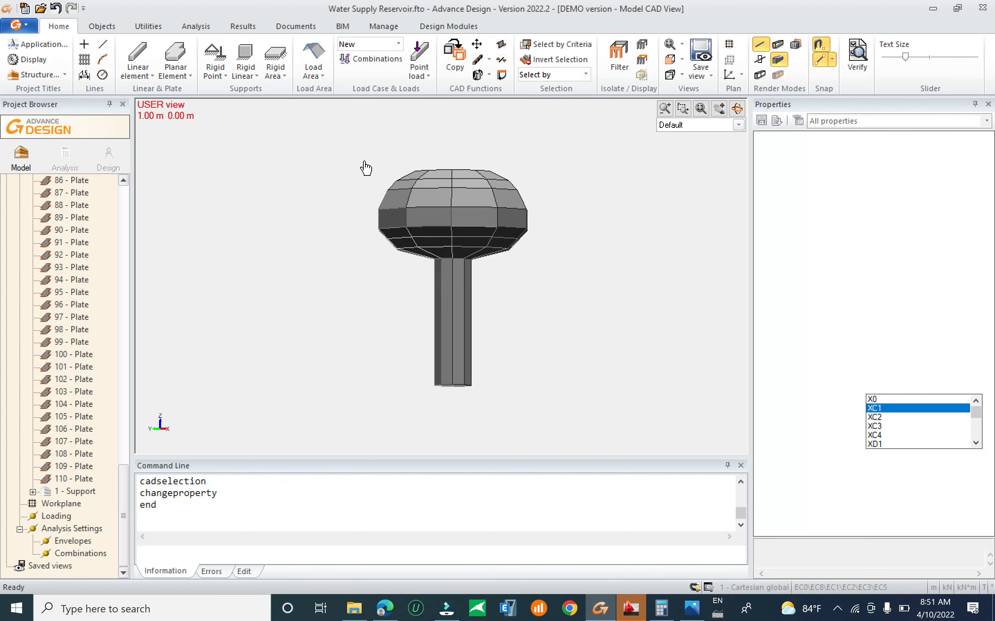
Step: Set the concrete cover exposure class of all reservoir plates to XC2
drag(364, 150, 575, 401)
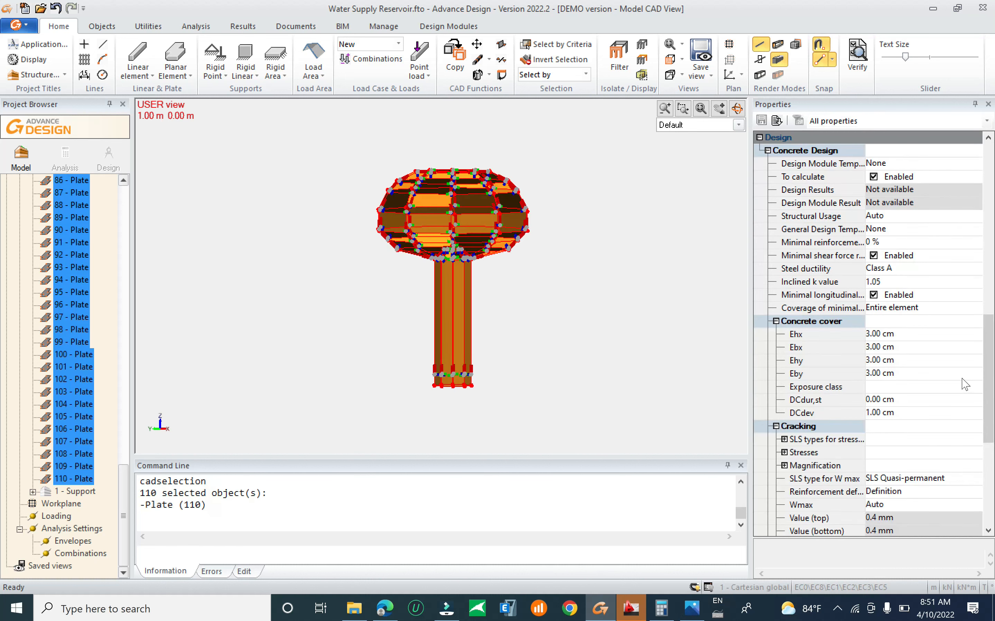
click(895, 393)
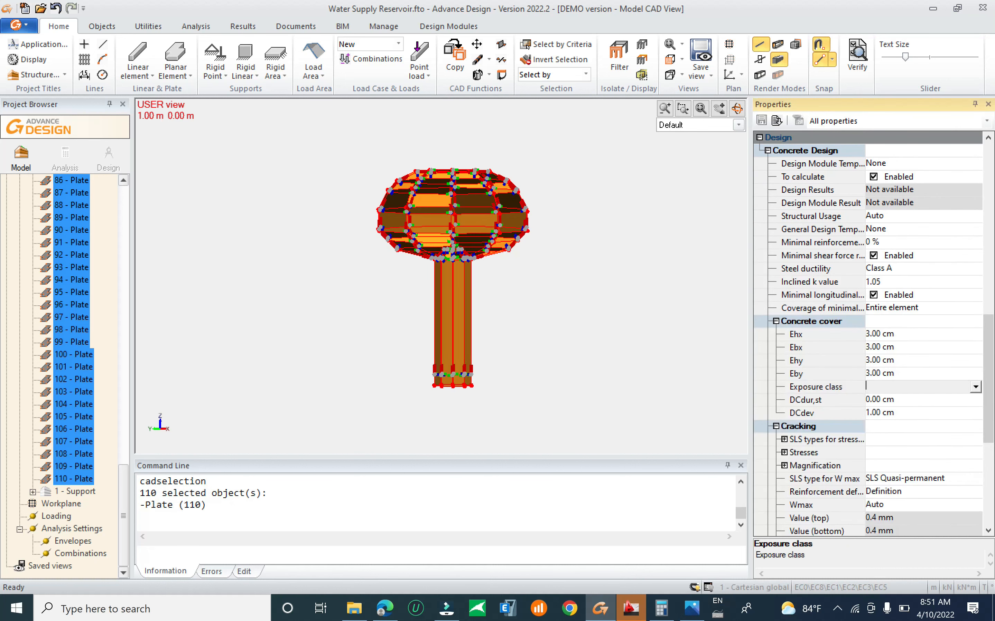
click(895, 391)
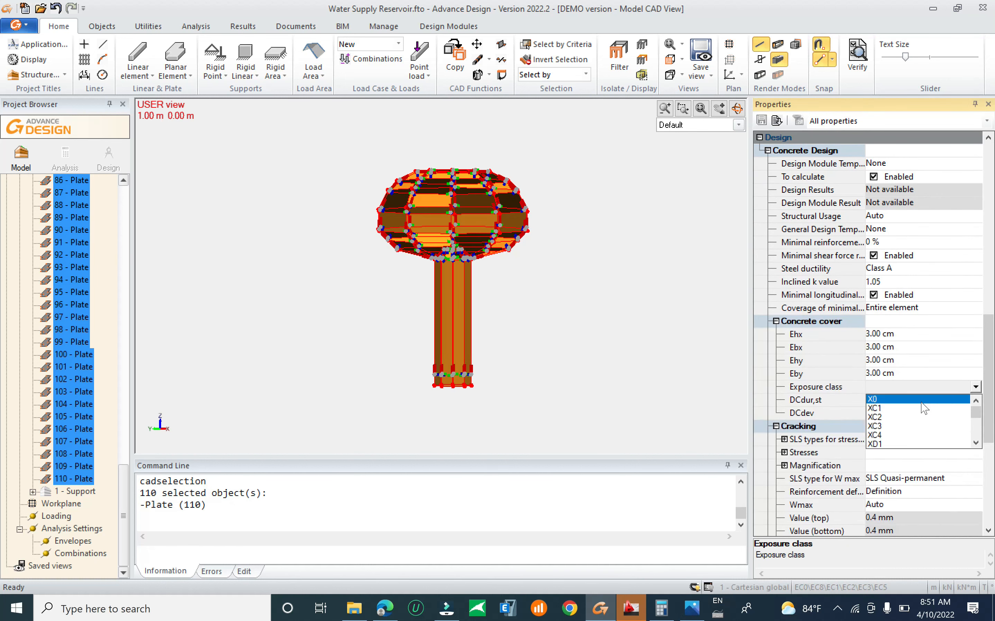
click(890, 417)
drag(630, 282, 589, 323)
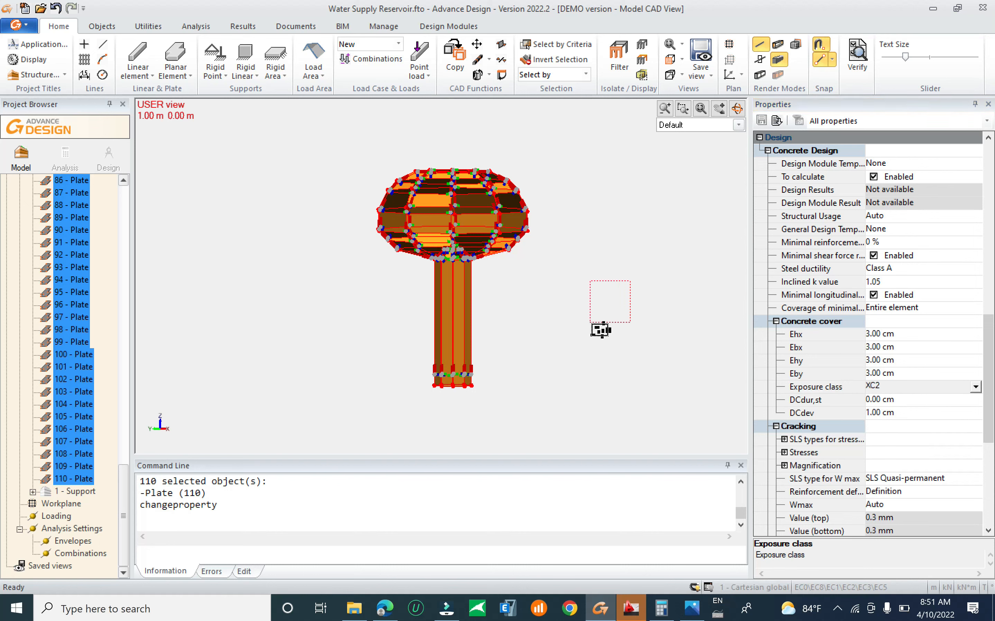
key(Escape)
Step: Enable SLS Characteristic and SLS Frequent as stress limitation types for the ten shaft plates' cracking settings
drag(498, 289, 407, 307)
drag(990, 353, 994, 411)
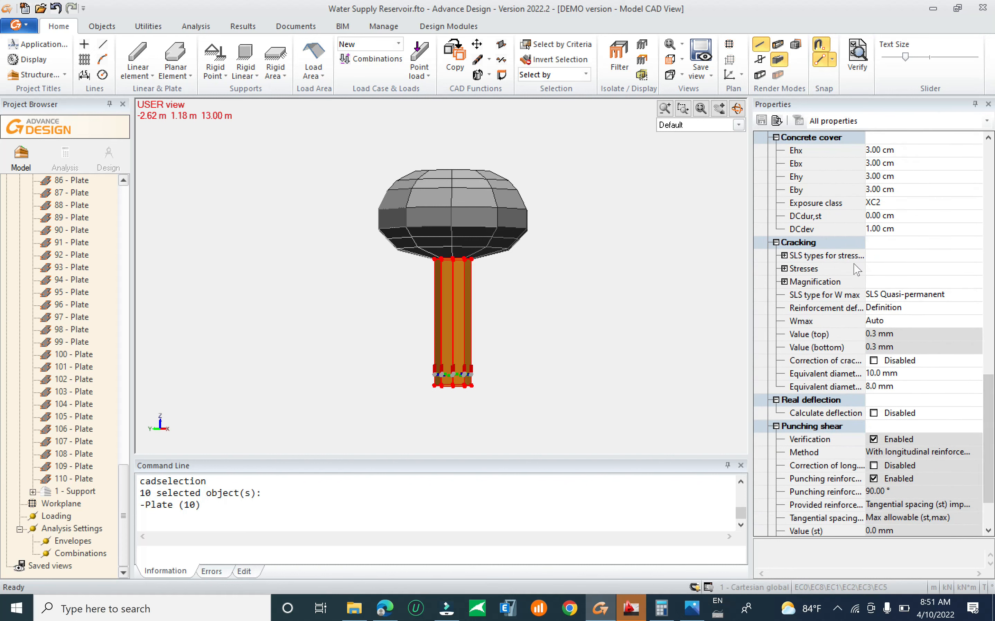
click(785, 269)
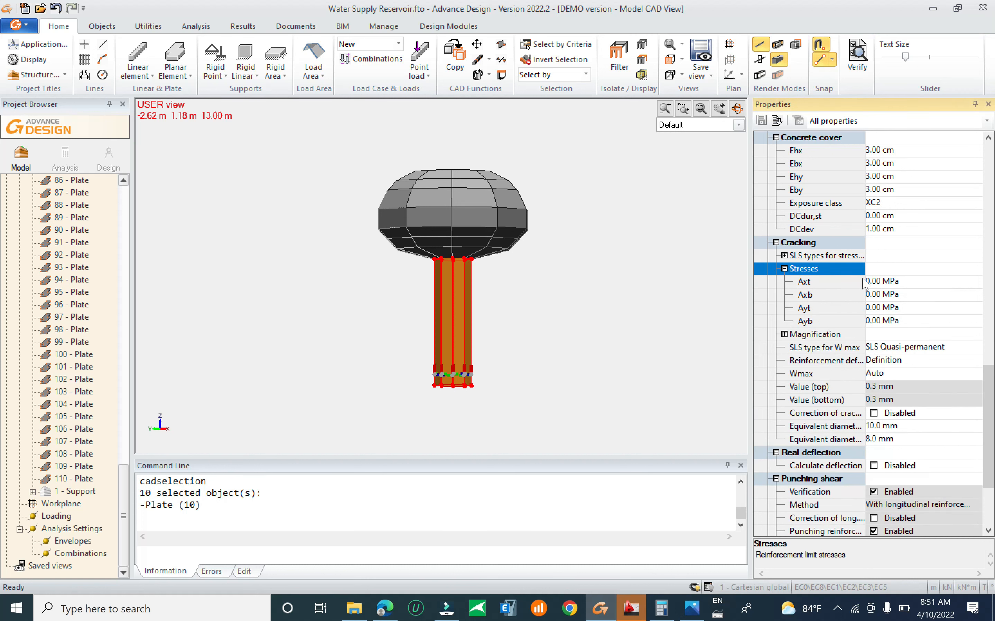
click(785, 255)
click(875, 261)
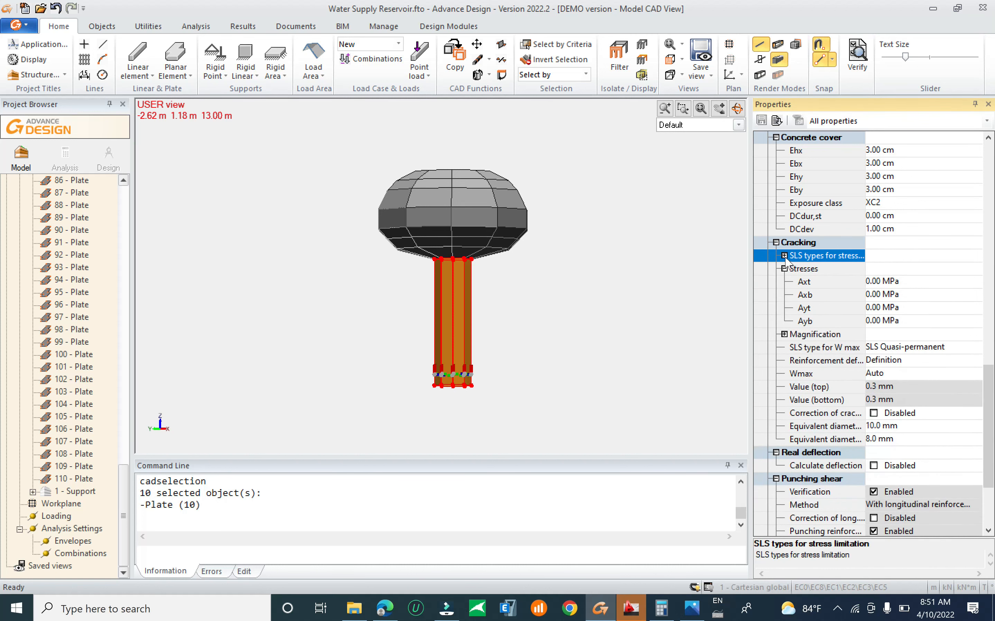
click(785, 256)
click(873, 269)
click(874, 282)
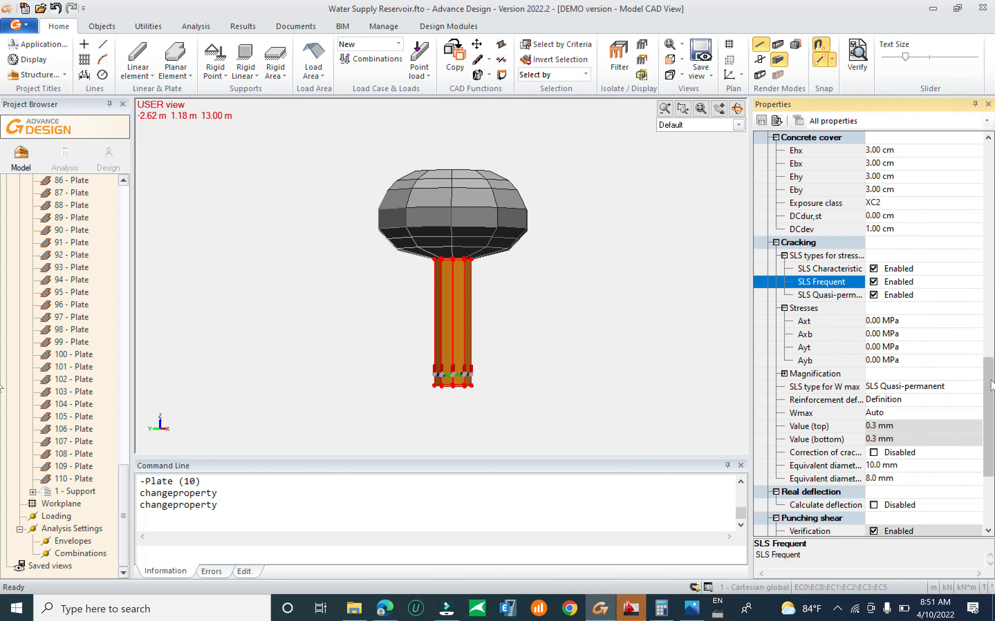
Step: Enable real deflection calculation and the correction of cracking for the shaft plates
drag(988, 386, 2, 438)
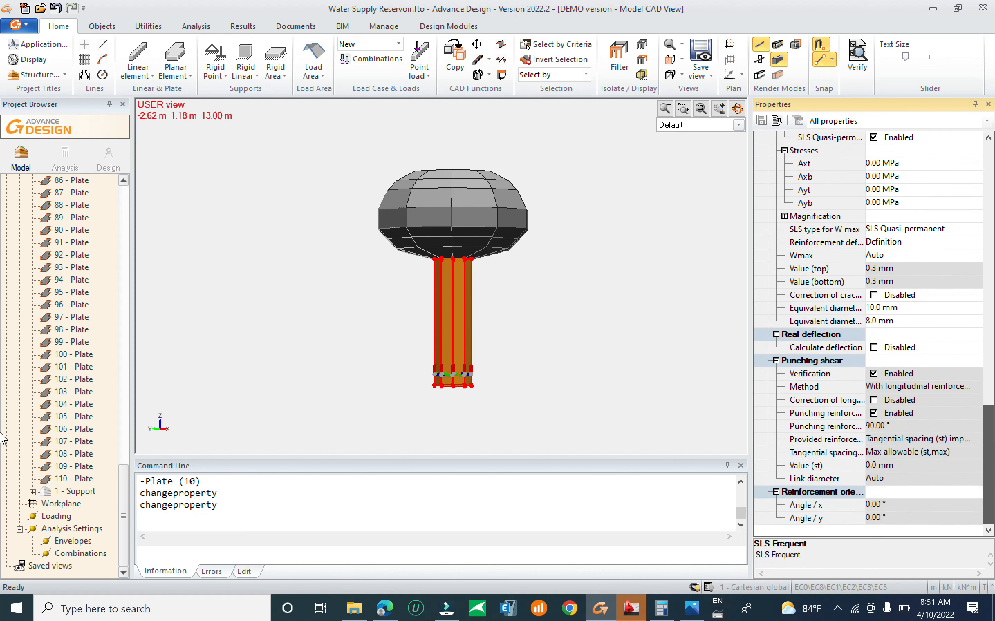
click(873, 348)
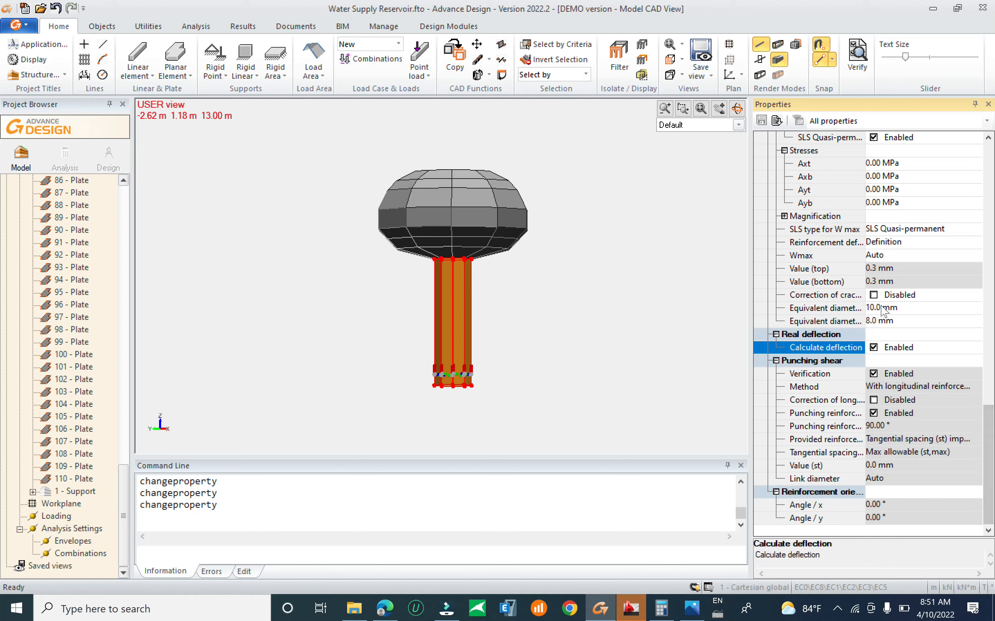
click(873, 295)
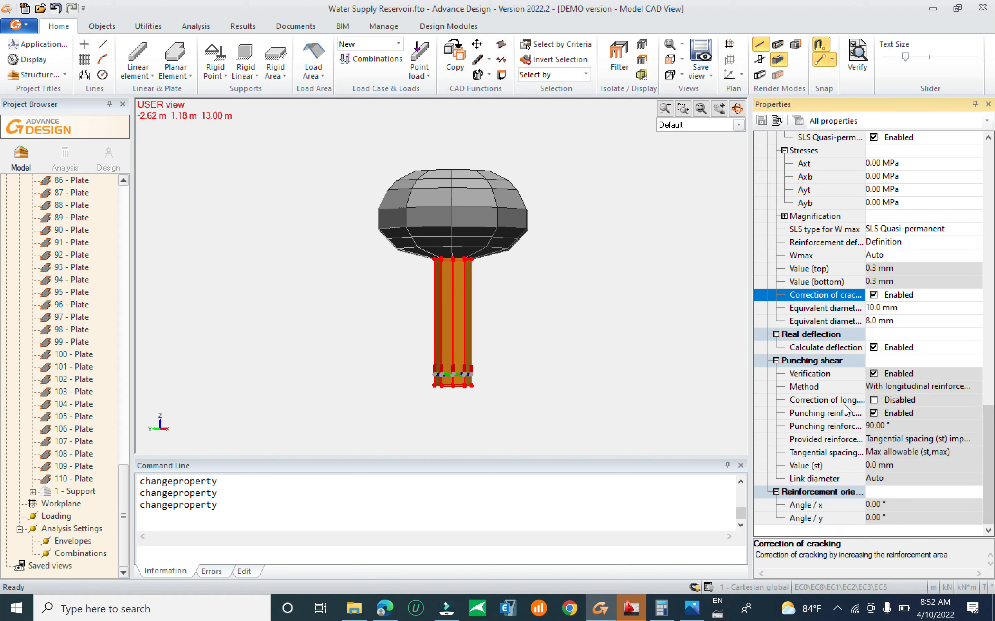
key(Escape)
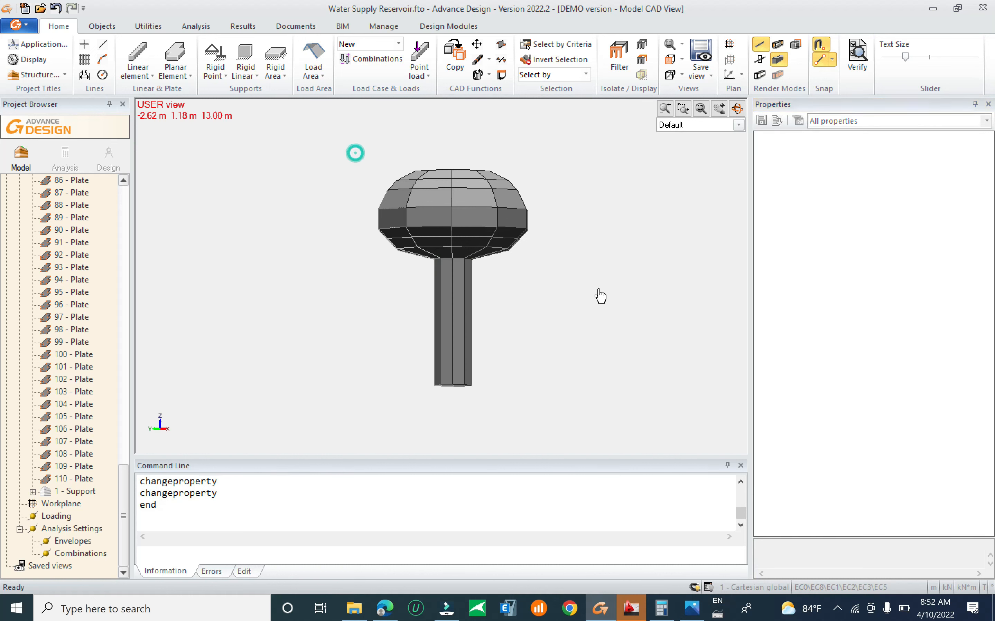
Step: Set the Ehx, Ebx and Ehy concrete covers of the 100 tank plates to 4.5 cm
drag(365, 163, 564, 267)
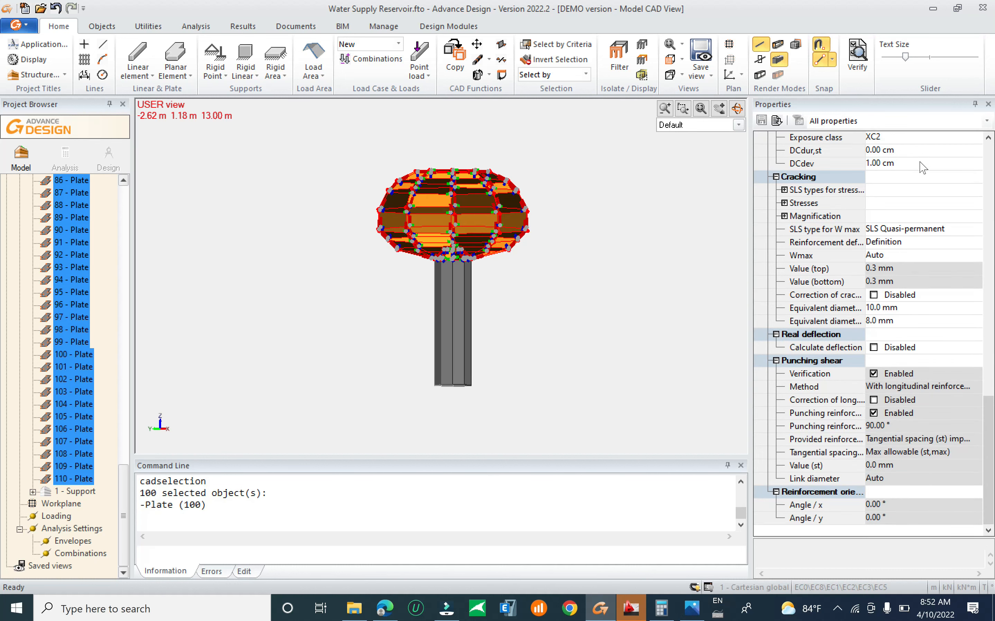
scroll(923, 168, up, 2)
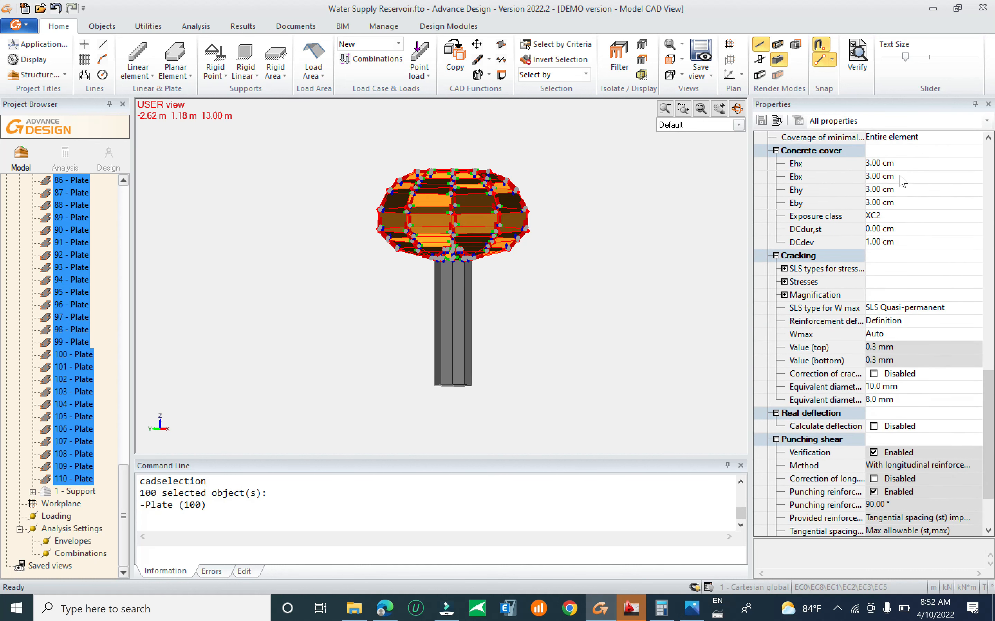
click(902, 164)
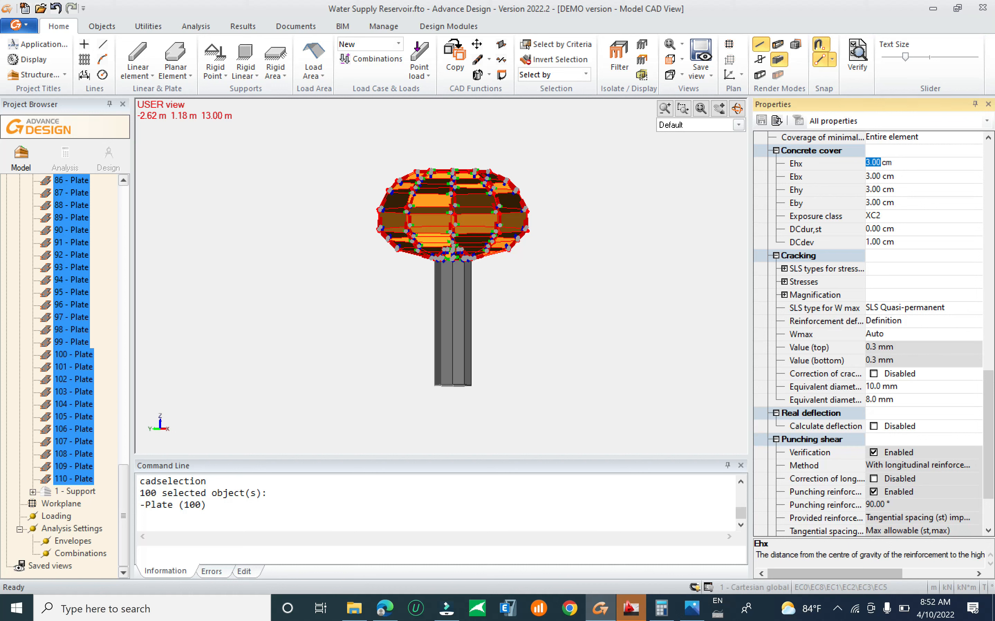
text(4)
click(882, 177)
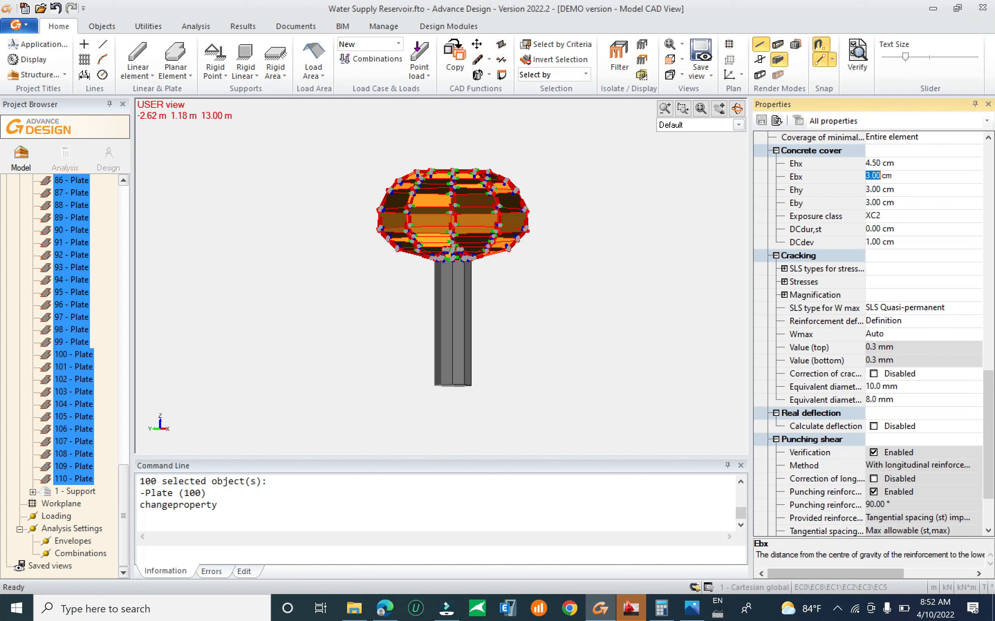
text(4.5)
click(896, 190)
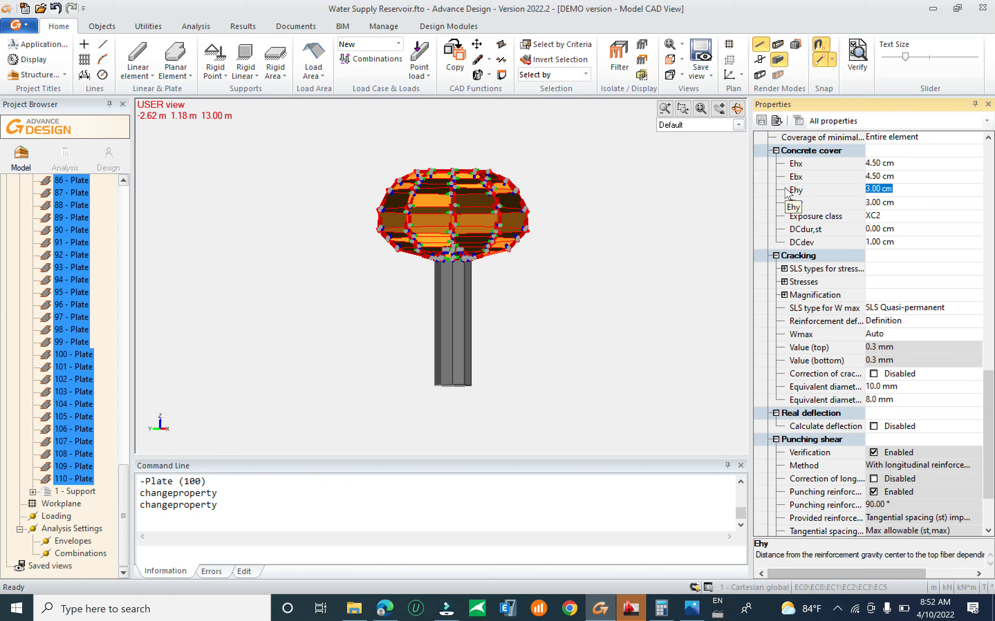
text(4.6)
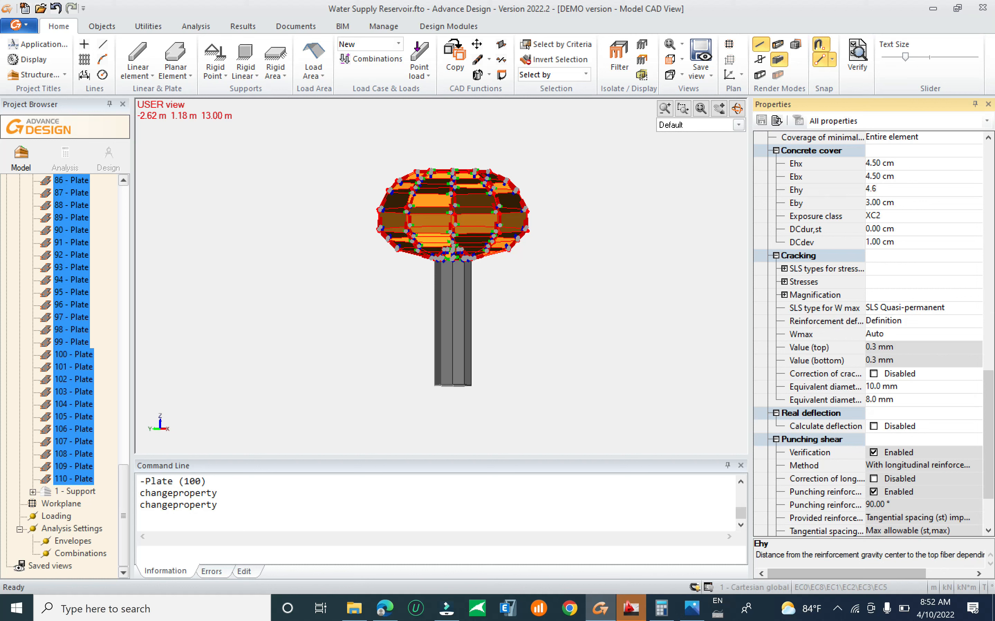
Step: Set all four concrete covers of the tank plates, Ehx, Ebx, Ehy and Eby, to 5 cm
click(898, 203)
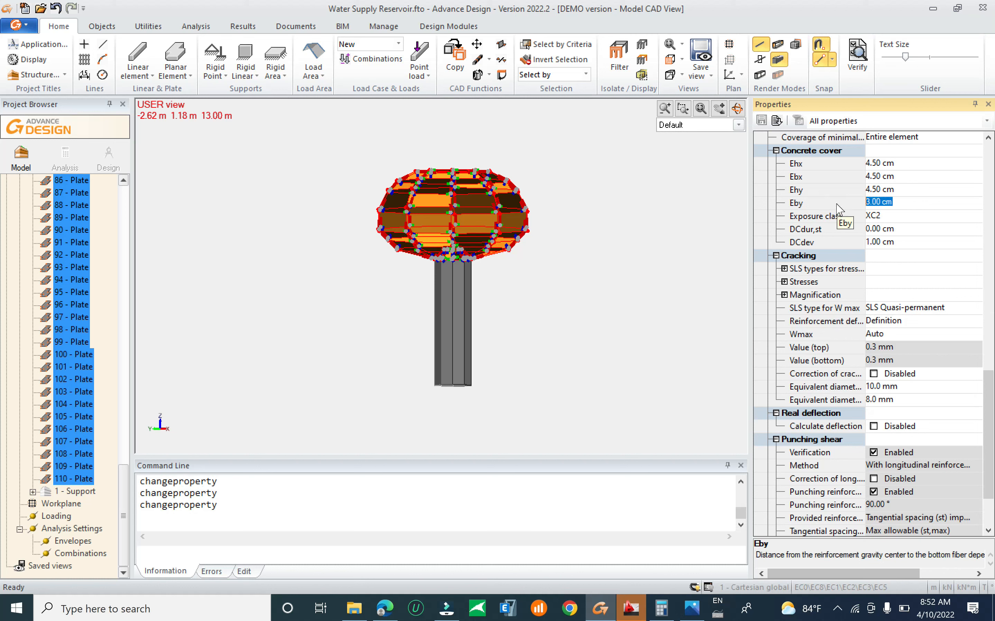
text(5)
key(Up)
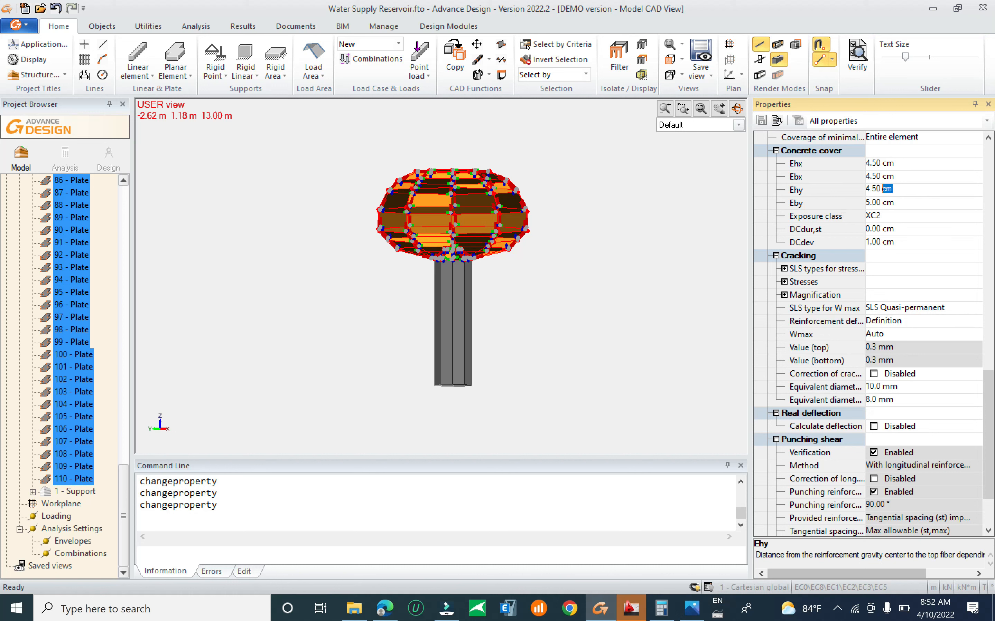
key(shift+Home)
text(5)
drag(894, 179, 786, 178)
text(5)
drag(902, 163, 806, 169)
text(5)
key(Return)
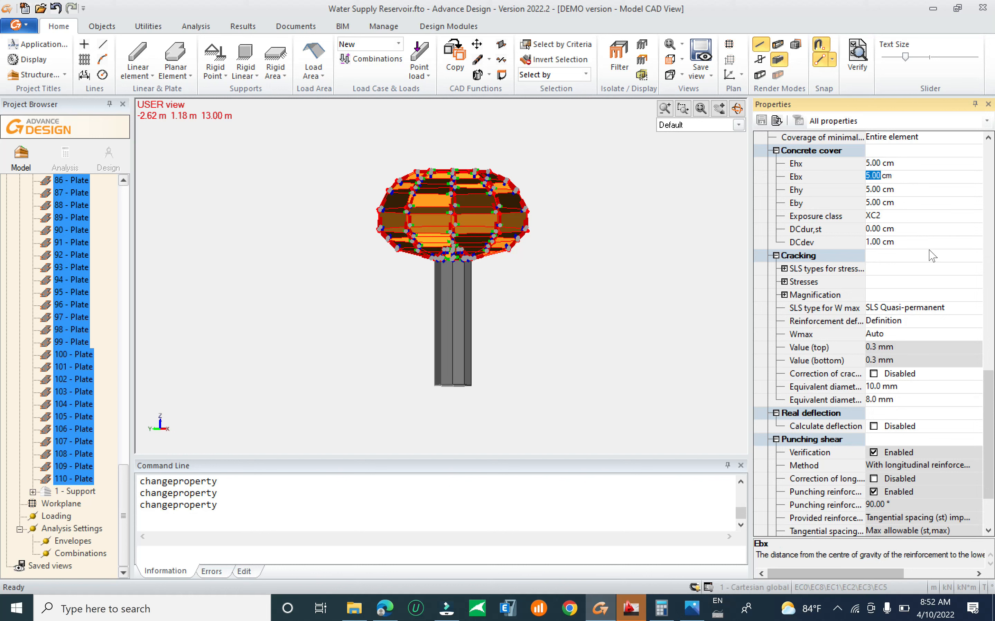
Step: Enable the correction of cracking and the real deflection calculation for the tank plates
click(873, 374)
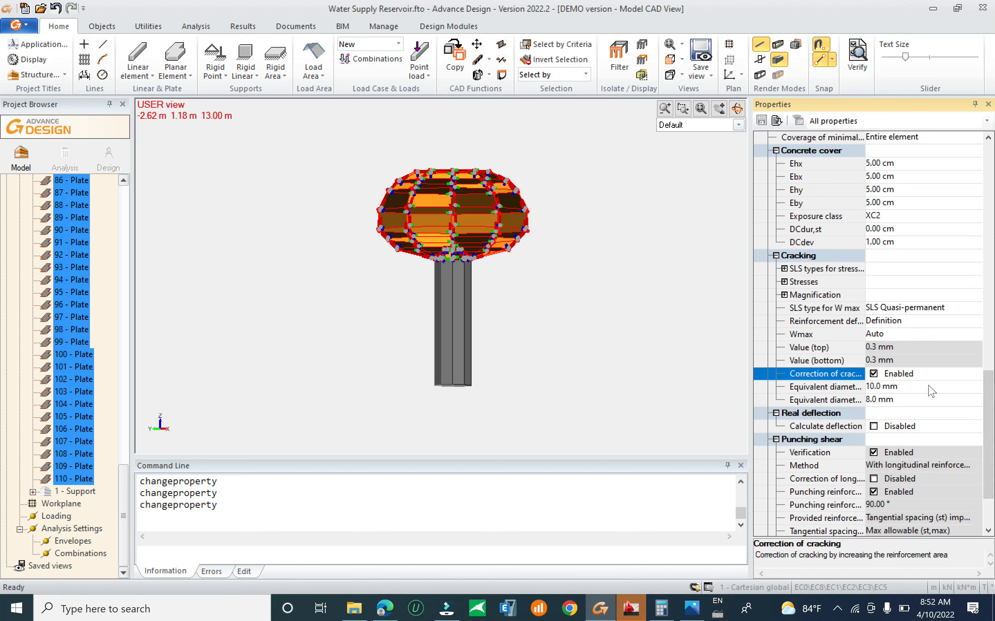
scroll(990, 446, down, 2)
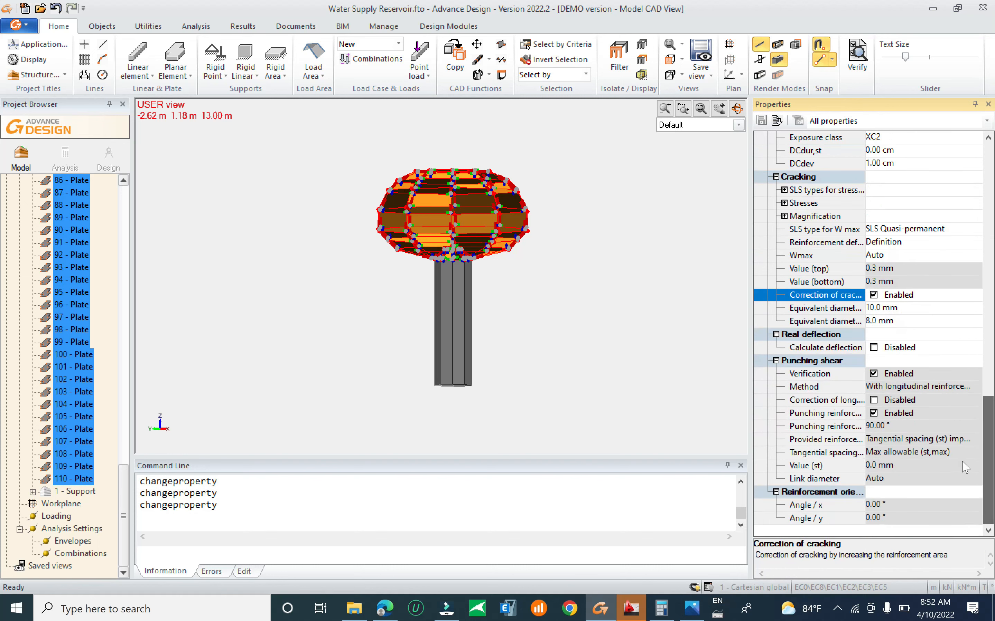
click(873, 348)
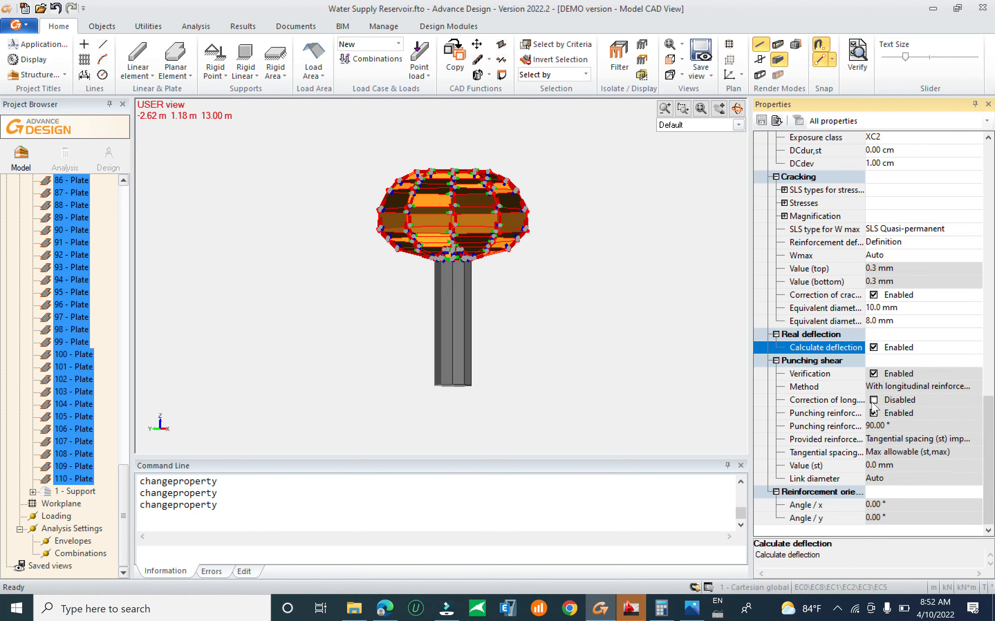
click(874, 399)
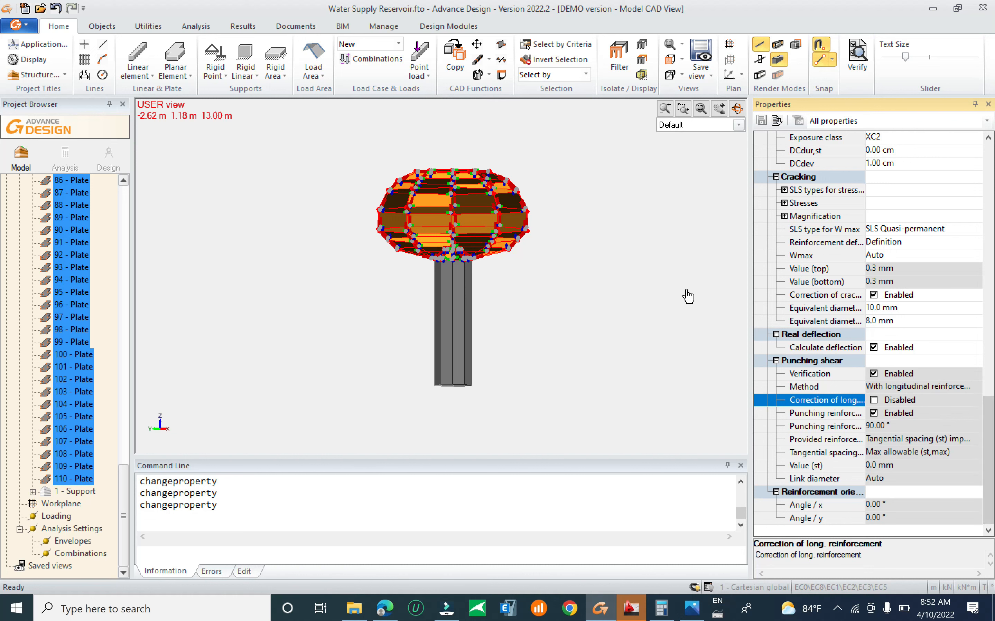
Step: Set the material of the 100 tank plates to C30/37
drag(988, 457, 989, 239)
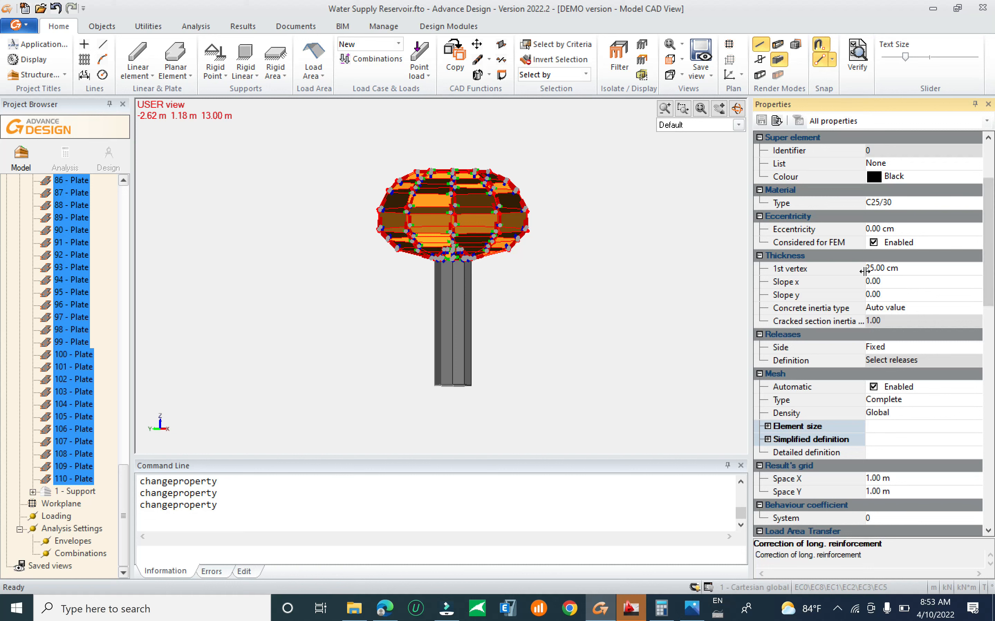
drag(988, 271, 990, 231)
click(879, 270)
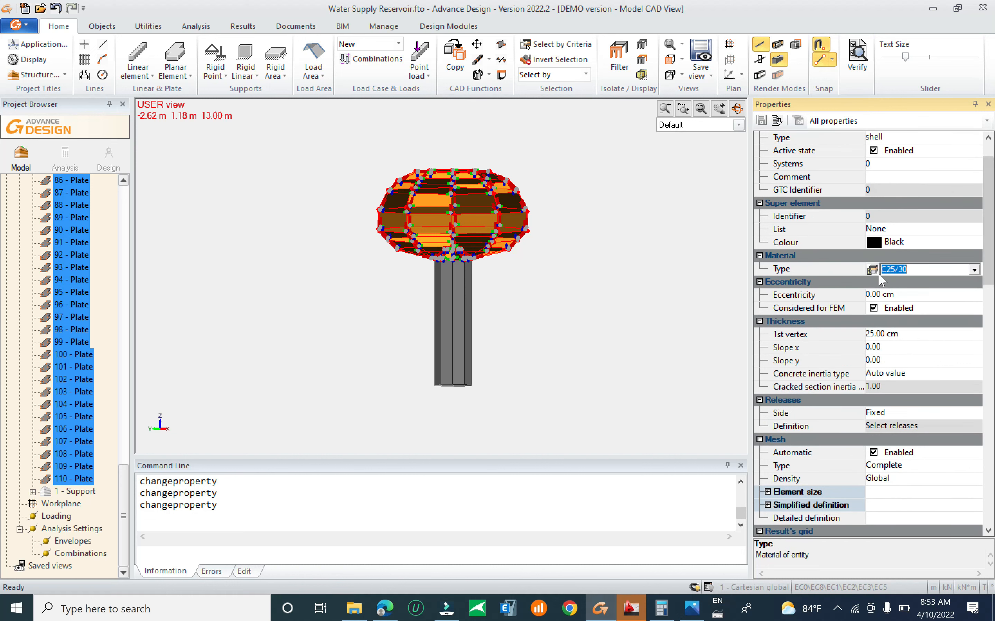
click(975, 269)
click(921, 298)
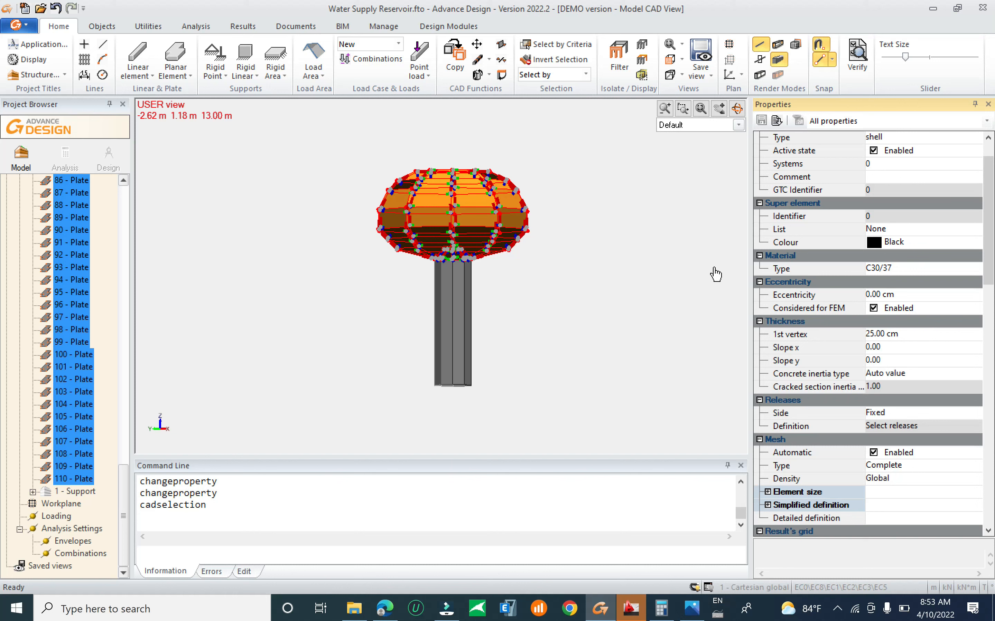
drag(986, 198, 994, 178)
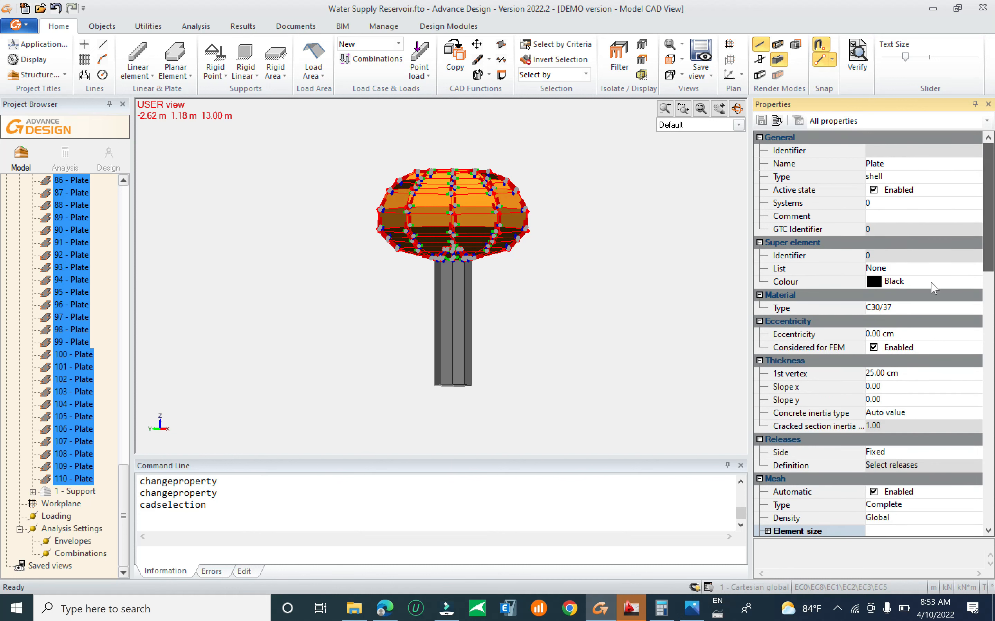
click(898, 373)
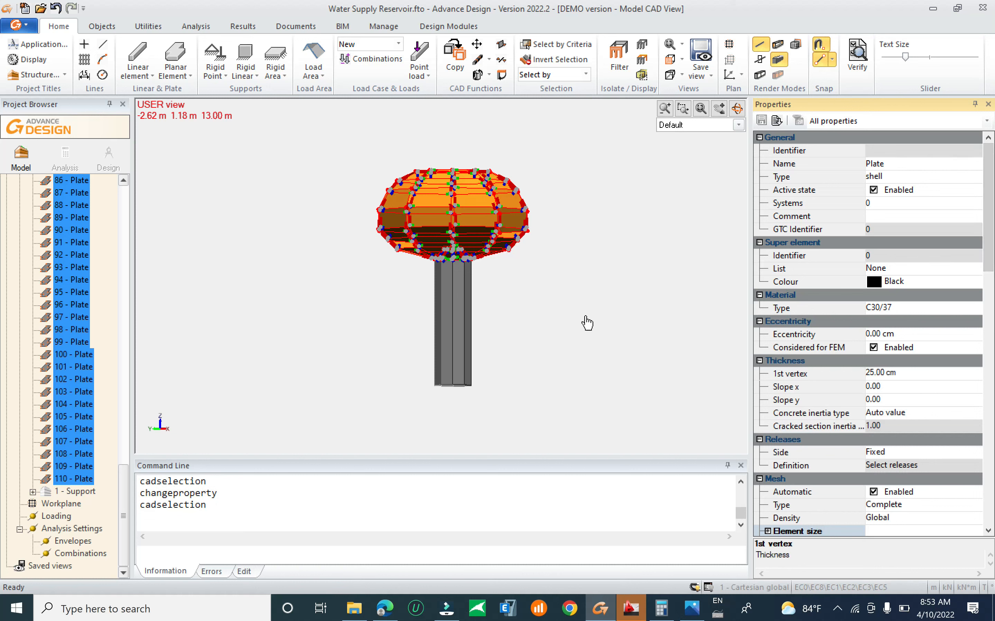
drag(591, 293, 551, 339)
key(Escape)
scroll(528, 281, down, 3)
mouse_move(528, 280)
middle_down()
mouse_move(524, 324)
mouse_move(546, 343)
middle_up()
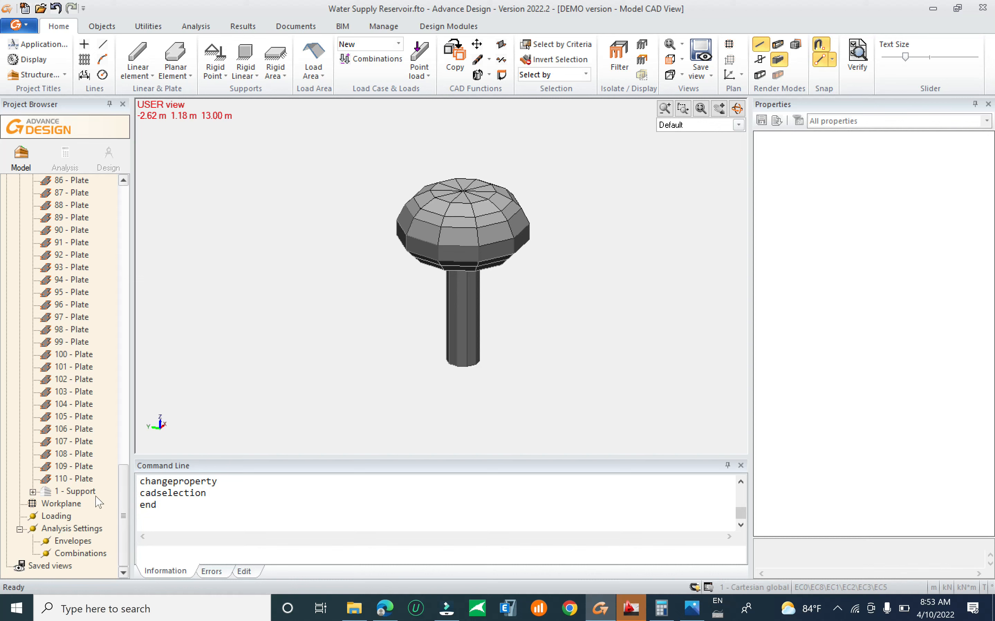
click(78, 492)
key(Escape)
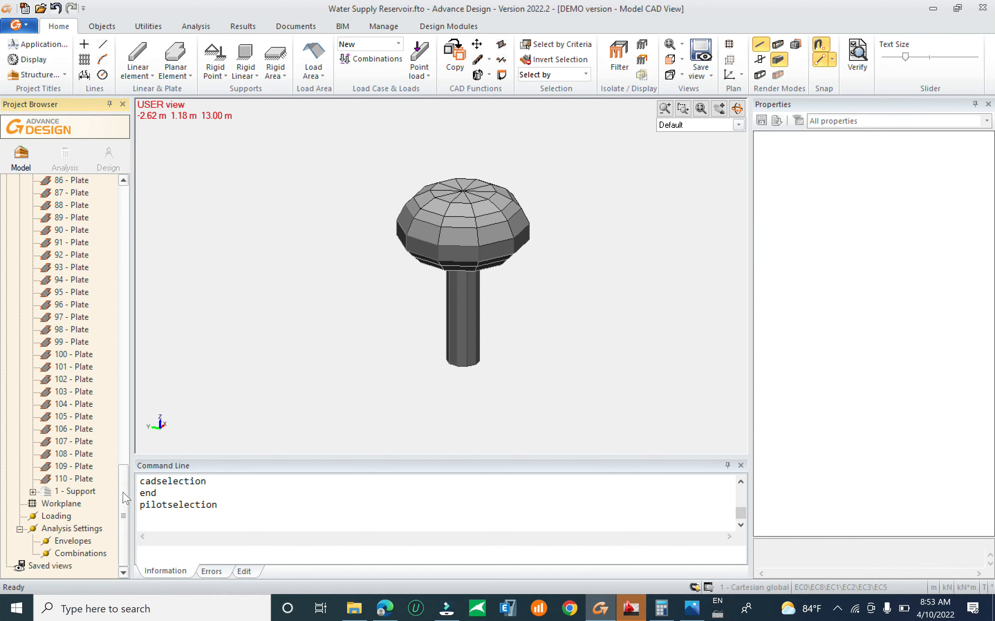
drag(126, 499, 154, 243)
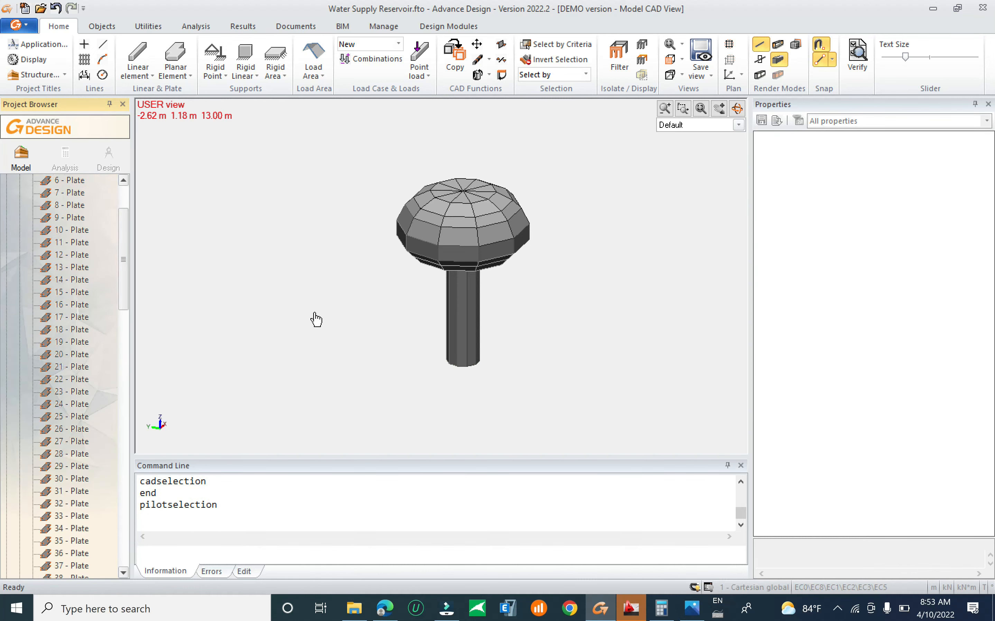
drag(316, 320, 362, 319)
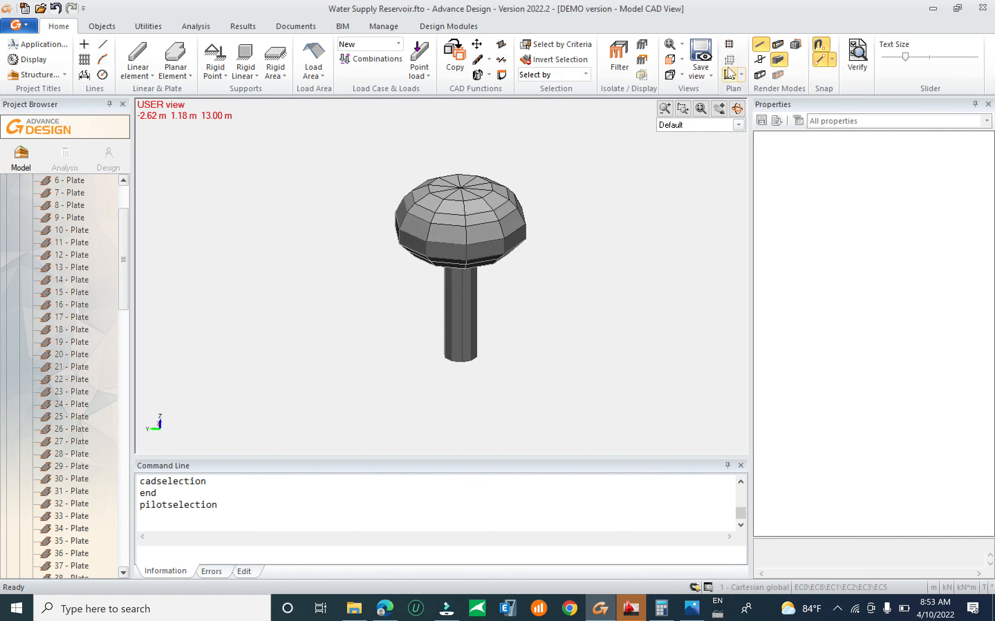
Step: Display the reservoir model in skeleton wireframe rendering and save the project
click(778, 44)
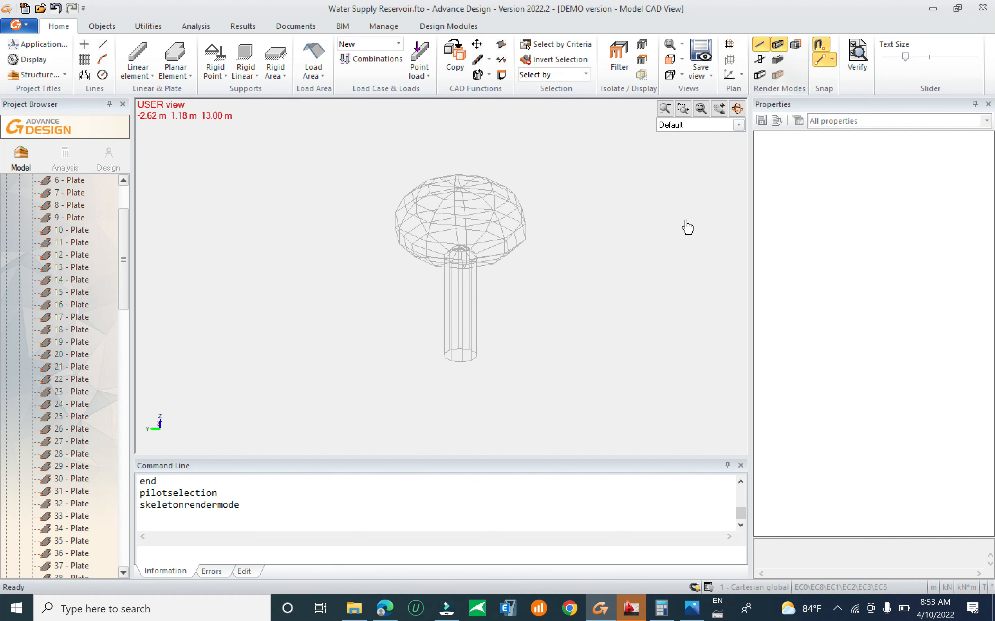
click(19, 26)
mouse_move(54, 46)
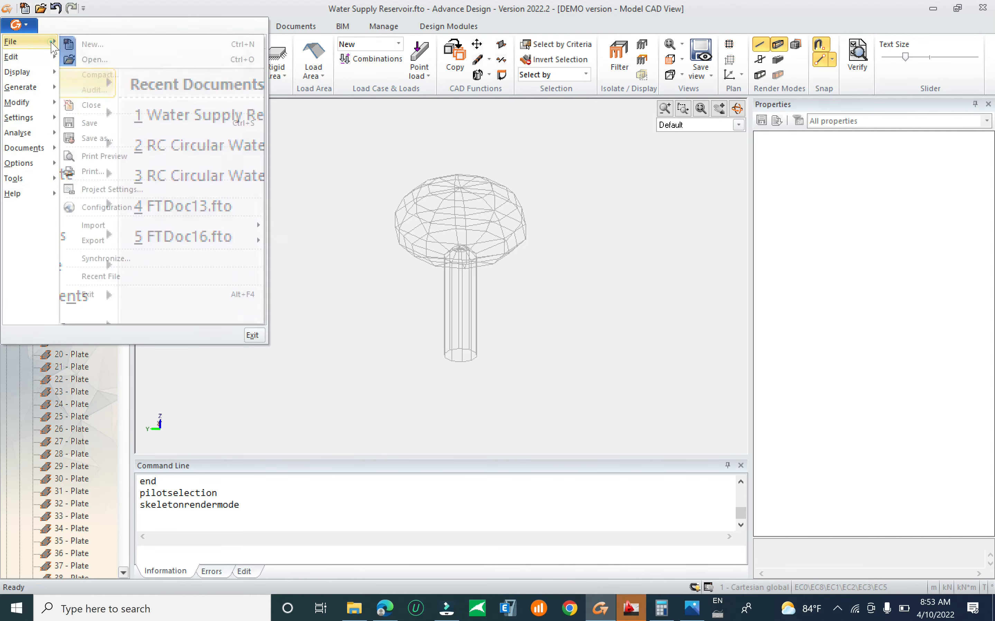
click(111, 124)
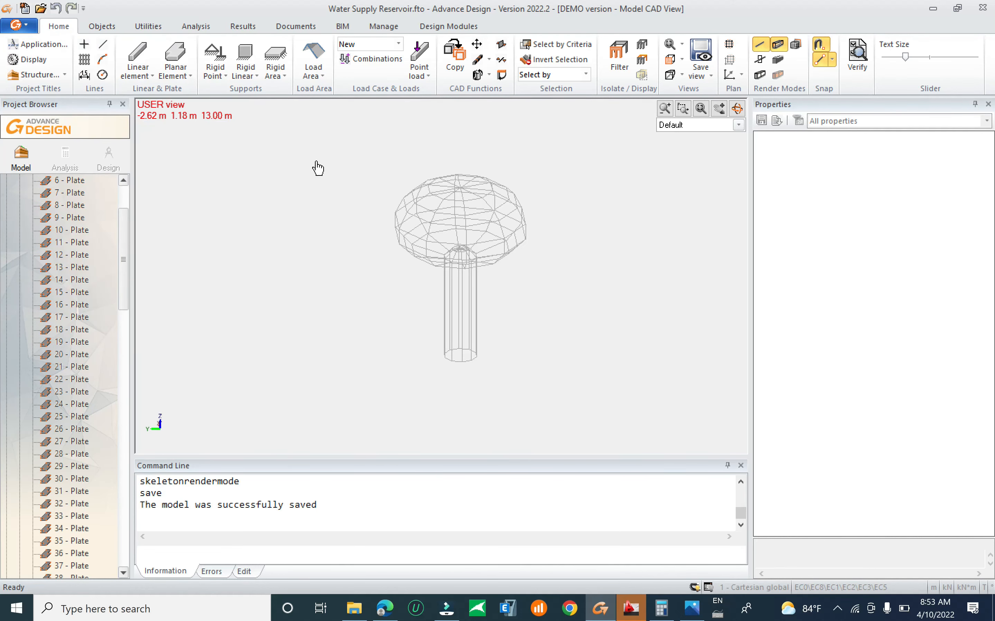
Step: Create a Dead Loads load case family for the reservoir model
click(381, 44)
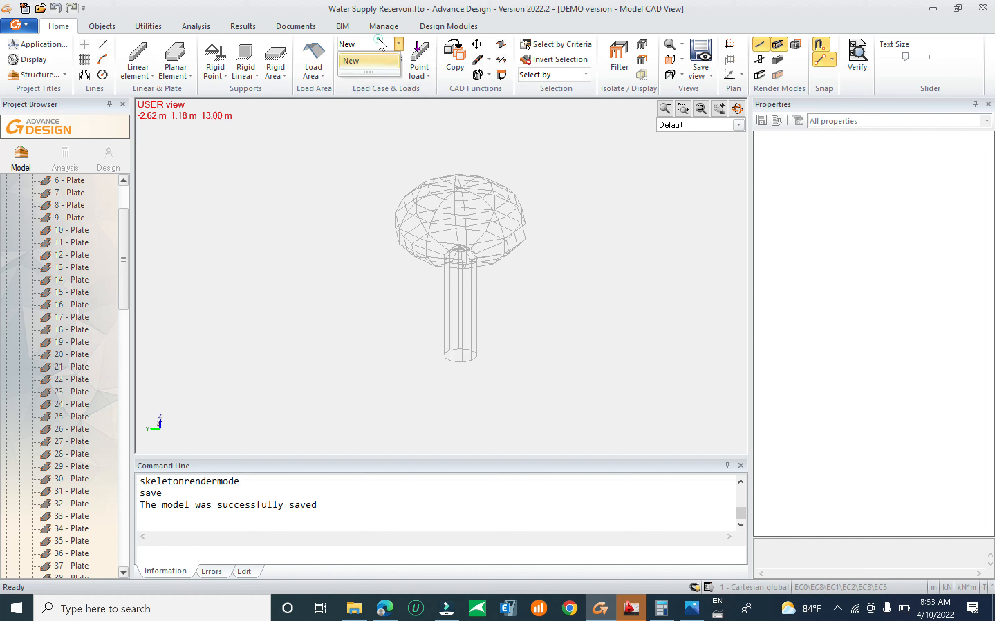
click(380, 61)
click(448, 200)
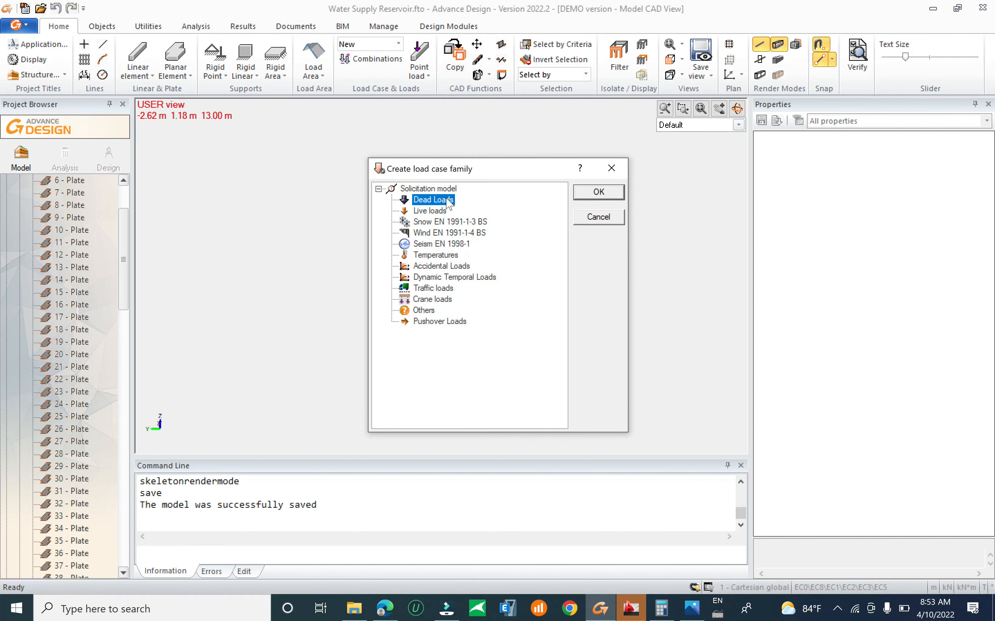
click(599, 192)
Step: Add a Live loads load case family to the model's loading
click(387, 49)
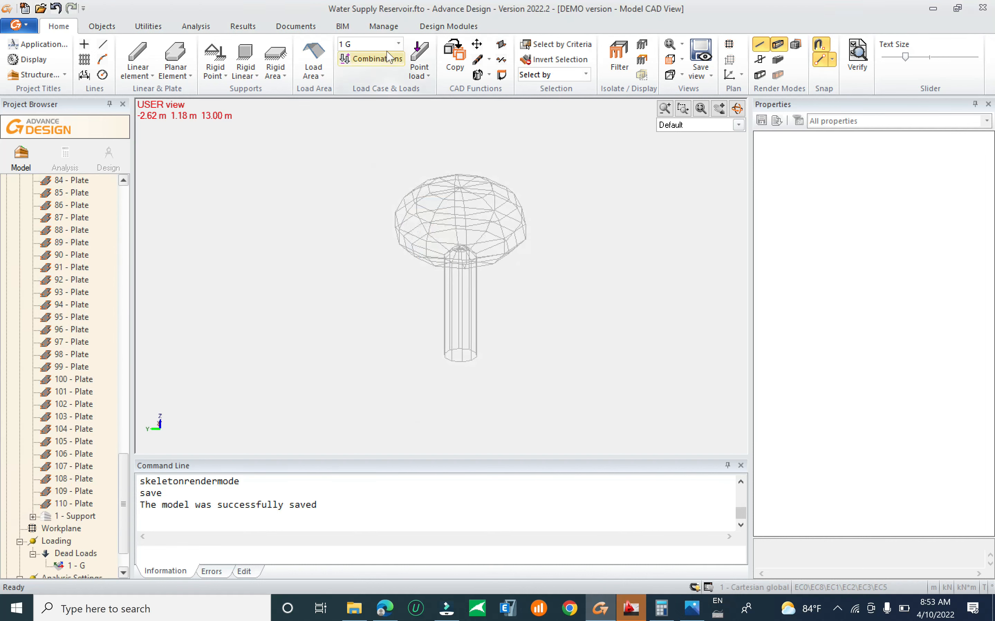
click(352, 76)
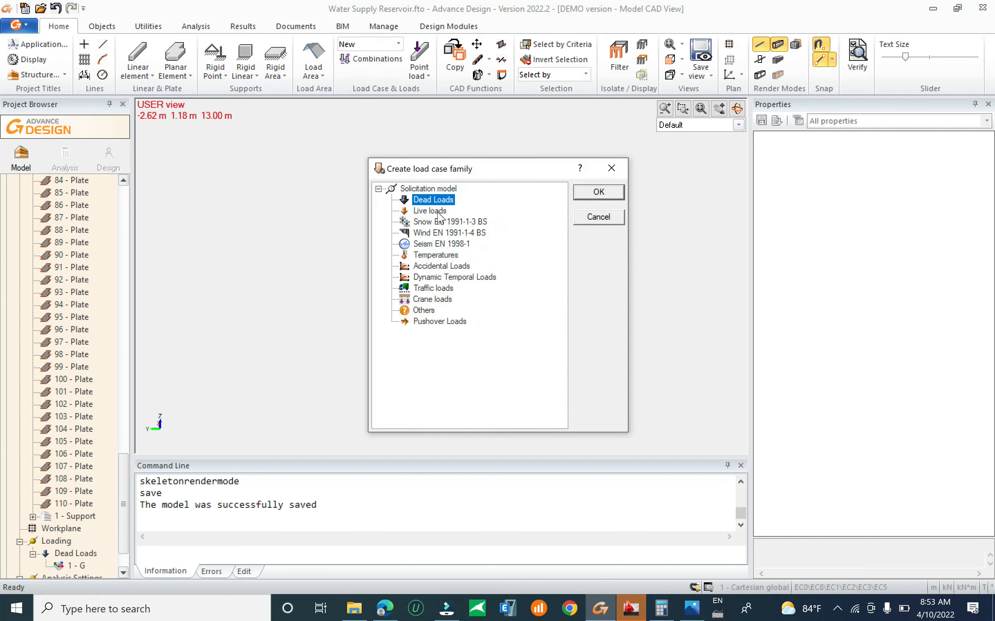
click(436, 233)
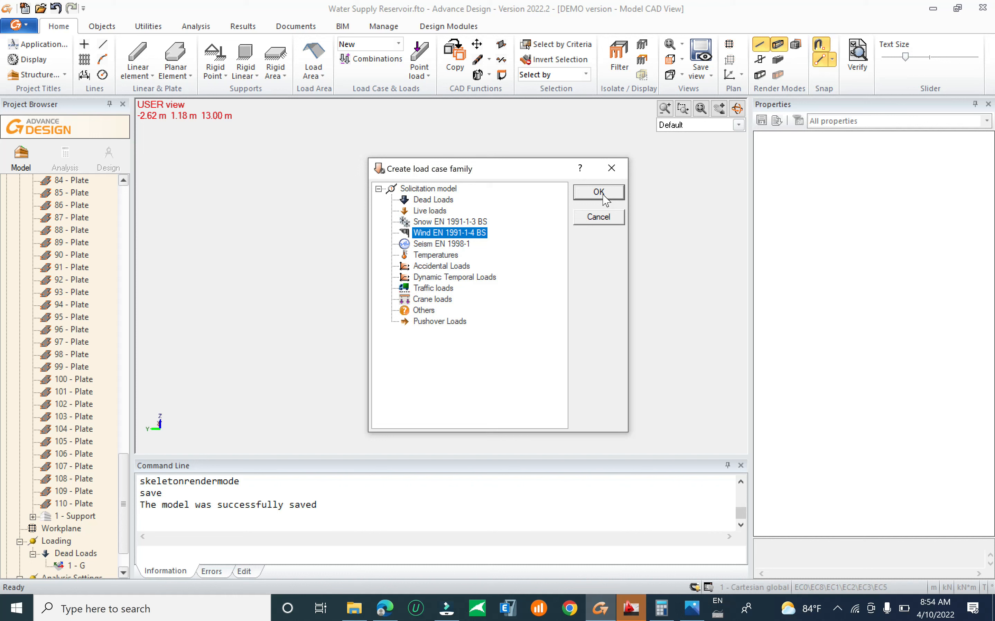
click(427, 210)
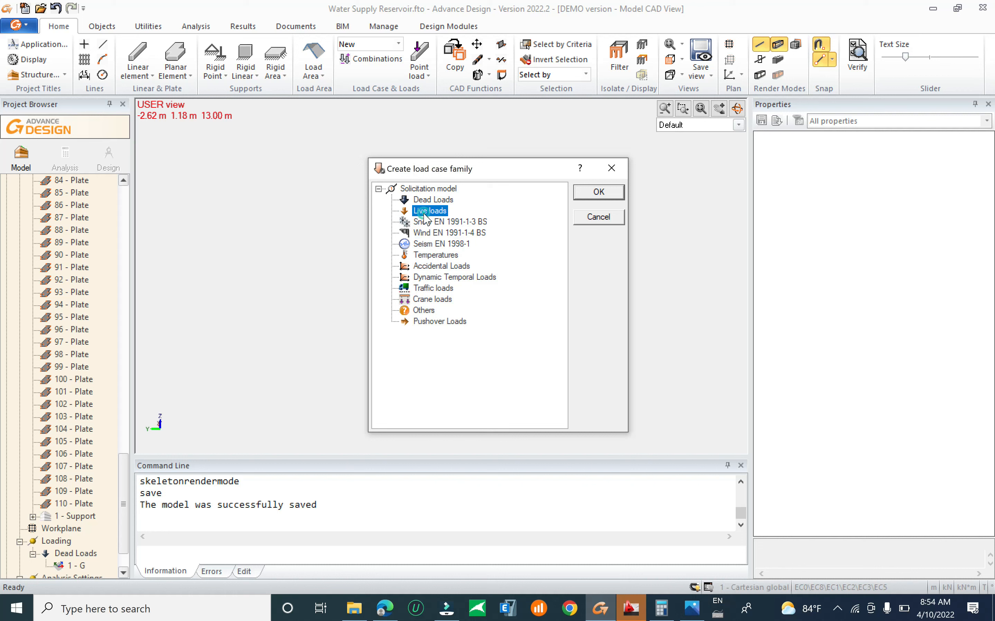
click(586, 194)
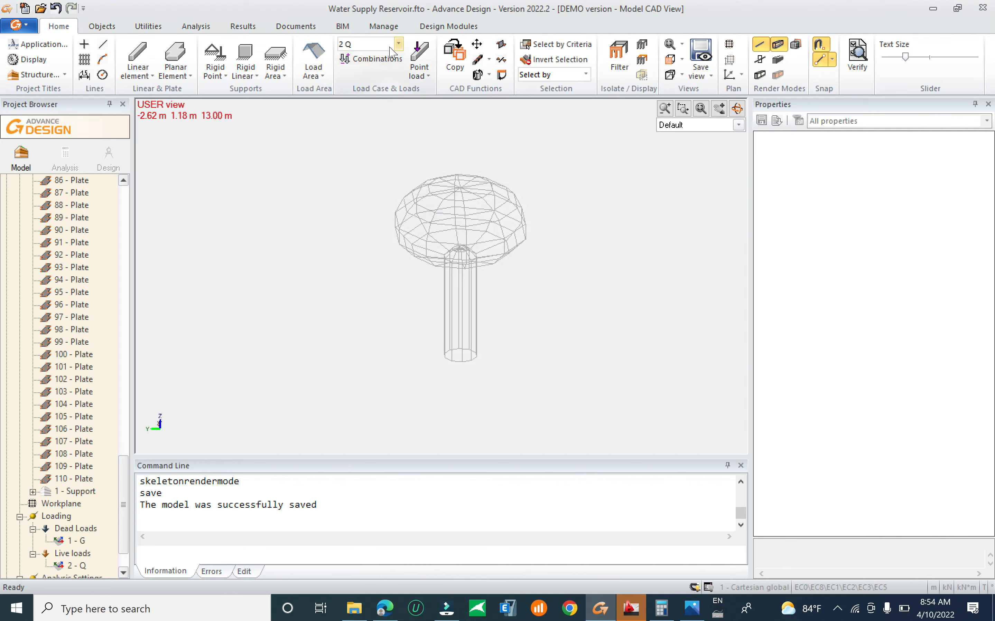
Step: Add a Wind EN 1991-1-4 BS load case family to the loading
click(398, 44)
click(347, 89)
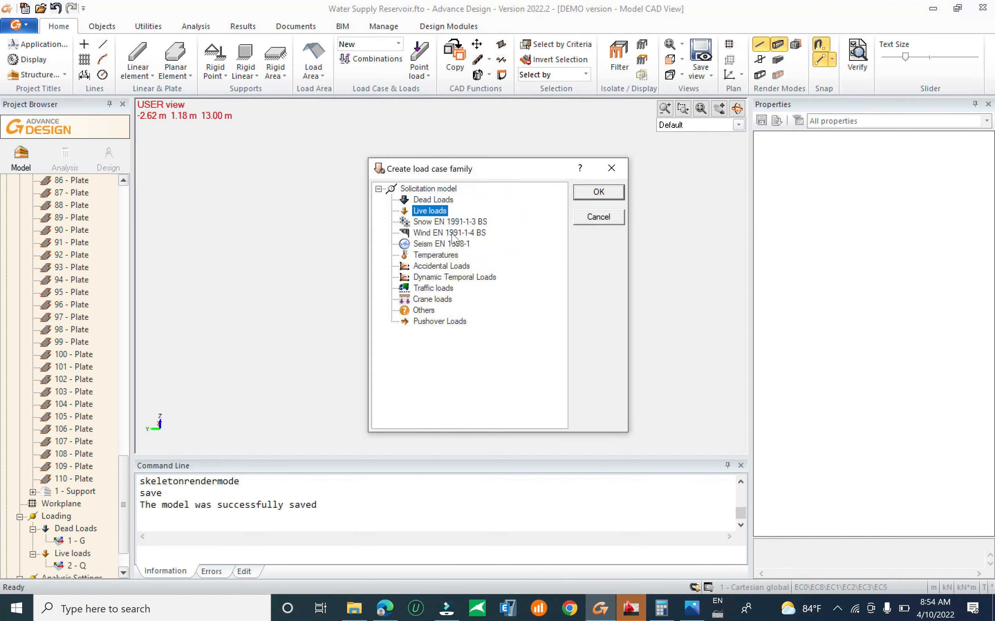
click(436, 233)
click(605, 195)
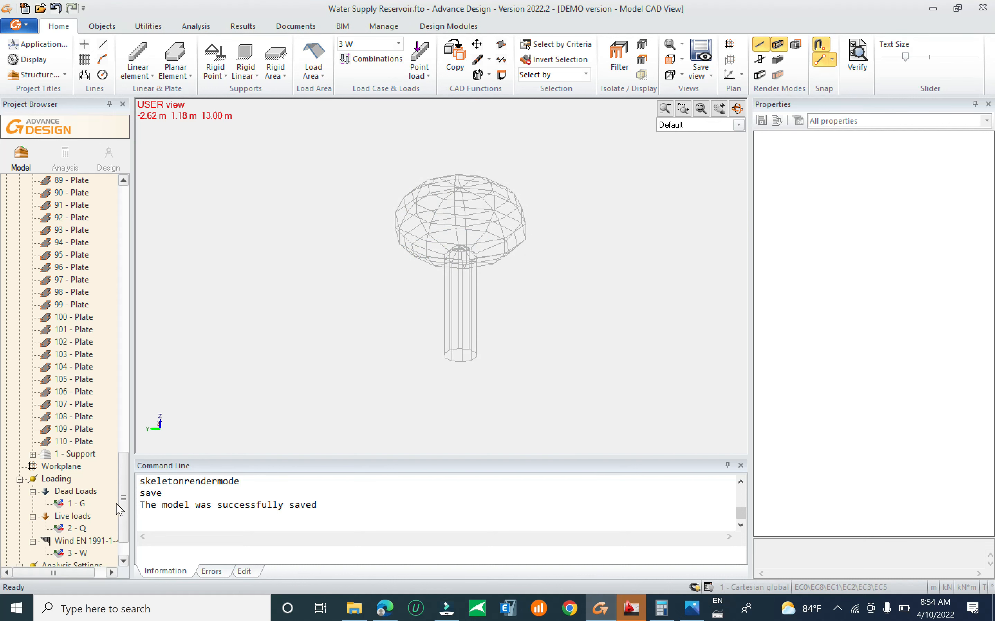
Step: Activate live load case 2 - Q, select all 100 tank plates and start the pressure generator on them
scroll(120, 512, down, 2)
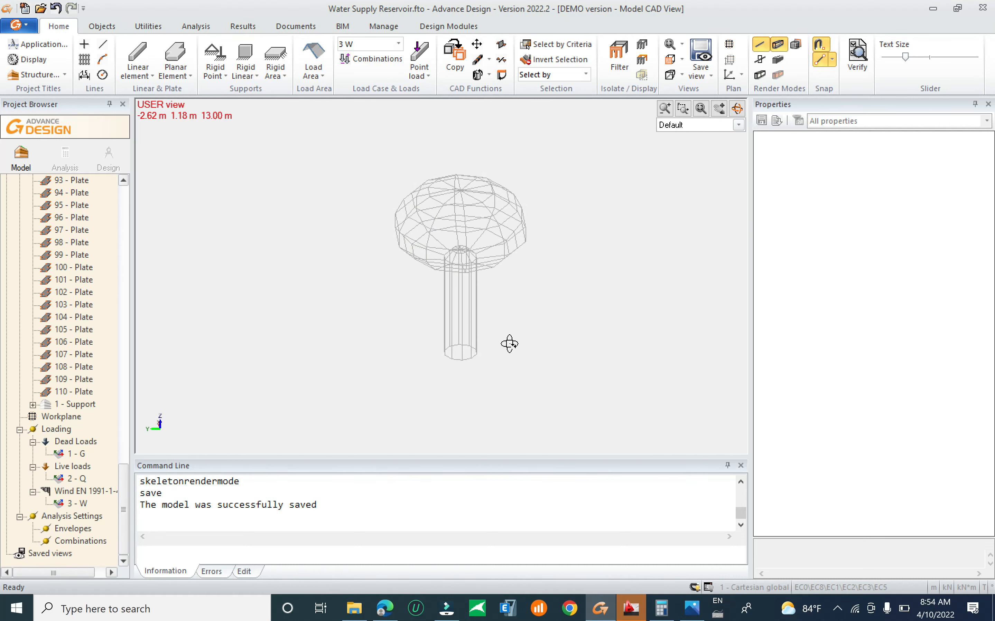
mouse_move(510, 344)
mouse_down()
mouse_move(466, 368)
mouse_move(488, 316)
mouse_move(510, 309)
mouse_move(502, 338)
mouse_up()
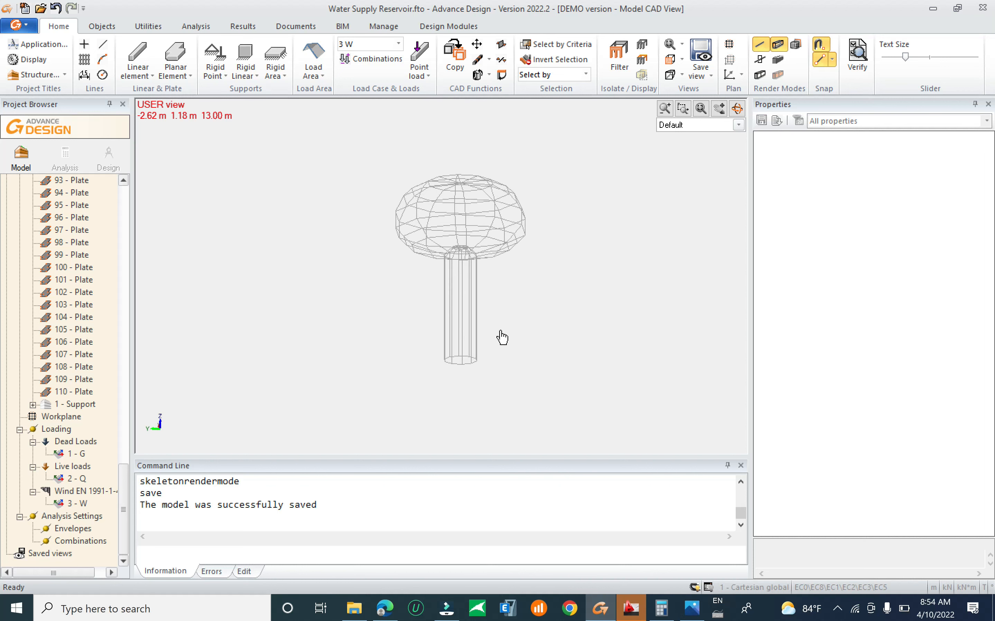
scroll(576, 291, up, 2)
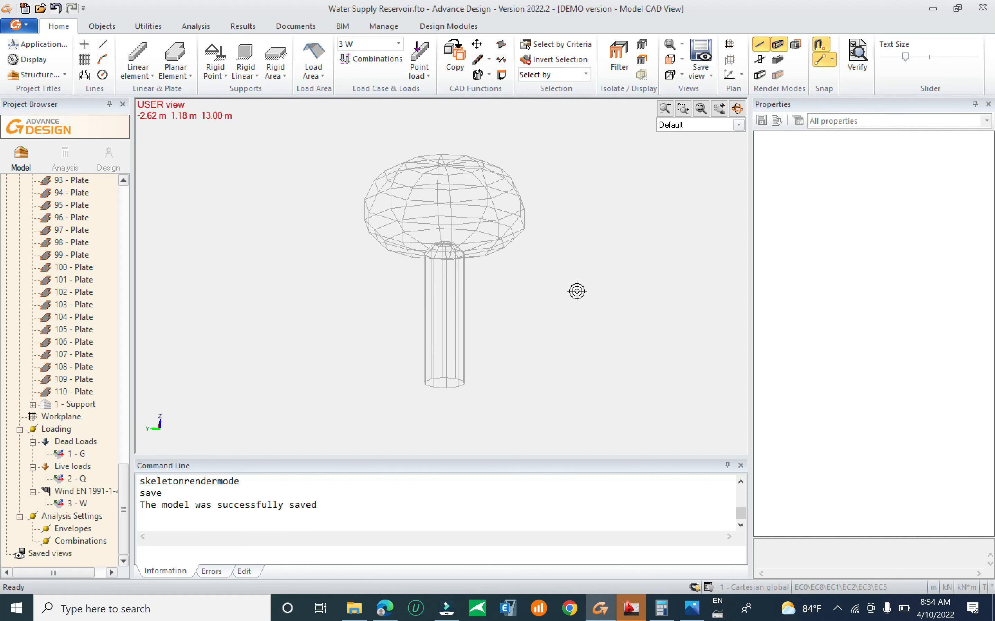
scroll(575, 295, up, 1)
middle_drag(517, 282, 525, 337)
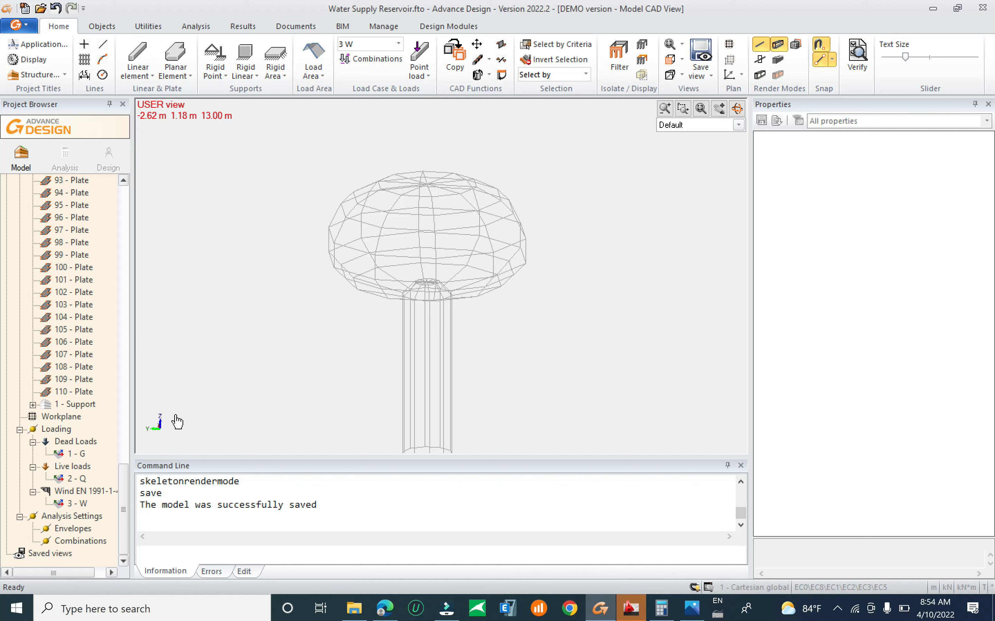
click(77, 481)
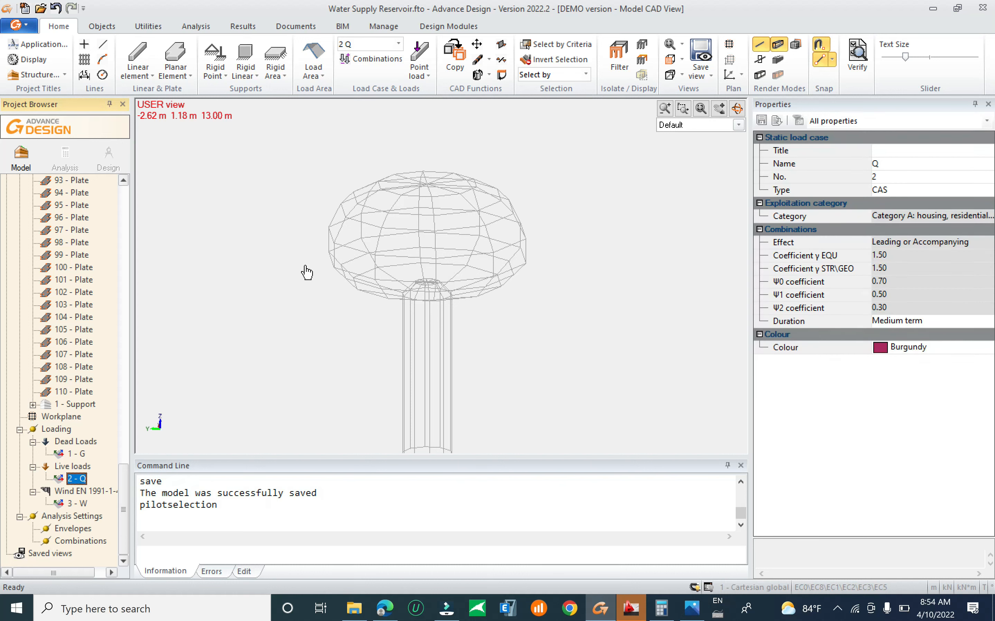
click(237, 167)
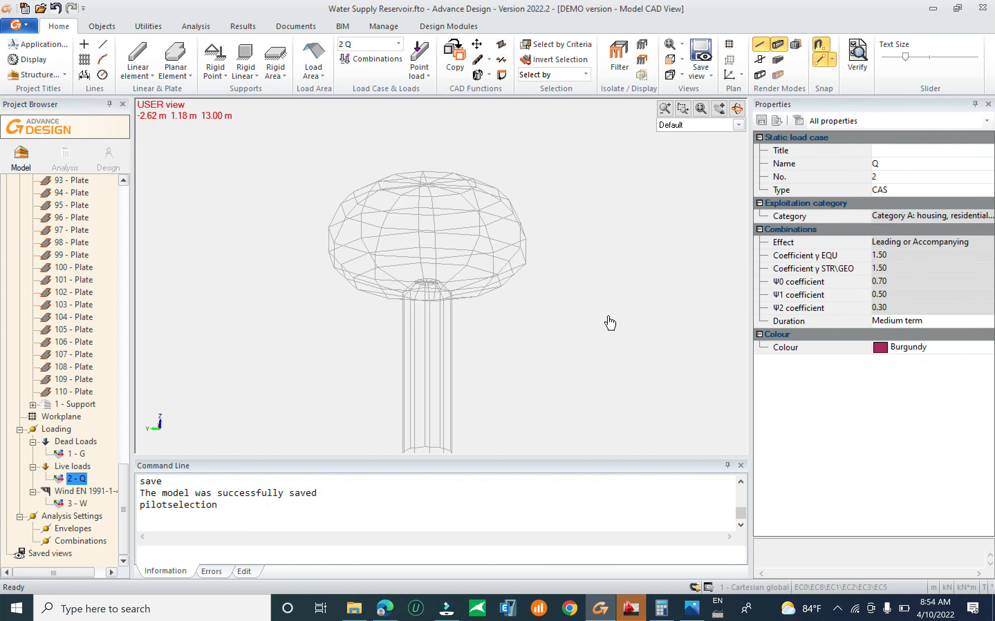
click(308, 147)
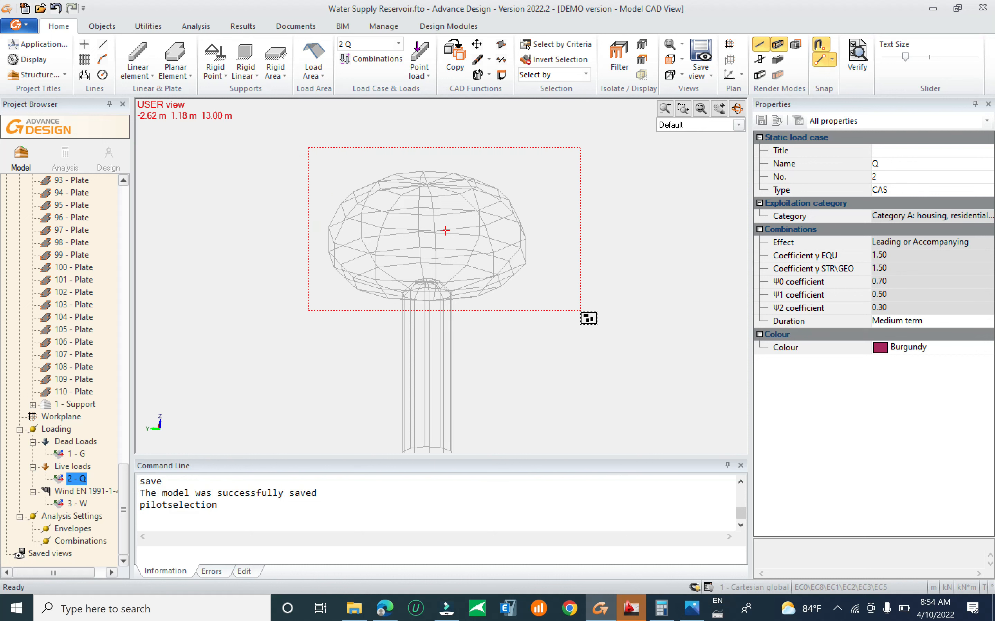
click(580, 311)
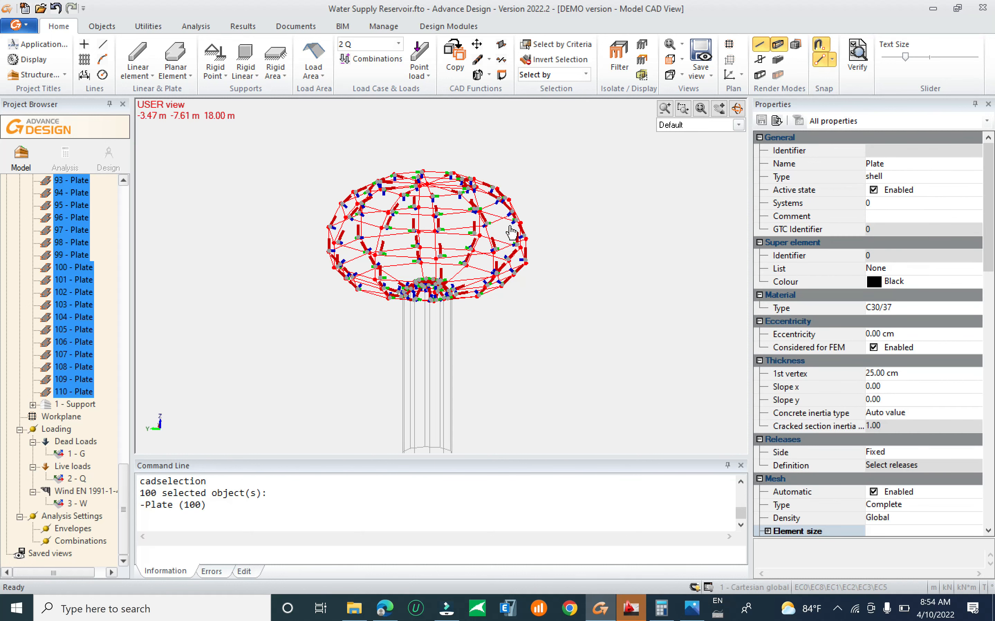
right_click(502, 204)
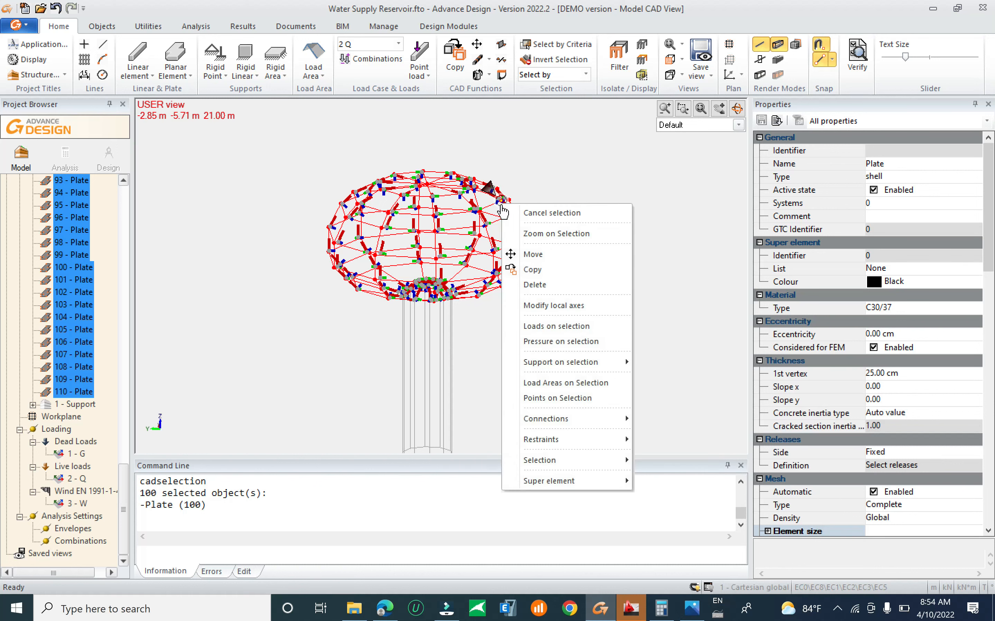
click(550, 343)
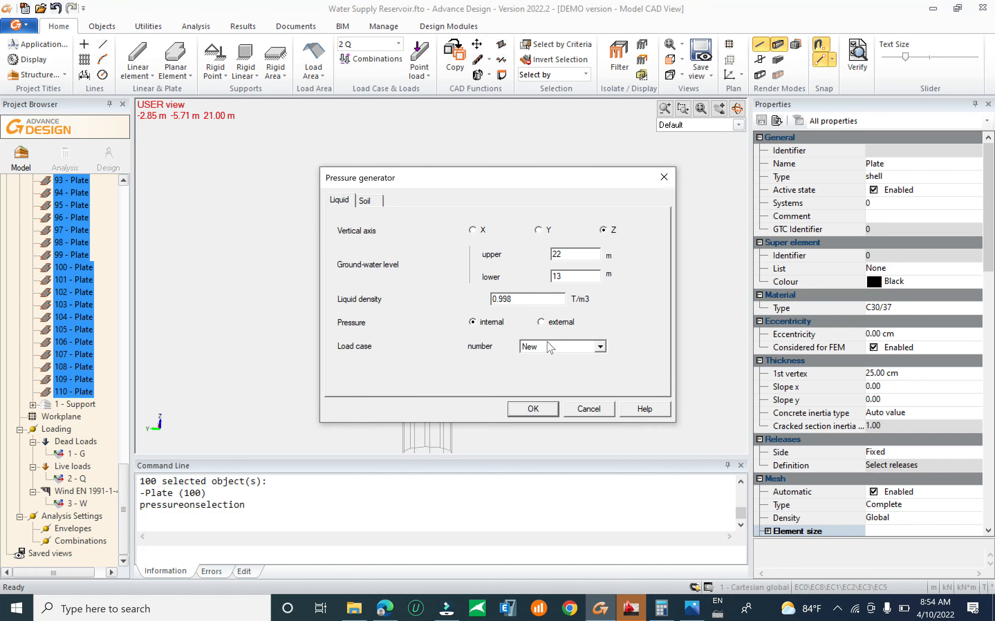
Step: Generate external liquid pressure on the tank plates along Z, levels 22 m to 13 m, density 1 T/m3, in load case 2 Q
drag(497, 180, 732, 129)
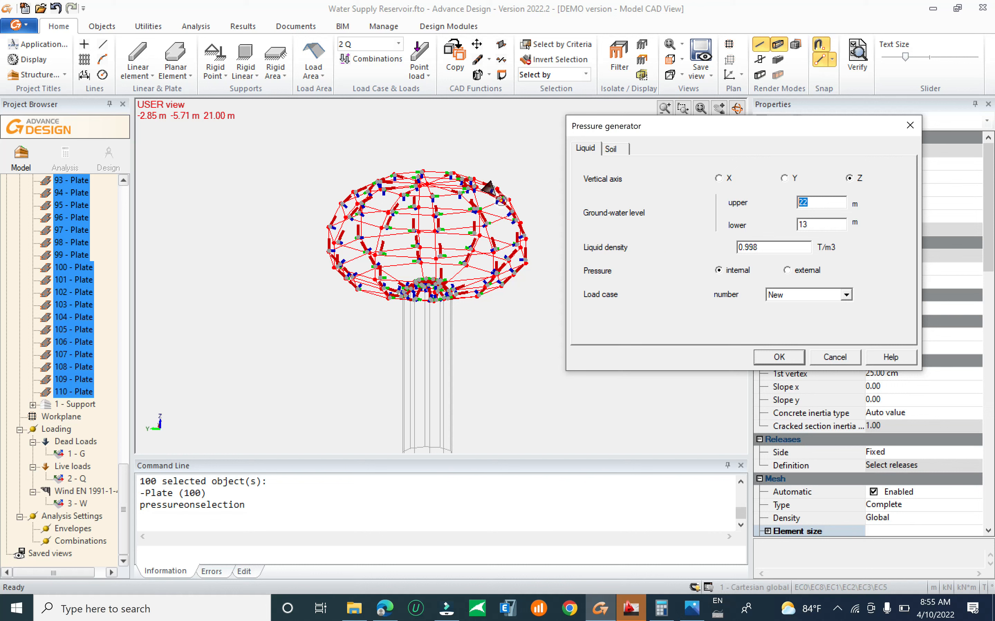
key(Tab)
key(Tab)
text(1)
click(845, 296)
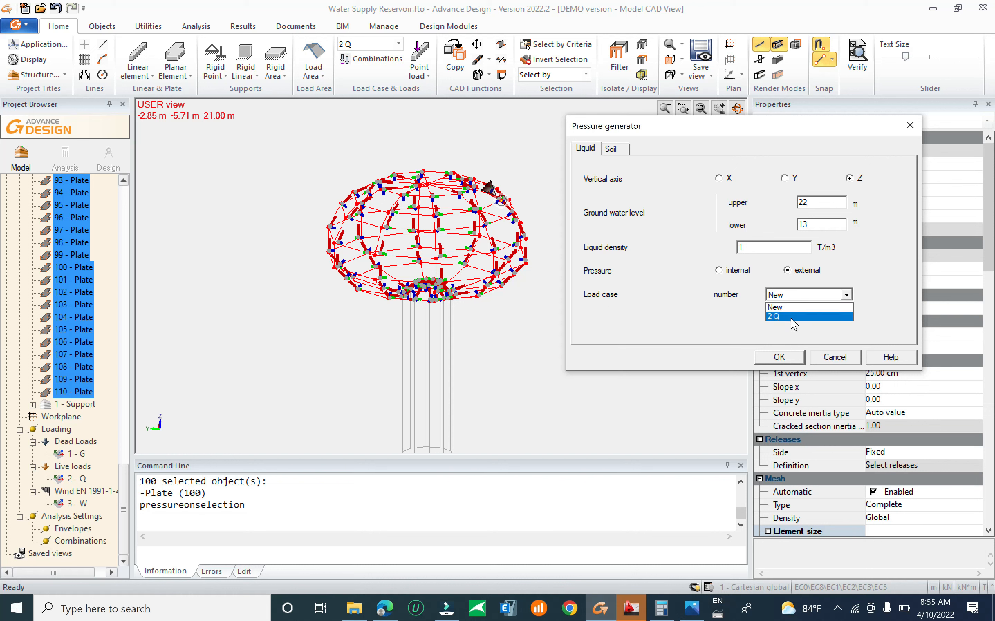
click(793, 316)
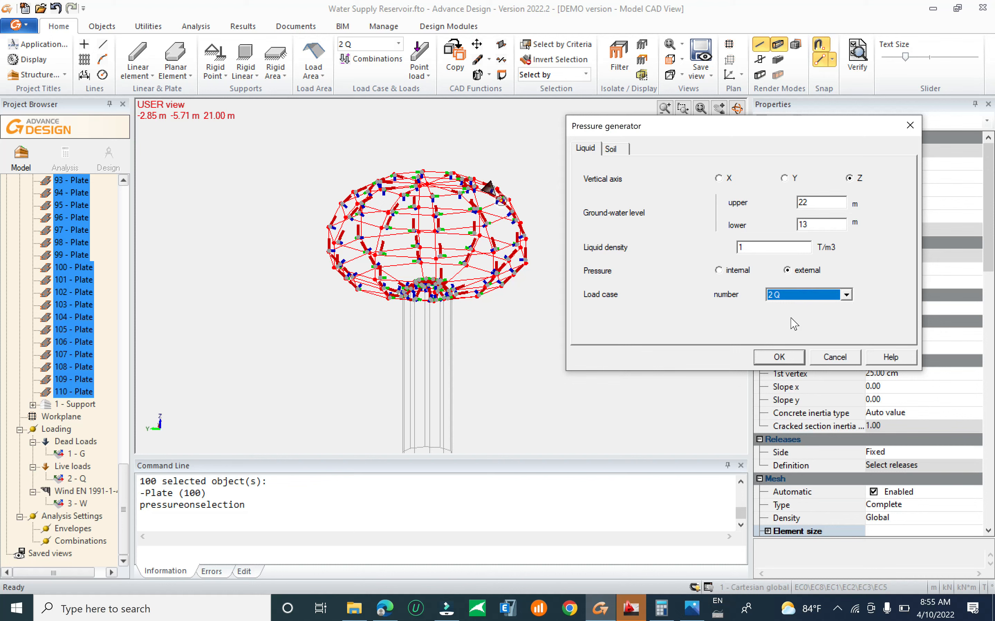
click(777, 358)
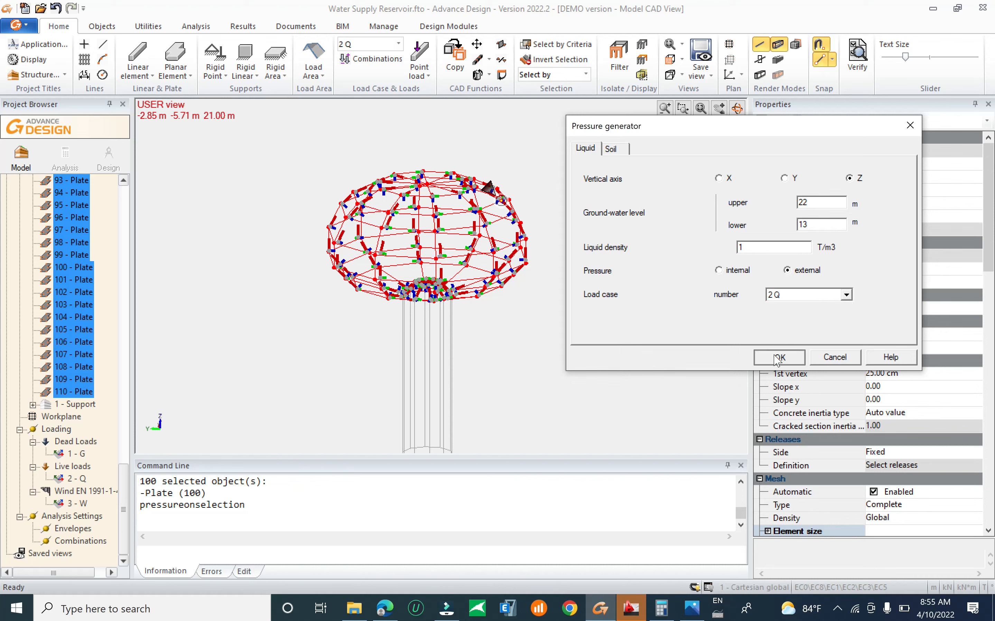
scroll(582, 325, up, 3)
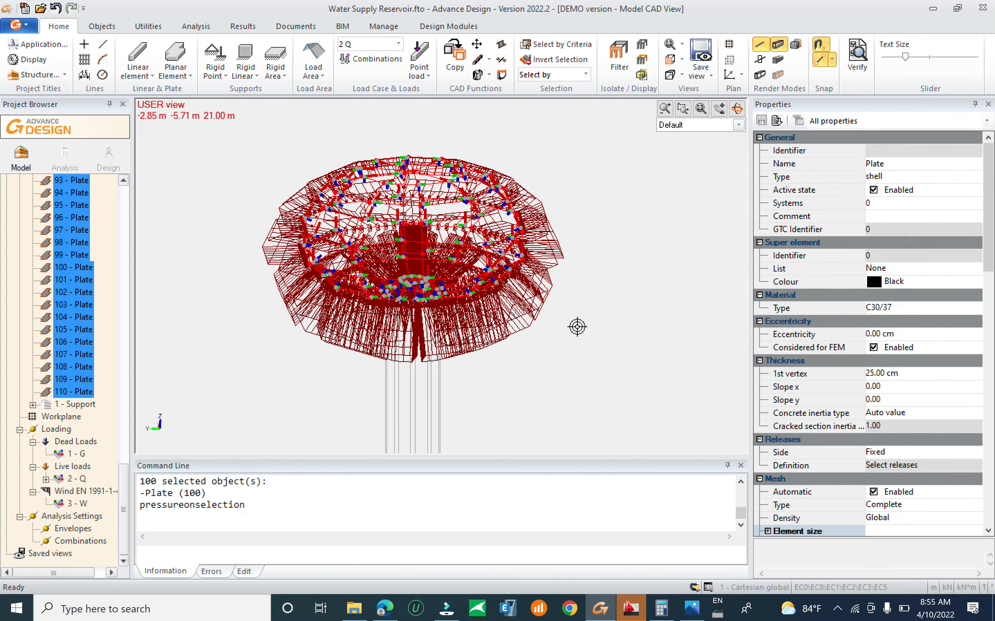
key(Escape)
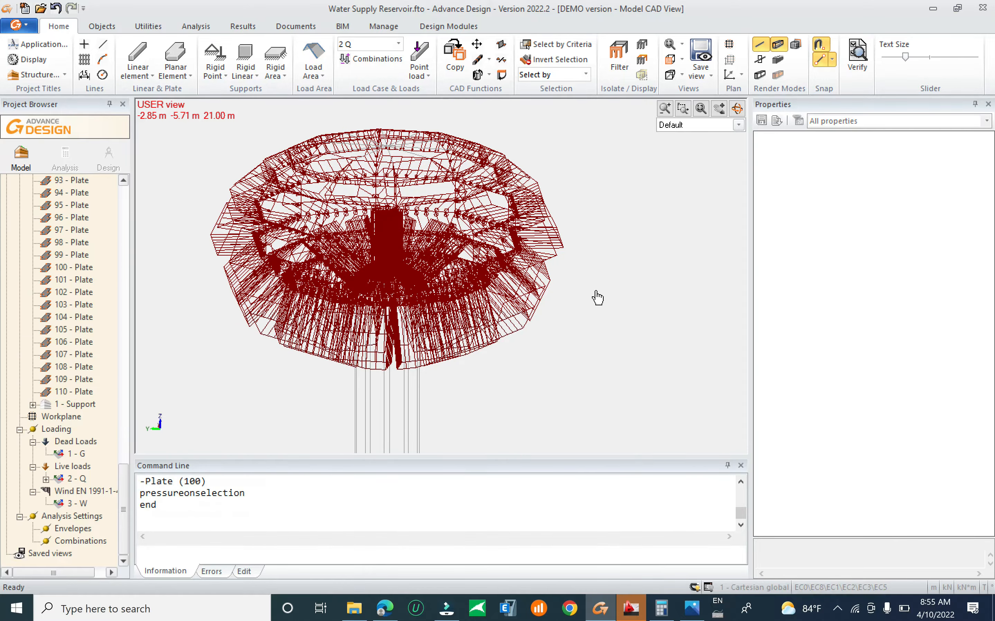
Step: Switch from the live loads to wind load case 3 - W and display local axis symbols on the plates
scroll(551, 345, up, 5)
shift+middle_drag(545, 337, 527, 321)
scroll(535, 329, down, 5)
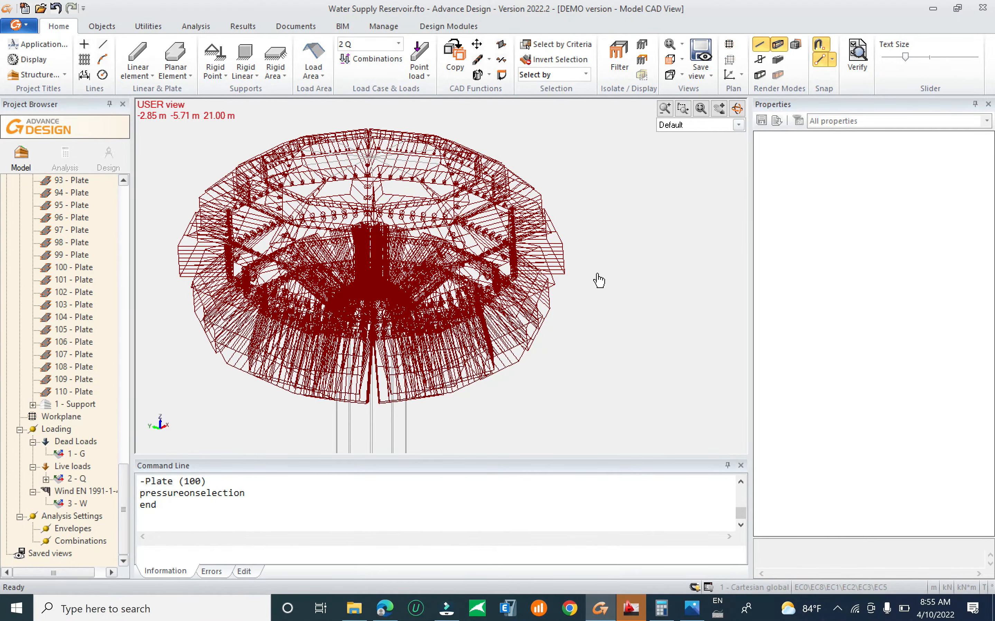
double_click(77, 477)
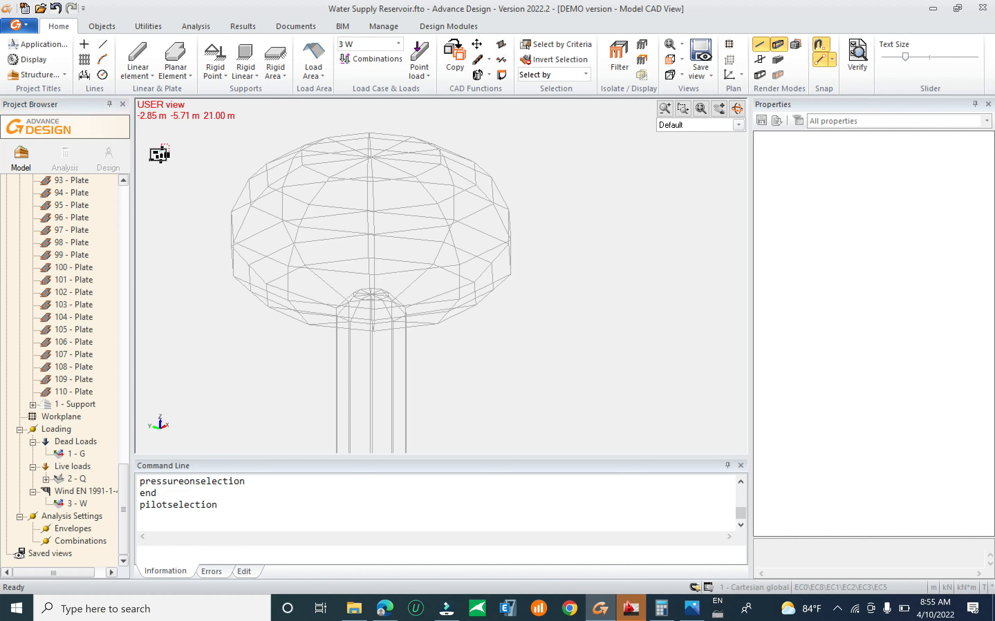
click(29, 59)
click(614, 342)
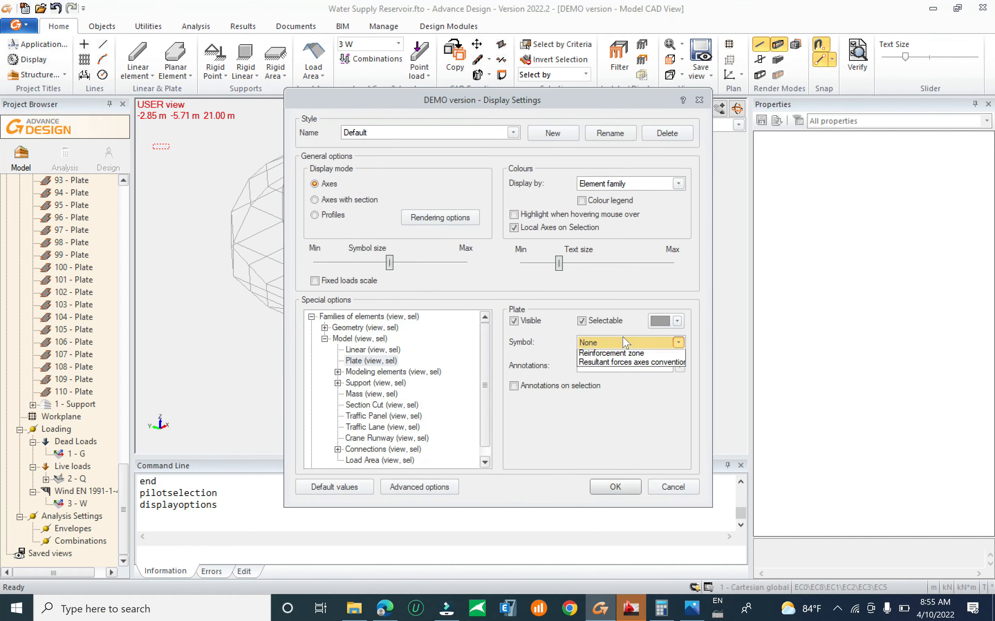
click(622, 365)
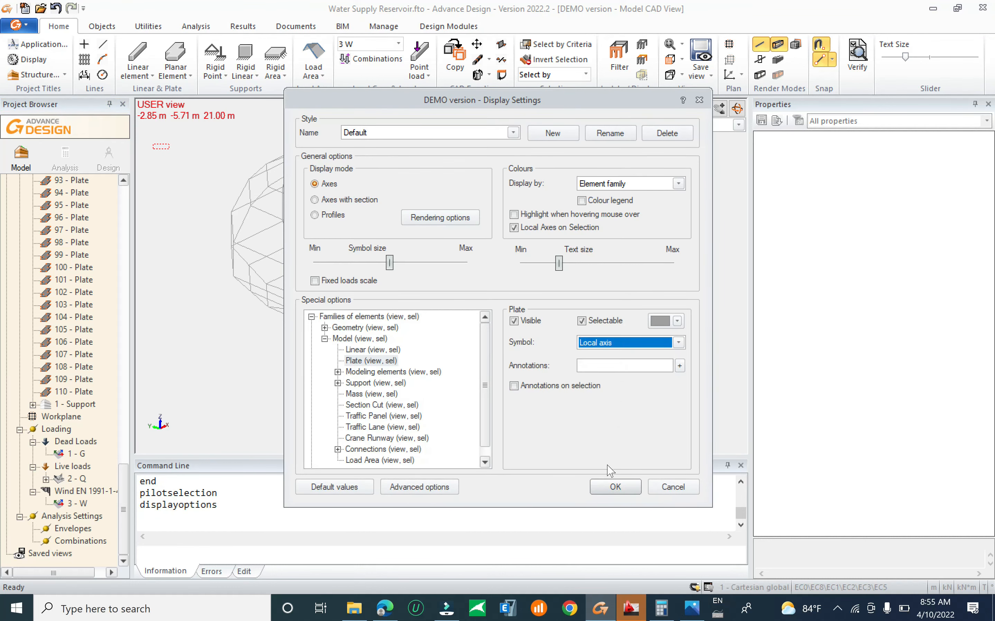
click(615, 487)
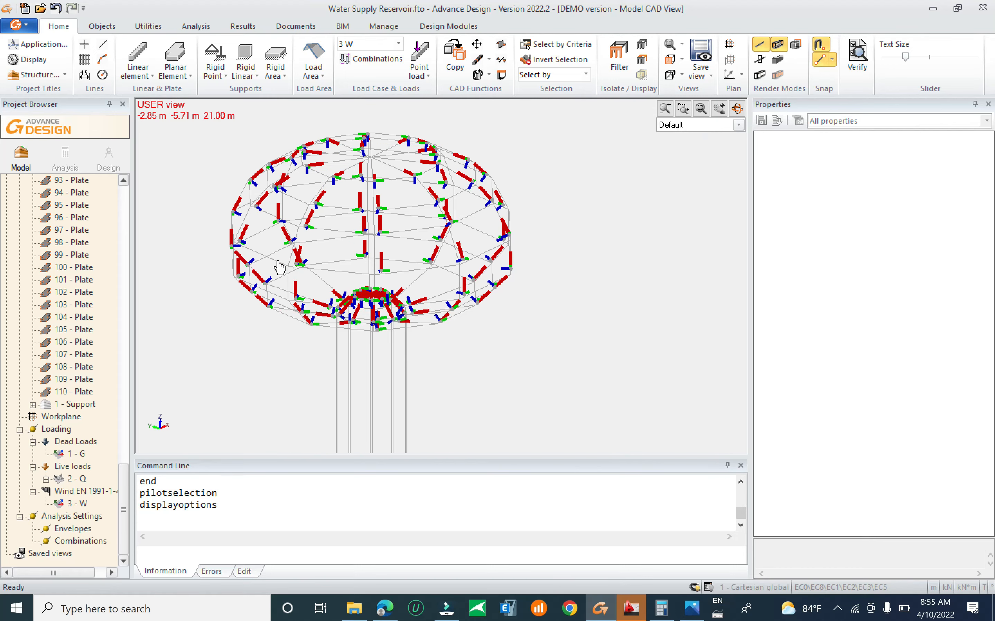
Step: Examine the plates' local axes and the properties of the first area loads in live load case 2 - Q
mouse_move(278, 267)
shift+middle_down()
mouse_move(197, 286)
mouse_move(223, 256)
mouse_move(281, 248)
mouse_move(313, 268)
mouse_move(309, 249)
mouse_move(360, 273)
mouse_move(325, 282)
mouse_move(263, 260)
shift+middle_up()
scroll(288, 239, up, 5)
scroll(273, 201, down, 2)
scroll(273, 201, down, 2)
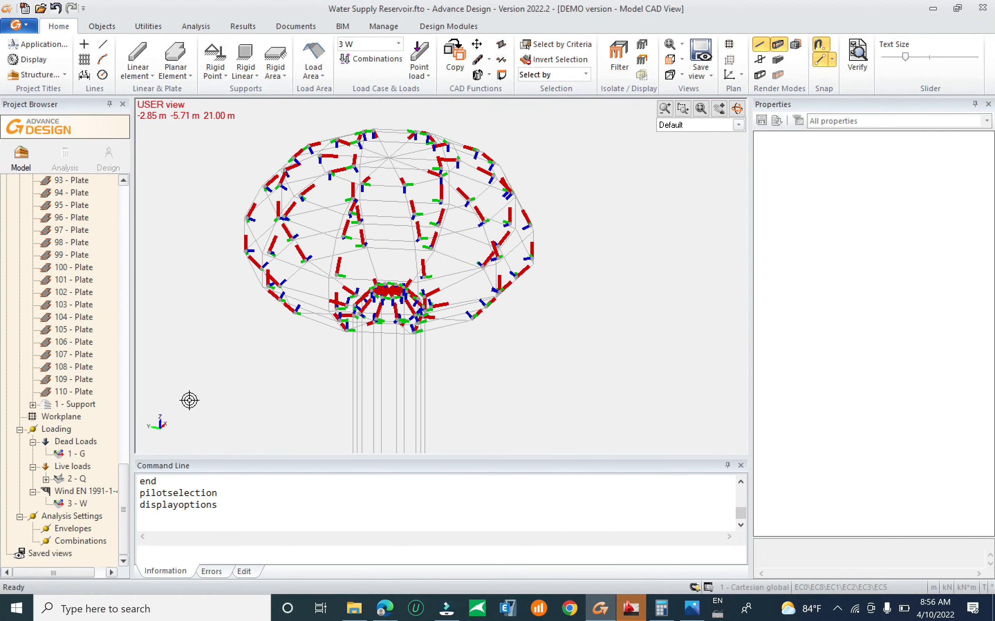
click(73, 479)
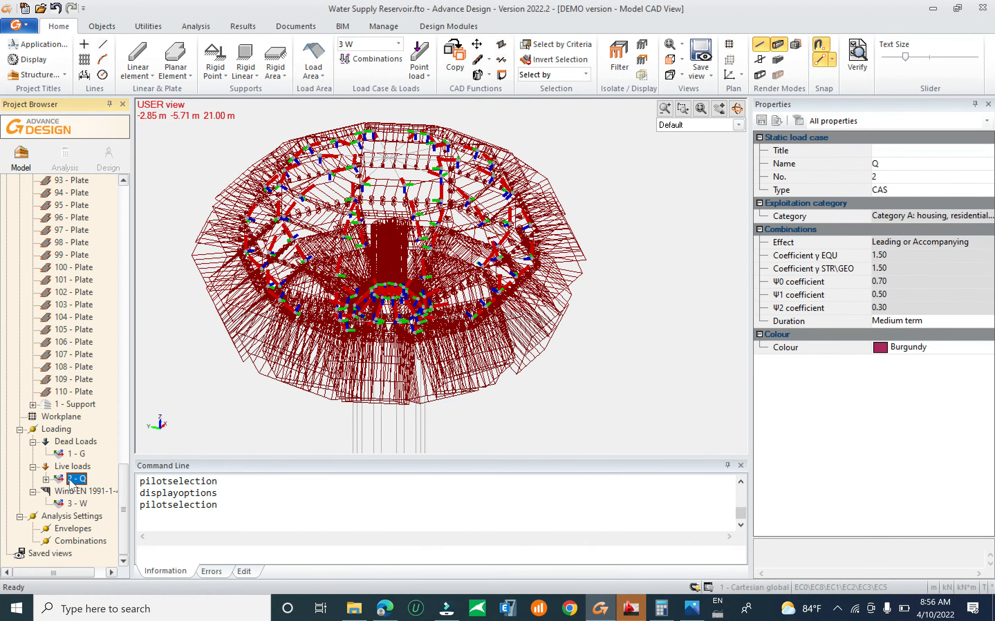
click(45, 480)
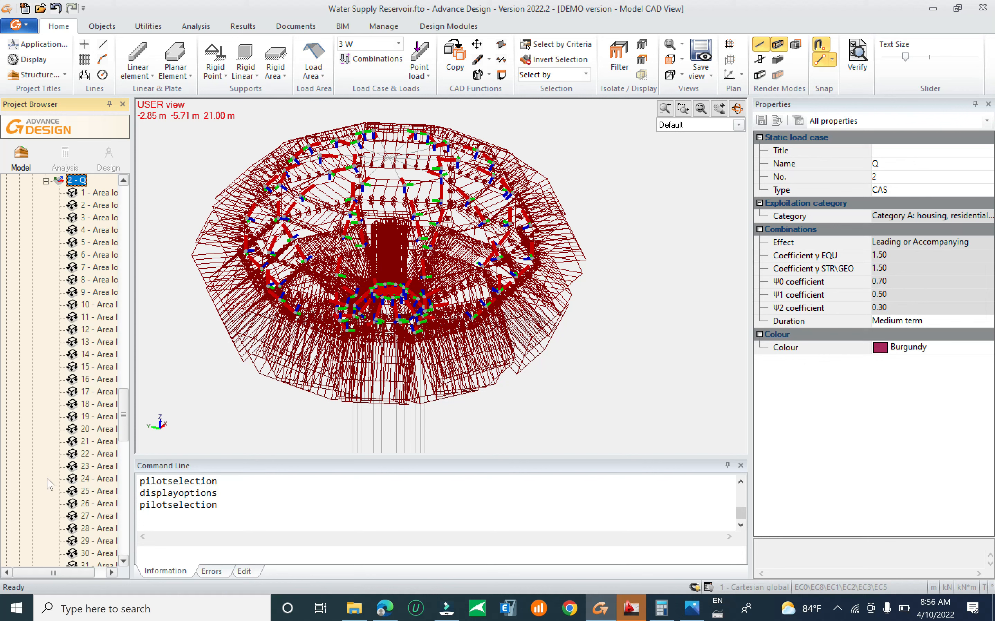
click(100, 192)
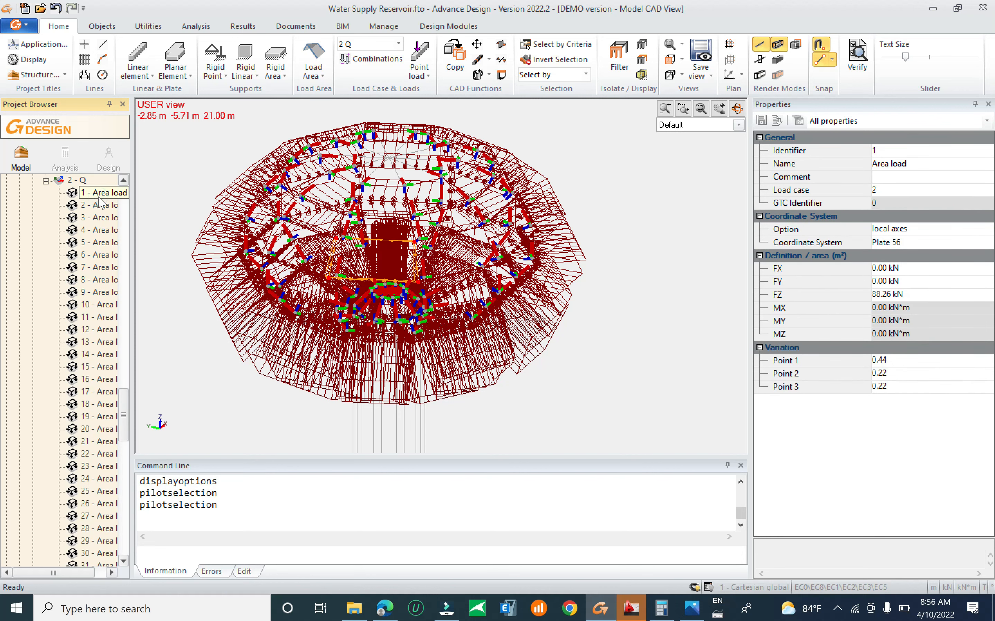
key(Down)
key(Down)
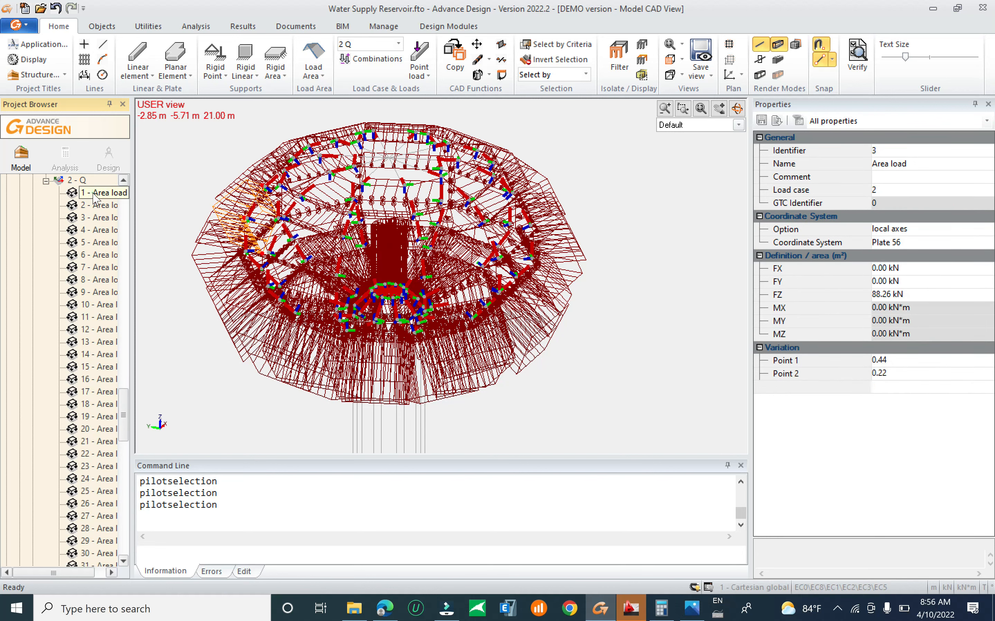
Step: Examine the FZ component of the first area load in case 2 - Q and the pressure direction around the tank
click(95, 195)
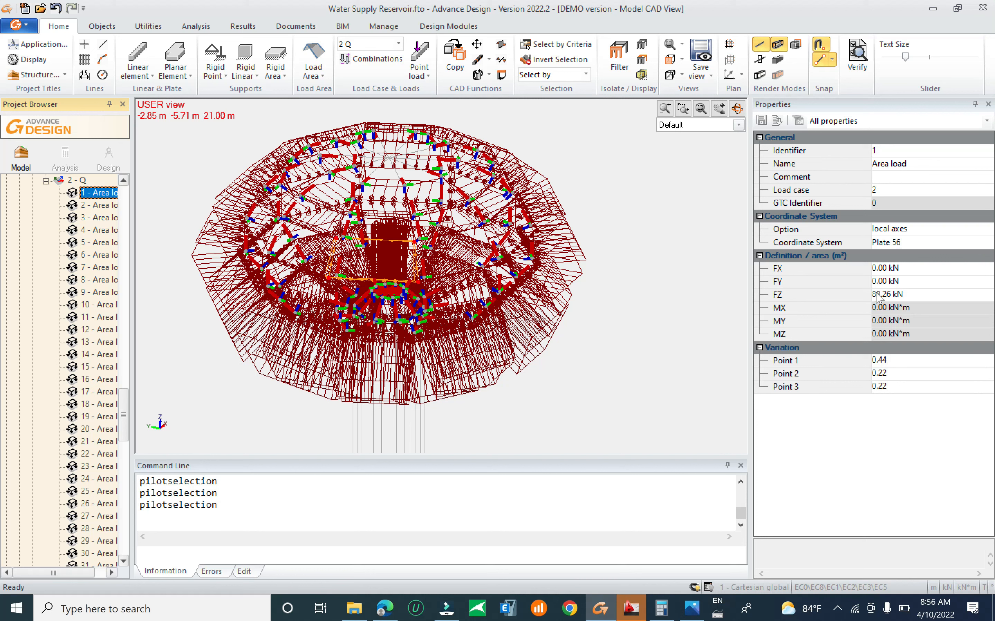
click(933, 294)
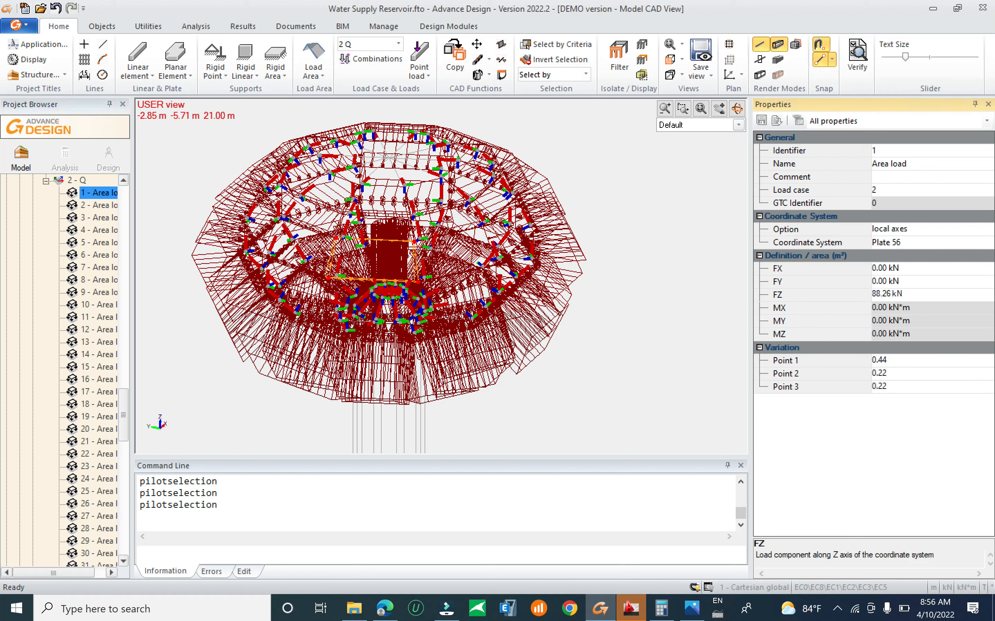
key(Escape)
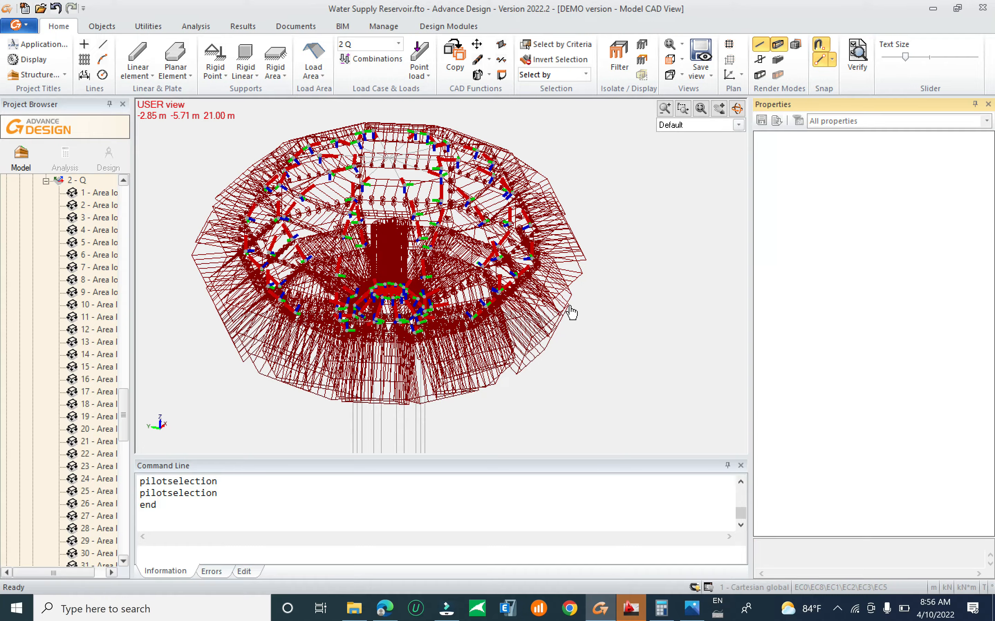
mouse_move(569, 309)
middle_down()
mouse_move(551, 256)
mouse_move(581, 262)
mouse_move(581, 306)
mouse_move(562, 328)
mouse_move(541, 337)
mouse_move(514, 294)
mouse_move(581, 326)
middle_up()
scroll(571, 296, up, 5)
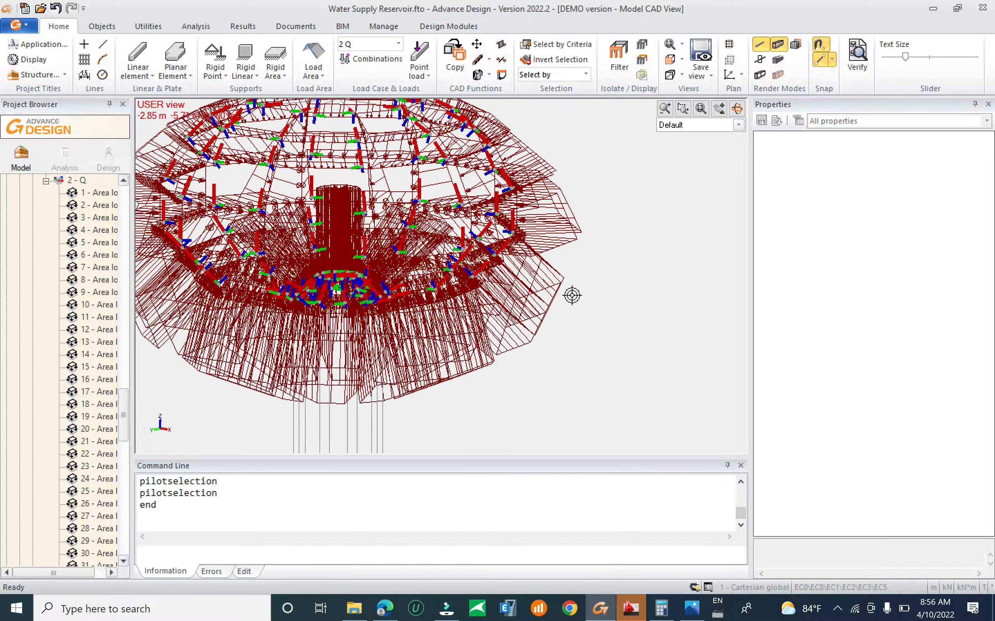
middle_drag(560, 263, 590, 292)
scroll(594, 273, down, 3)
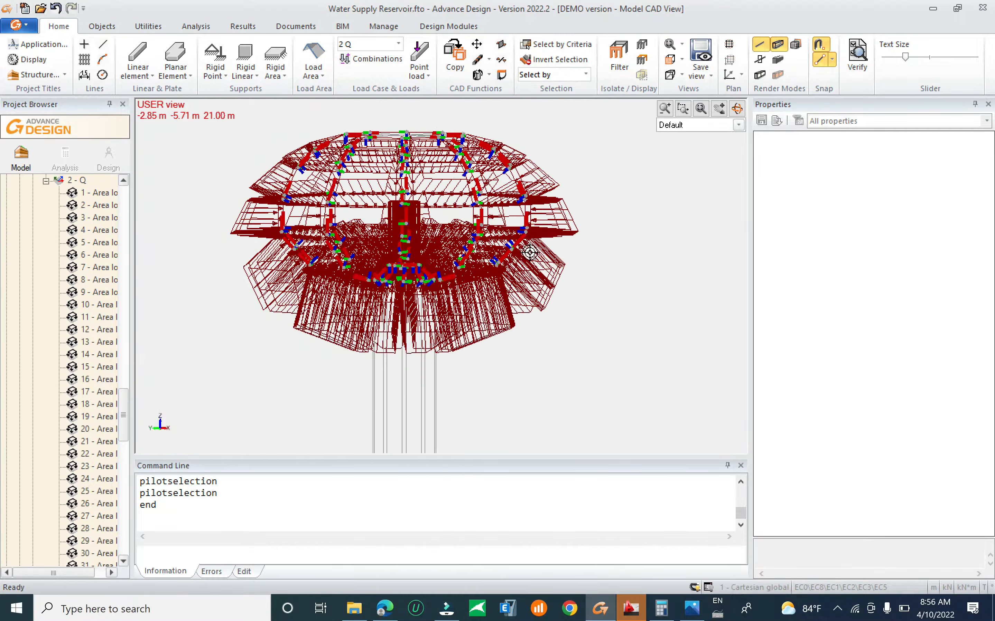
scroll(66, 384, up, 10)
scroll(65, 385, down, 2)
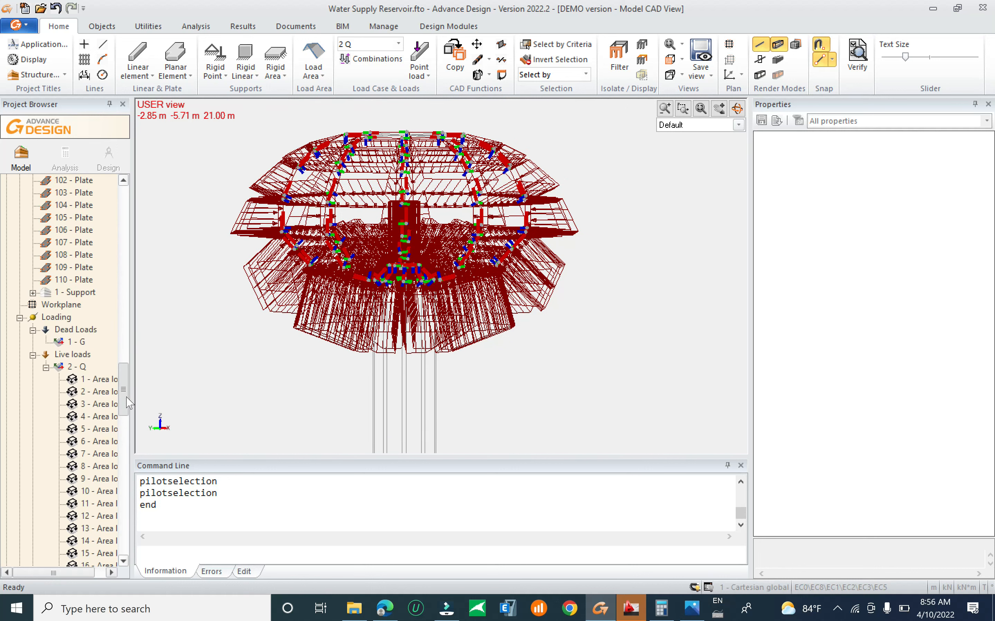
Step: Select all 90 area loads in live load case 2 - Q and set their FZ to -88.26 kN
click(46, 368)
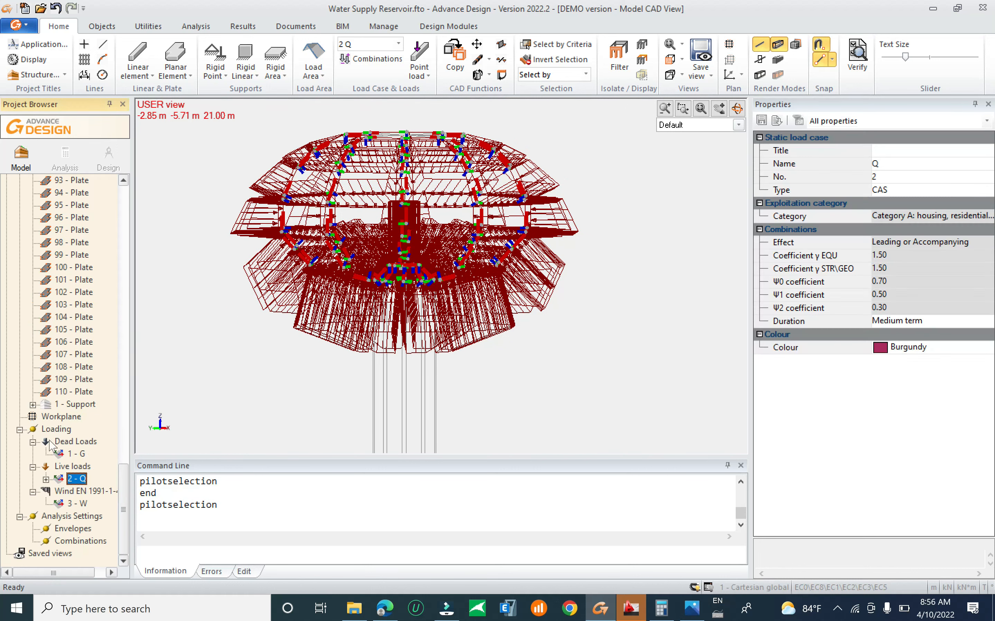
click(45, 480)
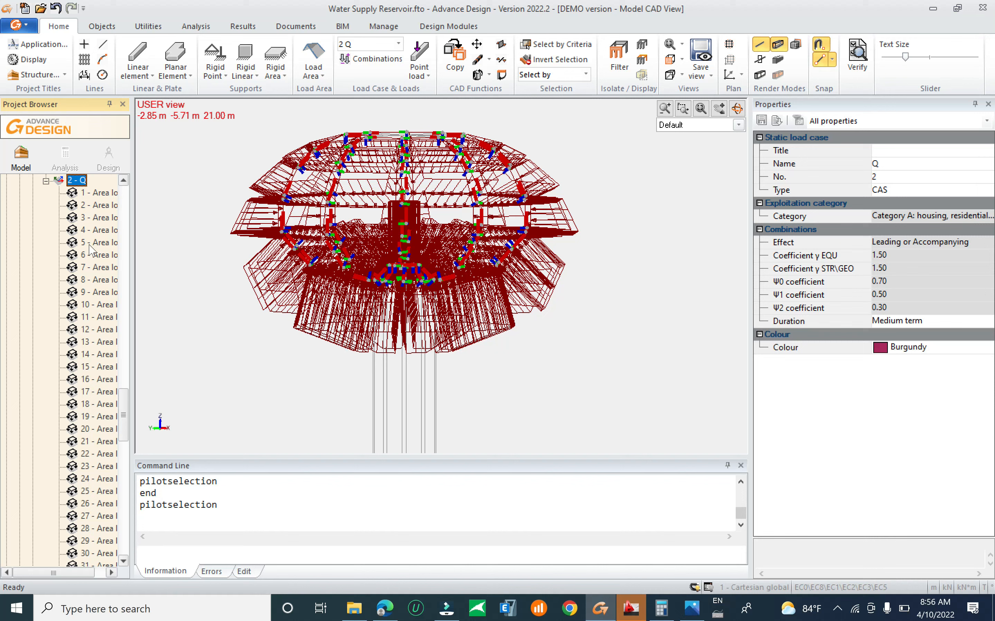
click(88, 193)
drag(123, 415, 124, 528)
shift+click(100, 478)
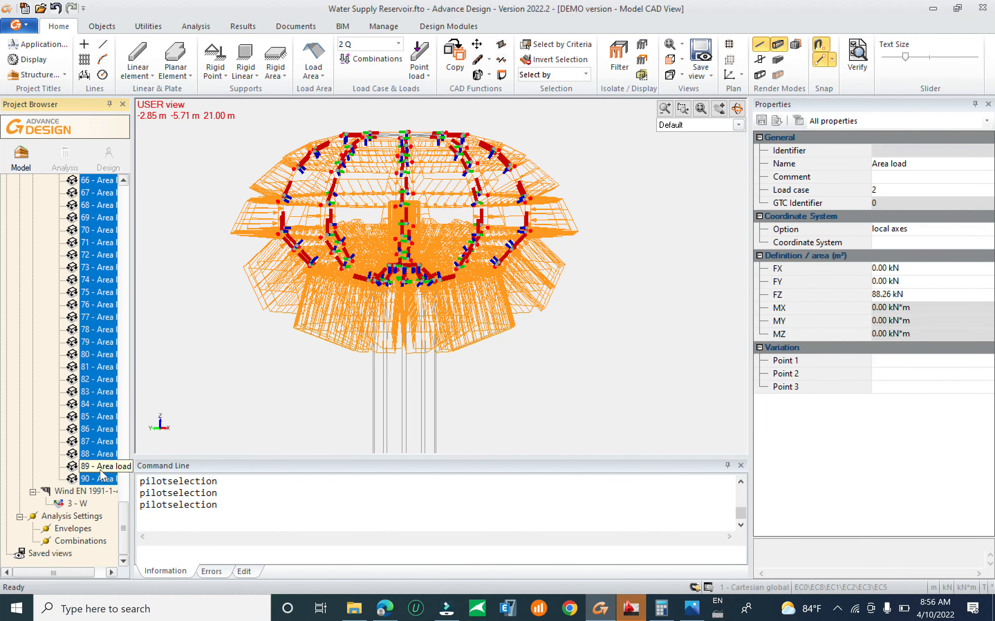
right_click(95, 400)
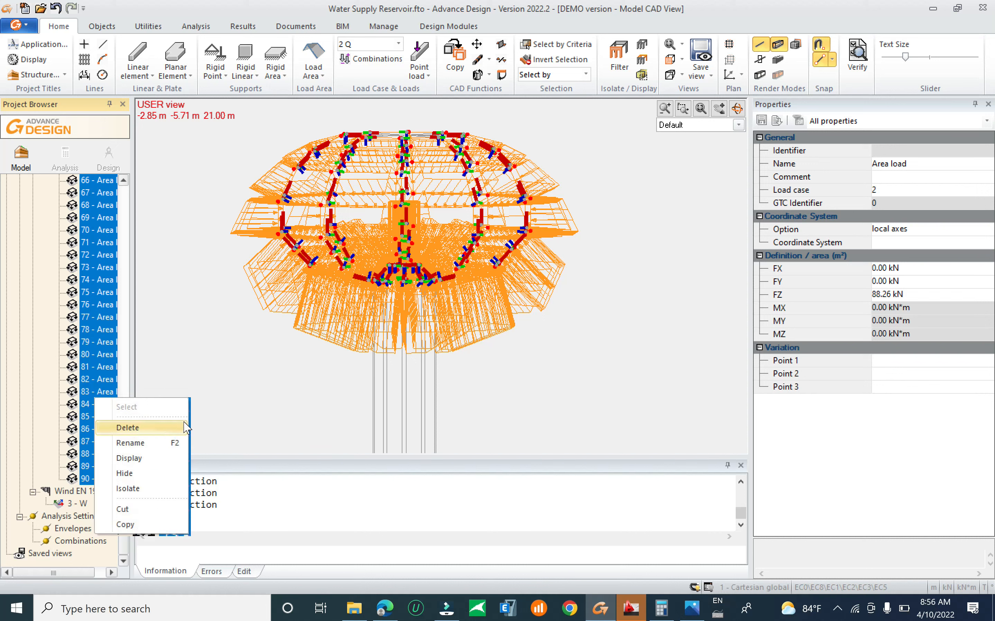
click(939, 295)
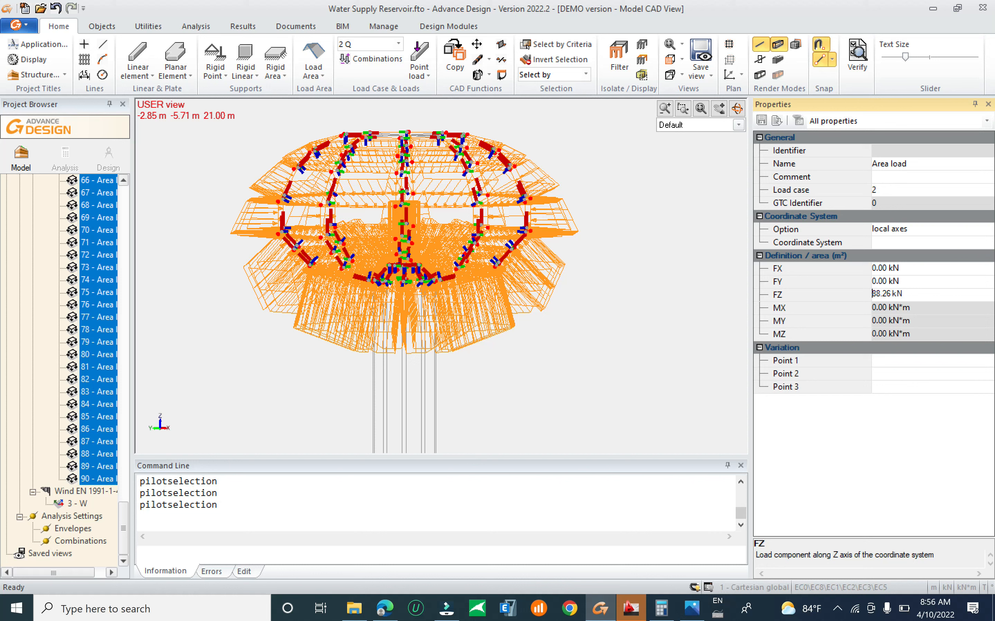
text(-)
key(Return)
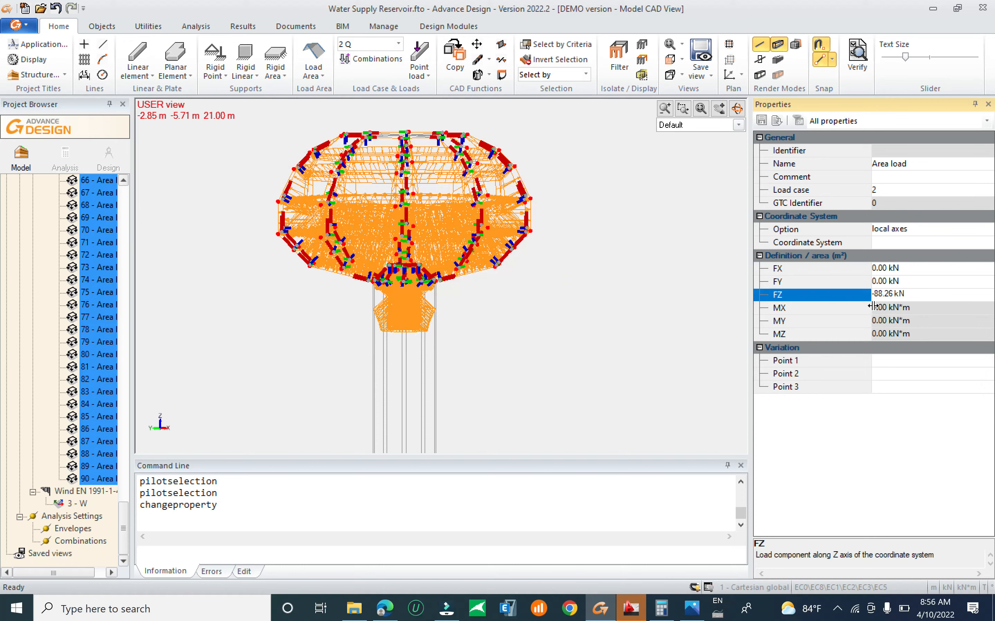
key(Escape)
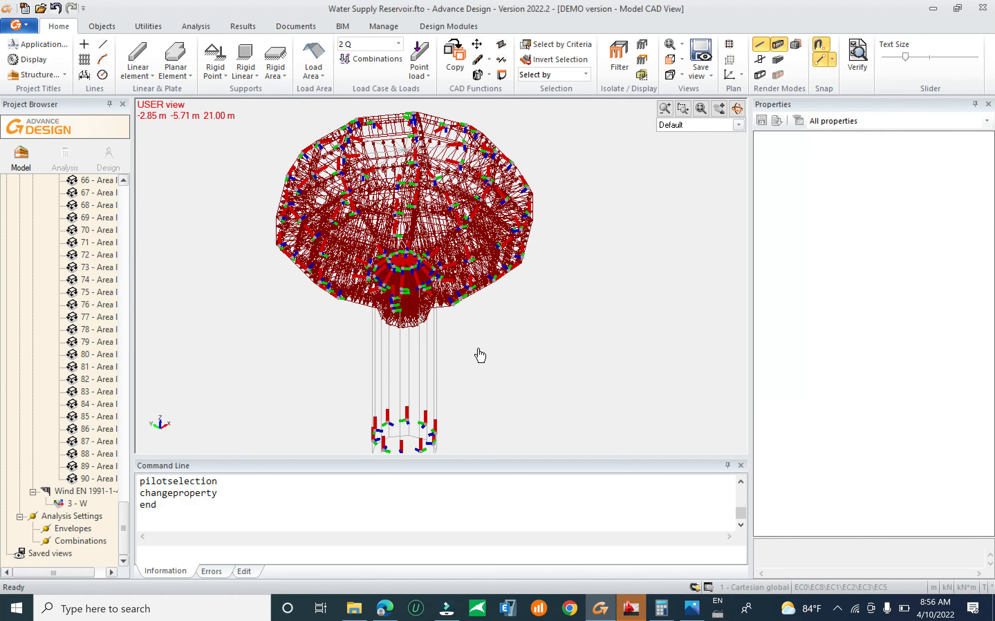
Step: Auto-scale the displayed area loads on the tank
scroll(485, 302, up, 3)
middle_drag(493, 288, 584, 268)
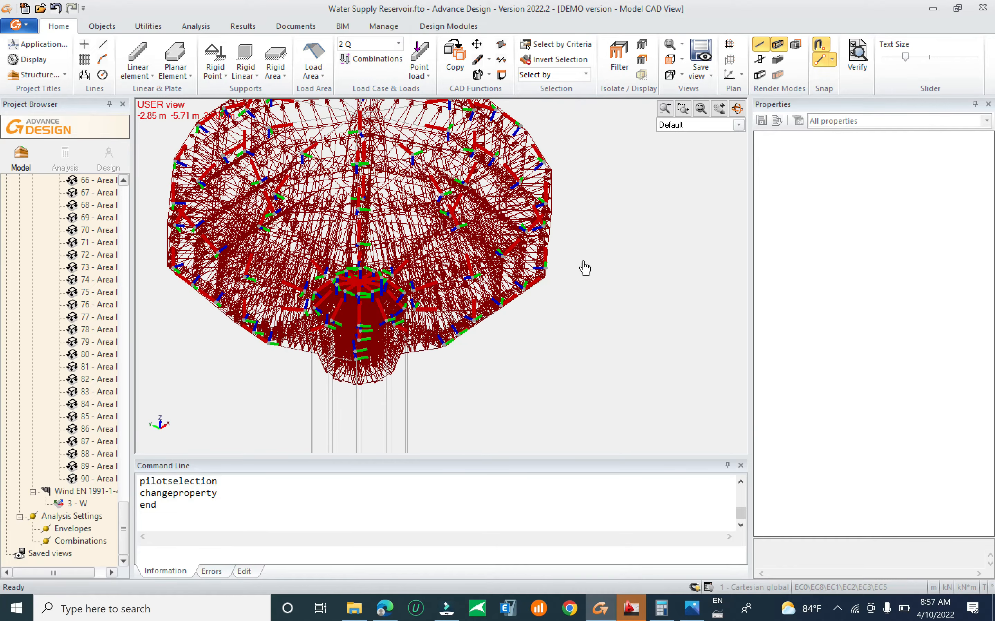
right_click(624, 217)
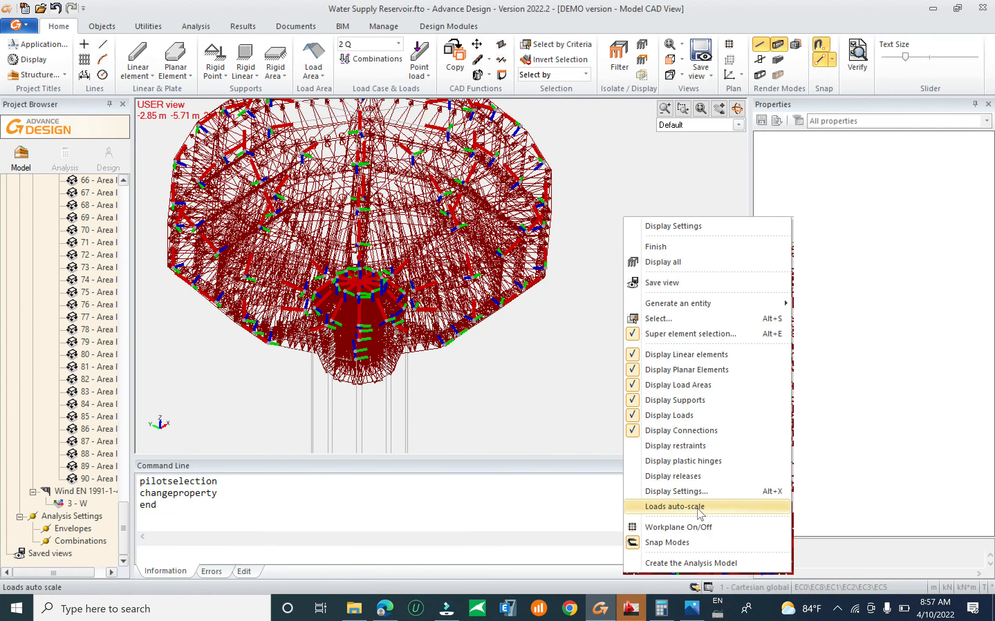
click(674, 506)
middle_drag(532, 338, 530, 313)
scroll(497, 185, up, 4)
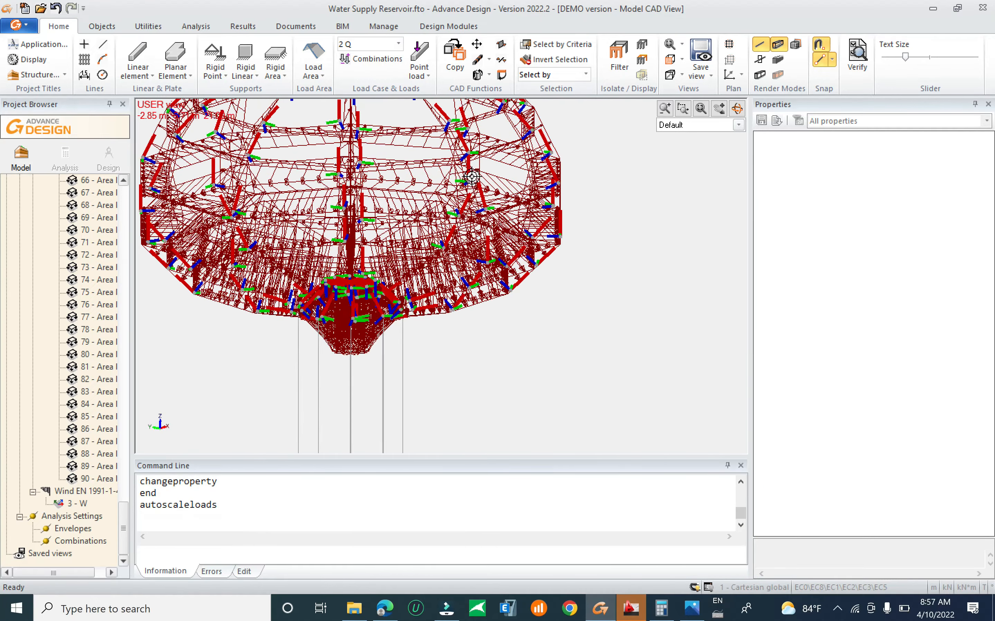
Step: Select the ten vertical shaft plates below the tank and hide them
middle_drag(497, 185, 461, 275)
shift+middle_drag(543, 351, 553, 373)
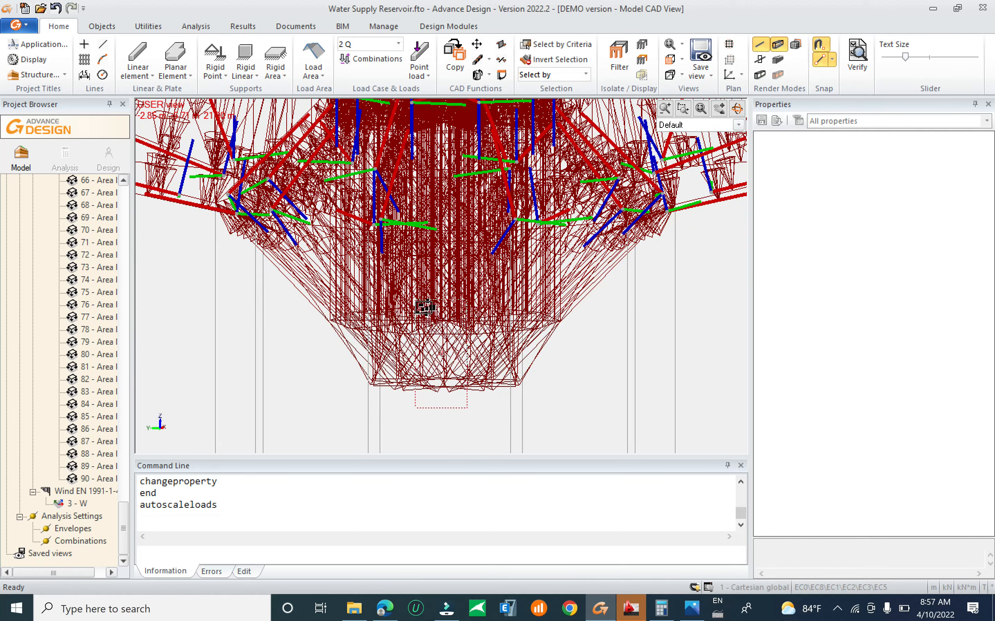
scroll(518, 300, down, 3)
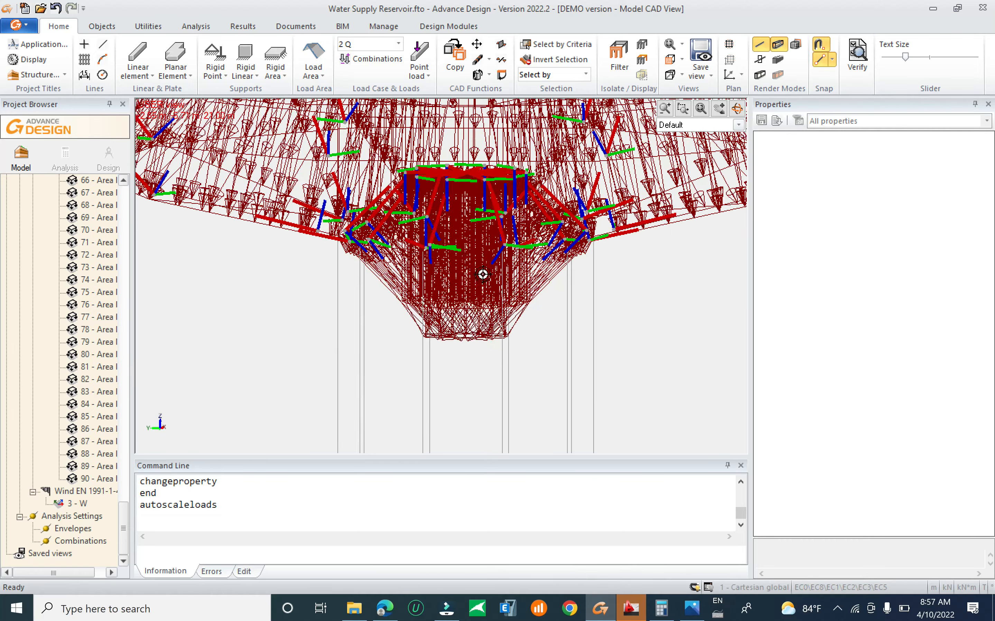
drag(584, 327, 315, 377)
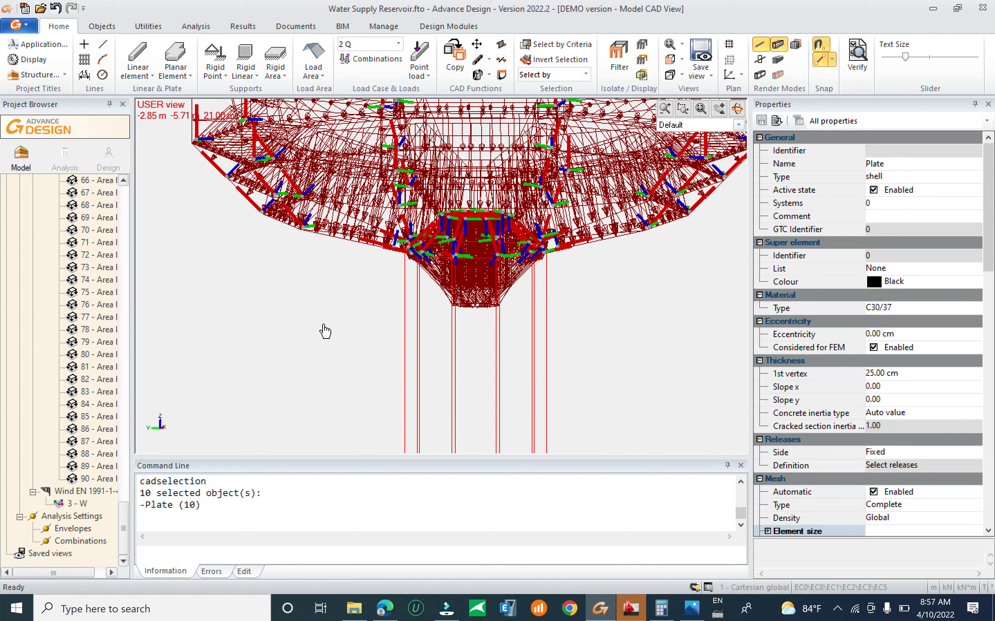
drag(123, 528, 124, 197)
key(Escape)
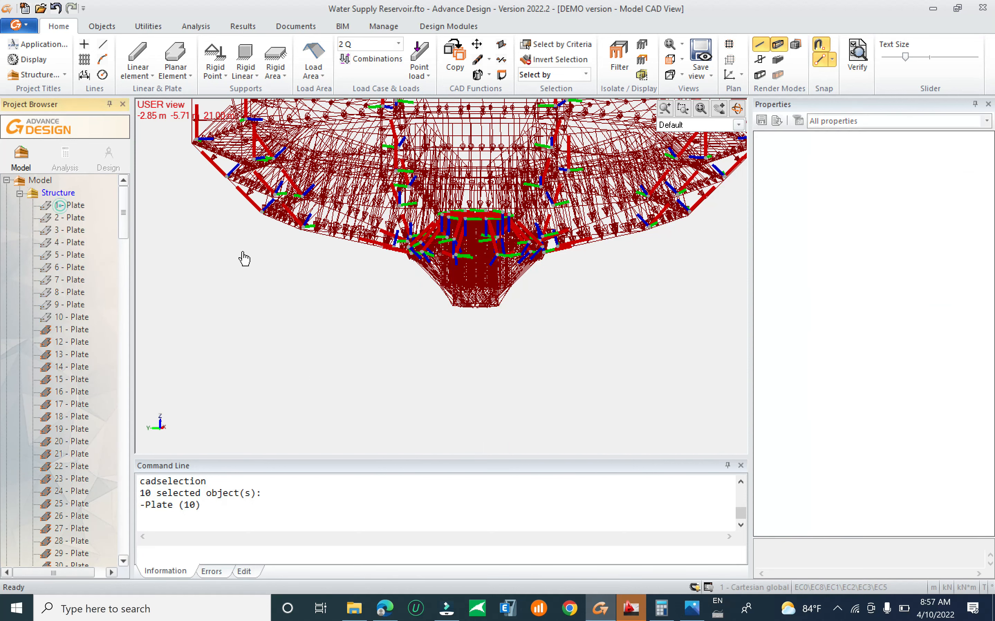
Step: Select the 20 area loads on the tank's central bottom cone and cylinder and set their FZ to 88.26 kN
drag(537, 326, 416, 270)
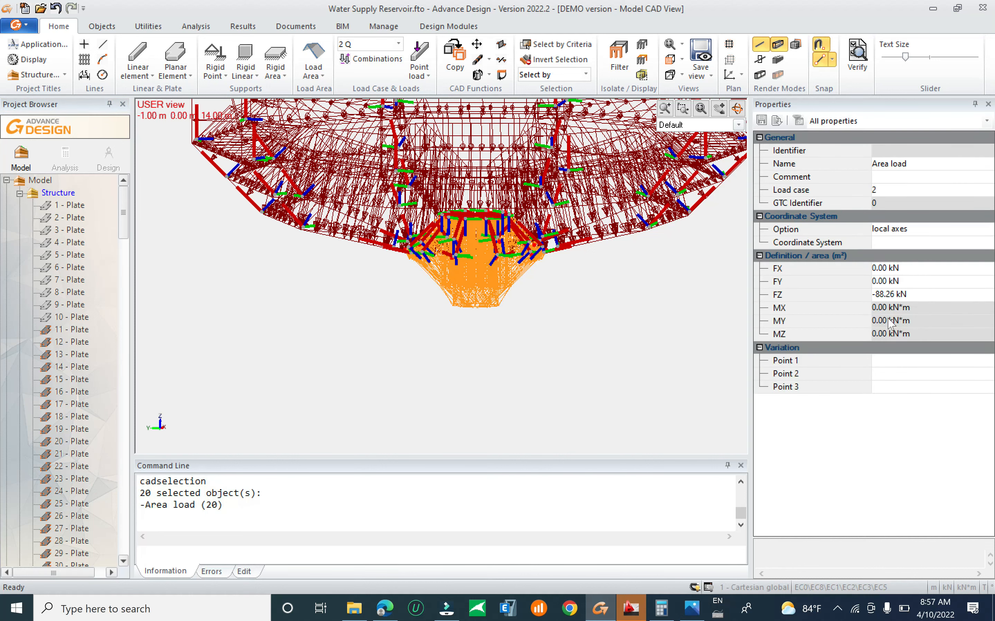
click(904, 294)
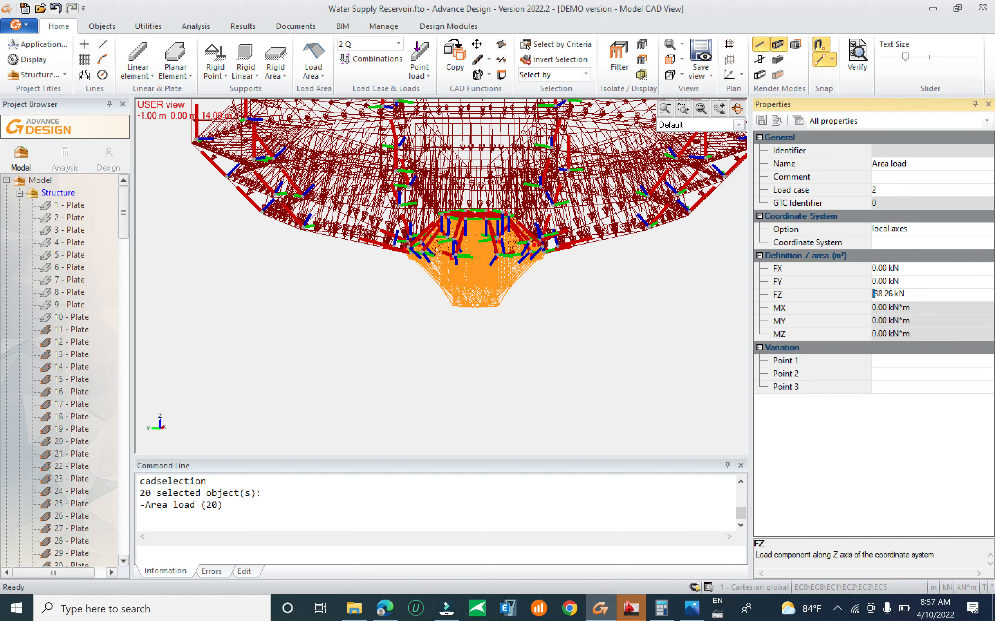
click(836, 296)
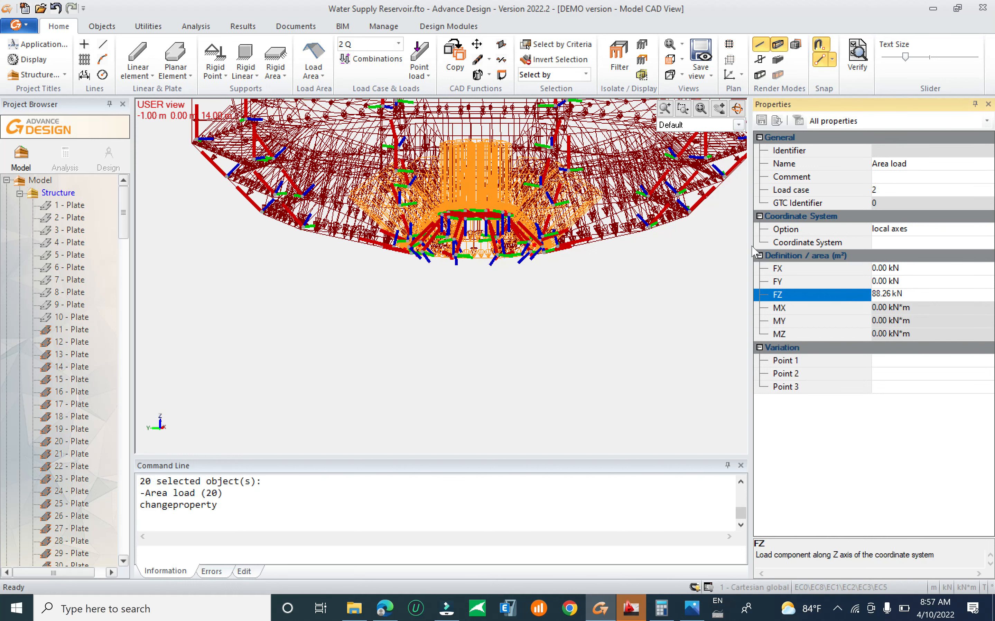
key(Escape)
Step: Inspect the load directions on the tank walls and bottom, including the properties of an upper wall area load
middle_drag(524, 288, 533, 313)
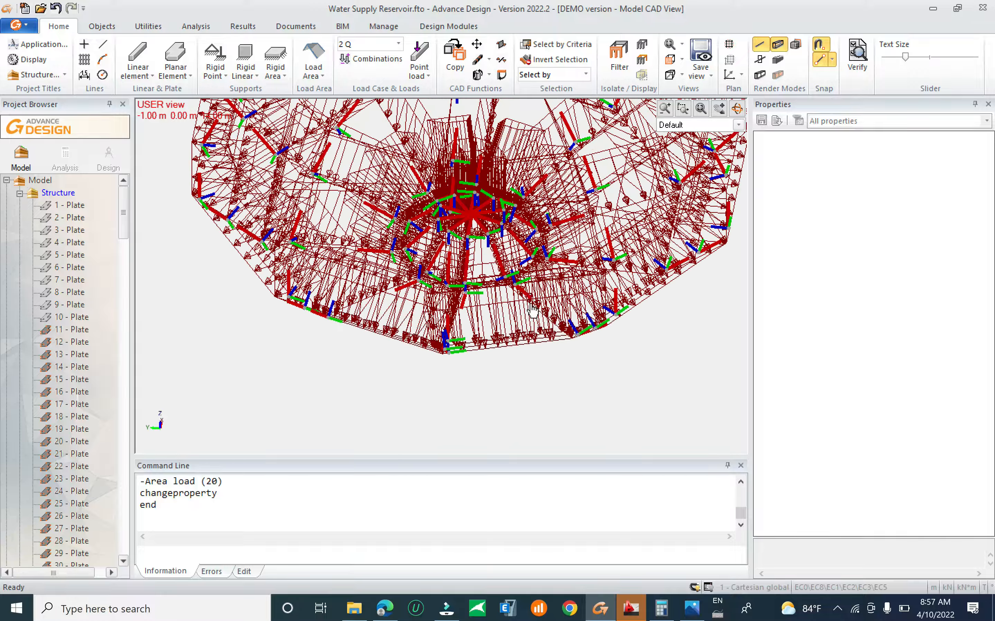
middle_drag(423, 334, 452, 332)
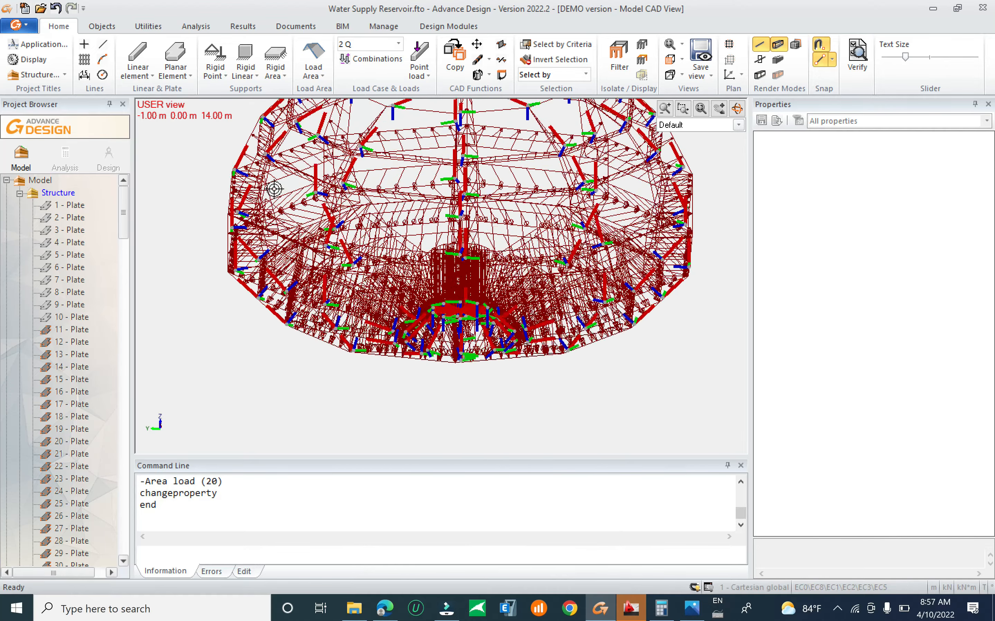
scroll(274, 189, up, 2)
middle_drag(319, 219, 432, 217)
scroll(320, 290, down, 2)
scroll(255, 226, up, 1)
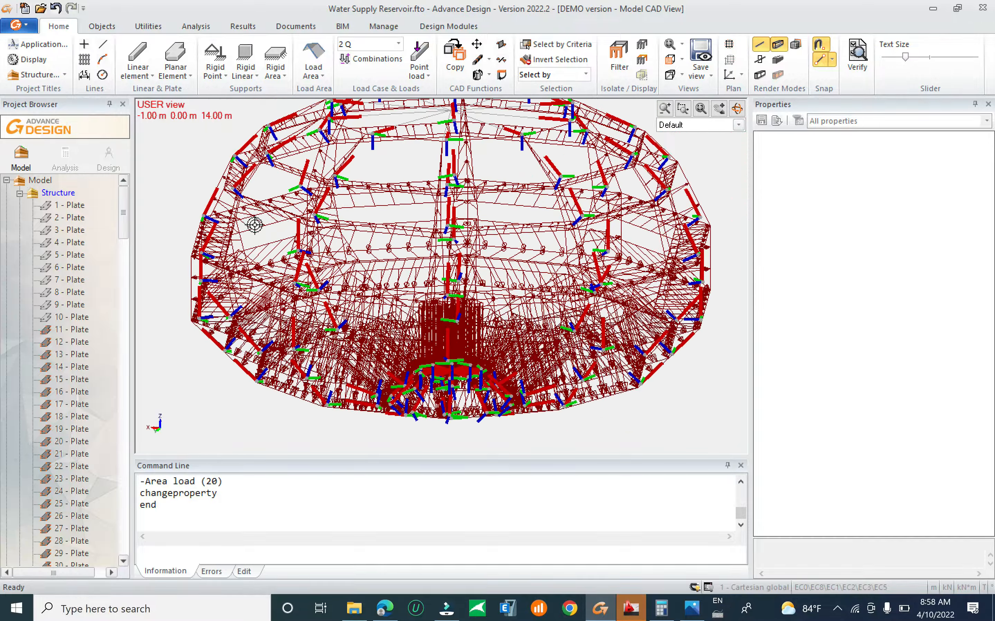
click(256, 230)
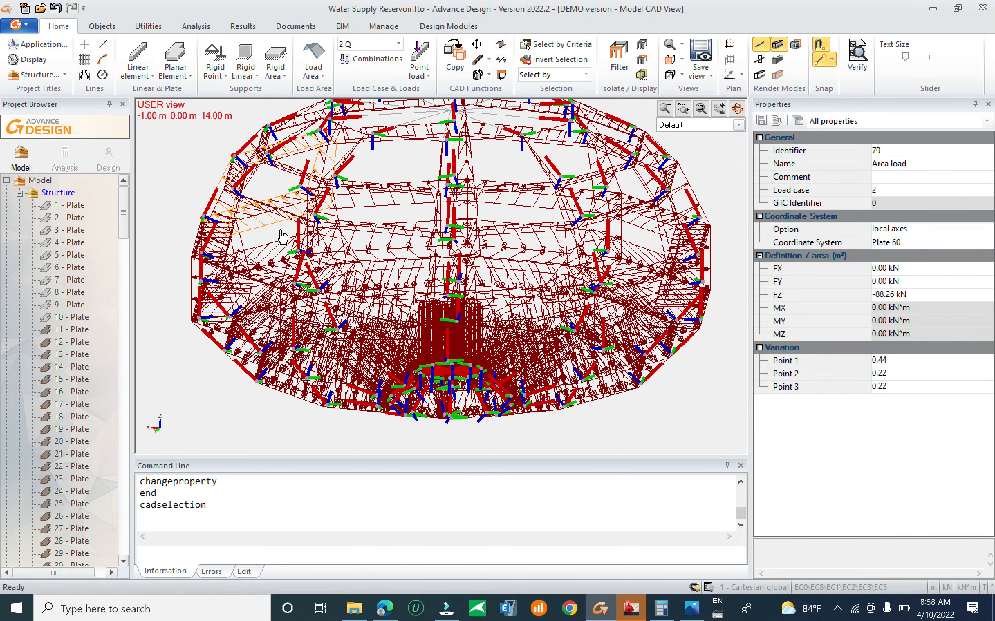
middle_drag(291, 242, 311, 226)
scroll(311, 226, down, 5)
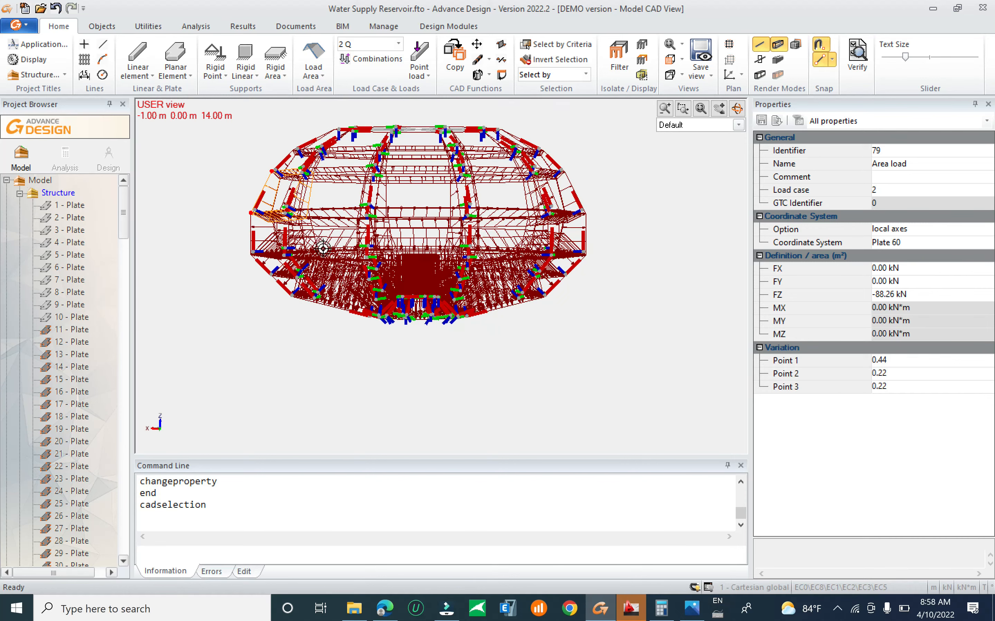
key(Escape)
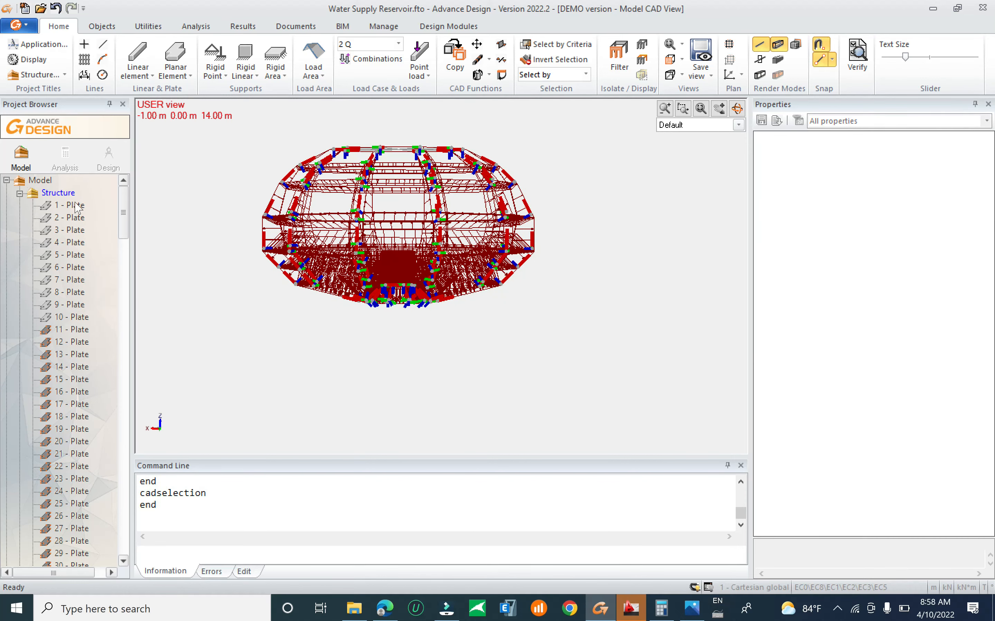
Step: Review the area loads listed under case 2 - Q, the first load's properties and the arrows on the tank bottom
drag(125, 212, 124, 392)
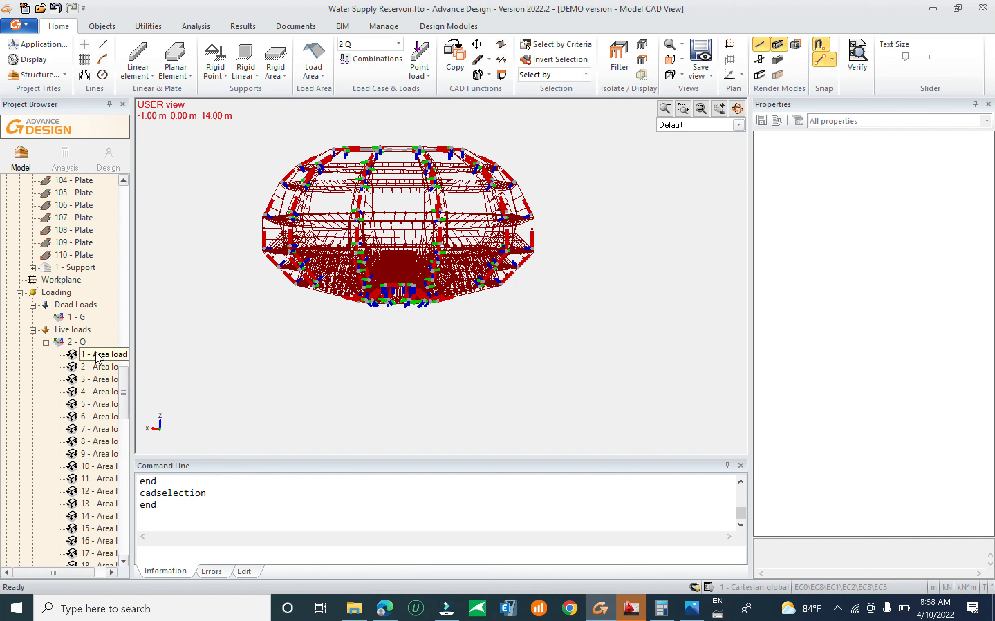
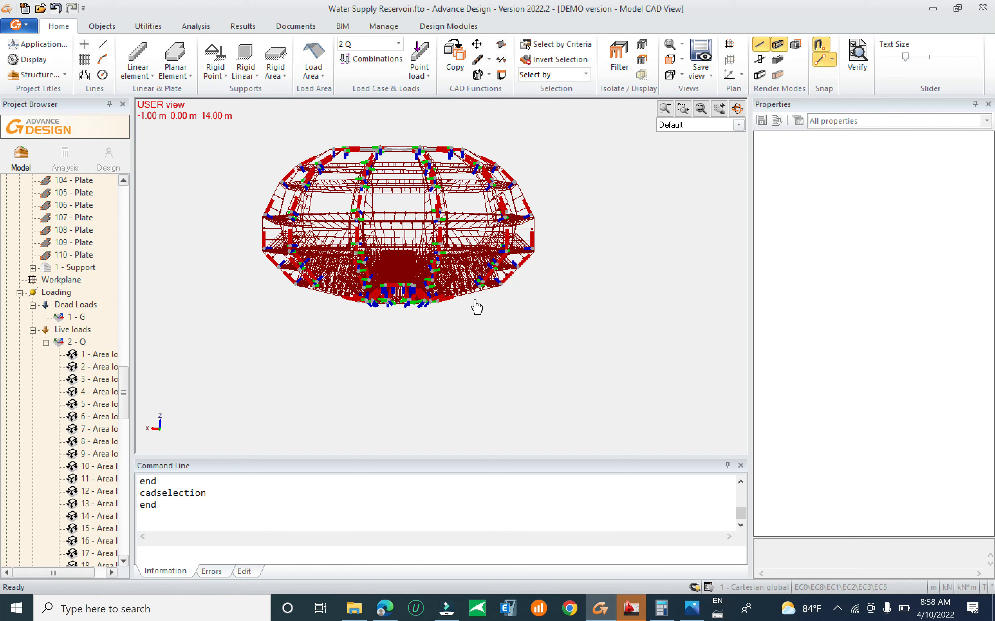
click(99, 355)
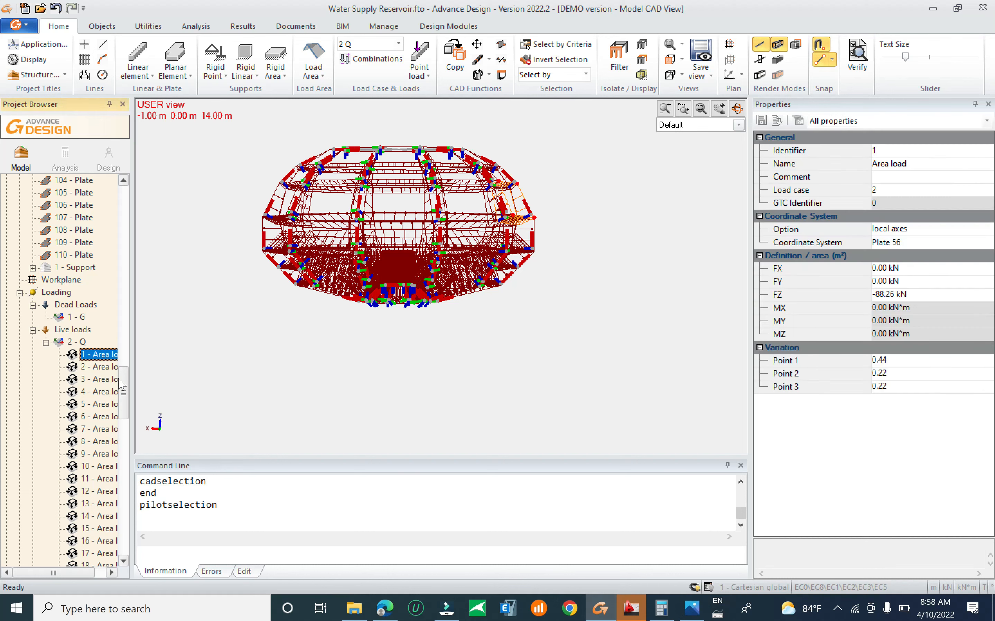
drag(123, 397, 132, 489)
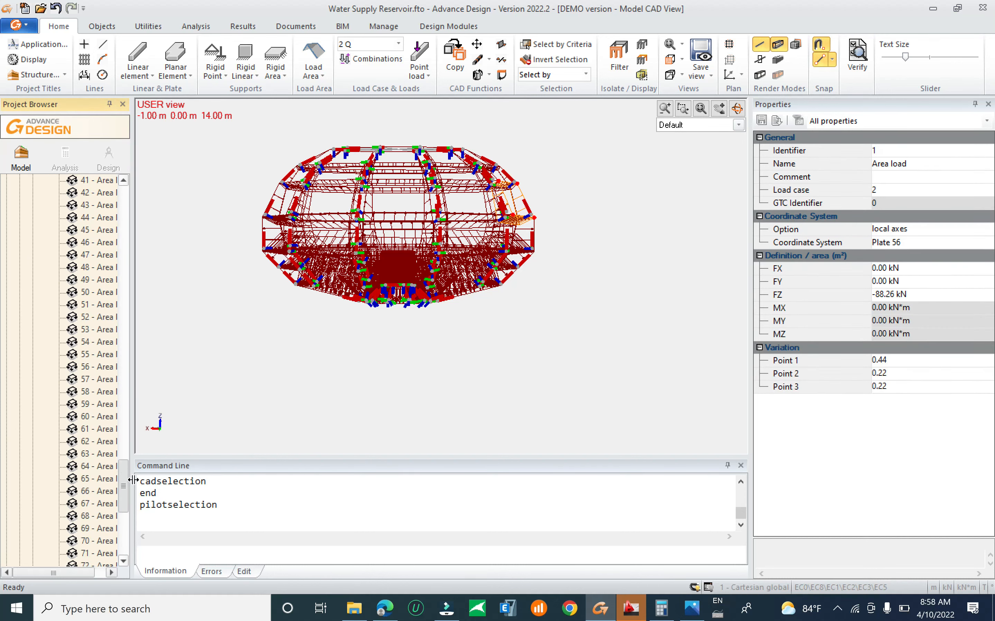
scroll(396, 283, up, 3)
shift+middle_drag(418, 328, 404, 304)
shift+middle_drag(445, 356, 406, 362)
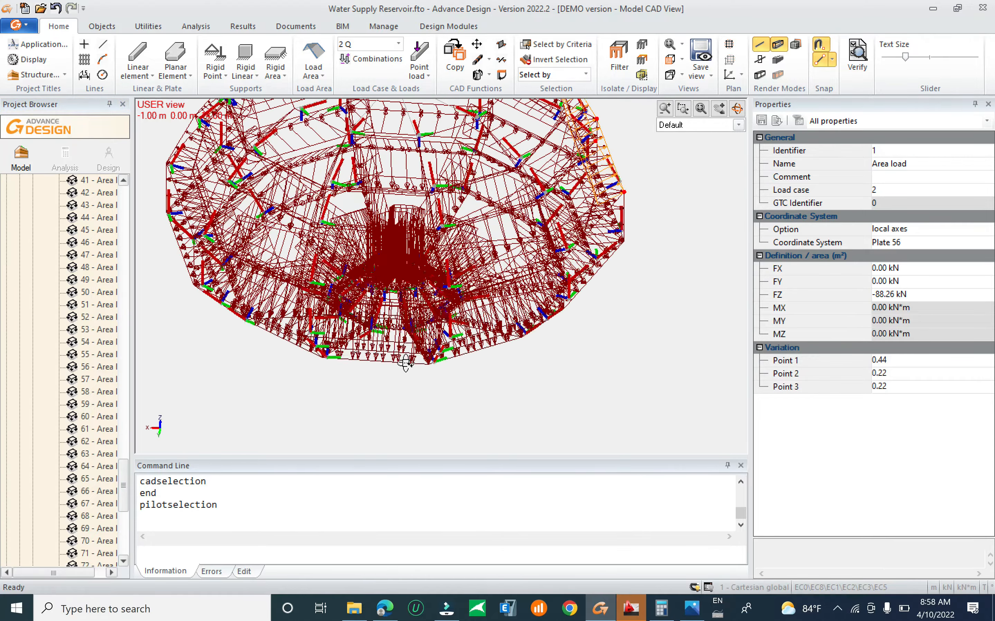
drag(125, 486, 135, 376)
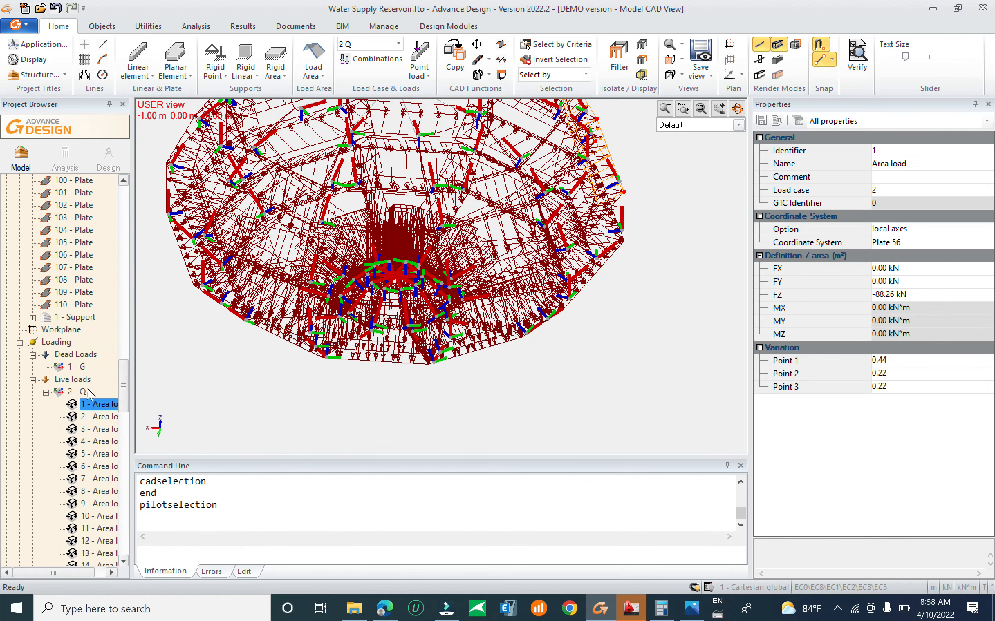
Step: Select all 90 area loads under case 2 - Q and hide them to leave only the tank plates and their local axes
scroll(95, 444, down, 20)
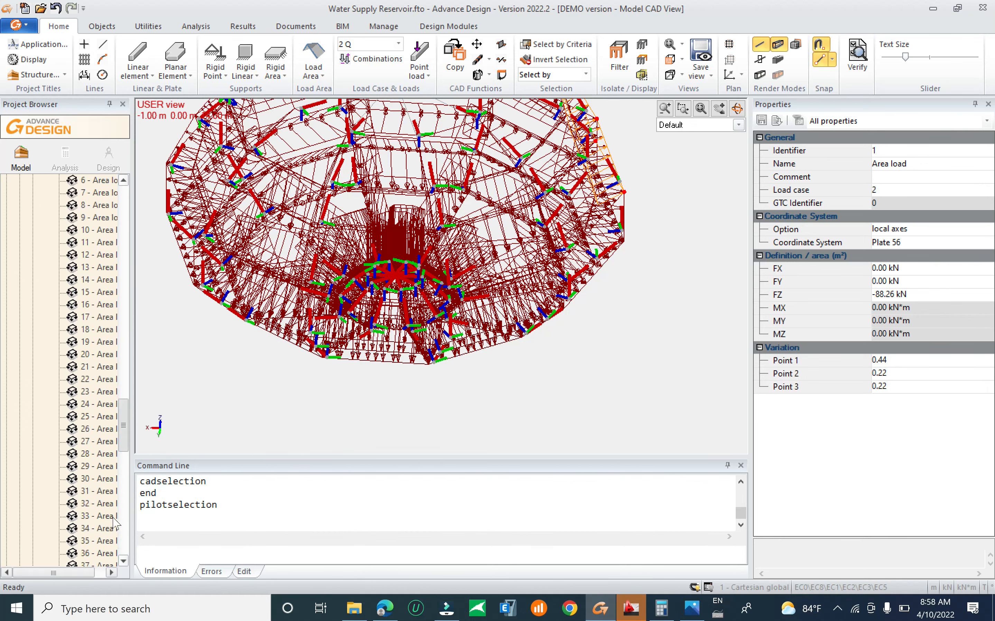
shift+click(103, 479)
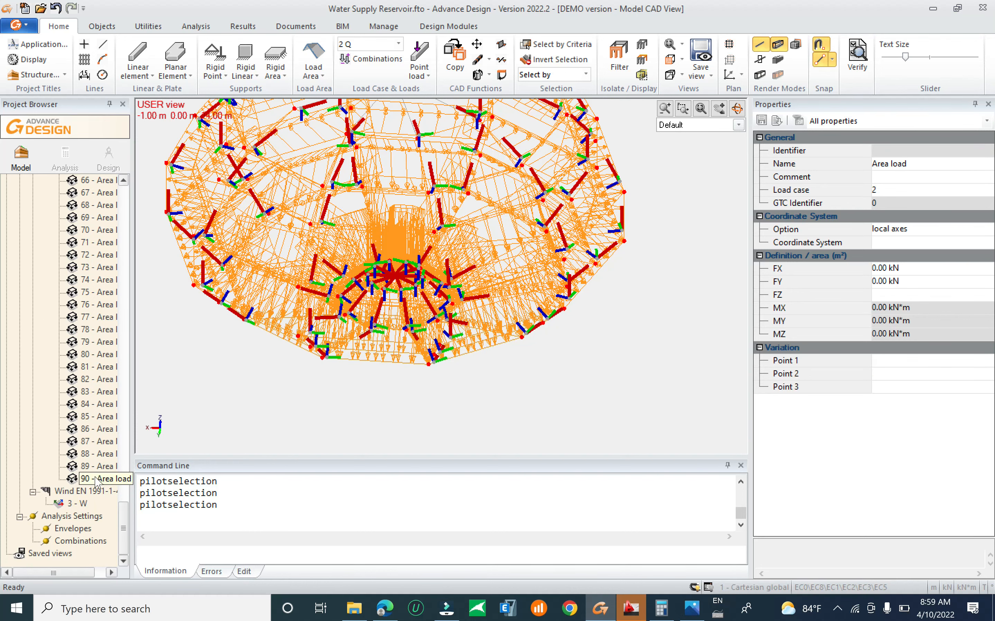
click(97, 480)
shift+middle_drag(424, 361, 393, 336)
scroll(392, 361, down, 1)
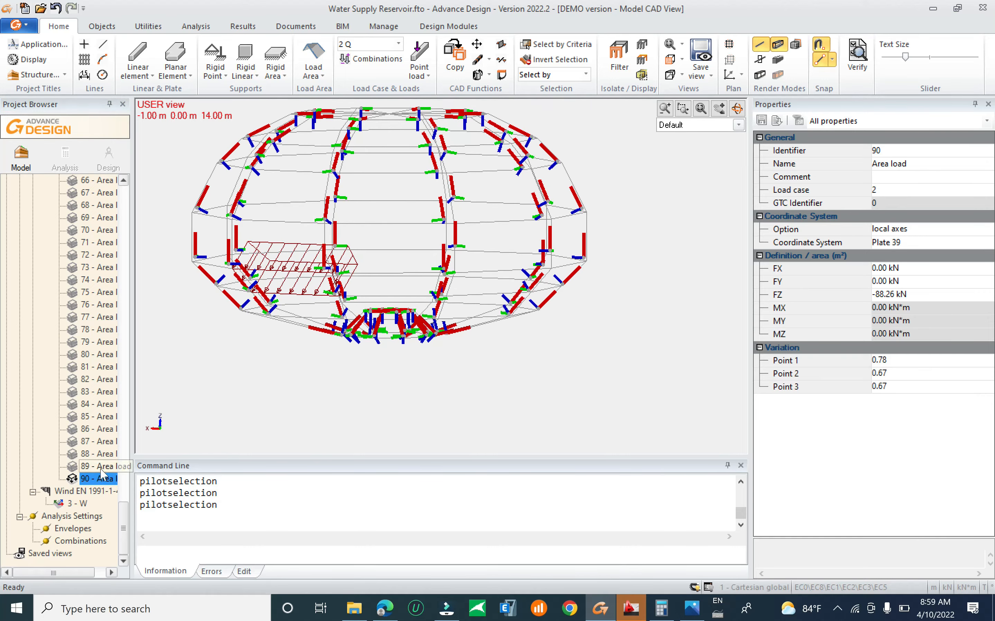
click(93, 480)
shift+middle_drag(468, 338, 434, 340)
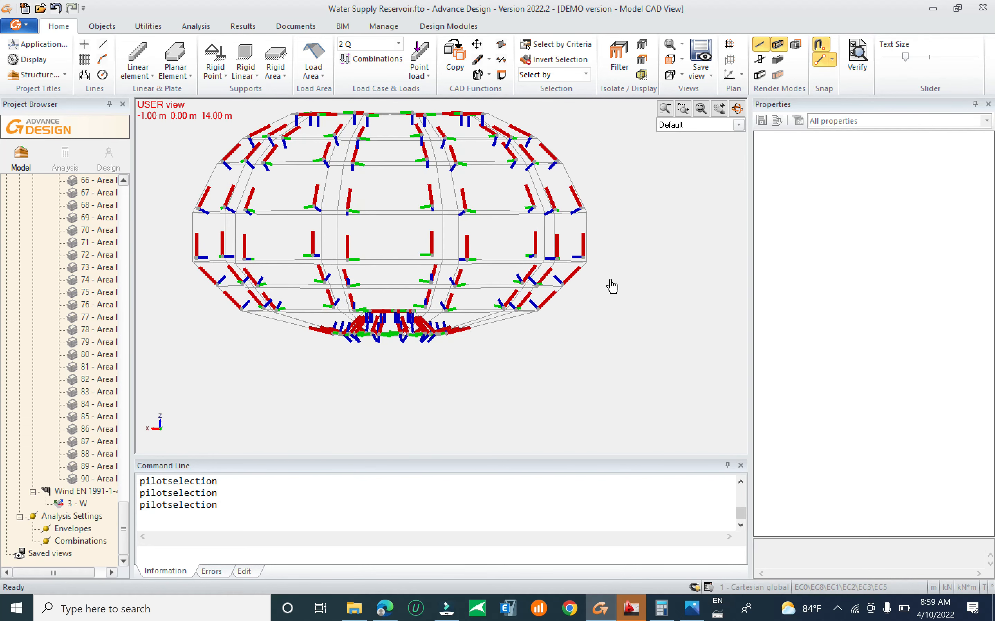
Step: Select the 29 plates forming the lower part of the tank, from the sloping lower walls down to the bottom ring
drag(632, 285, 198, 297)
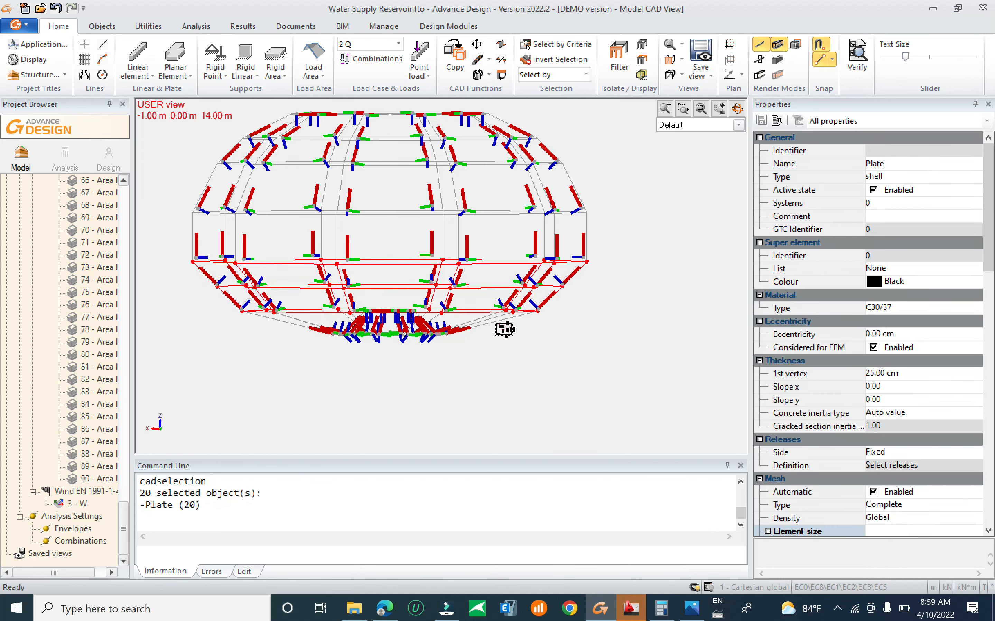
drag(505, 330, 478, 325)
scroll(444, 320, up, 2)
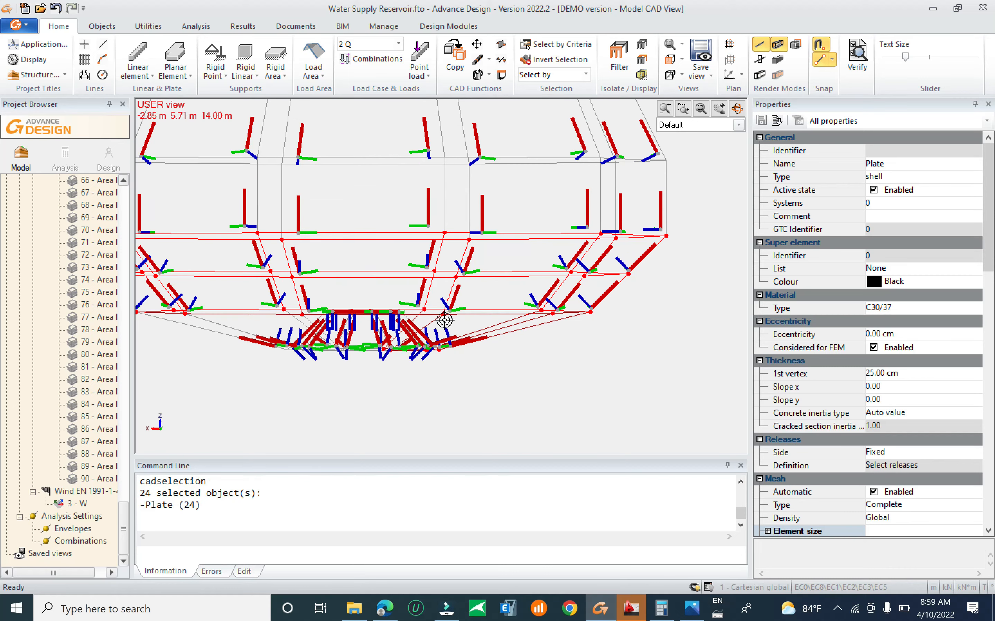
scroll(312, 322, up, 1)
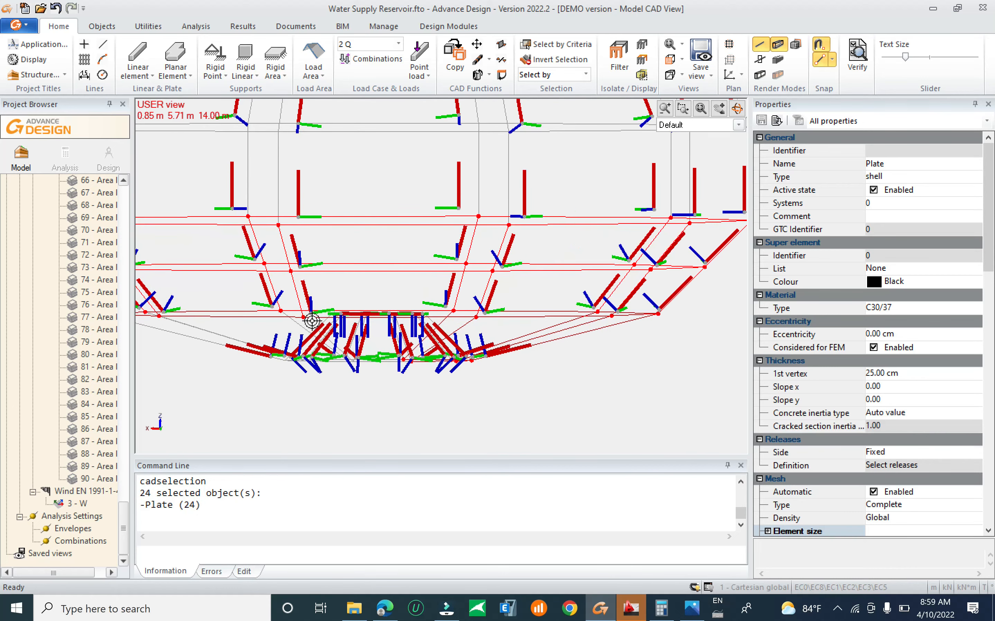
click(315, 322)
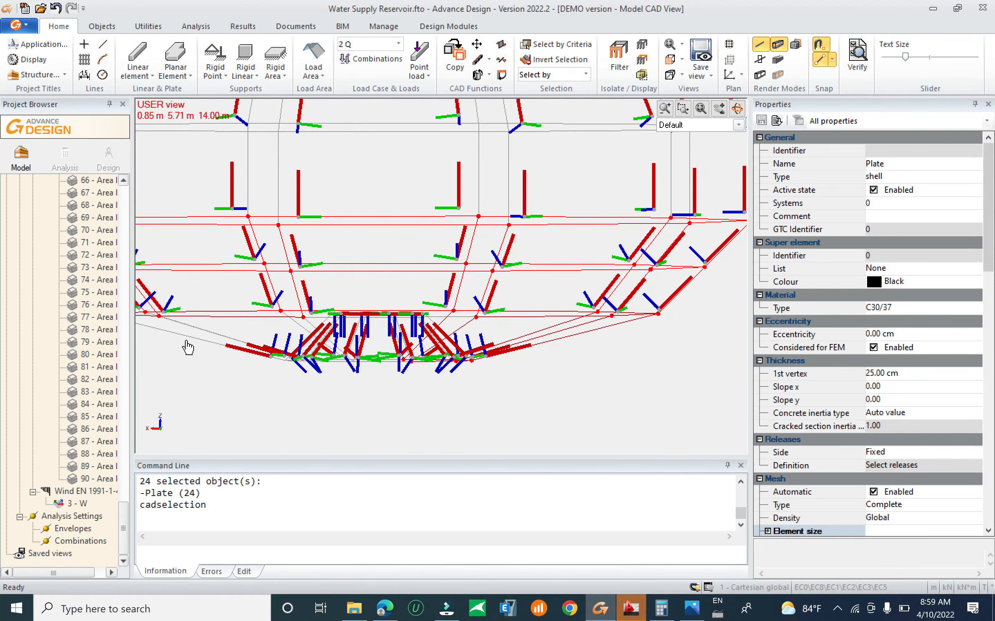
drag(194, 346, 164, 365)
middle_drag(436, 351, 687, 337)
drag(664, 315, 628, 324)
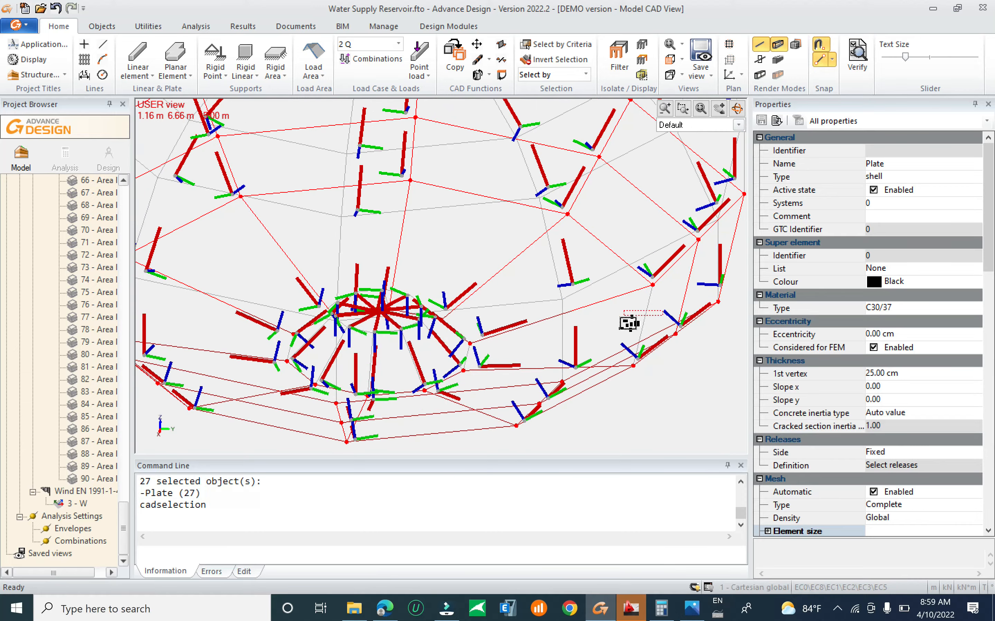
scroll(506, 326, down, 3)
middle_drag(614, 364, 356, 353)
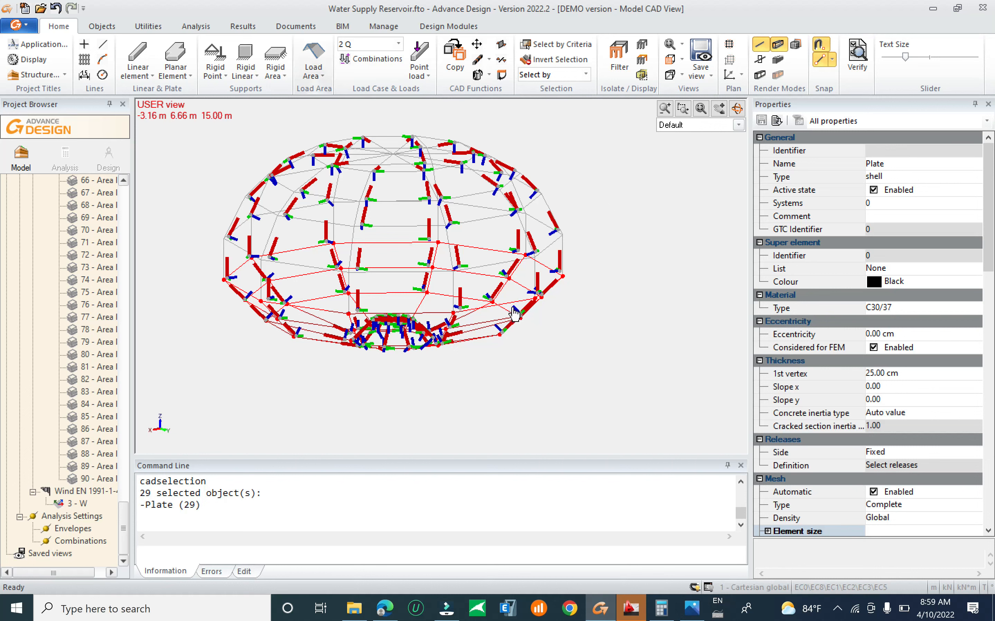
Step: Generate internal liquid pressure on the selected plates along Z, between levels 16 m and 13 m, with density 1 T/m3, in a new load case
right_click(493, 333)
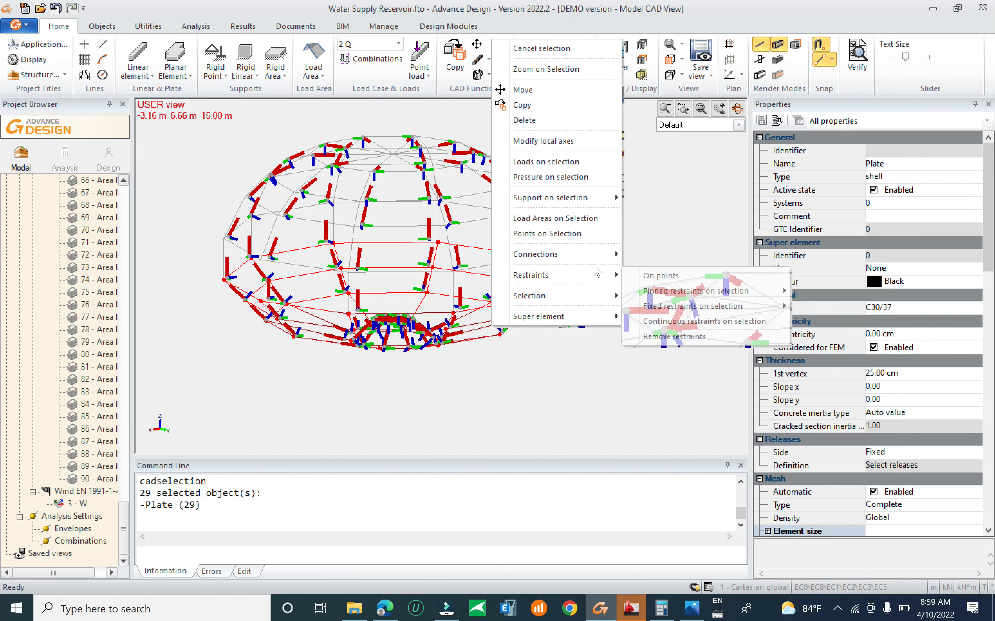
click(593, 177)
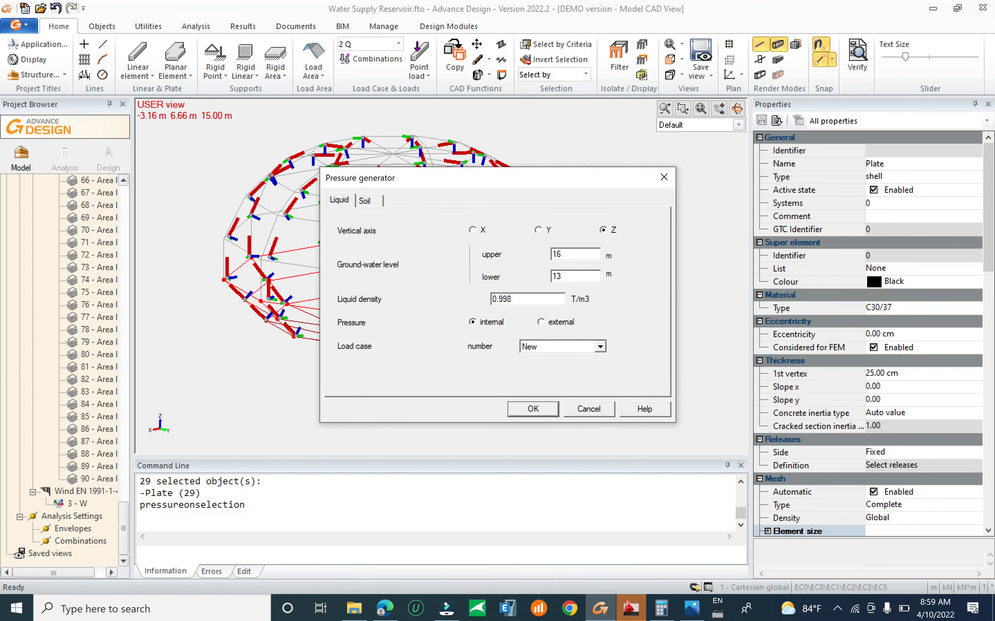
drag(548, 177, 780, 142)
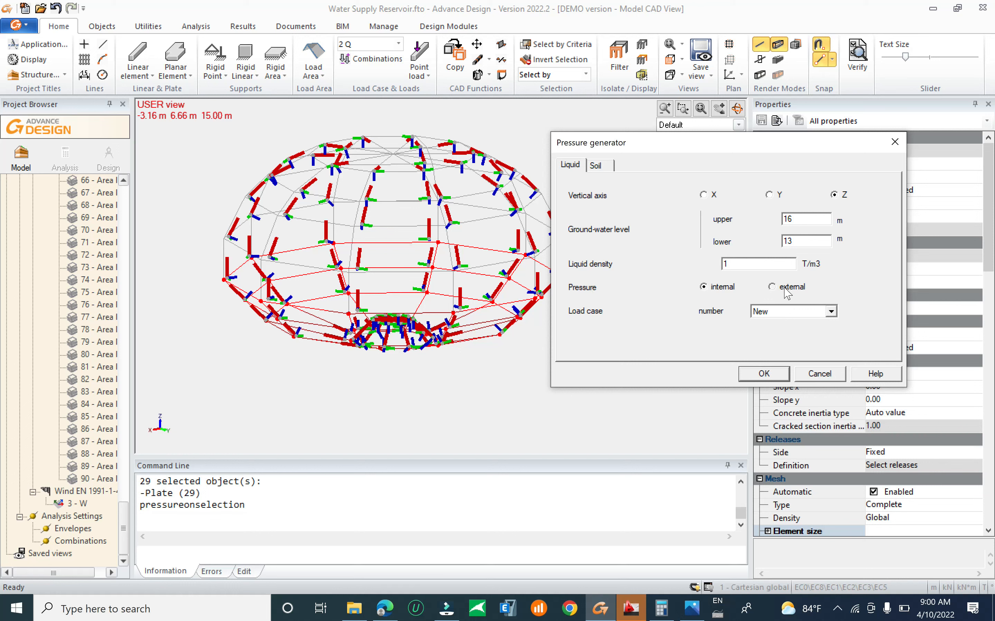
click(764, 374)
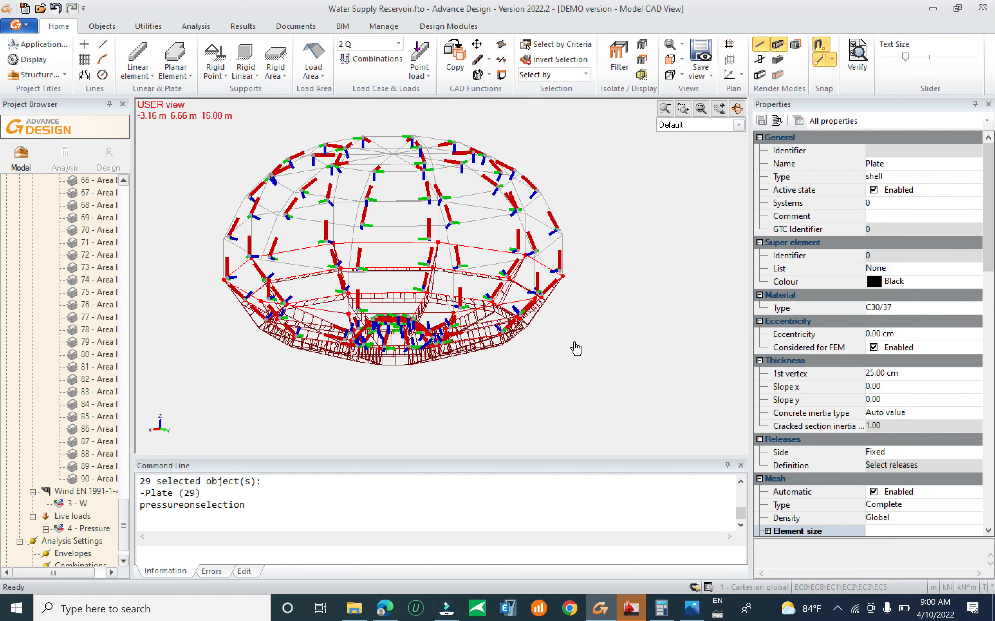
middle_drag(588, 335, 514, 296)
scroll(385, 292, up, 5)
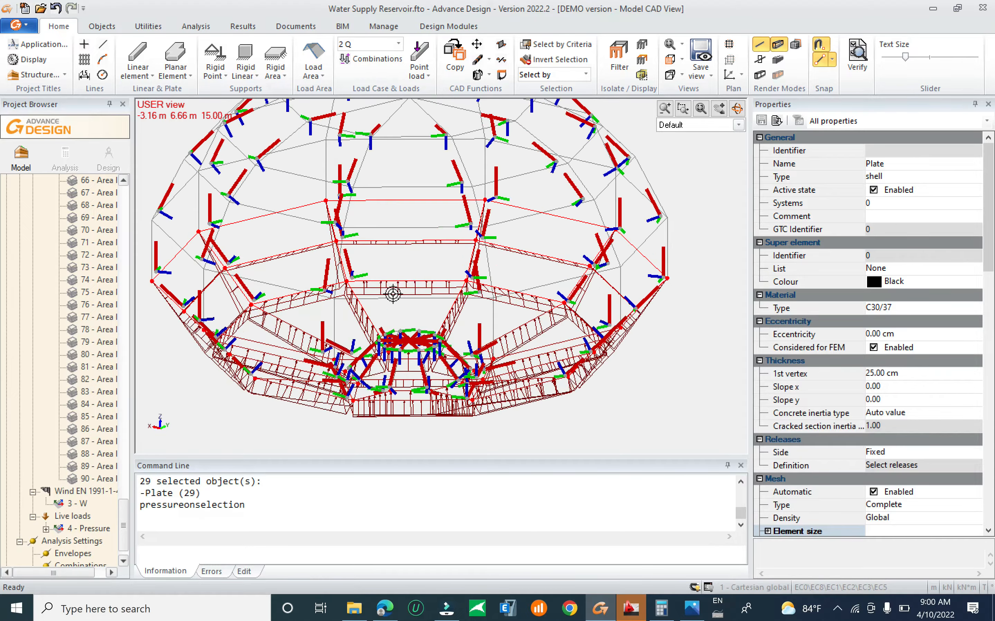
mouse_move(427, 326)
middle_down()
mouse_move(423, 318)
mouse_move(430, 335)
middle_up()
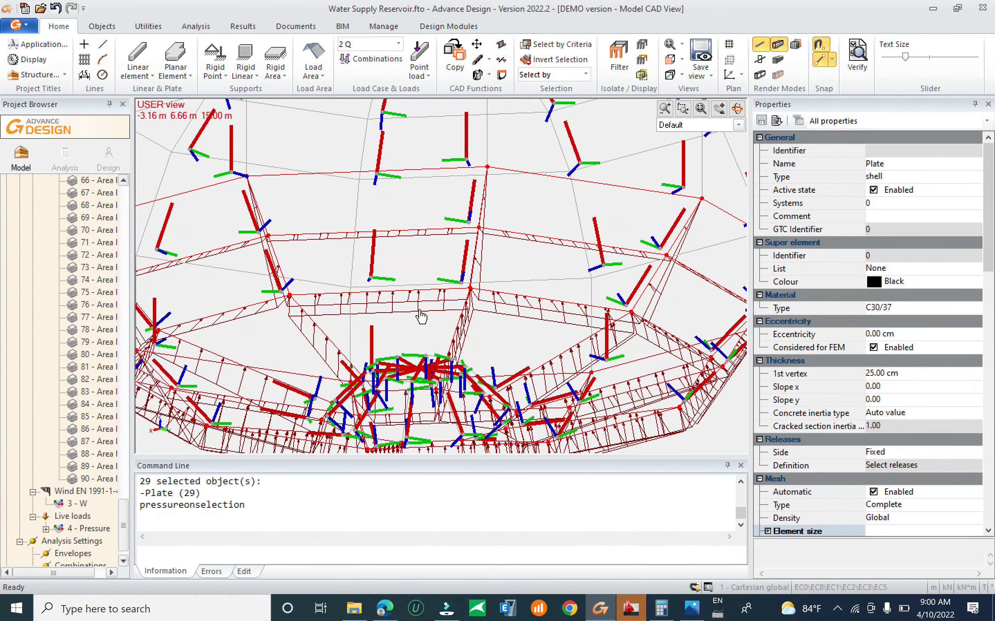
click(419, 310)
scroll(406, 342, down, 5)
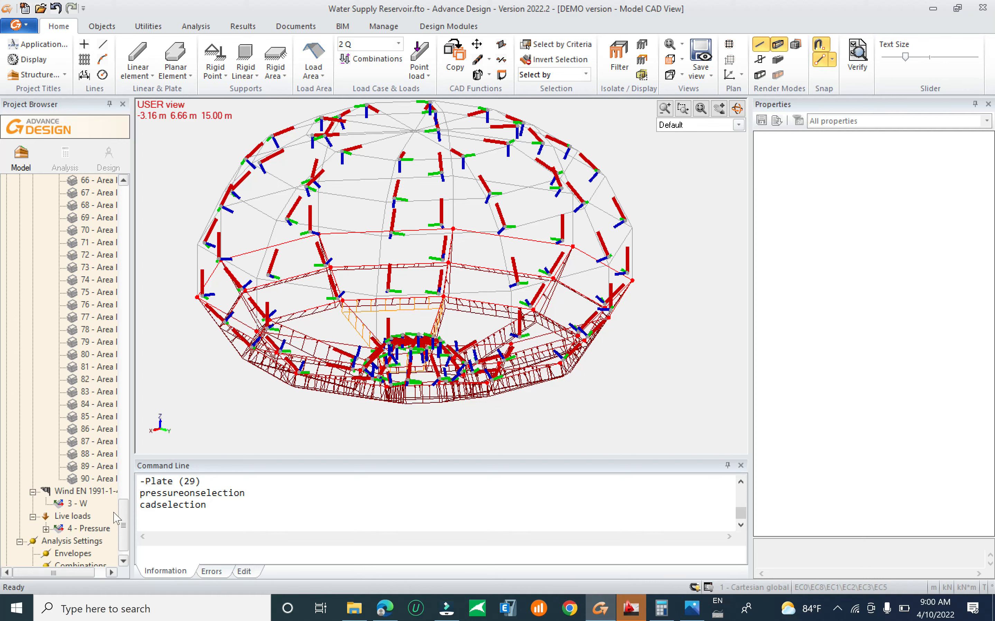
Step: Select area loads 91 to 119 under case 4 - Pressure and set their FZ to -29.42 kN
mouse_move(124, 521)
mouse_down()
mouse_move(144, 339)
mouse_move(140, 506)
mouse_move(128, 531)
mouse_up()
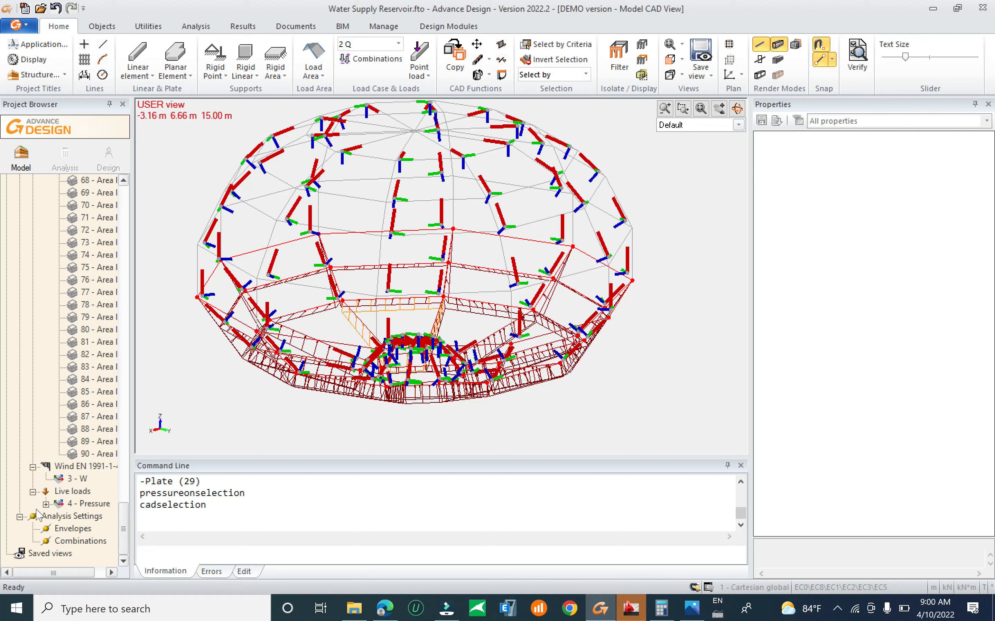
click(46, 505)
click(103, 206)
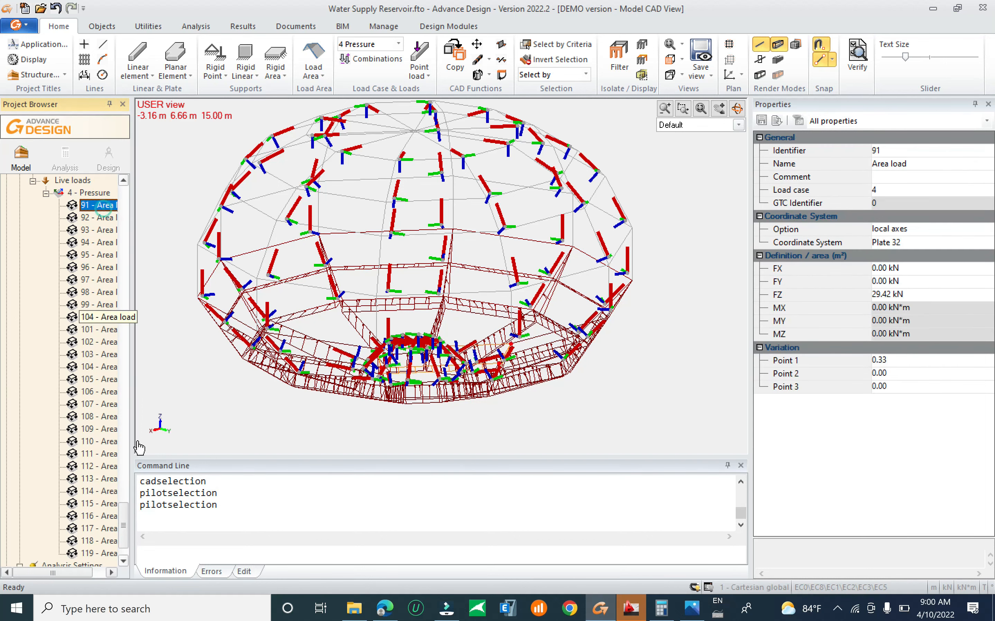
drag(123, 526, 123, 532)
shift+click(105, 505)
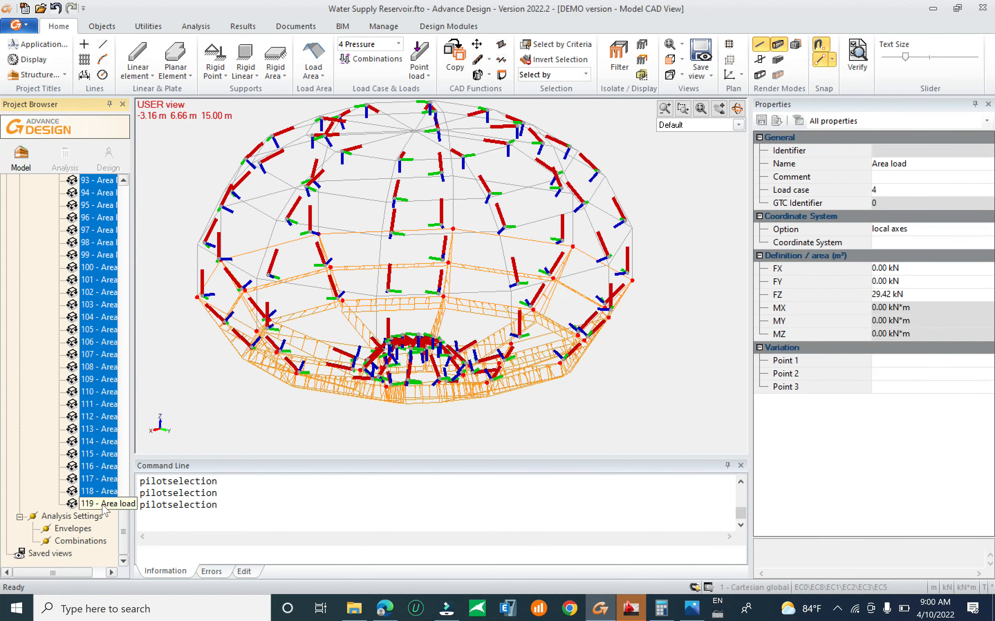
click(912, 298)
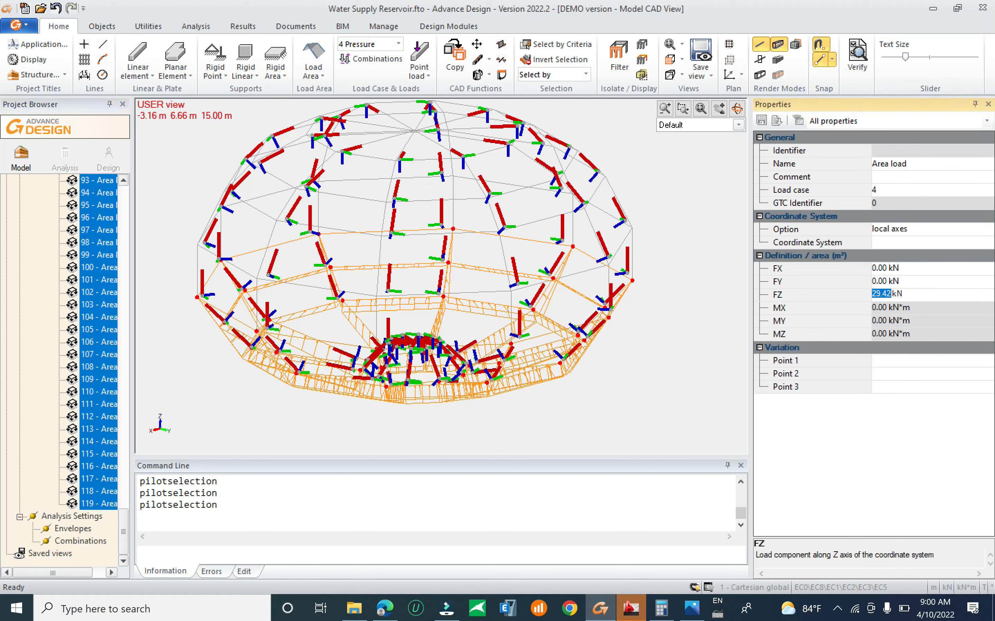
text(-)
key(Return)
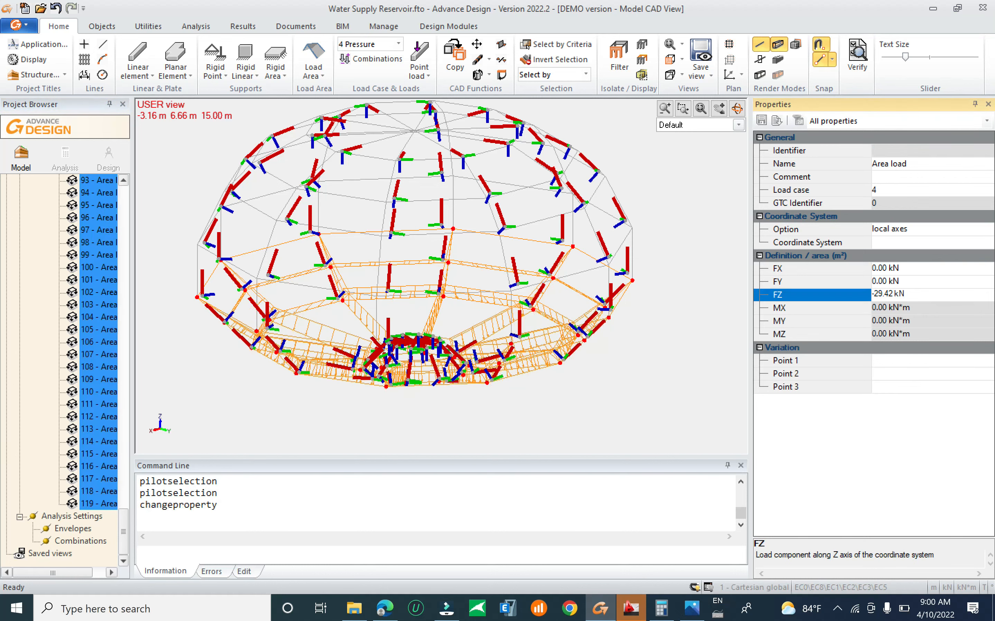
Step: Change the coordinate system option of the selected pressure loads to global system/user and clear the selection
shift+middle_drag(585, 318, 609, 332)
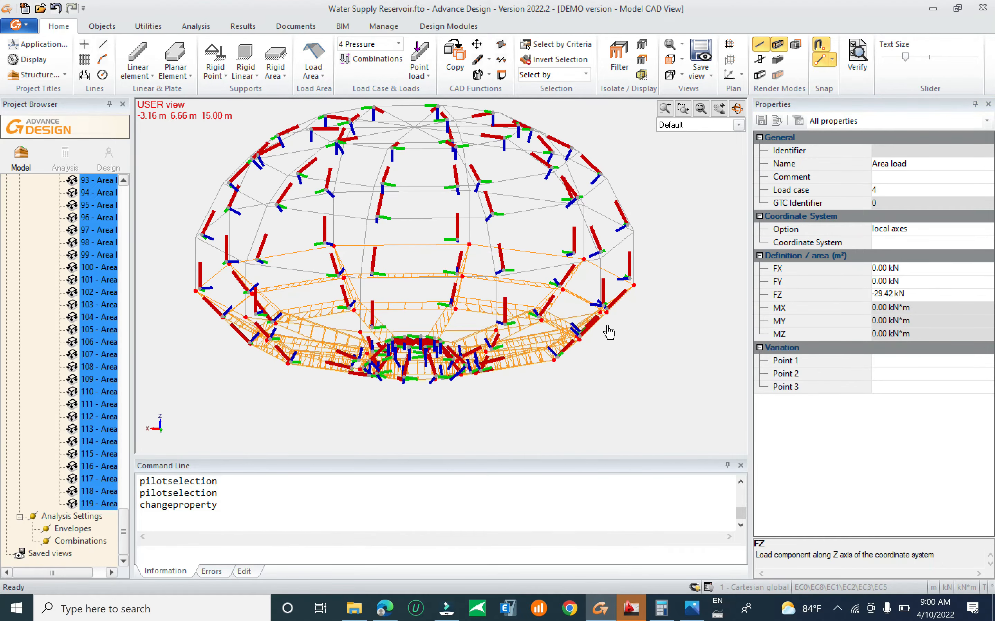
click(940, 229)
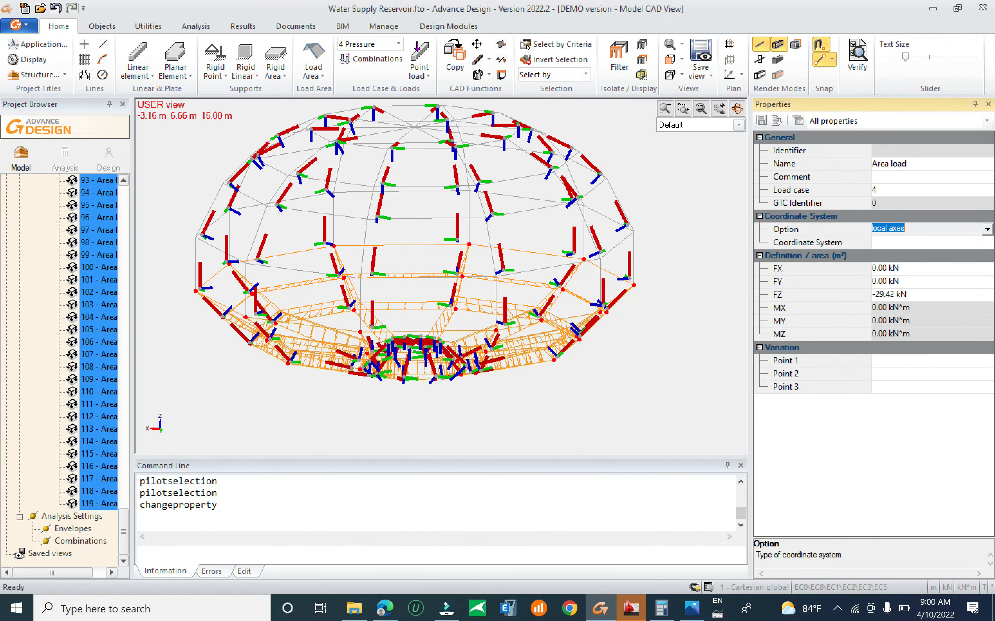
click(987, 230)
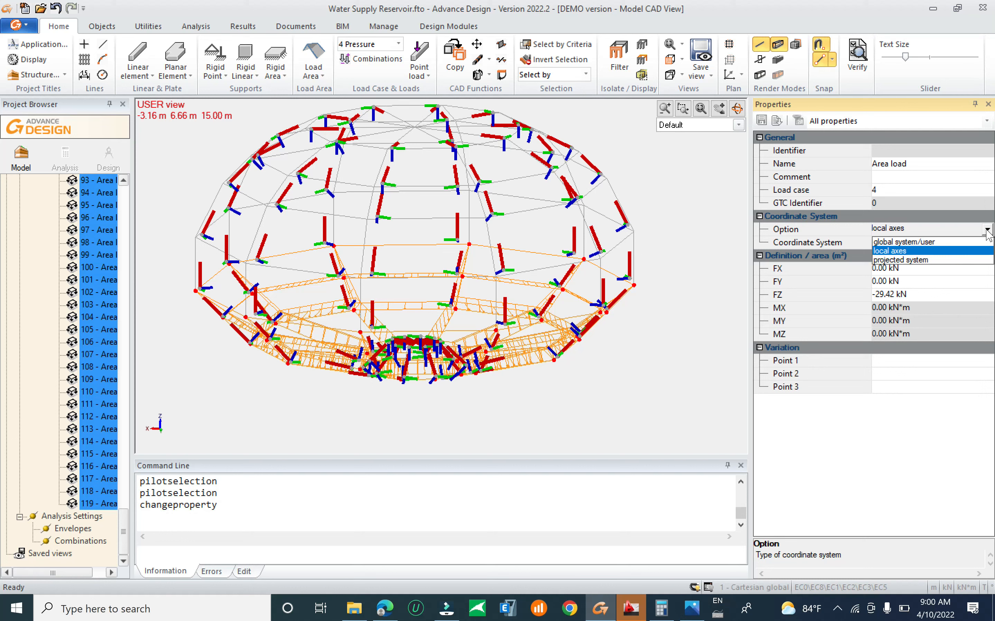
click(941, 242)
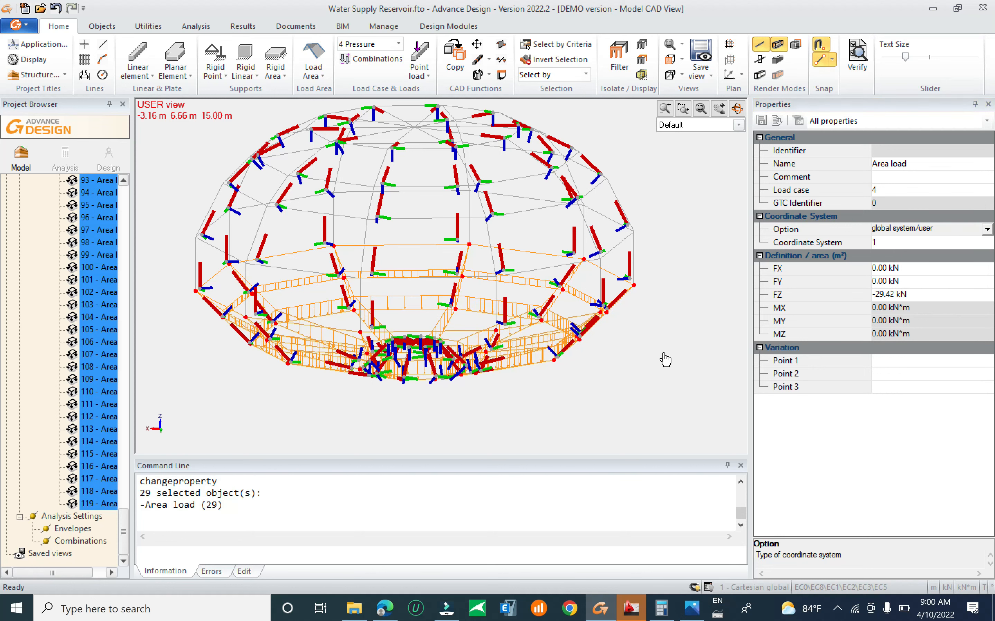
middle_drag(597, 366, 637, 384)
key(Escape)
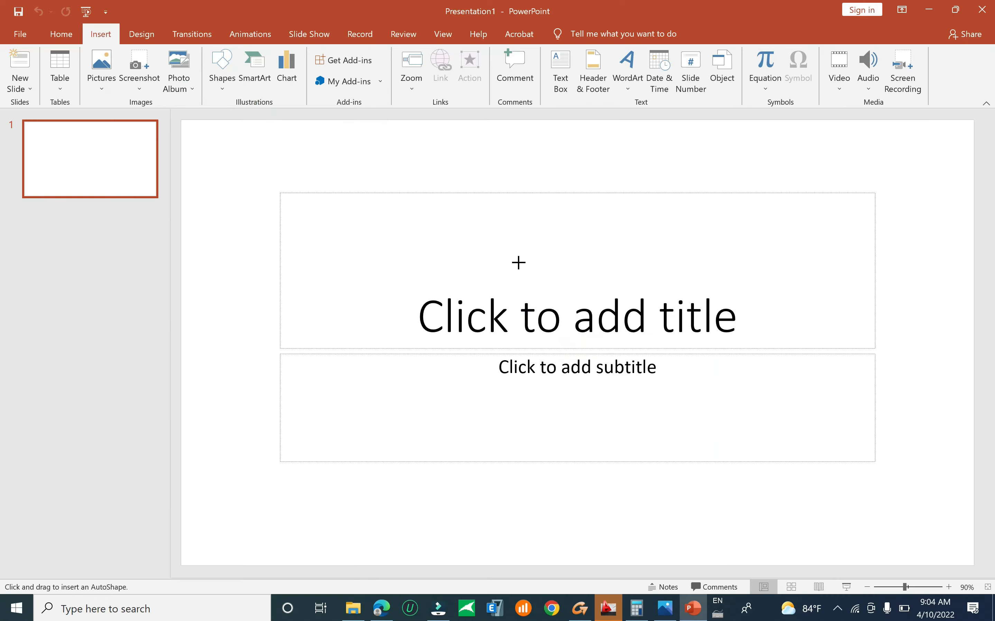
Step: In PowerPoint, draw an ellipse about 5.13" wide and 4.76" high, move it to the slide's upper middle and give it no fill
drag(517, 261, 824, 544)
drag(600, 286, 506, 247)
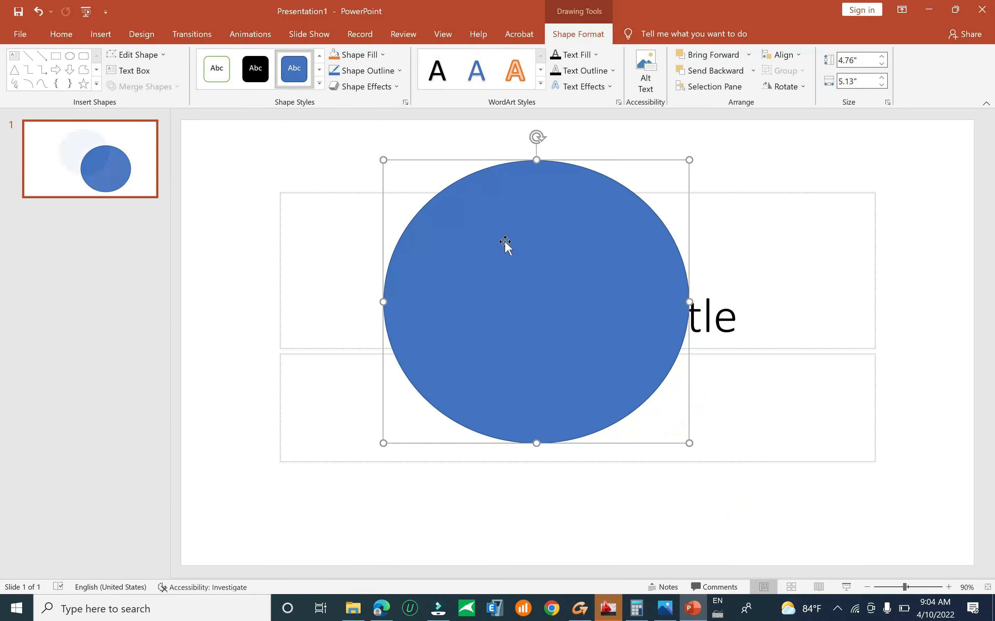
right_click(507, 247)
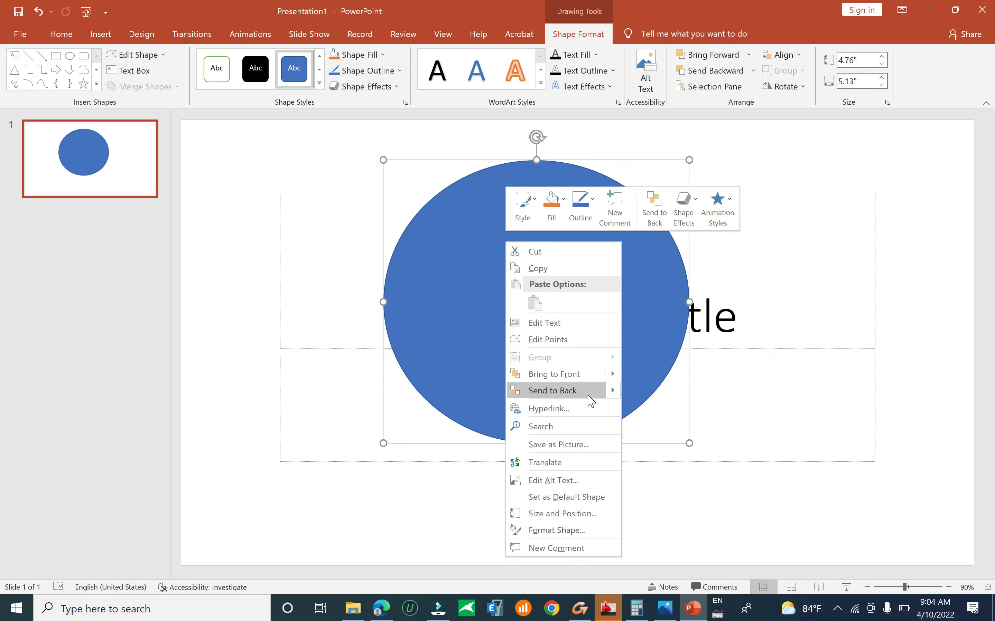
click(551, 213)
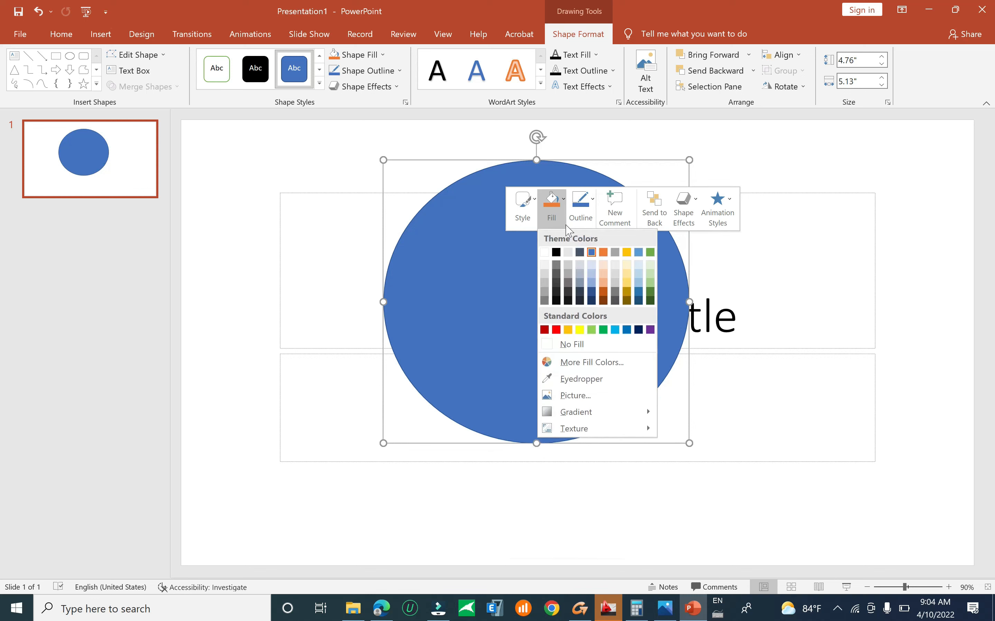
click(574, 344)
key(Escape)
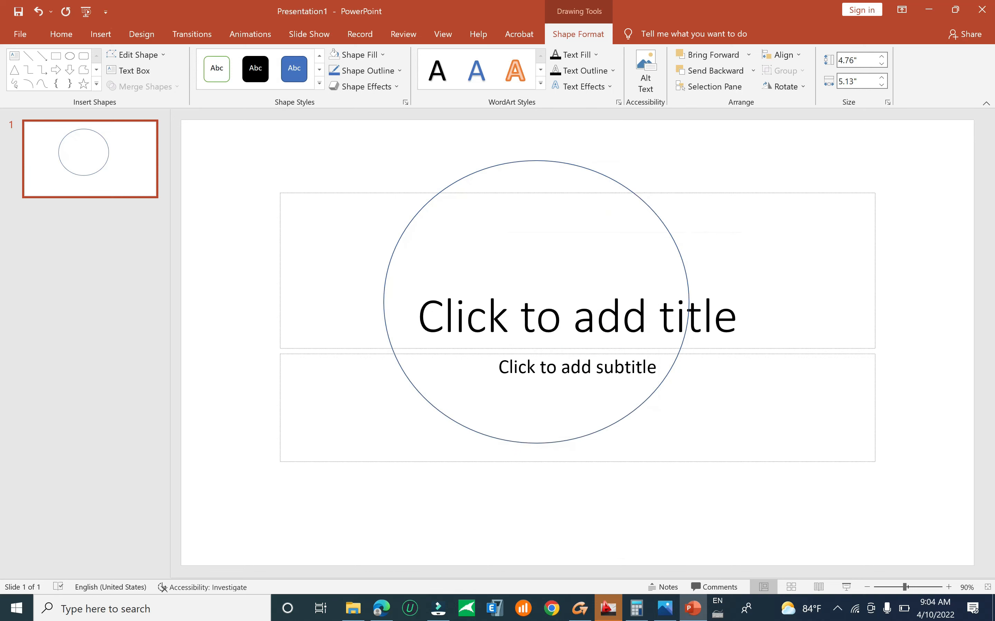
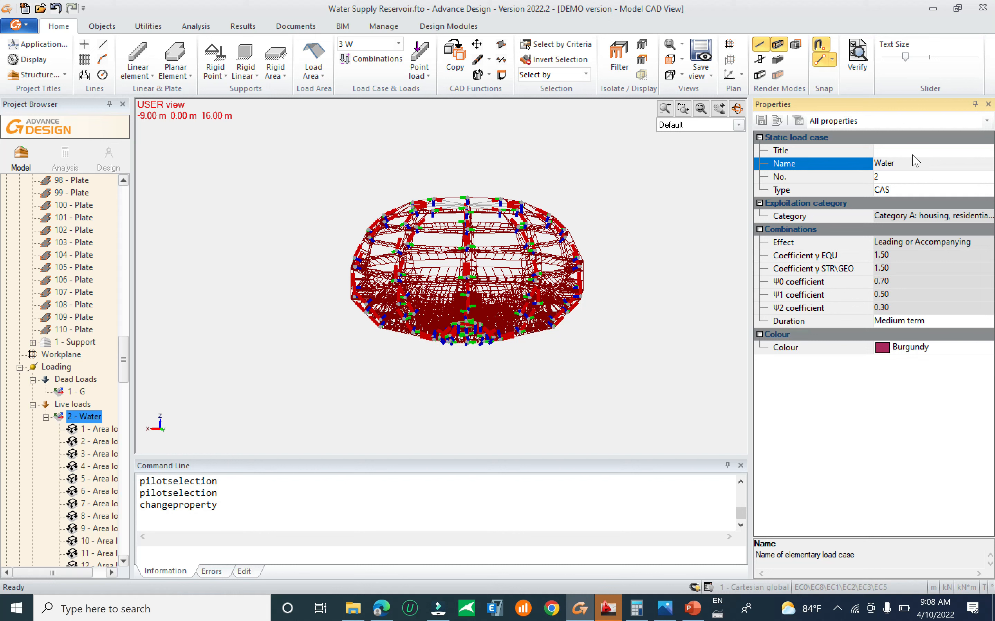
Step: In Advance Design, rename live load case 2 as "Water Pressure"
click(915, 161)
click(914, 162)
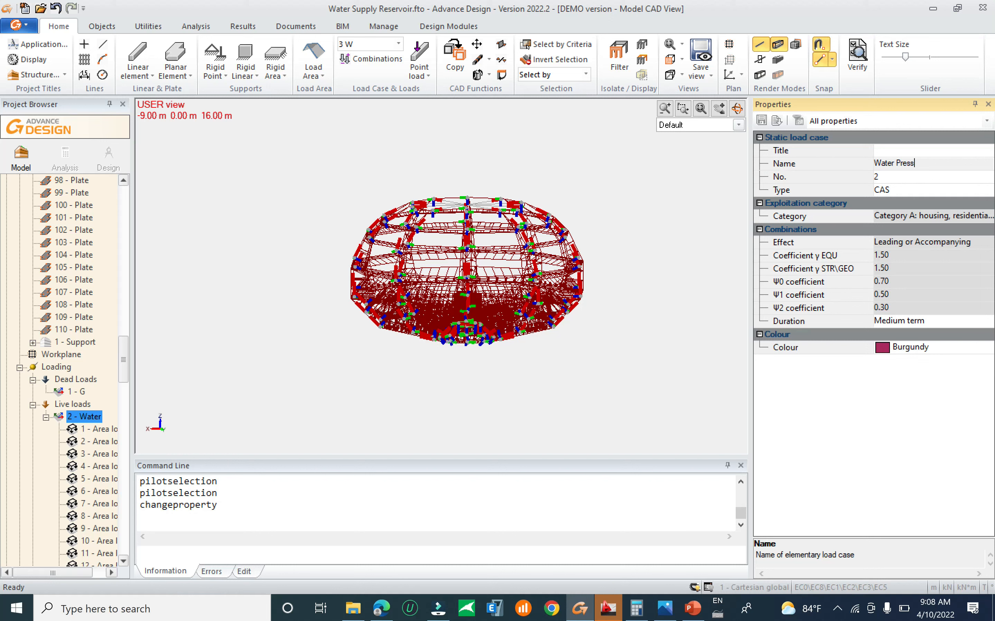
text(Pressure)
key(Return)
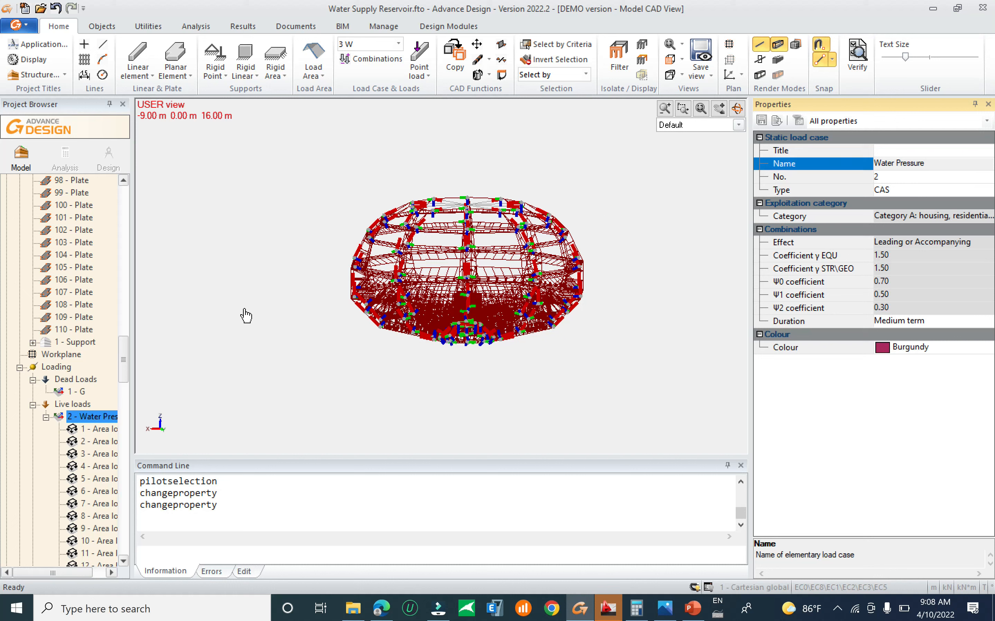
Step: Rename dead load case 1 as "Sefl Weight" and save the model
click(85, 393)
click(902, 165)
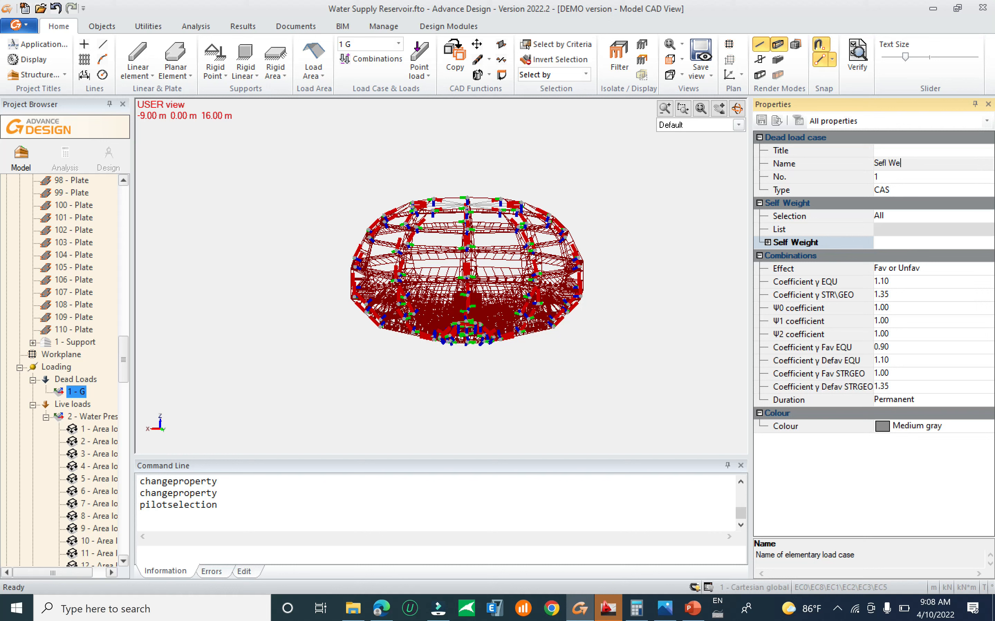
key(Return)
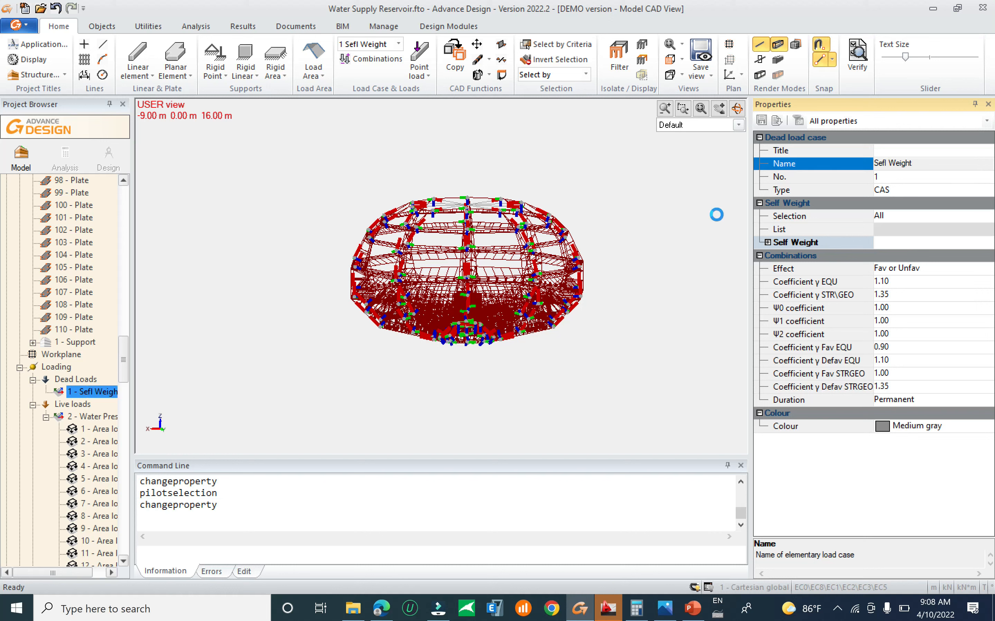
key(ctrl+s)
Step: Collapse the live loads family and hide the dead load case and the live loads in the model view
click(33, 406)
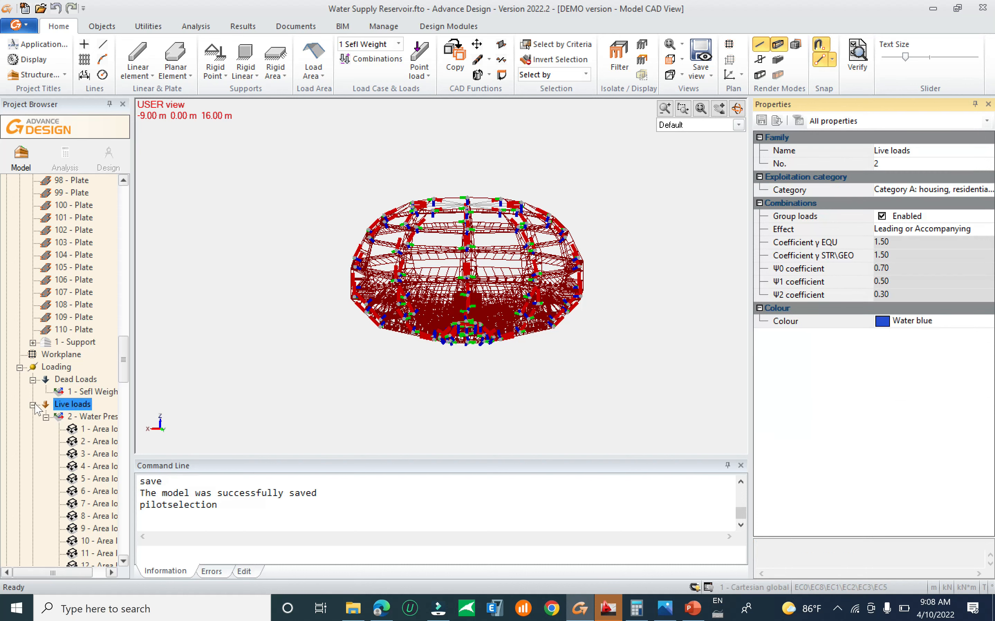
scroll(54, 375, up, 3)
scroll(54, 374, down, 1)
scroll(56, 380, down, 2)
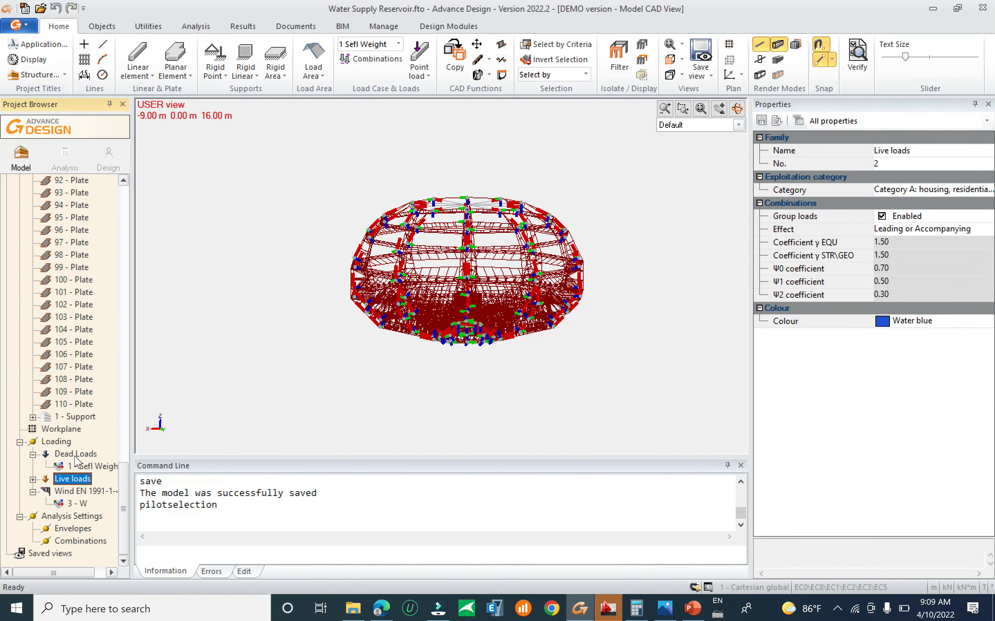
click(88, 467)
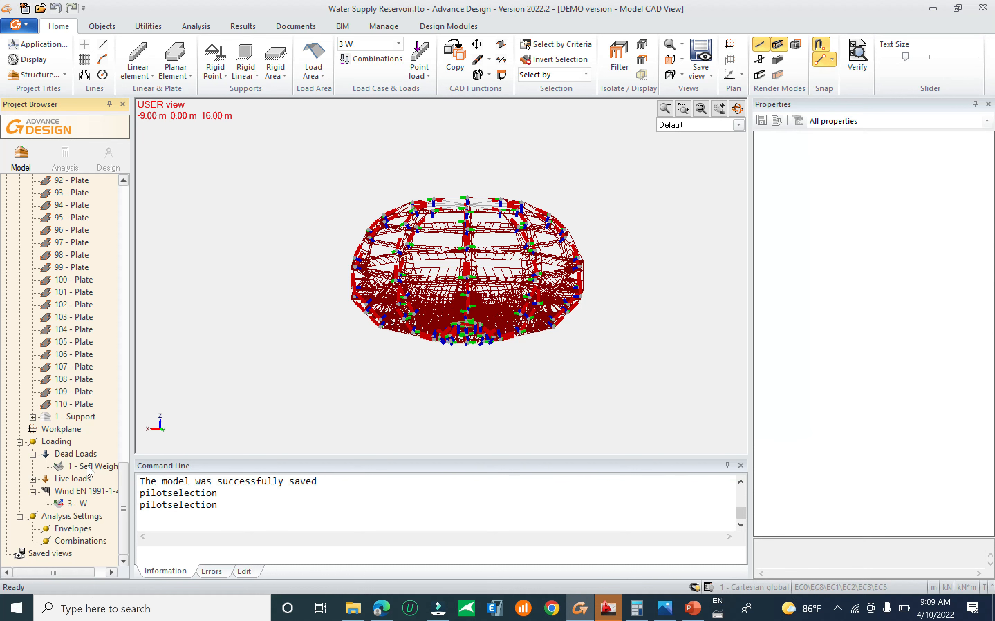
click(86, 454)
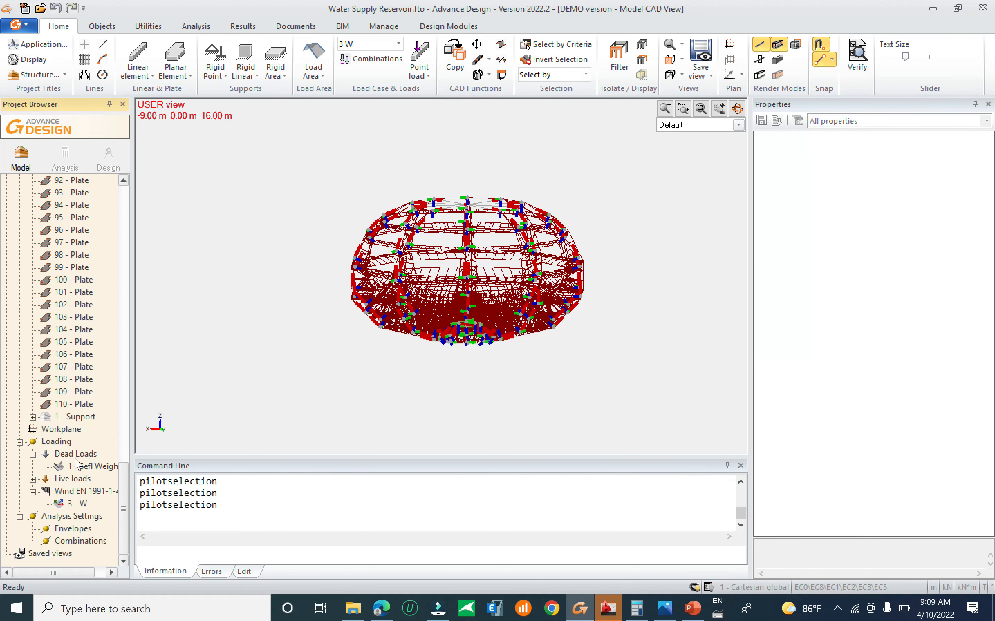
click(78, 478)
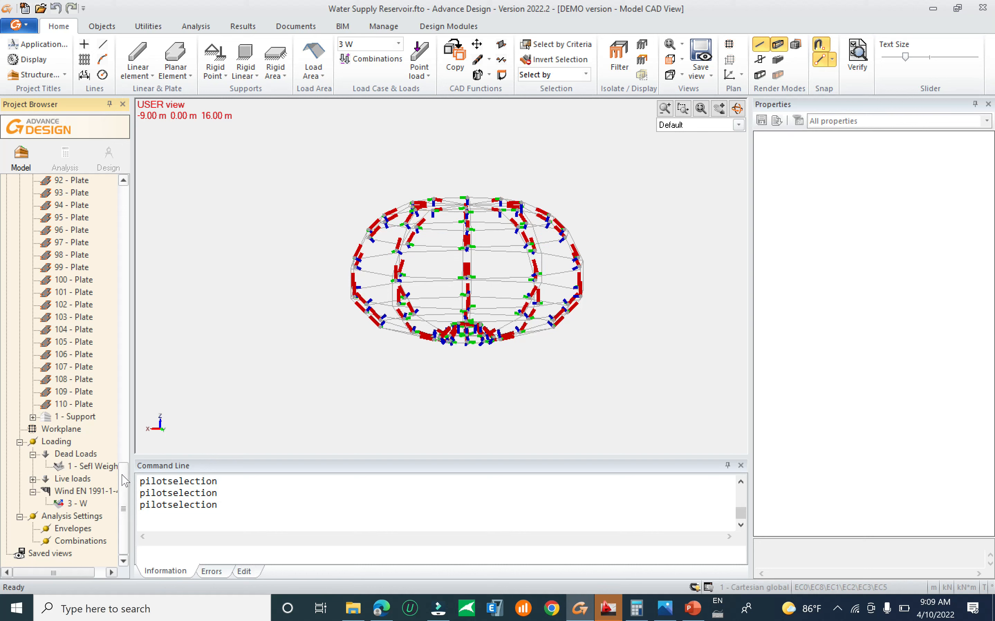
Step: Set the plate symbol to None in the display settings so the plates' local axes are not drawn
scroll(128, 421, up, 6)
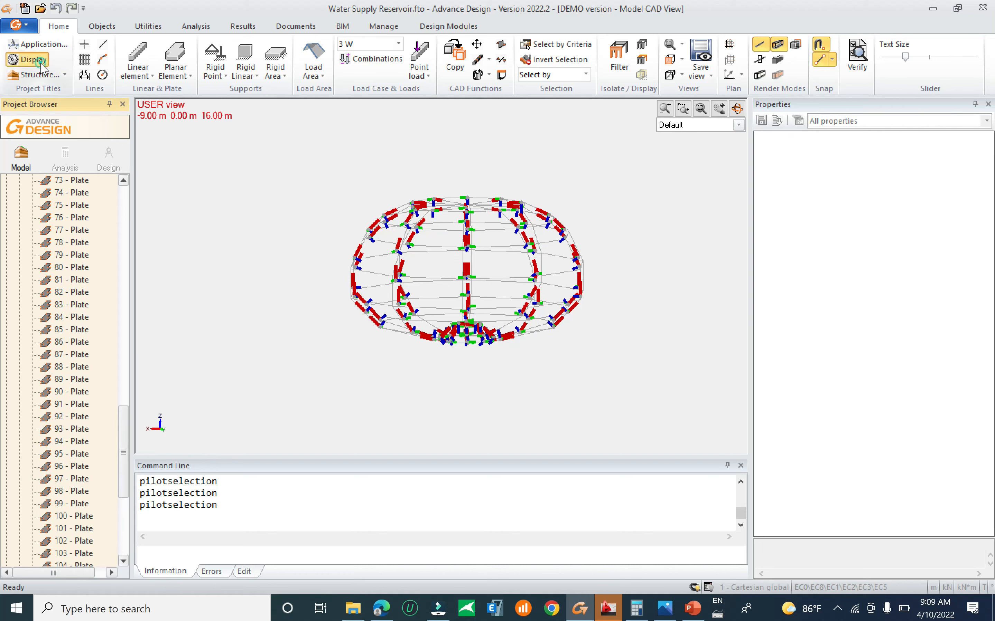
click(28, 59)
click(621, 343)
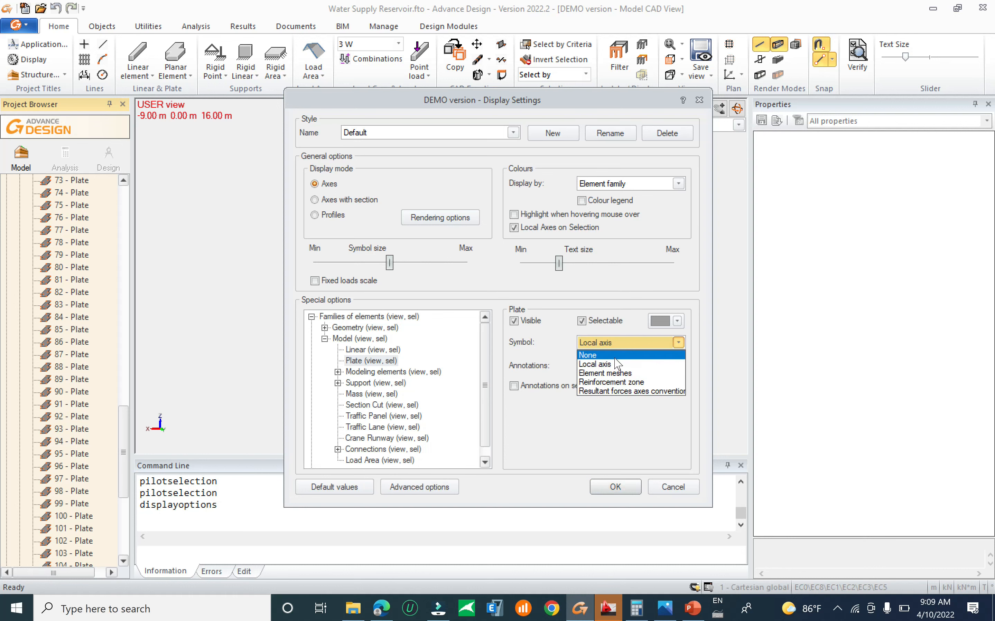
click(617, 355)
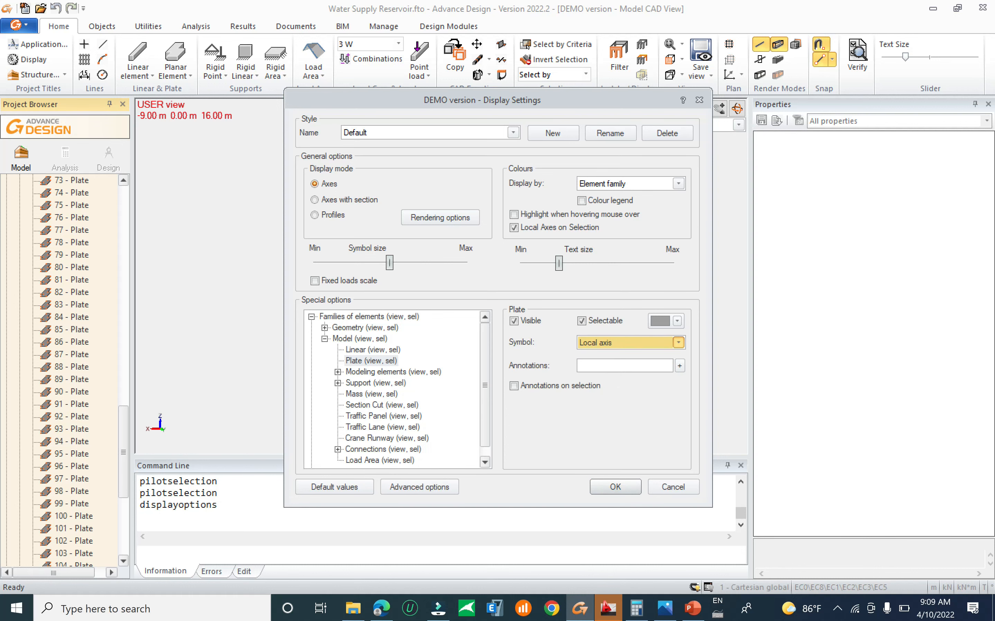
click(614, 487)
Step: Display plates 1 to 10 of the supporting shaft and select all 110 plates of the reservoir
scroll(105, 280, up, 11)
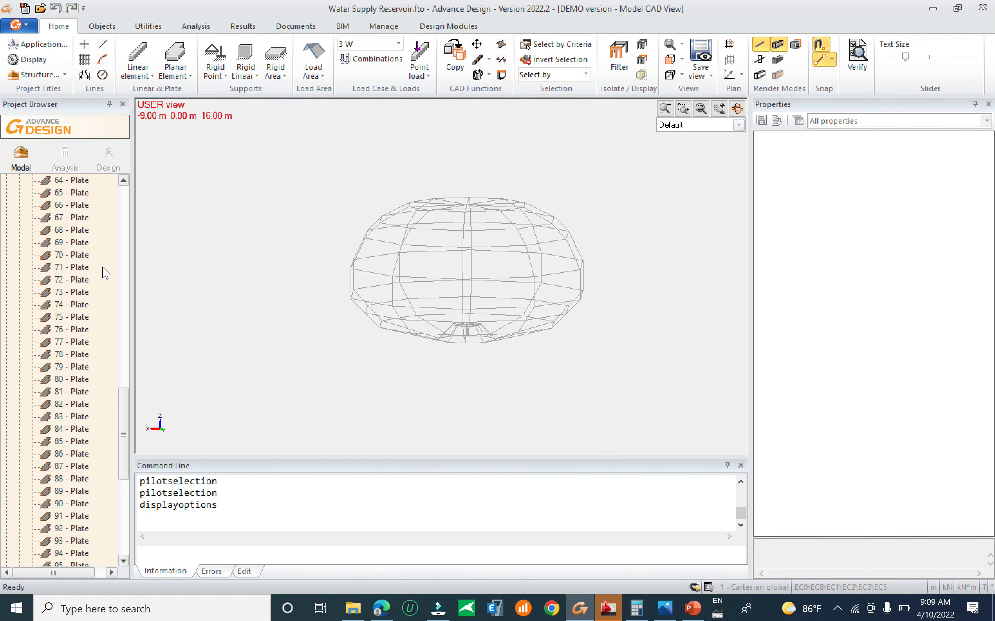
drag(123, 325, 123, 202)
click(58, 193)
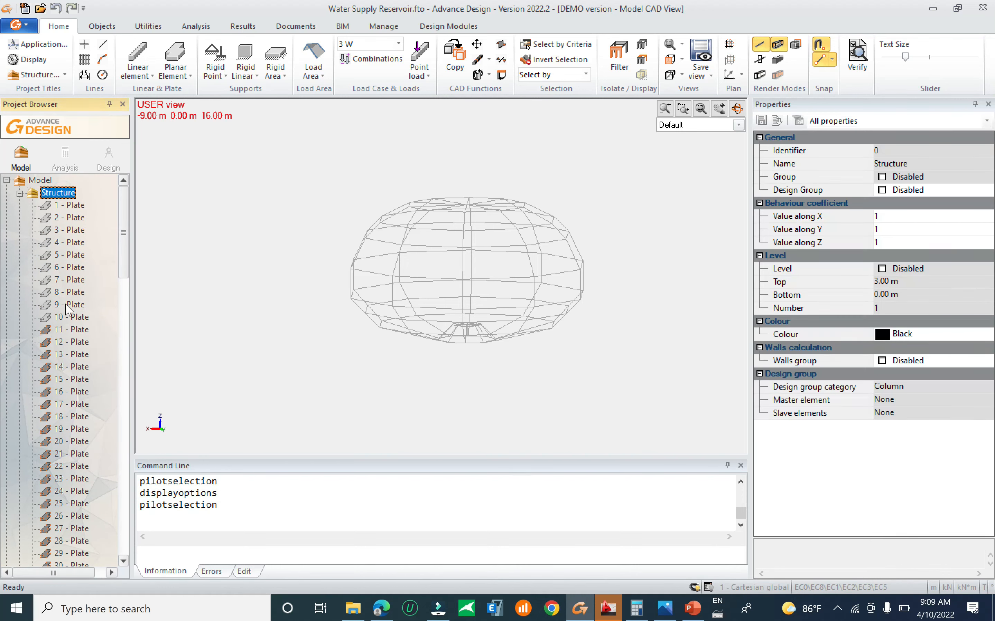
click(68, 319)
shift+click(72, 208)
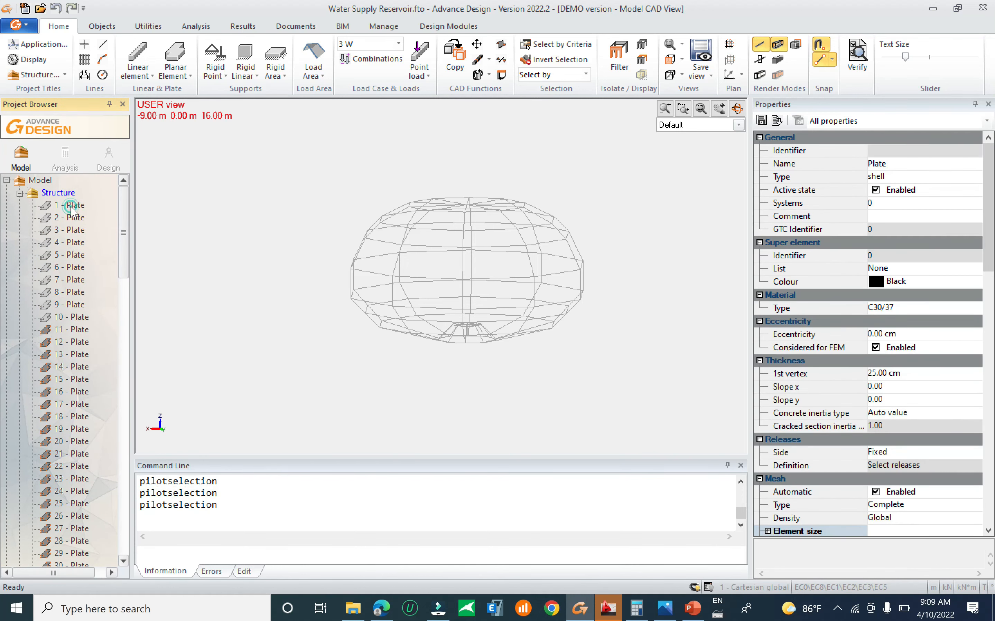
scroll(449, 204, down, 5)
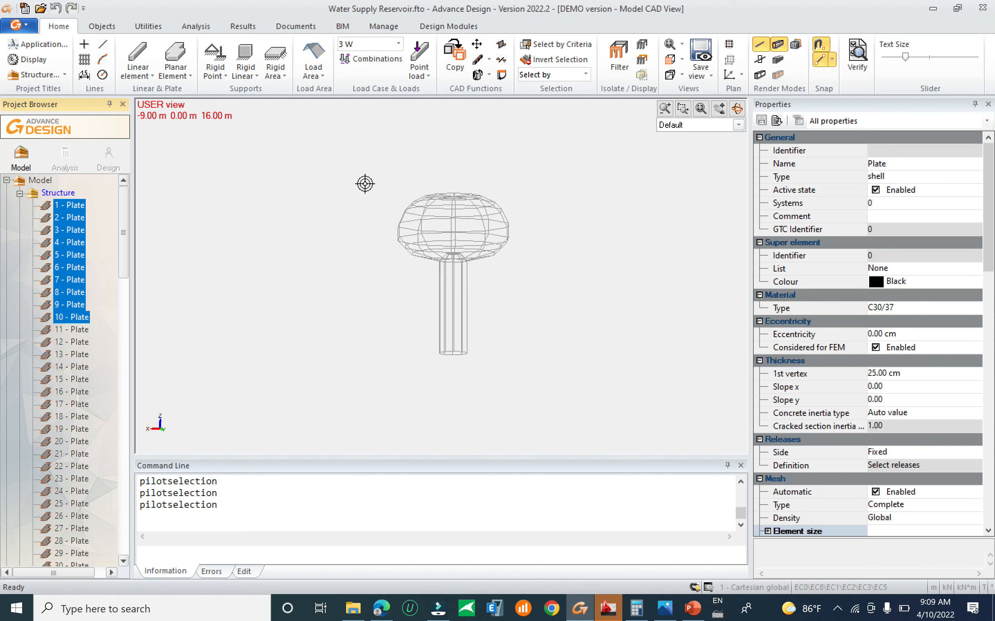
drag(356, 163, 553, 375)
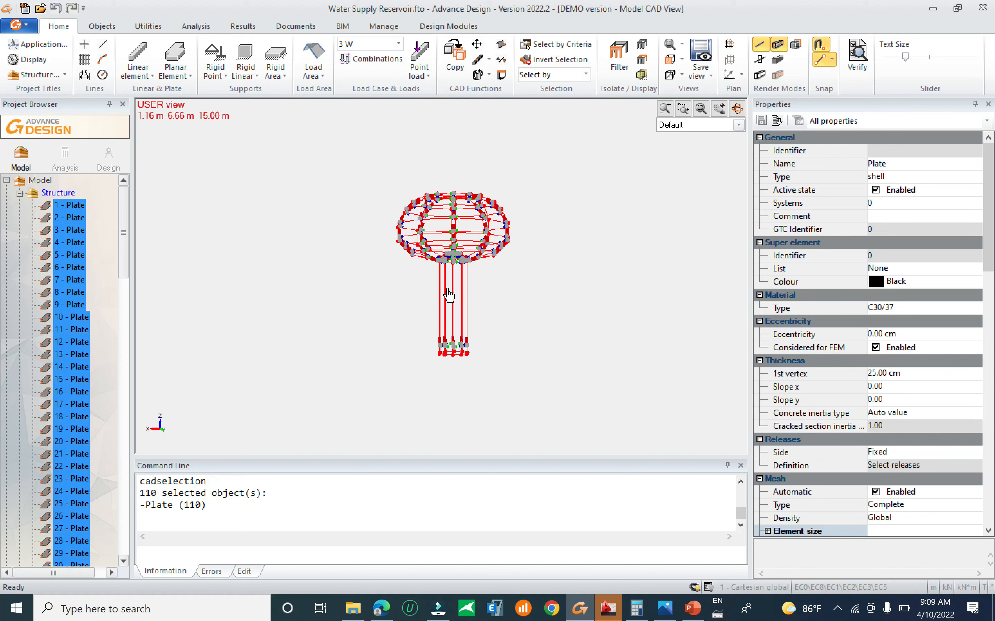
right_click(458, 285)
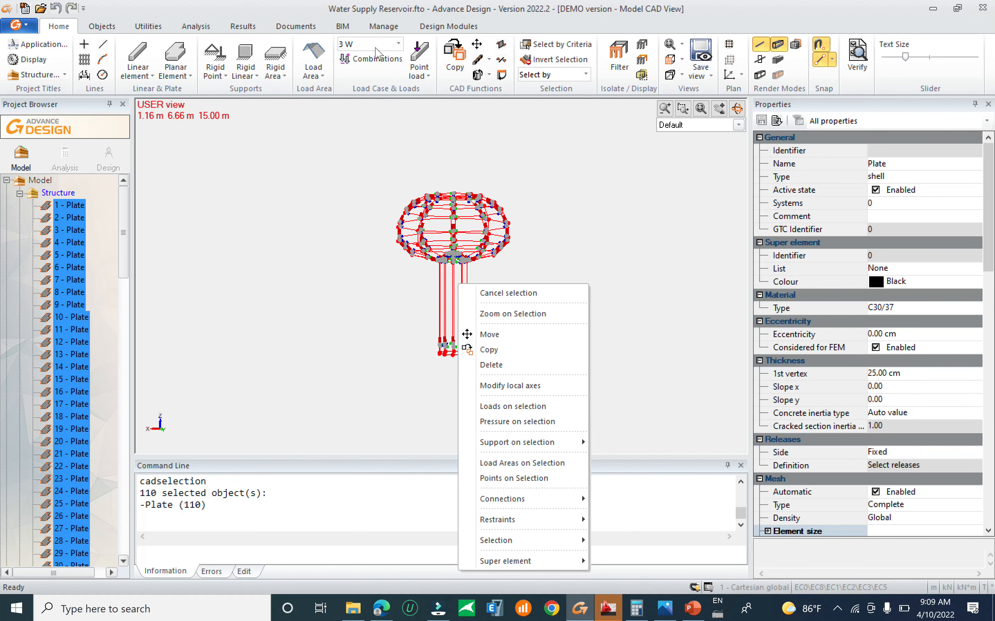
click(290, 161)
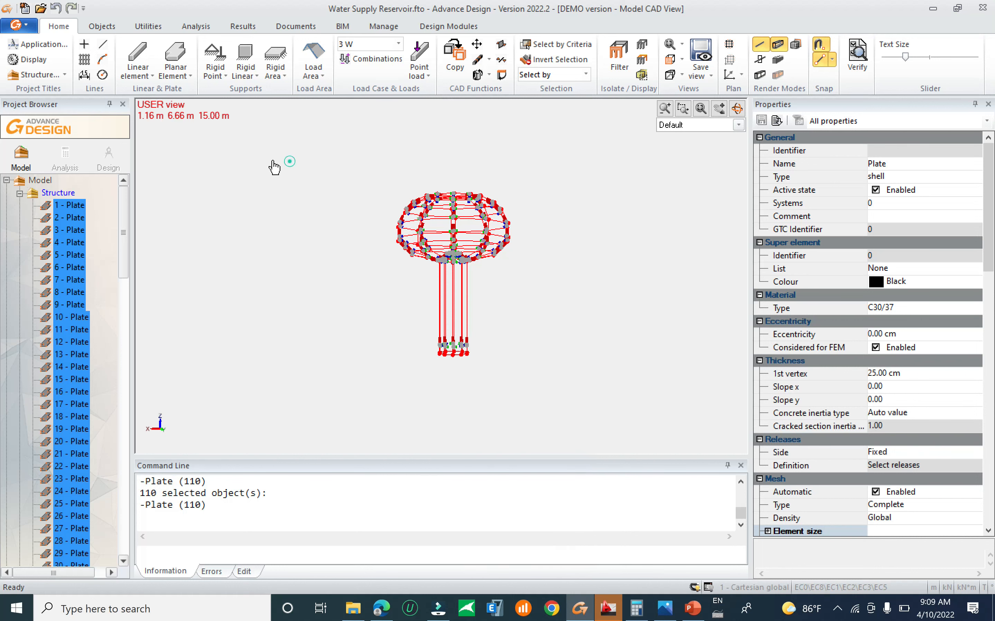
click(148, 26)
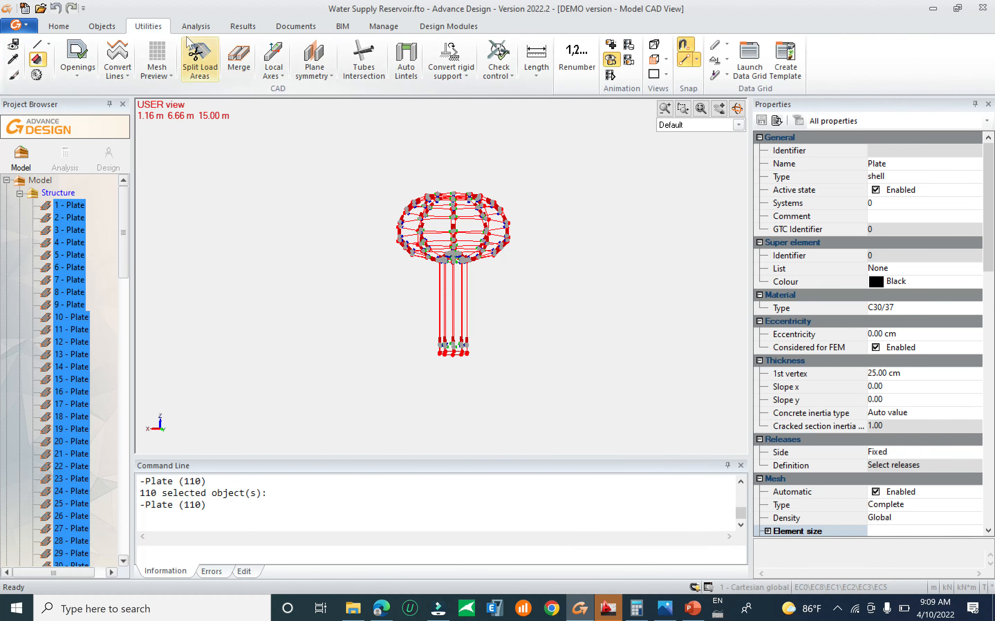
click(102, 26)
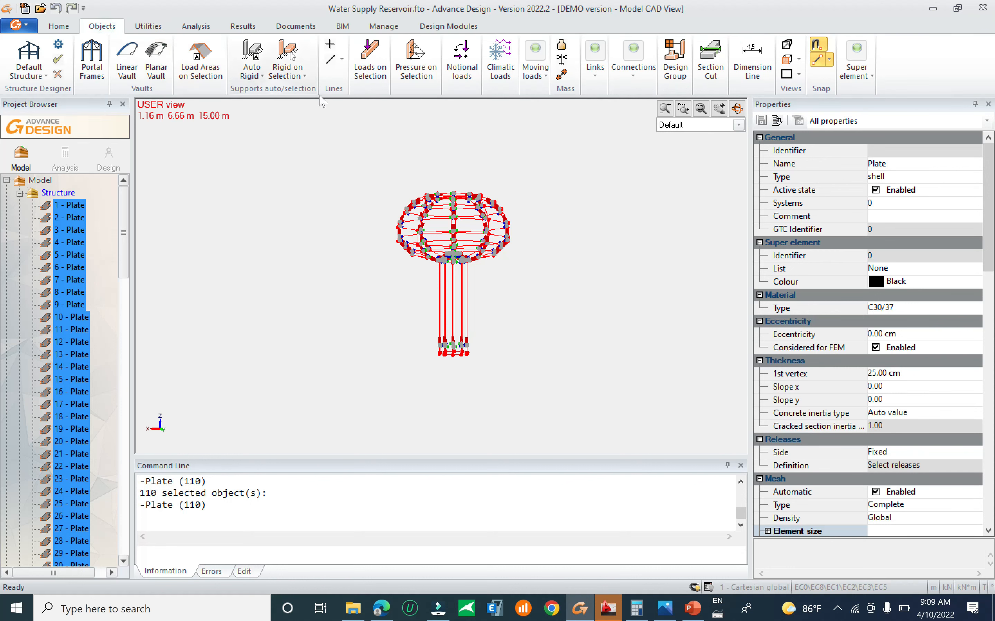
click(193, 27)
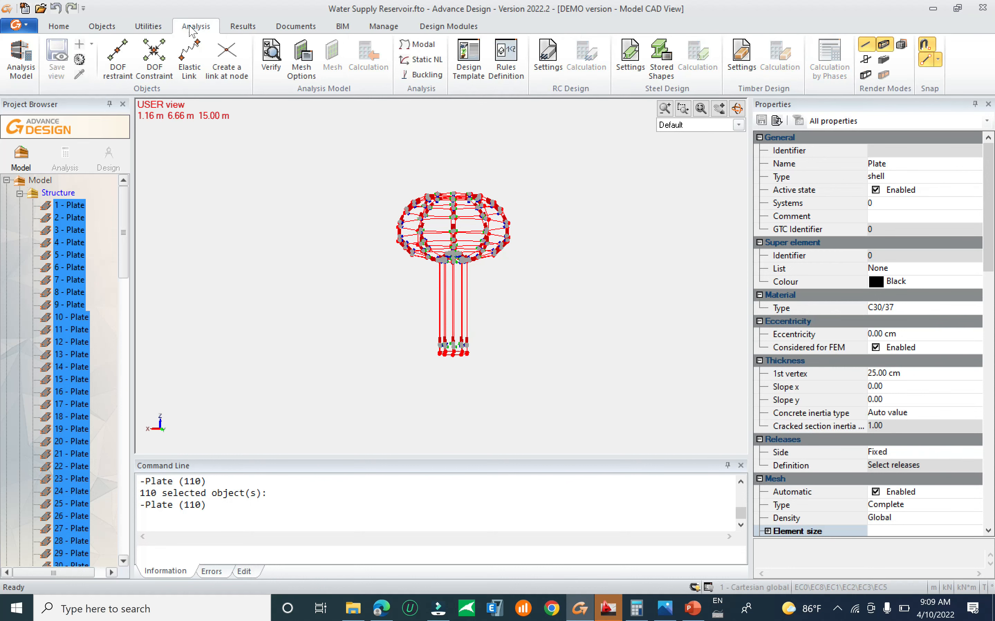
click(153, 28)
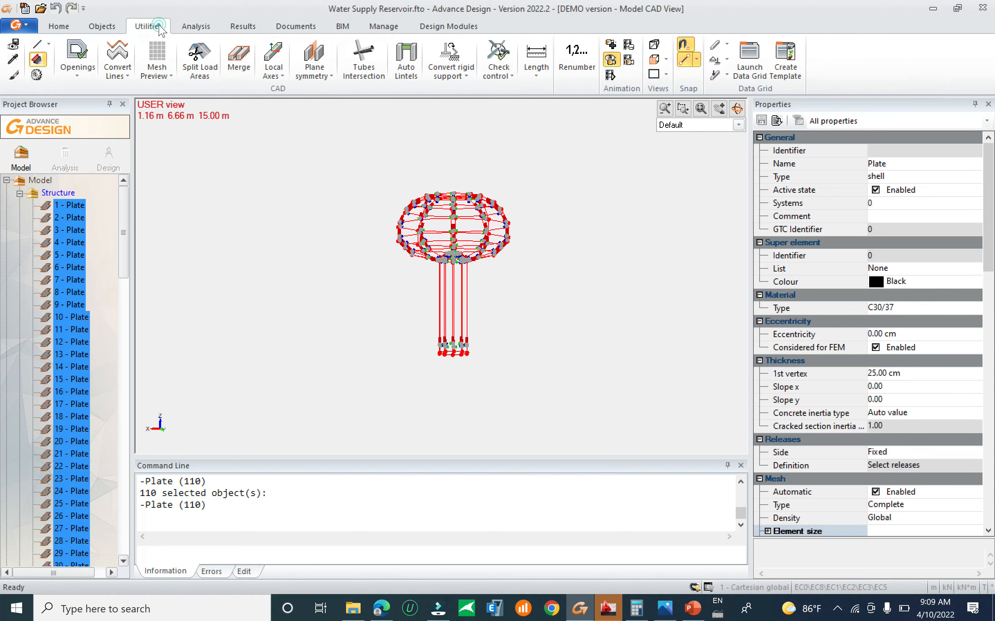
Step: Generate load areas on the selected plates with the Load Areas on Selection command
click(65, 28)
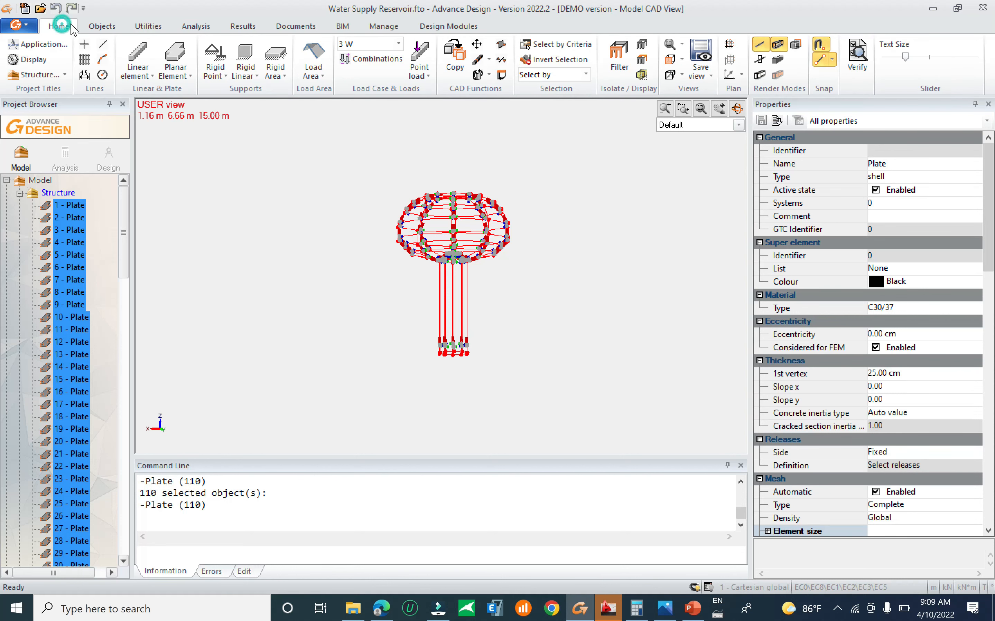
click(322, 74)
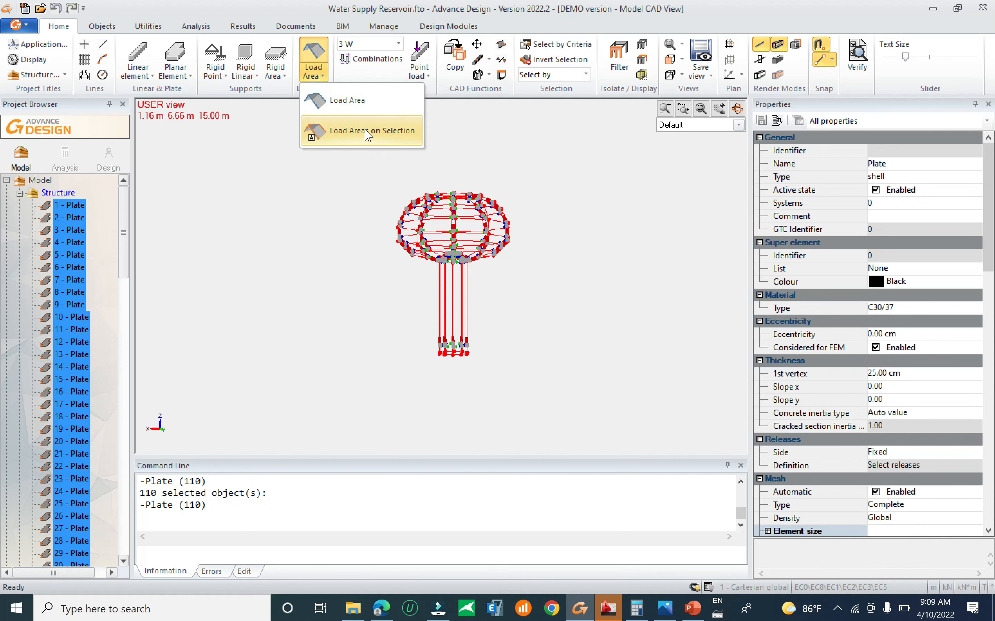
click(367, 132)
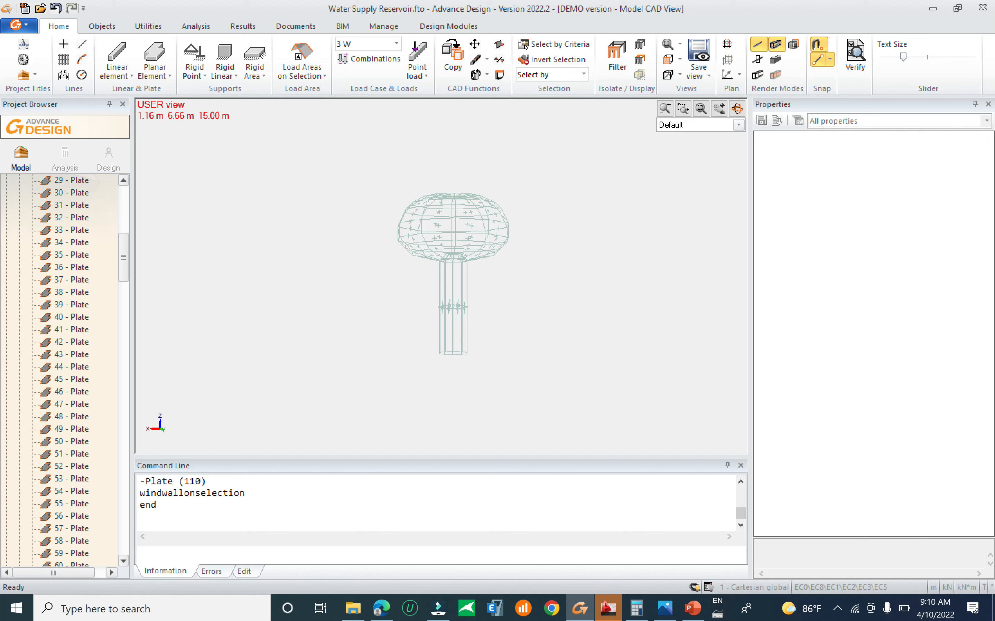
Step: Select load areas 1 to 110 under Structure and cut them
drag(123, 263, 121, 528)
click(83, 392)
shift+click(91, 471)
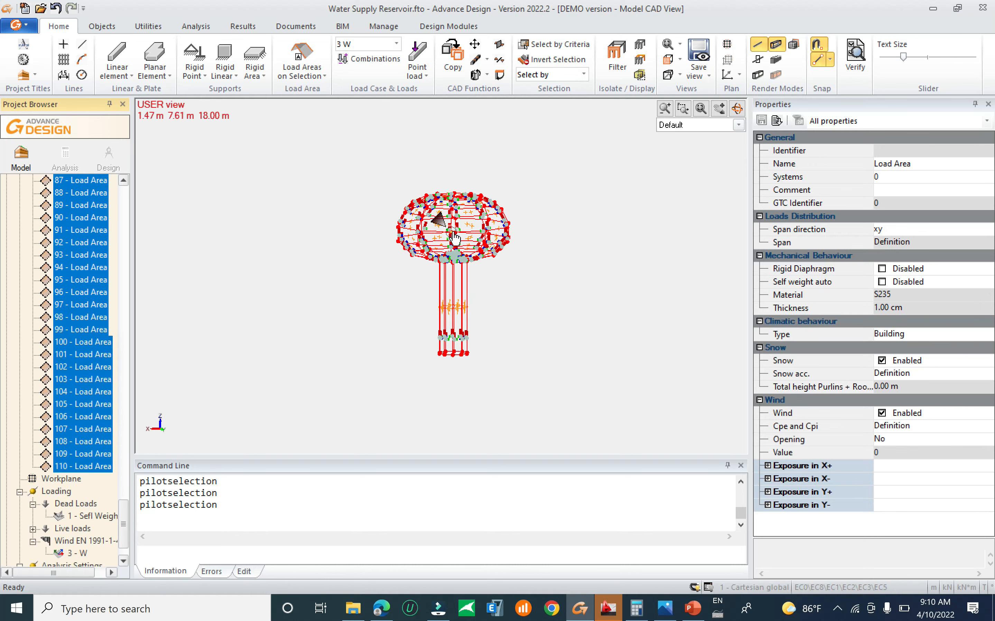
drag(119, 513, 136, 319)
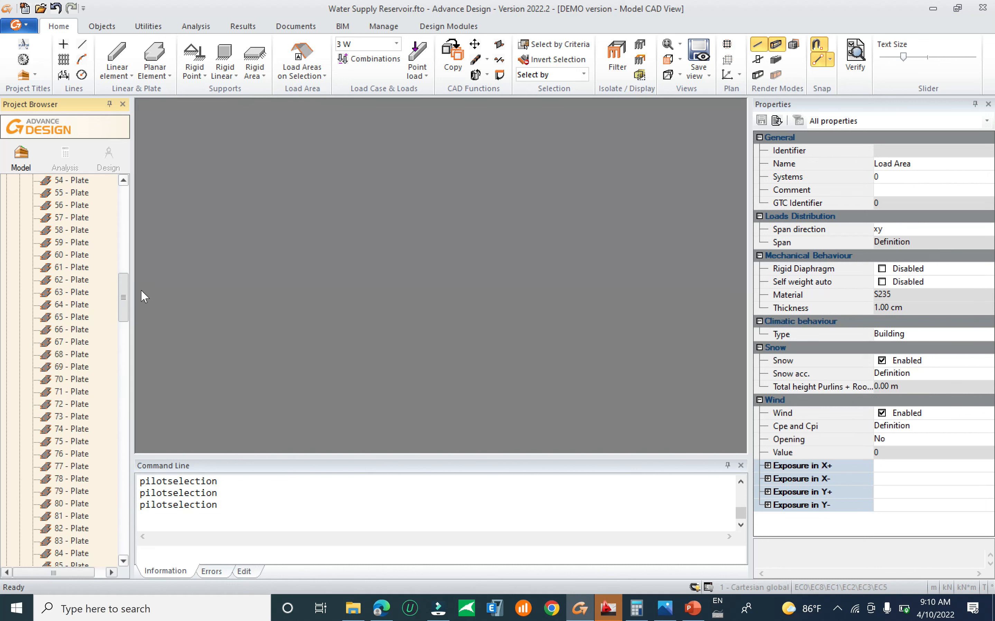
scroll(95, 296, down, 8)
right_click(84, 272)
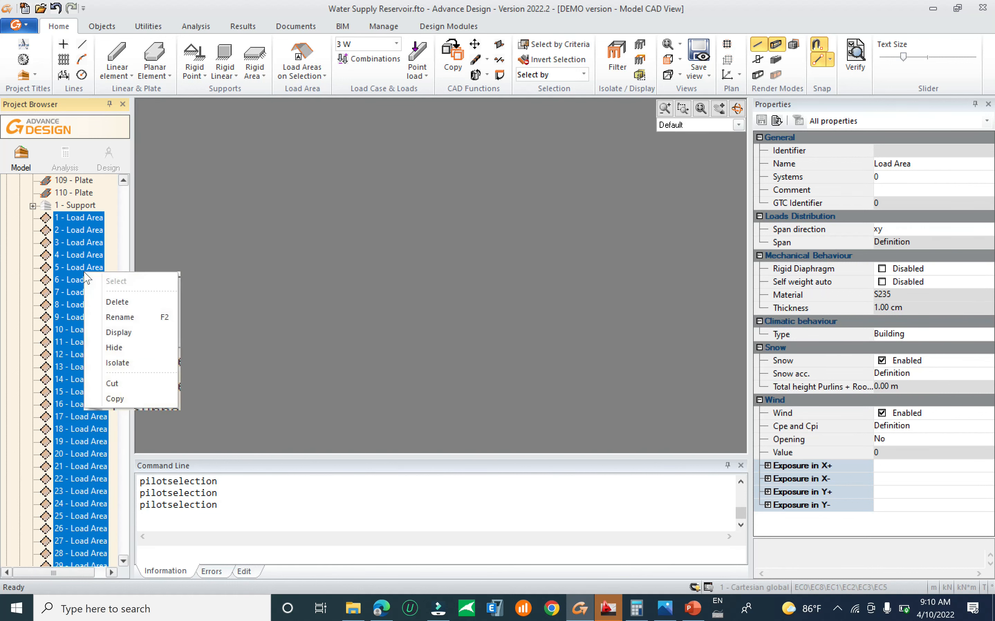
click(121, 385)
Step: Create a new system under Structure and name it "Wind wall"
drag(126, 395, 129, 202)
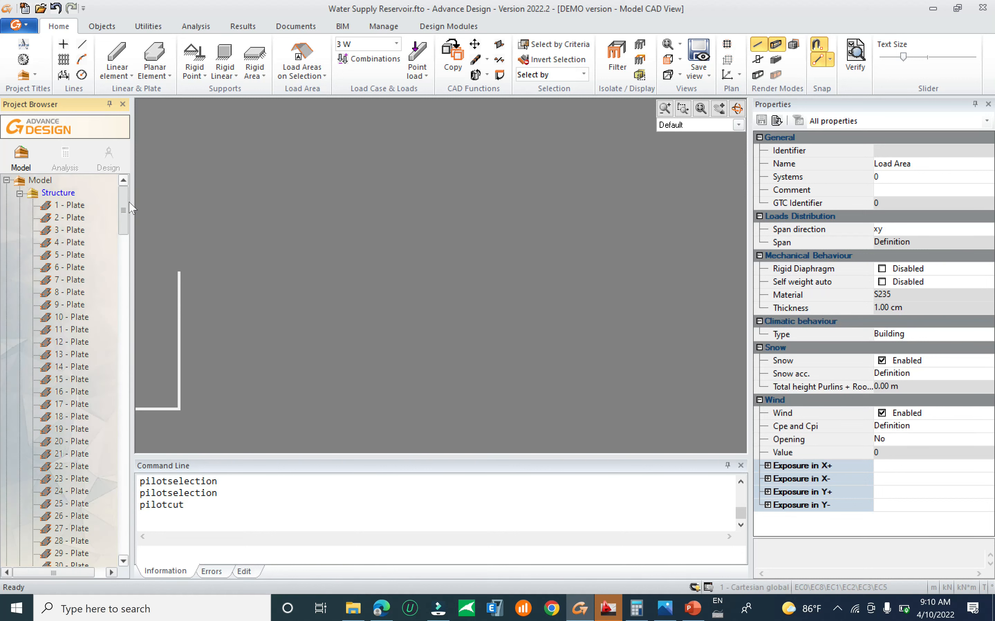
click(67, 194)
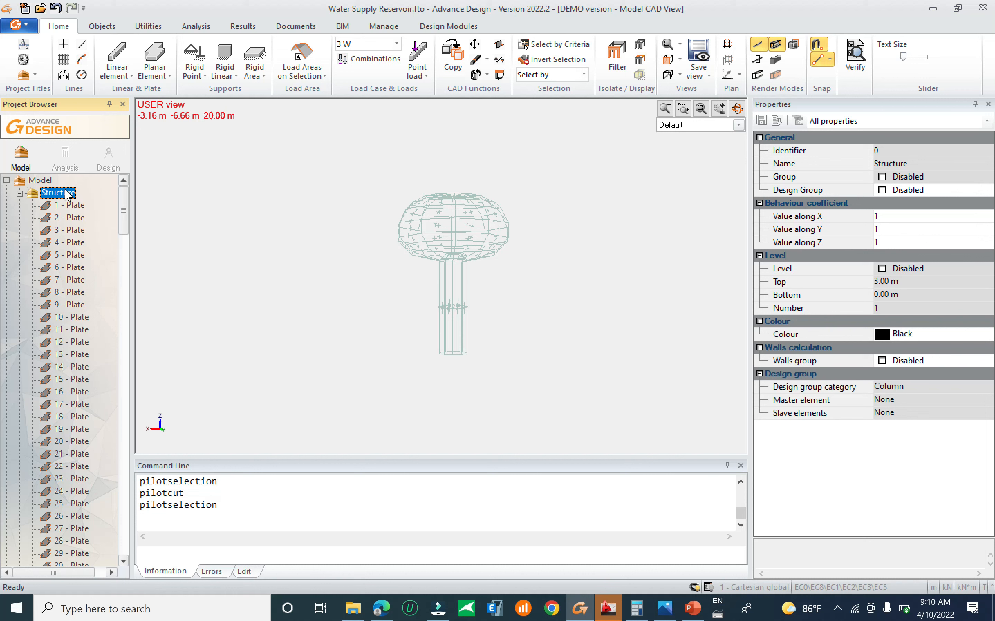
key(F6)
text(W)
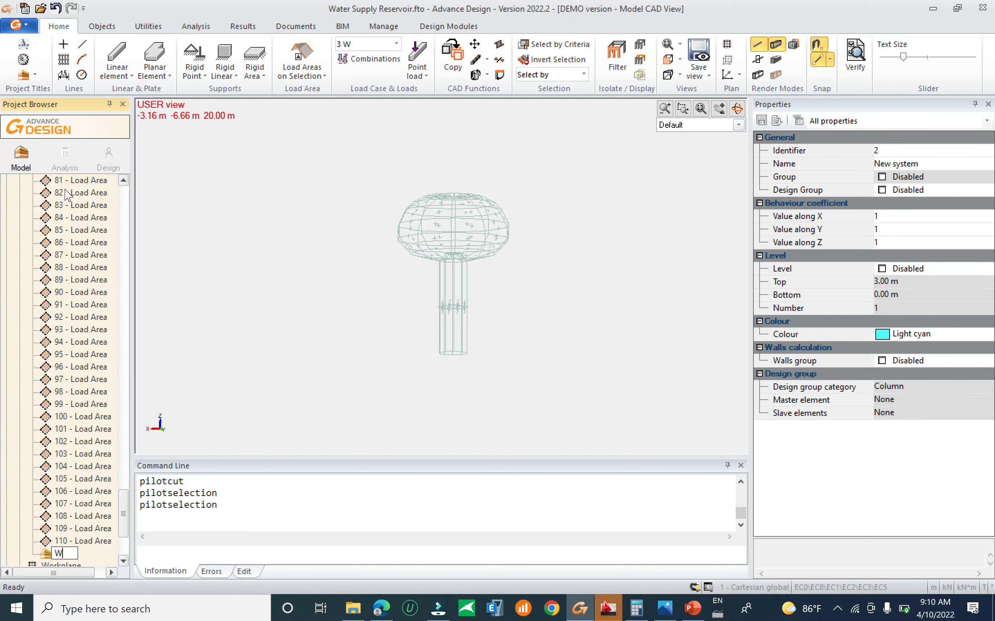
text(ind wall)
key(Return)
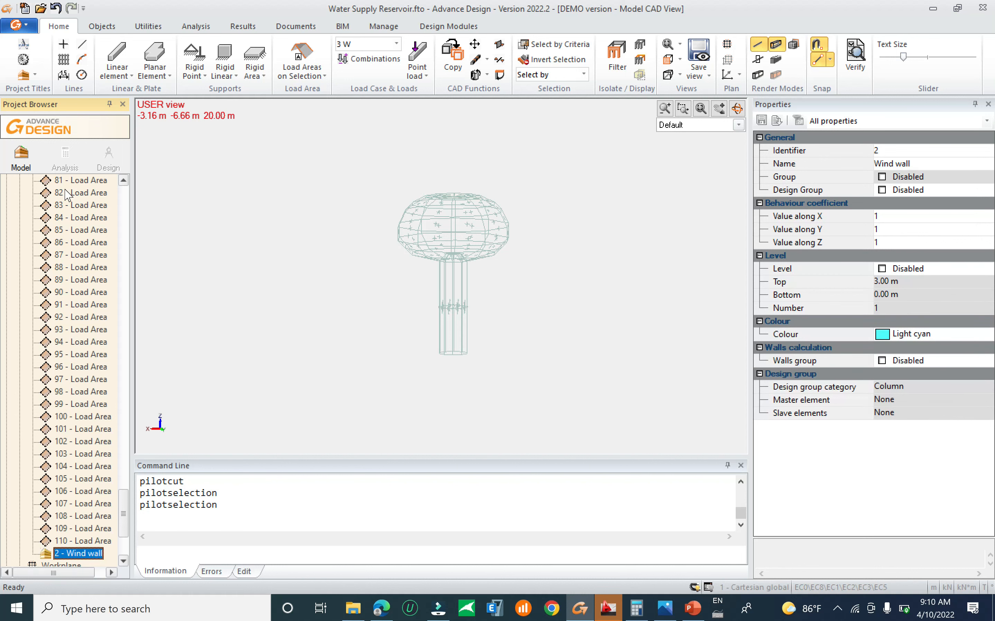
Step: Paste the cut load areas into the Wind wall system and save the model with that system hidden
right_click(80, 557)
click(115, 544)
double_click(70, 414)
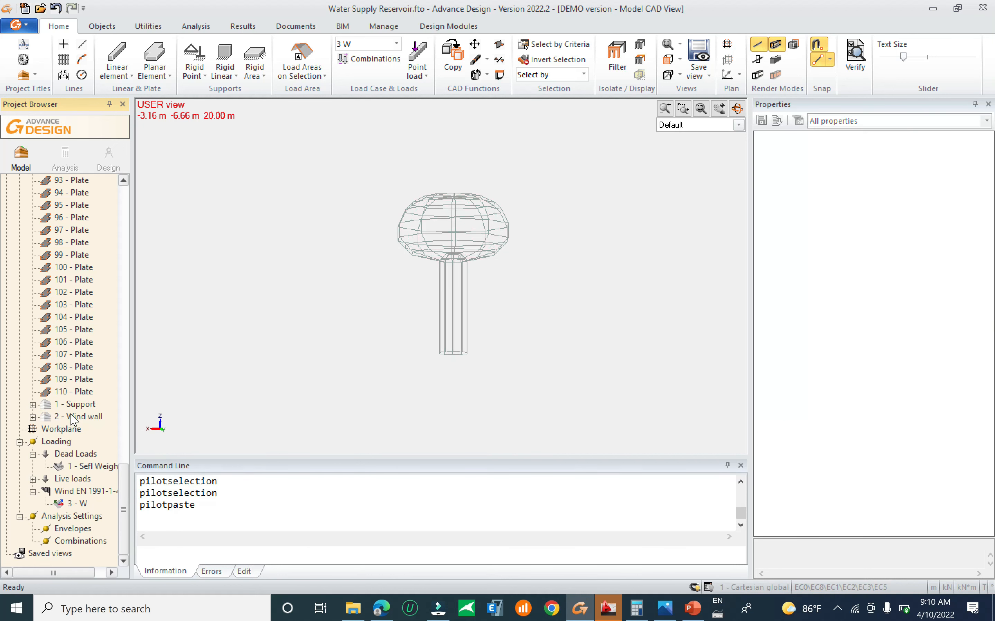
key(ctrl+s)
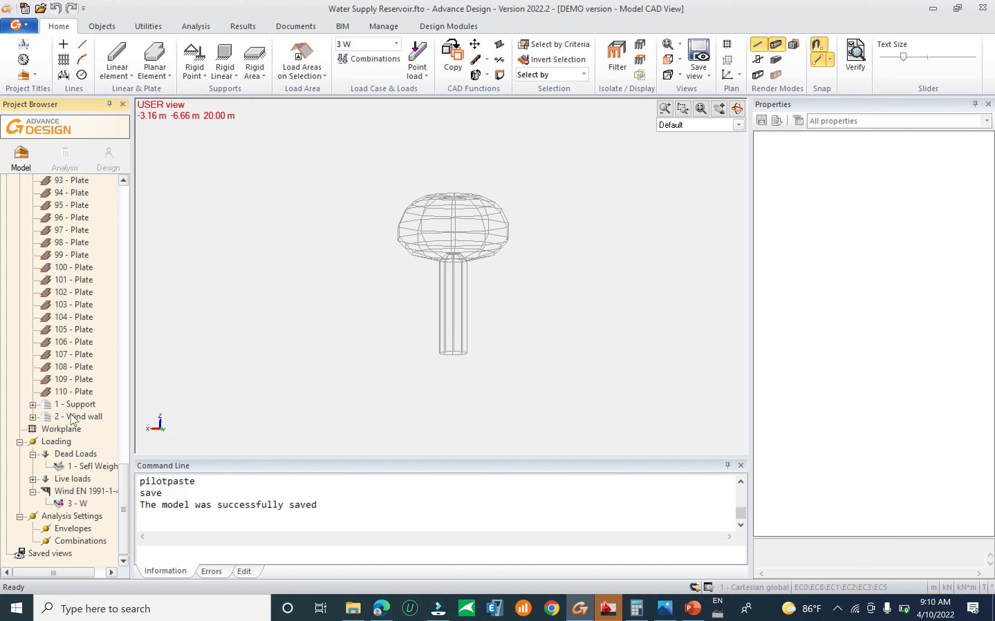
Step: Display the Wind wall system and enable Split Load Areas for the Wind EN 1991-1-4 load family
double_click(73, 417)
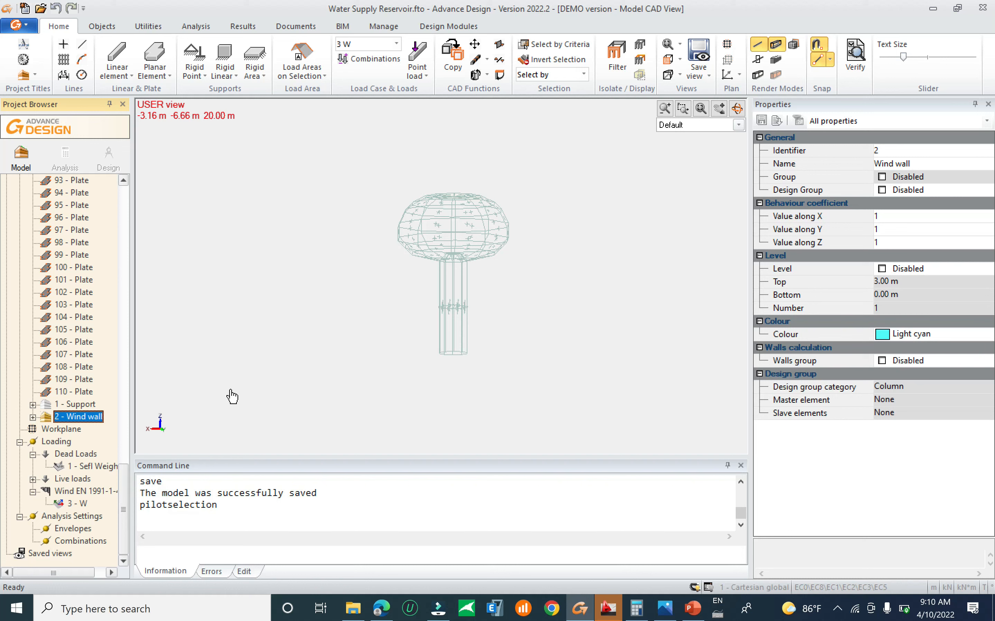
click(78, 492)
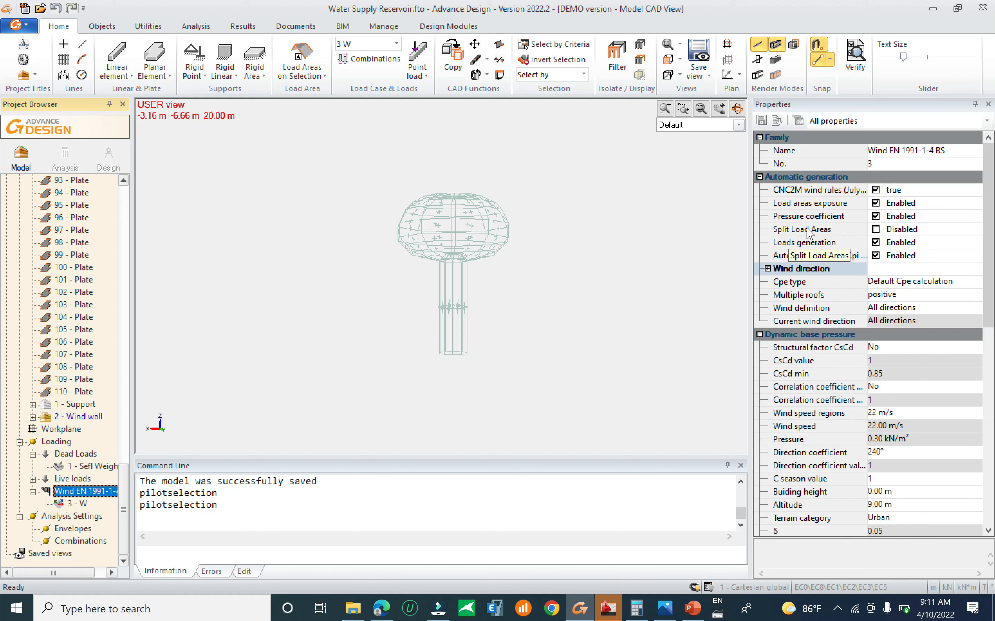
click(876, 230)
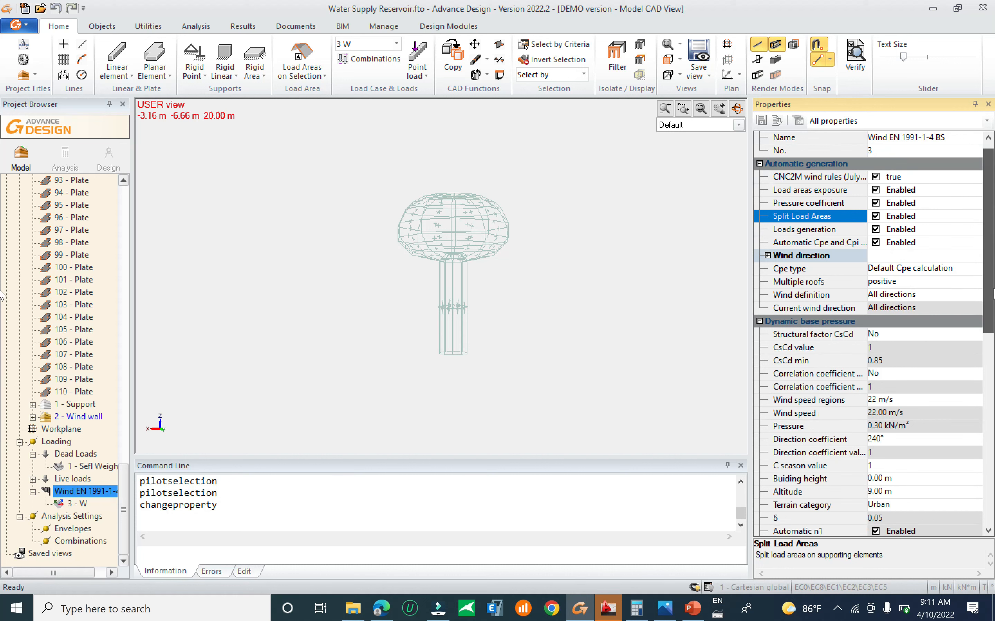
Step: Examine the wind speed regions map in the wind family's dynamic base pressure settings
scroll(904, 329, down, 5)
scroll(867, 328, down, 1)
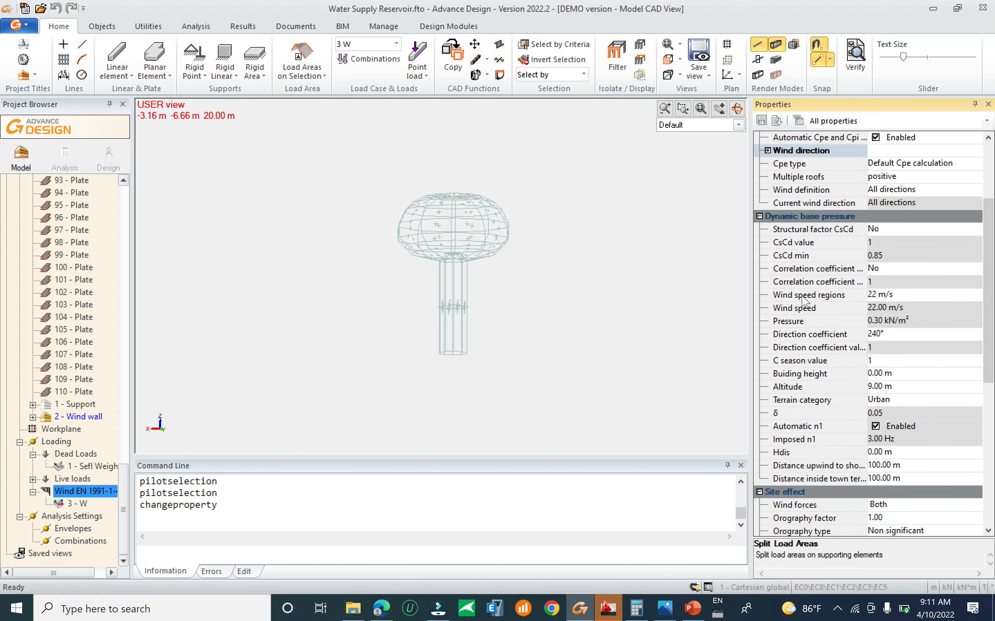
click(890, 296)
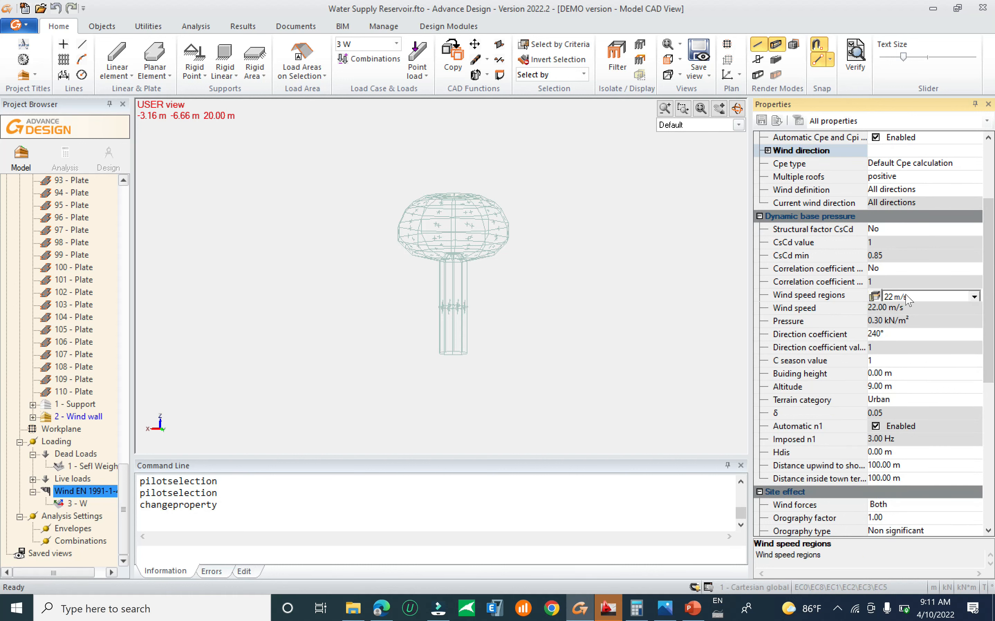
click(875, 296)
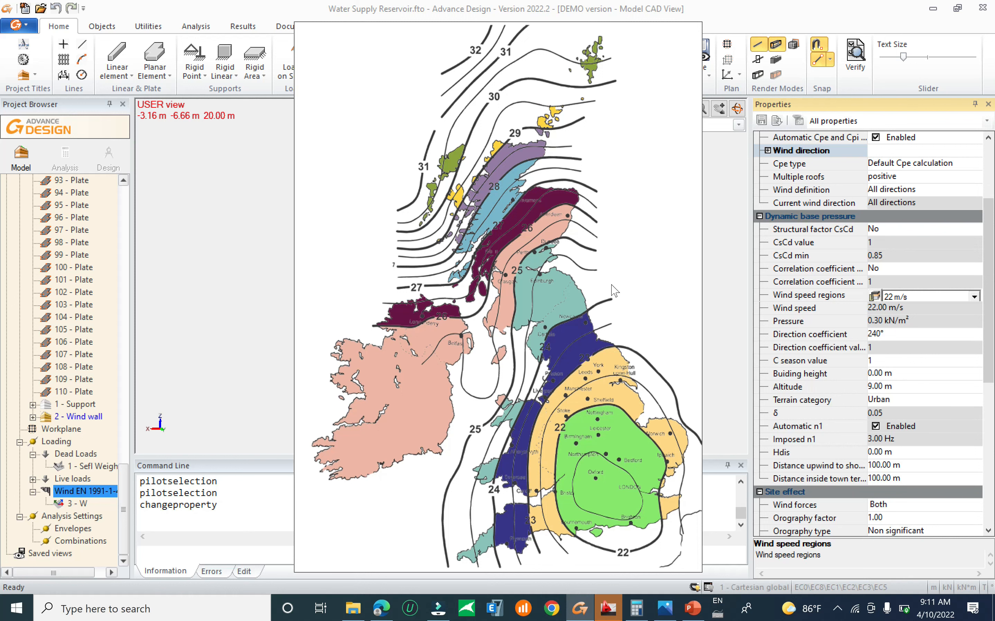
click(527, 239)
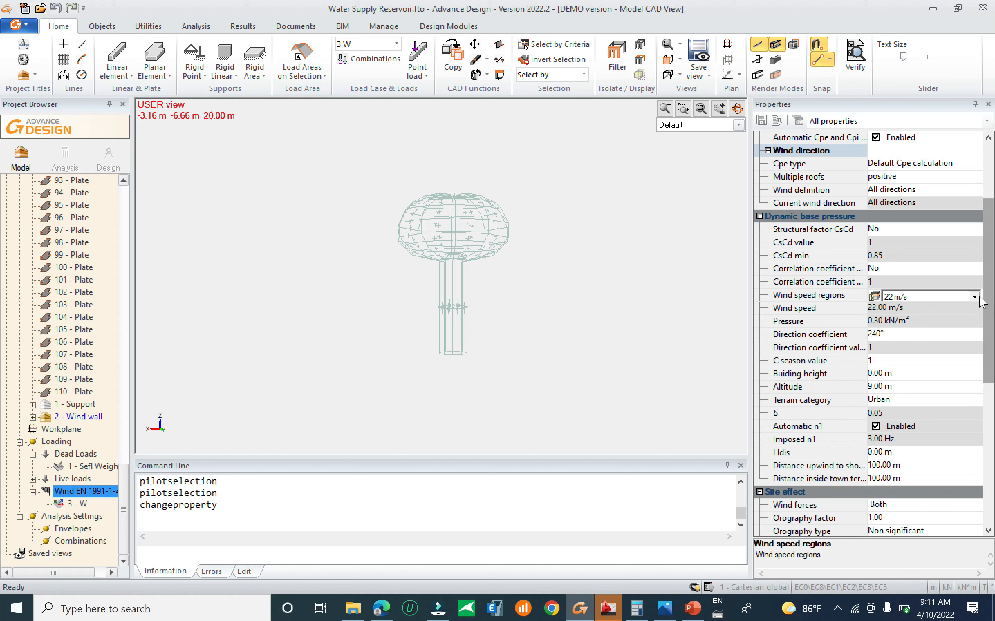
Step: Set the wind family's building height to 22 m and its terrain category to Rural
drag(985, 311, 988, 353)
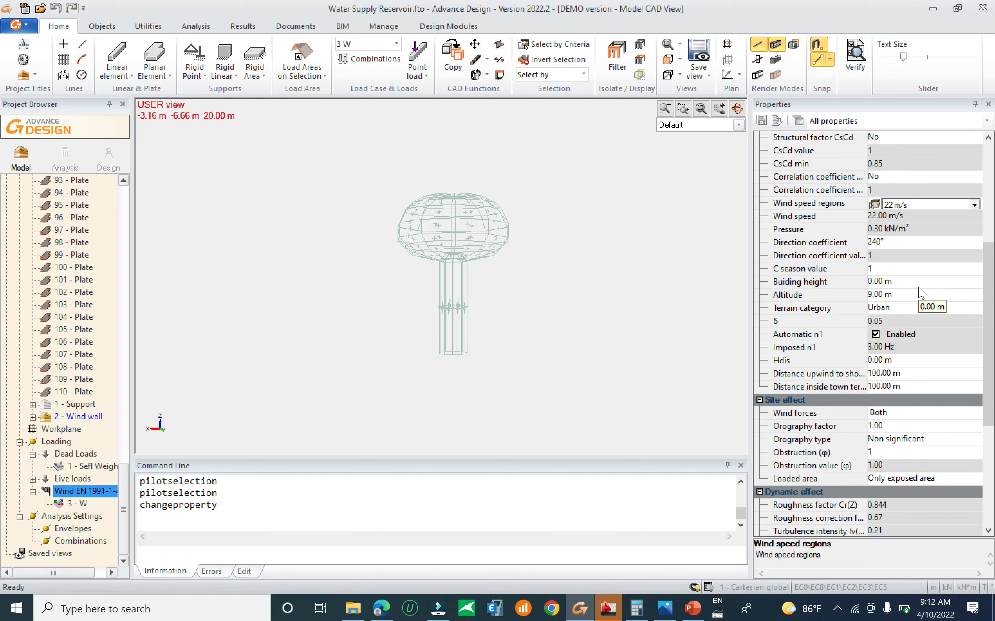
click(906, 282)
key(ctrl+a)
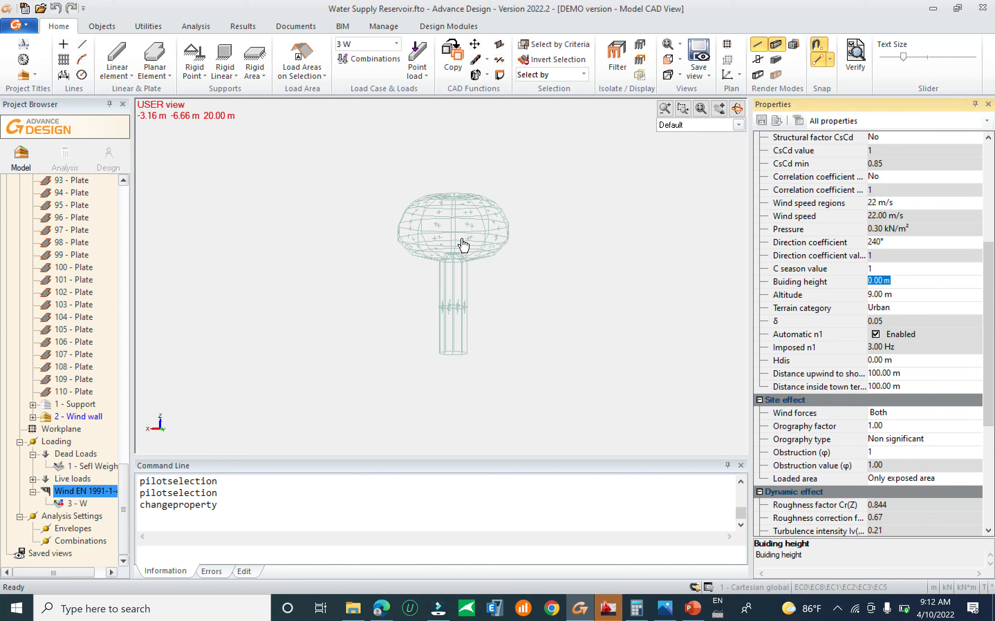
text(22)
key(Tab)
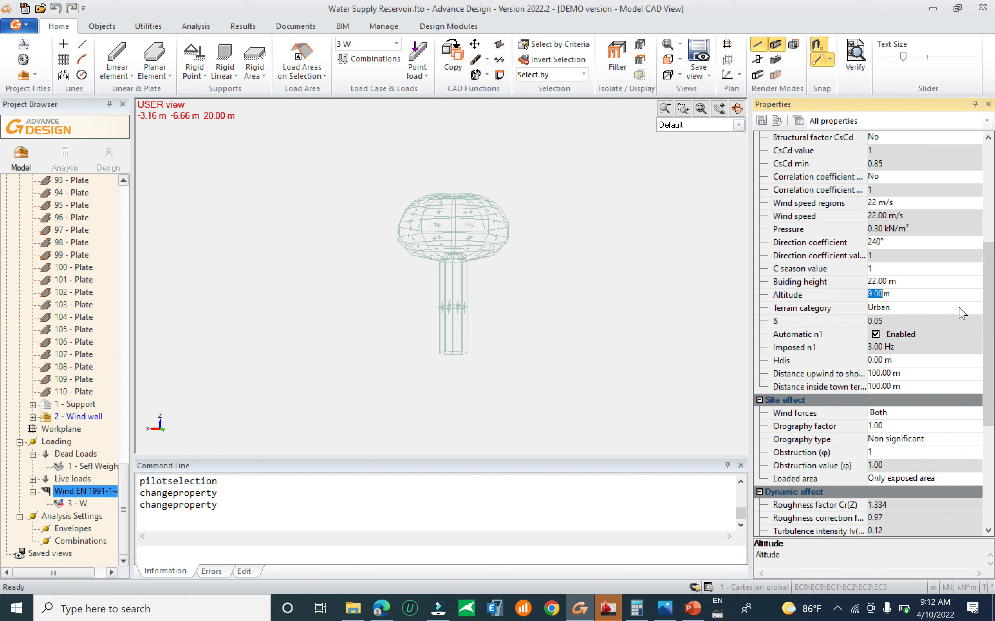
key(Tab)
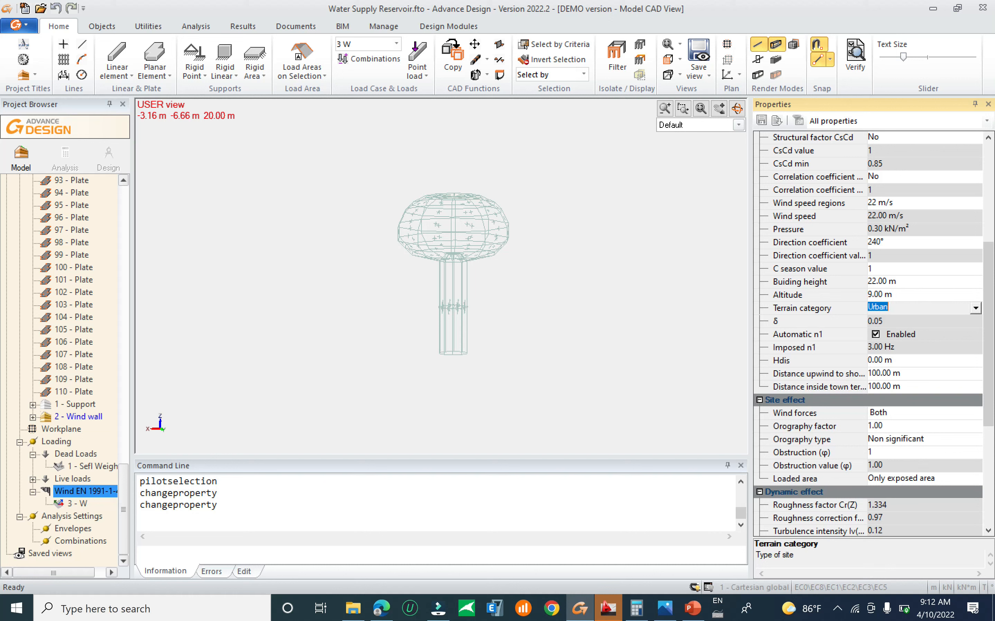
click(975, 308)
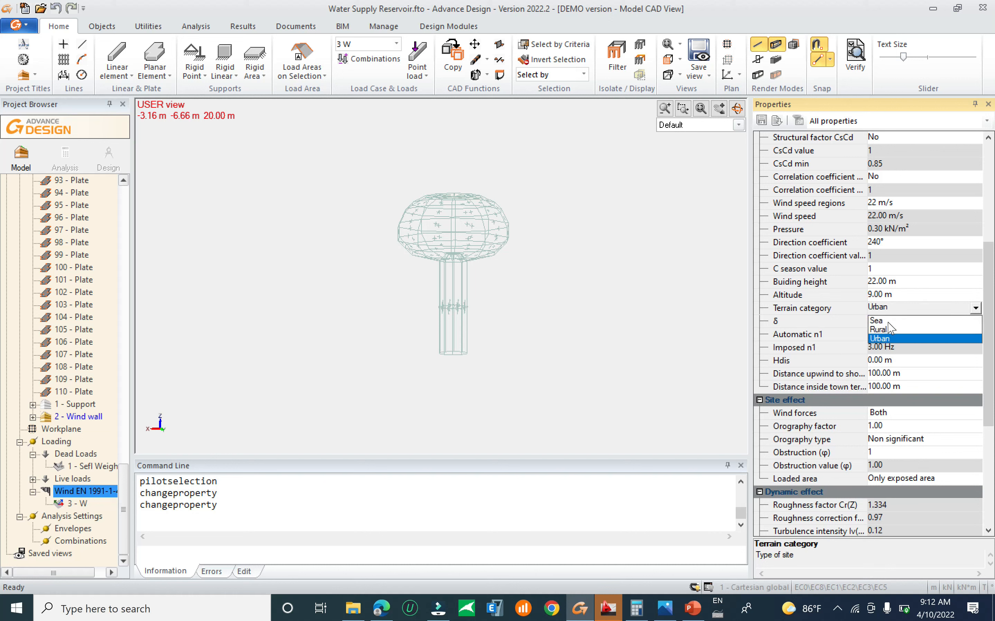
click(880, 330)
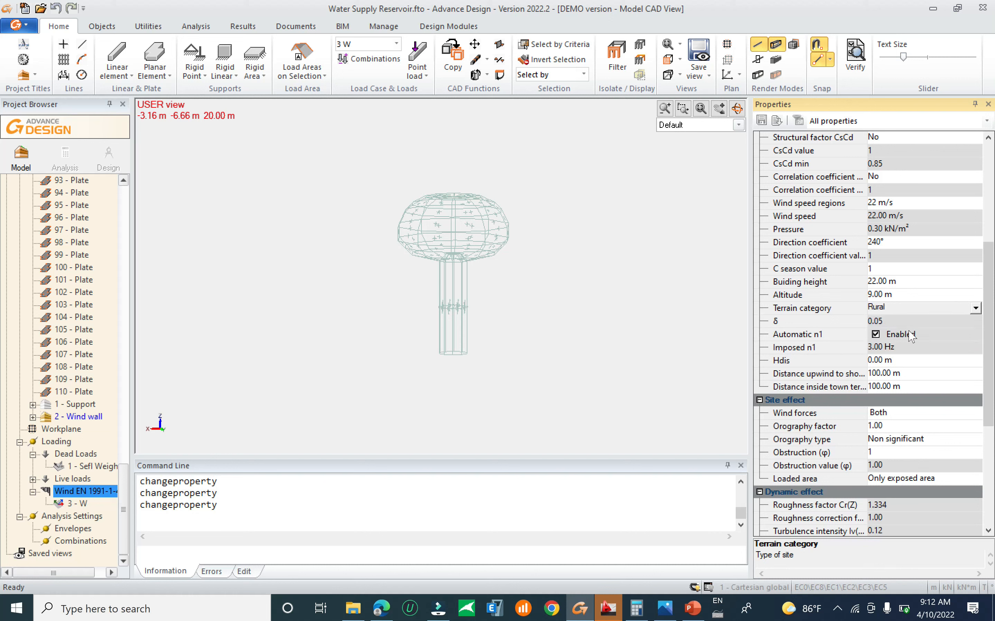
click(951, 323)
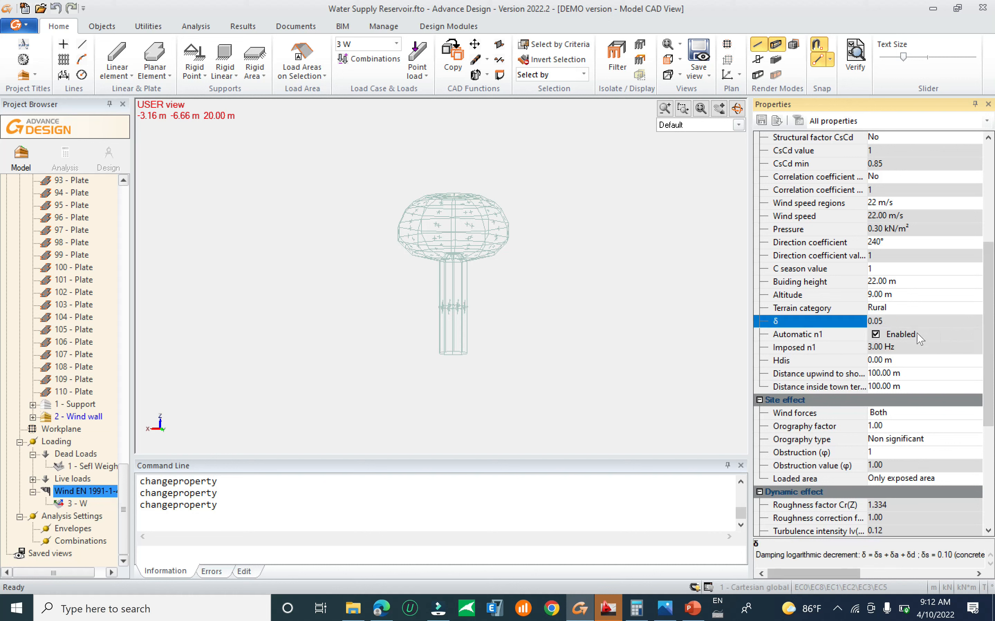
Step: Review the wind family's site effect, dynamic effect and combination settings, and save the model
drag(993, 355, 993, 454)
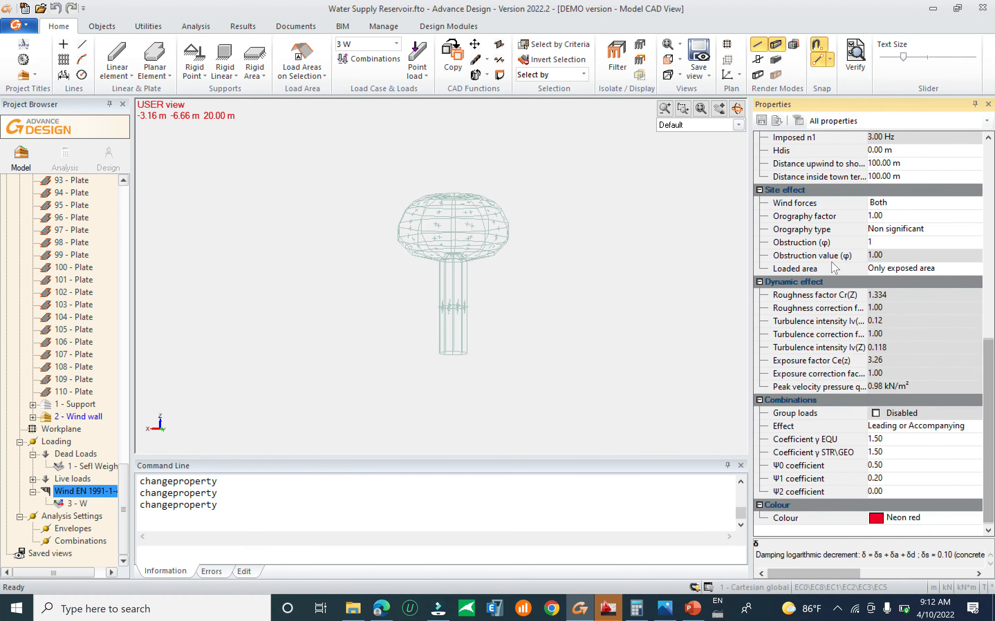
click(925, 204)
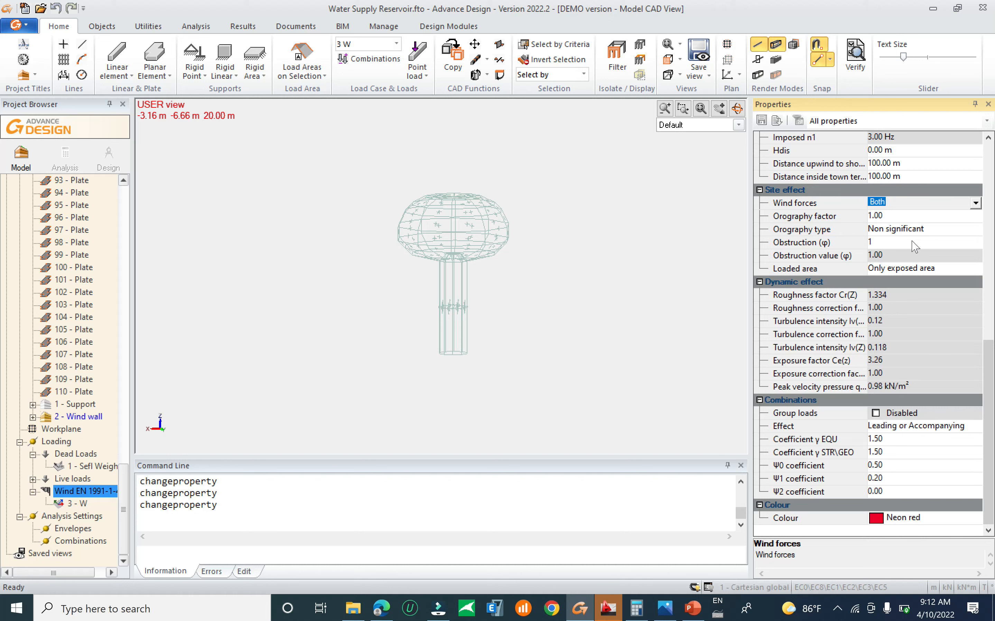
click(904, 216)
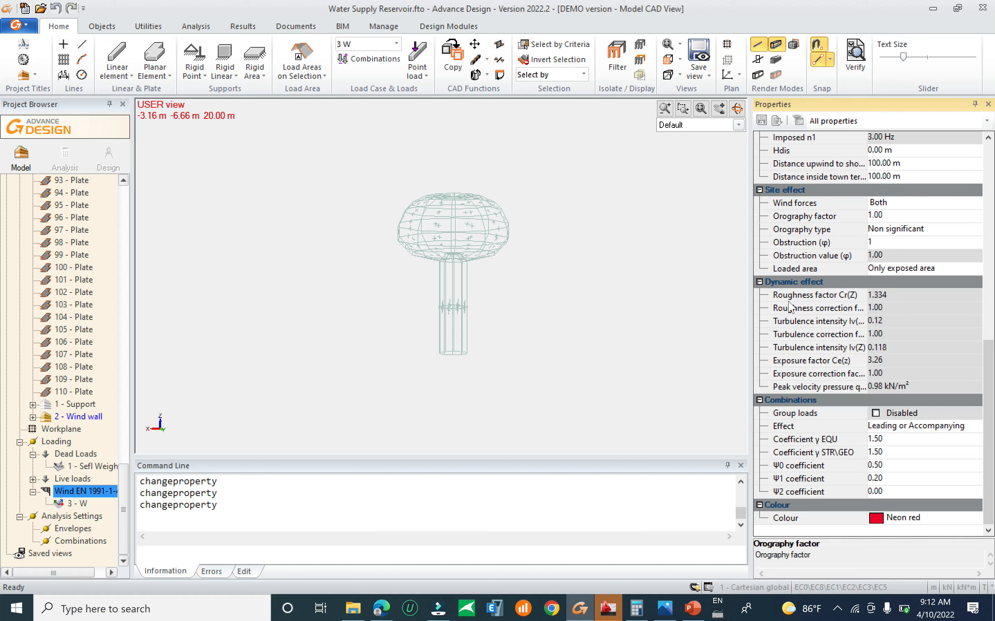
drag(988, 405, 988, 405)
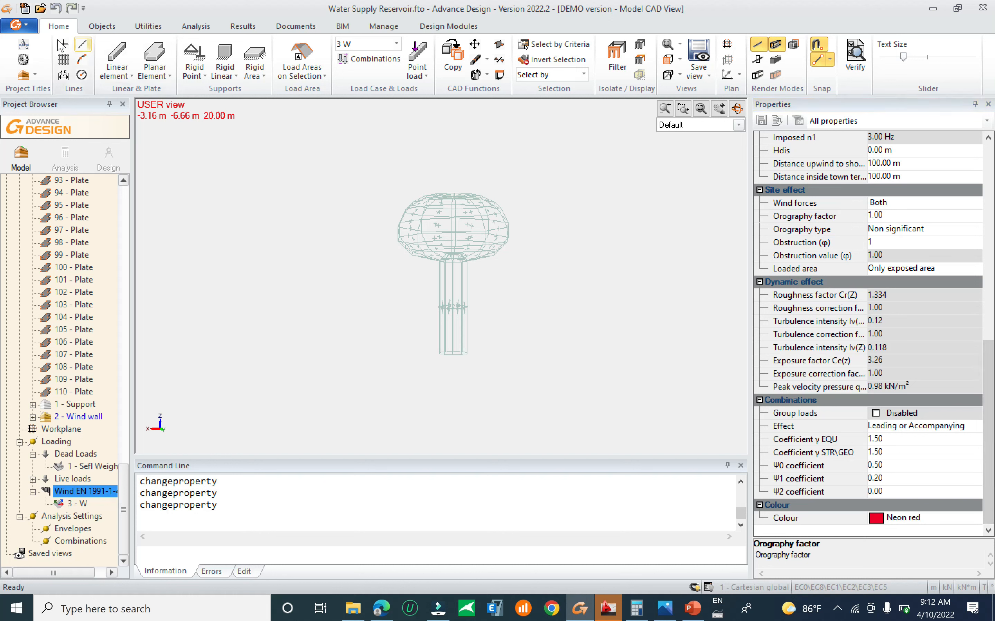
key(ctrl+s)
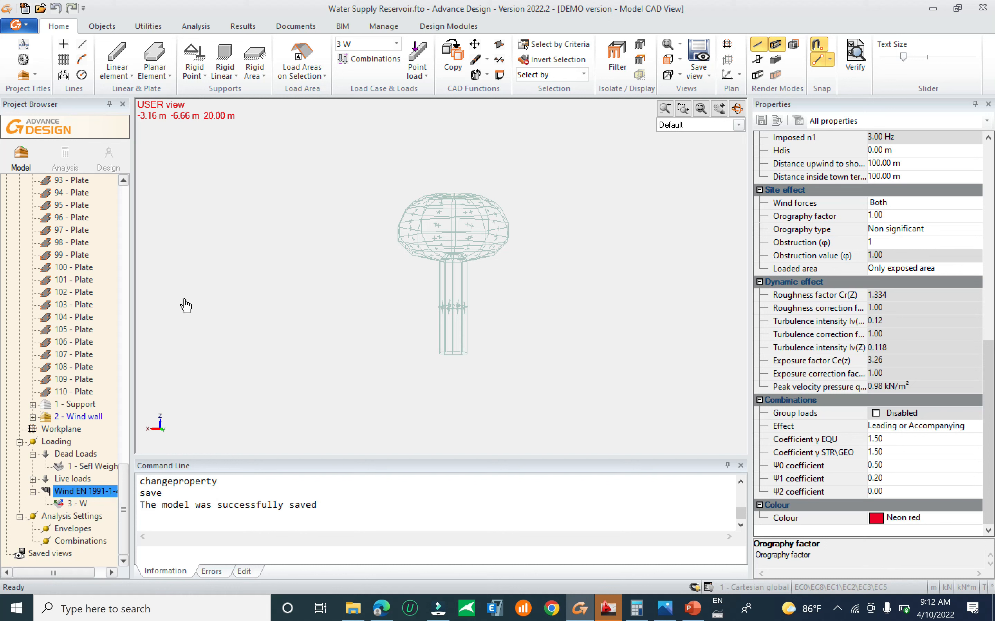
Step: Delete the manually created load case W from the Wind EN 1991-1-4 family
click(78, 506)
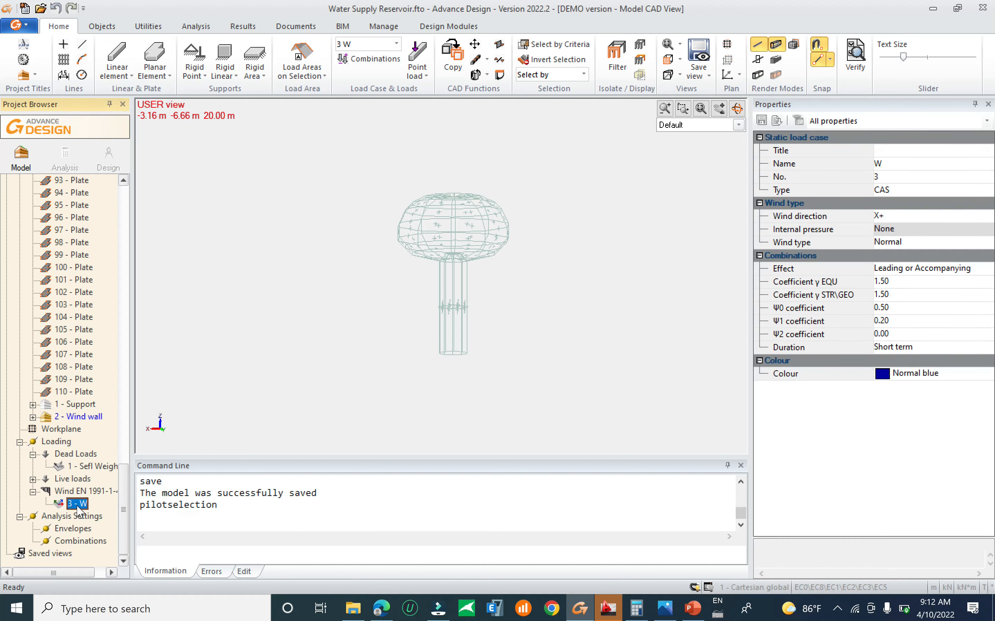
right_click(80, 508)
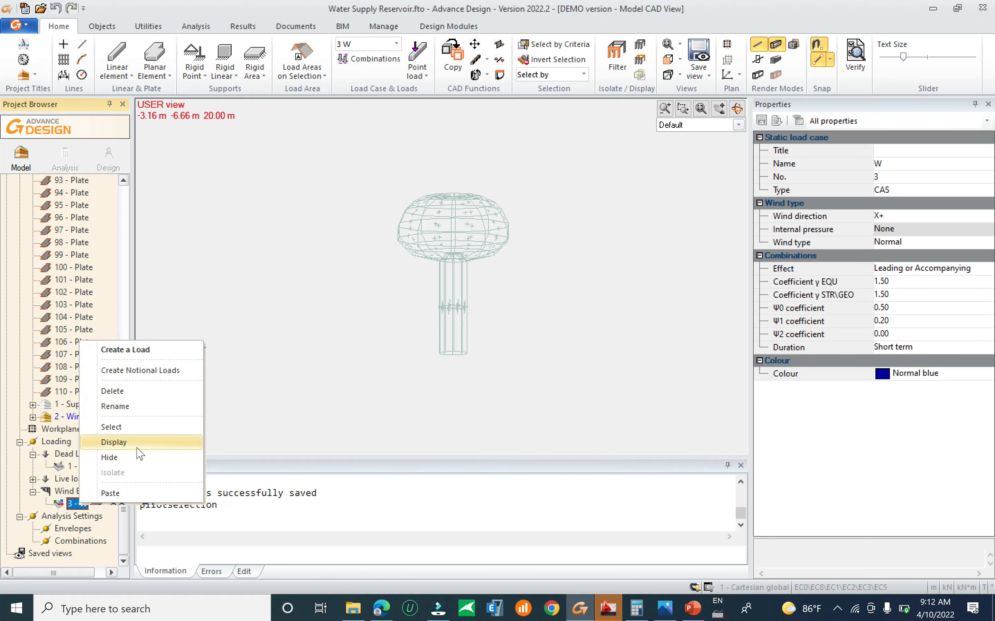
click(135, 392)
Step: Run automatic generation of the wind load cases for the Wind EN 1991-1-4 family
click(80, 508)
right_click(80, 507)
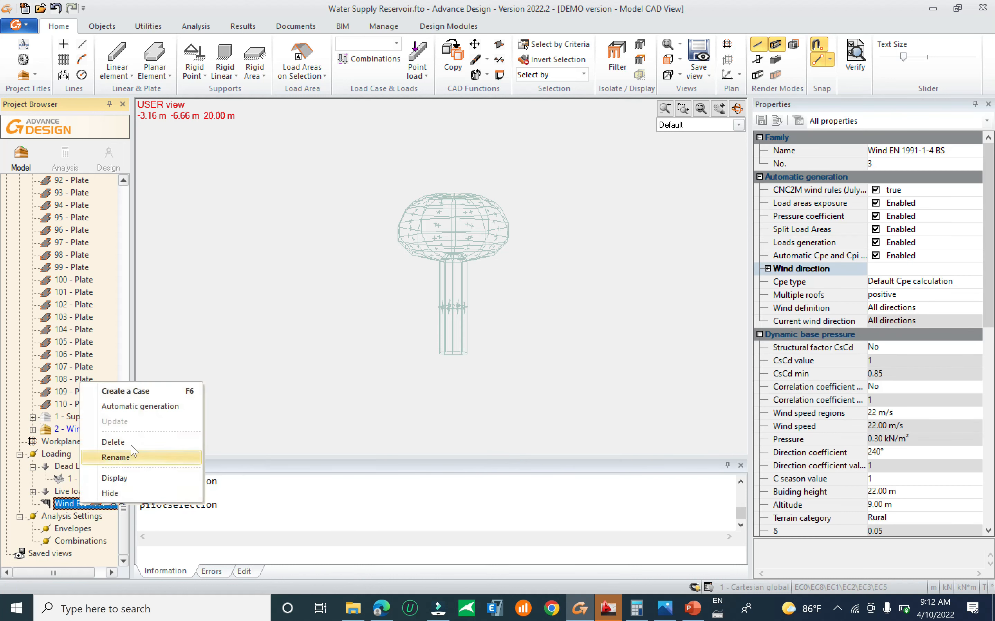
click(164, 409)
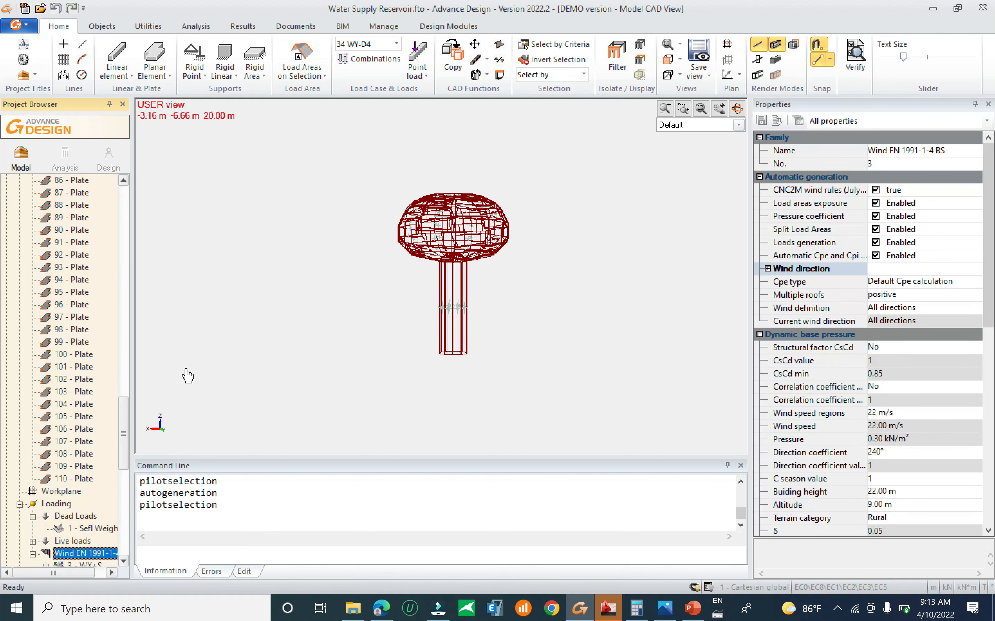
Step: Apply auto-scaling to the displayed loads of the Wind EN 1991-1-4 family on the reservoir model
scroll(128, 468, down, 7)
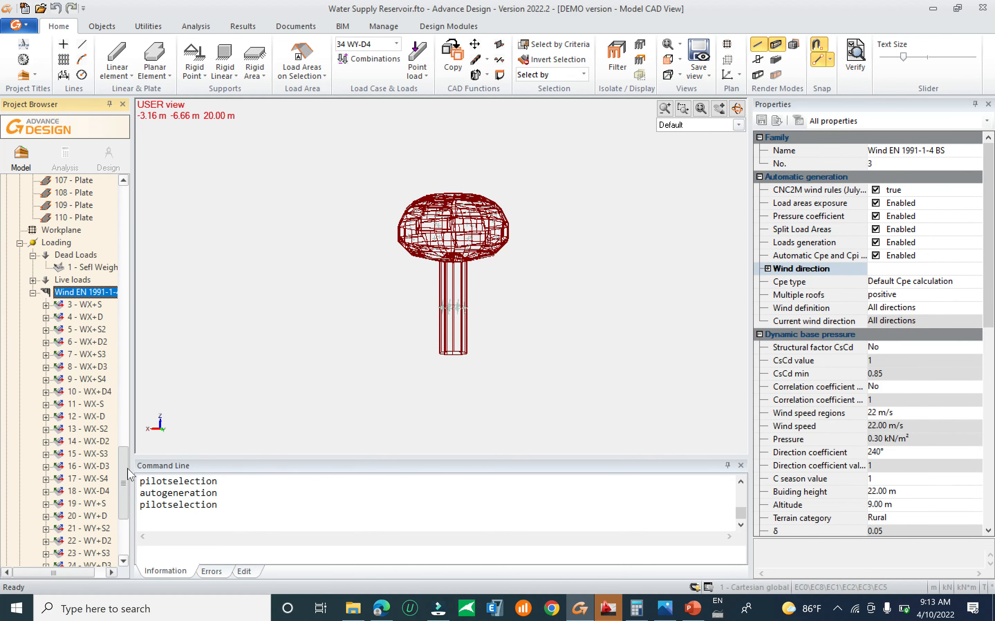
right_click(573, 242)
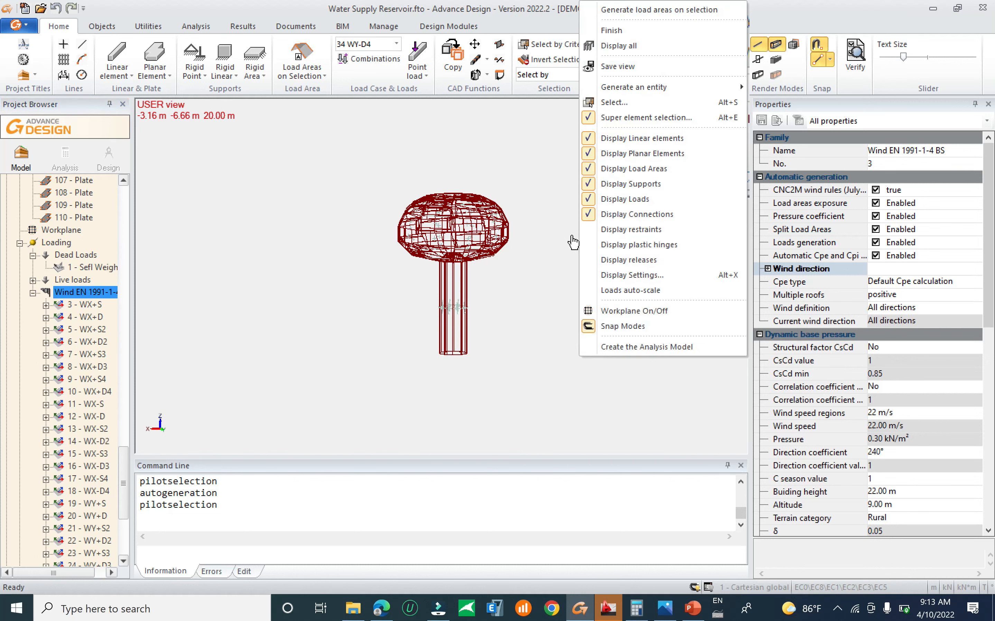
click(592, 290)
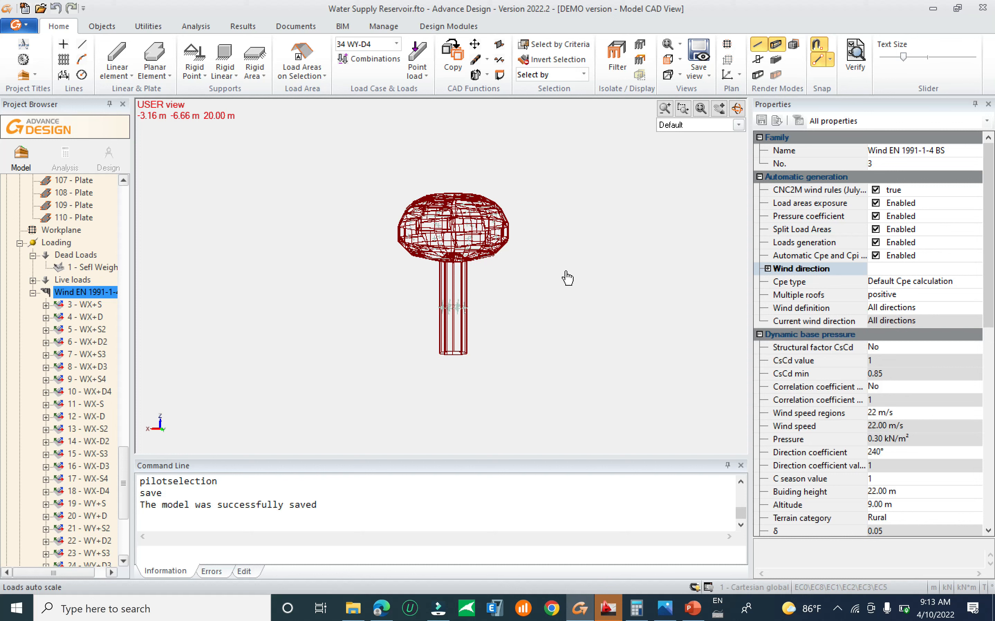
right_click(561, 215)
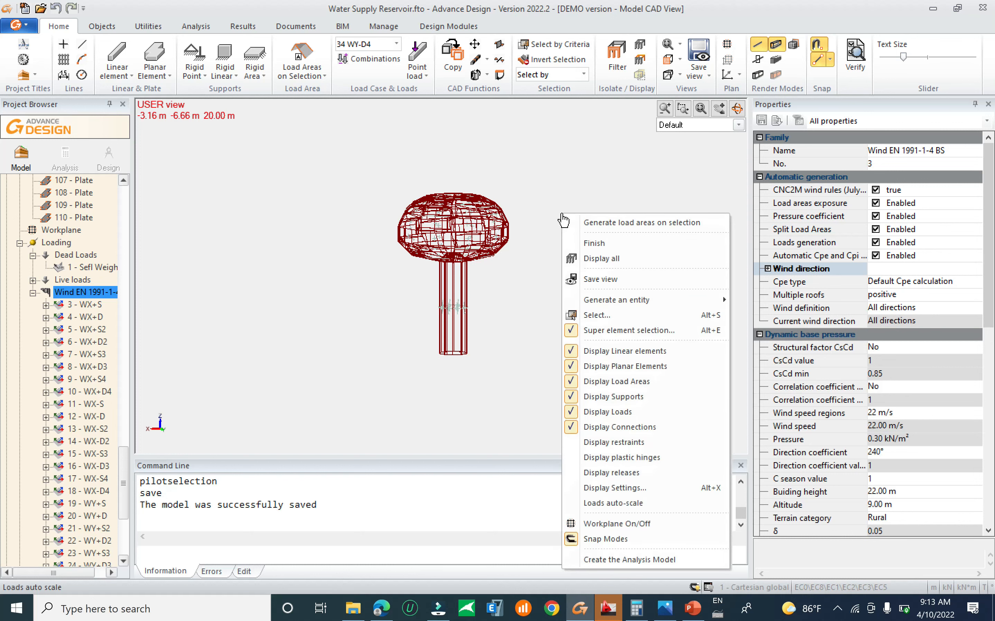
click(629, 504)
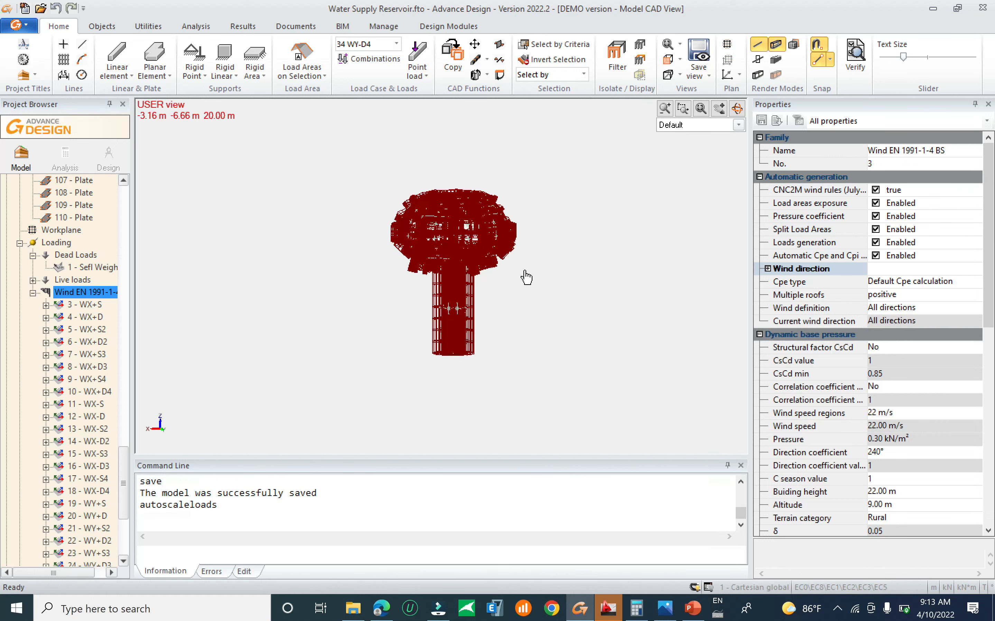
Step: Examine the scaled wind loads on the tank and around the base of the supporting shaft
scroll(519, 243, up, 3)
scroll(513, 330, up, 1)
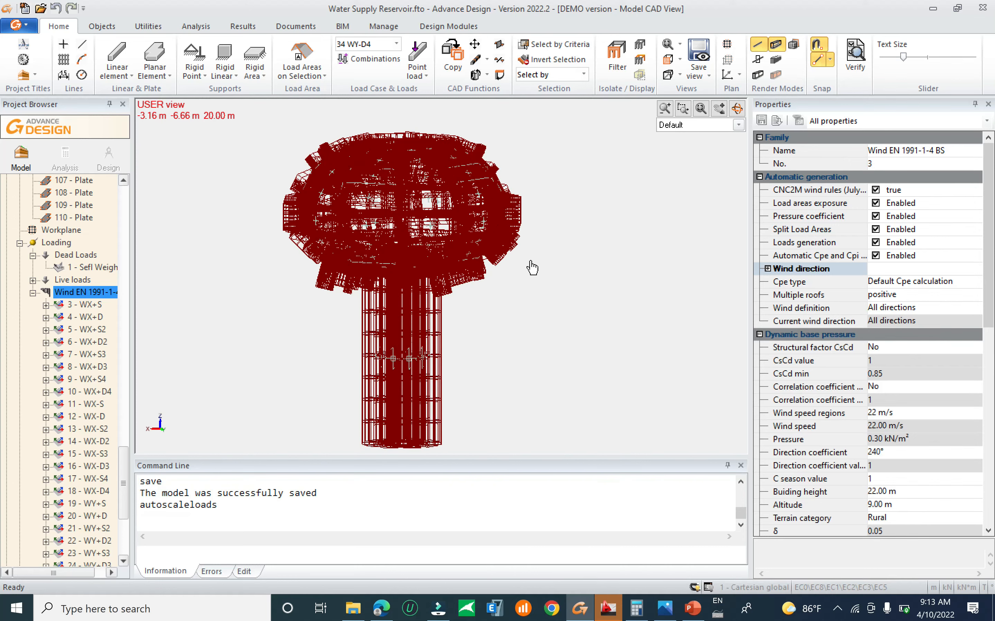
middle_drag(531, 340, 546, 317)
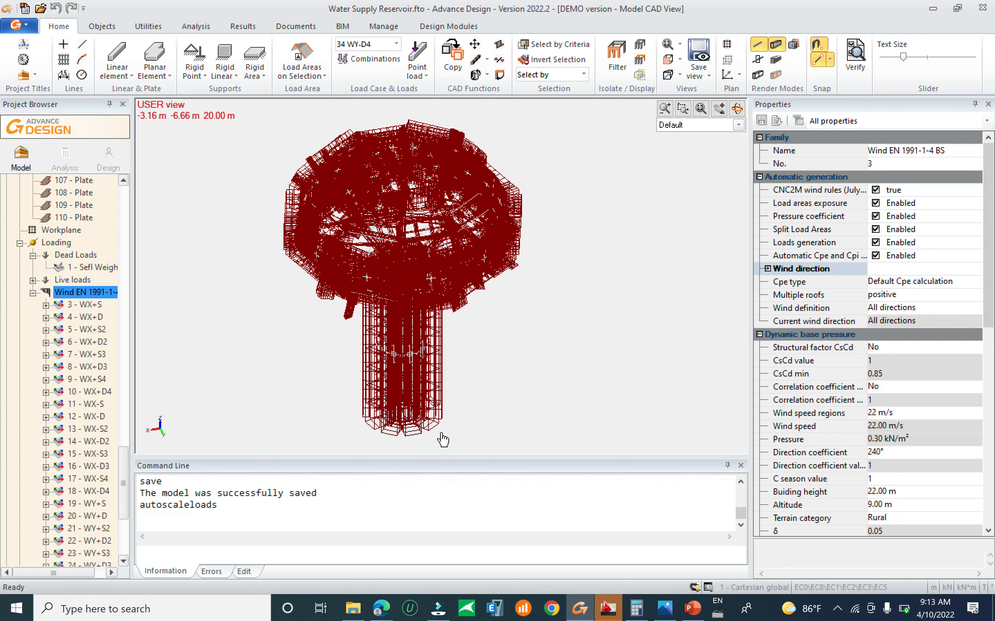
scroll(445, 429, up, 2)
scroll(488, 350, up, 4)
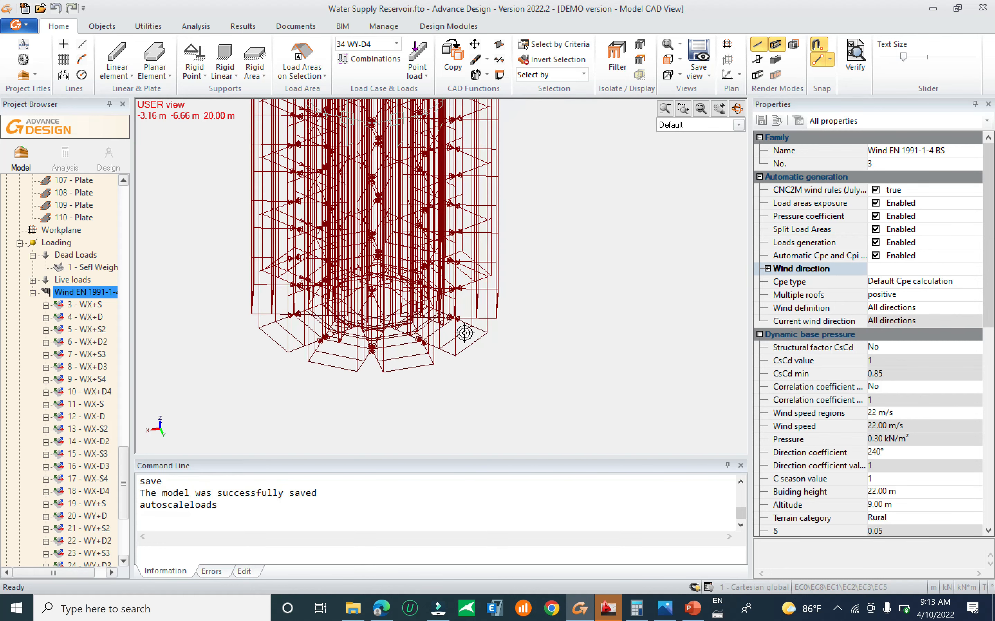
mouse_move(396, 366)
shift+middle_down()
mouse_move(424, 365)
mouse_move(393, 380)
shift+middle_up()
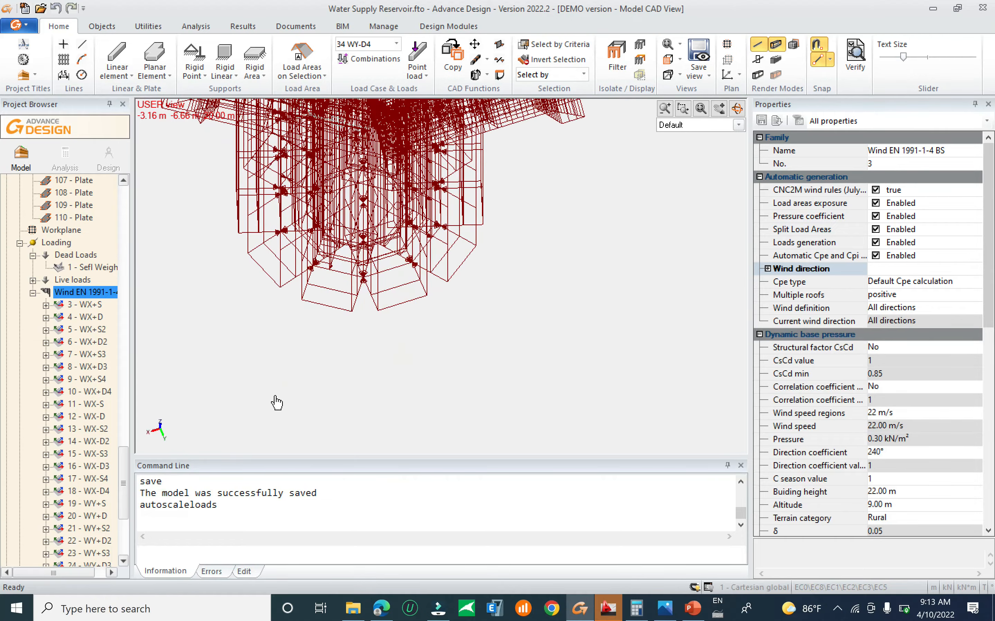
Step: Hide wind load cases 4 - WX+D through 34 - WY-D4 and select load case 3 - WX+S
scroll(119, 452, down, 5)
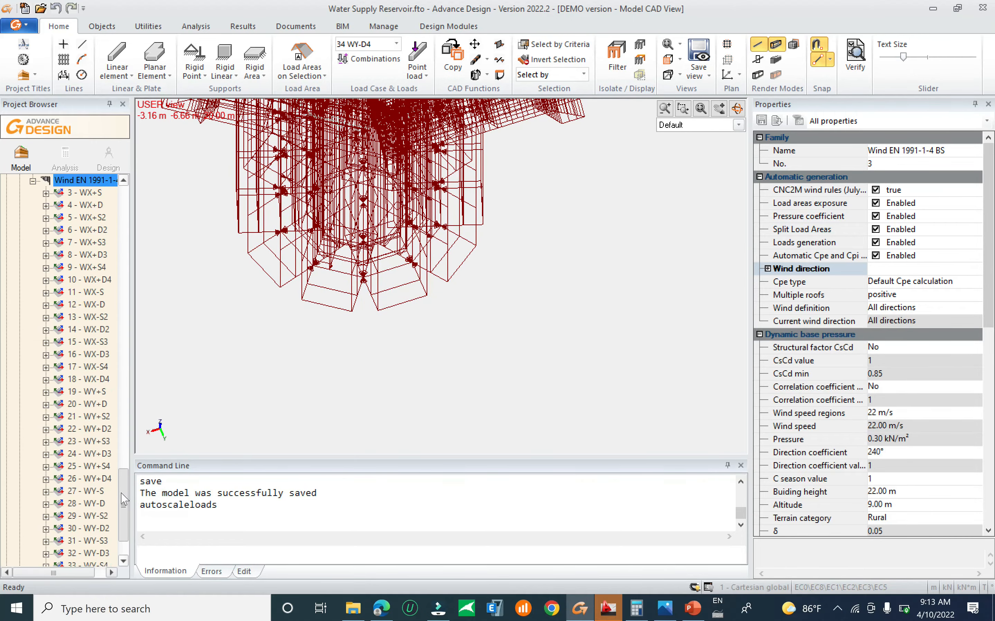
click(96, 502)
drag(124, 507, 135, 439)
scroll(124, 436, down, 3)
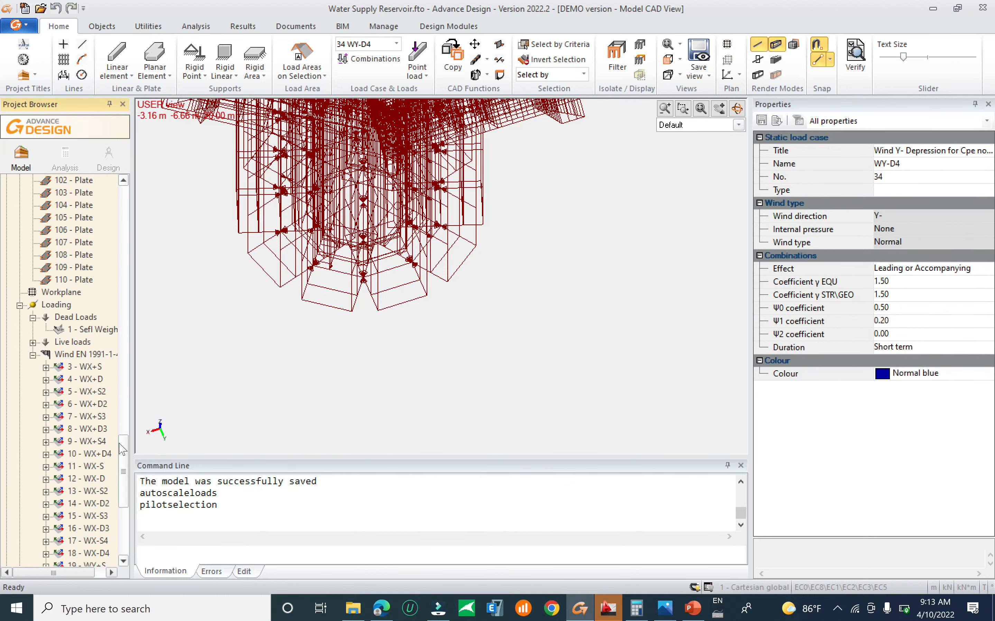
shift+click(86, 380)
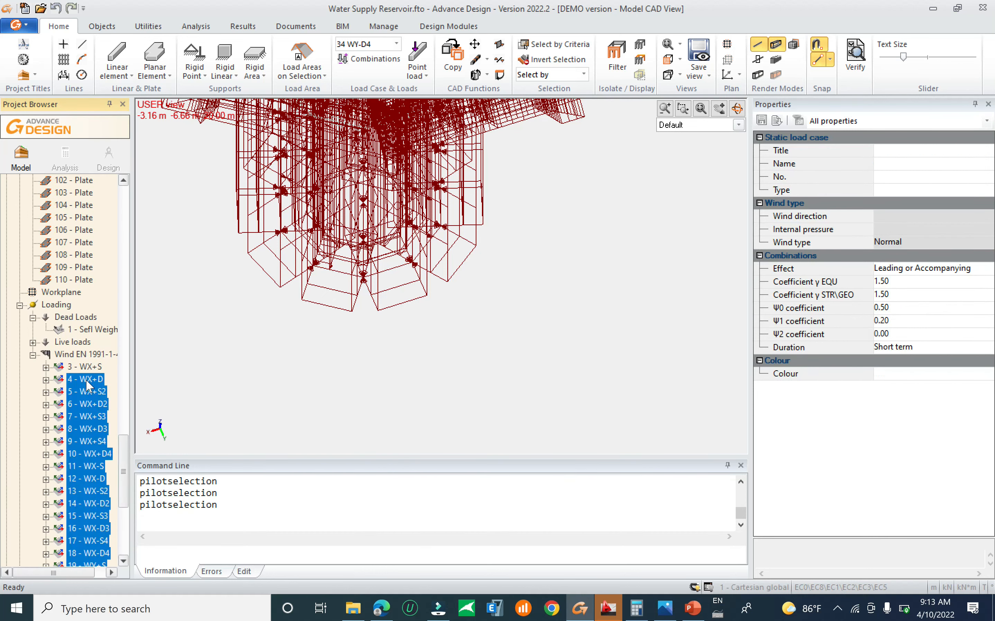
right_click(86, 380)
click(85, 367)
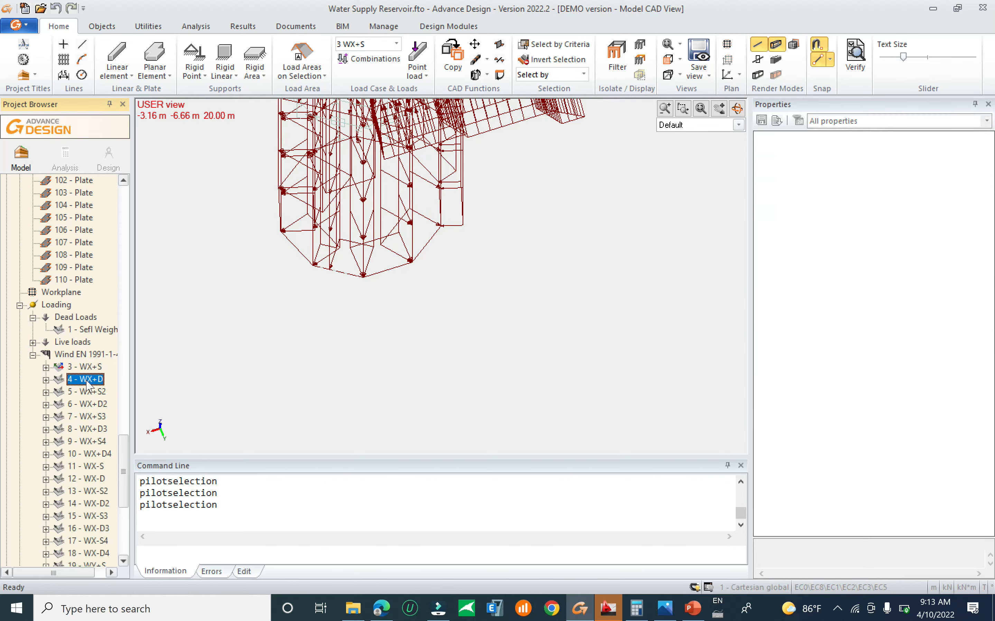
Step: Examine the WX+S loads around the shaft and check the properties of one wind load area near its base
scroll(404, 328, up, 3)
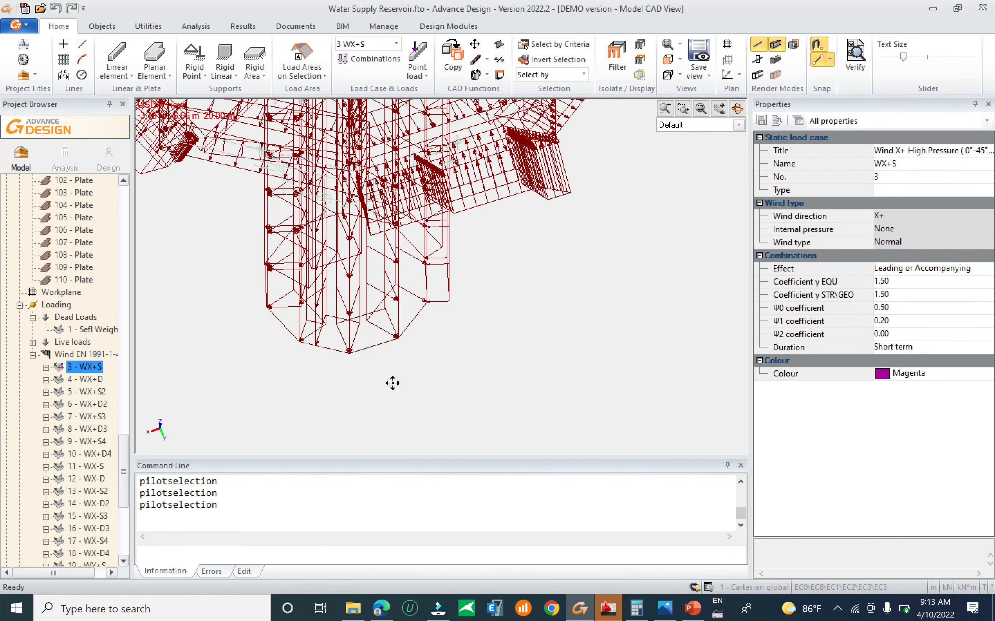
shift+middle_drag(460, 333, 547, 397)
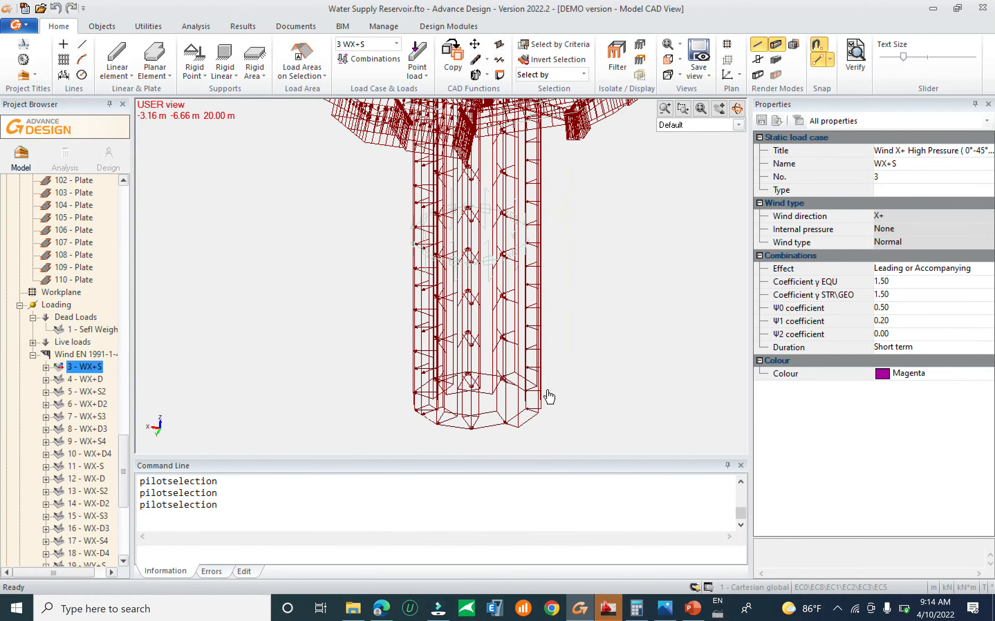
click(520, 421)
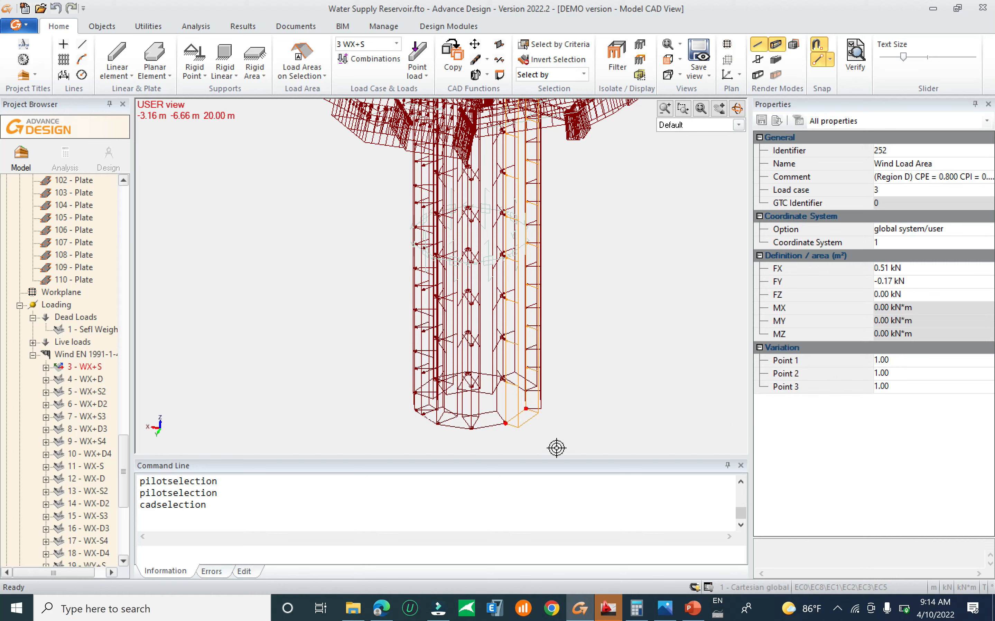
scroll(557, 447, up, 5)
scroll(526, 430, up, 2)
key(Escape)
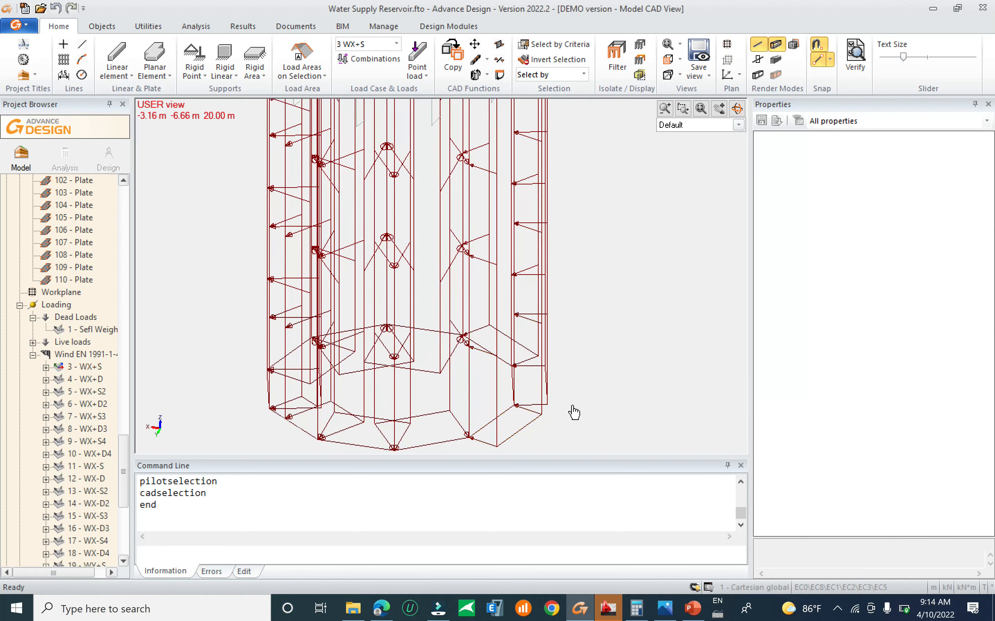
shift+middle_drag(562, 414, 558, 370)
scroll(558, 369, down, 1)
scroll(511, 318, up, 6)
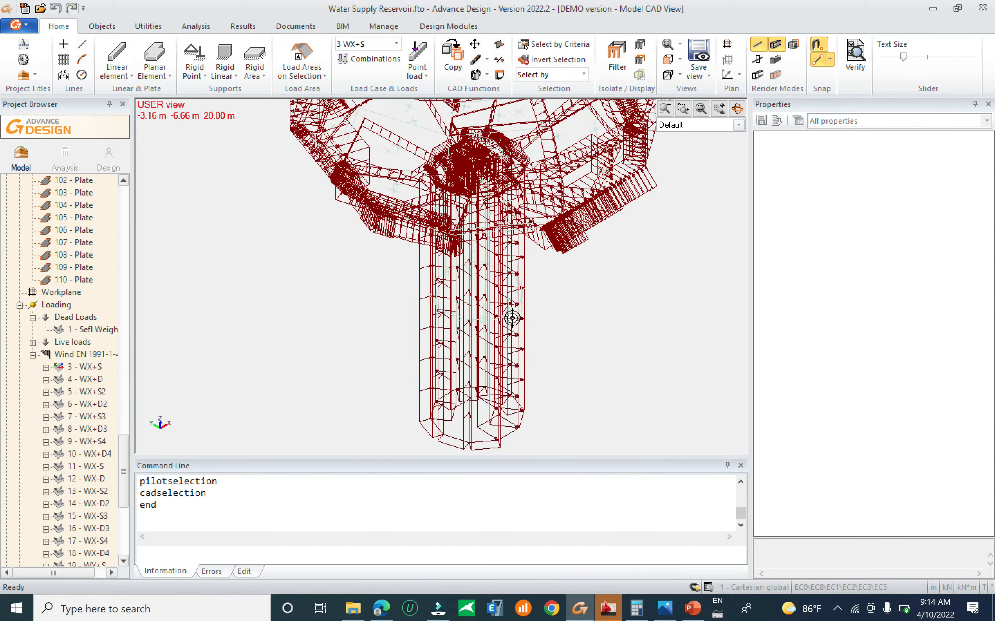
scroll(475, 323, down, 1)
scroll(477, 319, down, 3)
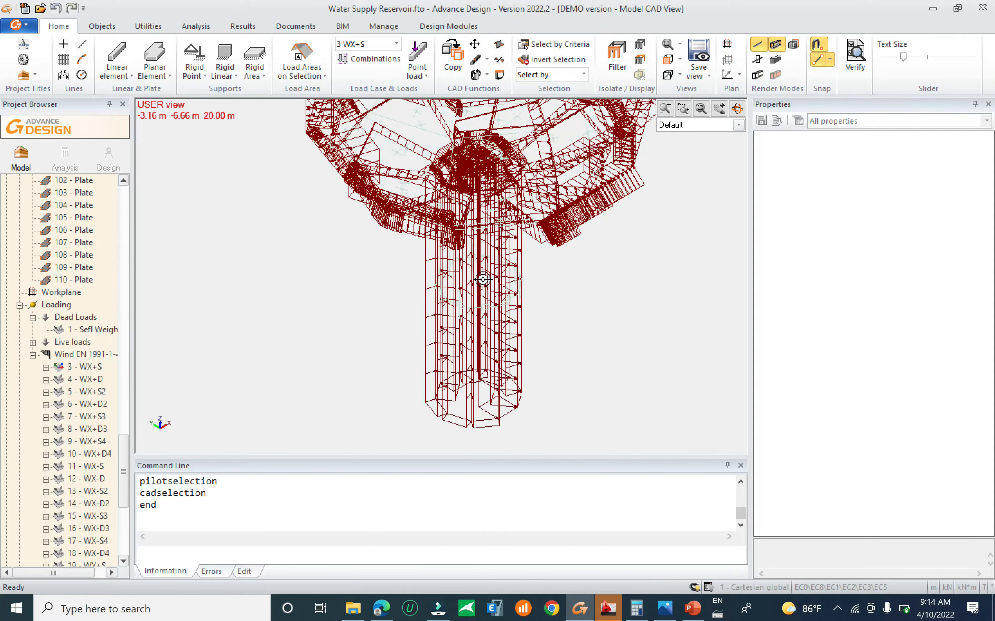
Step: Display load case 4 - WX+D in place of 3 - WX+S and inspect its loads around the shaft
click(86, 368)
click(87, 378)
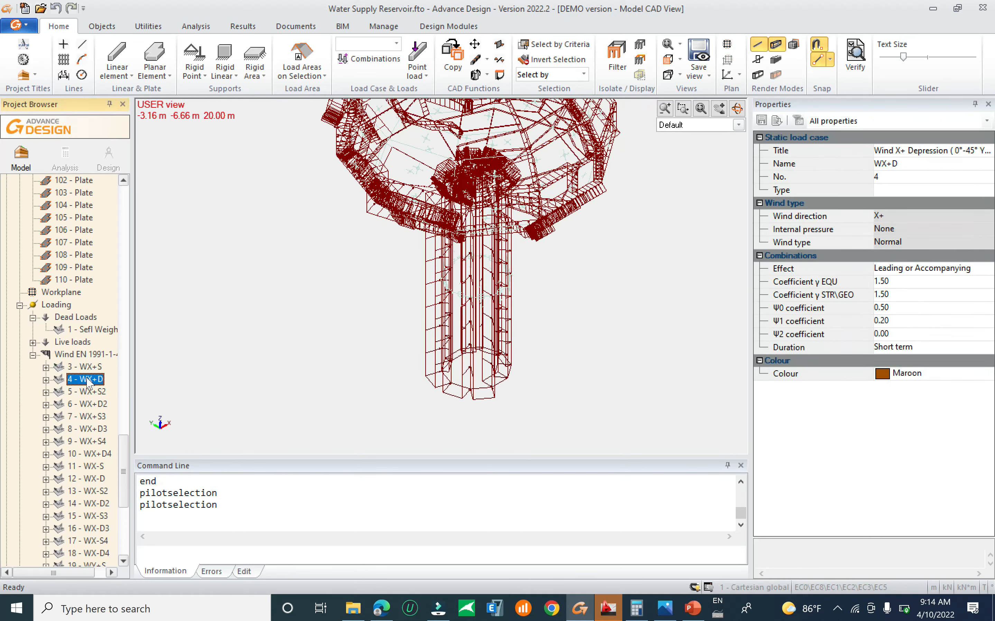
scroll(520, 391, up, 5)
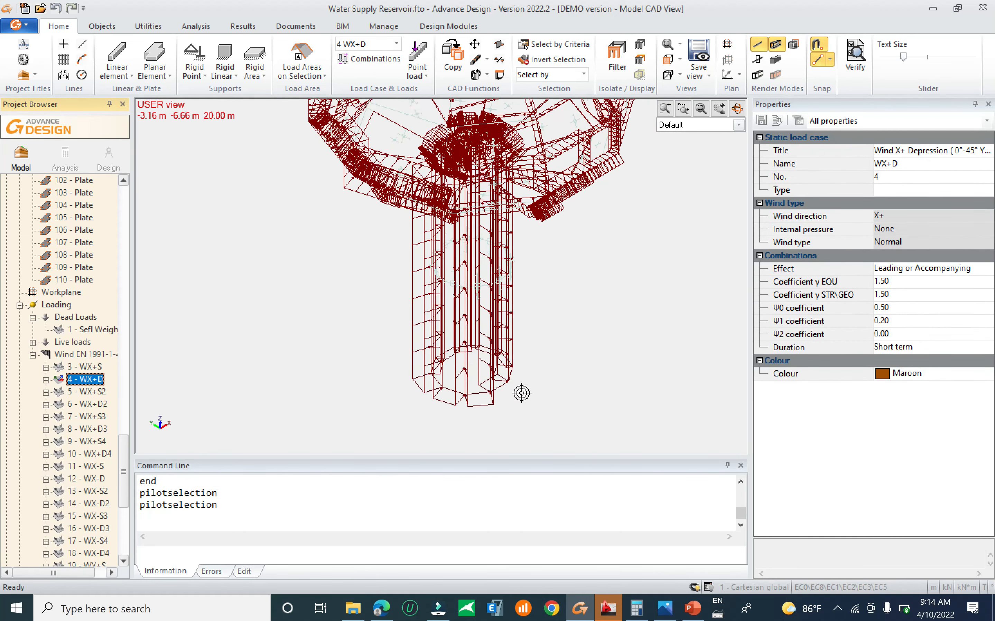
shift+middle_drag(524, 408, 444, 404)
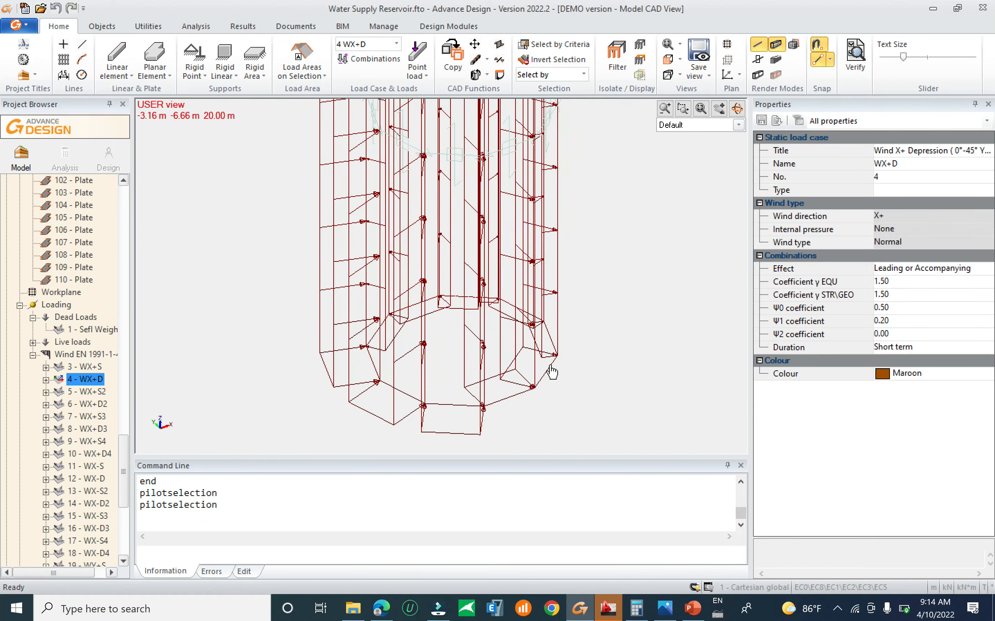
shift+middle_drag(551, 372, 520, 384)
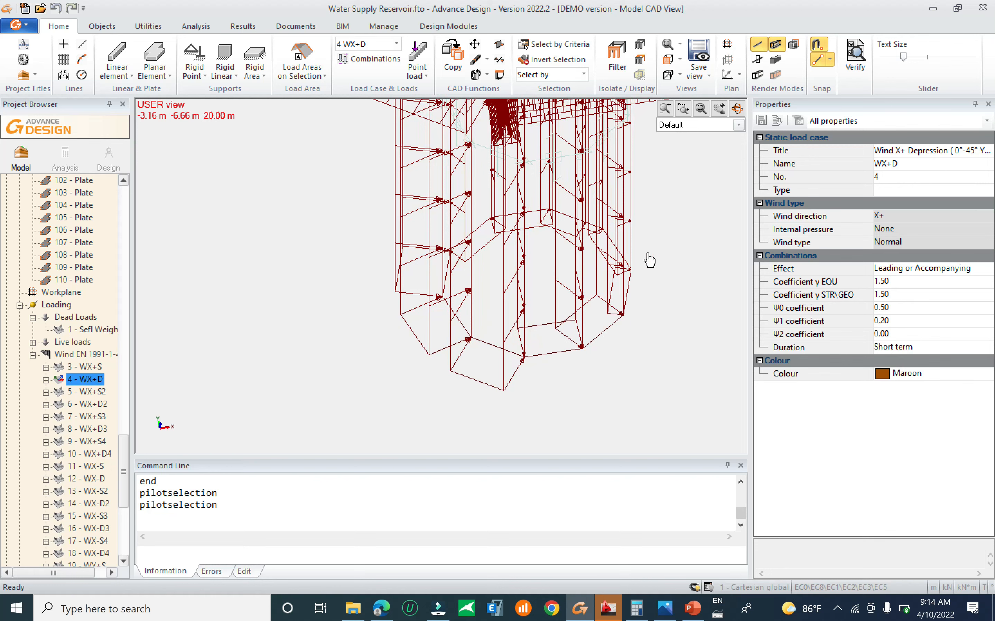
shift+middle_drag(502, 347, 477, 365)
Step: Hide load case WX+D, display every load case of the Wind EN 1991-1-4 family, and view the whole reservoir
click(117, 394)
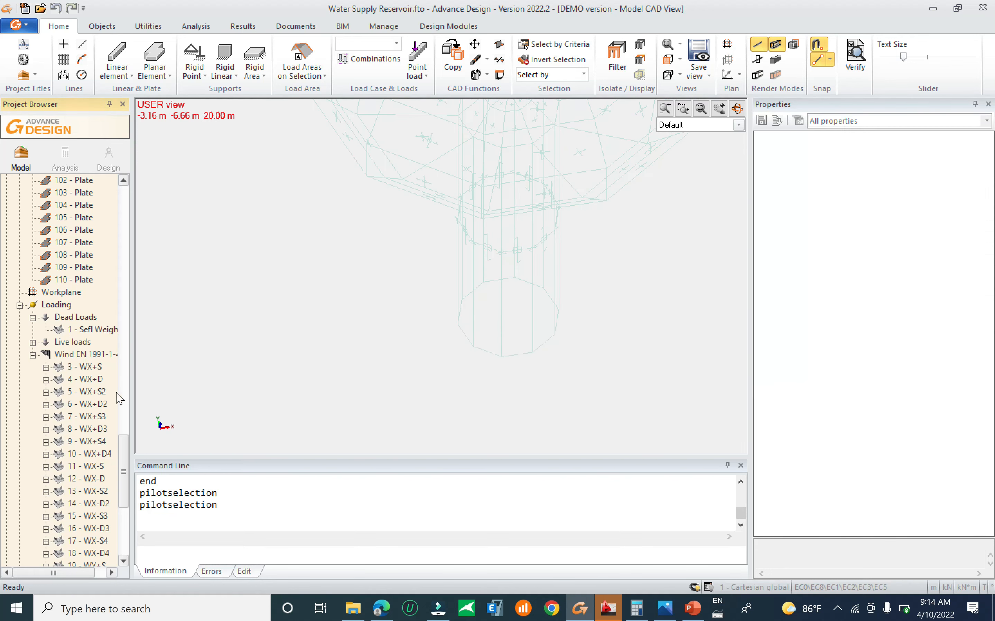
click(69, 354)
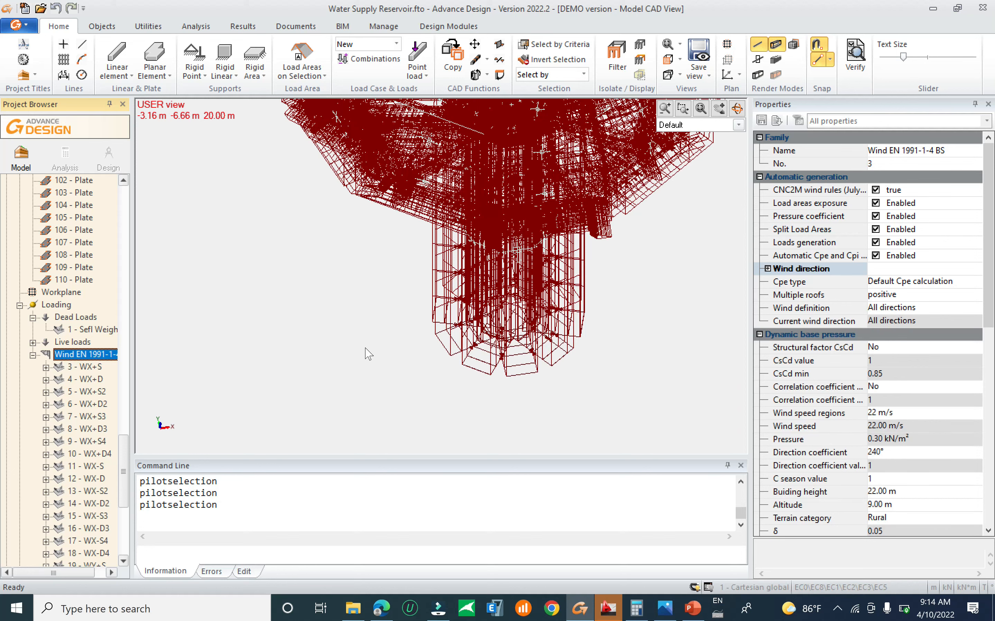
key(Escape)
scroll(371, 356, down, 3)
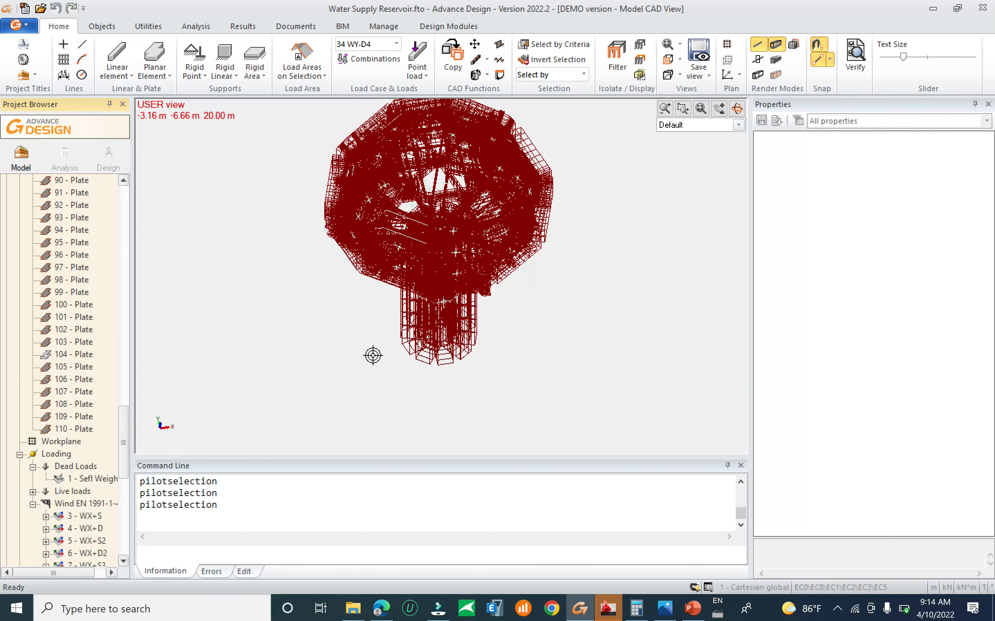
middle_drag(547, 190, 577, 244)
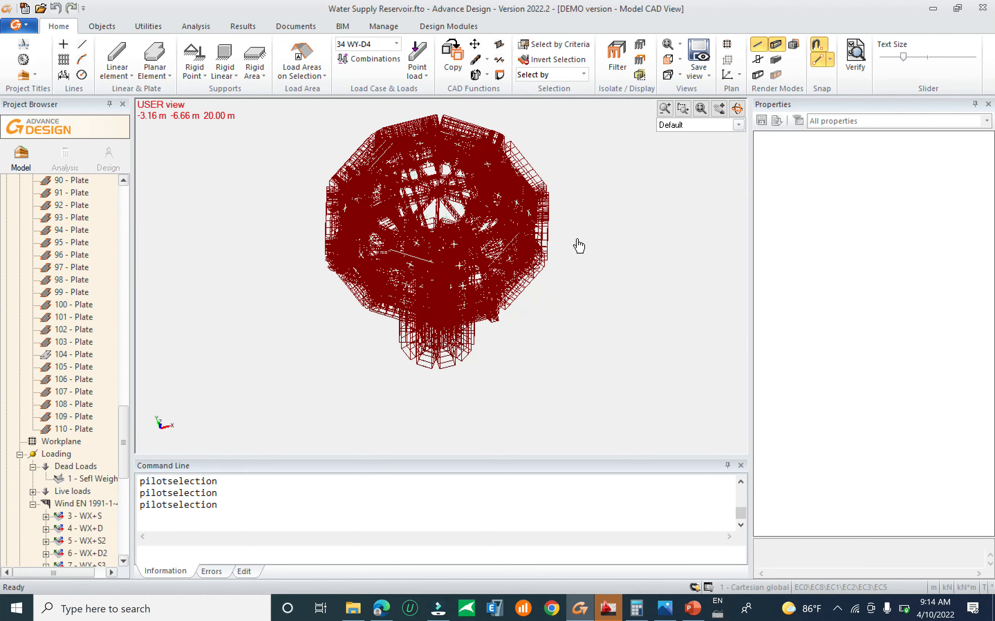
Step: Dismiss the low battery notice and hide all load cases of the Wind EN 1991-1-4 family
click(83, 504)
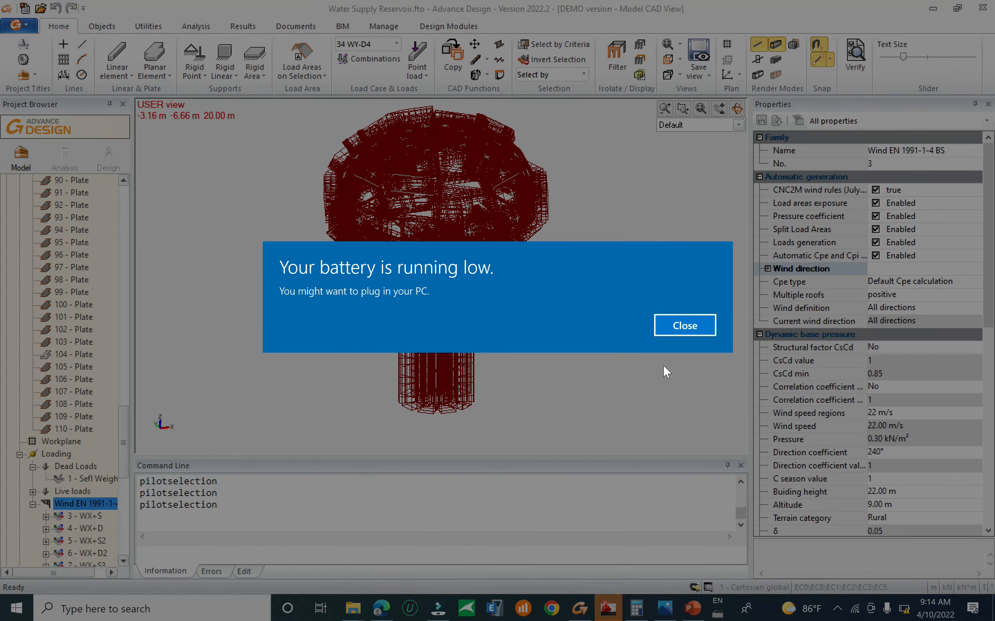
click(685, 325)
click(104, 505)
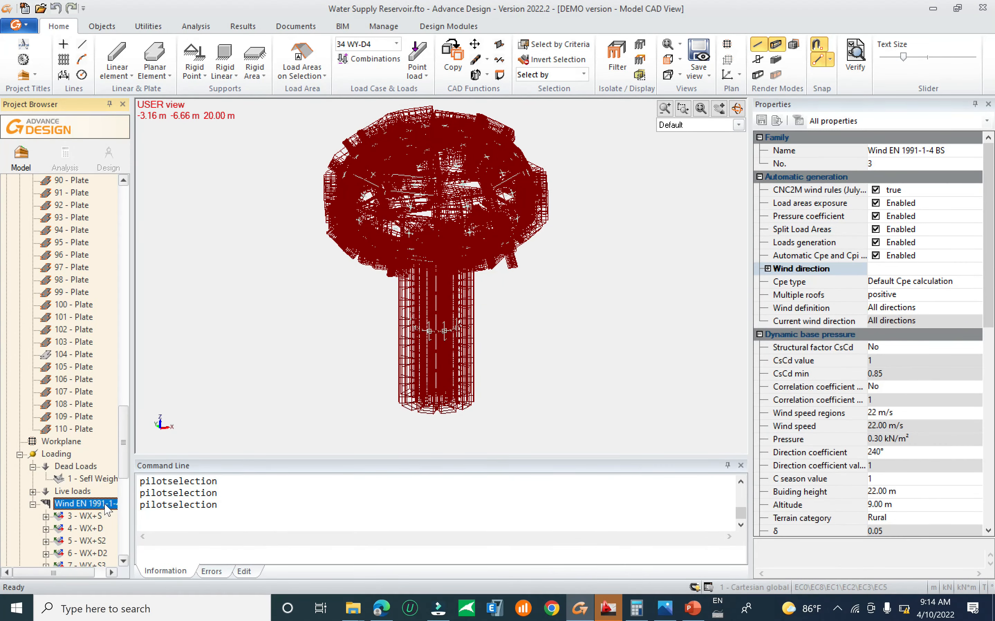
key(Escape)
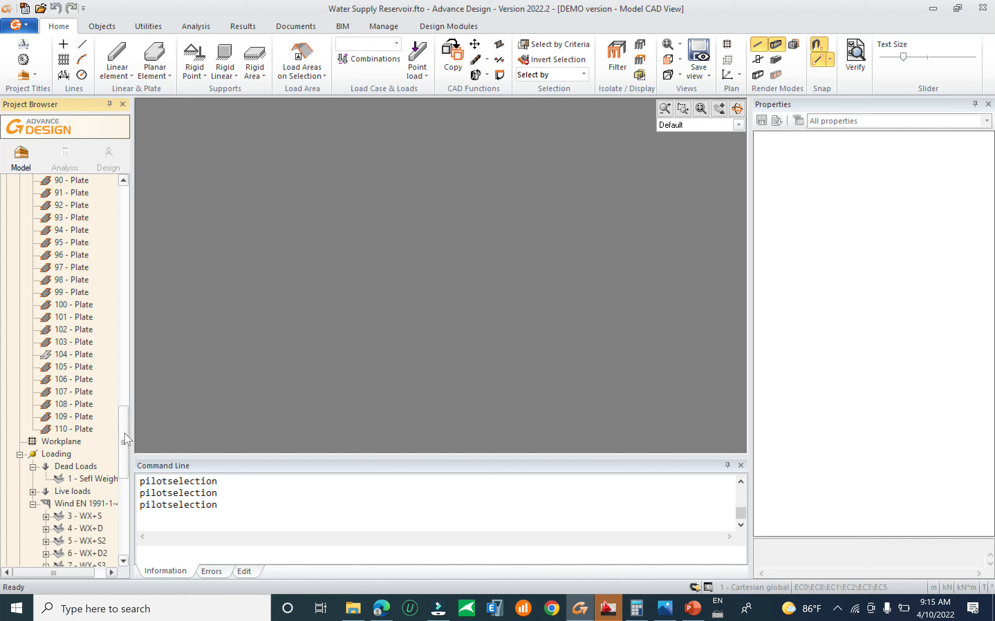
Step: Generate simplified load combinations with ULS EQU included in the project situation, and update the load case codes
drag(124, 443, 117, 530)
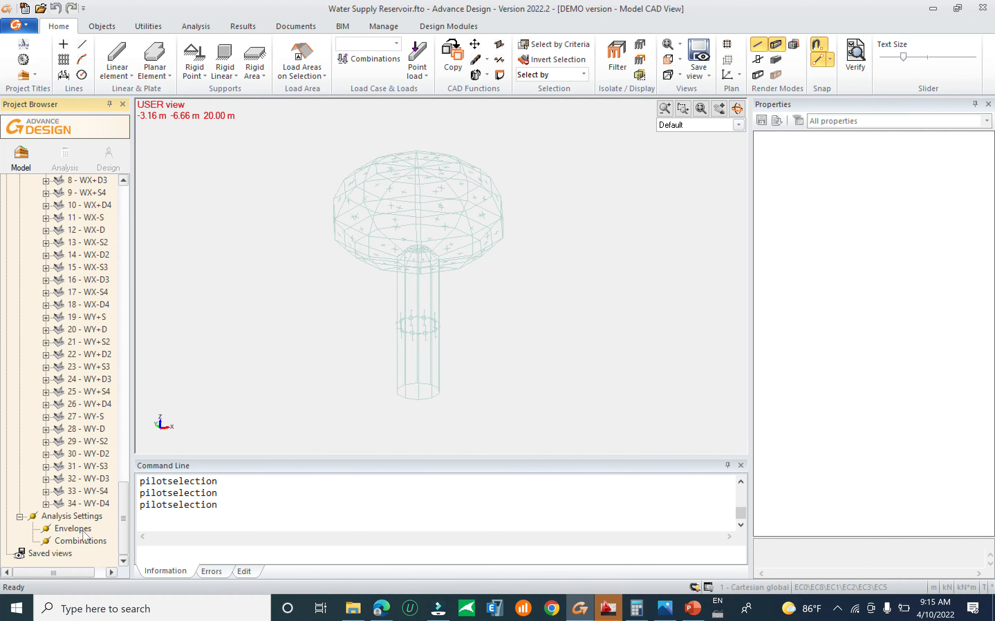
right_click(81, 542)
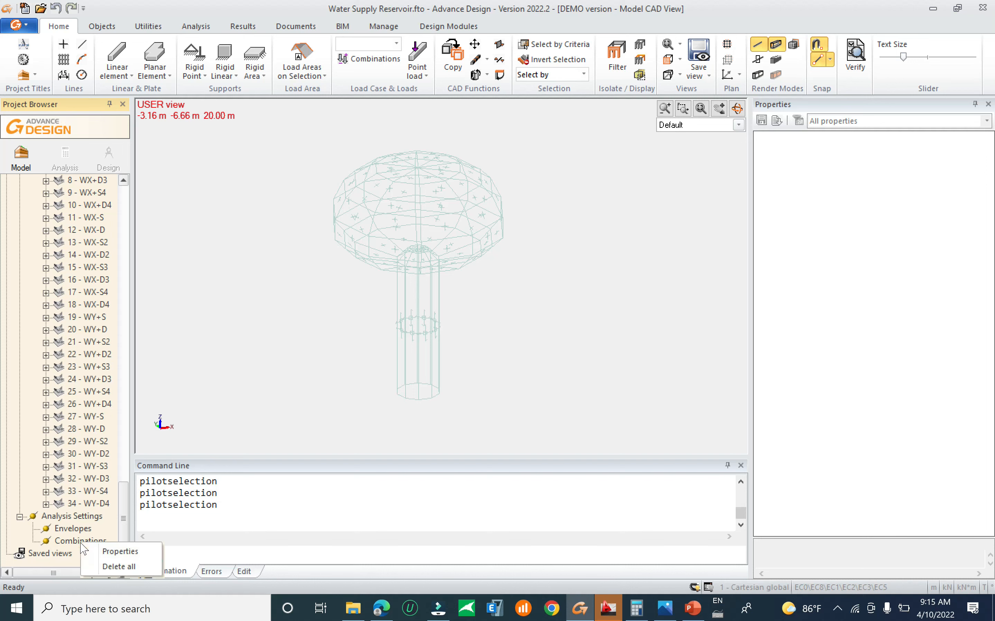
click(119, 551)
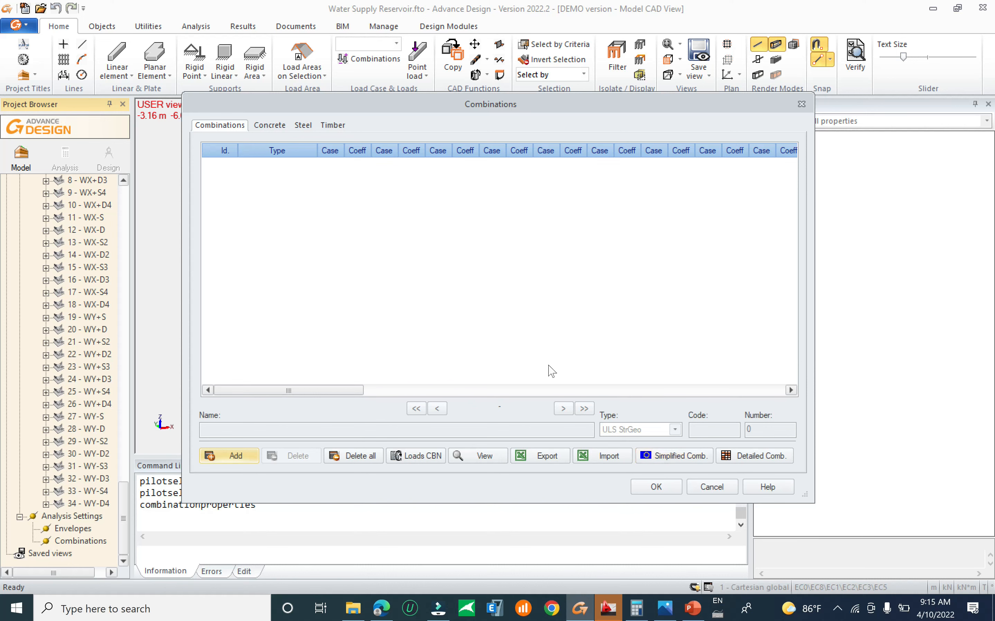
click(703, 461)
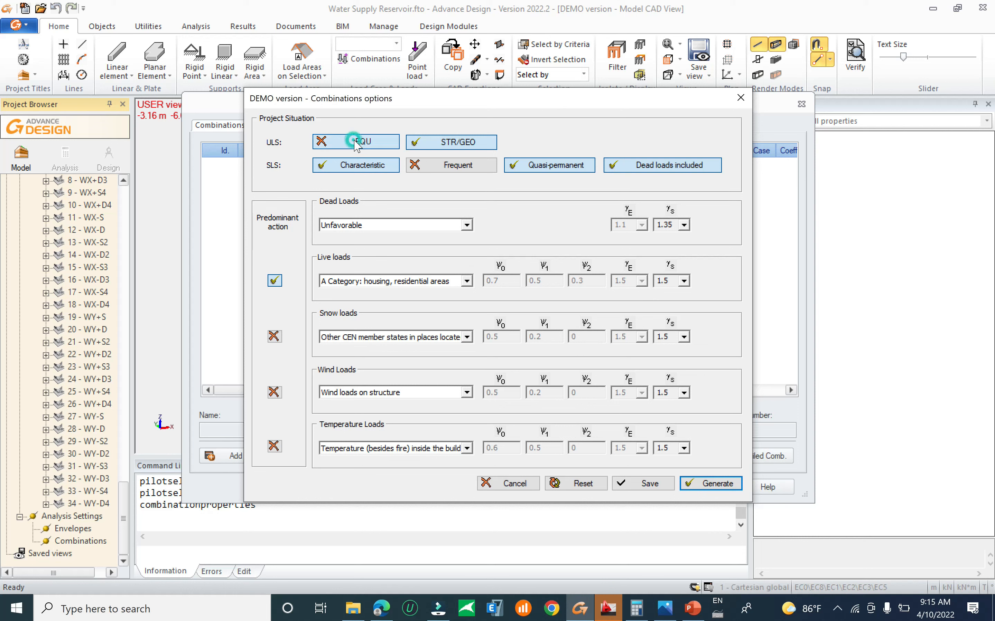
click(356, 143)
click(714, 489)
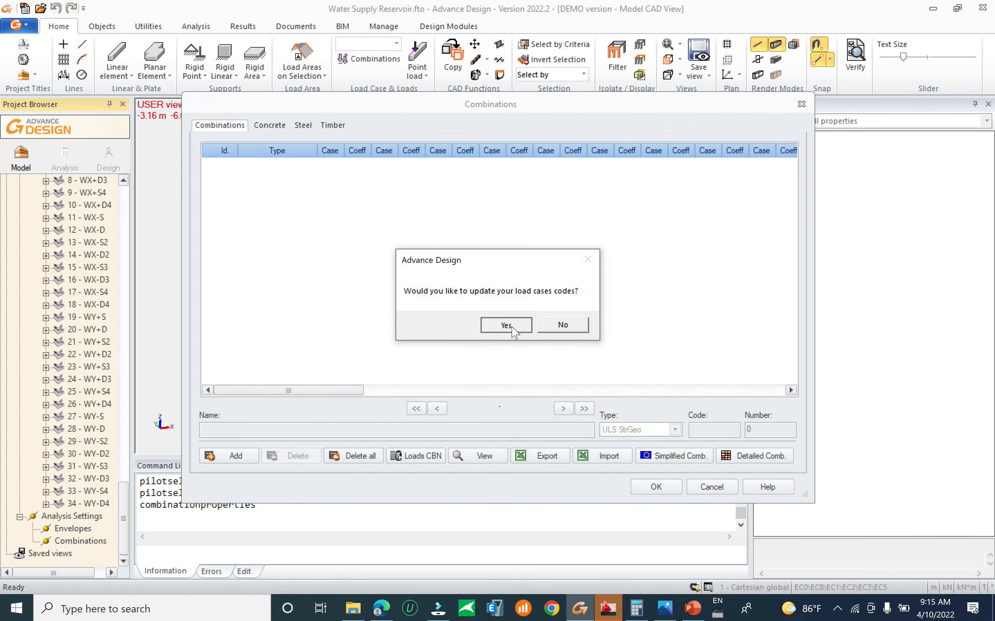
click(512, 328)
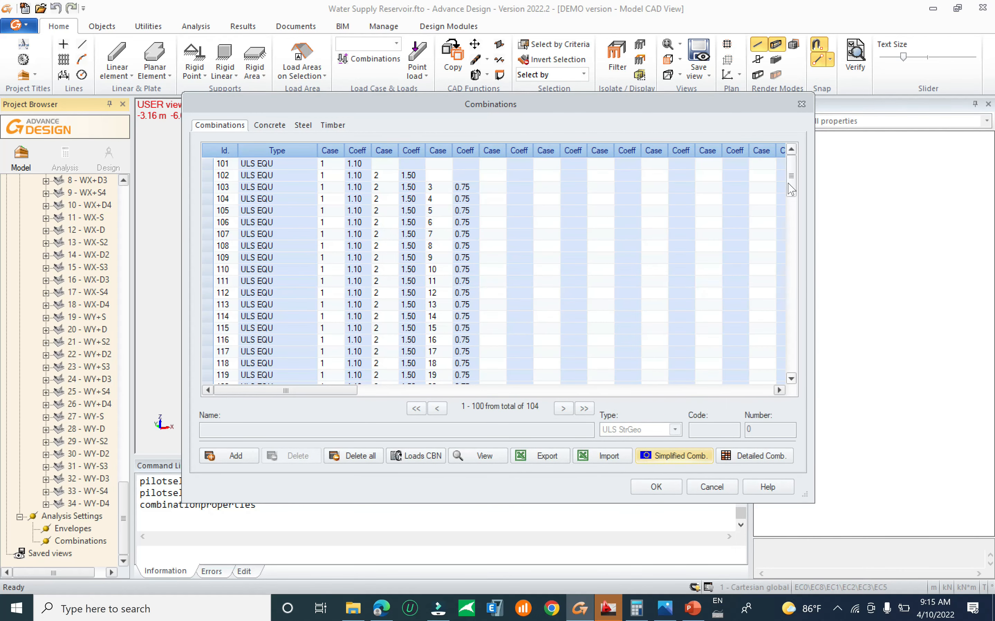
Step: Examine the generated ULS and SLS combinations, checking the load cases and coefficients of combinations 101 to 103
drag(791, 172, 794, 145)
drag(789, 181, 773, 365)
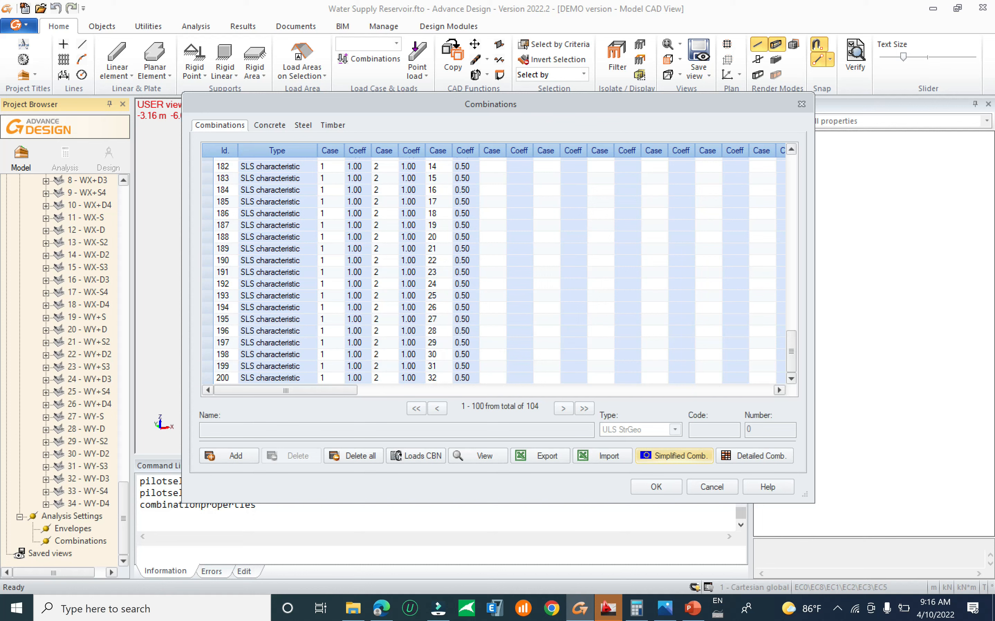
click(253, 250)
drag(791, 363, 818, 133)
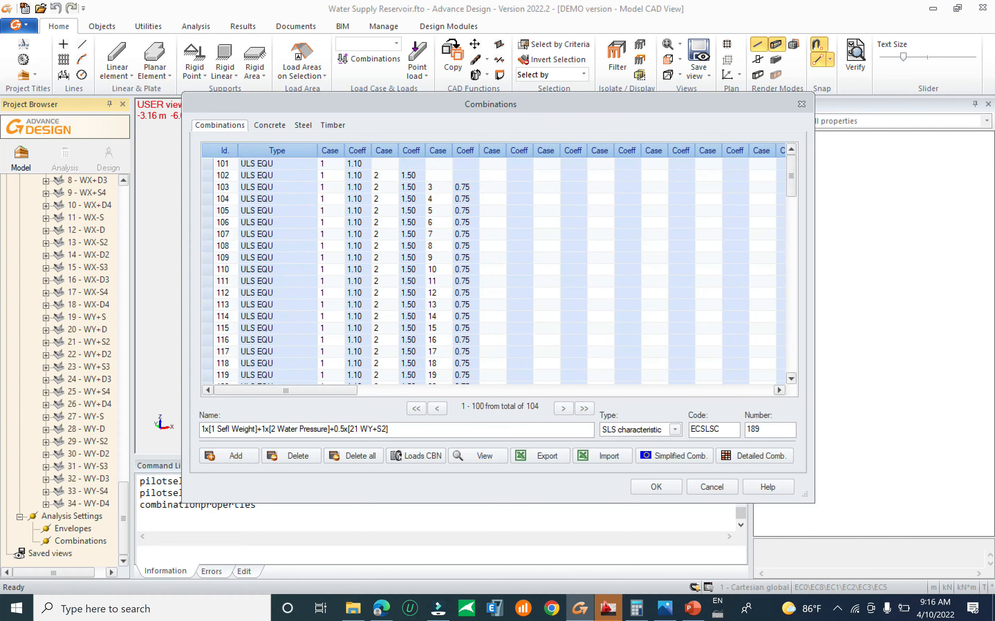
click(284, 164)
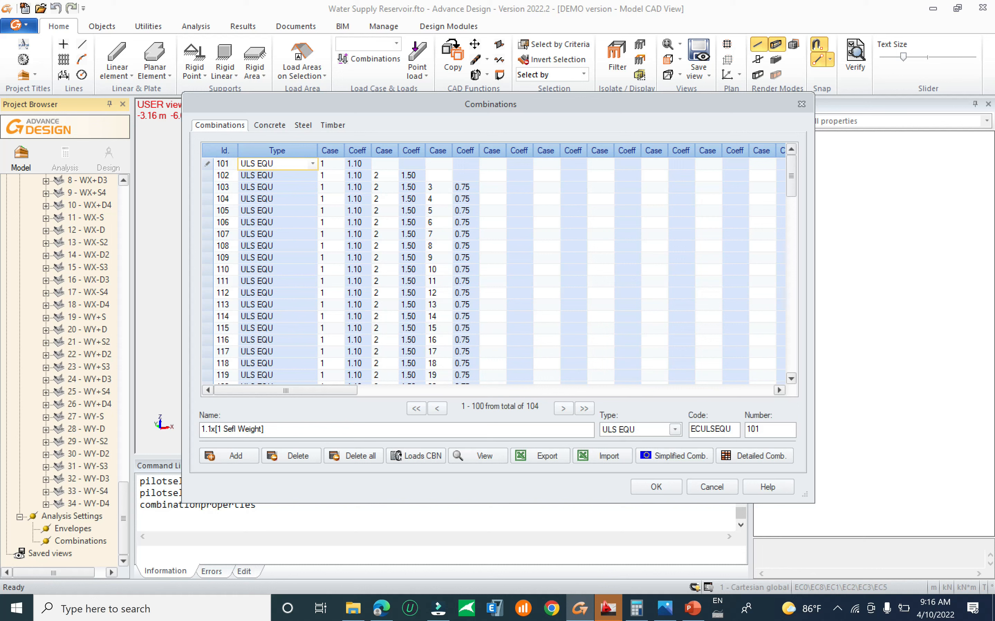
click(360, 164)
click(411, 175)
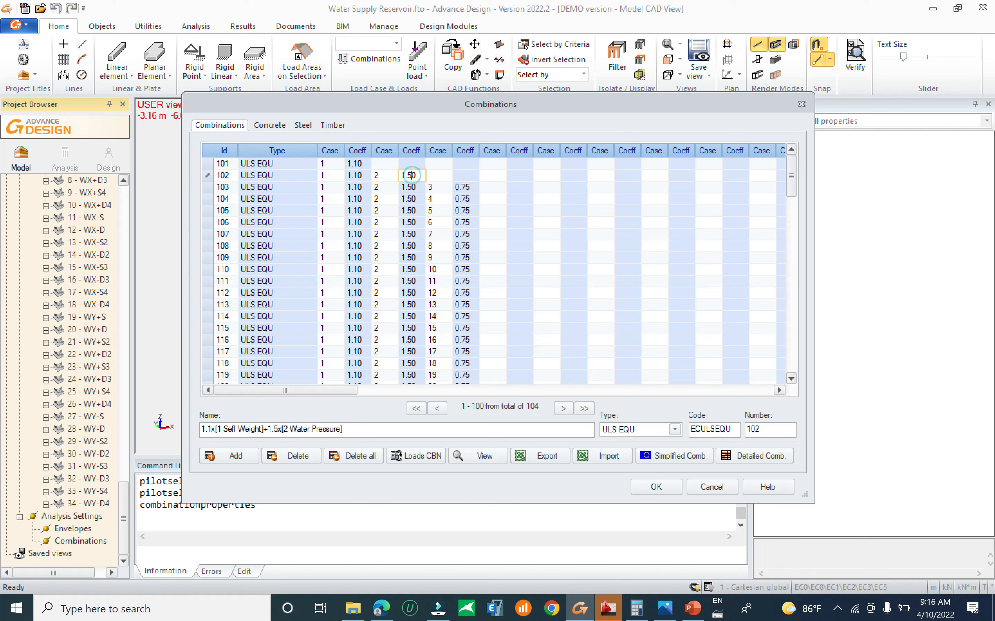
click(463, 187)
scroll(482, 272, down, 1)
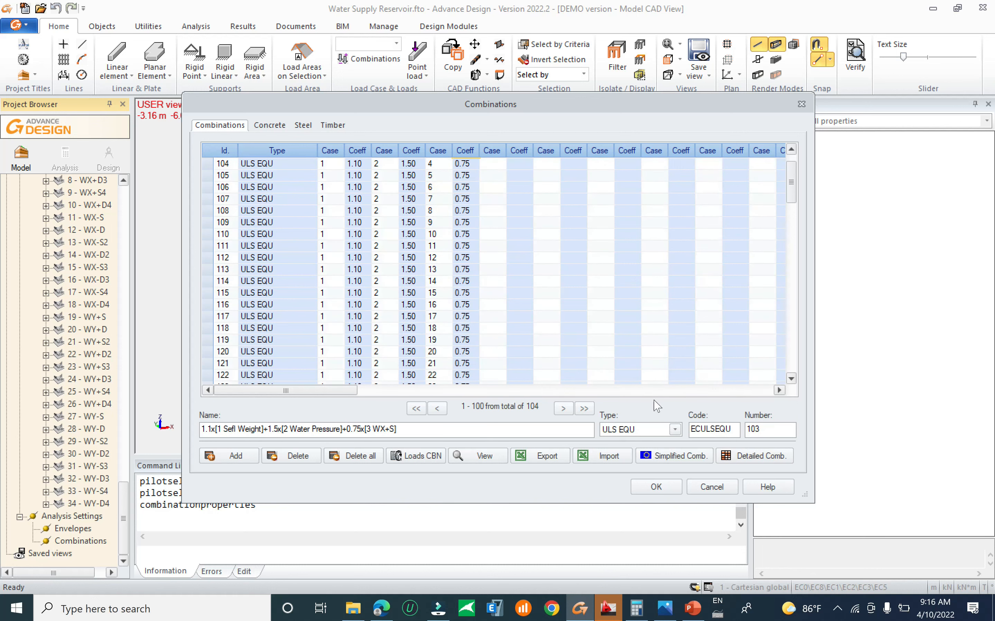
scroll(493, 271, up, 1)
Step: Check the combination descriptions listed for concrete, accept the combination set, and save the model
click(269, 125)
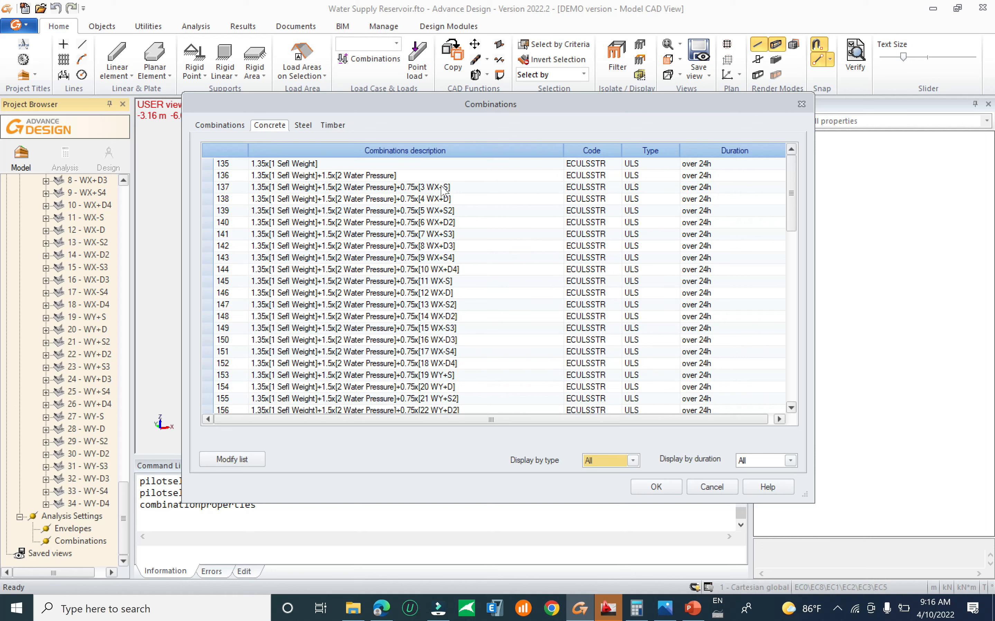
click(420, 187)
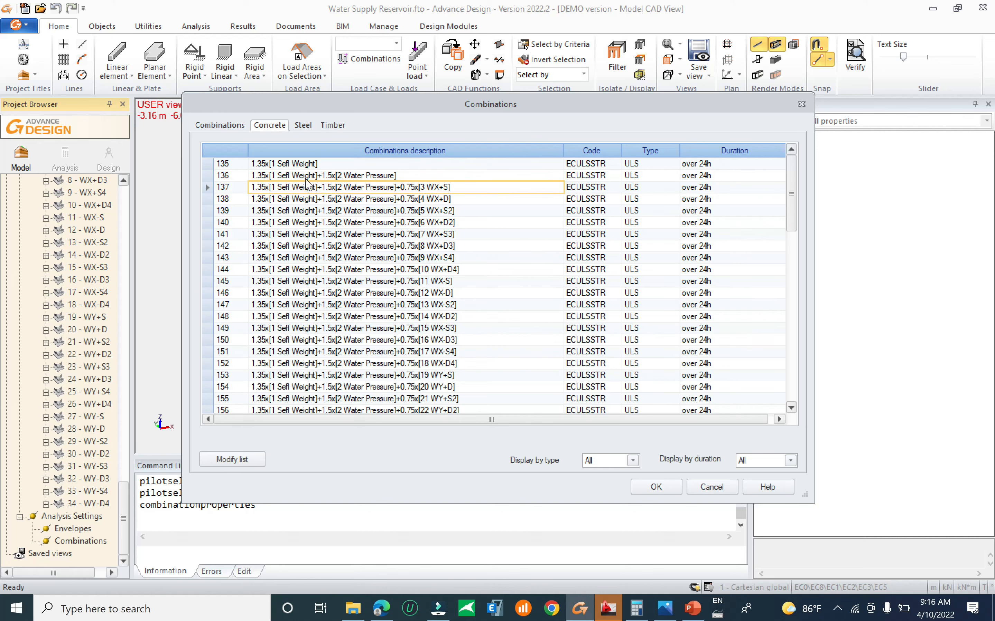
scroll(603, 264, down, 10)
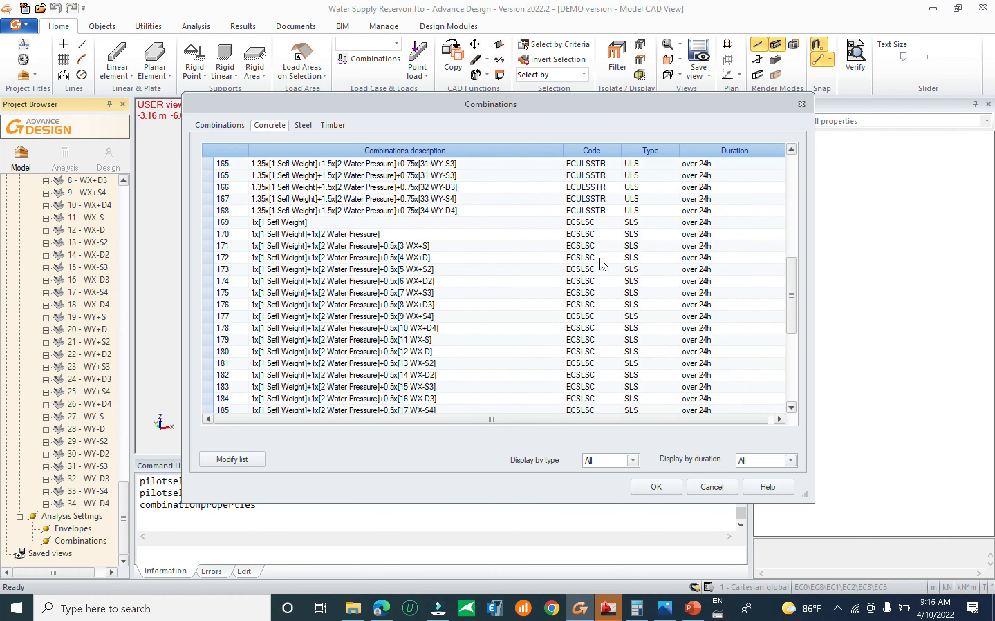
scroll(602, 264, up, 10)
scroll(537, 237, down, 3)
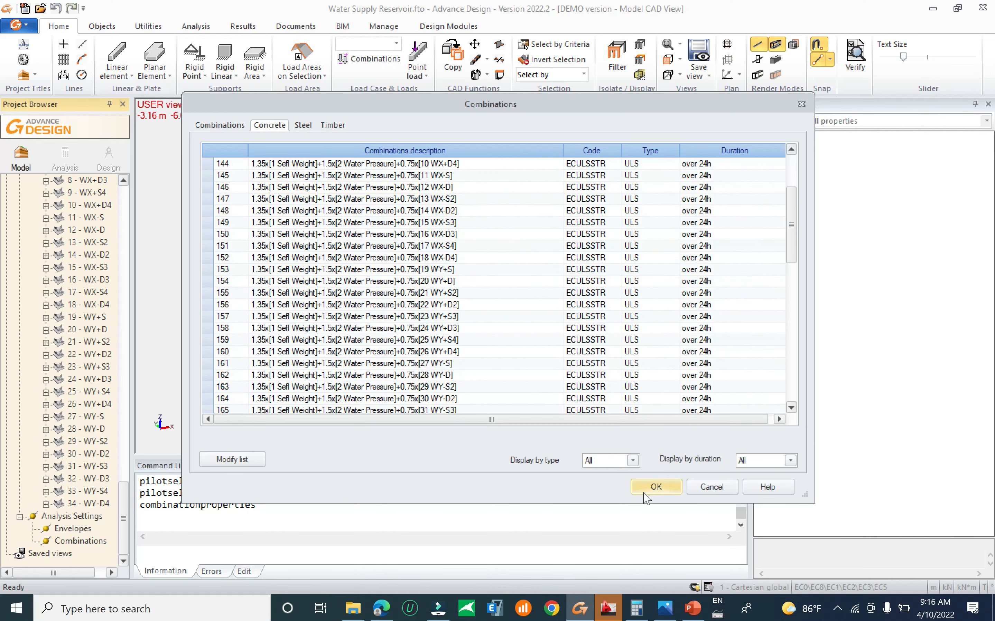
click(656, 487)
key(ctrl+s)
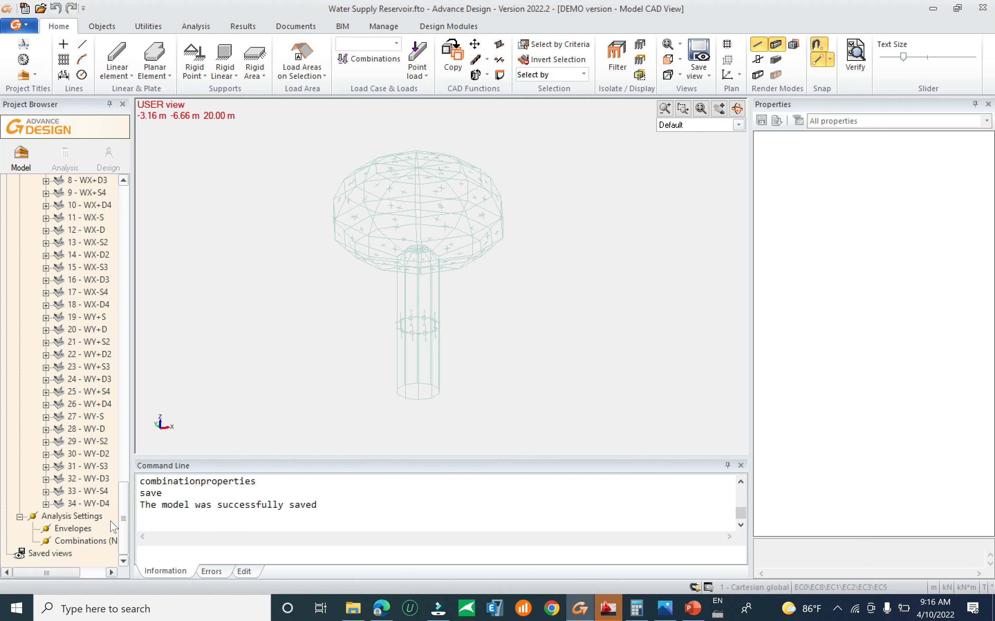
Step: Create an envelope family under Envelopes in the analysis settings and open its definition
click(71, 530)
right_click(69, 532)
click(68, 530)
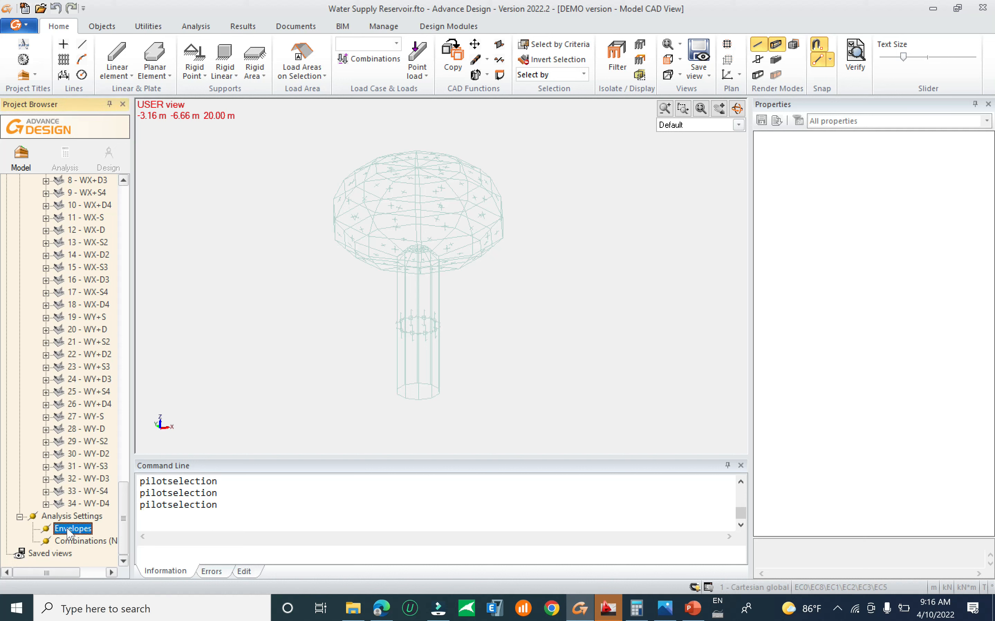
right_click(69, 530)
click(100, 539)
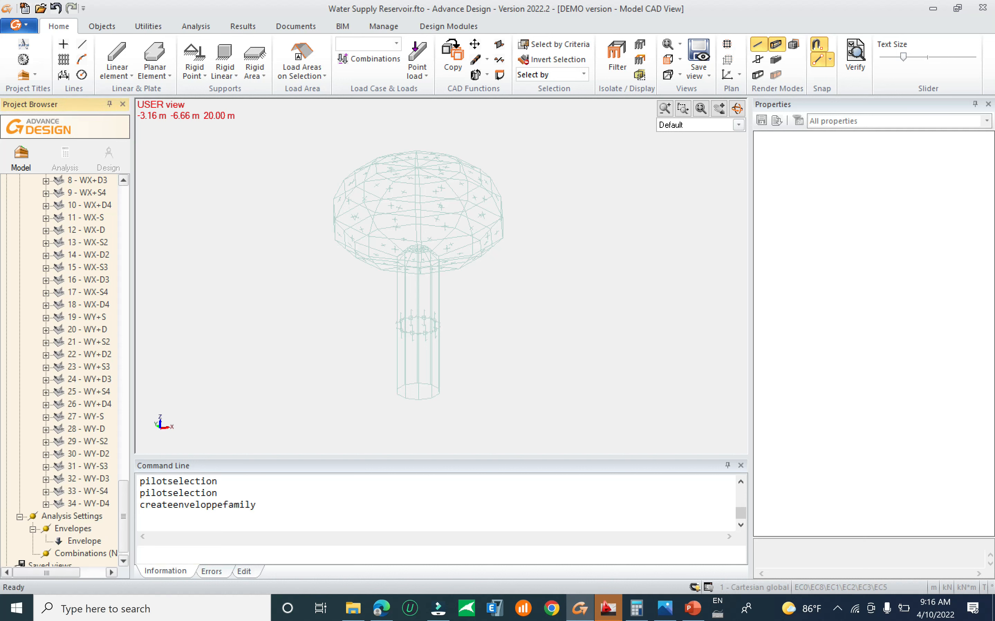
click(84, 541)
right_click(85, 543)
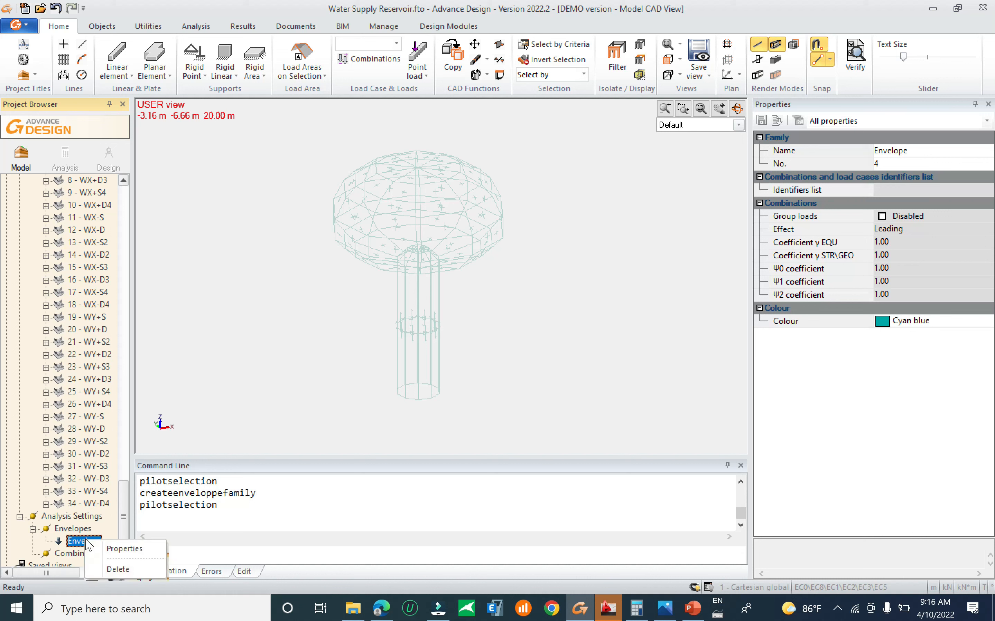
click(108, 552)
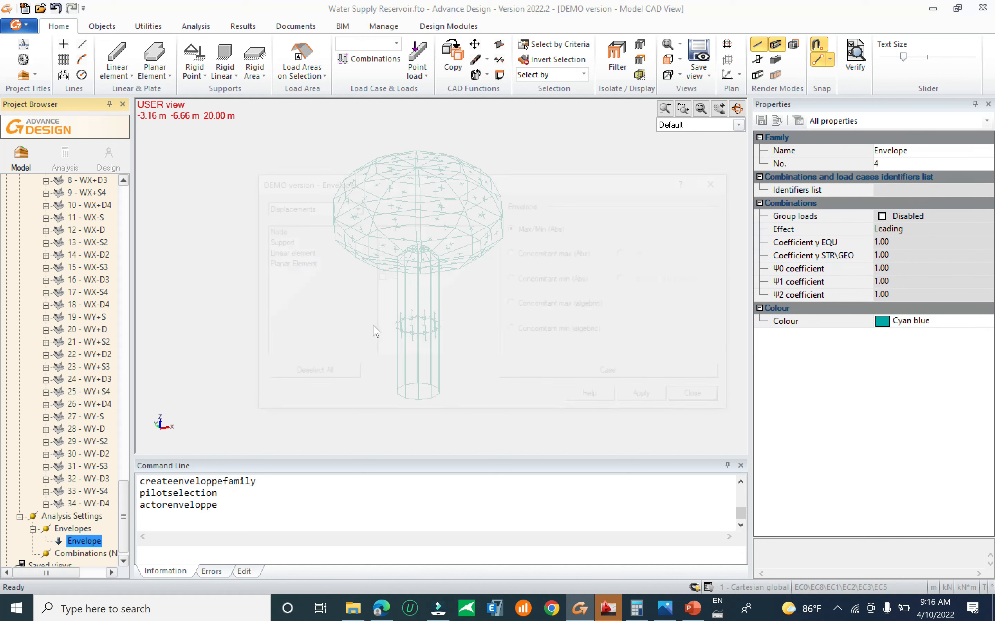
Step: Choose Displacements of planar elements as the result type for the envelope
click(313, 209)
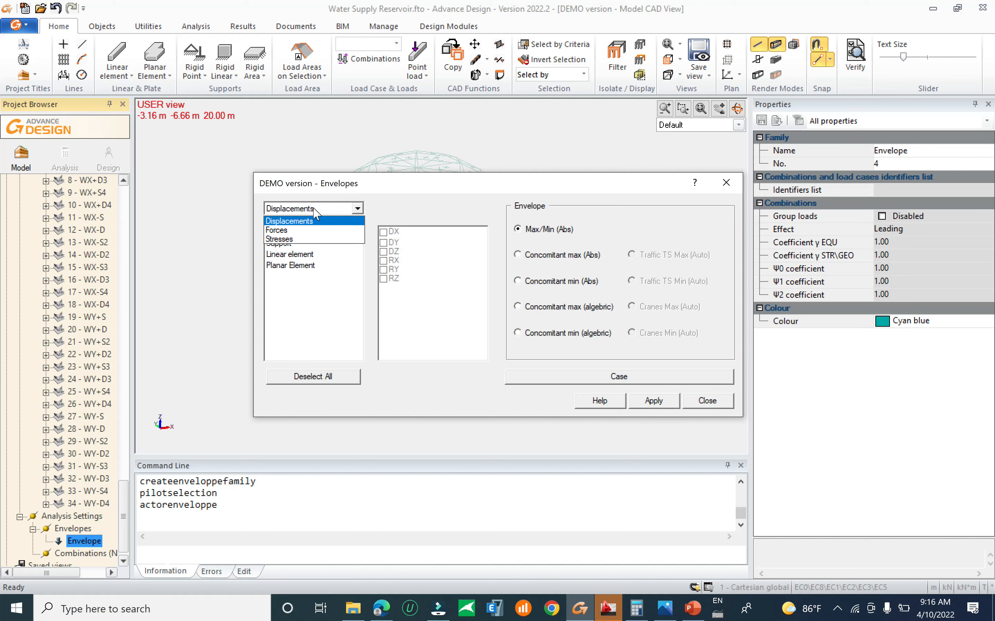
click(315, 222)
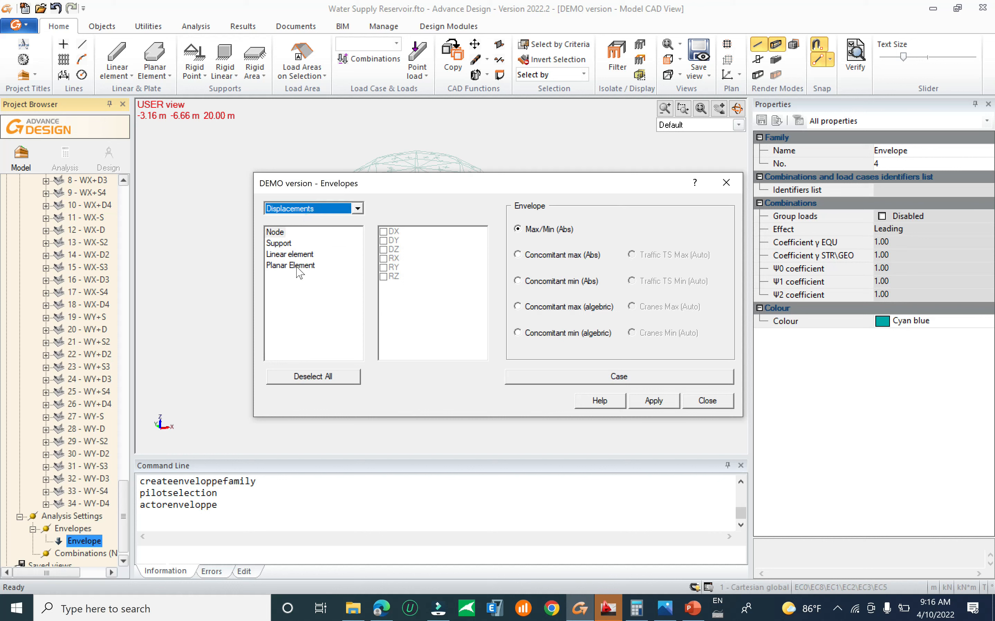
click(299, 267)
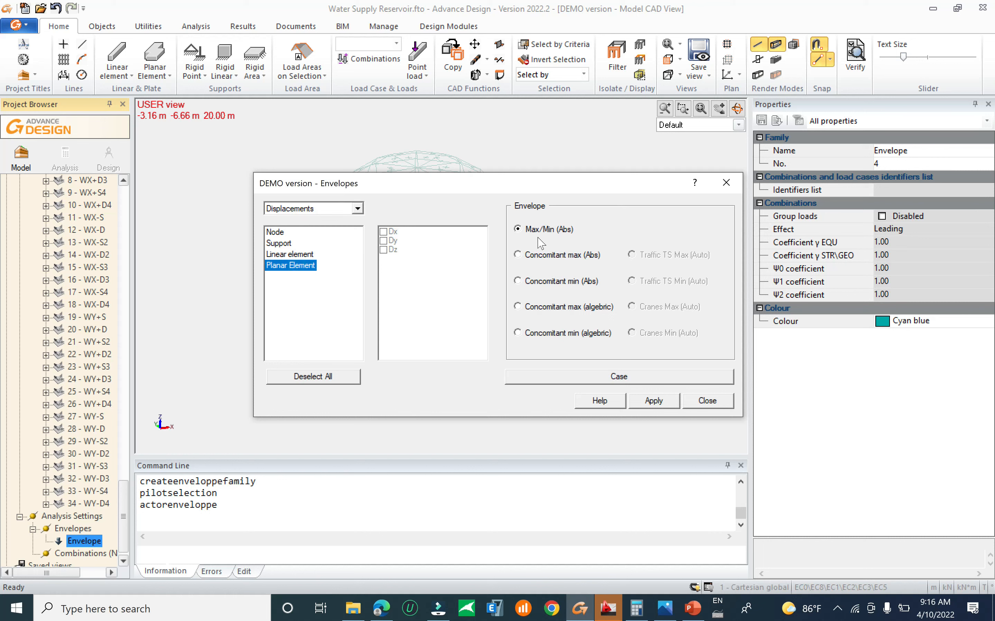
Step: Define a Max/Min (Abs) envelope of forces on planar elements that covers all load cases
click(319, 210)
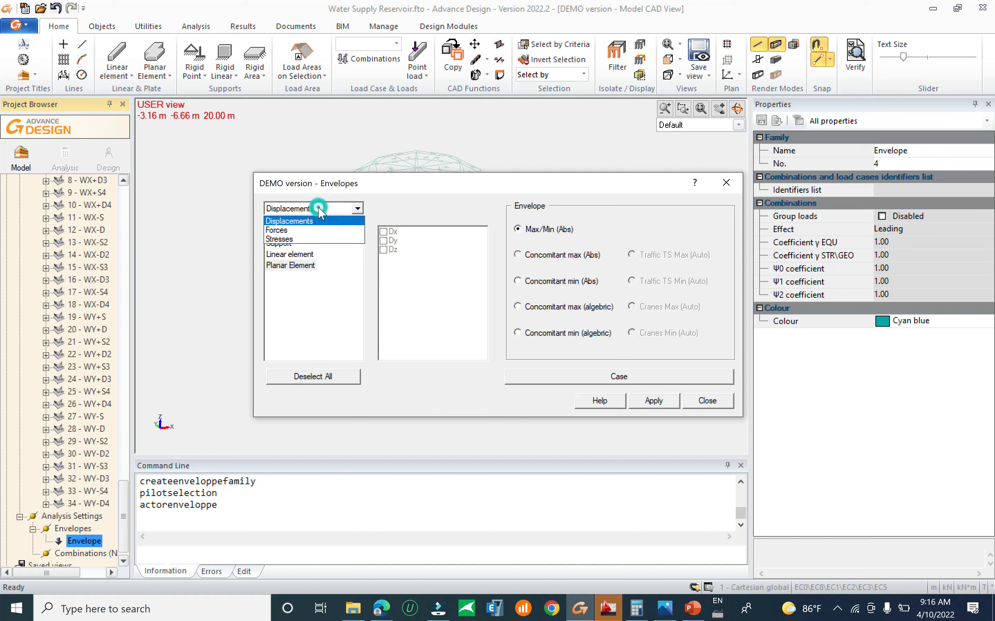
click(315, 230)
click(291, 256)
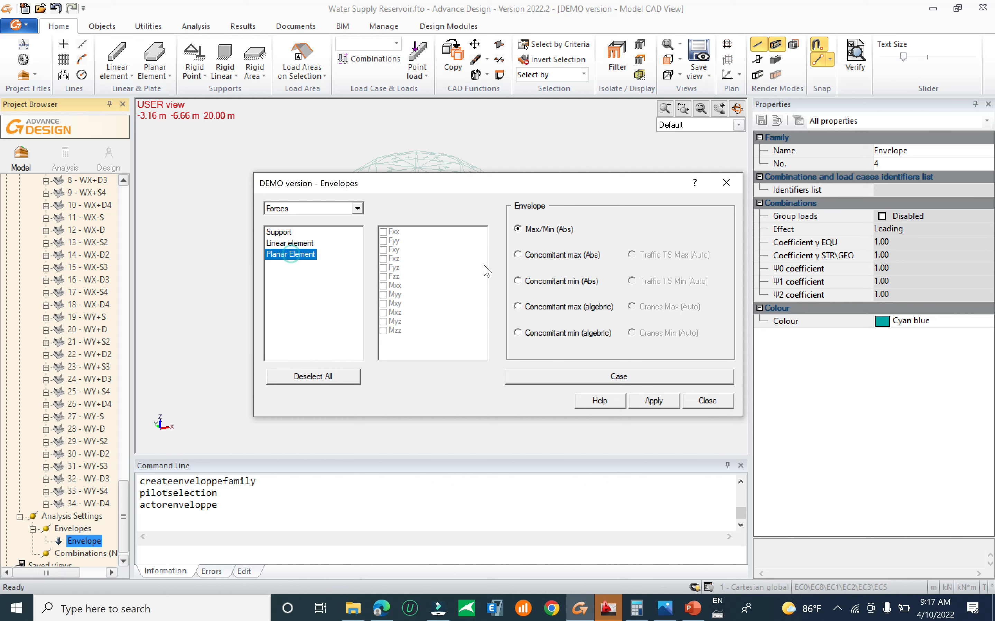
click(616, 376)
click(404, 374)
click(528, 380)
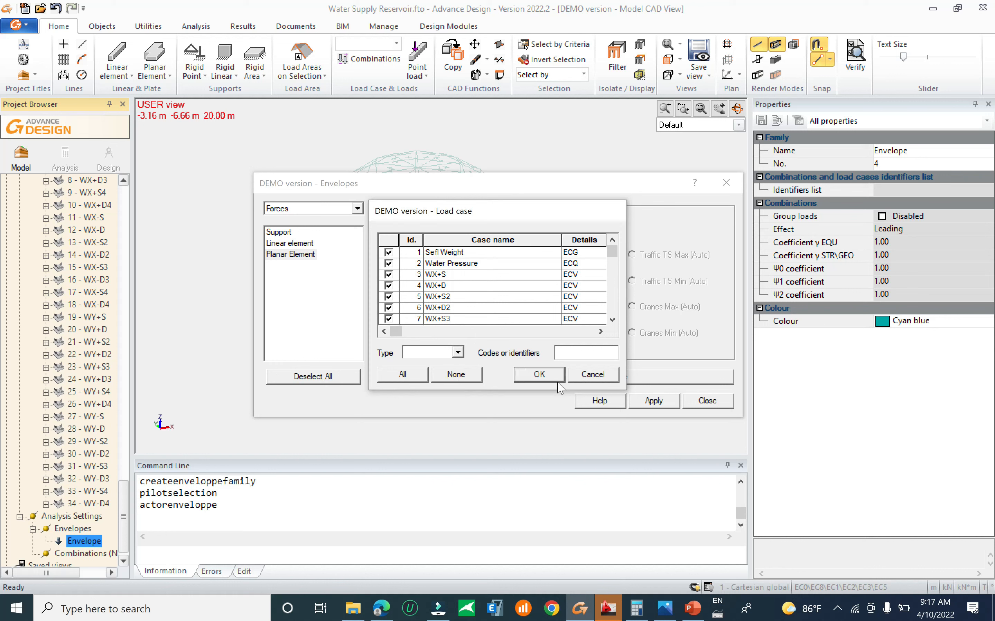
click(706, 400)
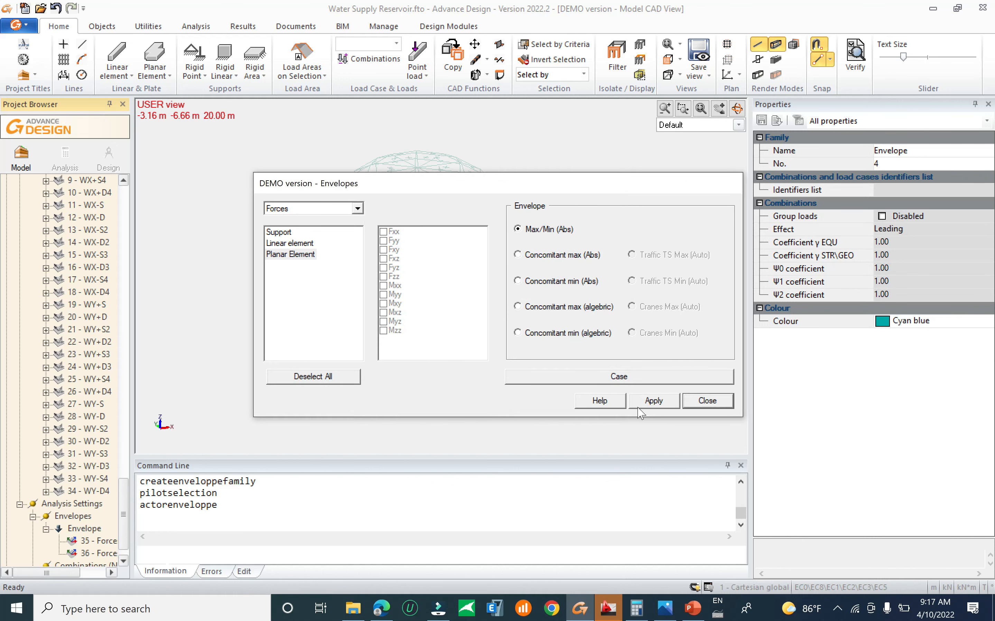
scroll(126, 526, down, 1)
scroll(125, 526, down, 1)
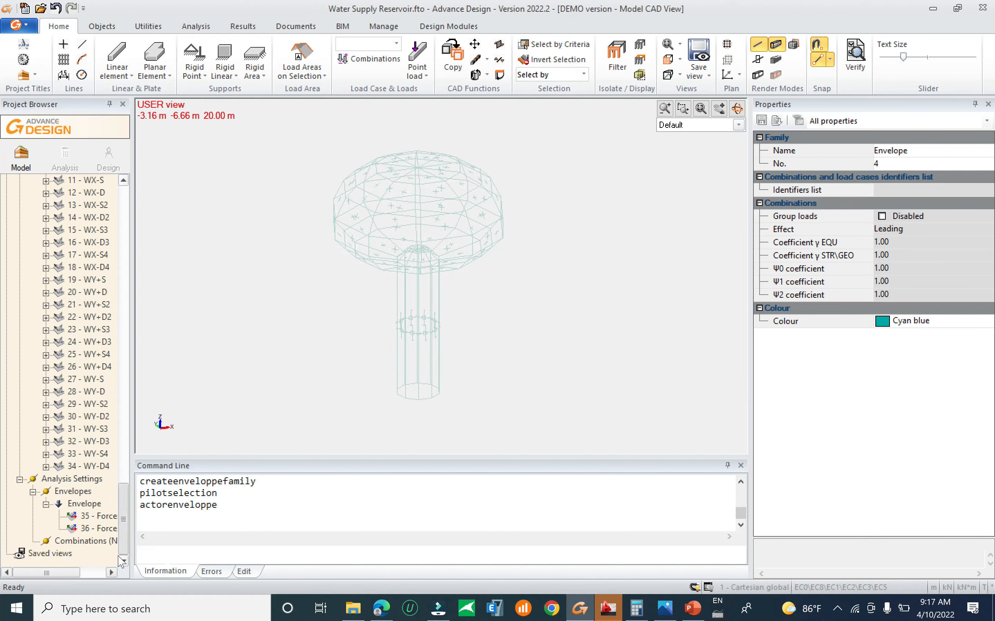
click(84, 541)
mouse_move(54, 569)
mouse_down()
mouse_move(72, 570)
mouse_move(37, 574)
mouse_up()
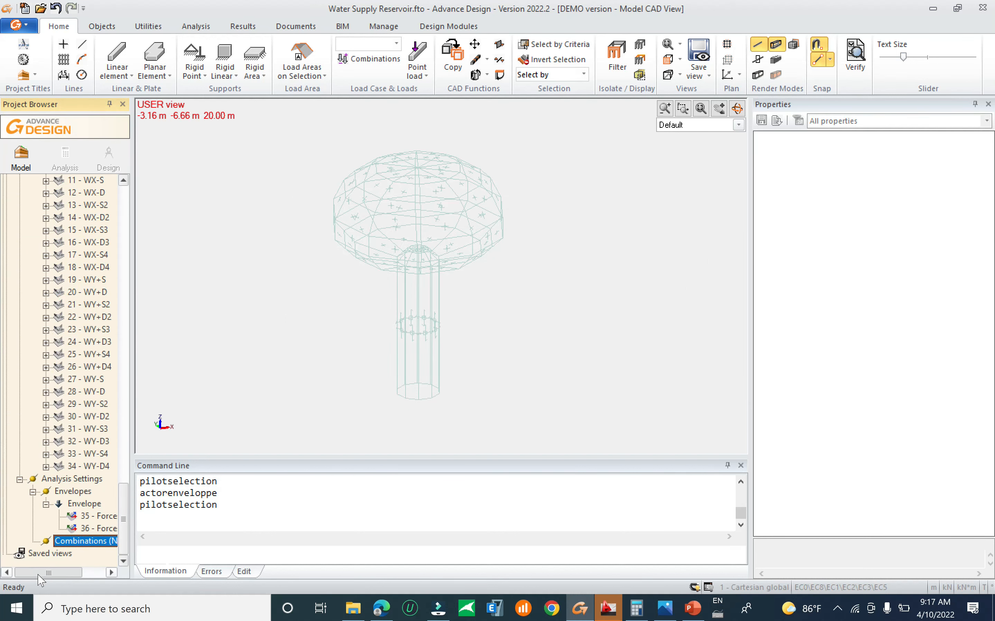
Step: Add a generalised buckling analysis in the analysis settings and include combination 102, 1.1 times self weight plus 1.5 times water pressure
click(74, 480)
right_click(75, 482)
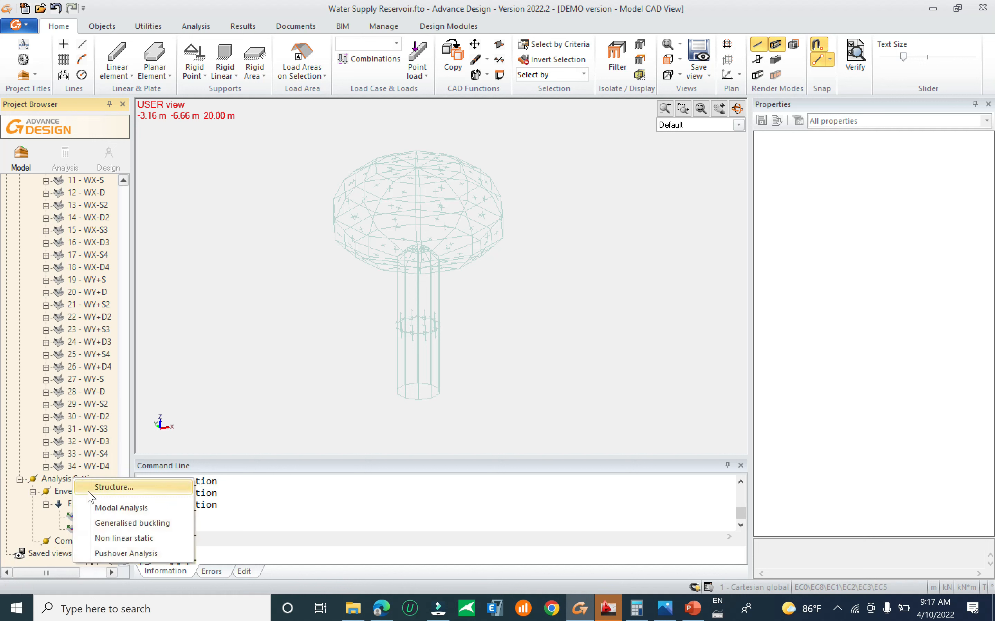
click(163, 526)
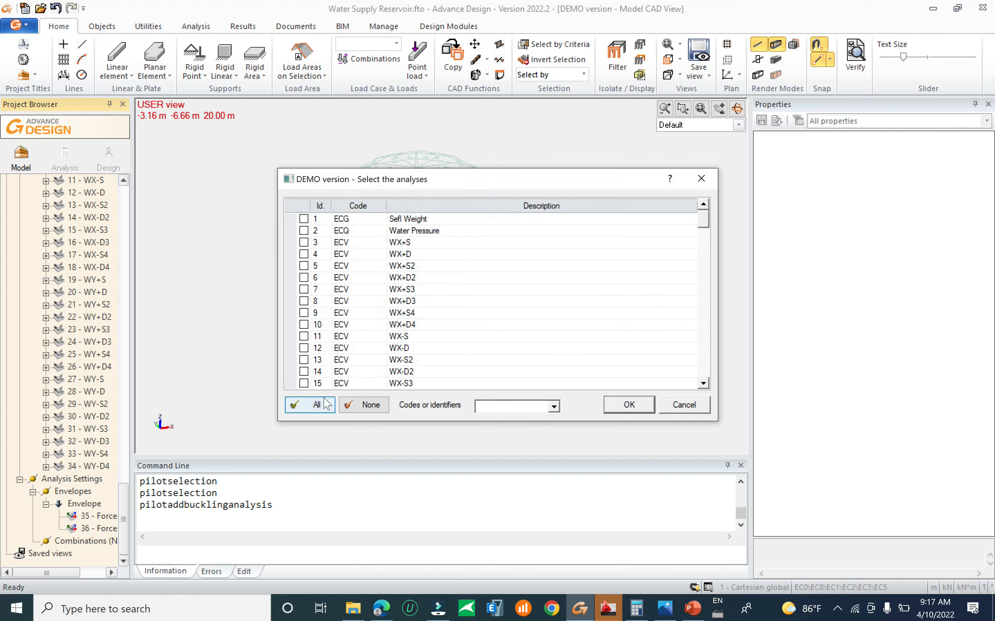
scroll(593, 291, down, 1)
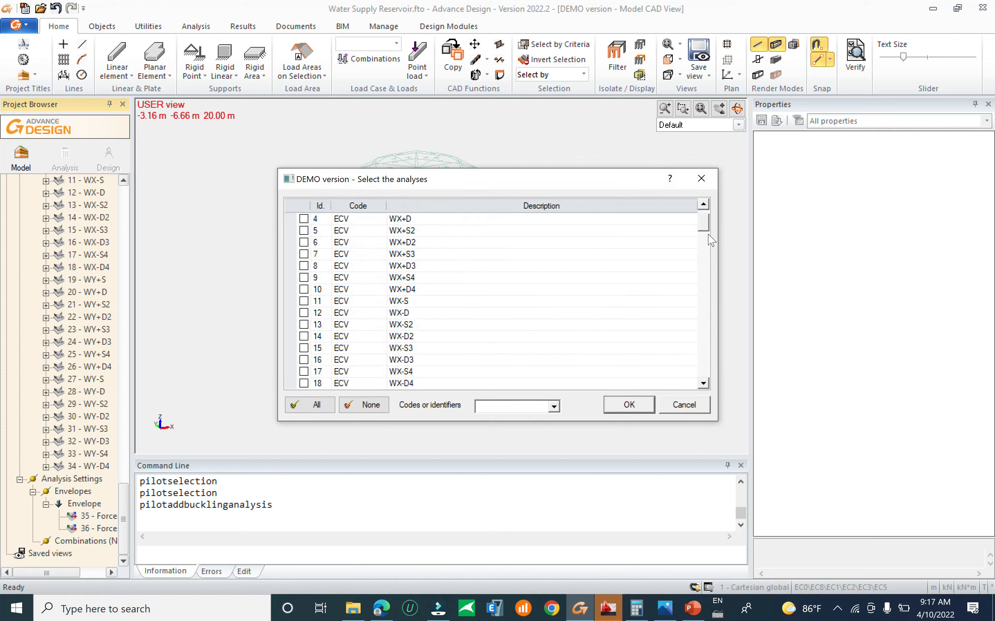
drag(702, 228, 709, 207)
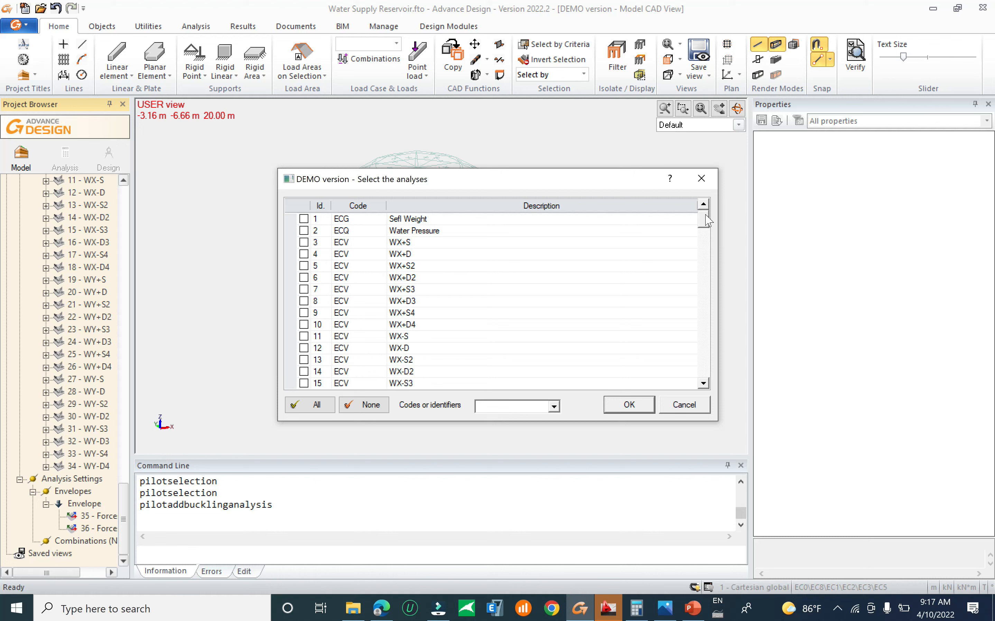
drag(705, 224, 704, 260)
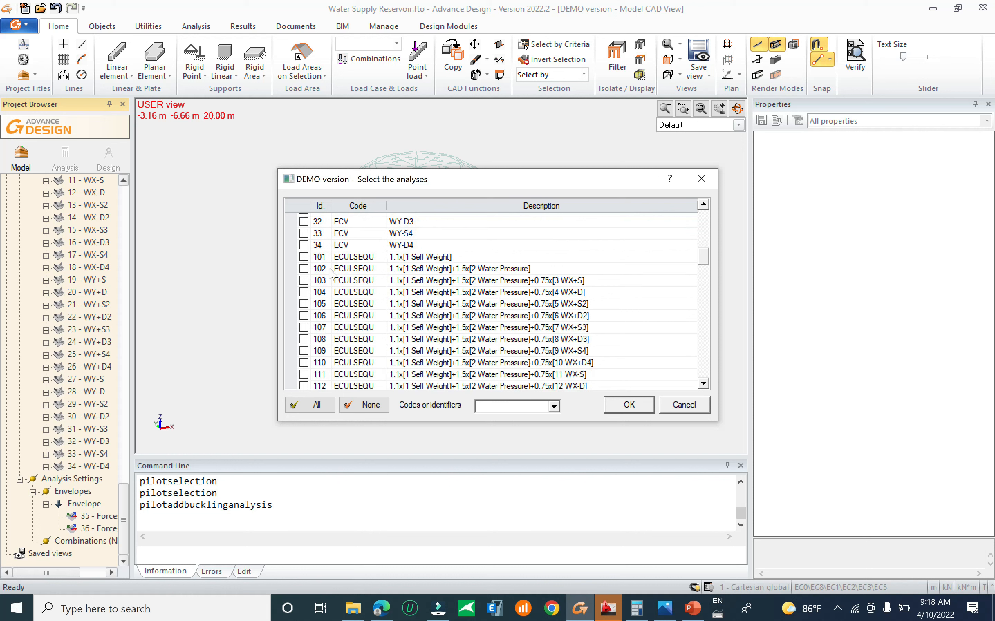
click(303, 269)
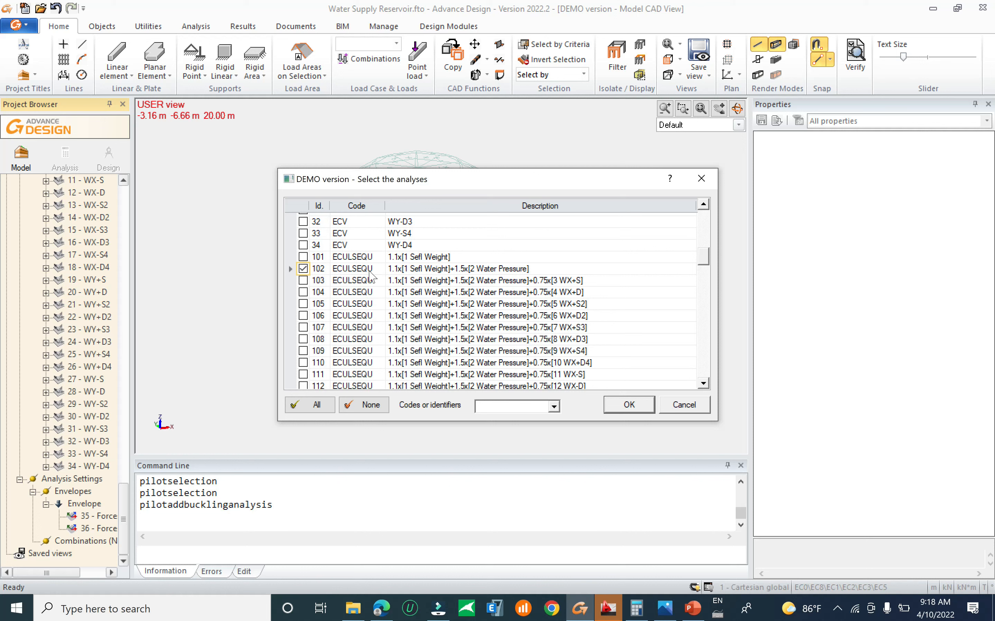
scroll(705, 265, down, 1)
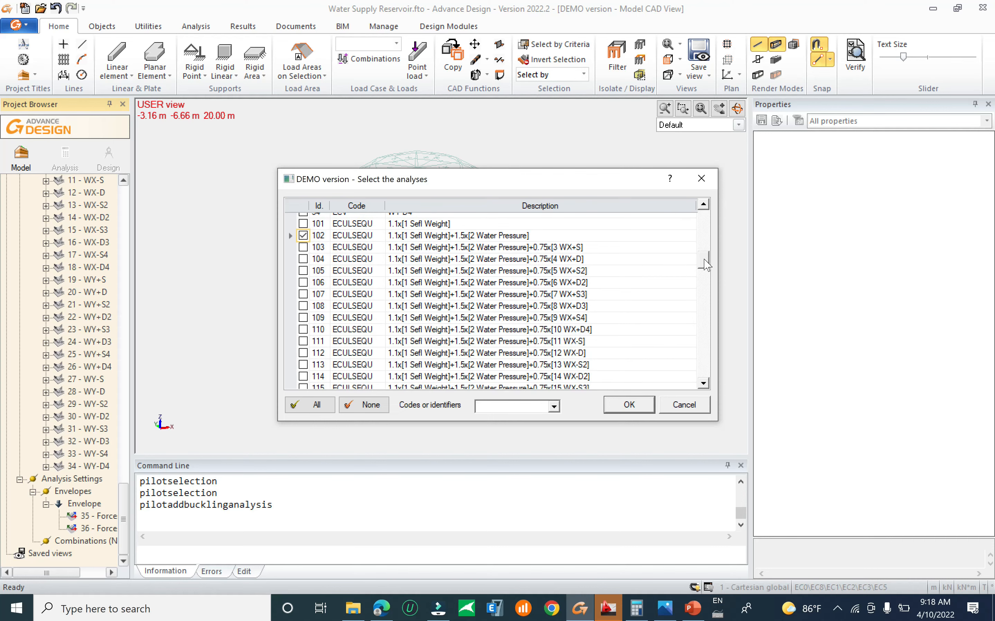
mouse_move(705, 264)
mouse_down()
mouse_move(704, 294)
mouse_move(711, 261)
mouse_up()
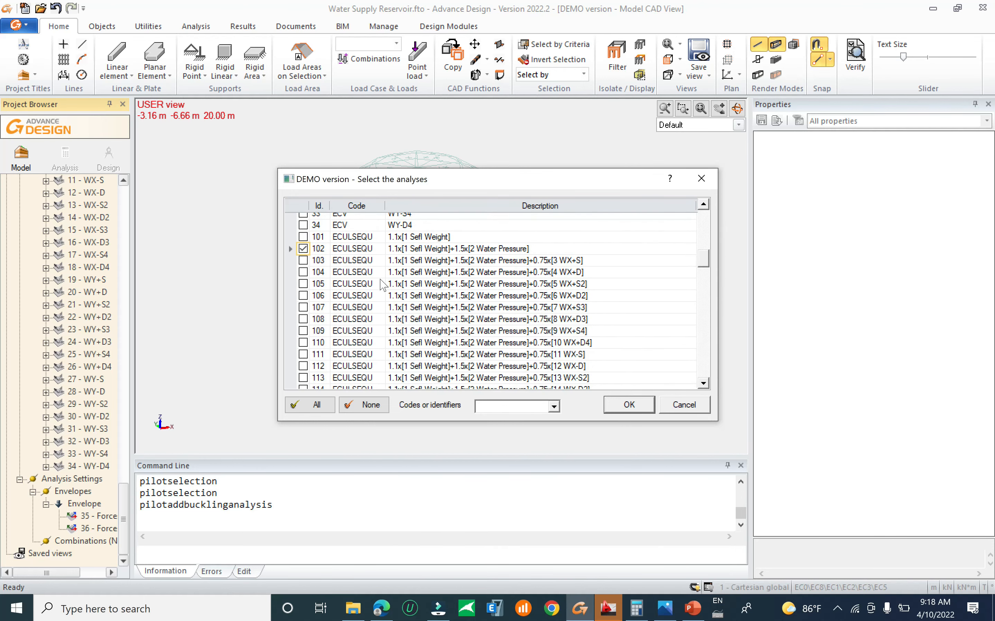
Step: Include the remaining ECULSEQU combinations 103 to 134 in the generalised buckling analysis and accept the selection
click(303, 261)
click(303, 272)
click(303, 284)
click(303, 296)
click(302, 307)
click(302, 342)
click(303, 354)
click(303, 365)
scroll(303, 370, down, 2)
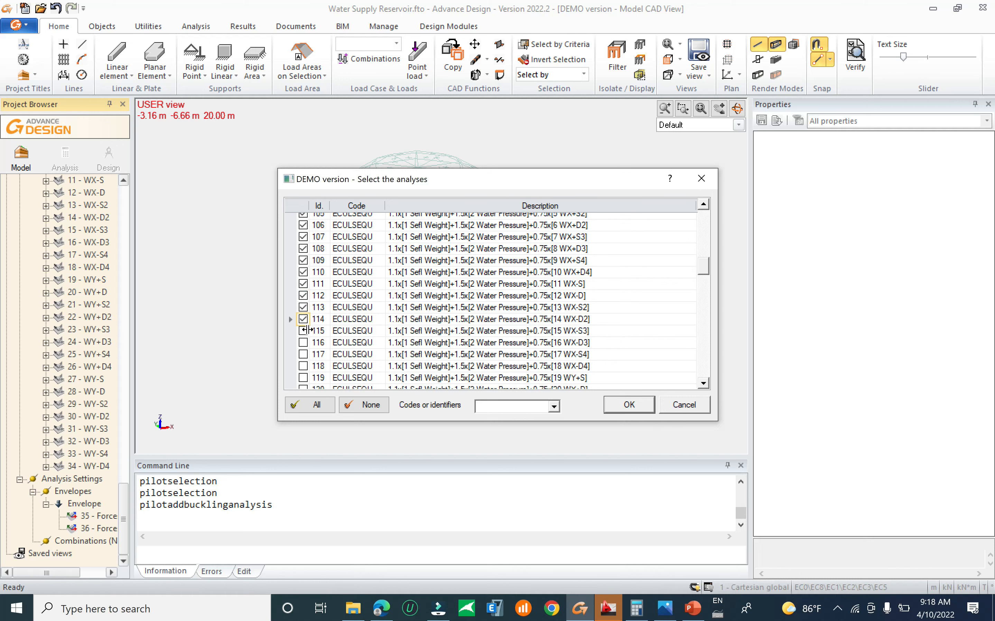
click(303, 343)
click(303, 354)
scroll(361, 345, down, 2)
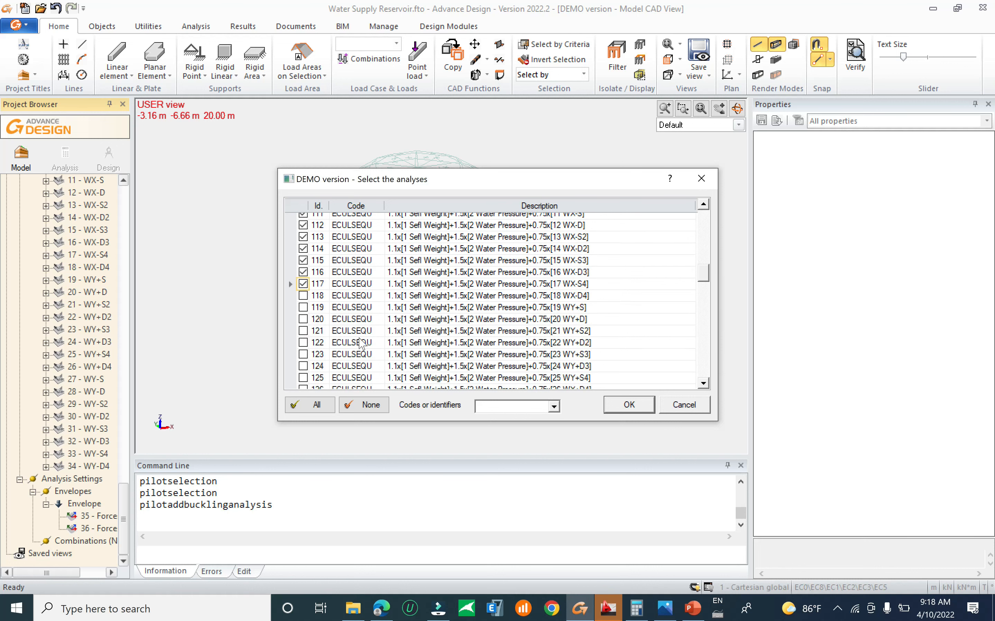
click(303, 298)
click(302, 343)
click(303, 354)
scroll(322, 346, down, 2)
click(303, 296)
click(303, 331)
click(303, 343)
click(304, 354)
click(304, 366)
scroll(342, 339, down, 2)
scroll(342, 339, down, 1)
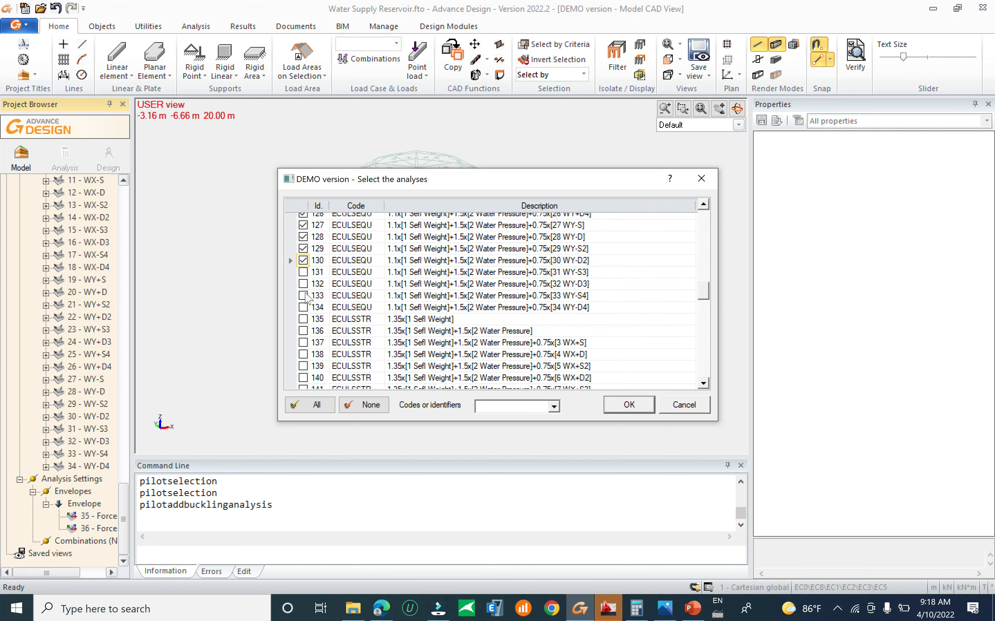
click(304, 272)
click(303, 284)
click(304, 295)
click(303, 308)
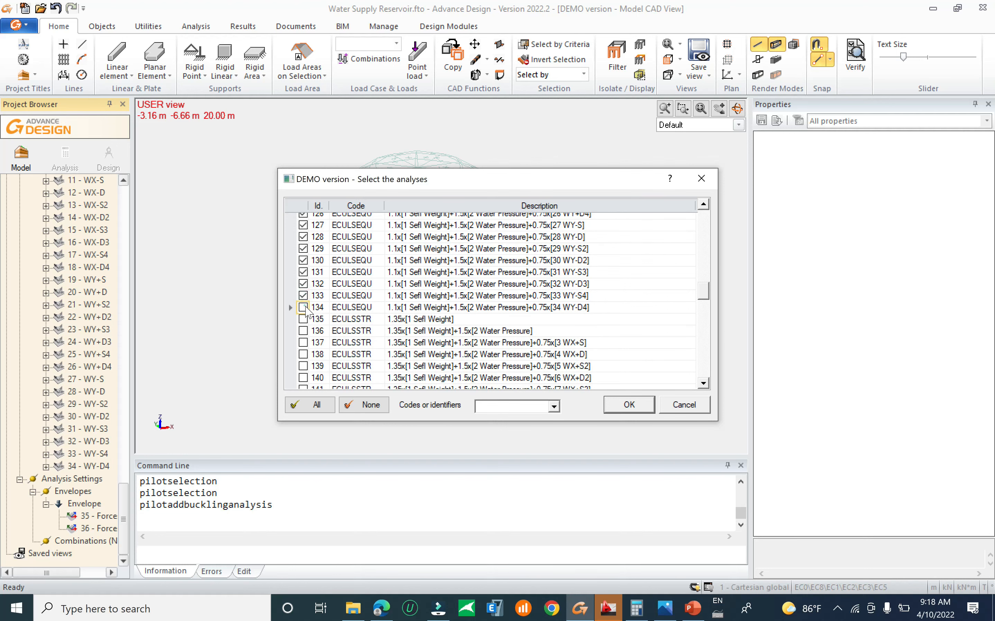
click(619, 406)
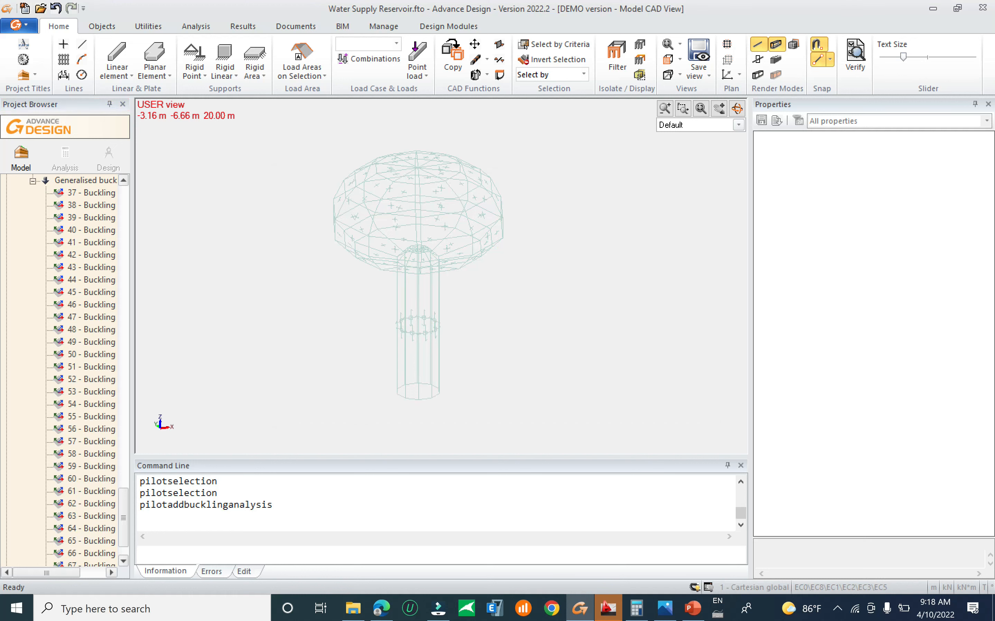
Step: Review the generalised buckling family in the project tree, including its own properties, its first case's settings and its available commands
click(35, 183)
click(33, 181)
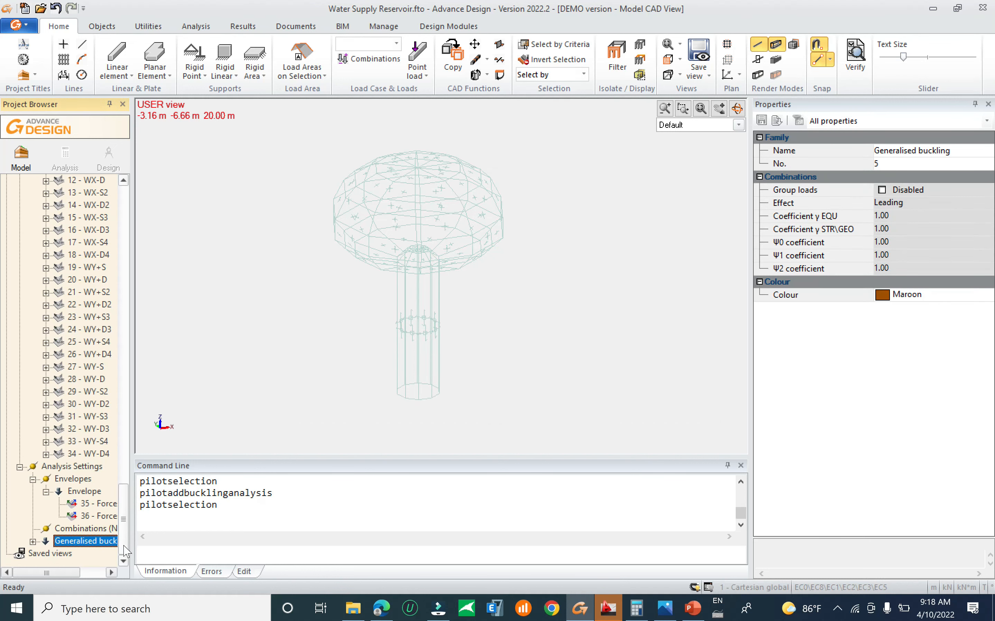
click(33, 541)
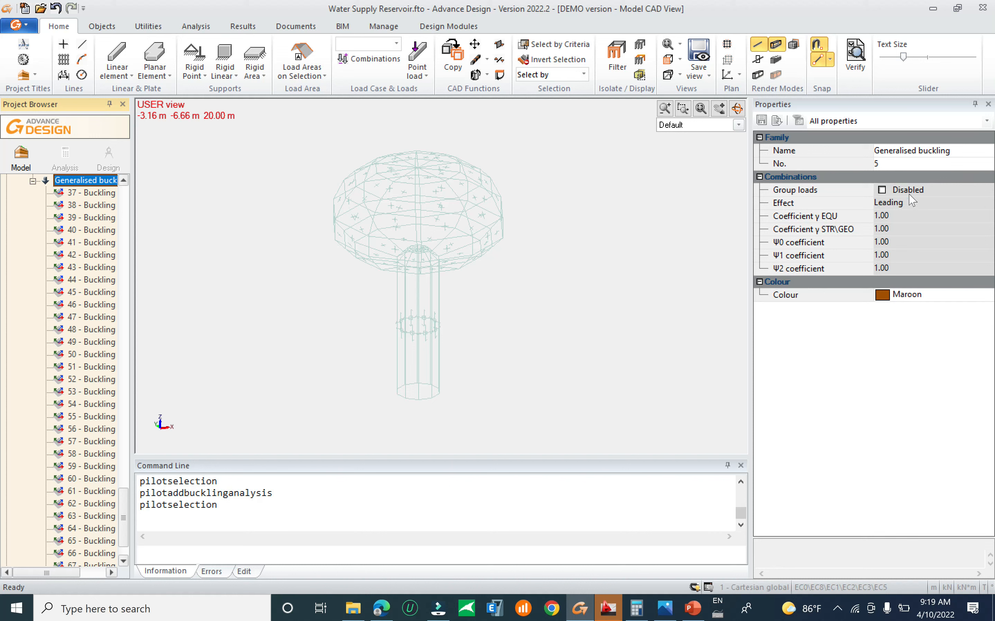
click(108, 193)
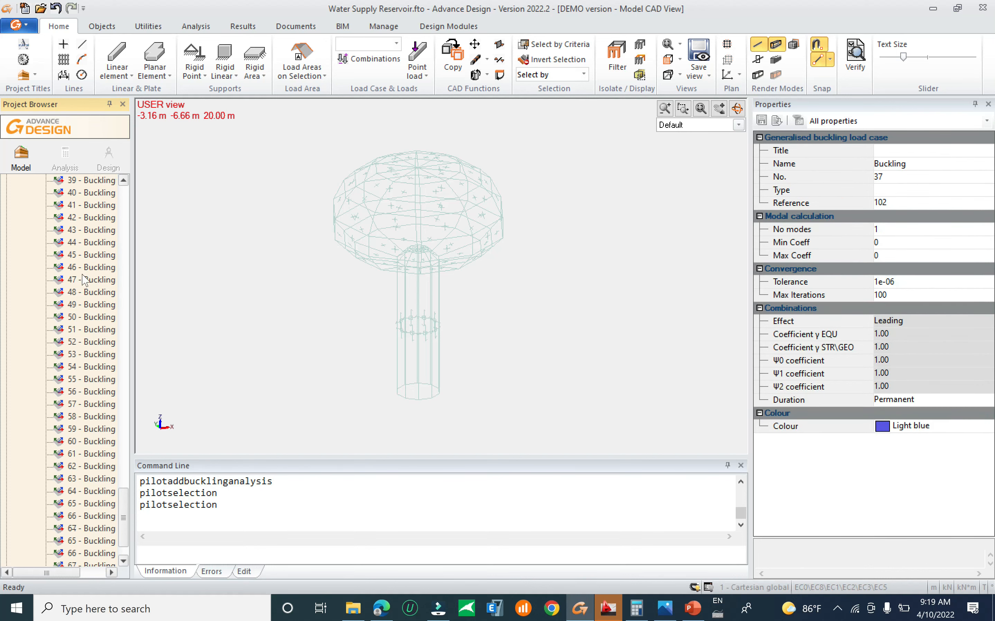
scroll(109, 261, down, 1)
scroll(106, 312, up, 3)
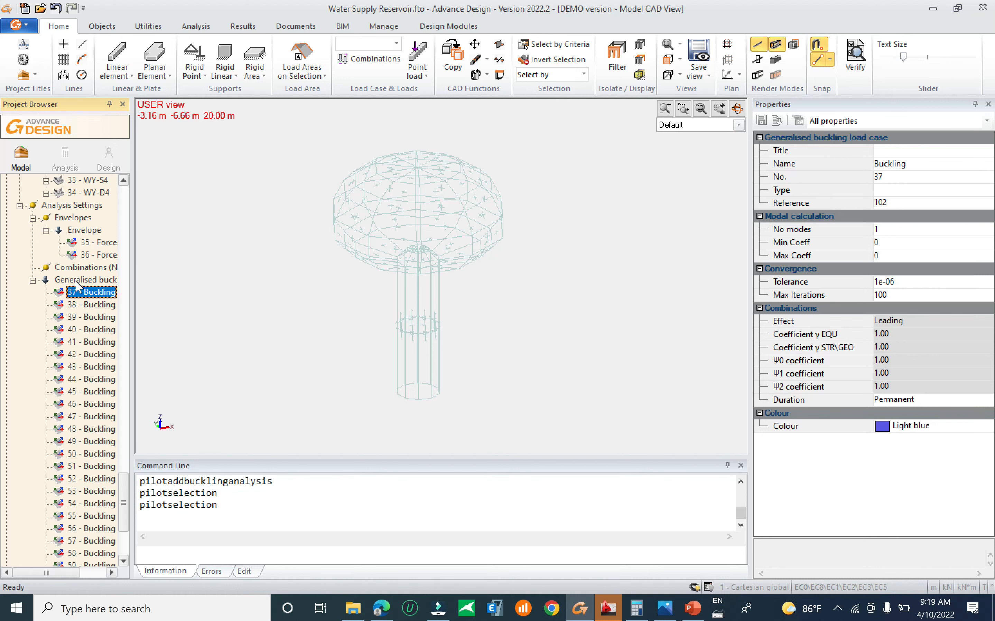
click(91, 281)
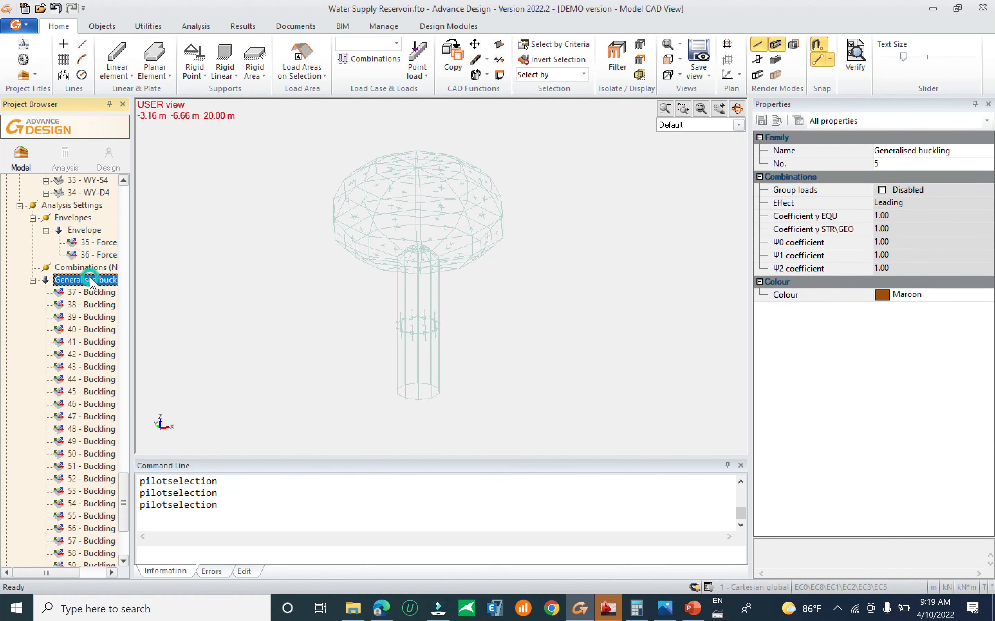
right_click(91, 281)
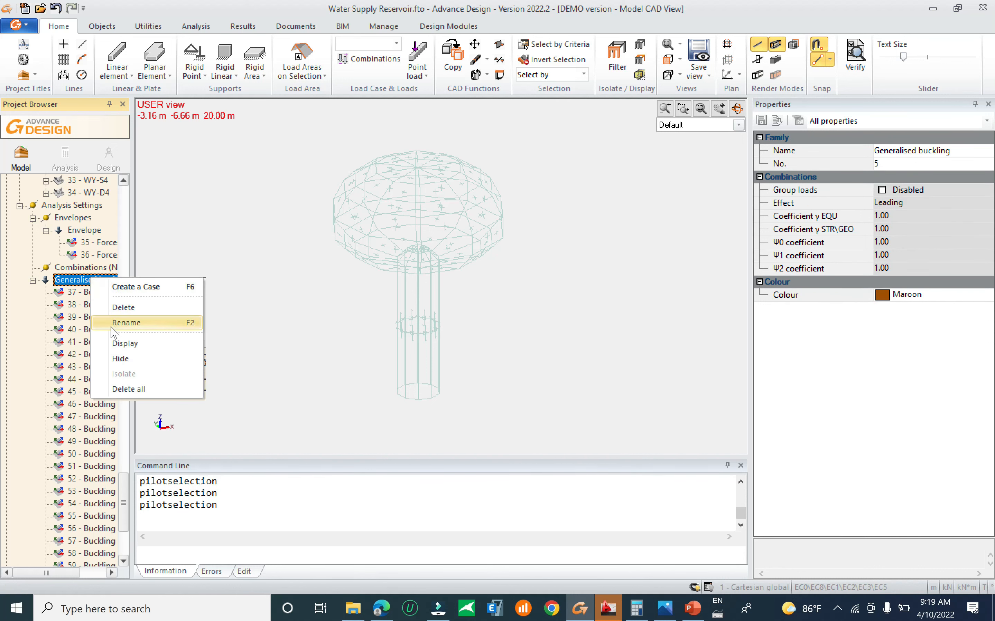
Step: Check the numbers and references of buckling cases 37 to 39, including the analyses selectable as reference for case 39
click(74, 294)
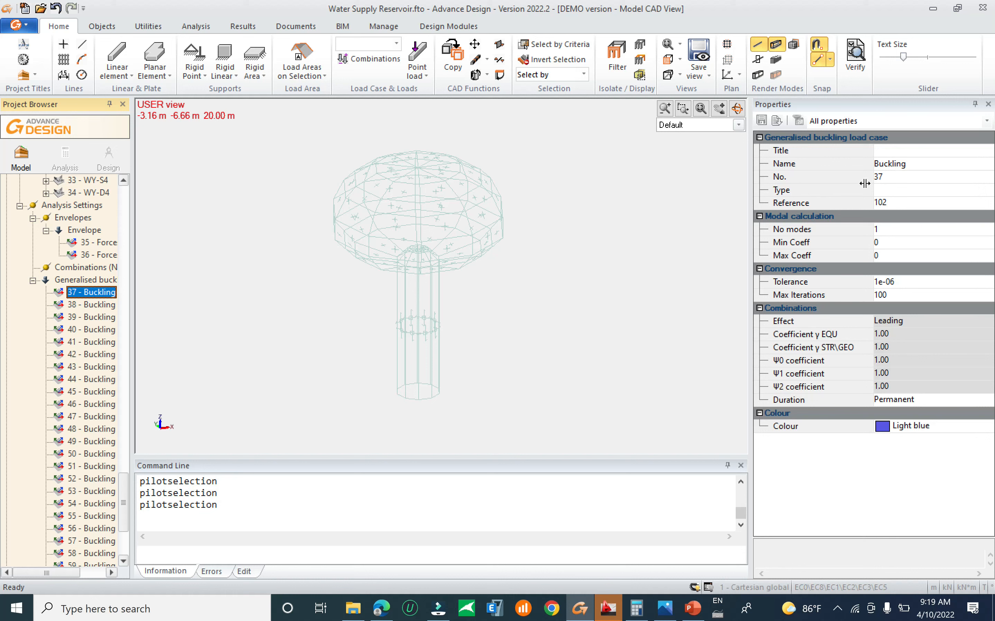
click(93, 307)
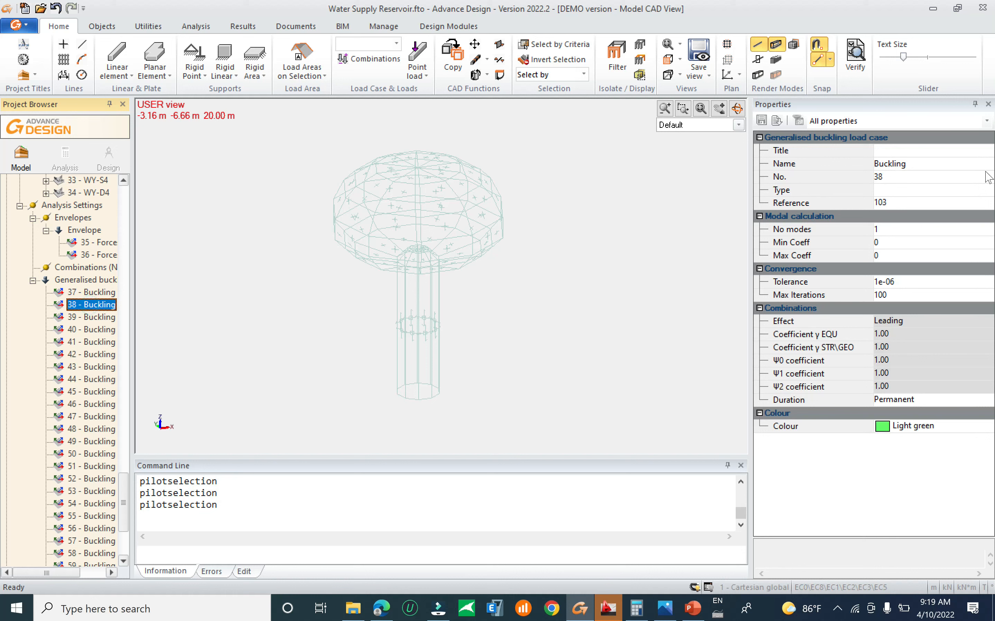
click(893, 181)
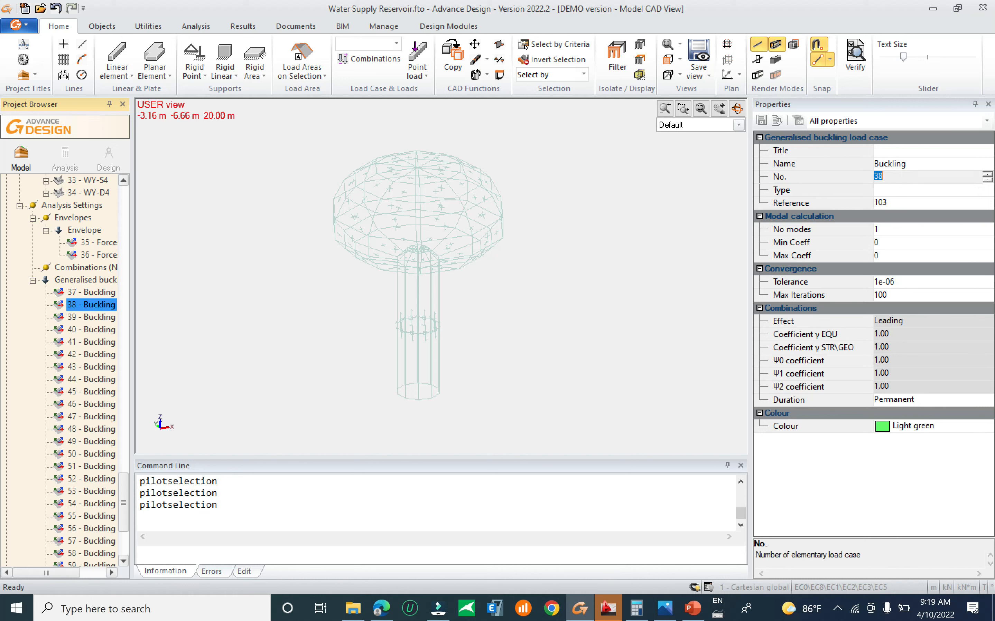
click(83, 319)
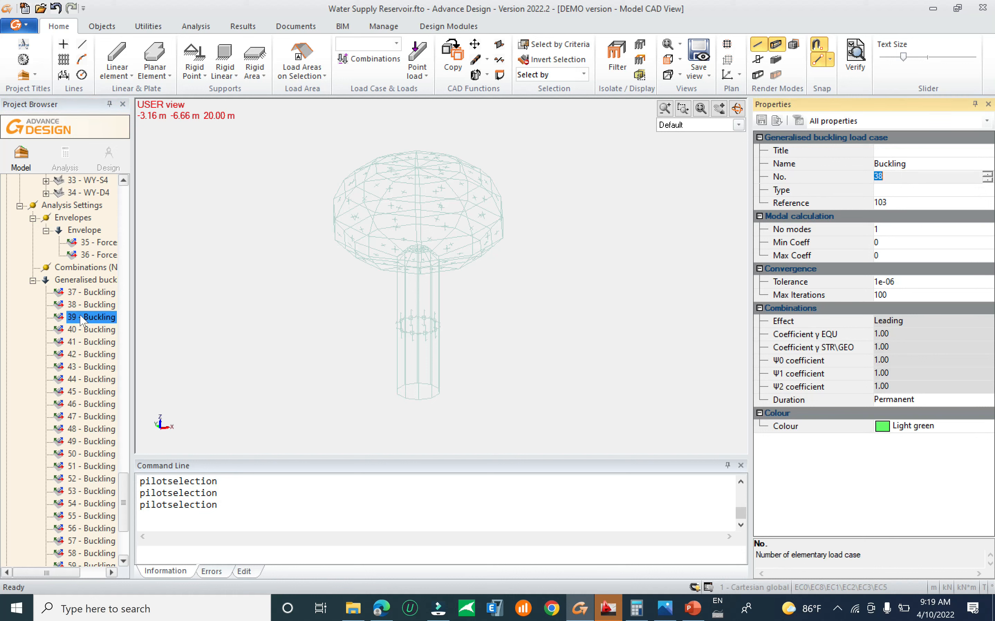
click(905, 203)
click(880, 202)
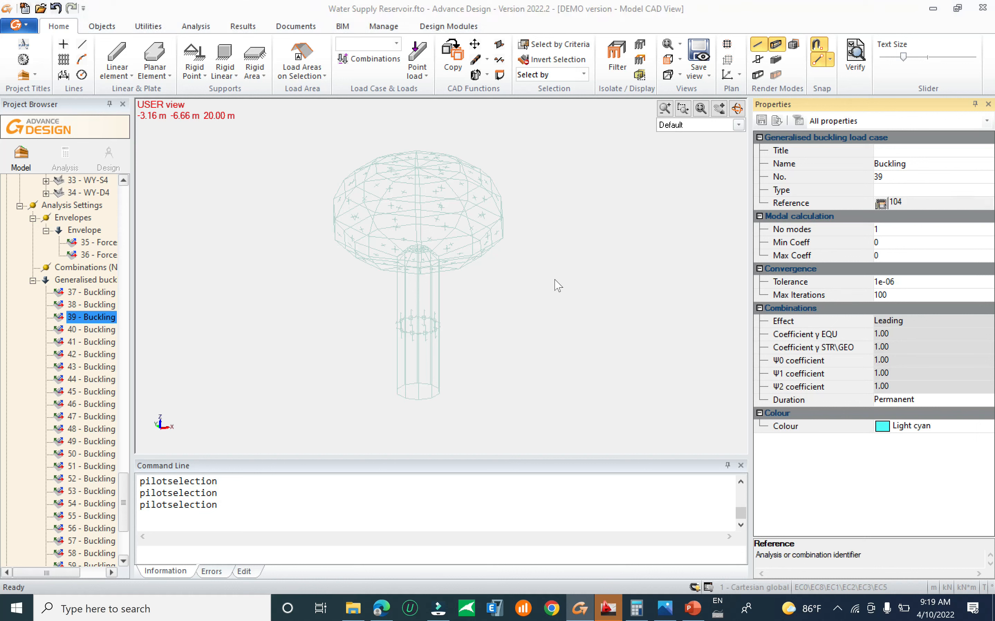
scroll(534, 304, down, 3)
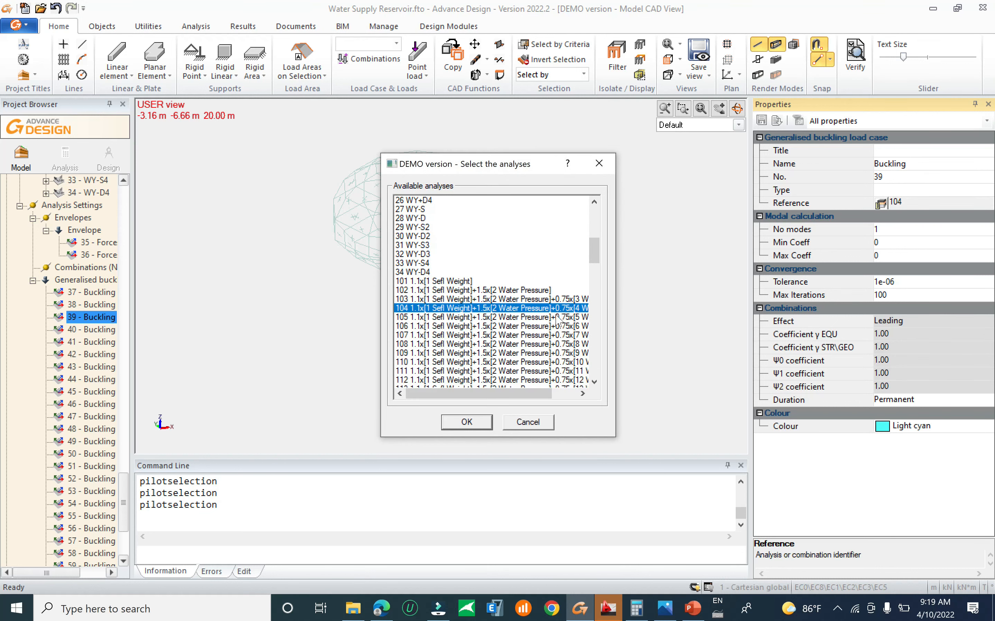
click(528, 423)
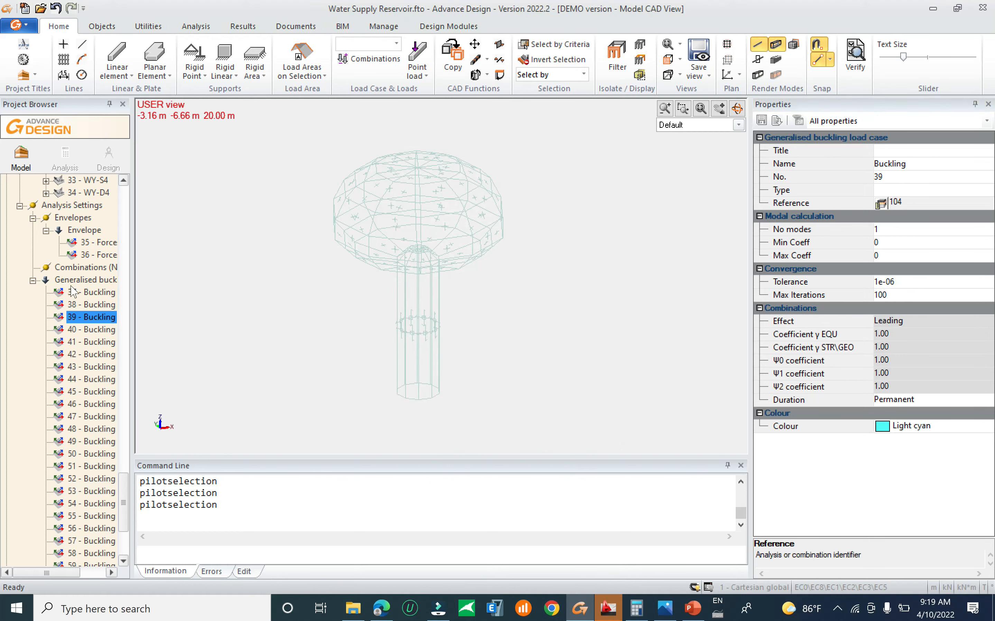
Step: Collapse the buckling family, widen the project browser, and add a modal analysis to the analysis settings
click(32, 282)
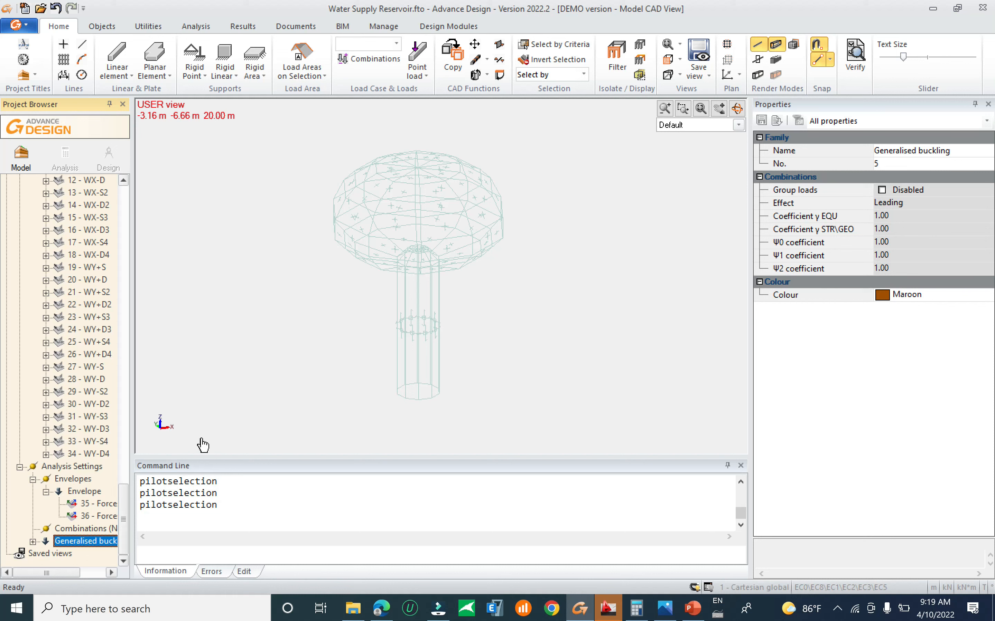
drag(129, 462, 182, 463)
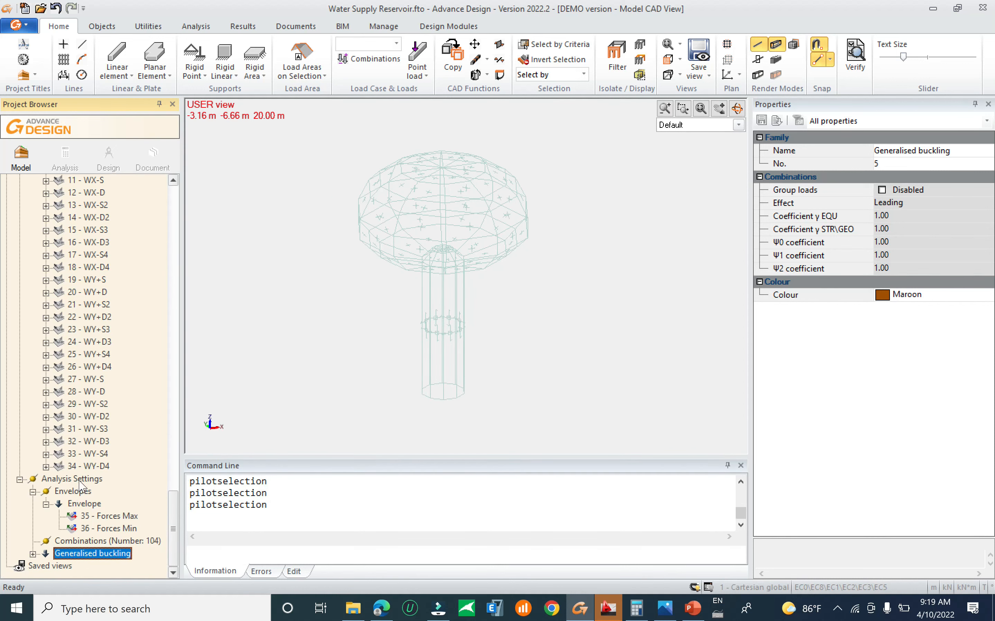
right_click(81, 481)
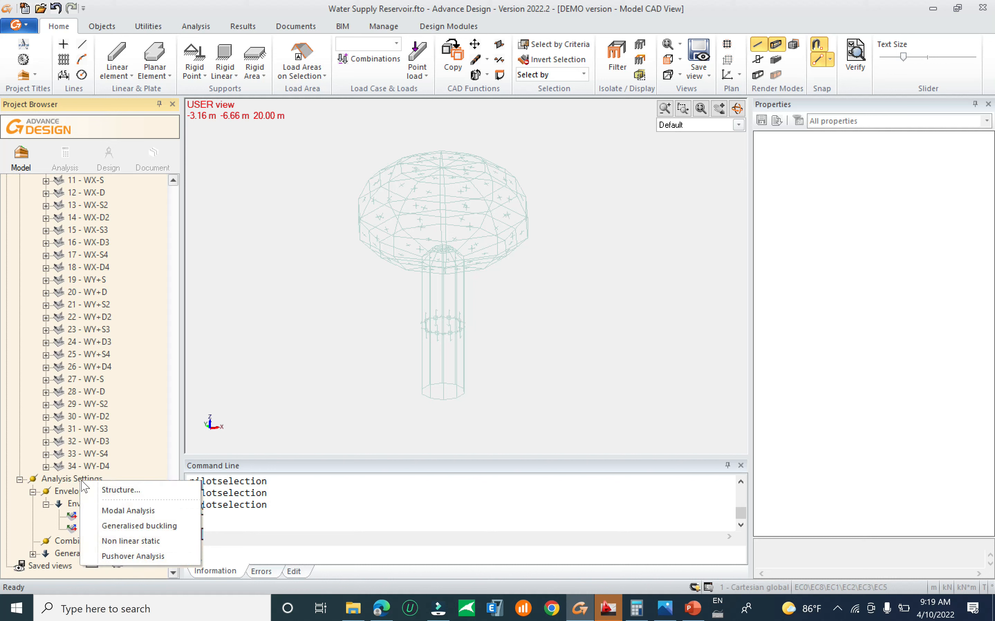
click(139, 512)
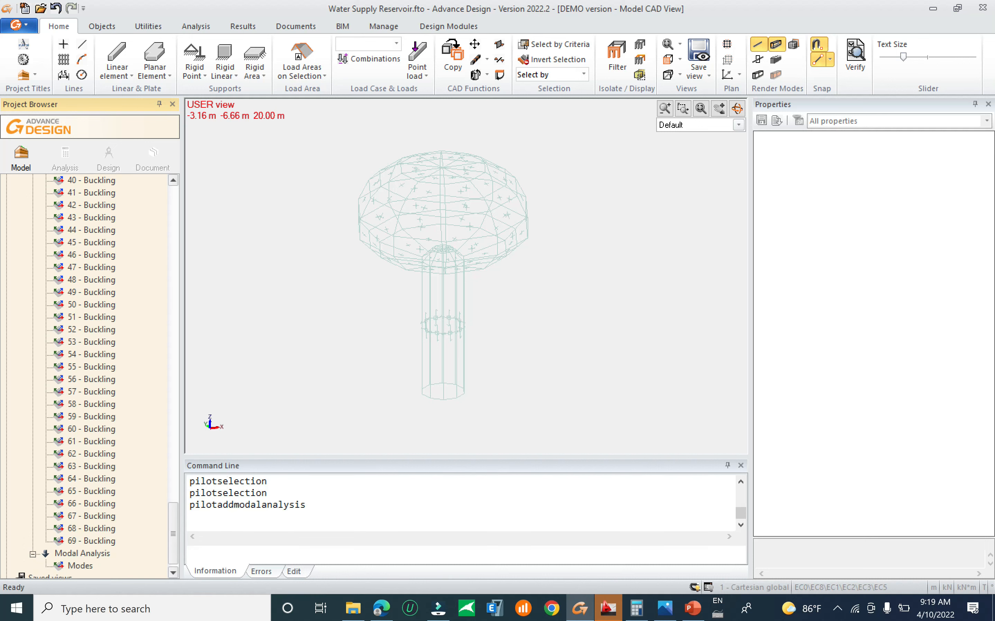
scroll(168, 541, down, 1)
Step: Inspect the Modal Analysis family and display the properties of its Modes load case
click(77, 555)
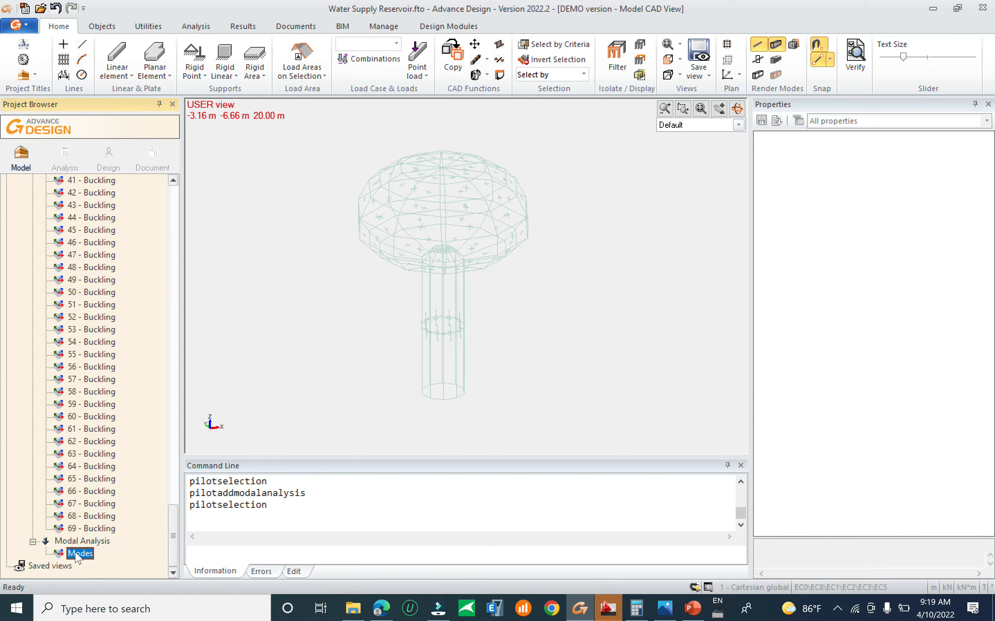
click(83, 543)
right_click(83, 544)
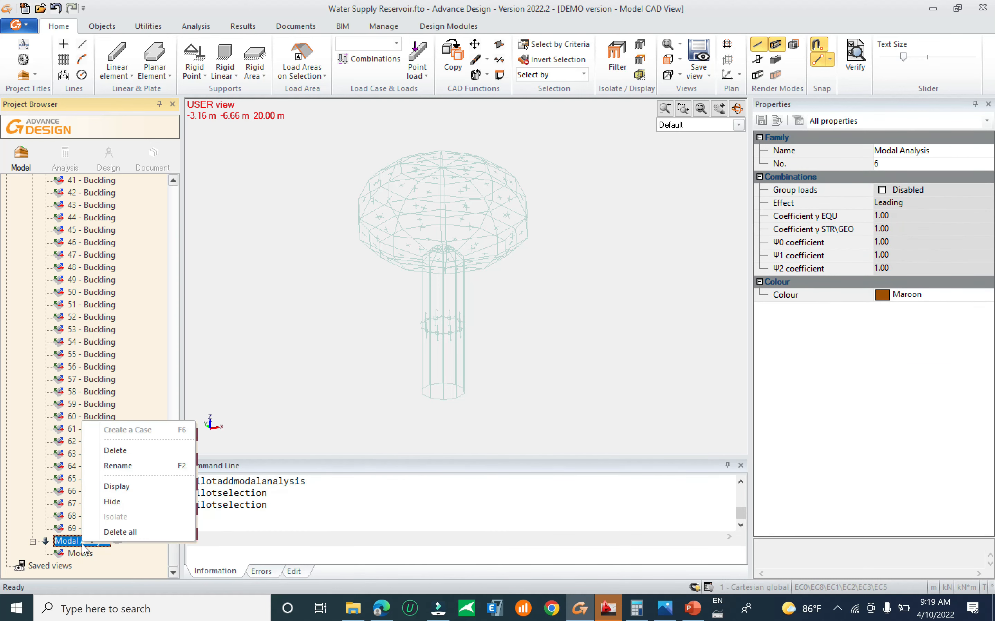
click(79, 554)
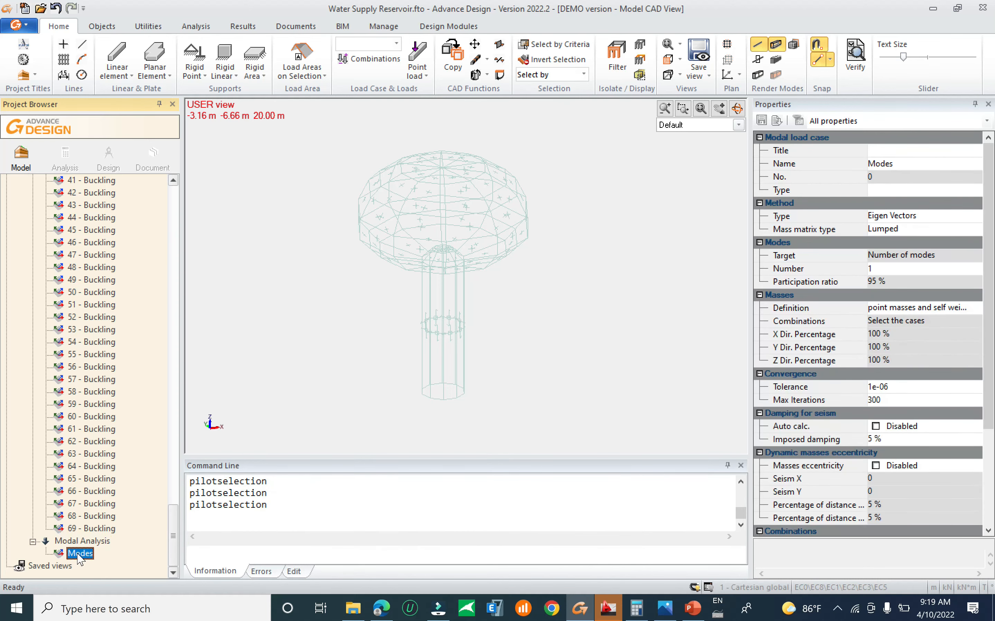
right_click(80, 555)
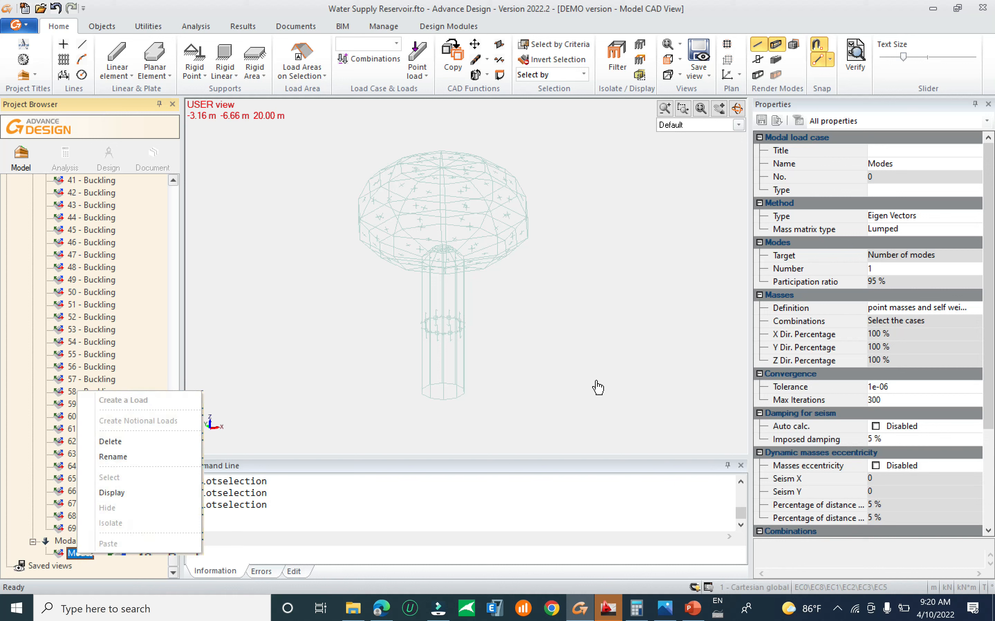
click(587, 398)
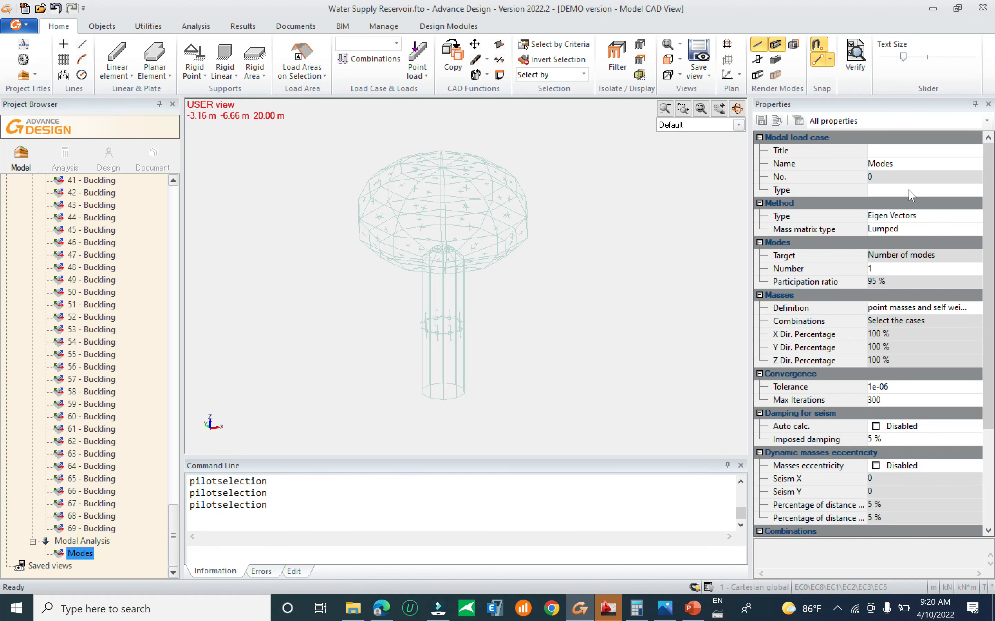
Step: Use the Eigen Vectors method with a lumped mass matrix for the Modes load case and set its number of modes to 3
click(927, 165)
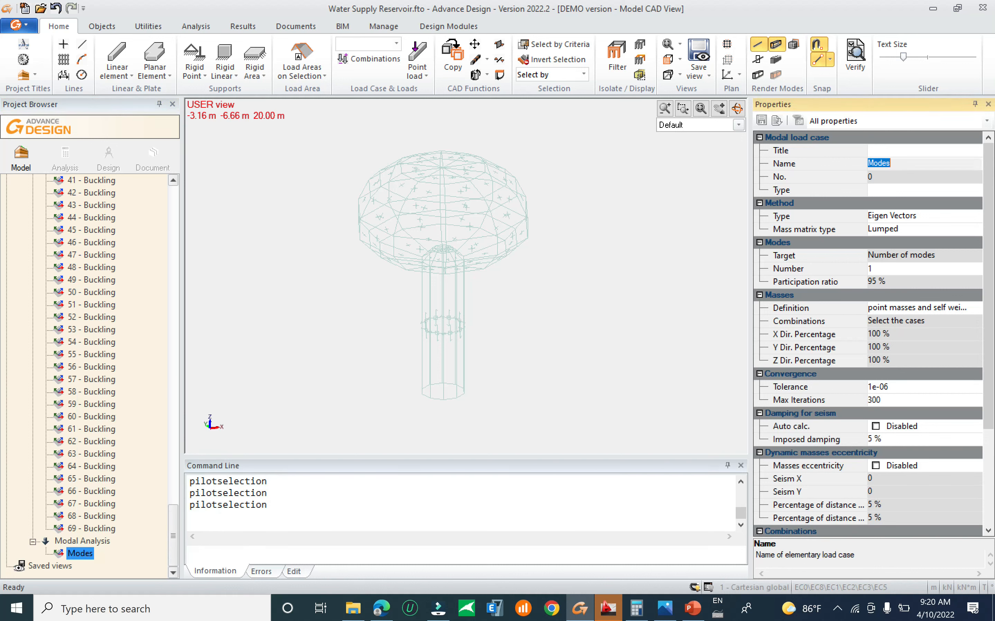
click(941, 219)
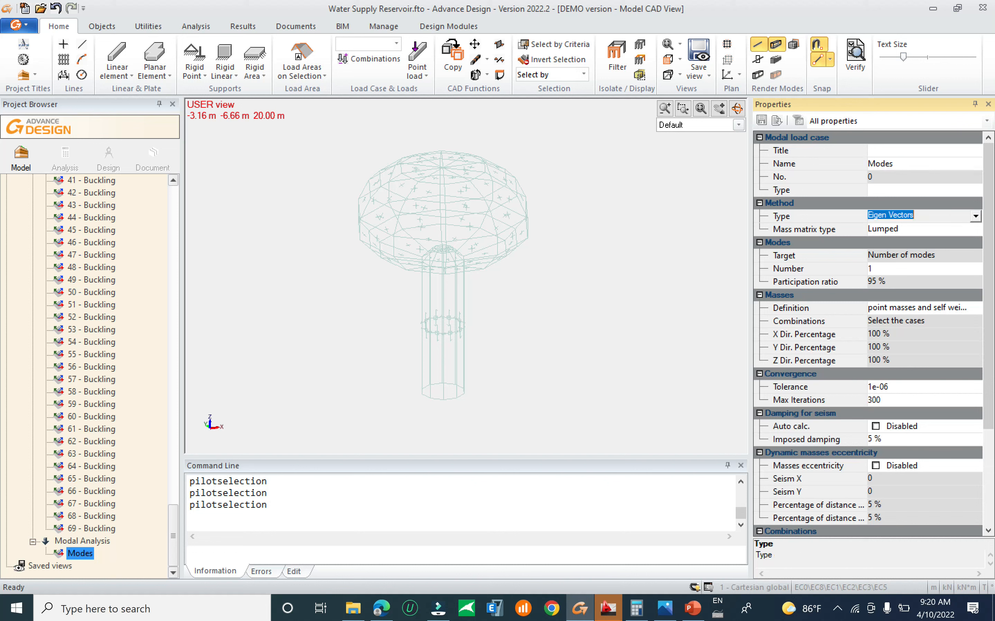
click(973, 217)
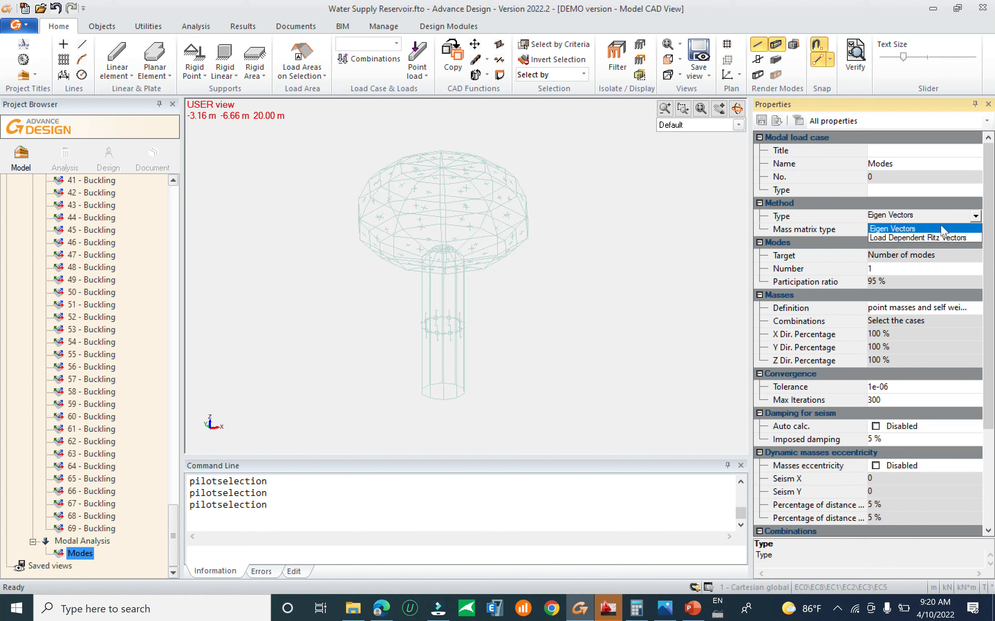
click(904, 229)
click(907, 230)
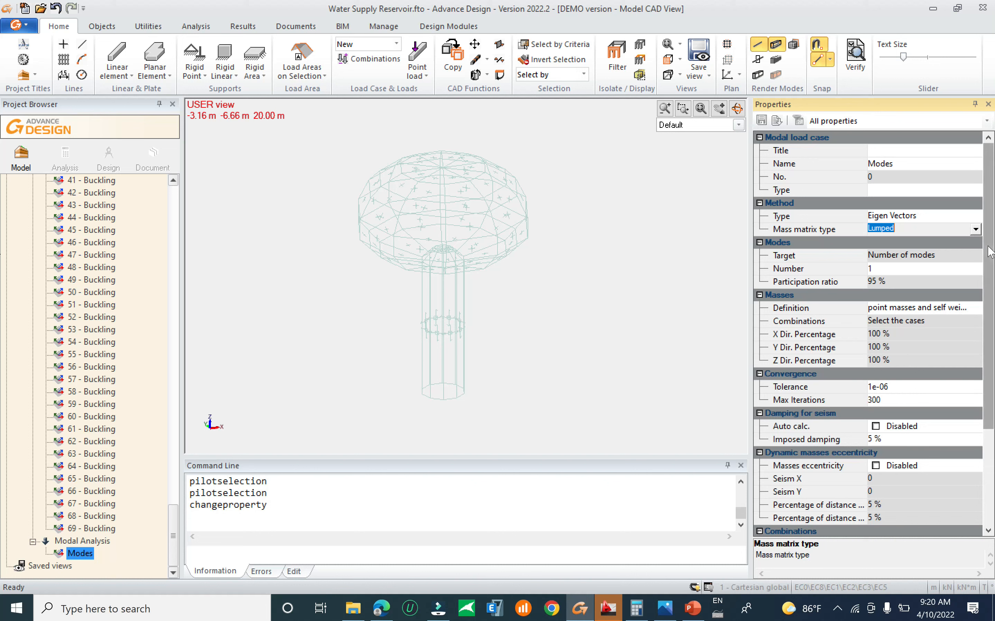
click(888, 271)
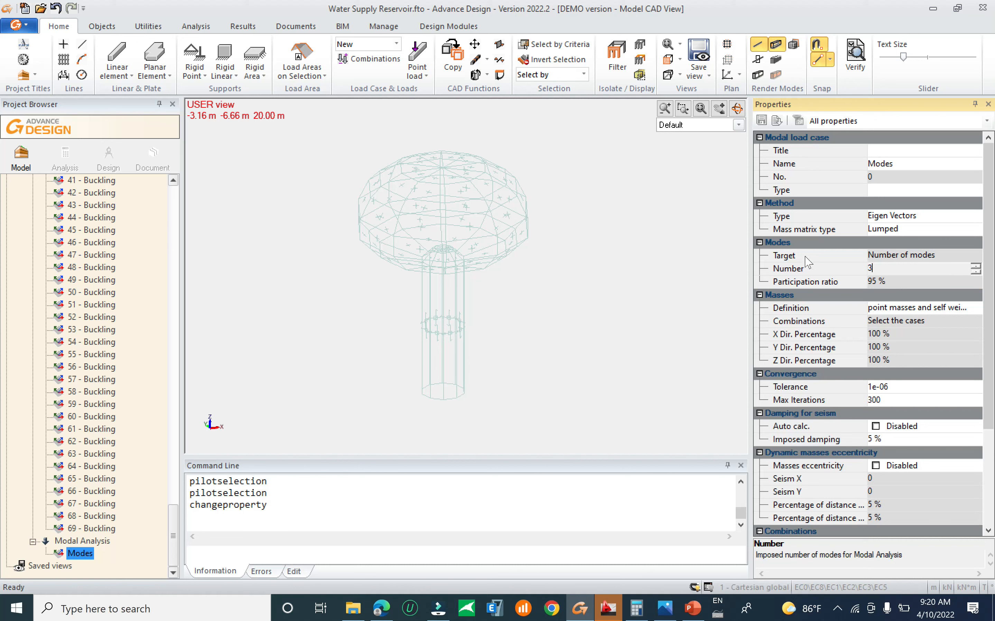
Step: Define the modal masses as point masses and self weight of elements
click(904, 312)
click(975, 309)
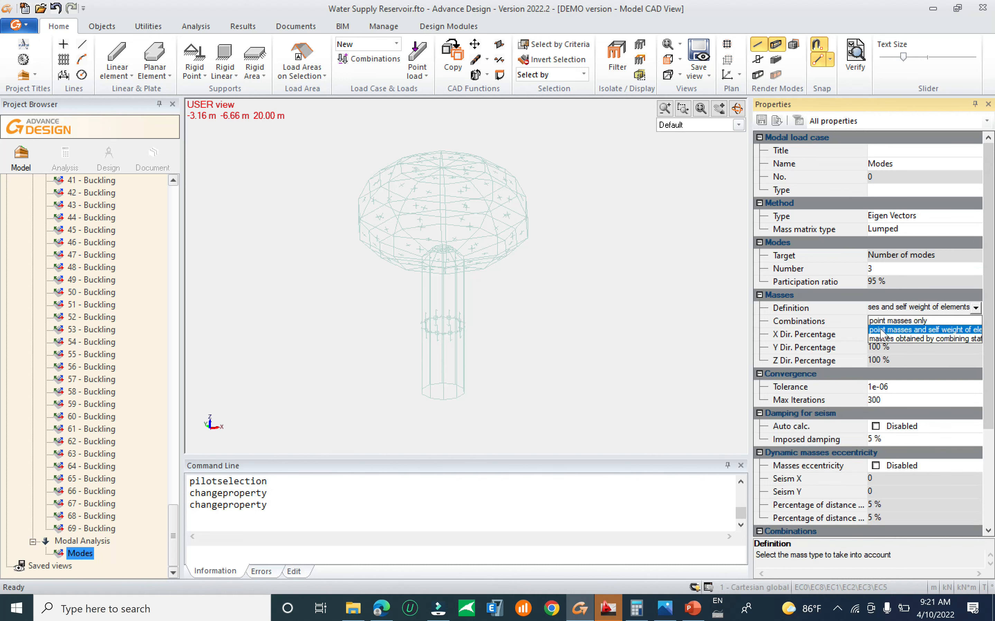
click(899, 331)
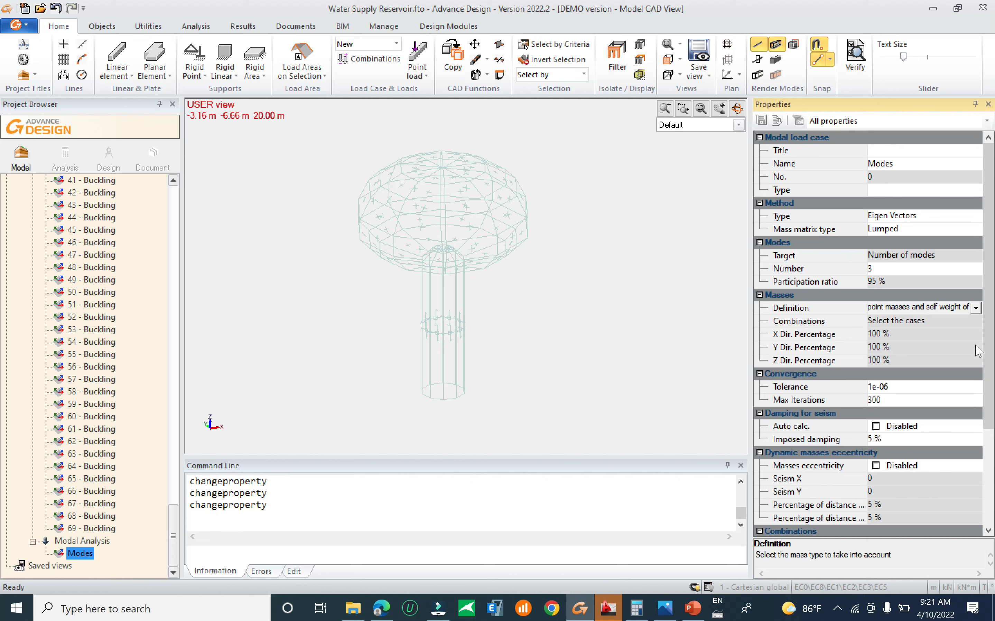
Step: Try automatic seismic damping calculation, disable it again, and inspect the imposed damping values for each mode
drag(987, 356, 977, 465)
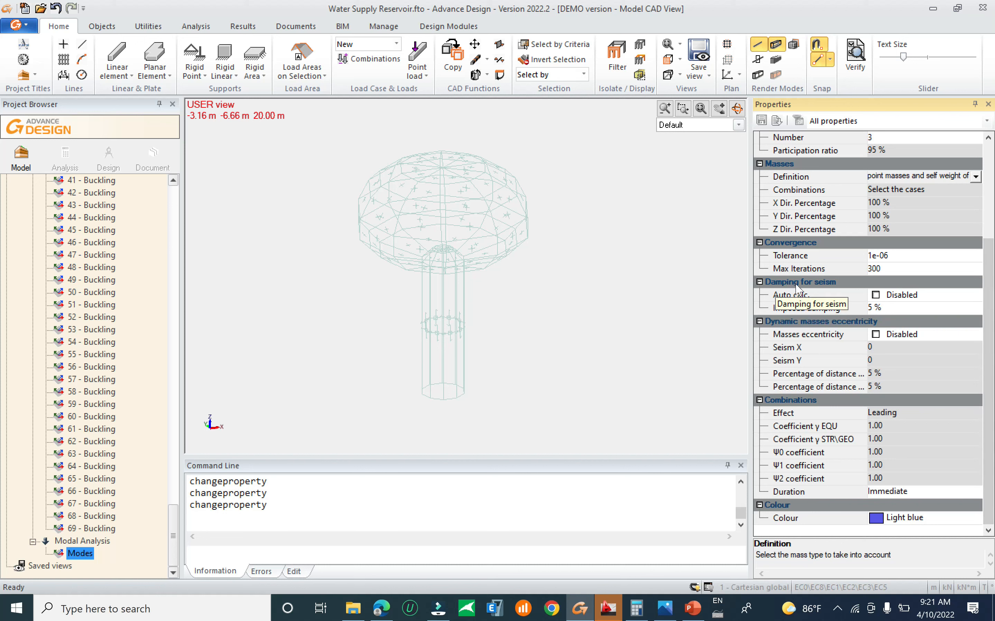
click(875, 295)
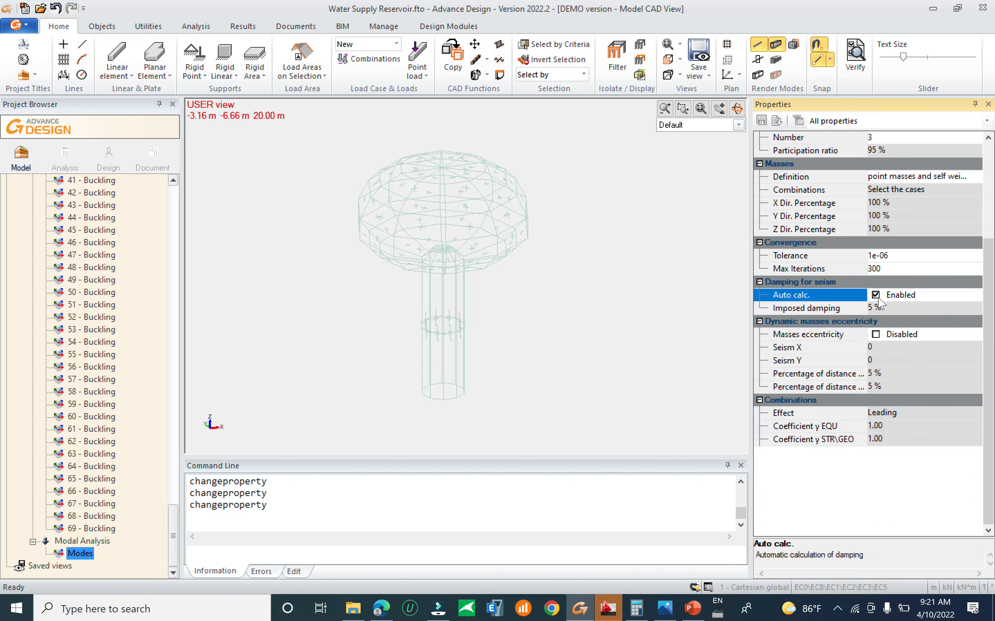
click(876, 295)
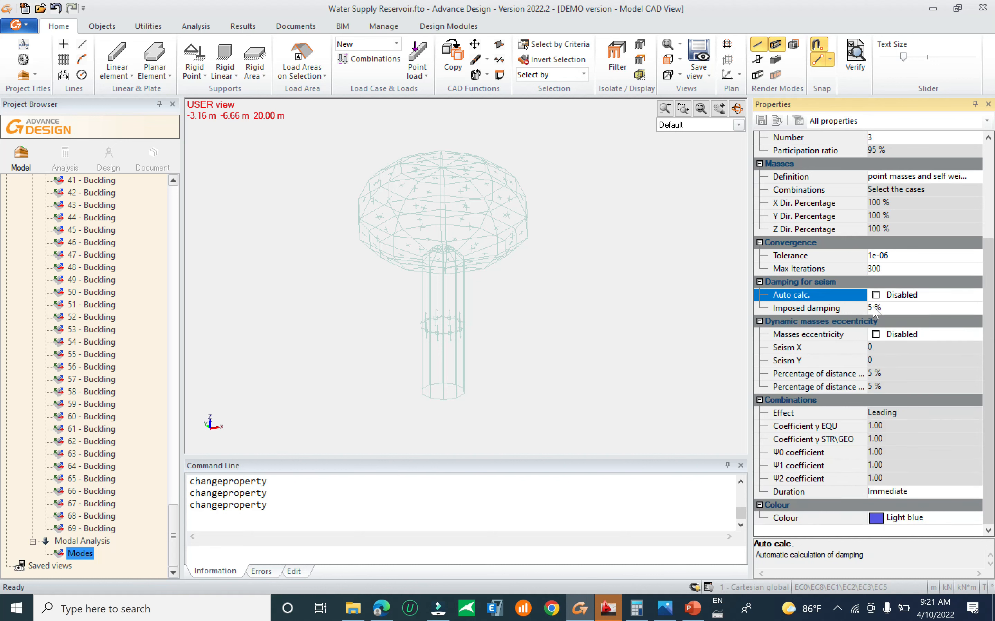
click(878, 308)
click(878, 308)
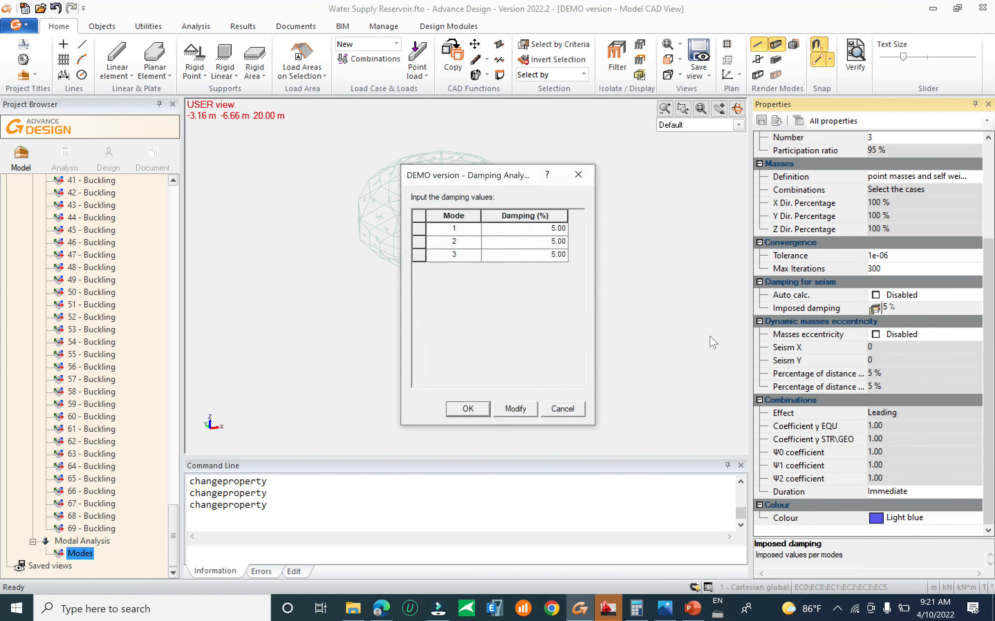
click(580, 174)
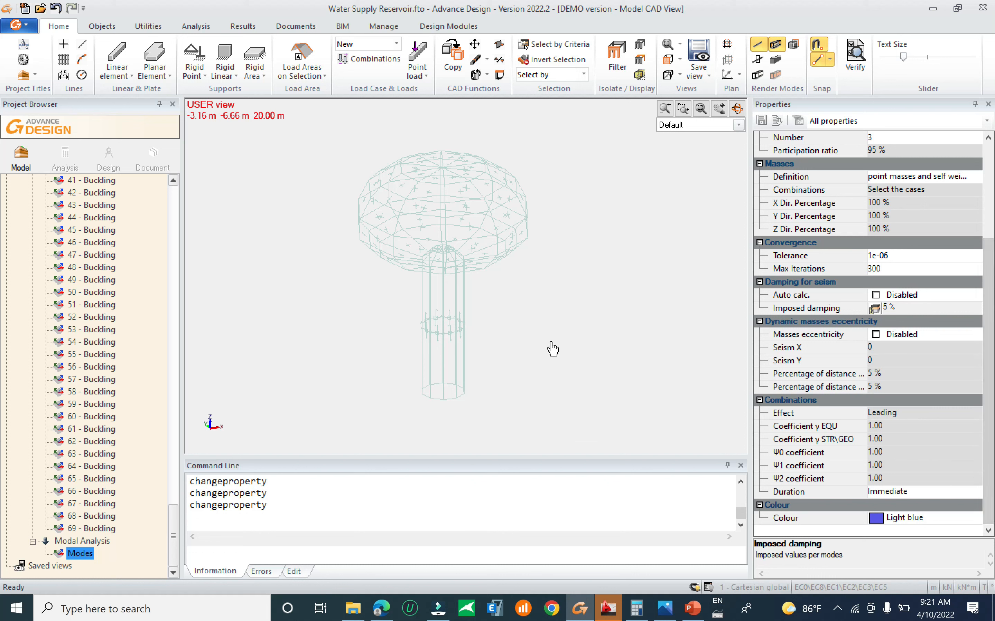
Step: Save the model and bring the envelopes, combinations and first buckling cases into view in the project tree
drag(555, 341, 259, 272)
key(ctrl+s)
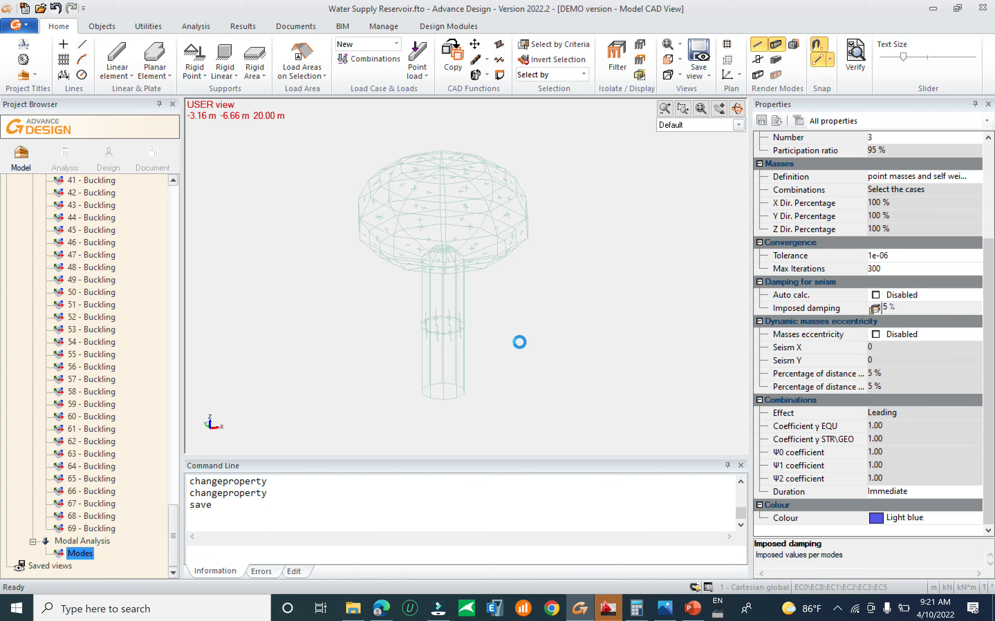
drag(551, 325, 482, 403)
drag(173, 517, 186, 469)
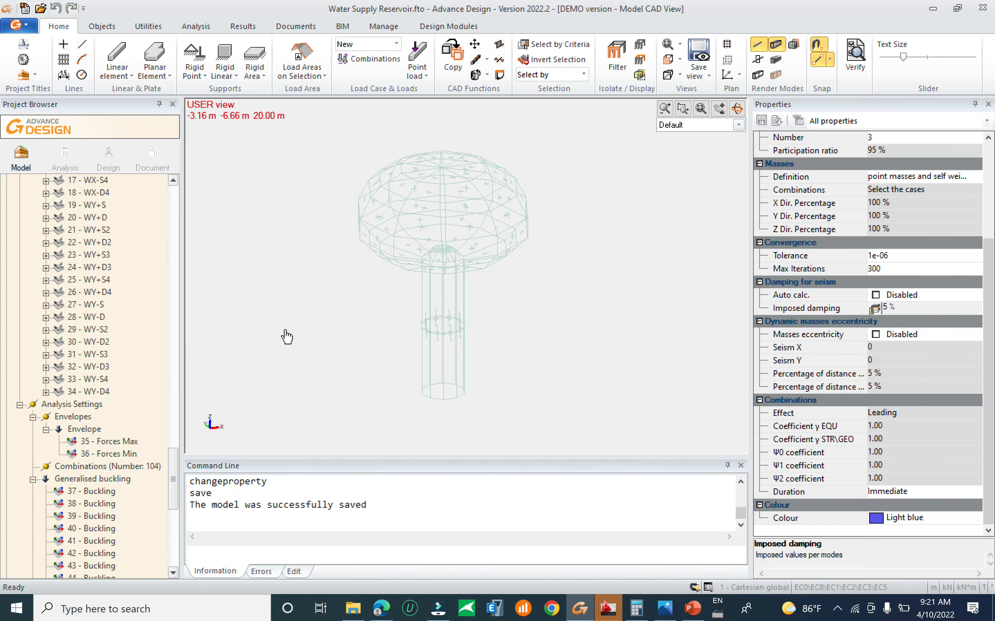
mouse_move(286, 328)
mouse_down()
mouse_move(249, 379)
mouse_move(270, 321)
mouse_up()
key(ctrl+s)
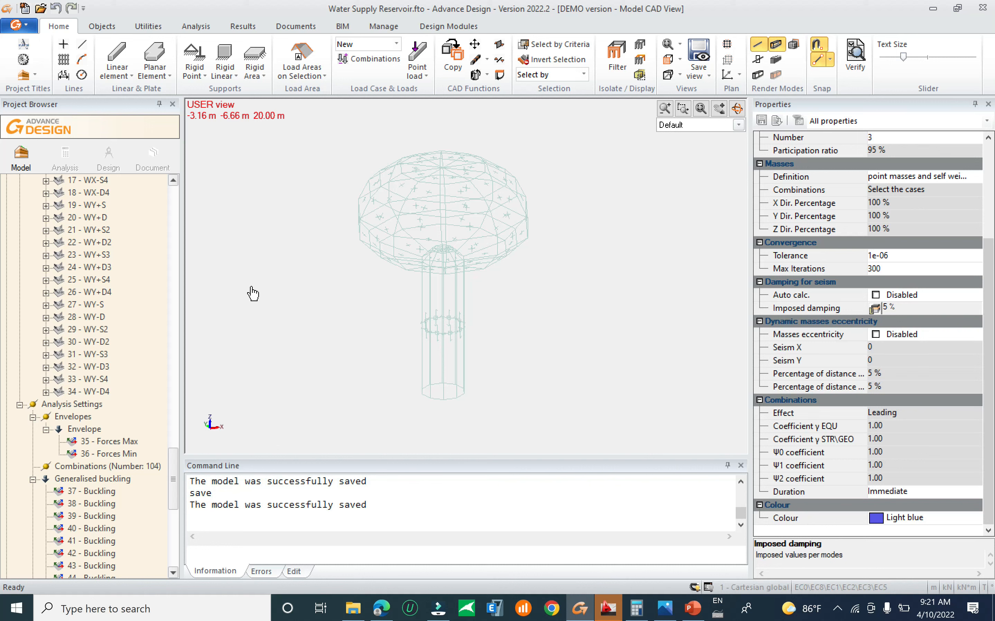
Step: Create a new analysis model, launch its calculation sequence including RC Design, and continue past the verification warnings
click(65, 153)
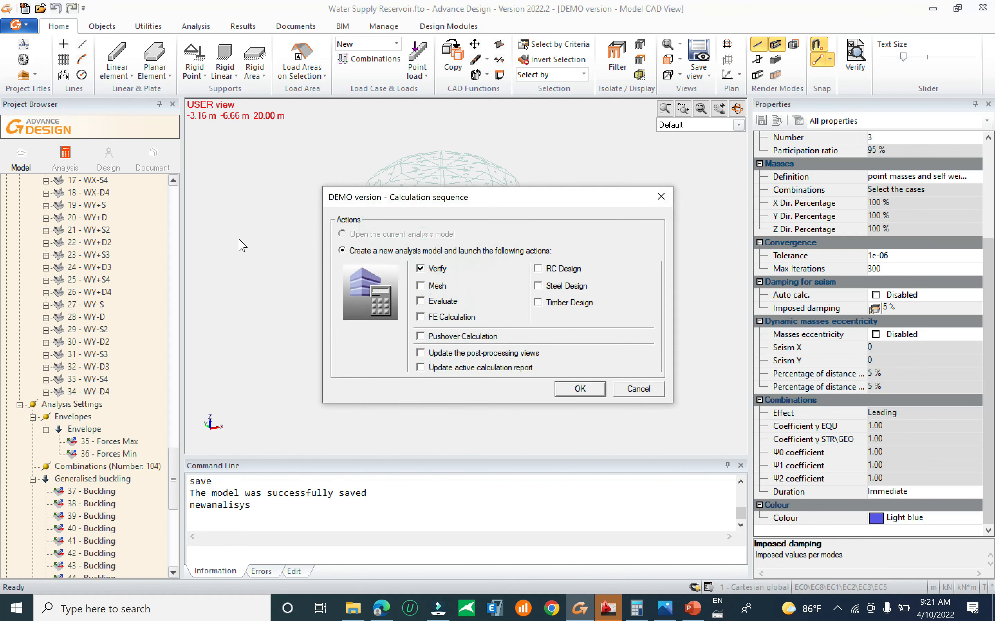
click(570, 272)
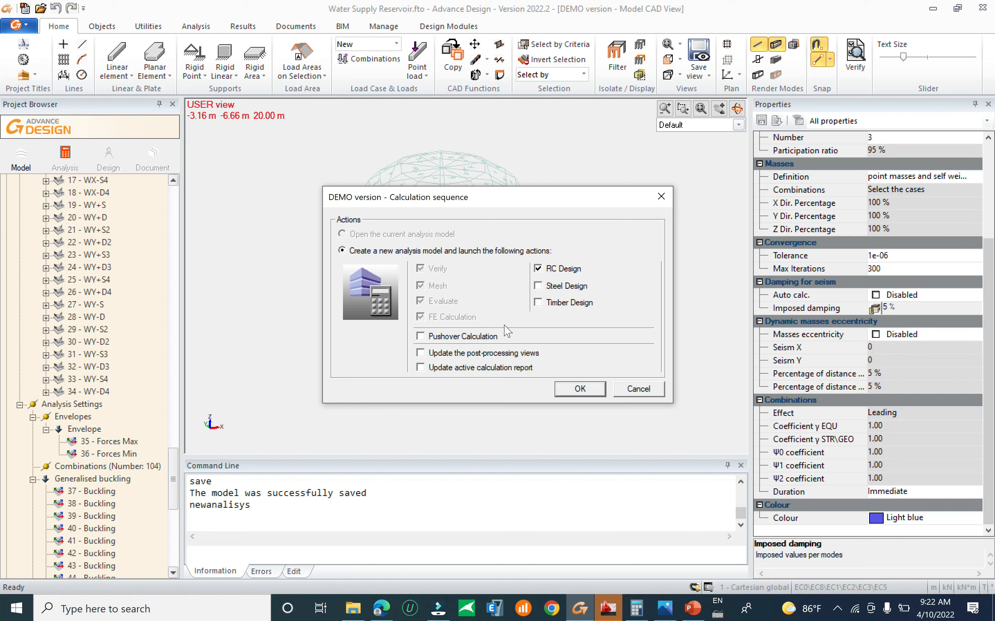
click(578, 389)
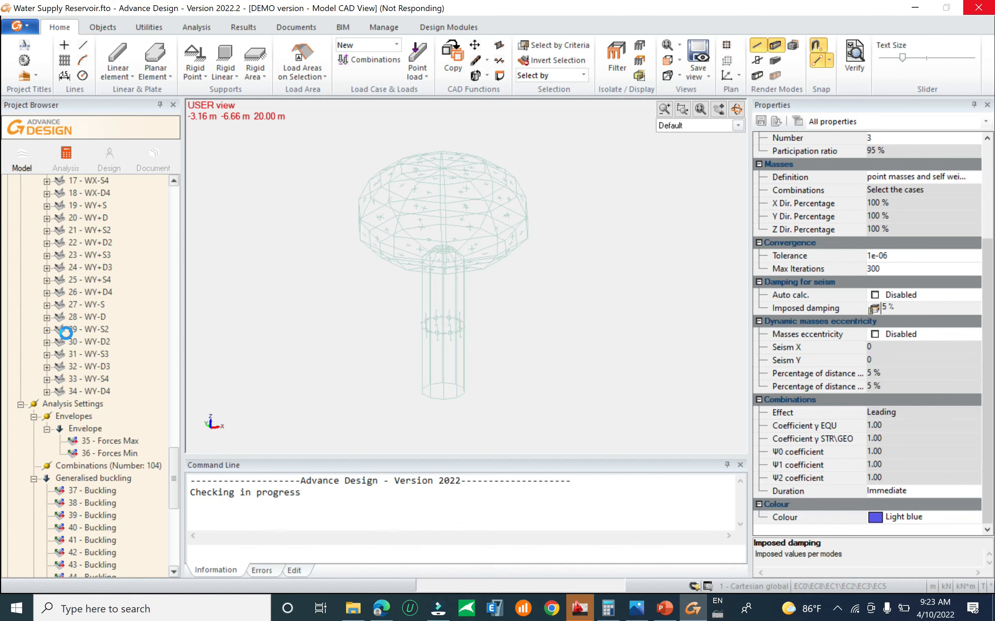
key(alt+Tab)
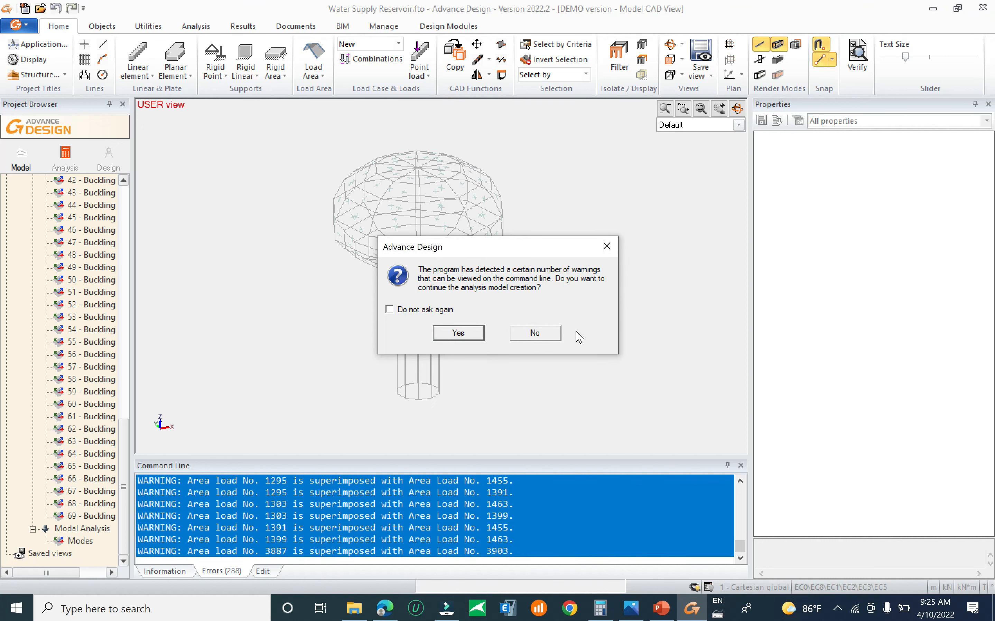
click(480, 334)
click(477, 338)
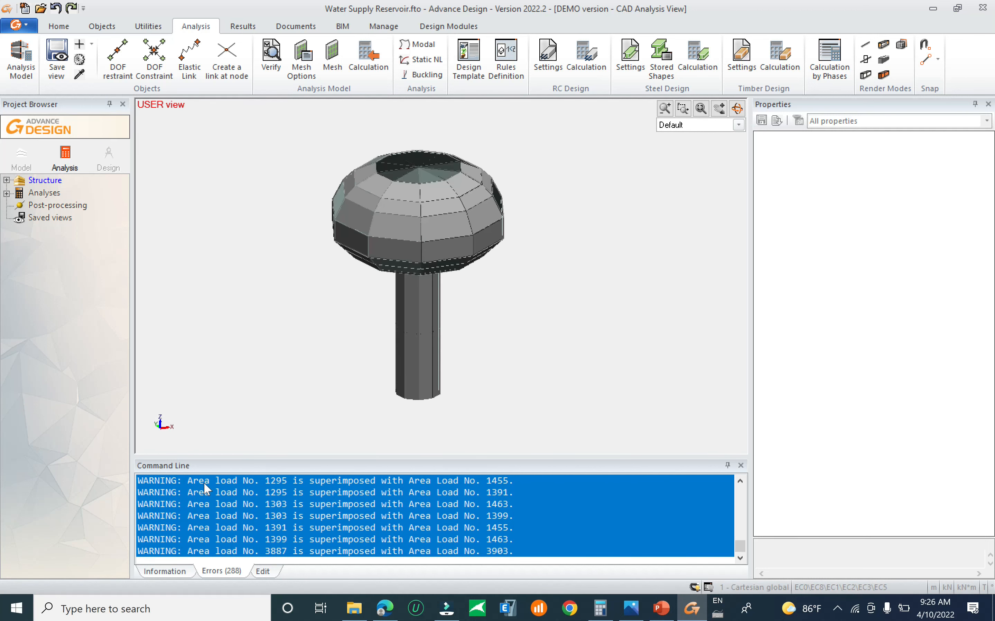
drag(740, 546, 733, 574)
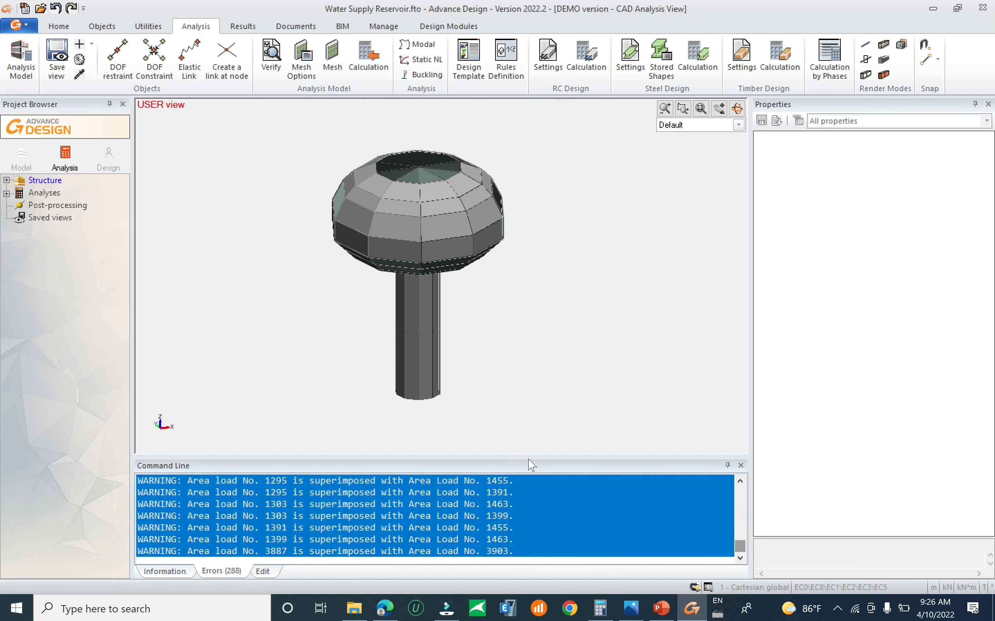
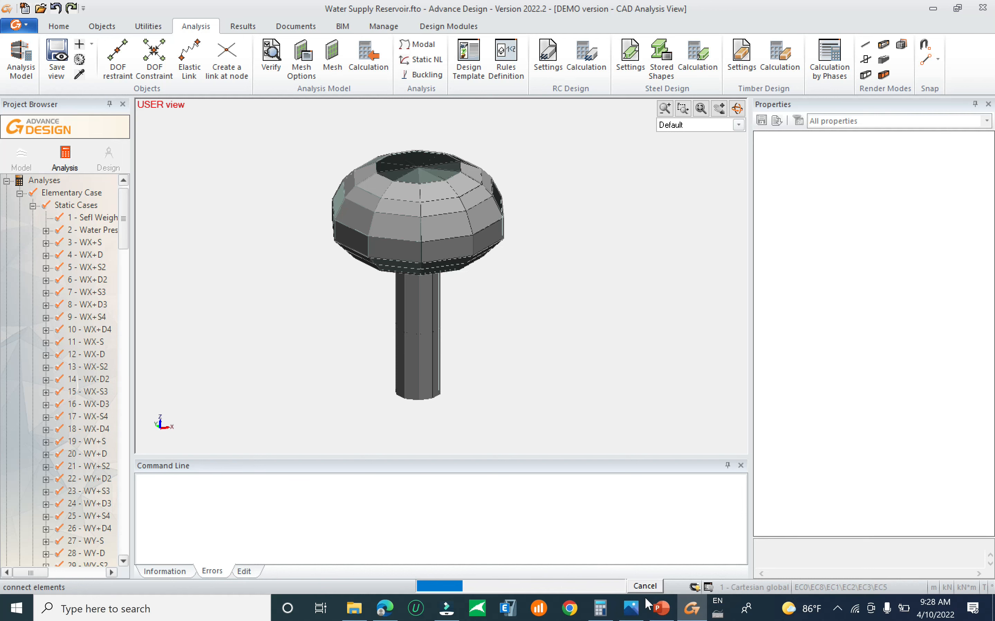
click(662, 610)
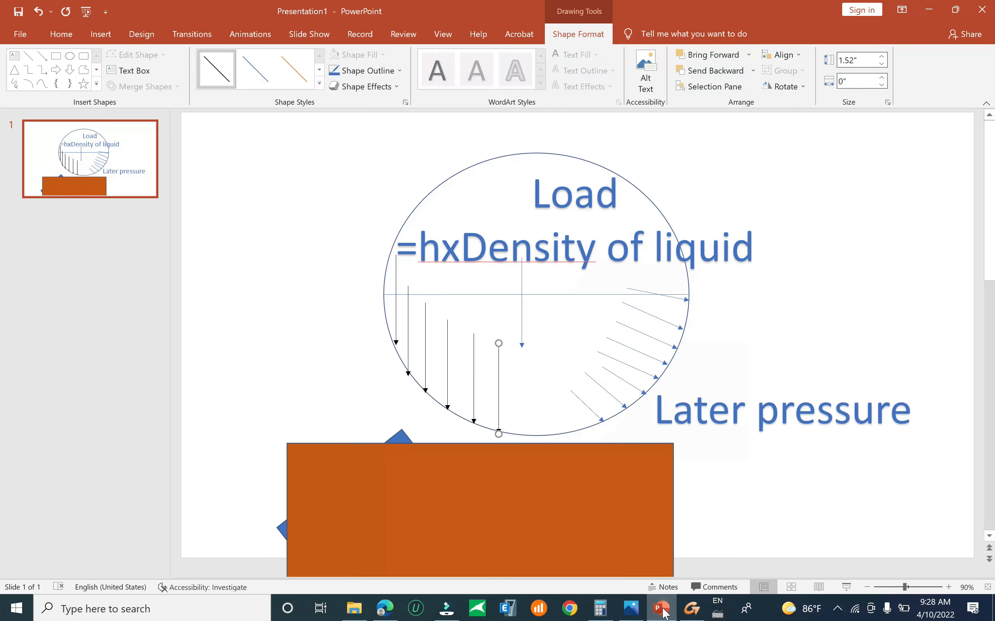
click(662, 611)
click(682, 611)
click(683, 613)
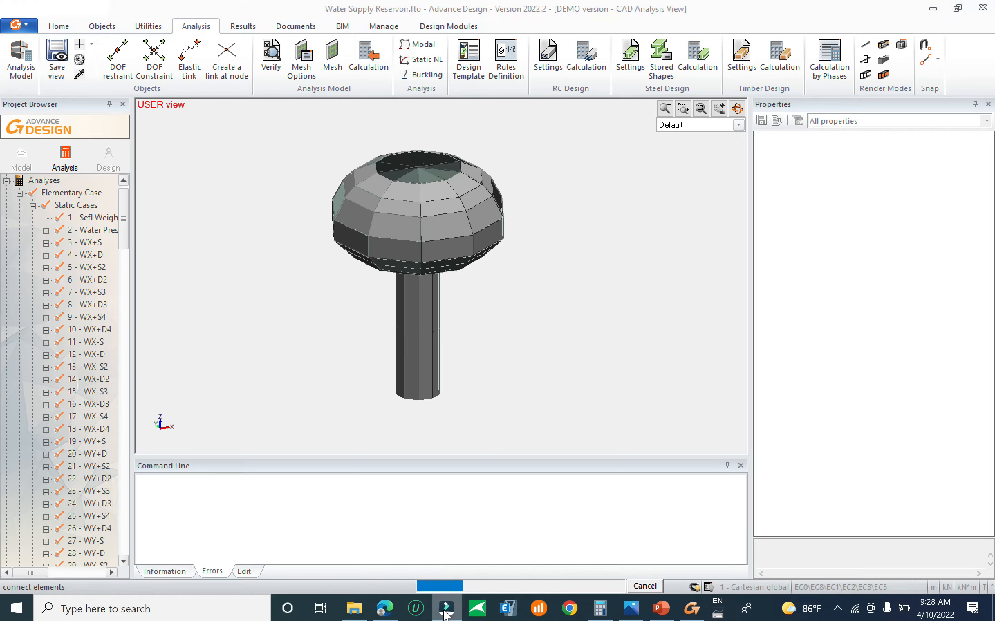
click(446, 613)
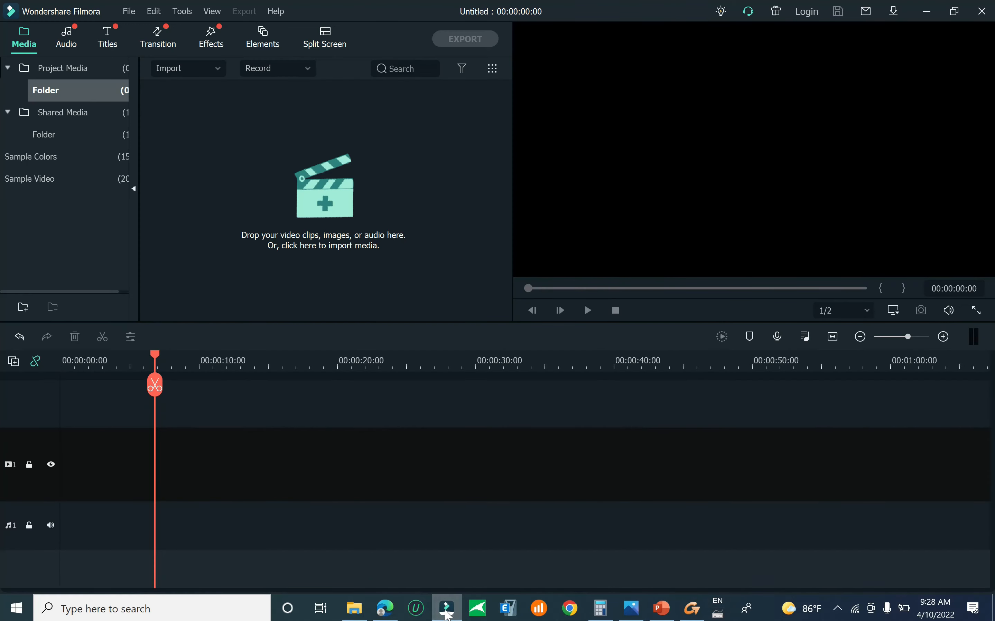
click(446, 613)
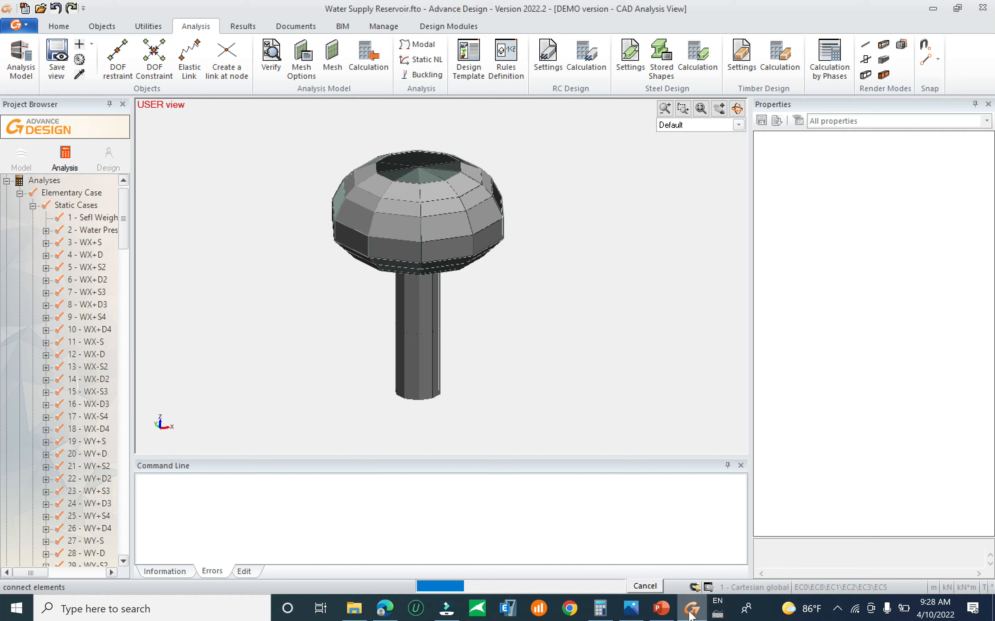
mouse_move(692, 615)
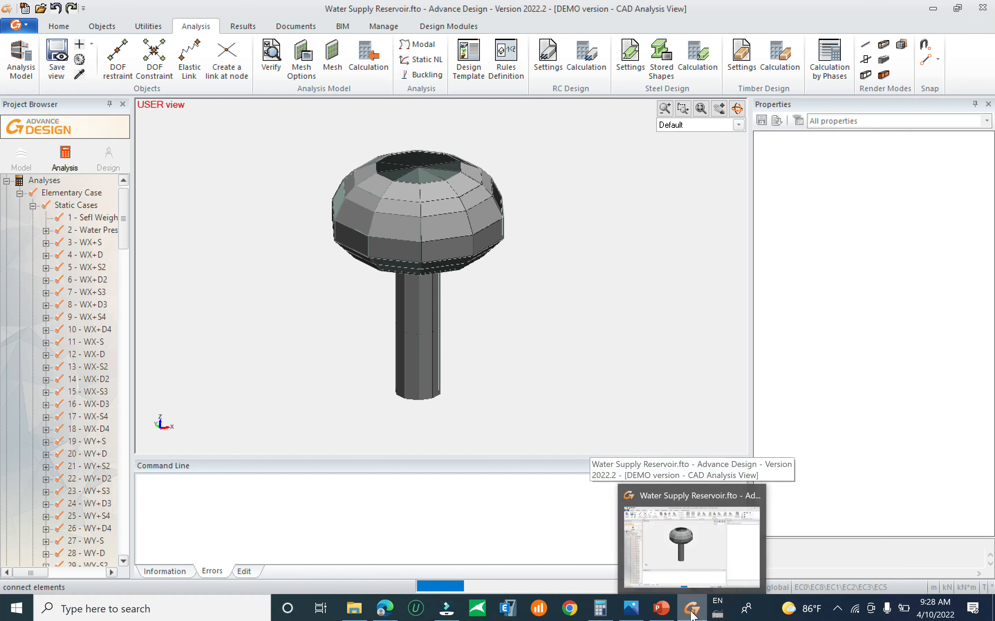
mouse_move(758, 497)
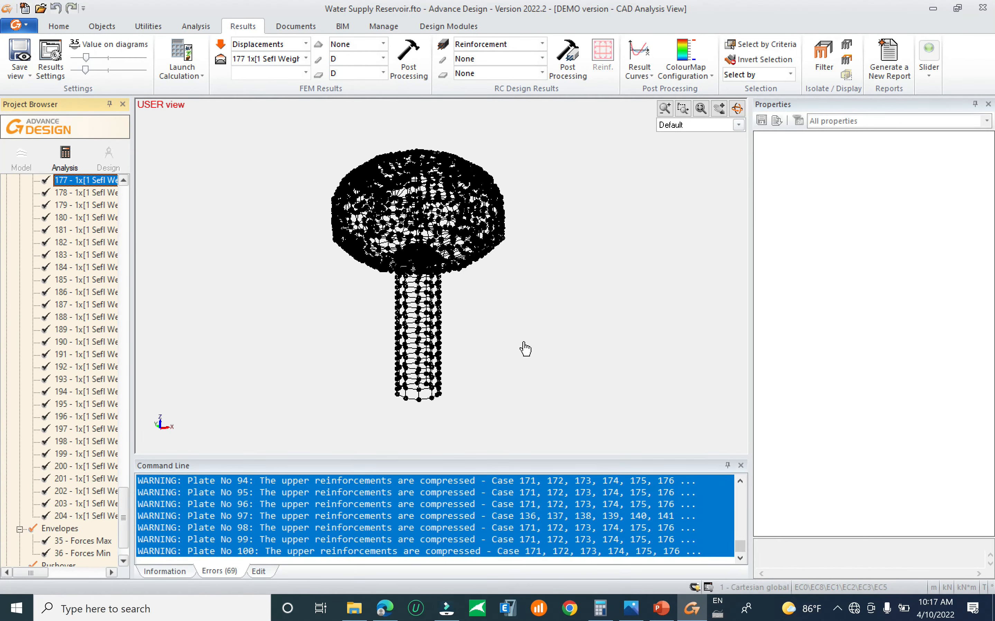
Step: Save the calculated reservoir project with its finite element and reinforced concrete design results
scroll(512, 305, down, 1)
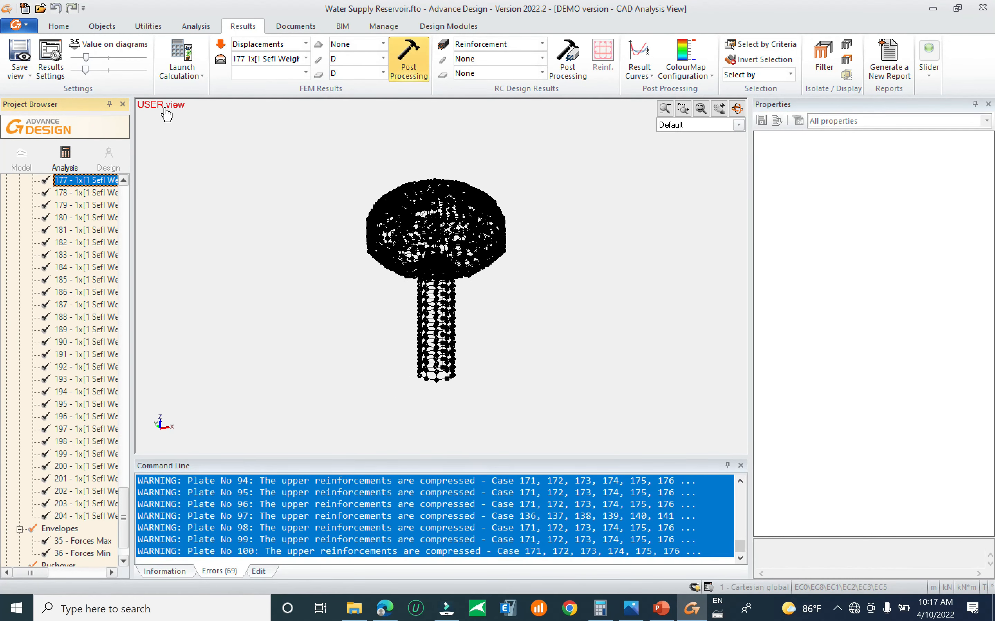
click(27, 26)
mouse_move(53, 43)
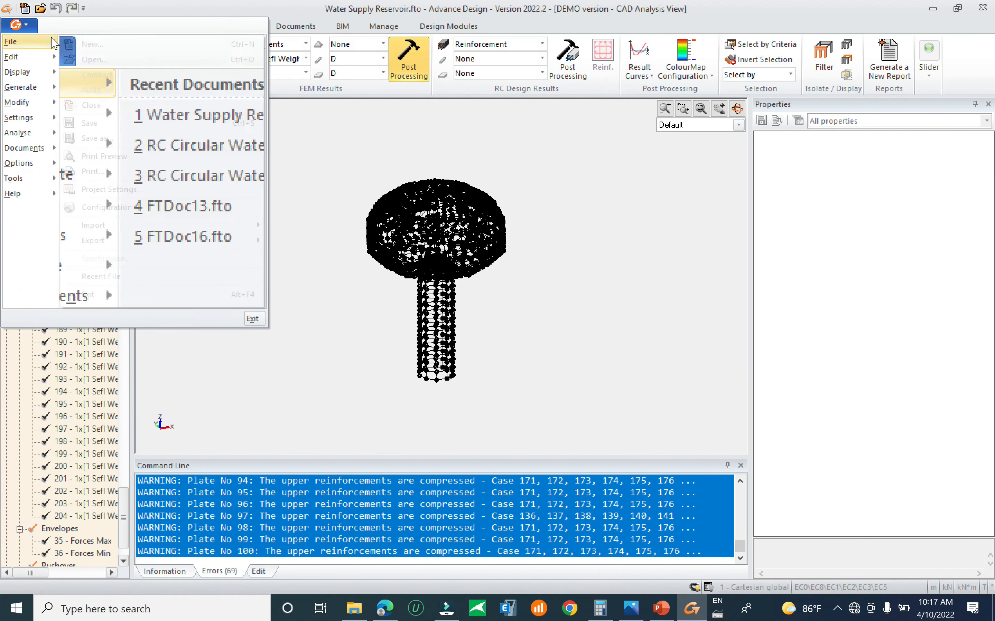
click(127, 124)
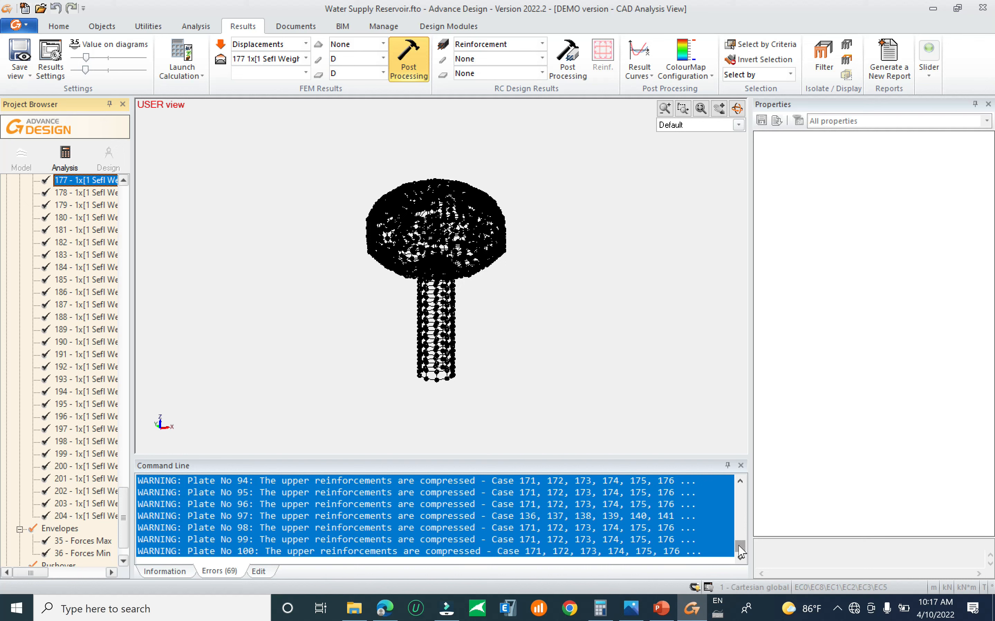
Step: Go to the start of the error list and highlight the concrete cover error for Plate No 1
drag(739, 546, 740, 486)
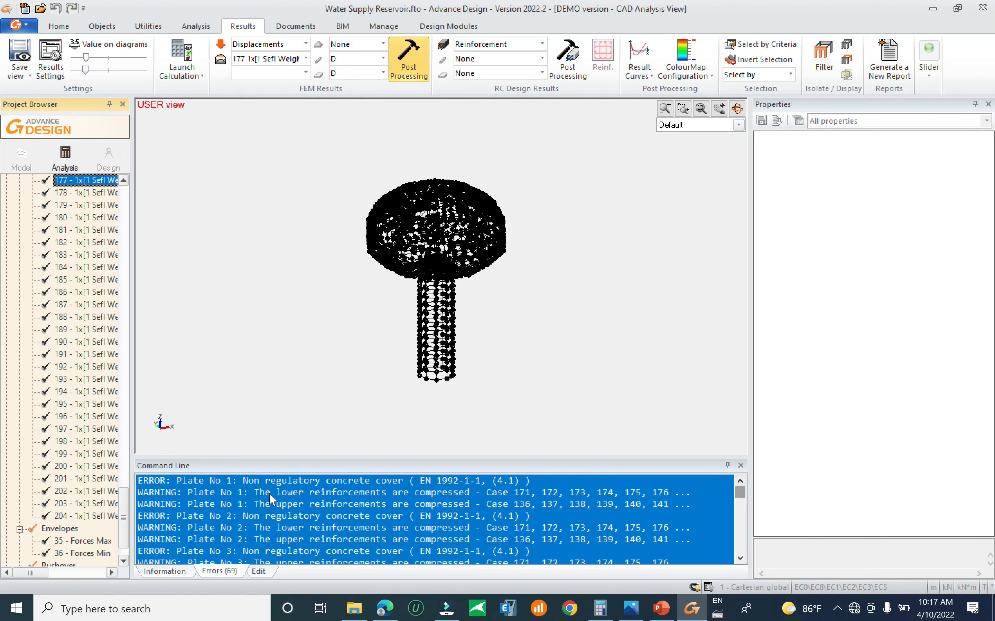
click(225, 480)
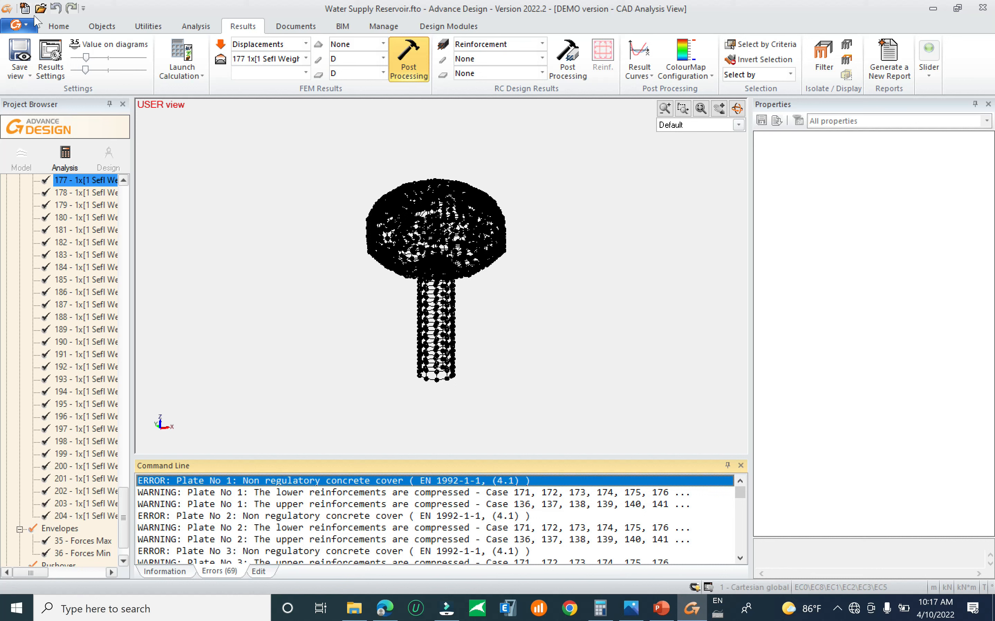
Step: Return to the model view and select only the plate with identifier 1 by criteria
click(21, 156)
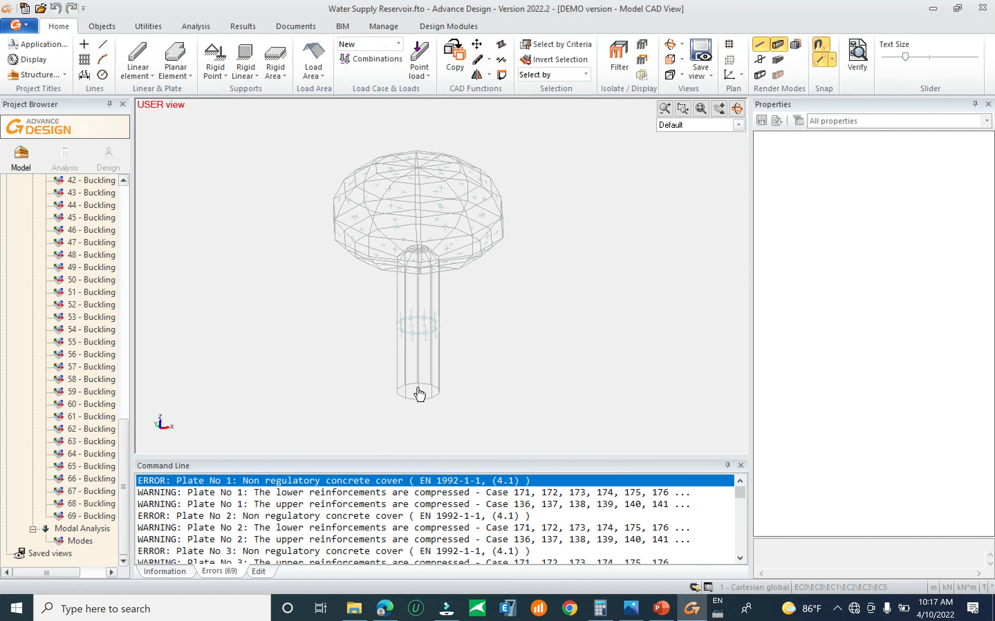
click(412, 404)
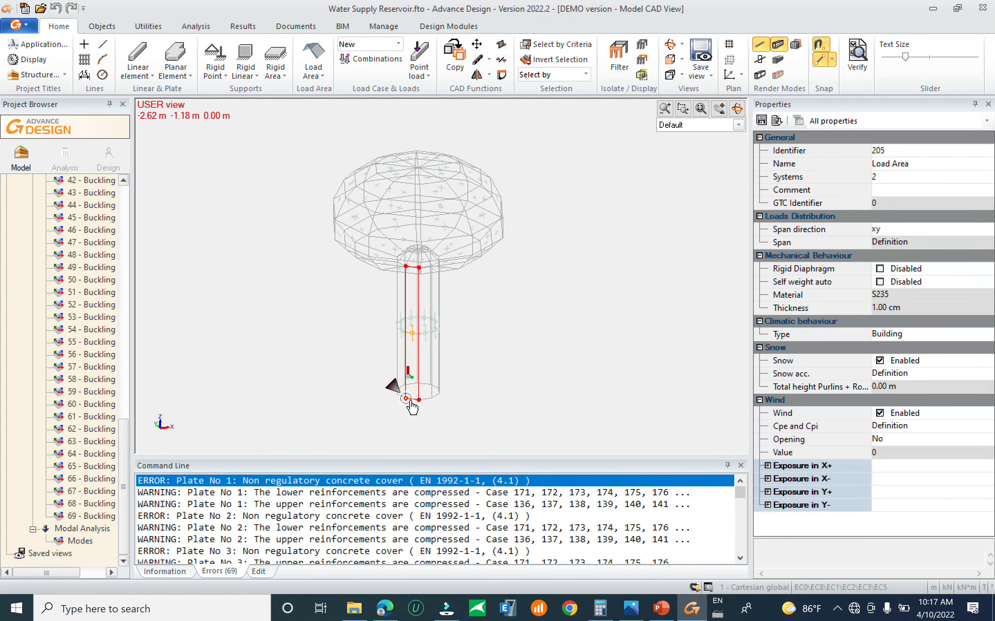
key(Escape)
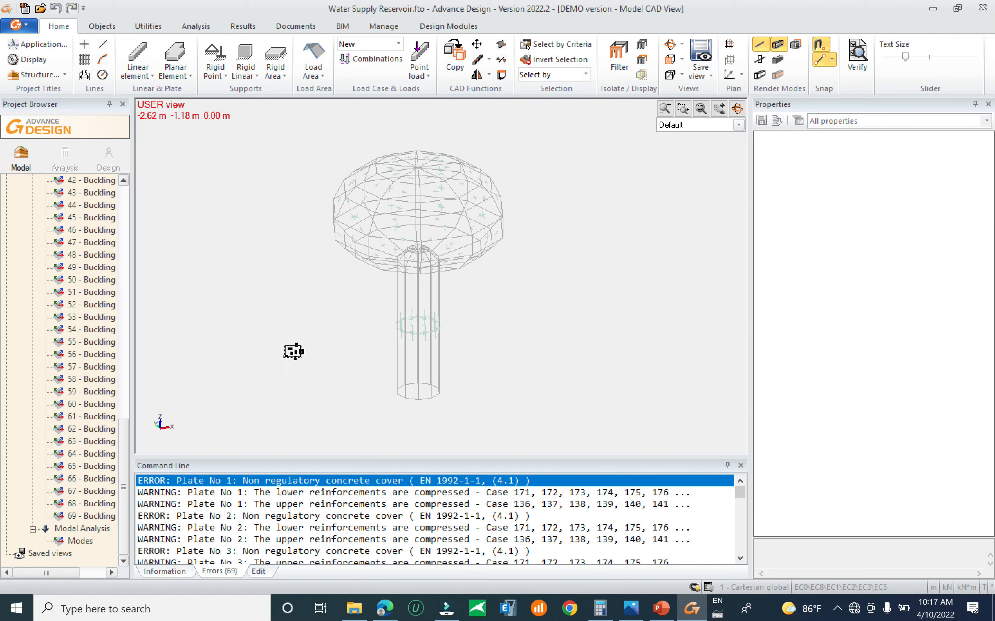
click(581, 44)
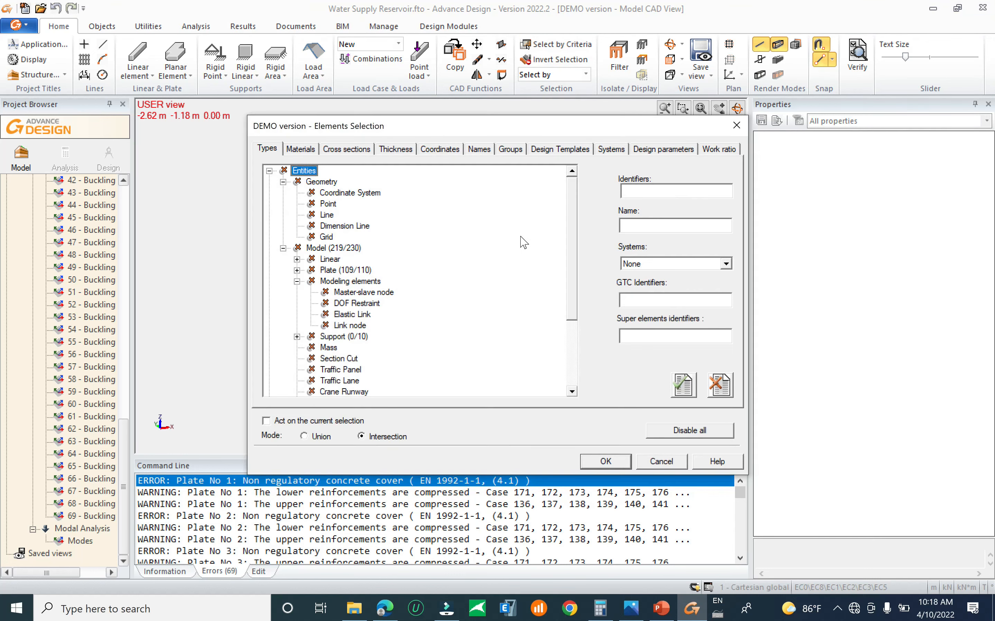
click(332, 273)
double_click(331, 272)
click(666, 191)
text(1)
click(606, 461)
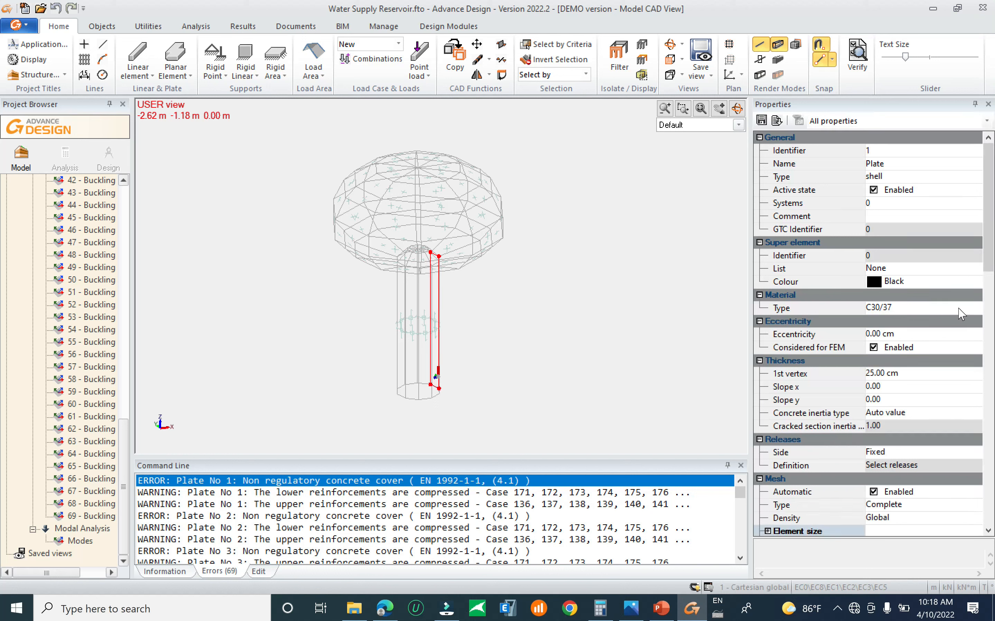
Step: Examine the concrete cover properties Ehx, Ebx and Ehy of Plate 1 in its concrete design settings
drag(989, 255, 990, 414)
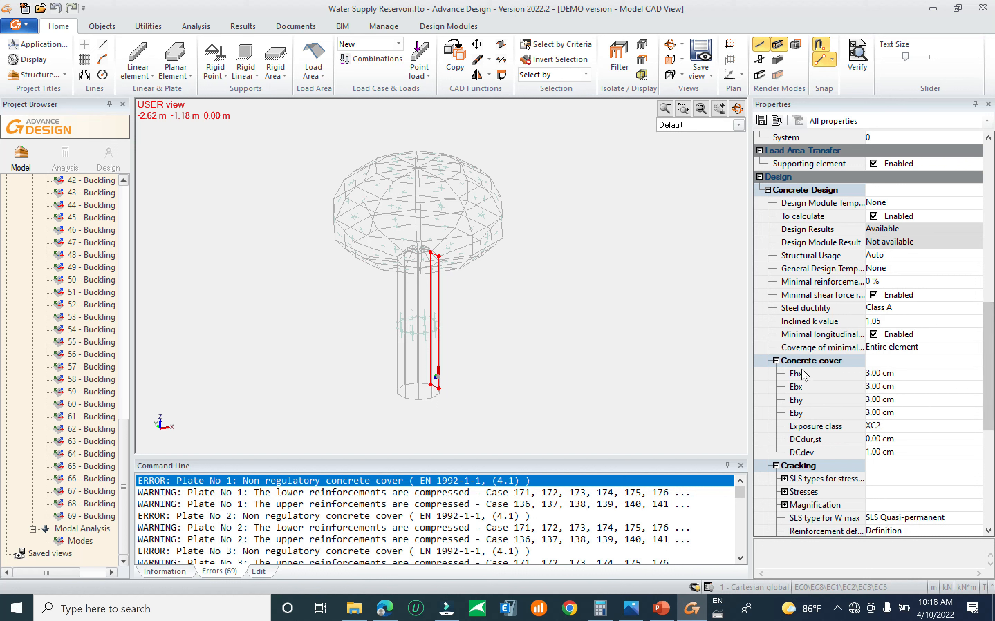
click(883, 375)
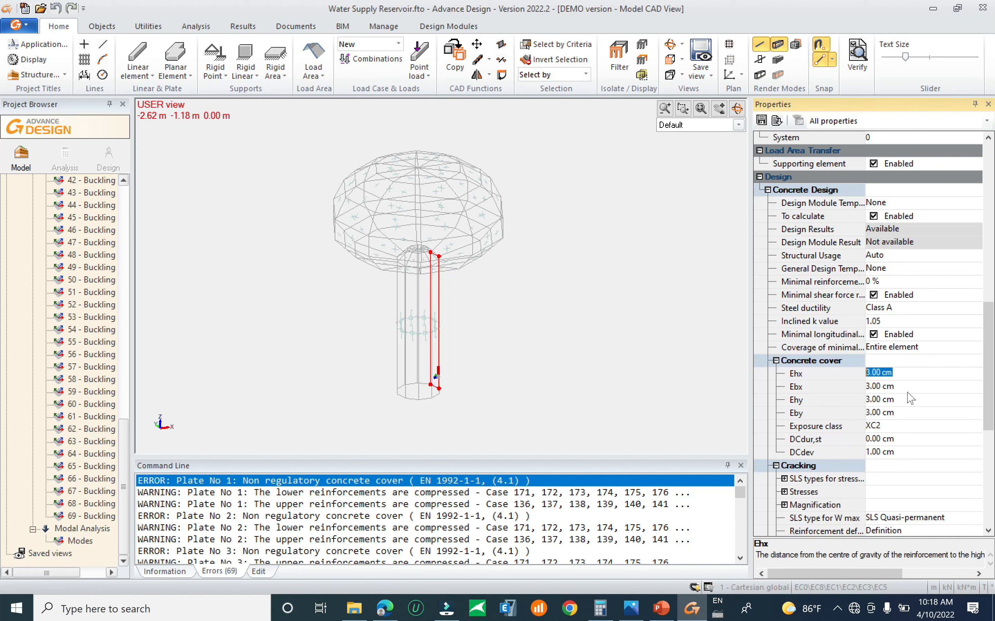
click(918, 386)
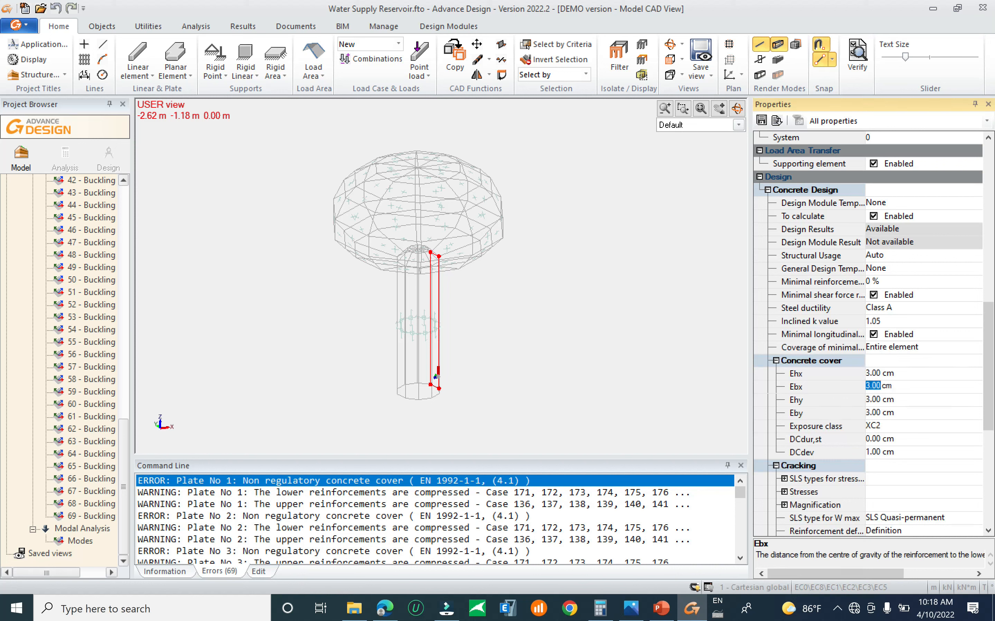
drag(894, 387, 865, 387)
click(900, 403)
click(899, 402)
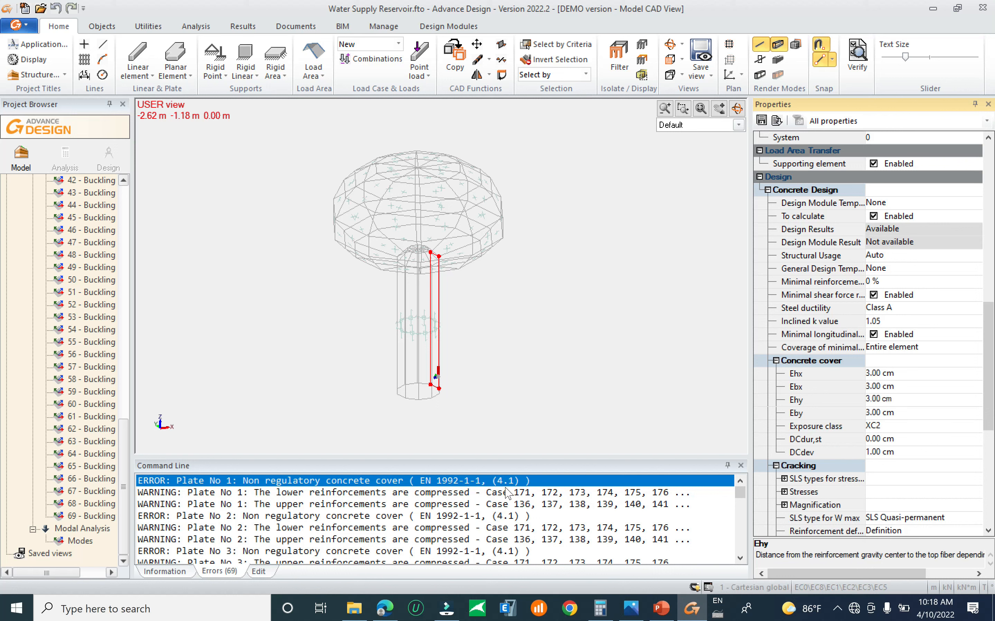
Step: Review the lower and upper reinforcement warnings for Plate No 1 and the concrete cover error for Plate No 2
click(166, 496)
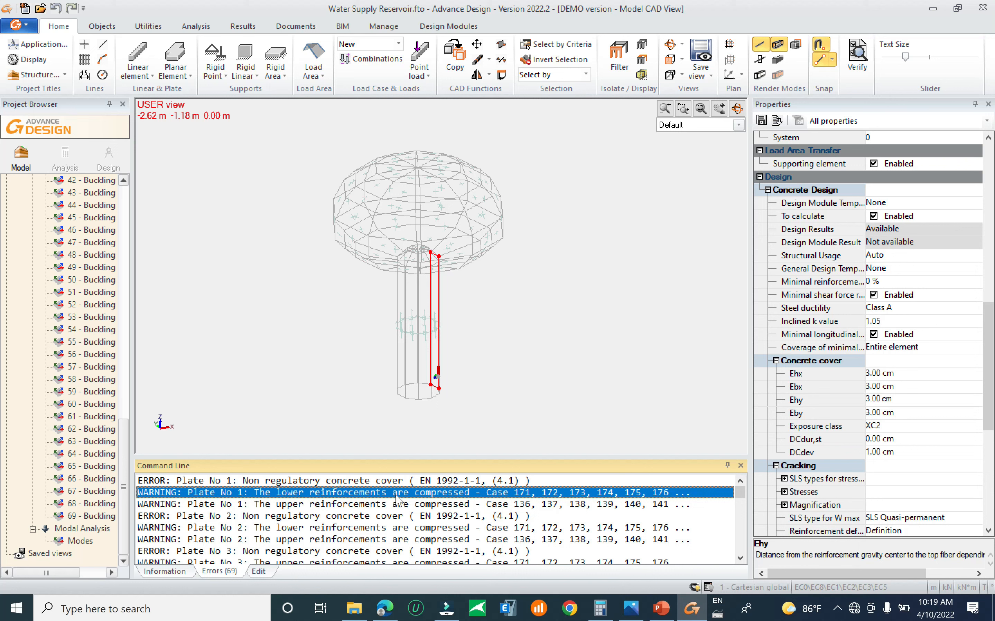
click(332, 507)
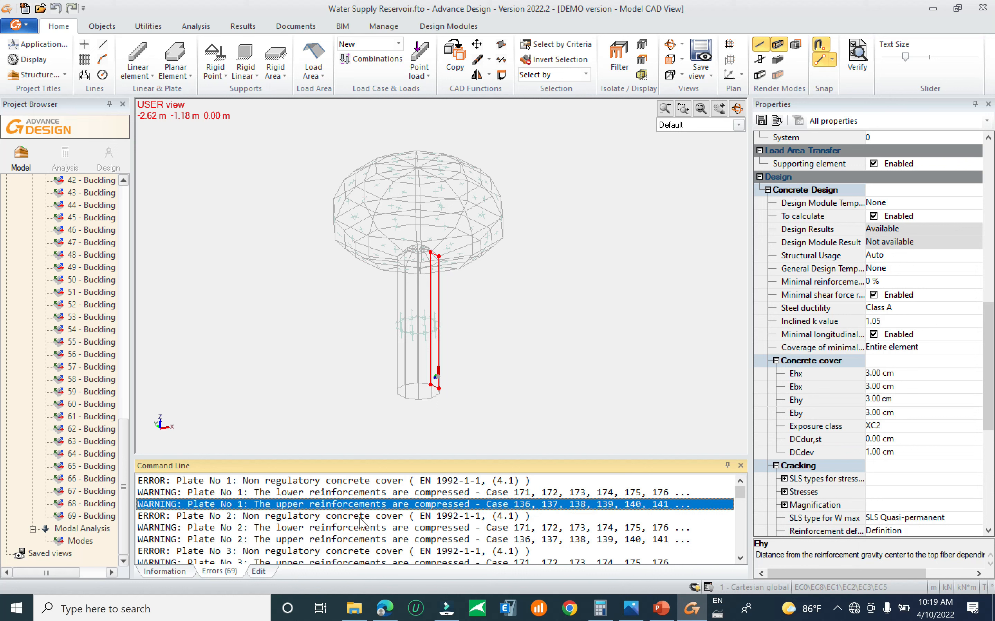
click(341, 517)
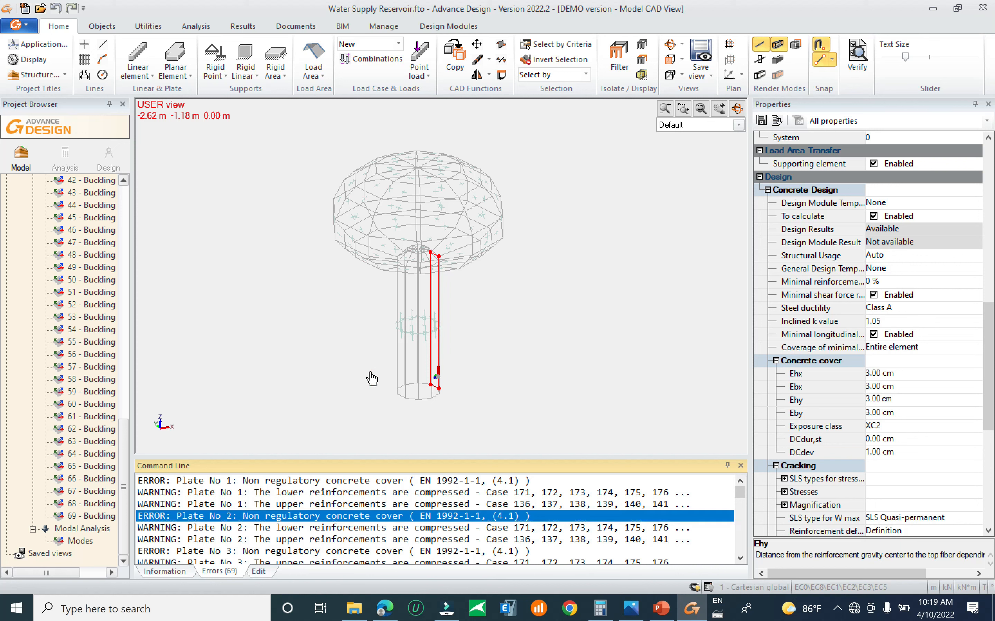
Step: Highlight the elements of the reservoir's cylindrical shaft, clear that selection, and highlight the elements of the tank above it
click(461, 364)
drag(459, 354, 350, 375)
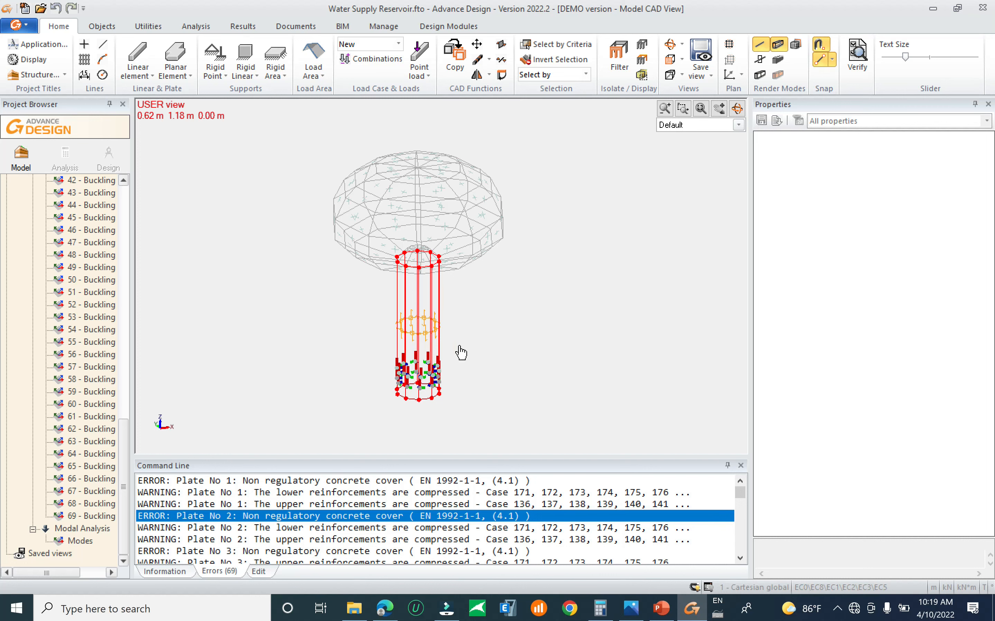
middle_drag(461, 353, 454, 387)
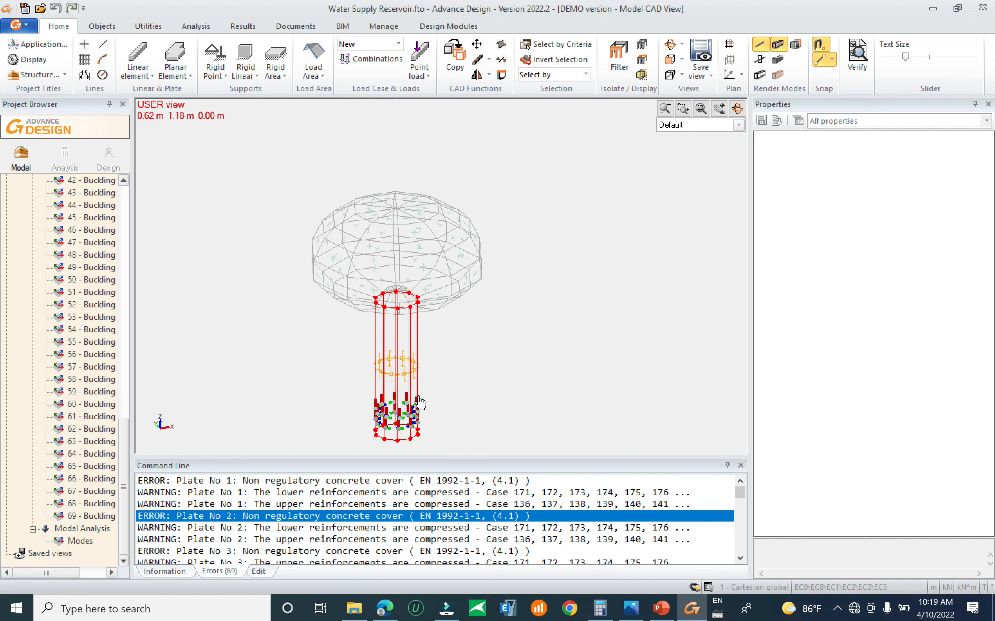
click(439, 393)
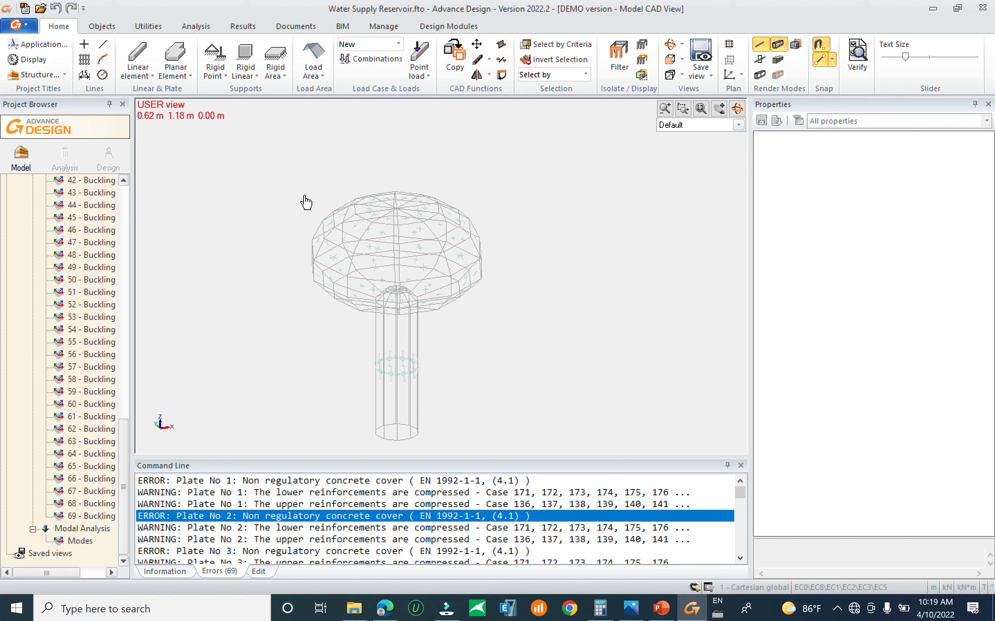
drag(266, 158, 549, 334)
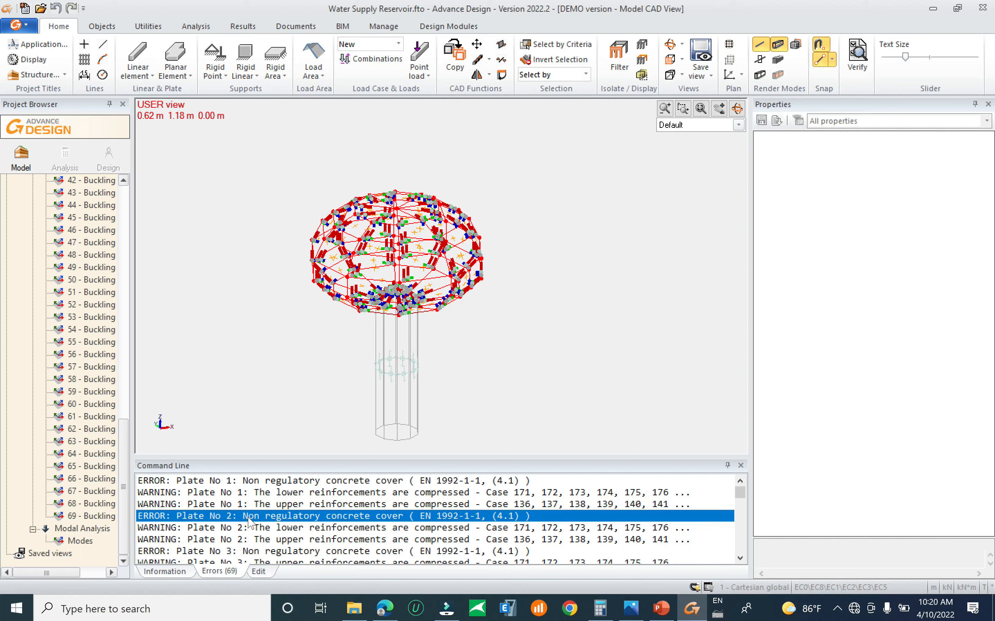
Step: Examine the concrete cover errors and compressed reinforcement warnings for Plates No 2 to 6, and return to the start of the list
click(273, 521)
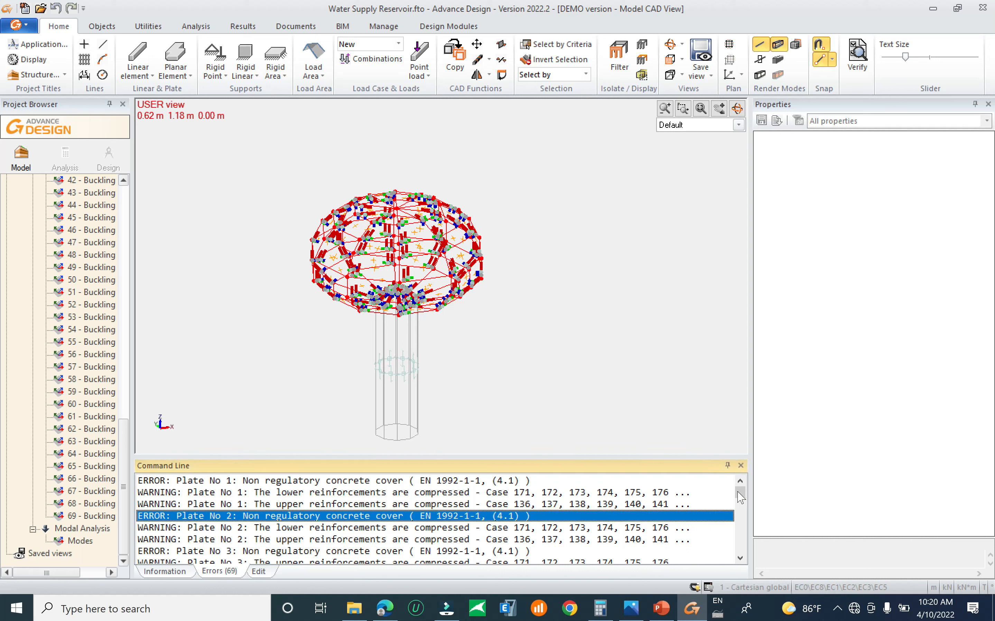
drag(739, 490, 740, 493)
click(305, 495)
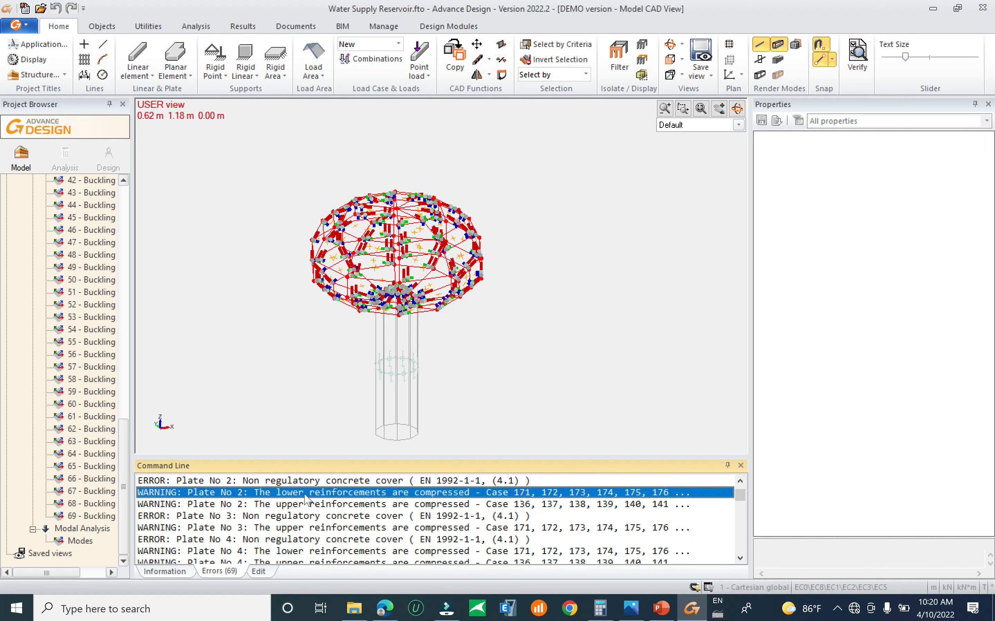
click(304, 504)
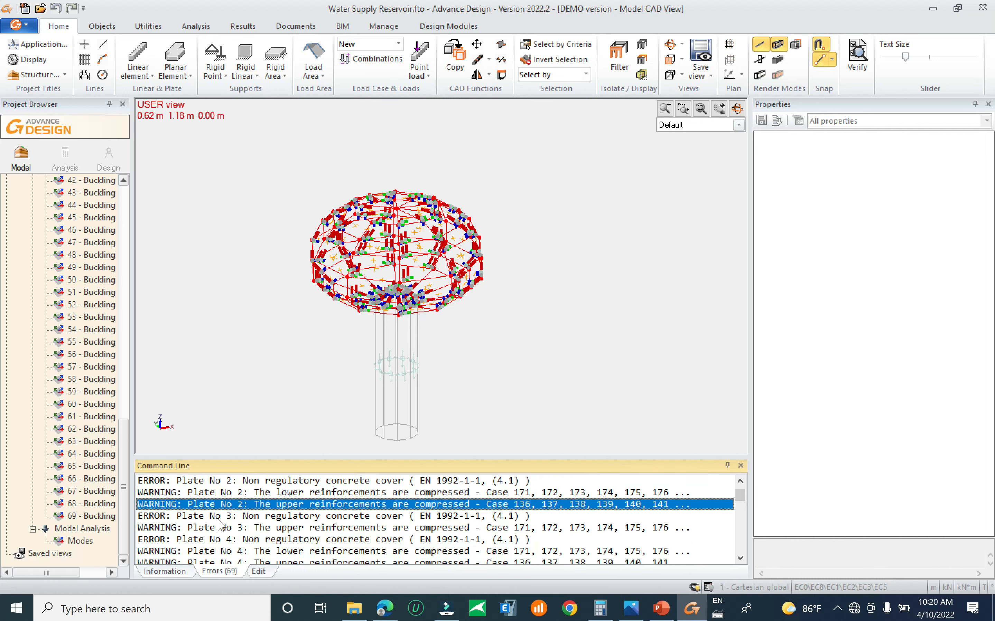
scroll(312, 535, down, 3)
click(309, 517)
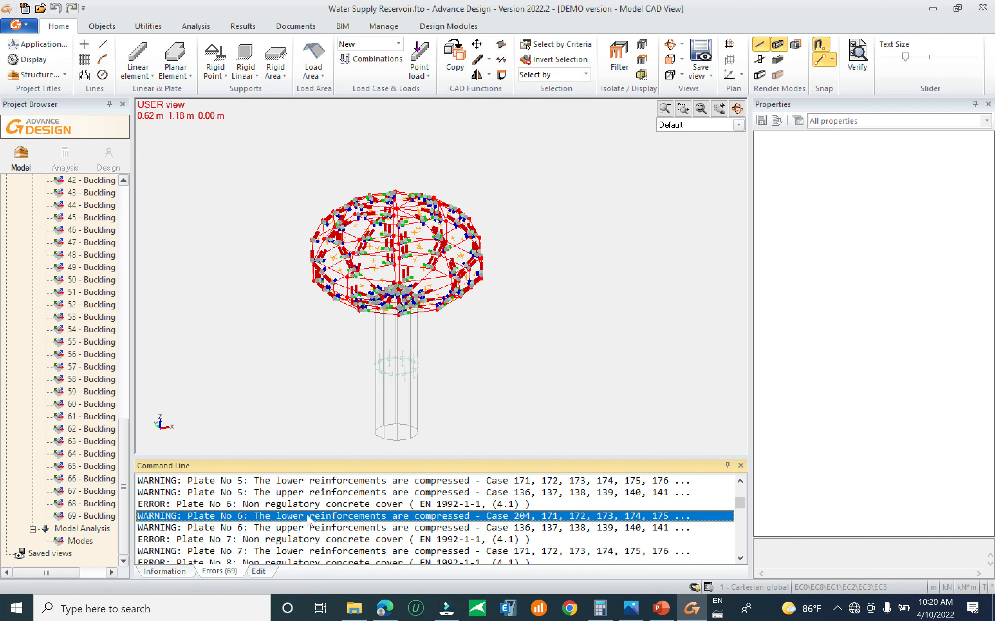
click(311, 528)
click(315, 521)
drag(736, 506, 740, 489)
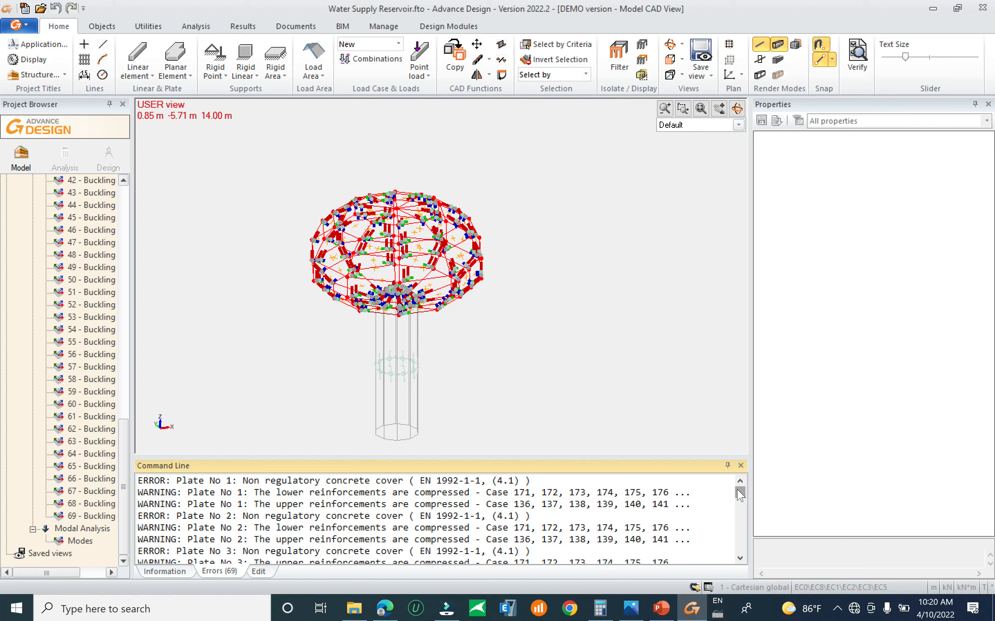
mouse_move(738, 490)
mouse_down()
mouse_move(738, 549)
mouse_move(743, 483)
mouse_up()
Step: Clear the selection of the tank elements and switch back to the analysis view
middle_drag(446, 399, 457, 358)
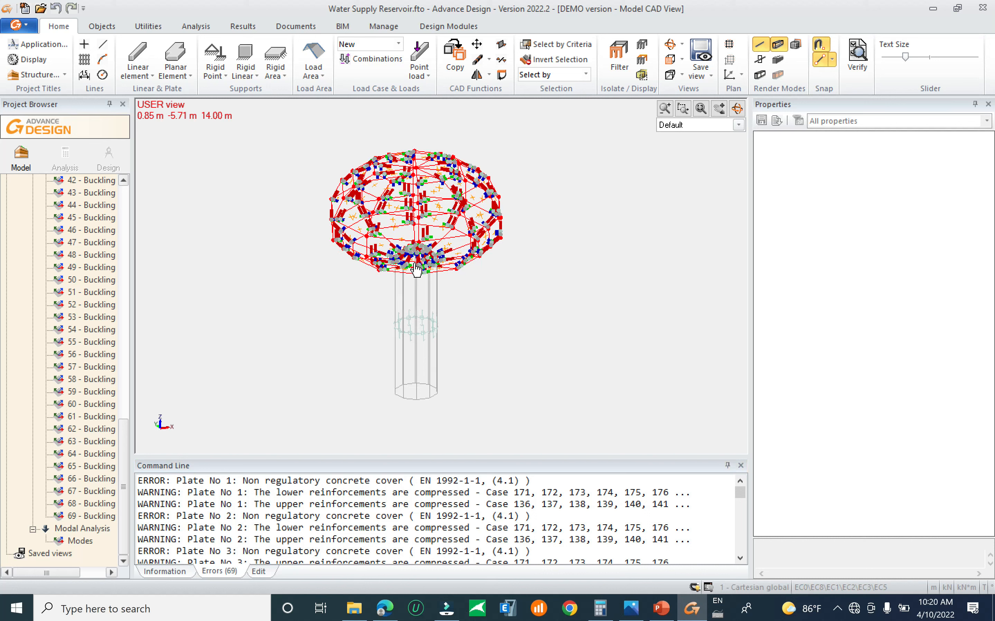
middle_drag(427, 337, 446, 351)
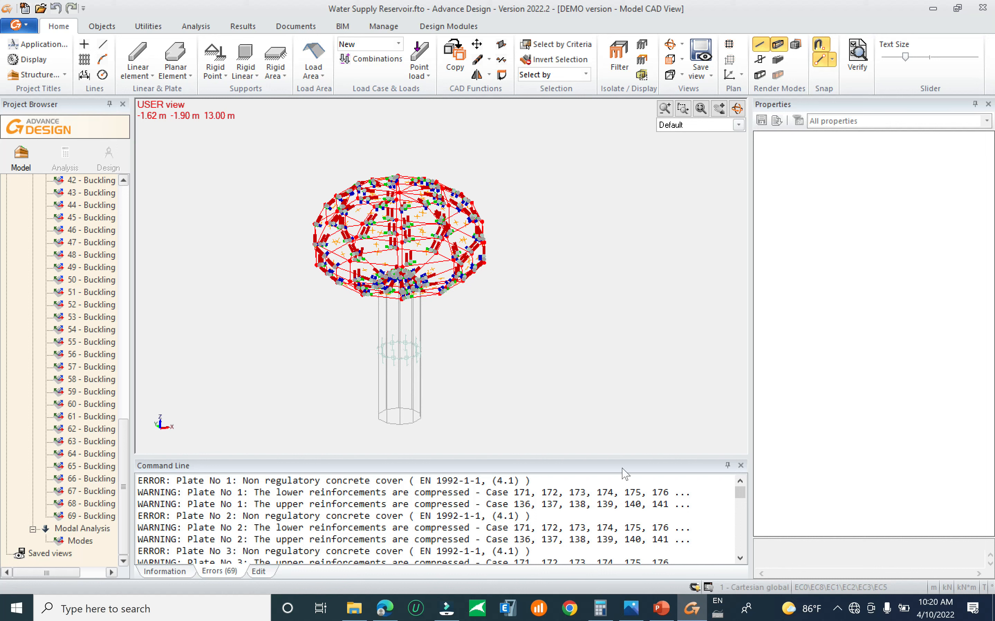
key(Escape)
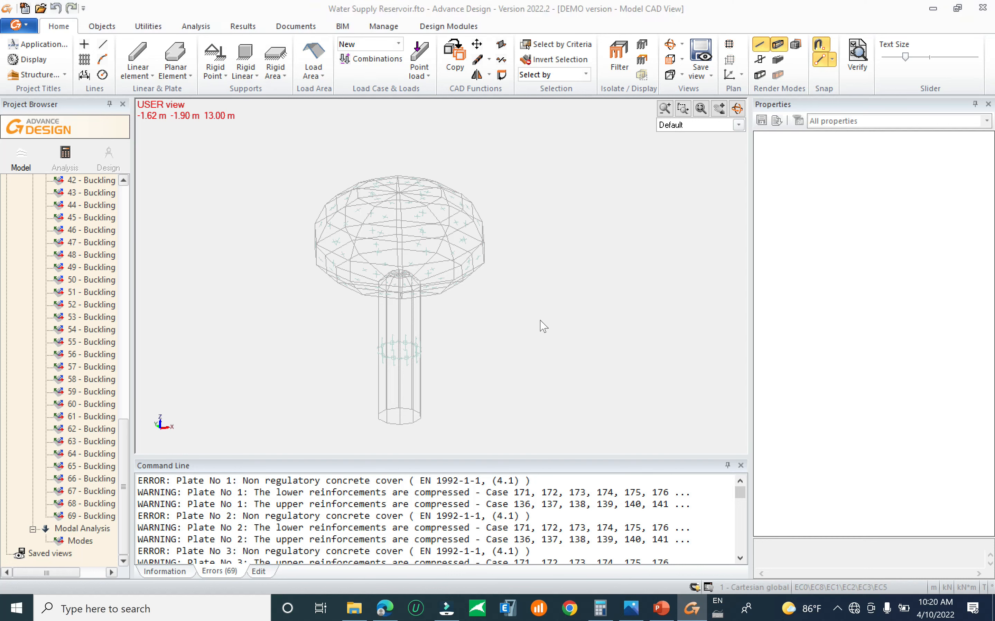
click(578, 388)
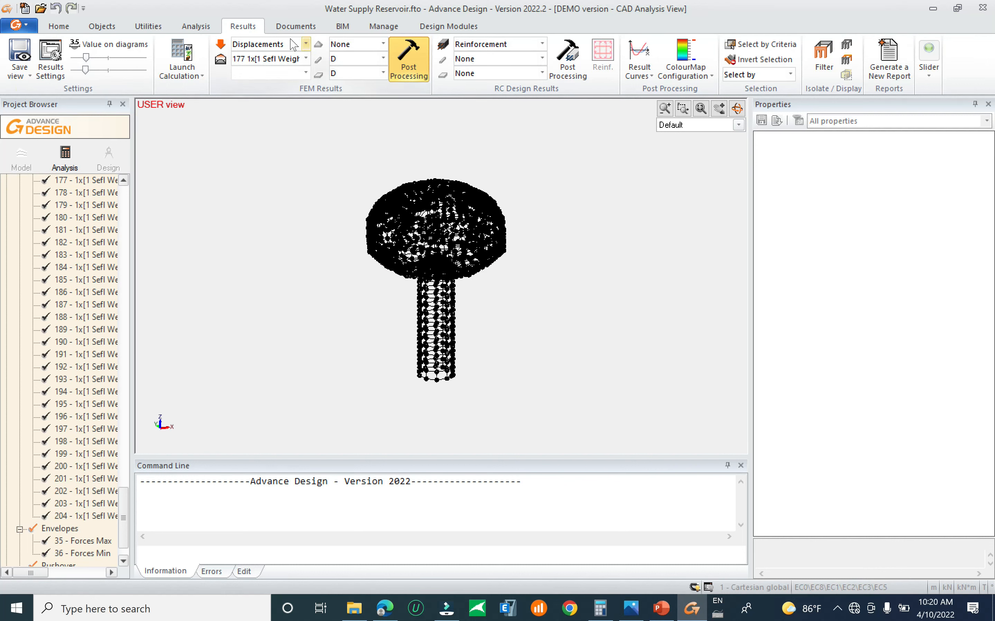
Step: Display the planar displacement D results for load case 1 Sefl Weight
click(297, 61)
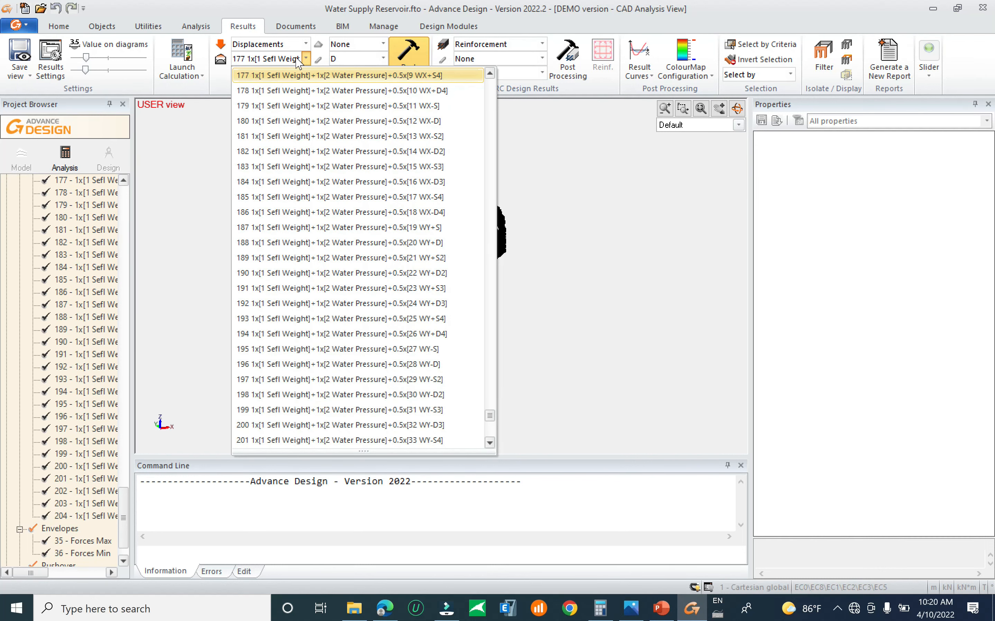
scroll(352, 113, down, 1)
scroll(352, 114, up, 5)
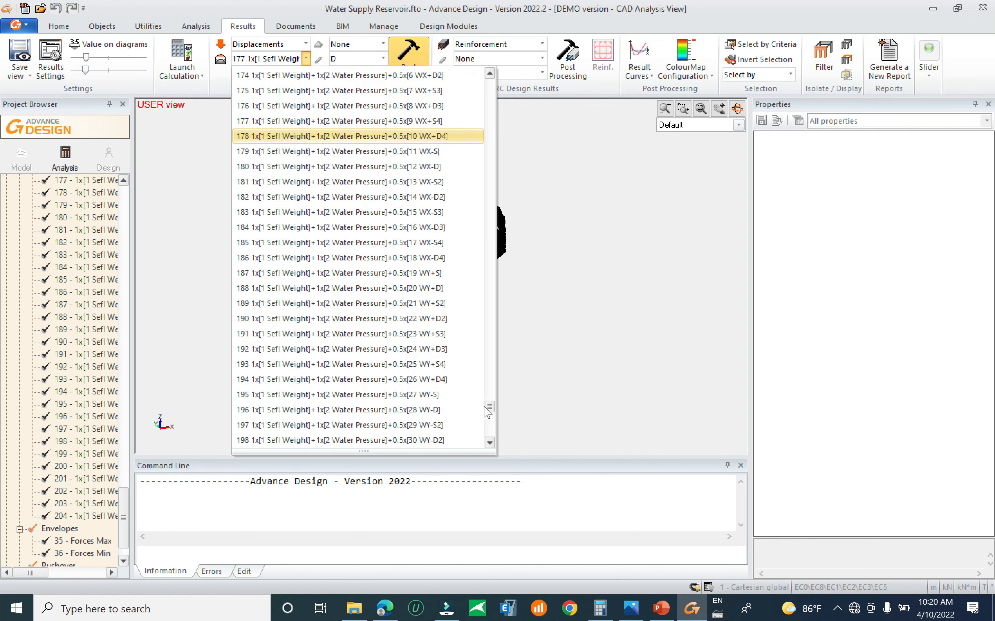
drag(487, 407, 487, 450)
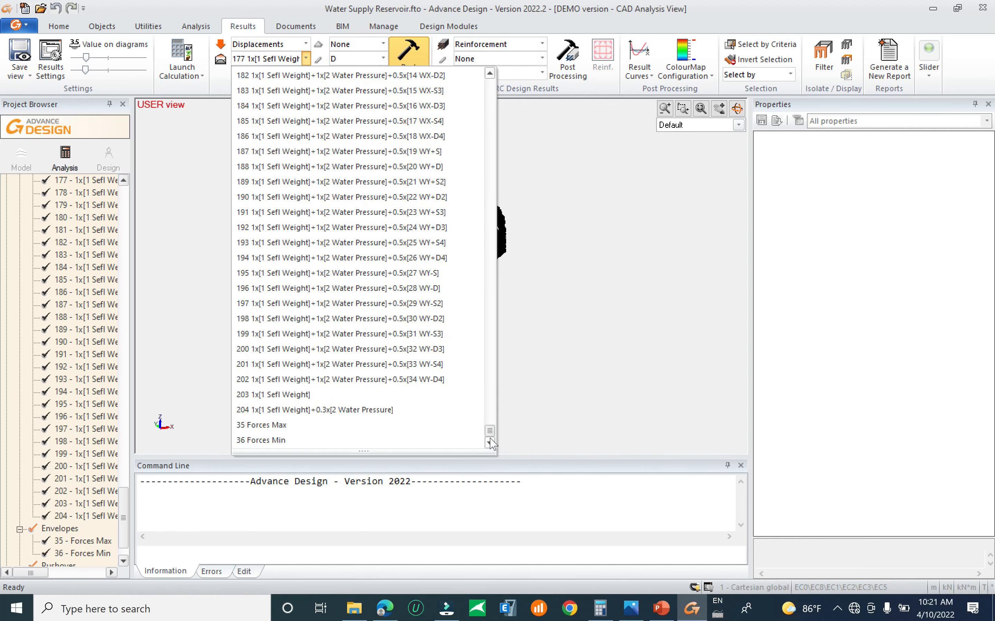
scroll(495, 357, up, 20)
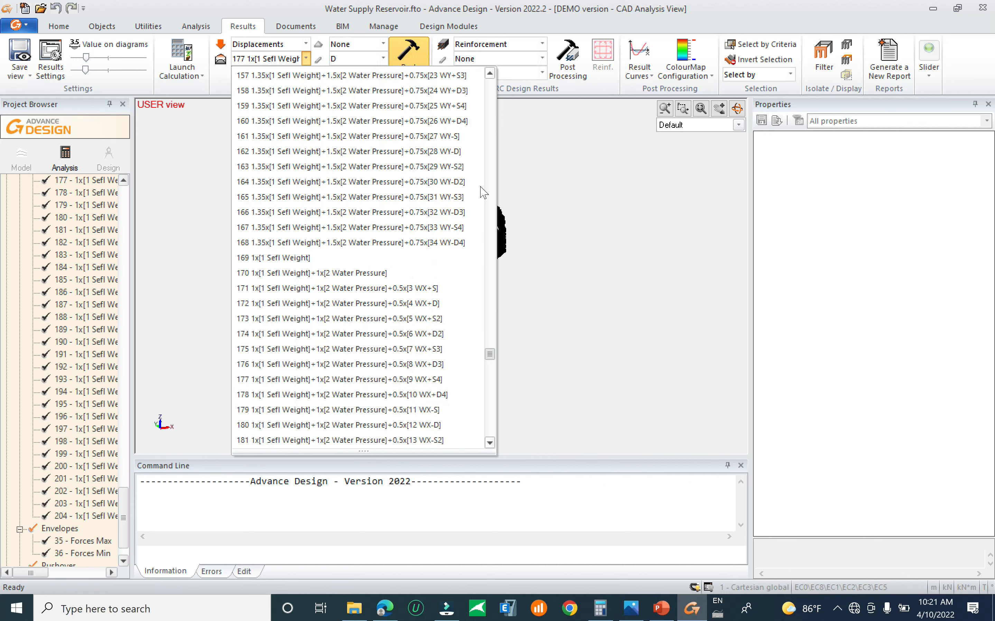
scroll(501, 87, up, 4)
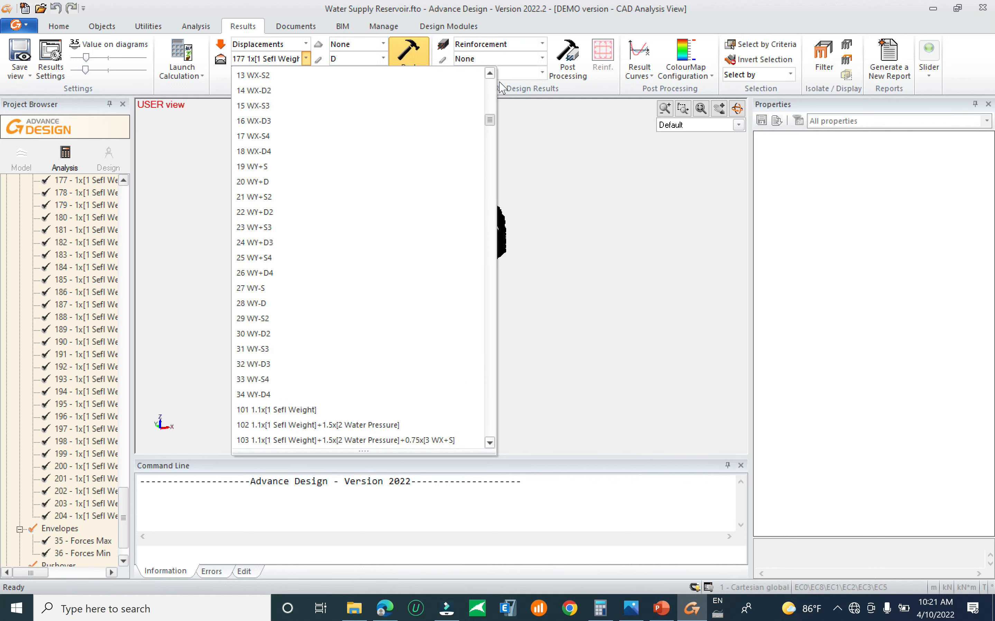
scroll(501, 87, up, 4)
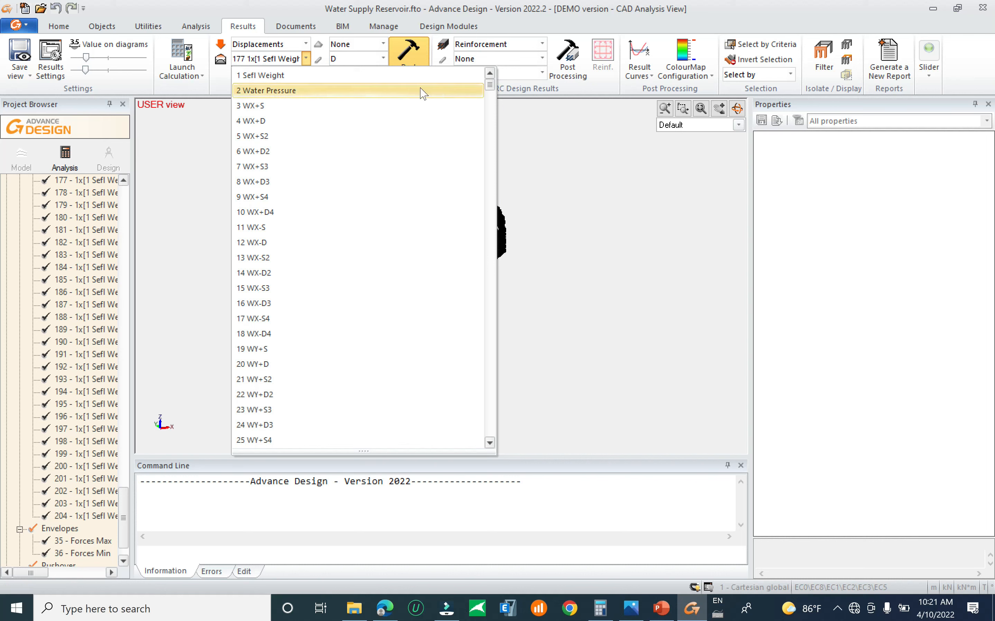
click(330, 77)
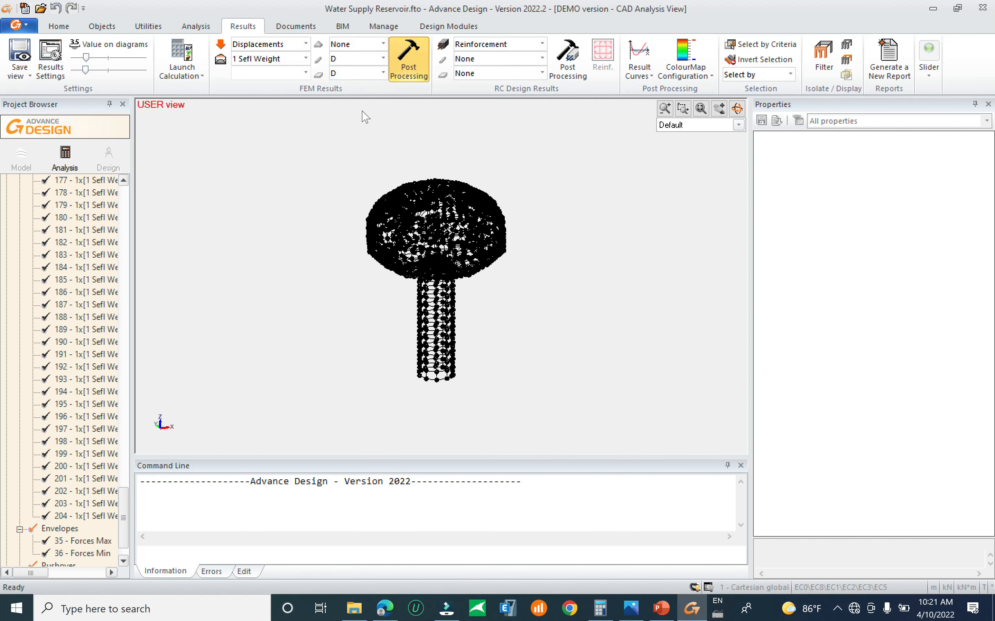
click(423, 45)
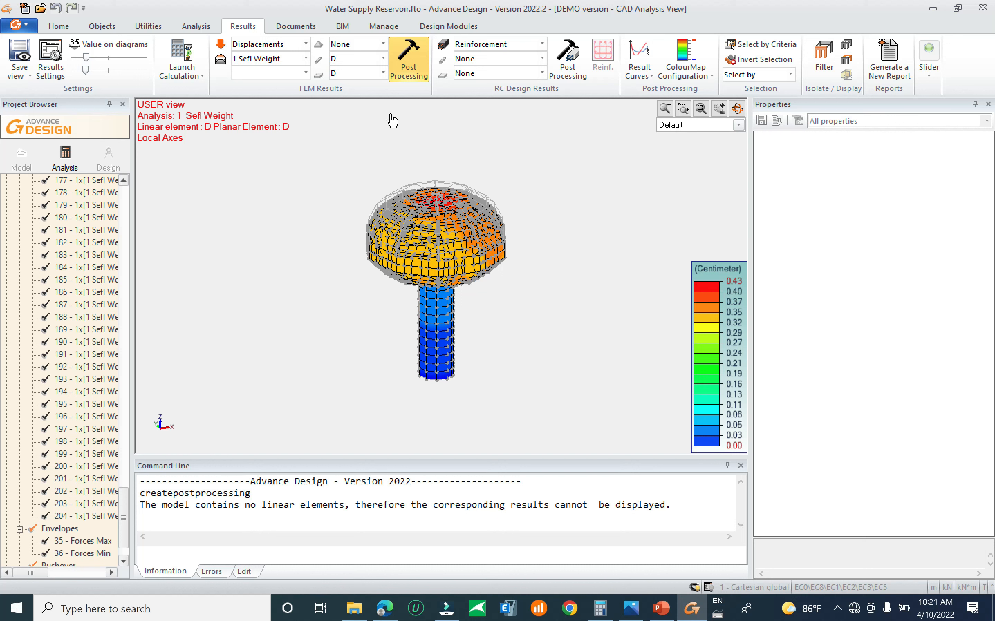
Step: Display the displacement D results for load case 2 Water Pressure, followed by those for wind case 3 WX+S
click(277, 61)
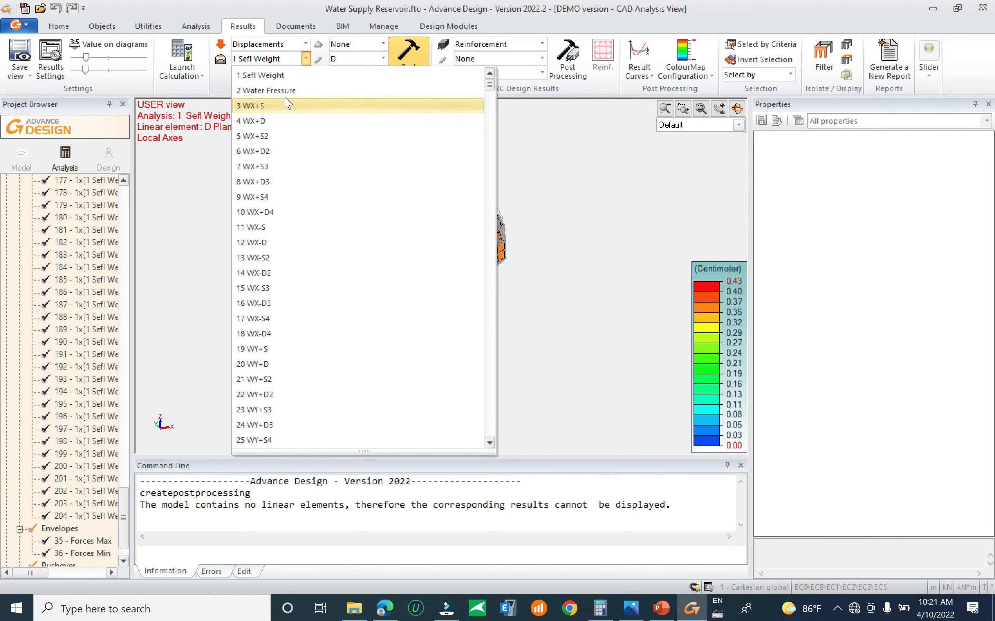
click(304, 90)
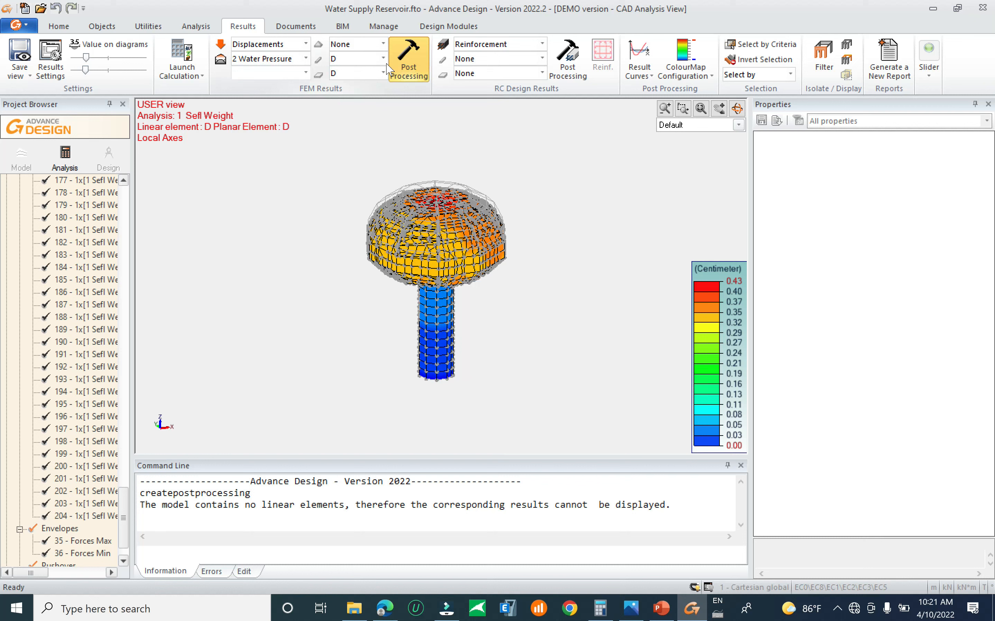
click(409, 58)
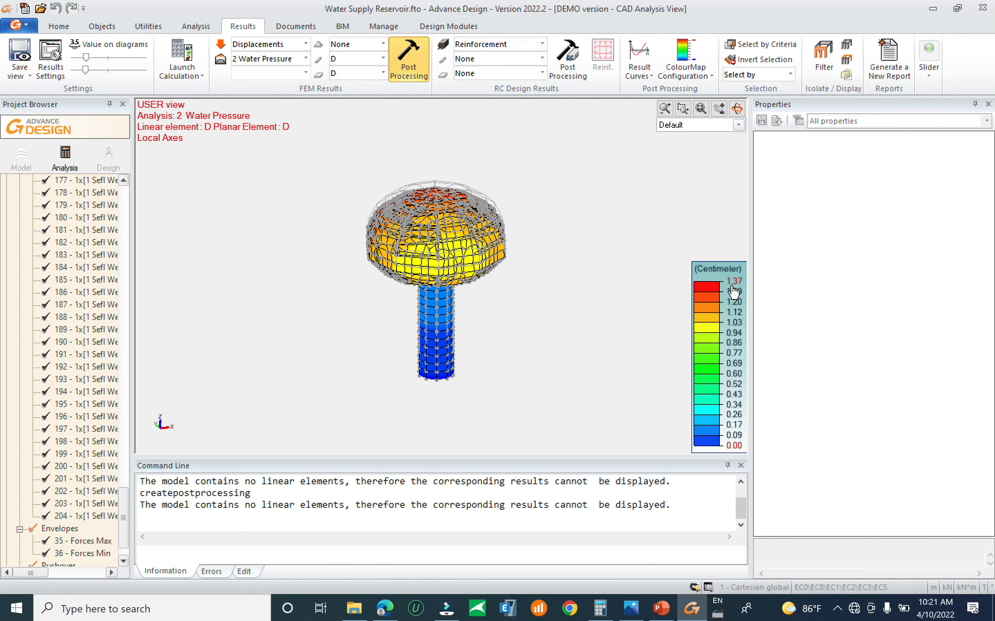
click(279, 59)
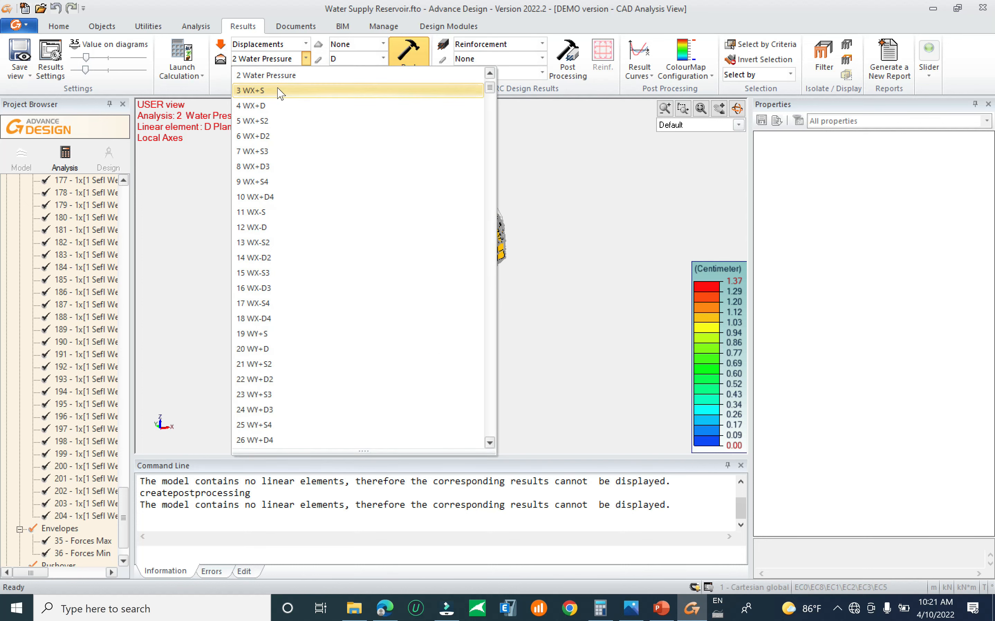
click(280, 92)
click(409, 58)
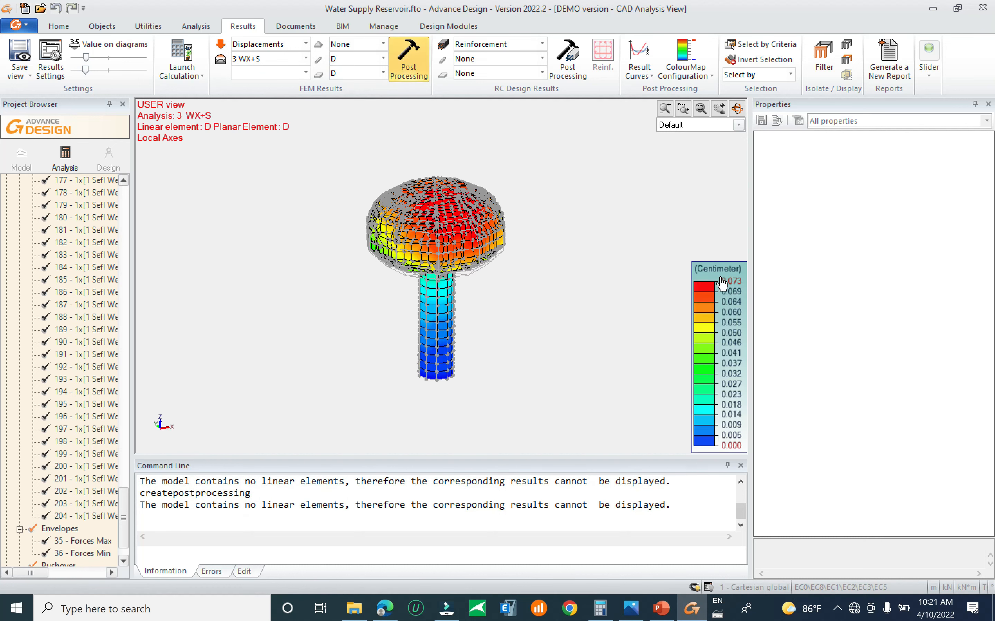
Step: Display the displacement D results for wind cases 4 WX+D and 7 WX+S3 in turn
click(305, 59)
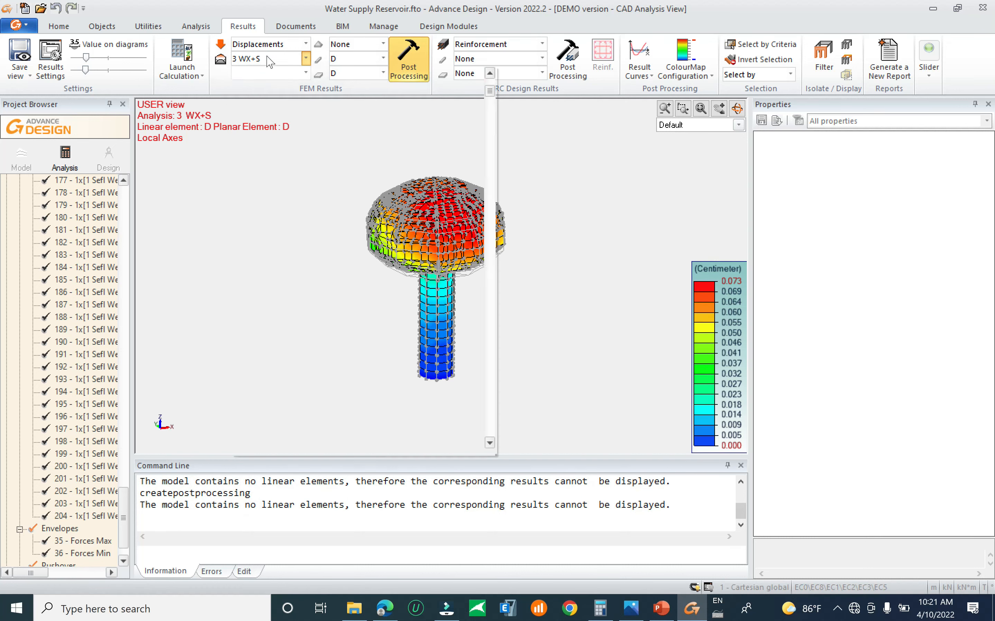
click(265, 96)
click(407, 60)
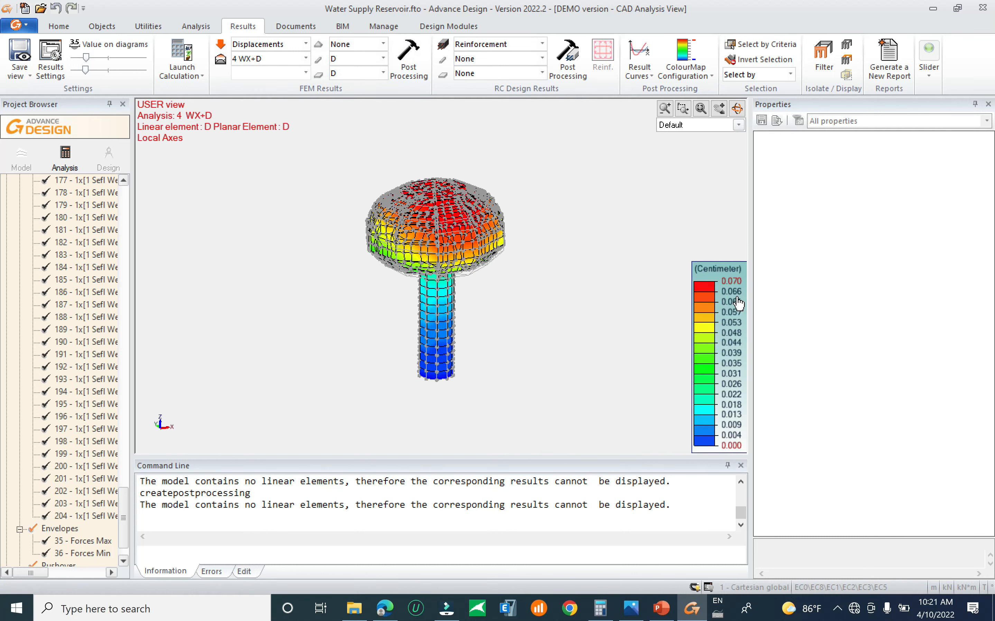
click(306, 59)
click(262, 121)
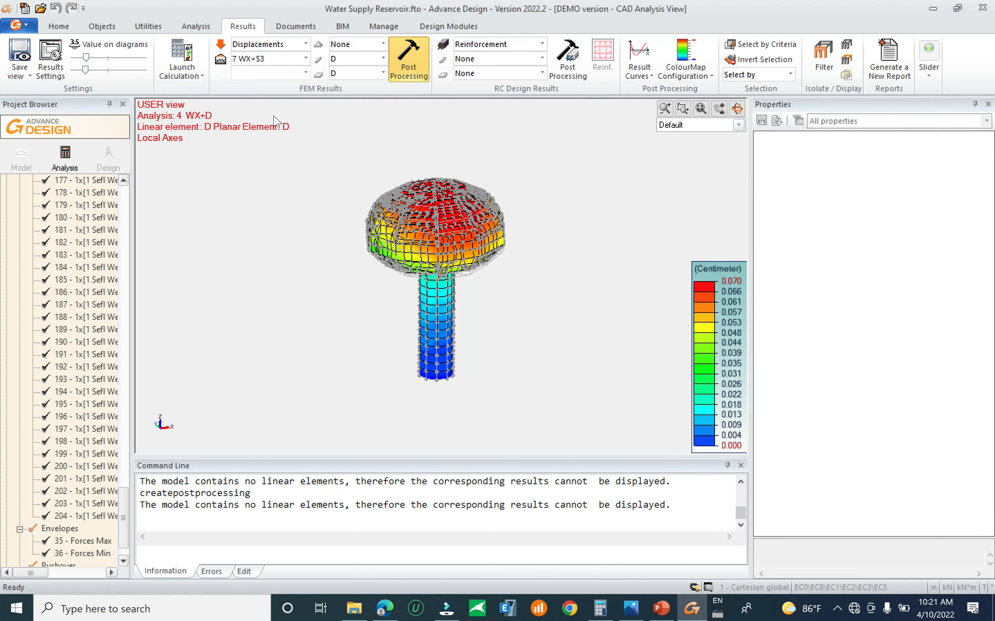
click(409, 61)
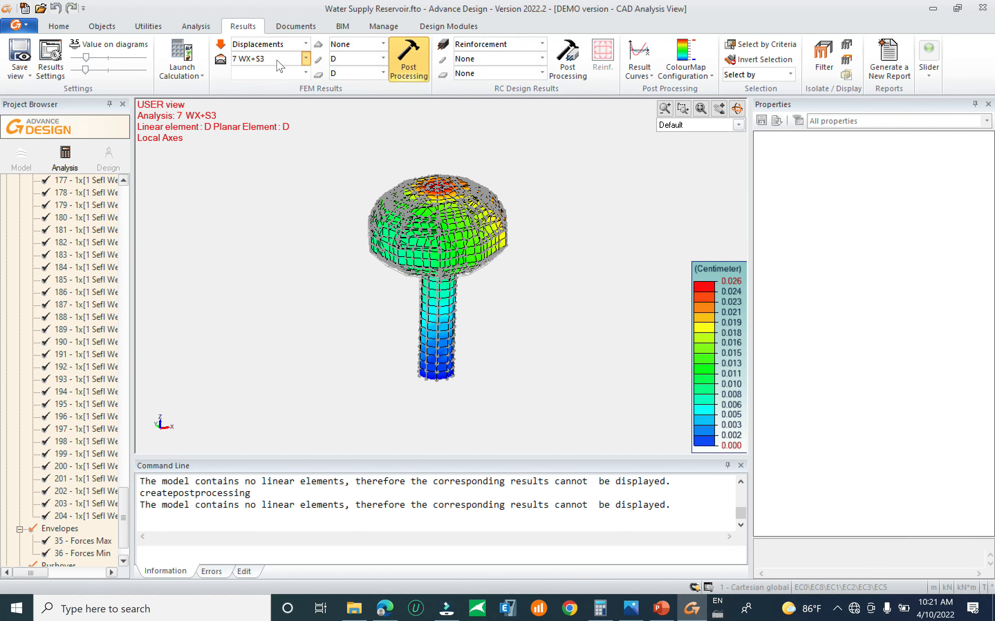
Step: Display the displacements for combination 136, 1.35x[1 Sefl Weight]+1.5x[2 Water Pressure], and inspect the reservoir from below and from the side
click(306, 58)
scroll(311, 204, down, 1)
drag(489, 113, 489, 243)
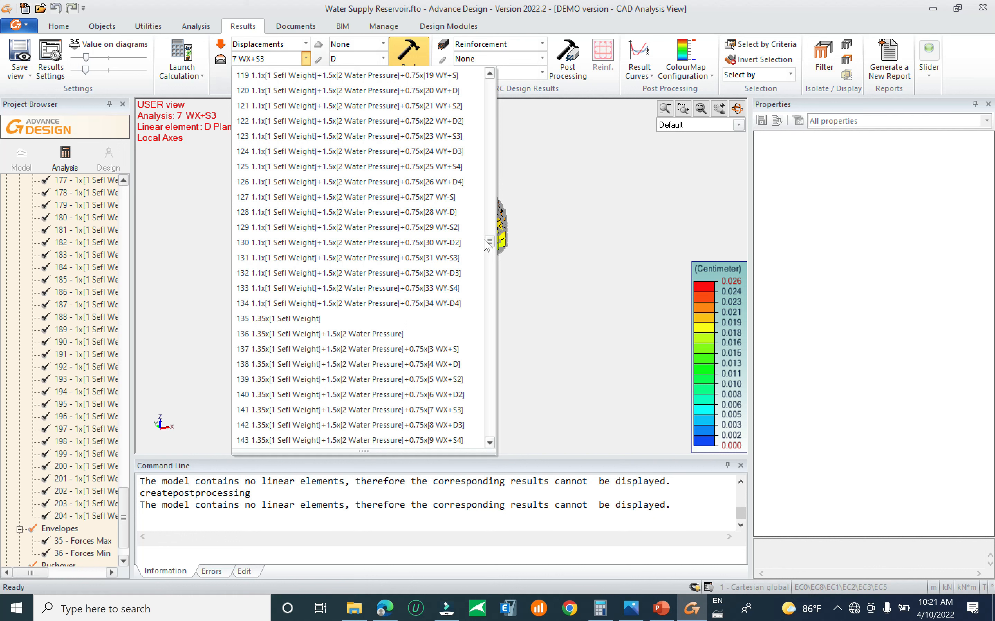
click(413, 336)
click(409, 70)
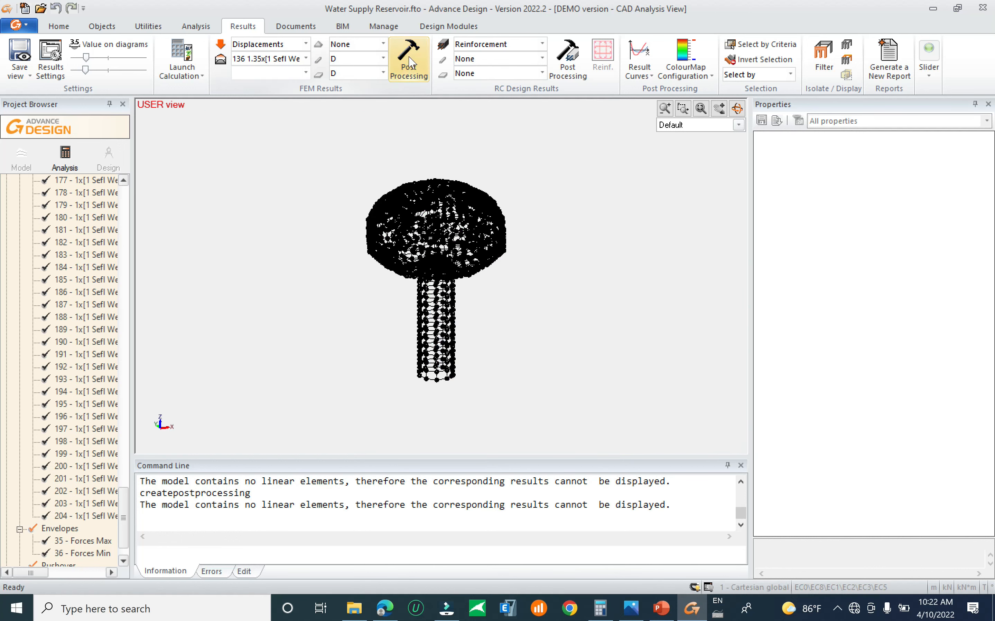
click(290, 61)
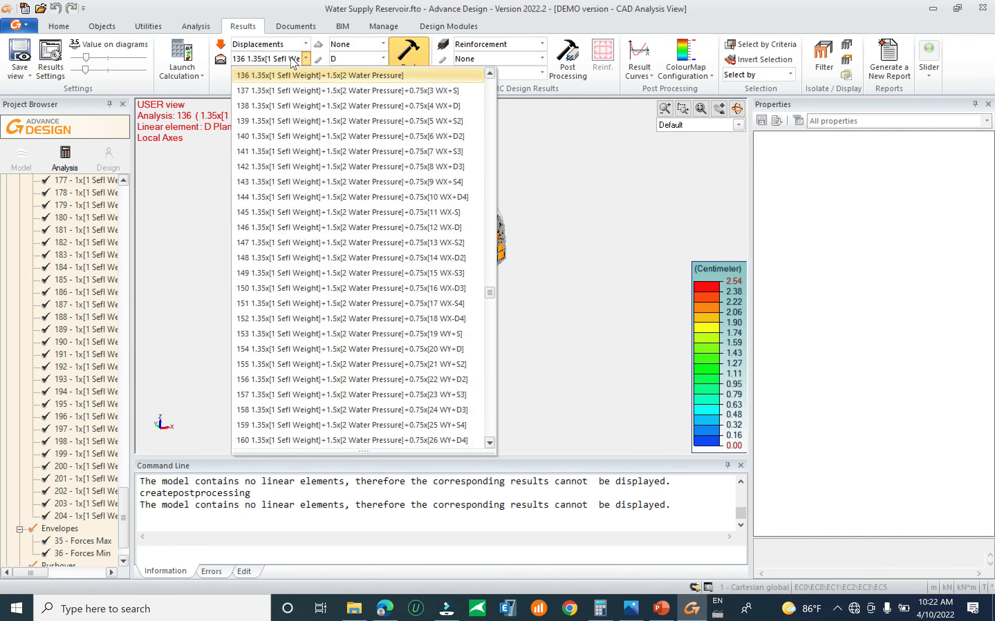
click(294, 61)
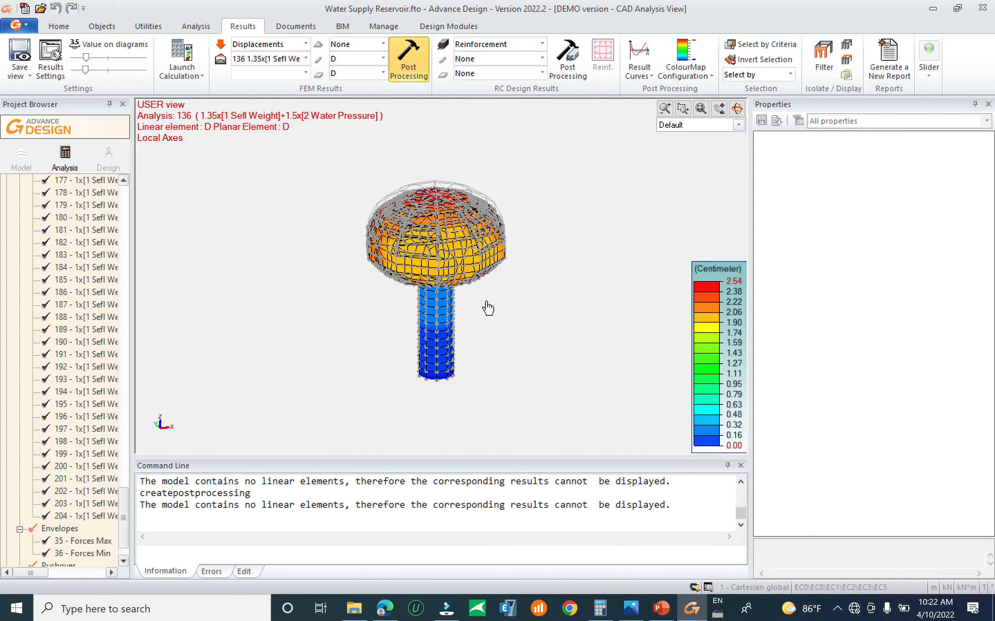
scroll(458, 256, up, 5)
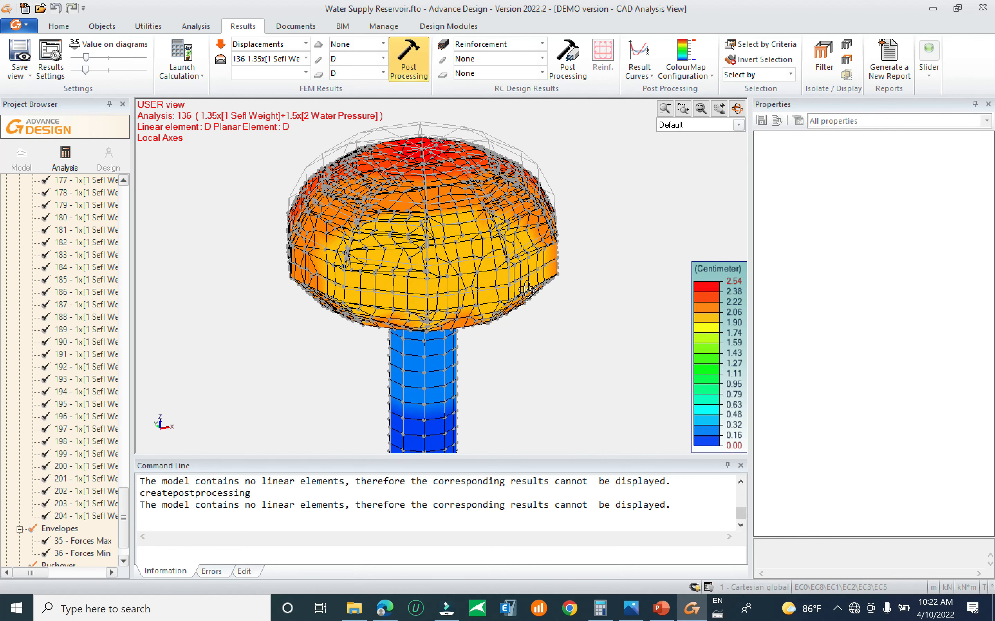
middle_drag(527, 293, 530, 237)
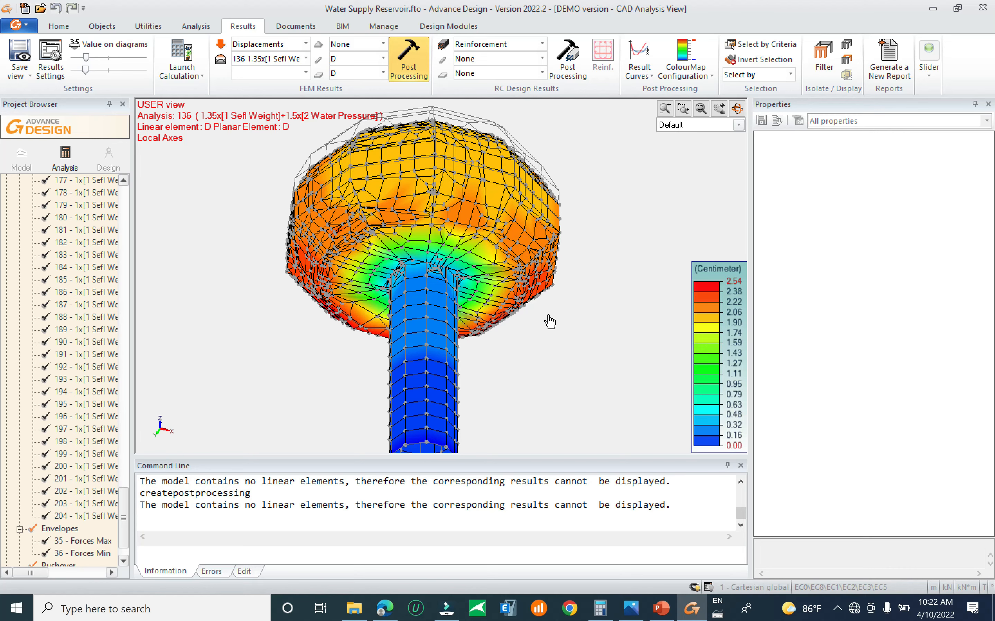
middle_drag(551, 321, 503, 325)
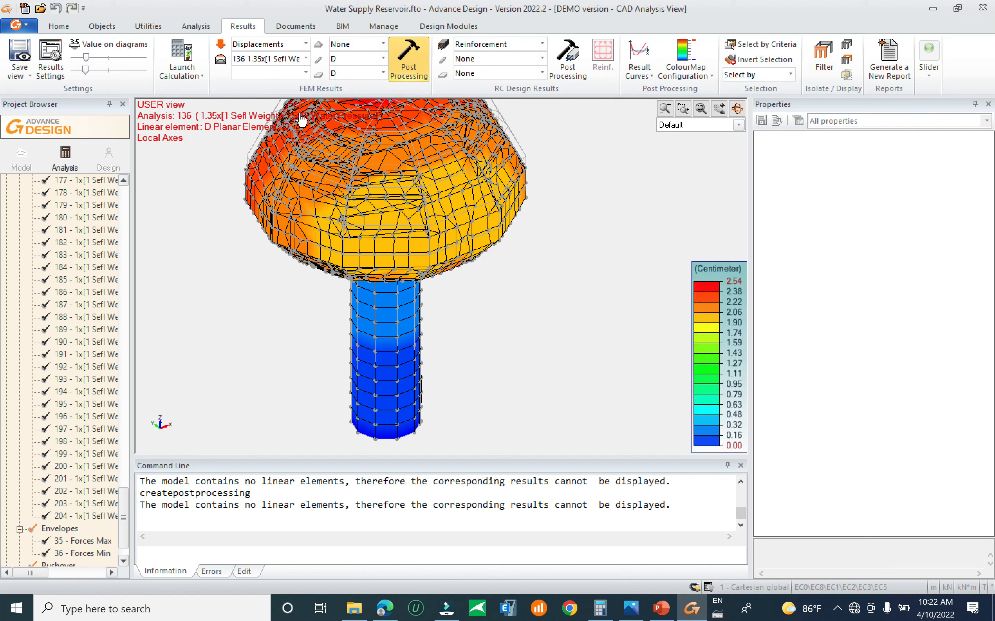
Step: Display the displacements for combination 137 with 0.75x[3 WX+S], followed by combination 138 with 0.75x[4 WX+D]
click(281, 60)
click(293, 91)
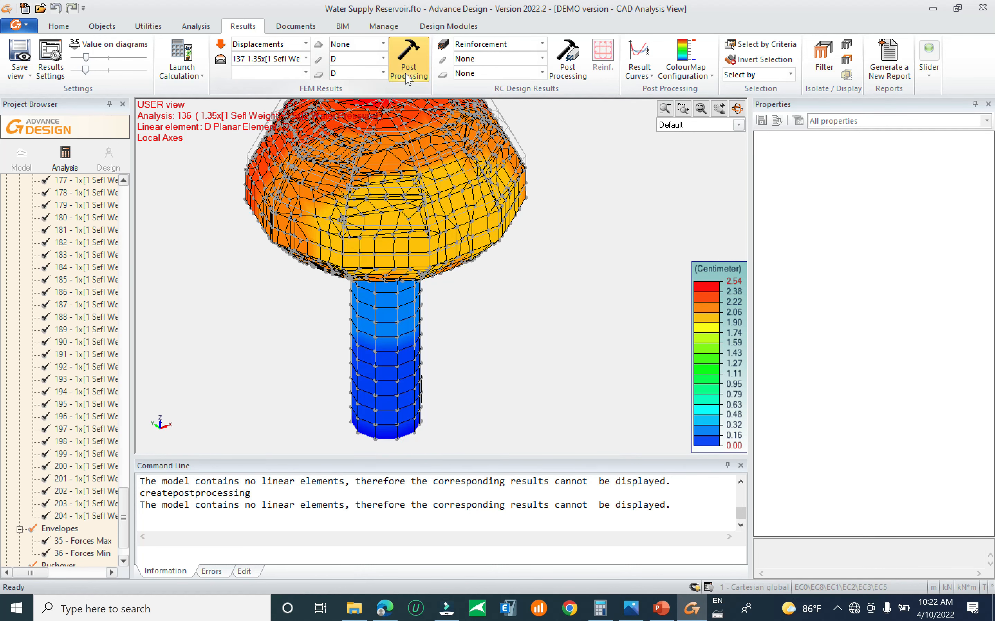
click(409, 61)
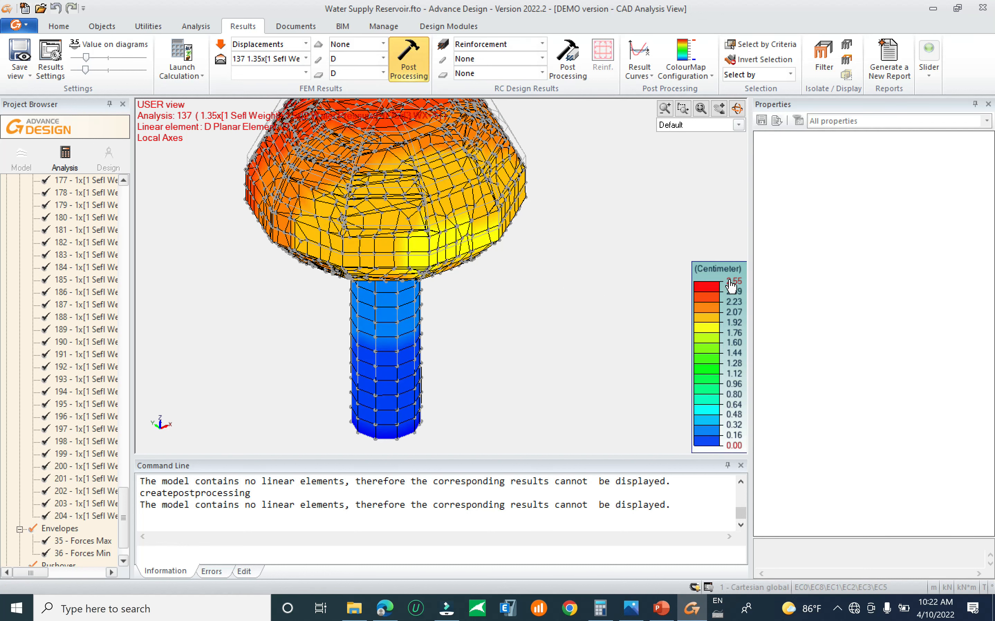
click(305, 59)
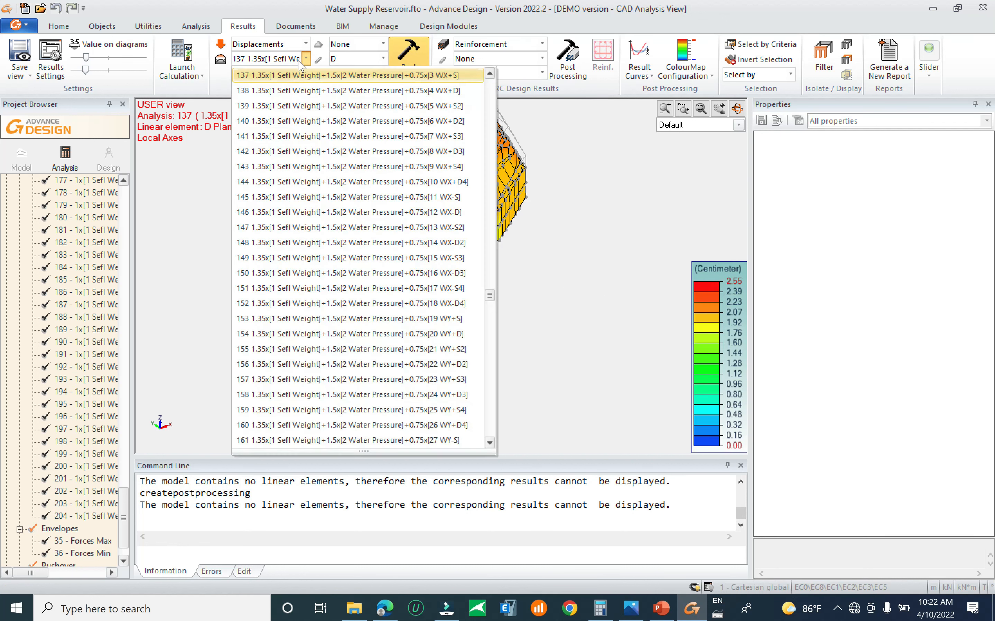
click(293, 89)
click(424, 68)
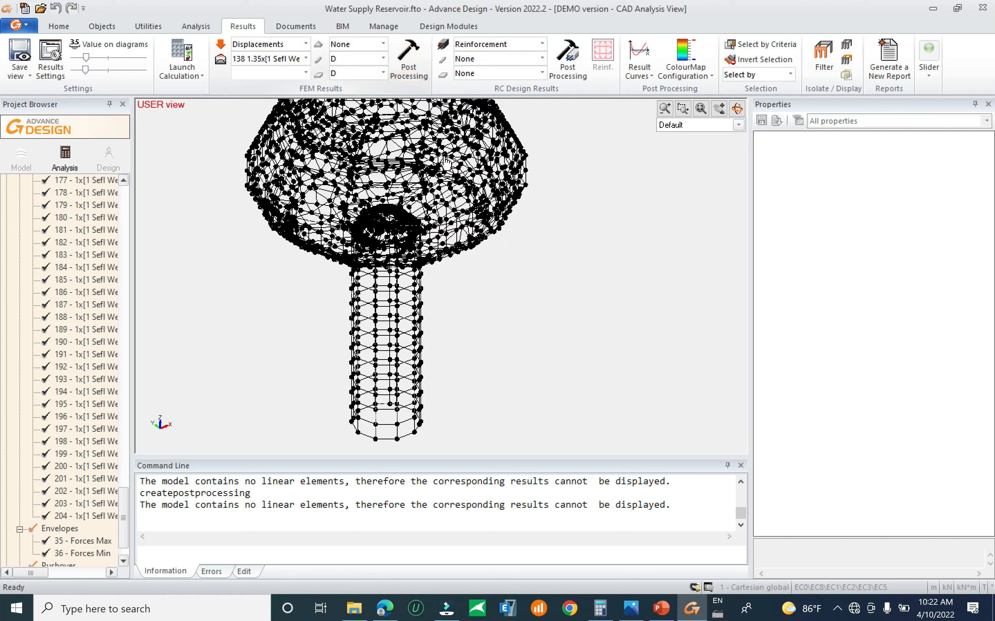
click(412, 63)
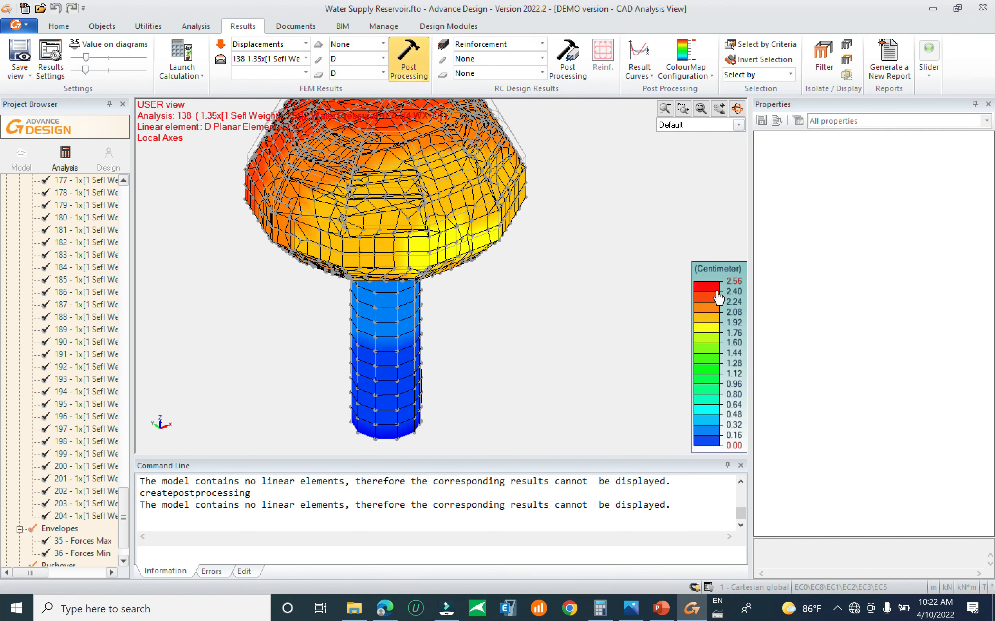
Step: Bring the whole reservoir into view and start the animation of the displacement results for combination 138
scroll(532, 327, down, 6)
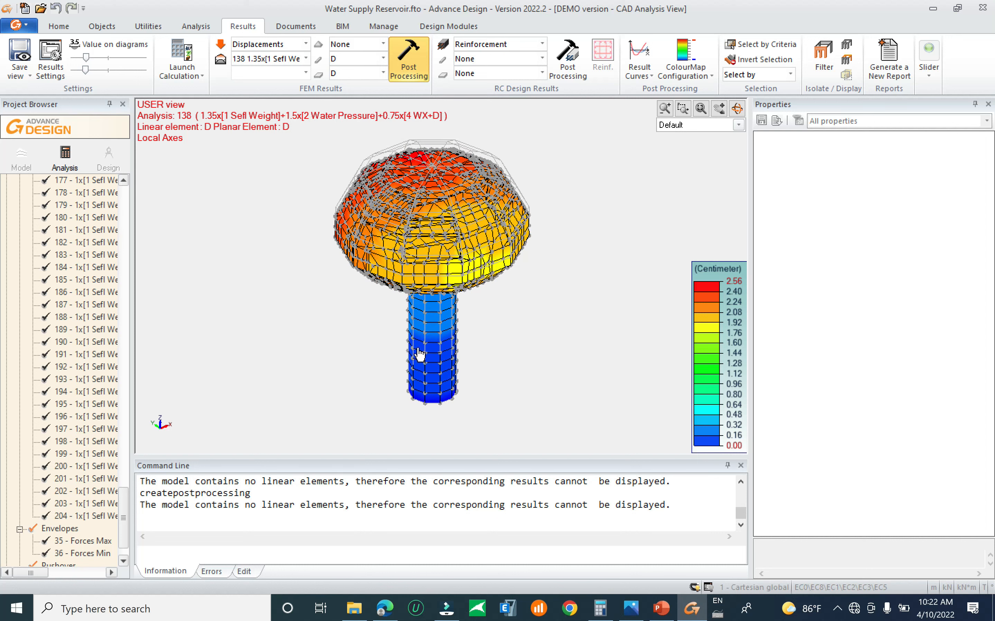
shift+middle_drag(469, 324, 459, 320)
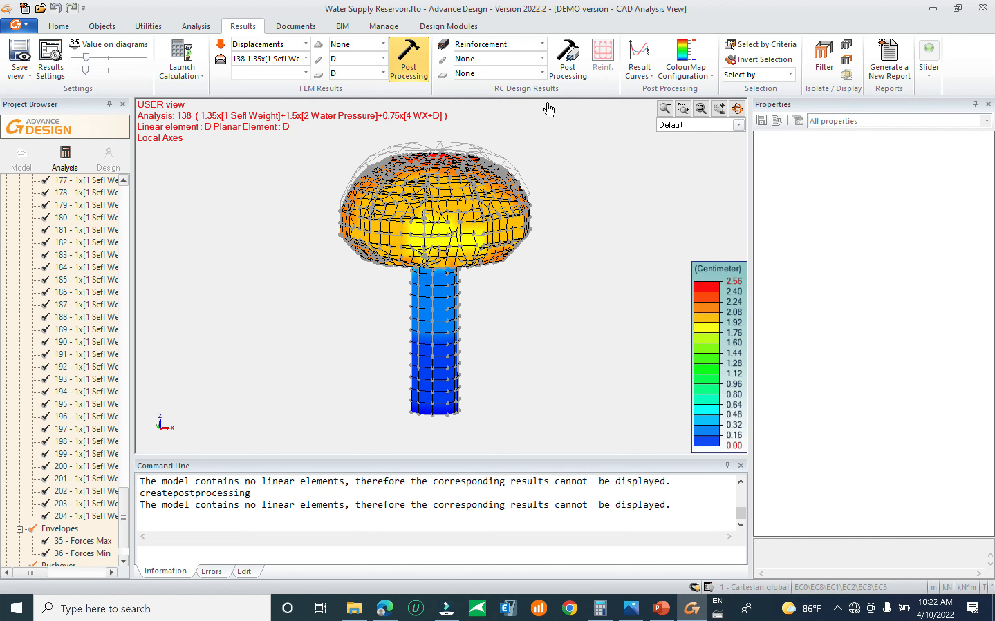
click(639, 70)
click(685, 71)
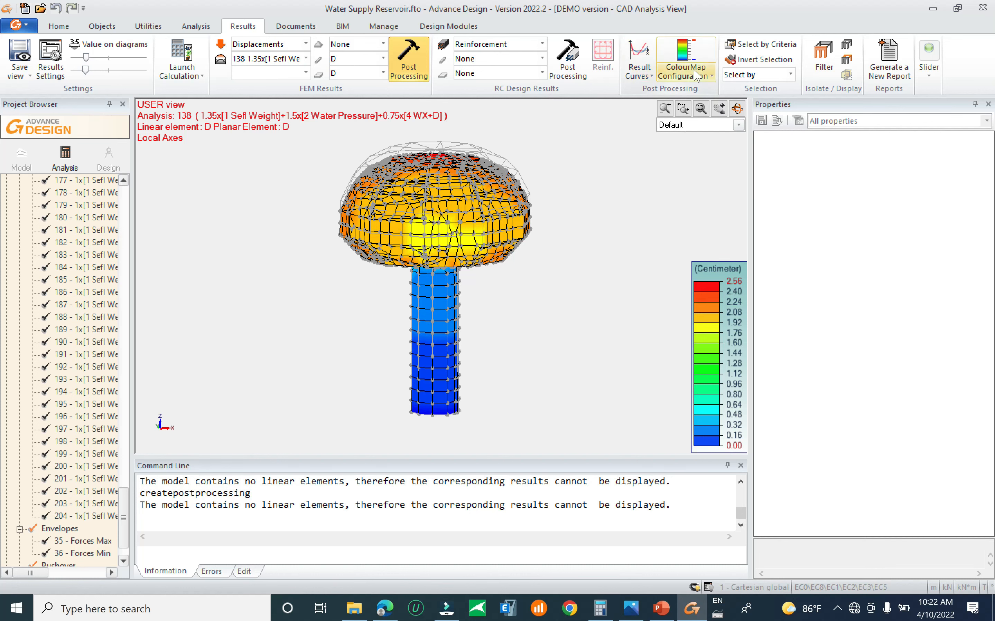
click(685, 70)
click(707, 161)
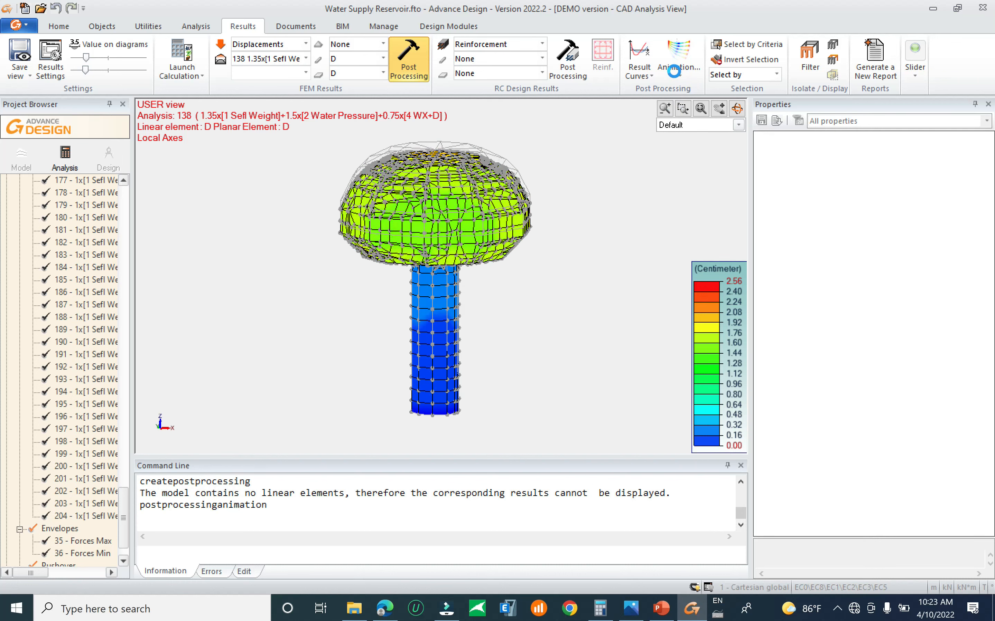
Step: Examine the animated displacements around the tank's underside, its outer wall and the junction with the shaft
middle_drag(484, 249, 488, 210)
scroll(514, 258, up, 2)
scroll(514, 258, up, 3)
middle_drag(513, 267, 493, 296)
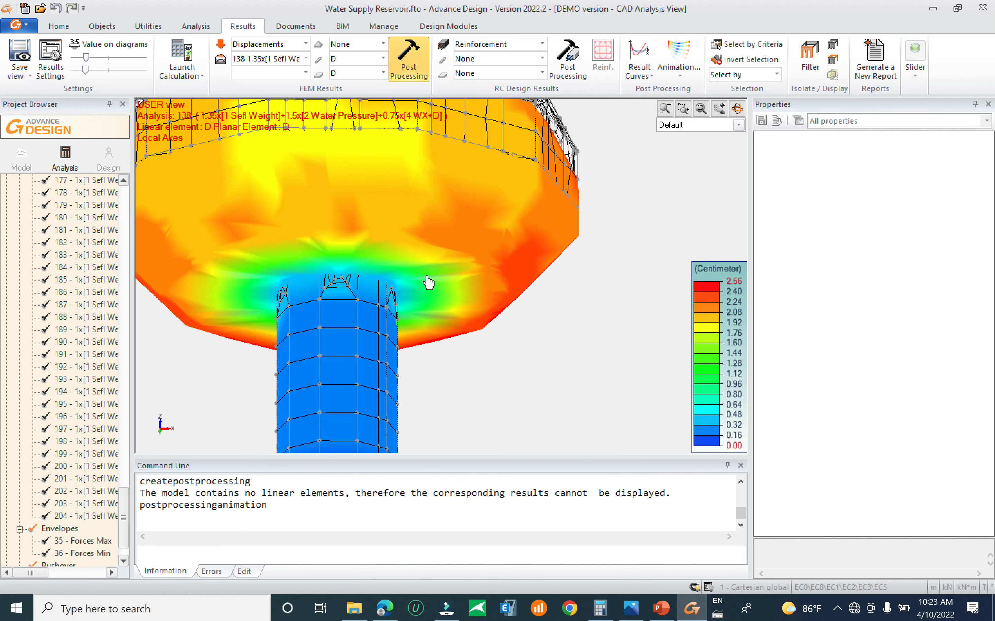
middle_drag(478, 290, 444, 295)
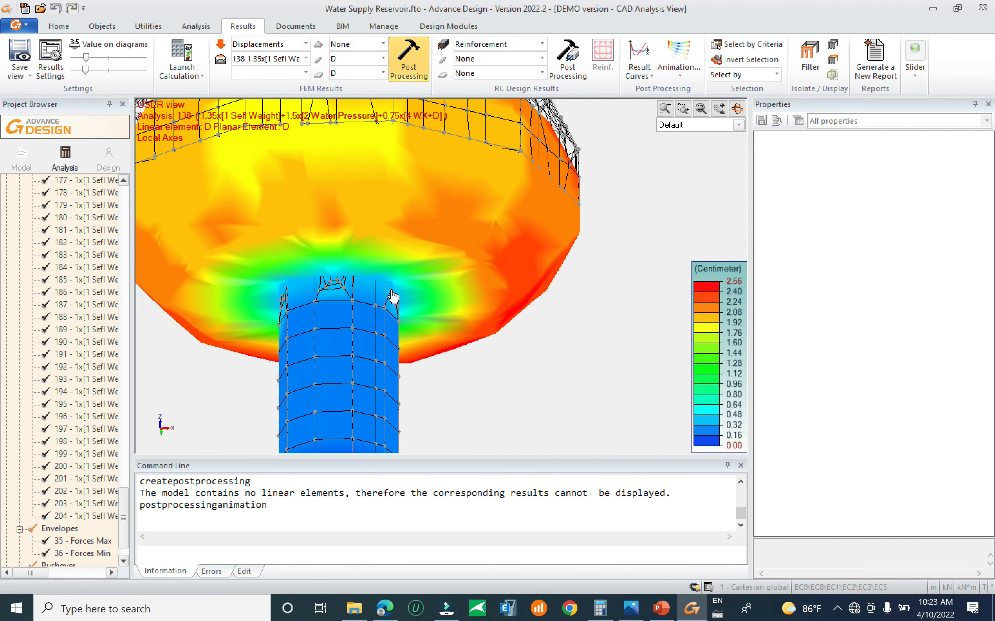
scroll(406, 327, down, 1)
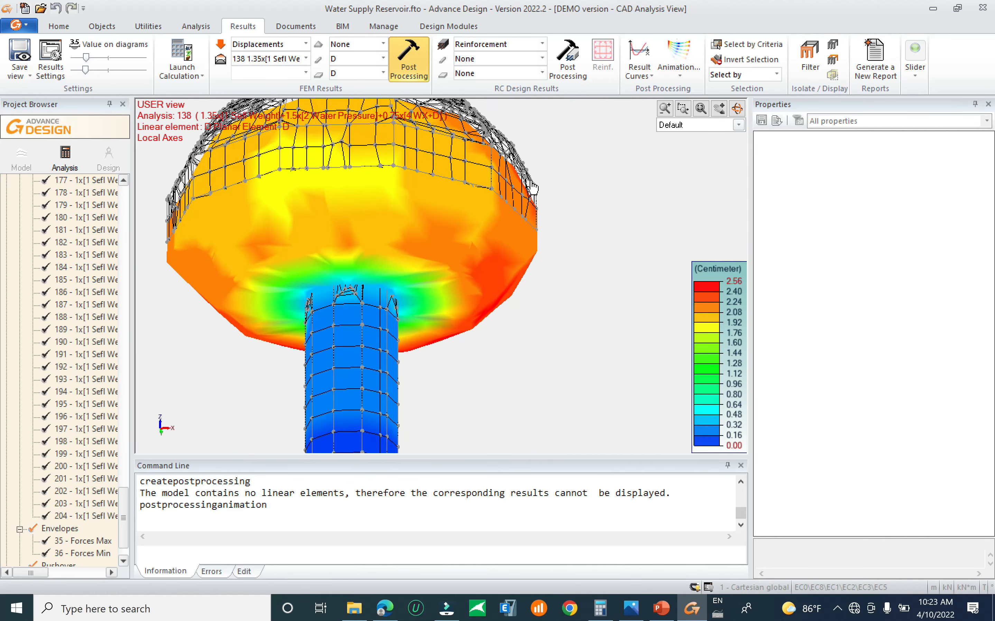
middle_drag(519, 231, 485, 287)
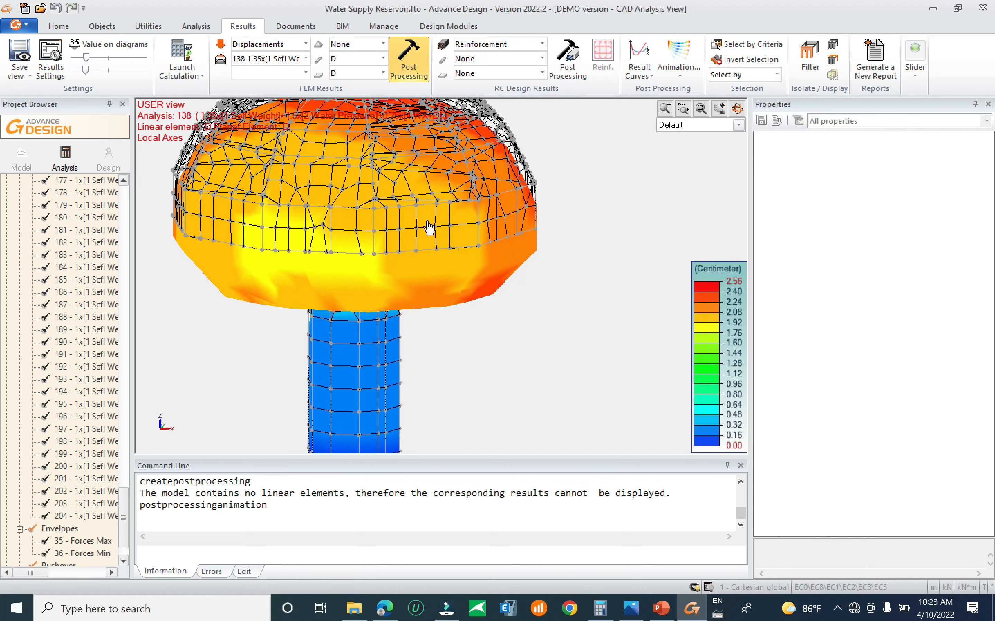
middle_drag(509, 300, 524, 275)
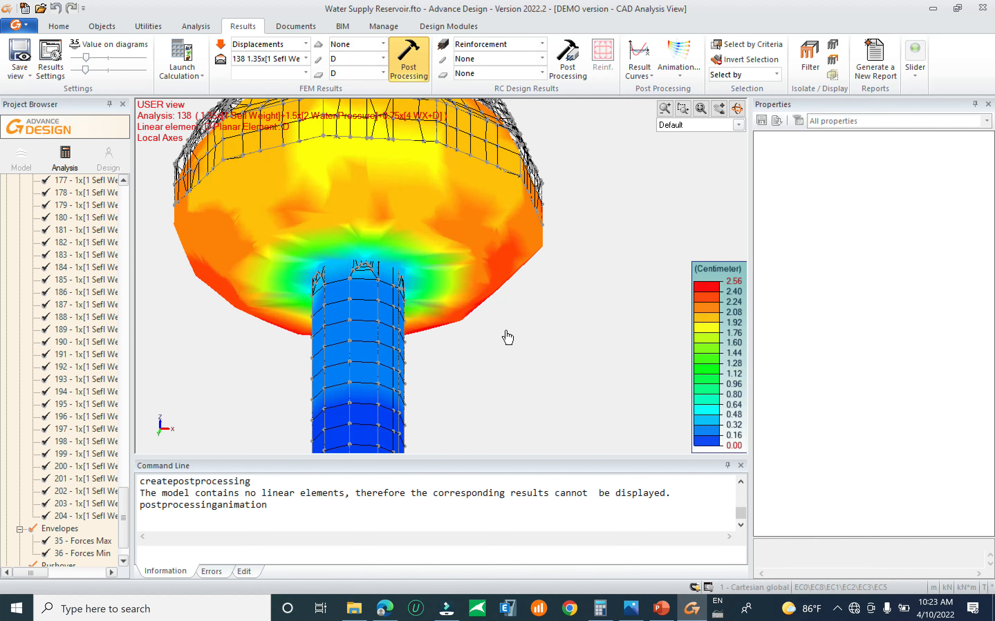
middle_drag(509, 337, 515, 307)
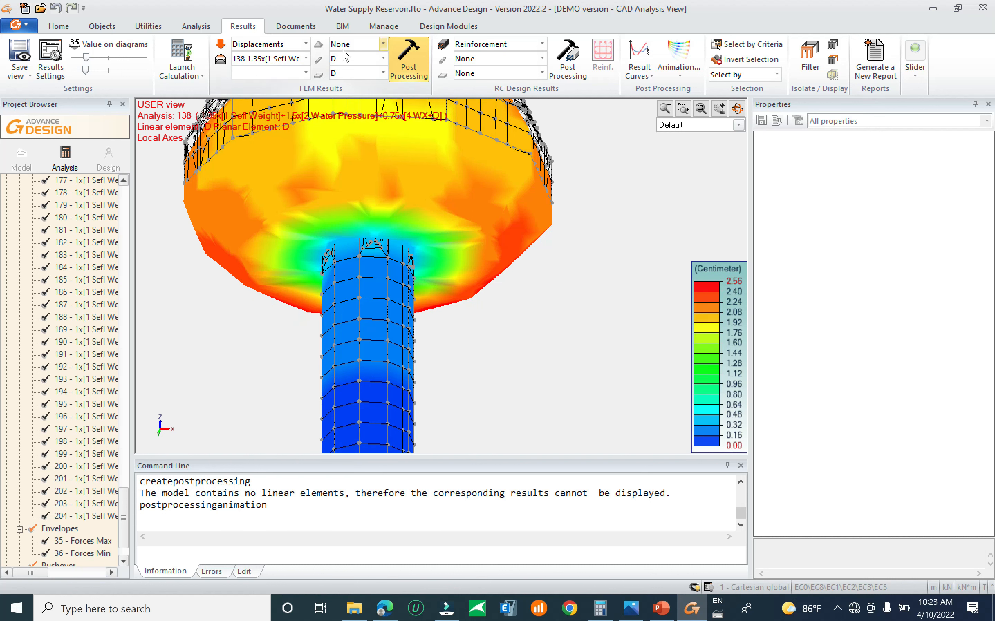
Step: Switch the FEM results from displacements to modes, display vibration mode 1 and view the whole reservoir from another side
click(287, 46)
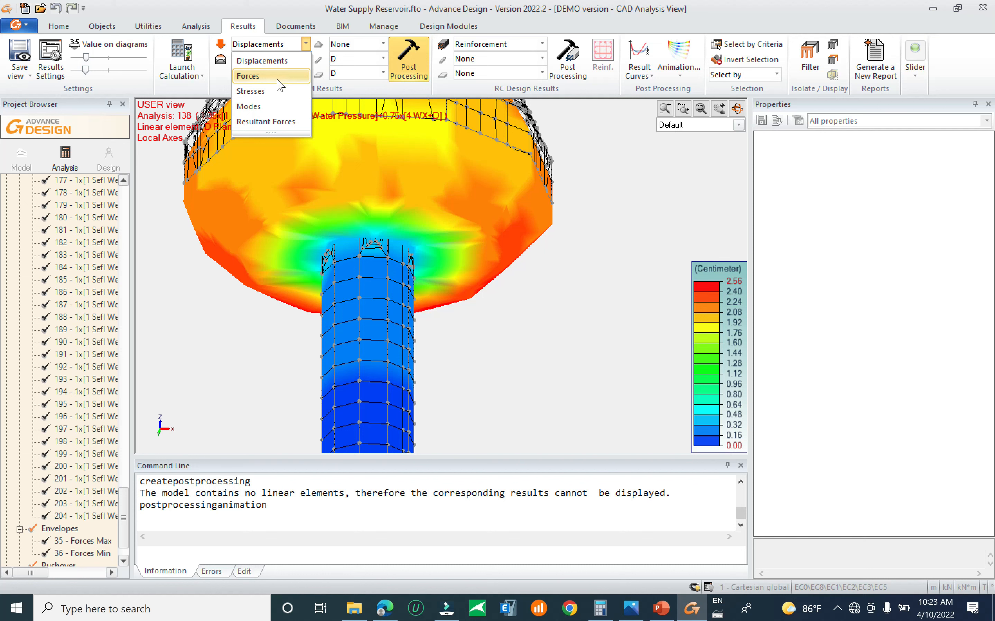
click(271, 106)
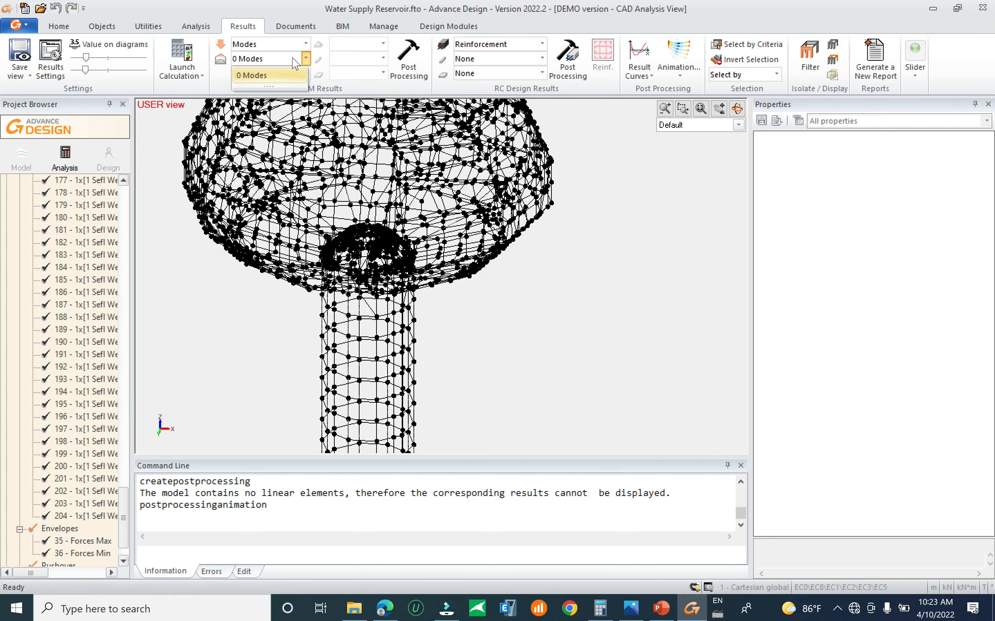
click(291, 75)
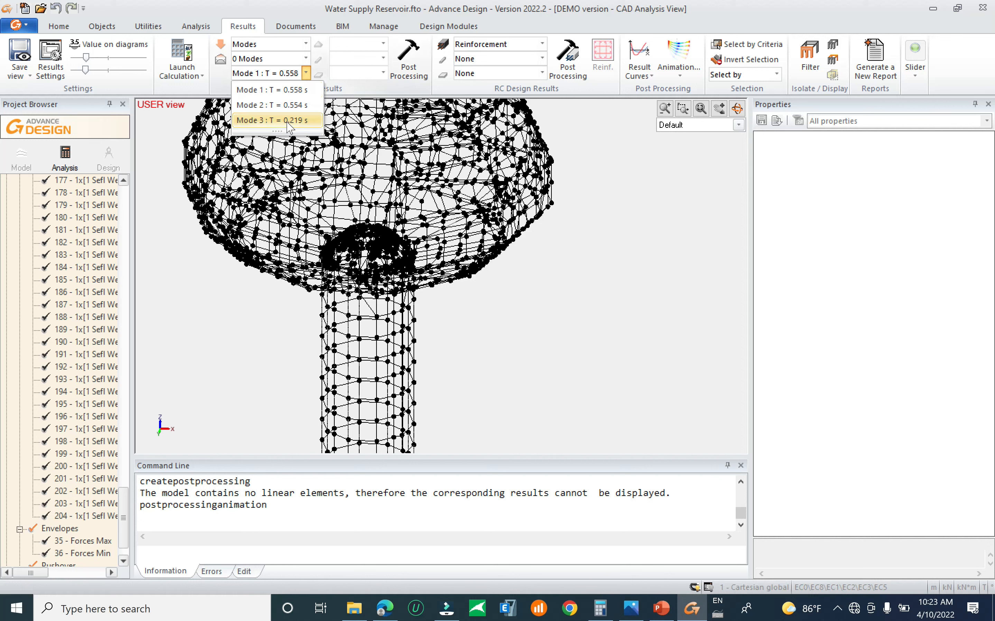
click(303, 91)
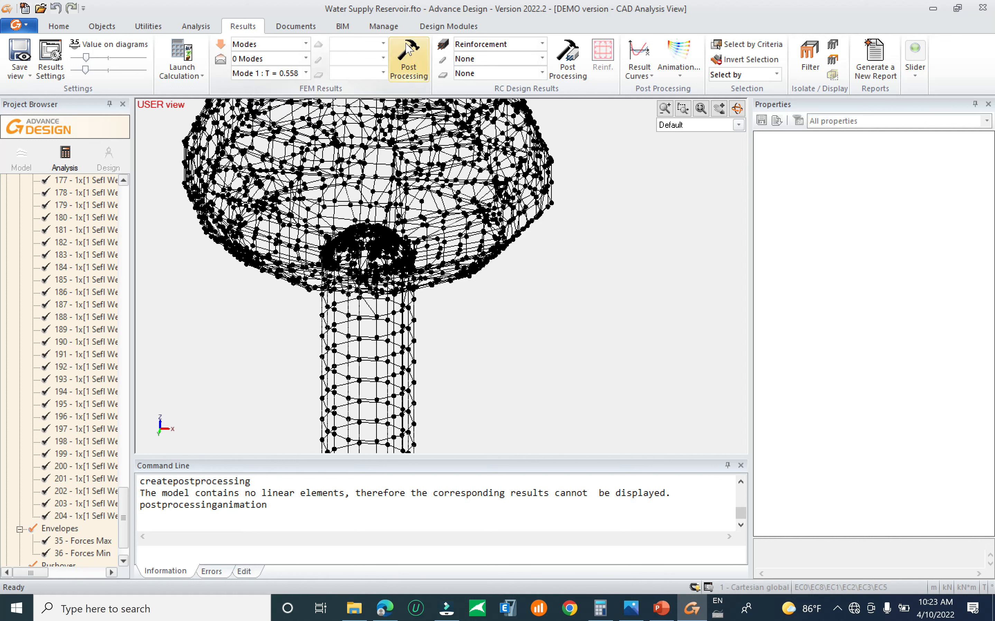
click(409, 53)
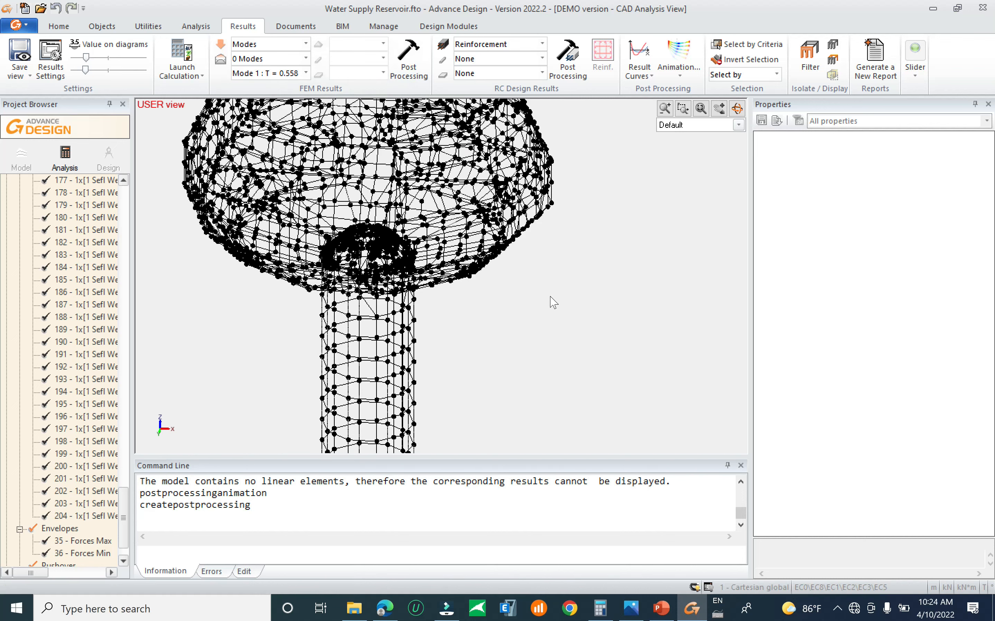
scroll(511, 301, down, 5)
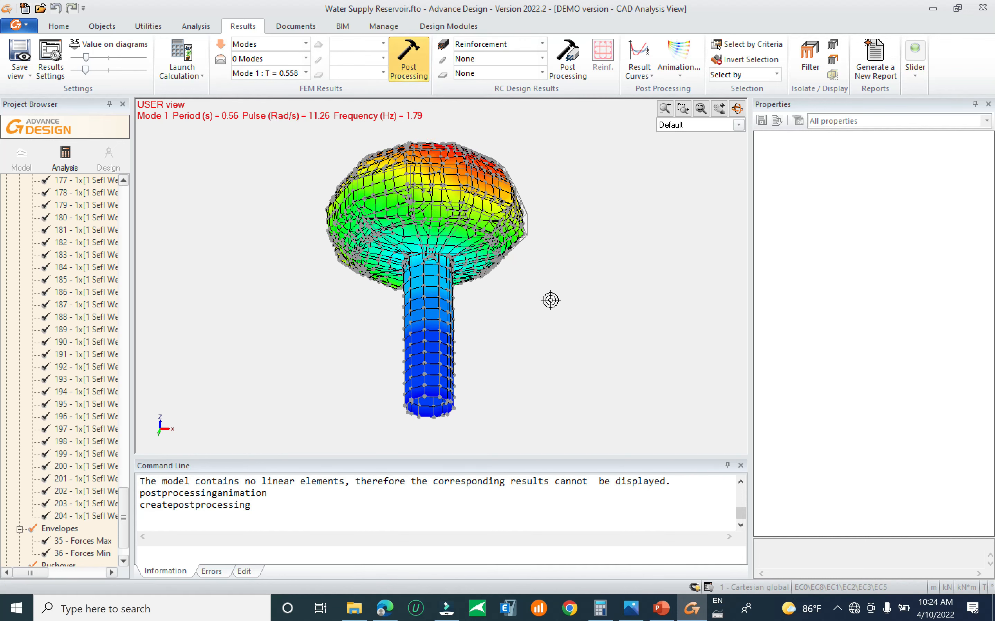
middle_drag(501, 337, 390, 373)
Step: Display the reservoir's vibration mode 2, followed by mode 3, and inspect the mode 3 shape from another angle
click(306, 74)
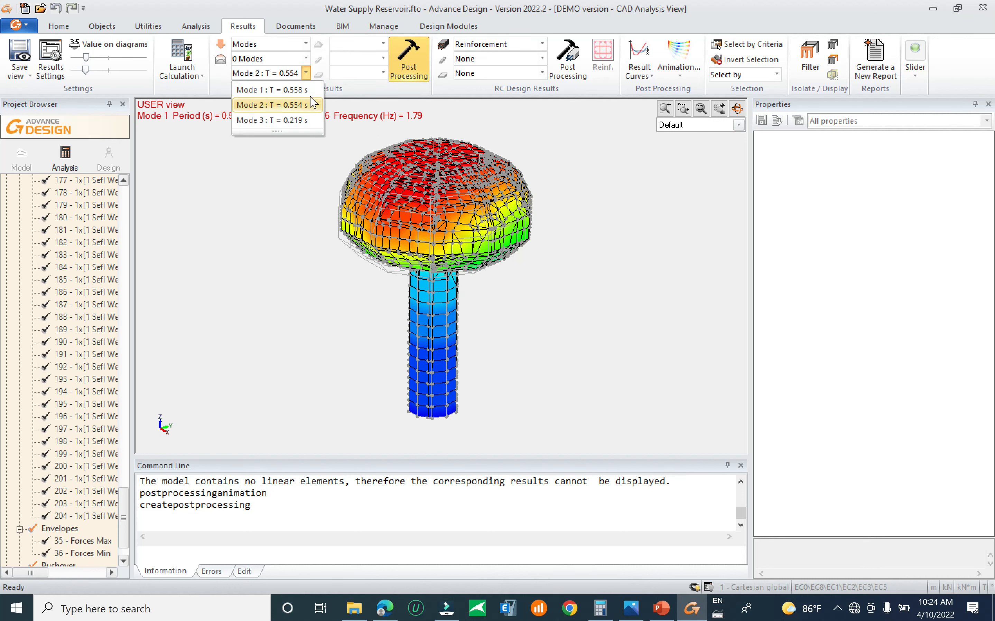
click(272, 100)
click(397, 62)
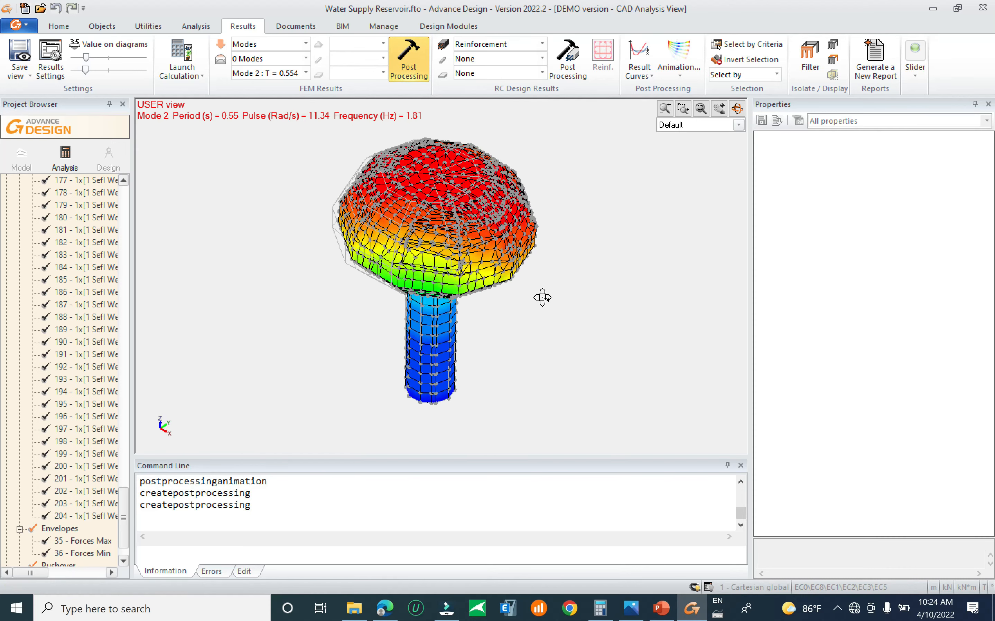
click(264, 74)
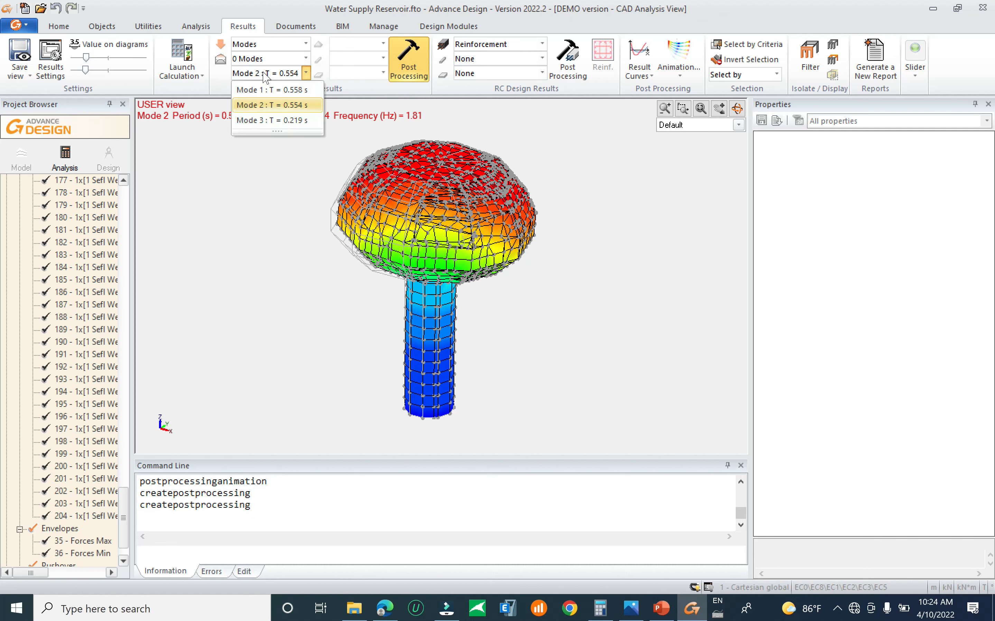
click(271, 120)
click(404, 60)
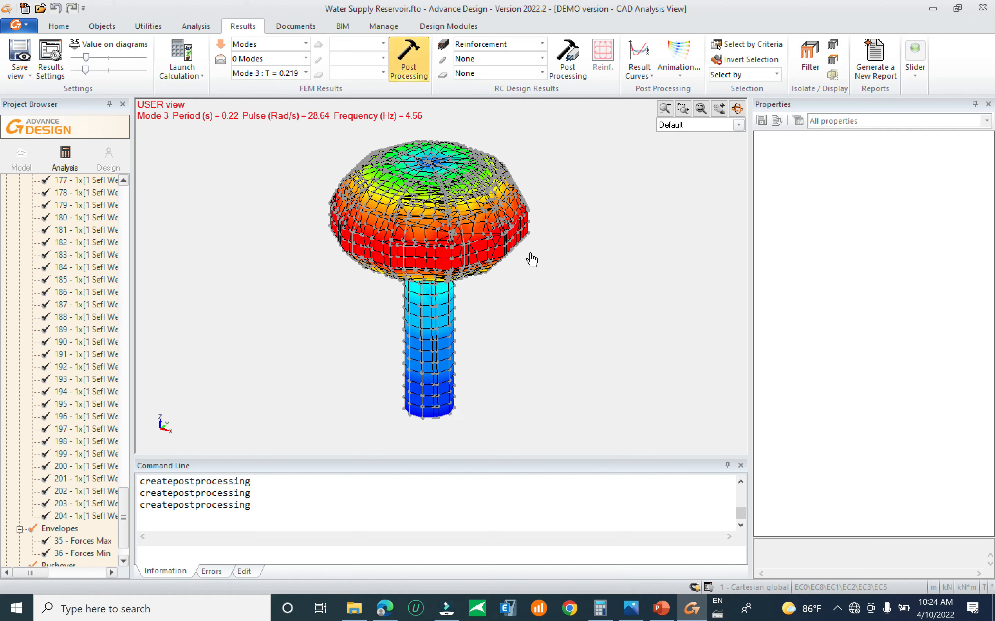
middle_drag(506, 251, 317, 183)
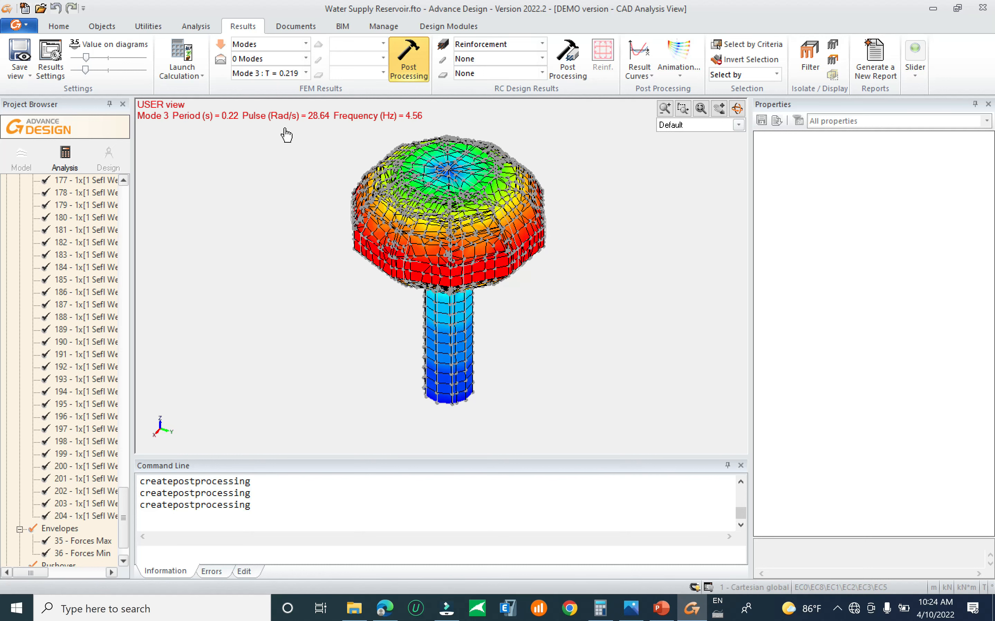
Step: Return to vibration mode 2 and run the animation of its deformed shape, viewing the reservoir from the side
click(286, 75)
click(284, 111)
click(676, 76)
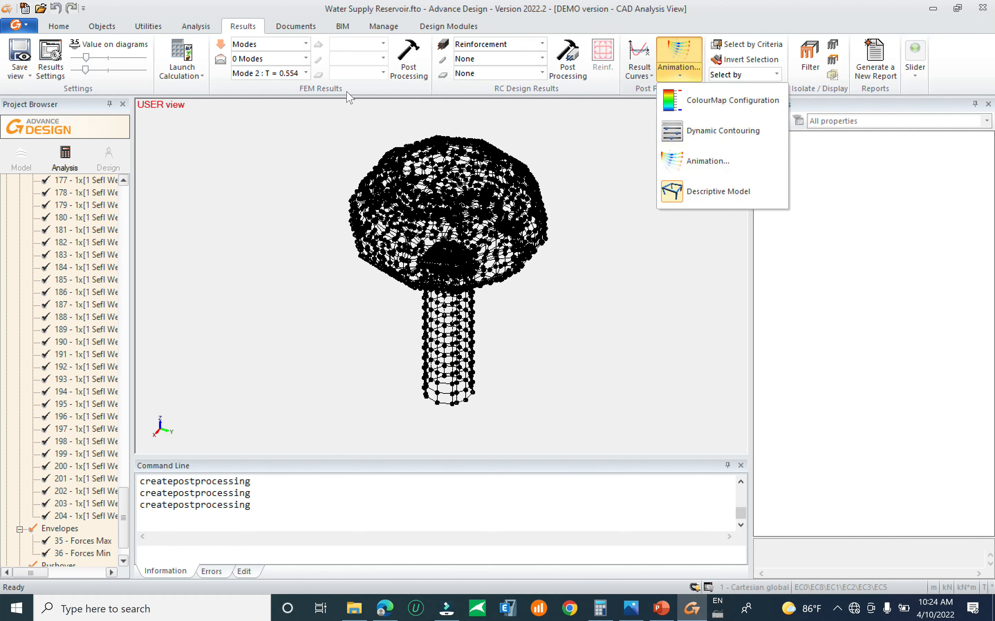
click(402, 60)
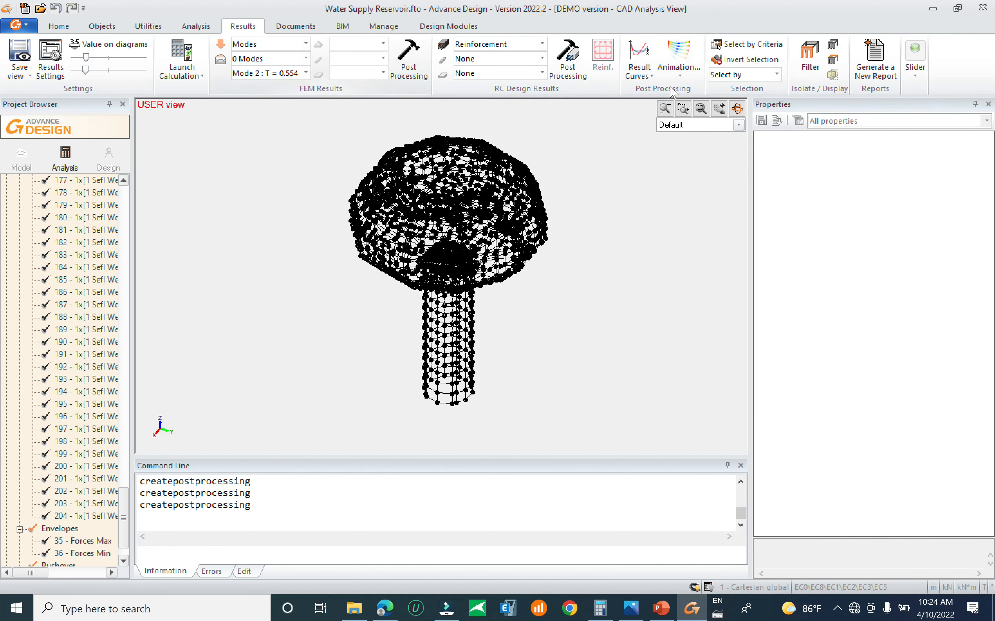
click(681, 77)
click(699, 161)
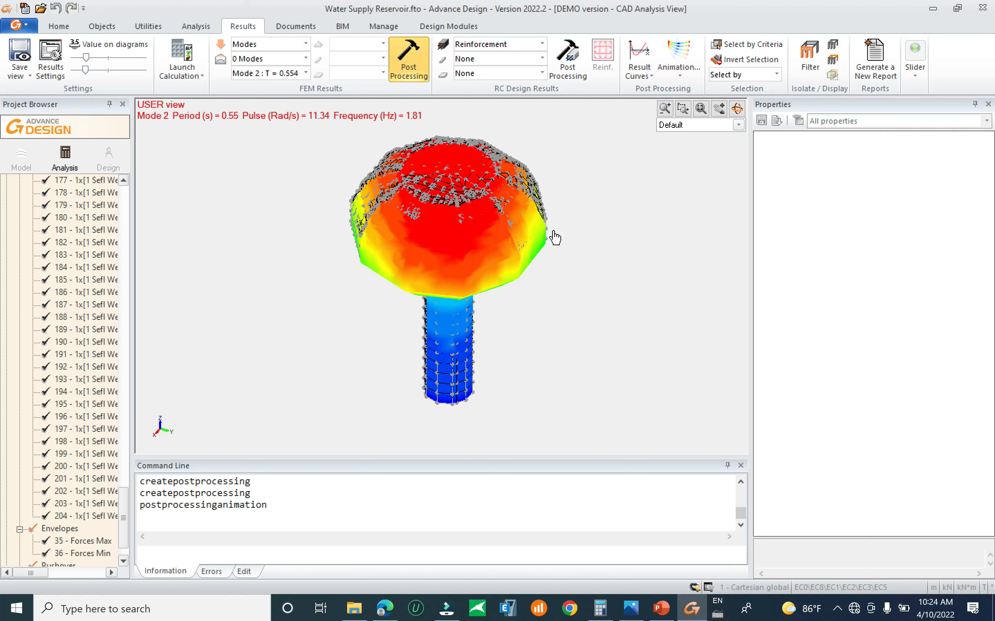
middle_drag(518, 272, 575, 269)
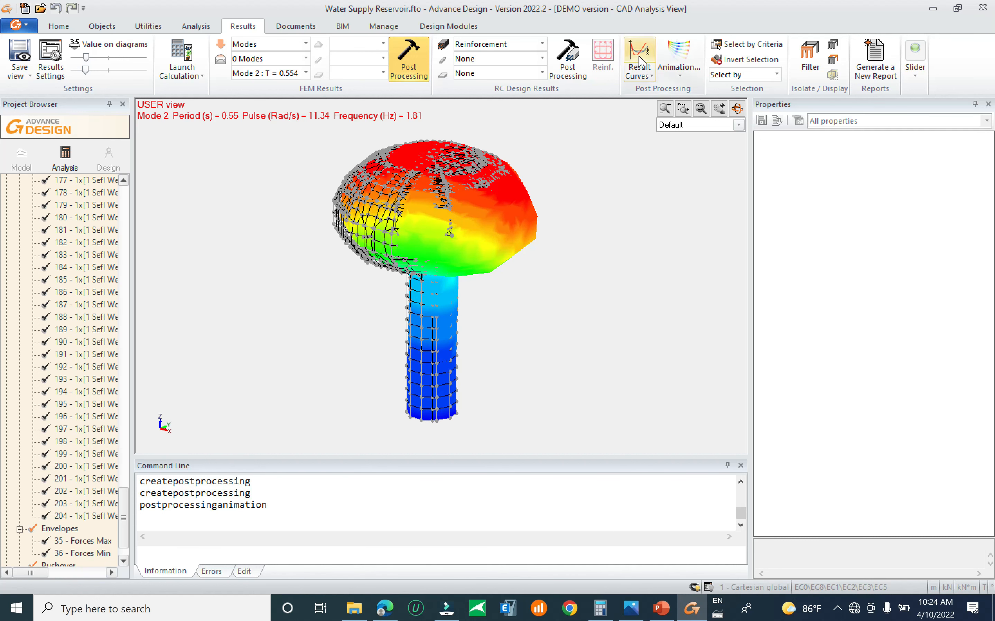
click(679, 53)
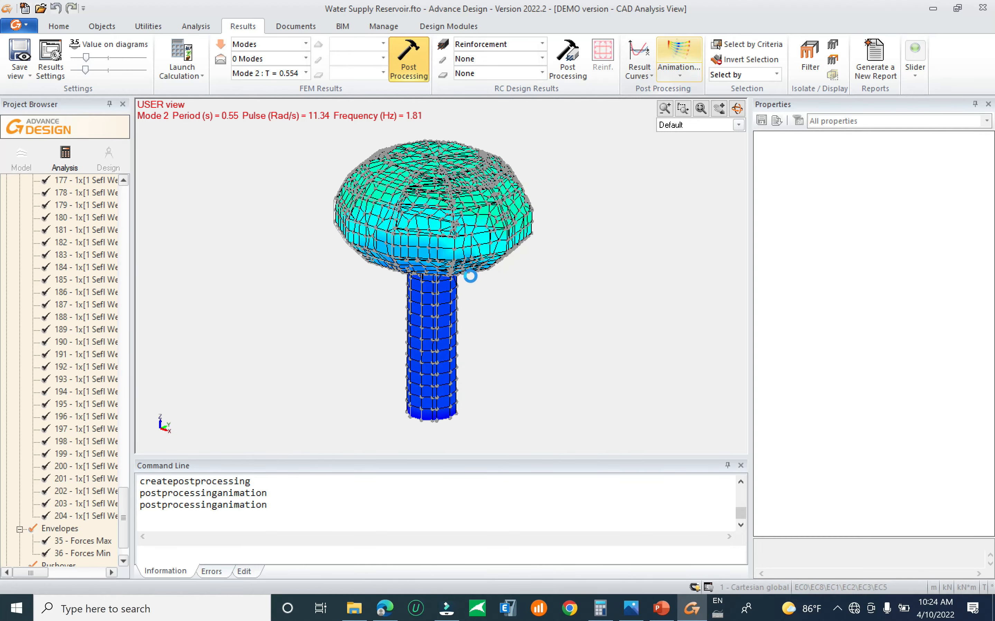
Step: Examine the animated mode 2 shape up close along the shaft, from its base up to the tank
scroll(510, 370, up, 2)
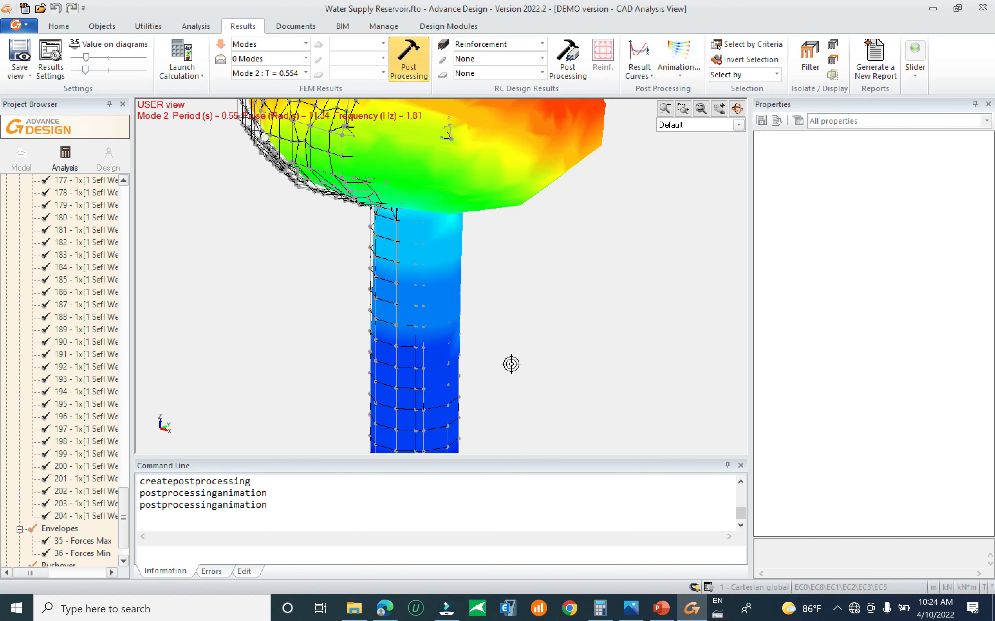
middle_drag(515, 362, 540, 263)
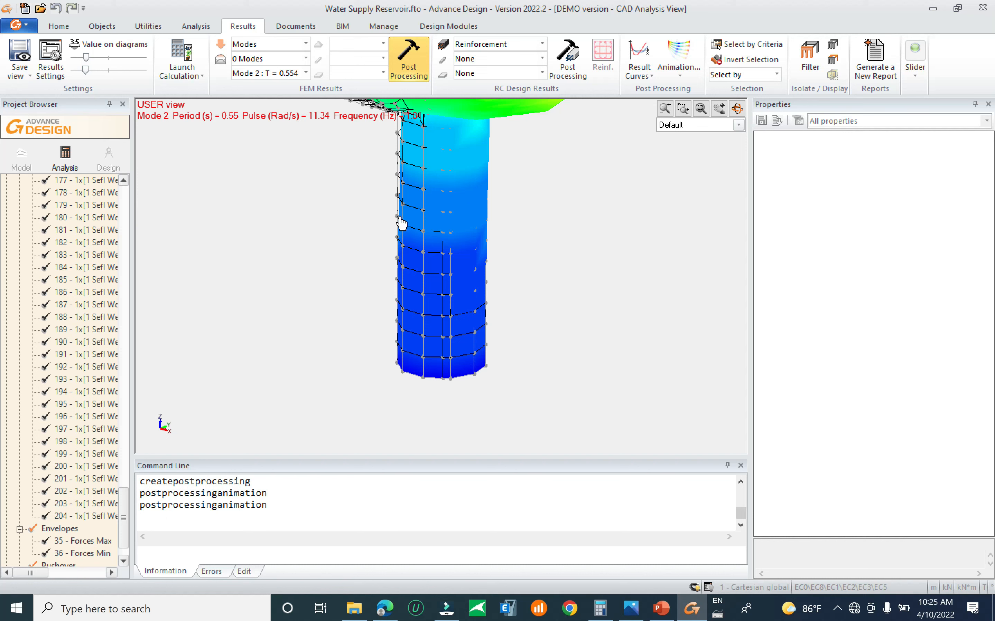
middle_drag(453, 151, 415, 311)
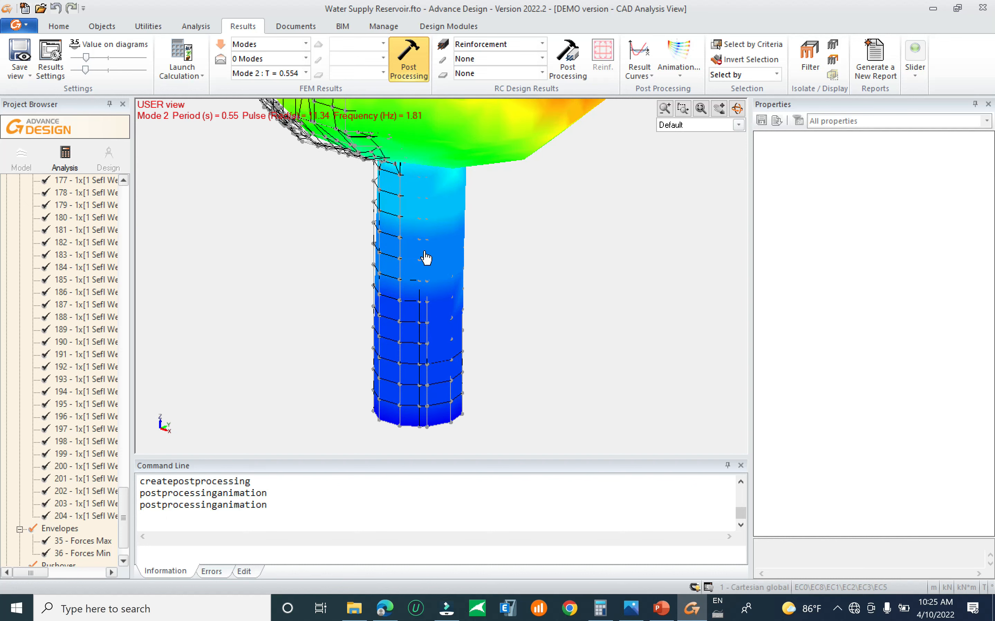
middle_drag(426, 258, 362, 382)
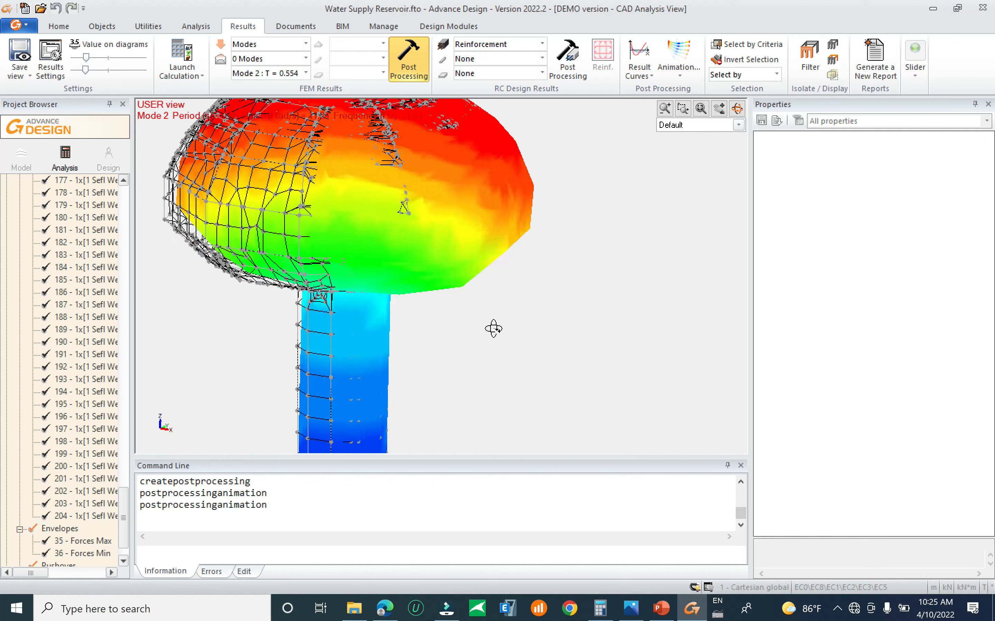
click(276, 73)
click(277, 74)
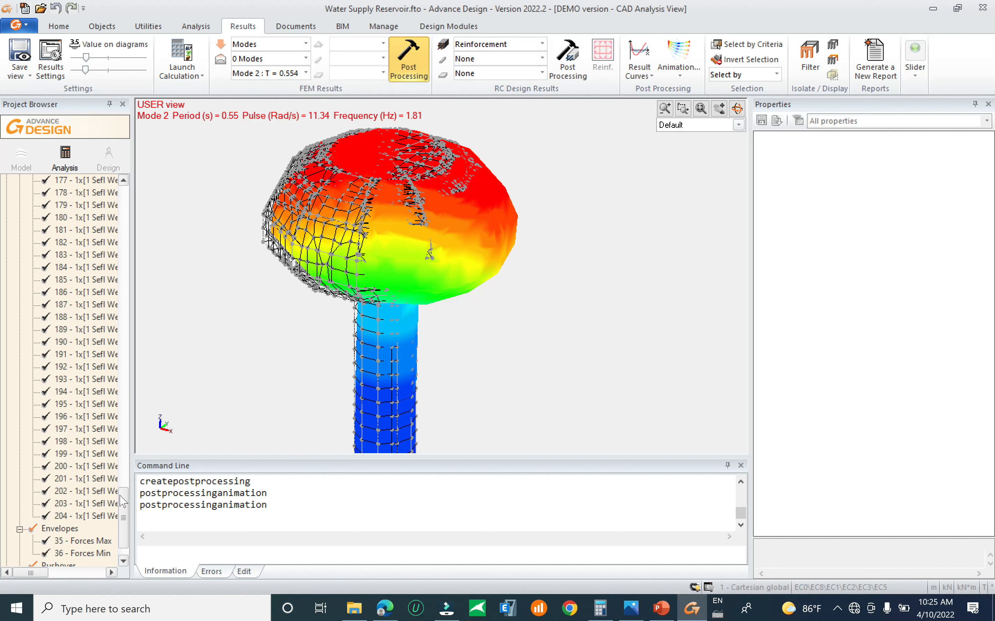
scroll(132, 523, down, 1)
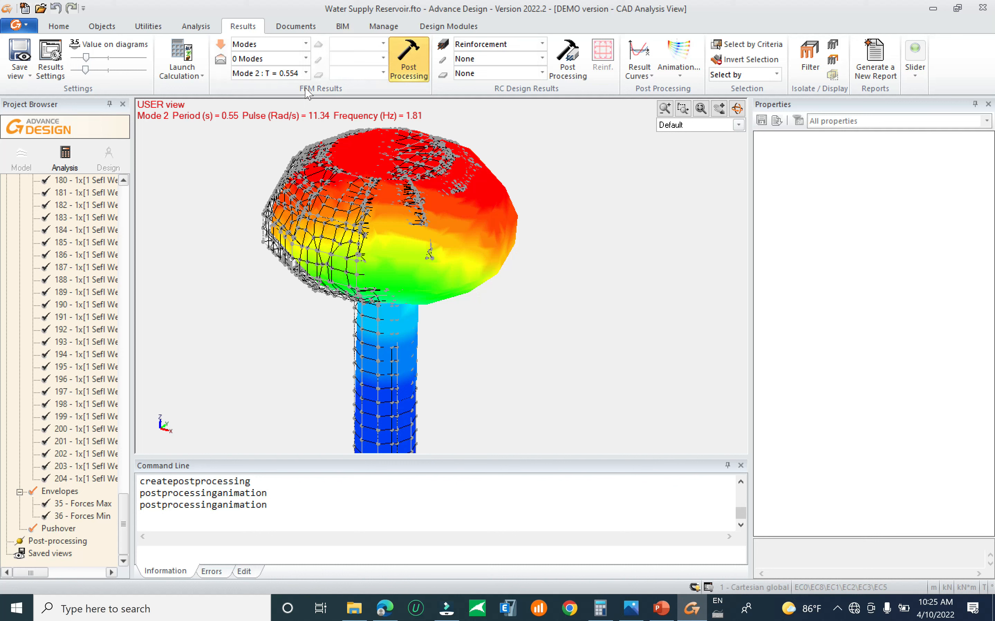
click(275, 75)
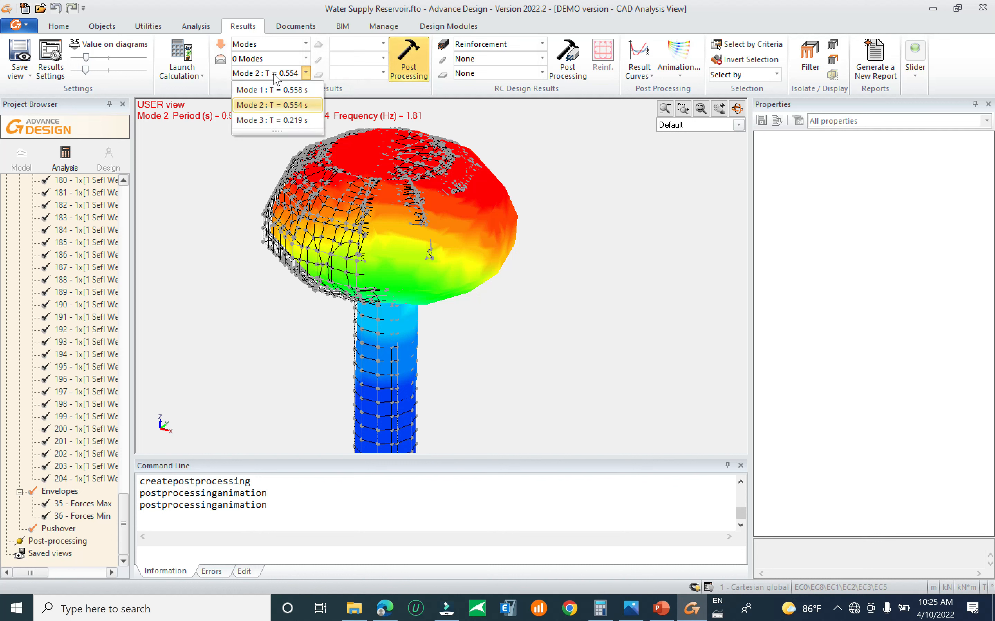
click(270, 49)
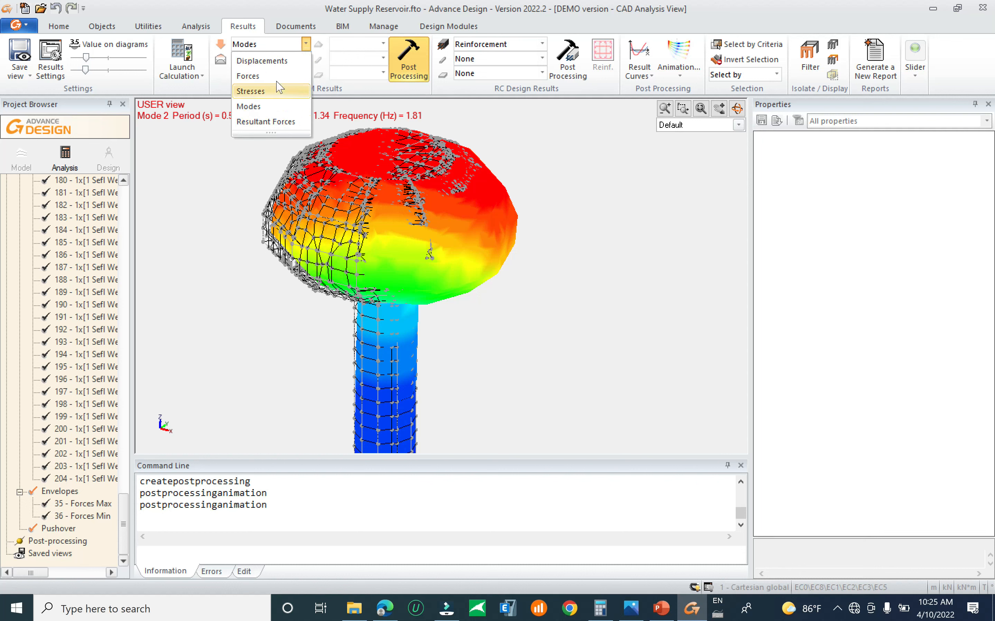
click(356, 27)
click(299, 29)
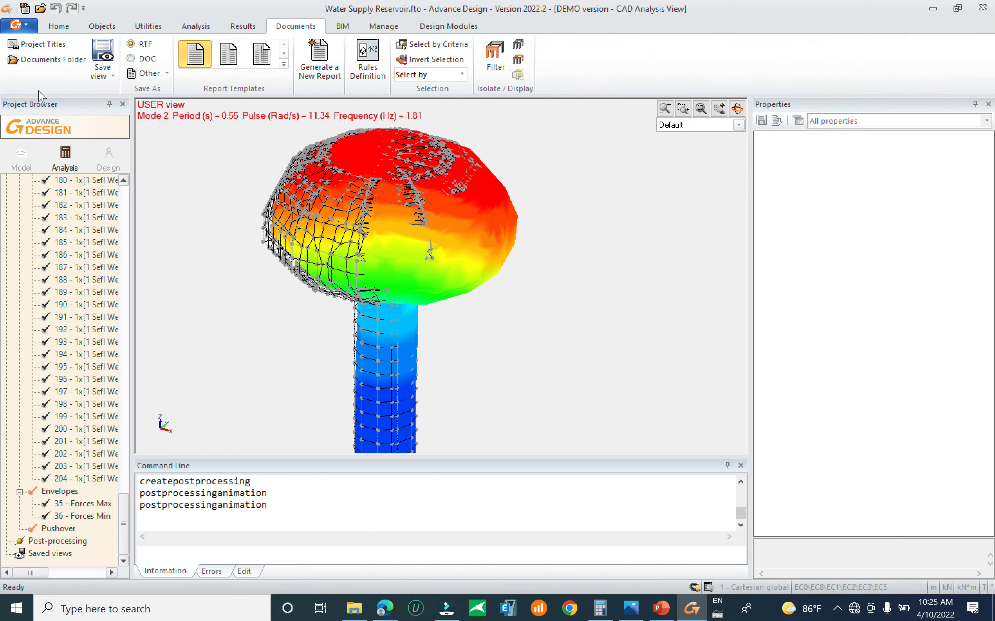
Step: Save the reservoir model
click(19, 26)
mouse_move(54, 46)
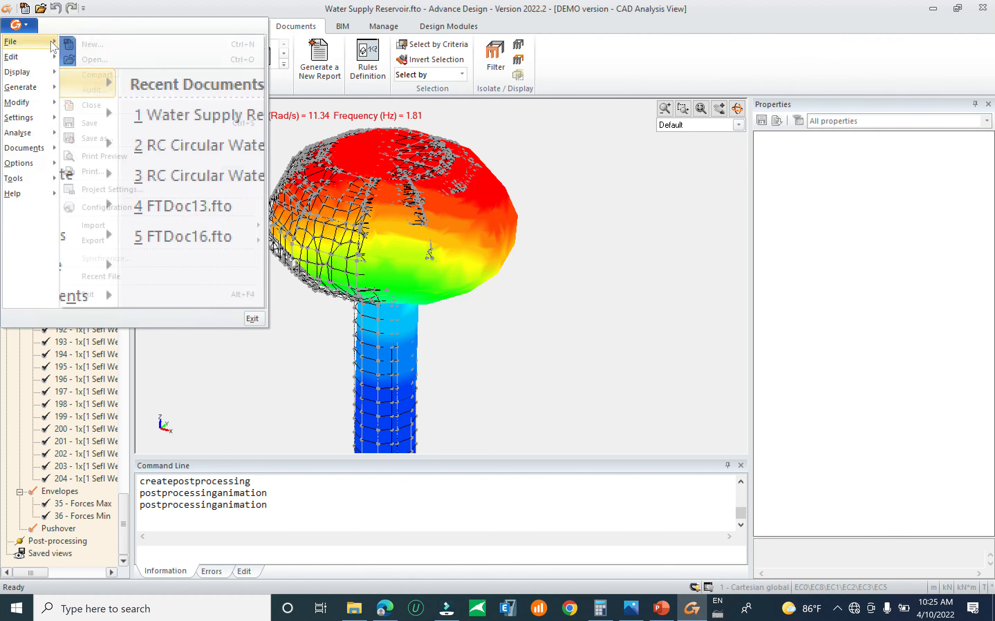
click(114, 124)
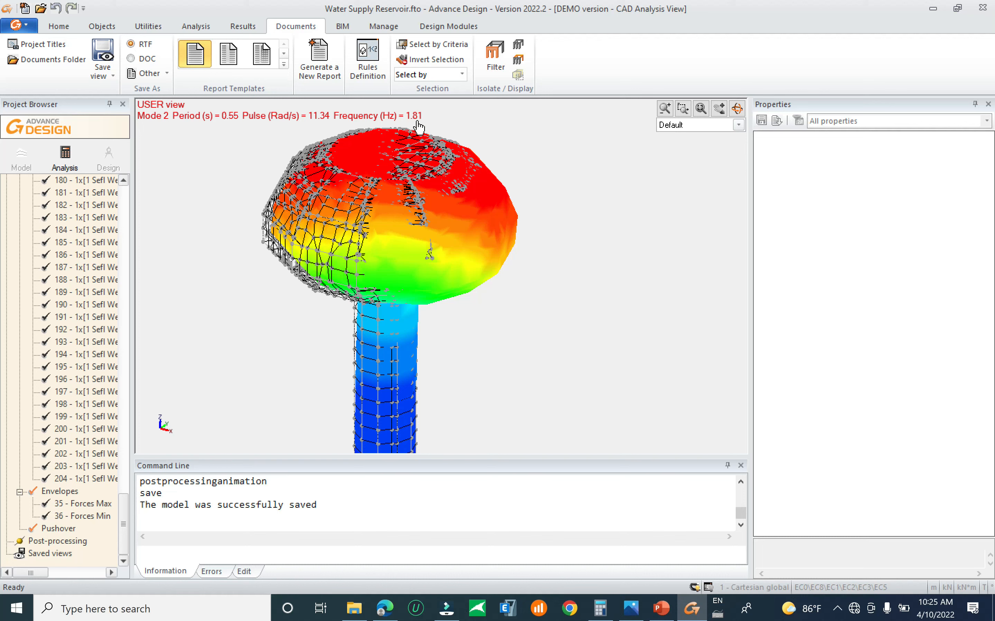
Step: Switch the displayed modal result back to vibration mode 1 and check the list of available modes
click(59, 26)
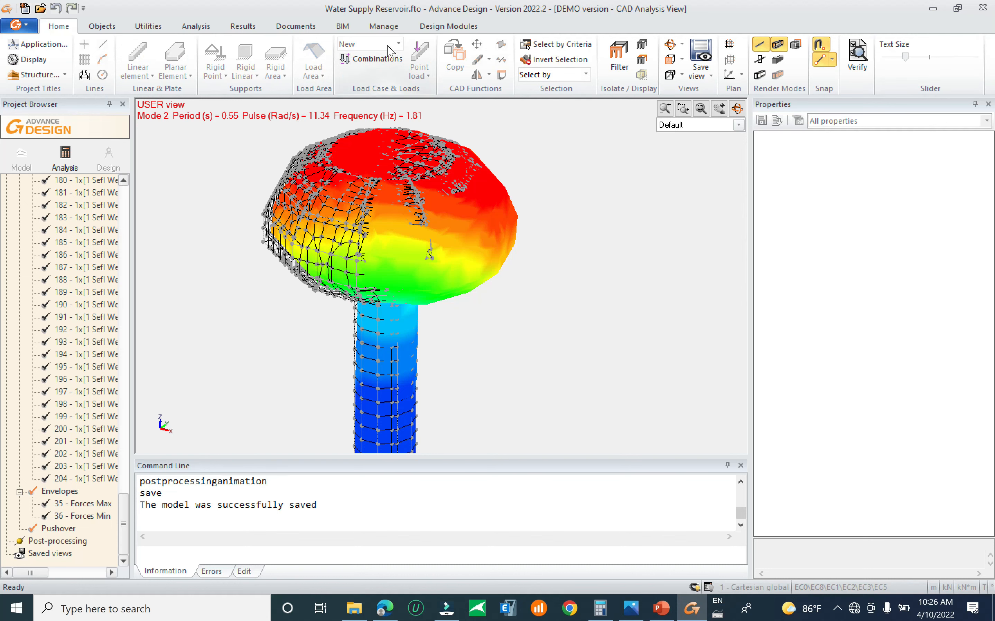
click(243, 26)
click(271, 74)
click(263, 91)
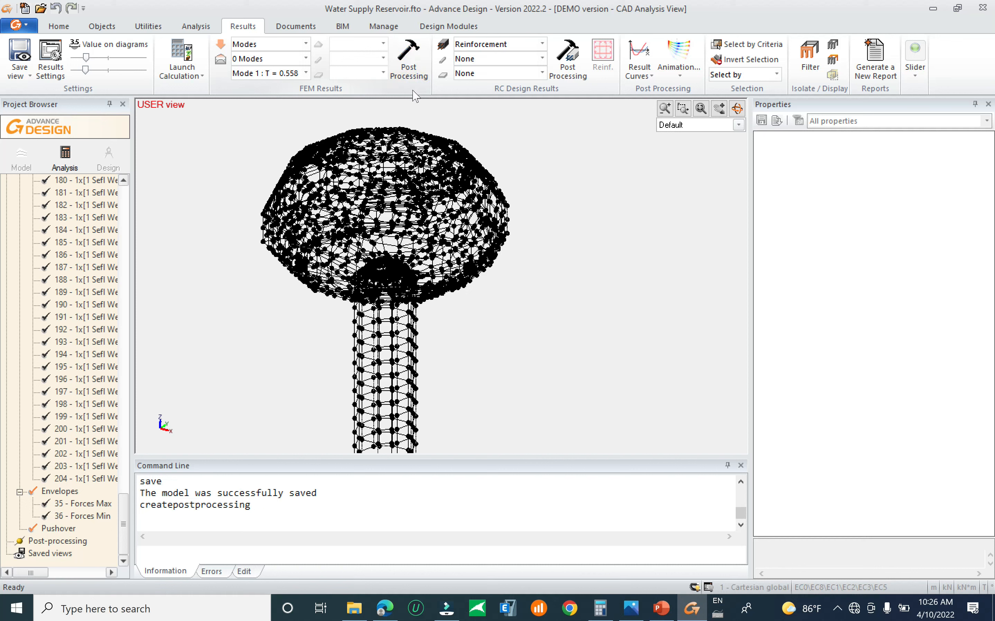
click(414, 78)
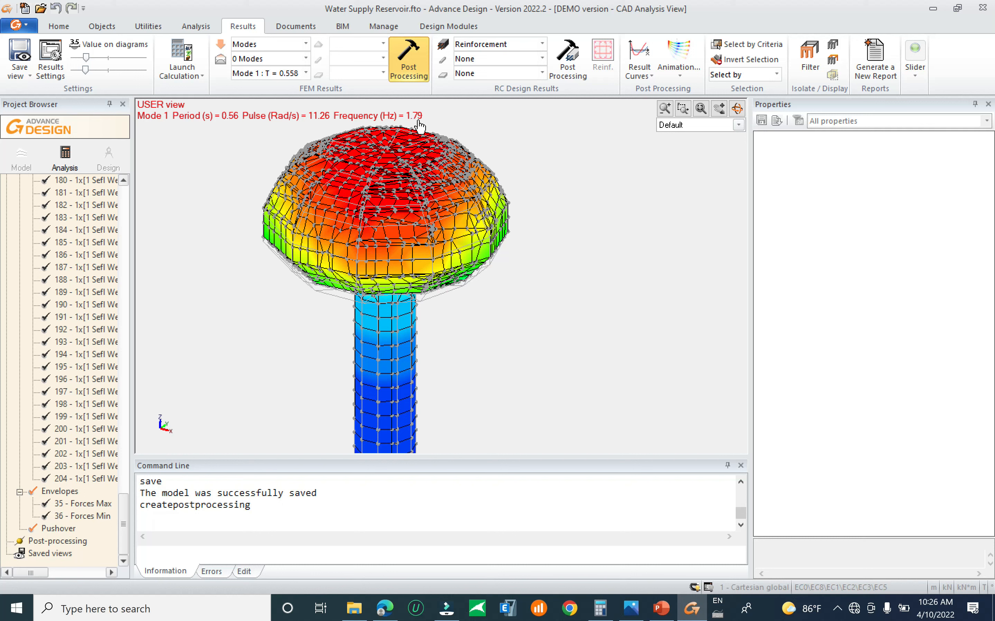
click(306, 74)
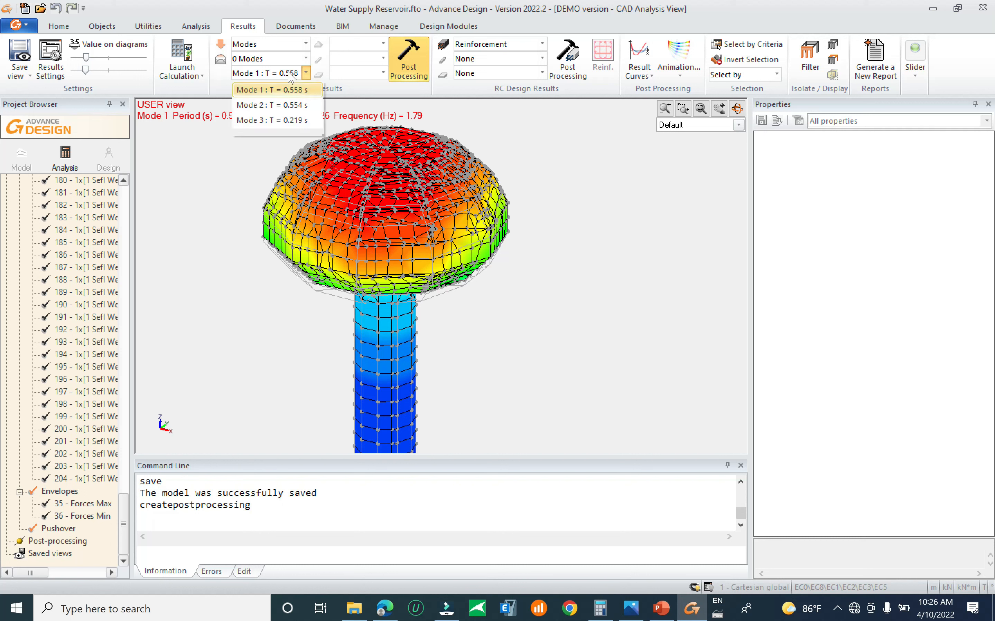
click(481, 108)
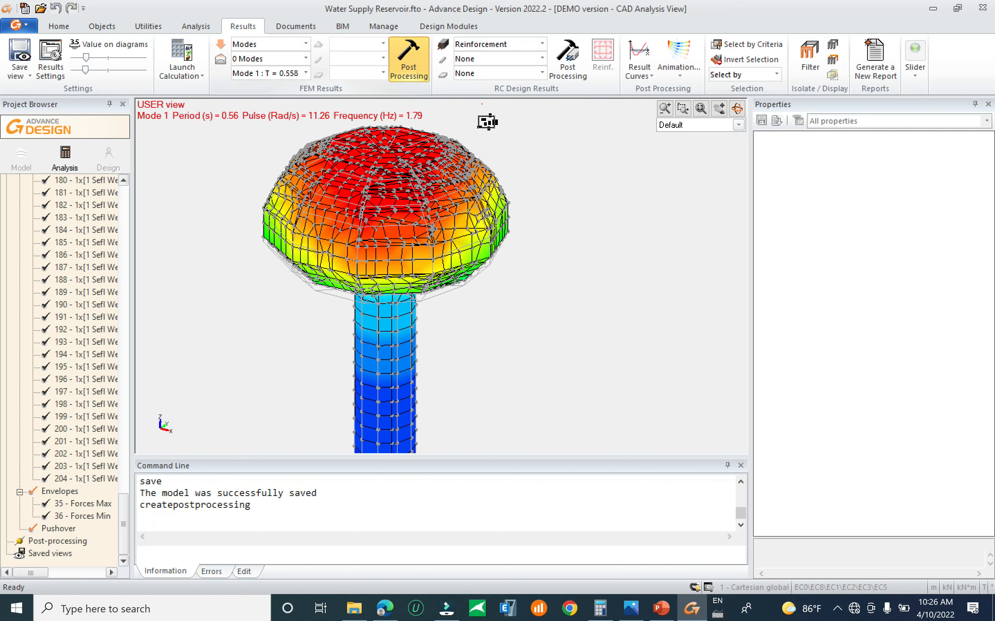
Step: Start a new report and remove all default standard report content, leaving an empty document
click(296, 25)
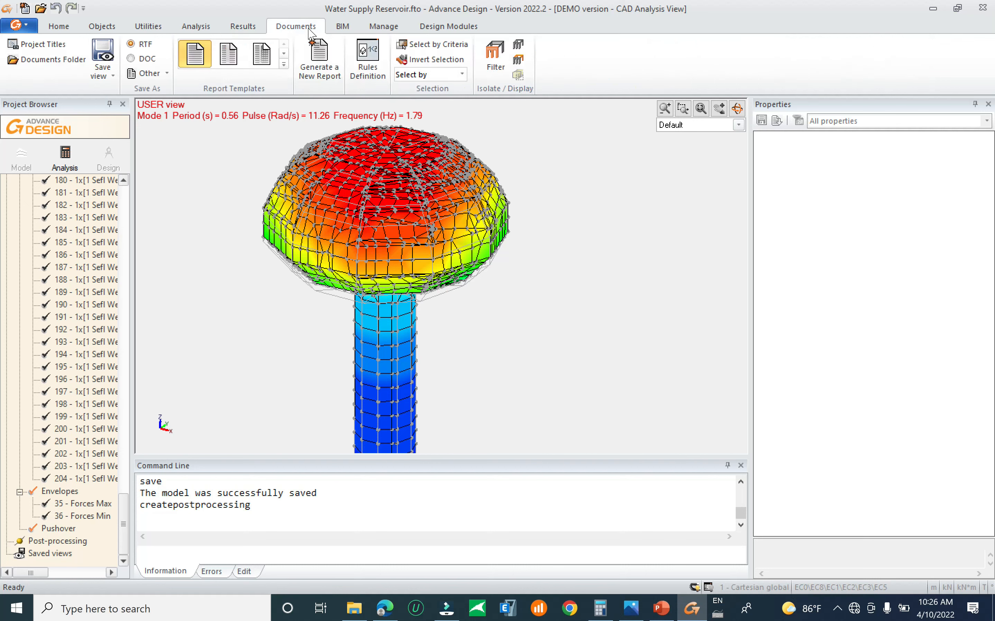
click(319, 62)
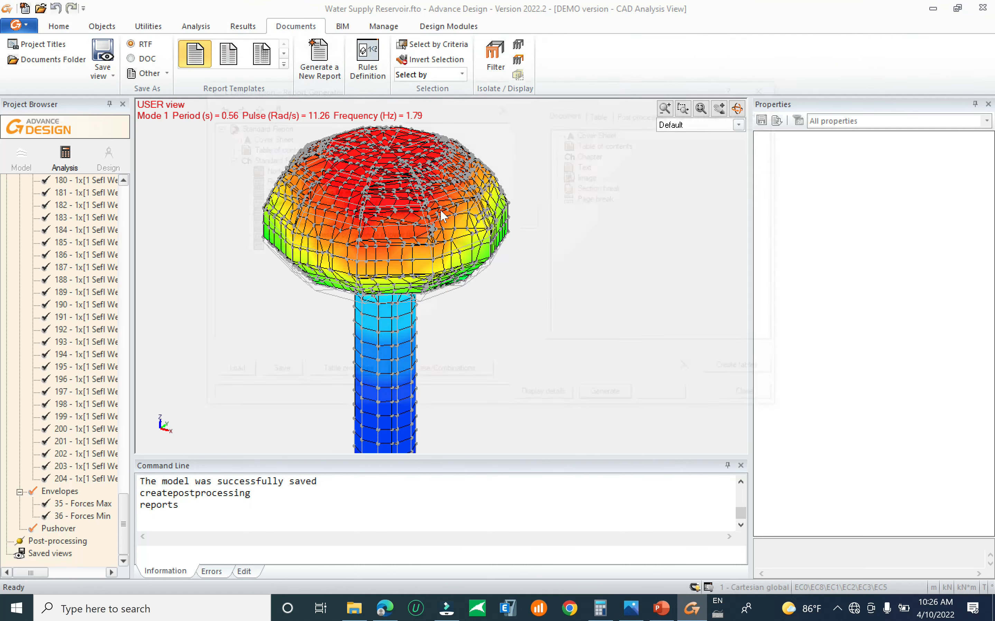
click(511, 109)
click(496, 293)
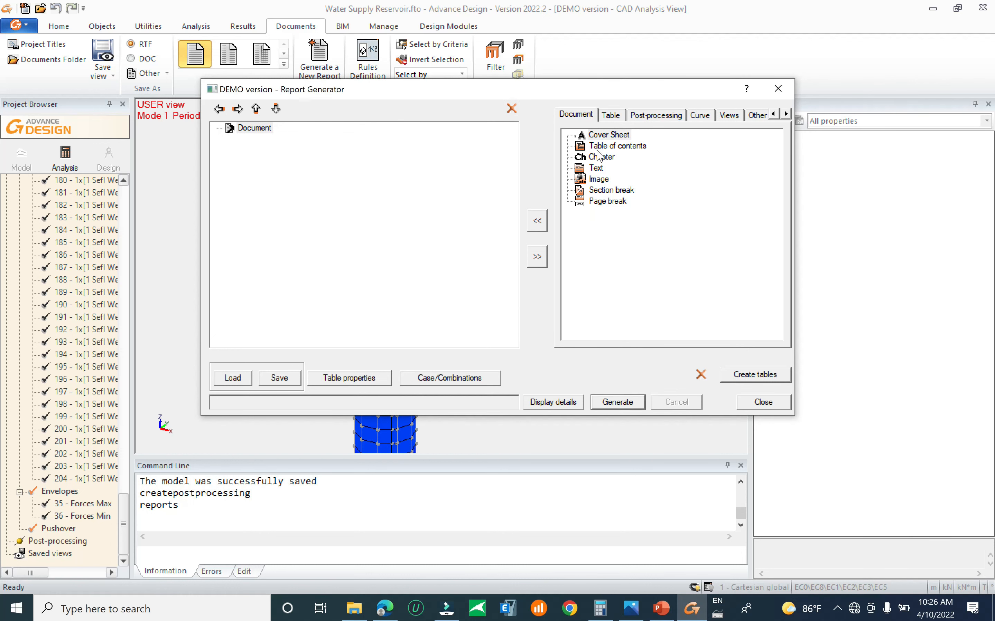
Step: Add the Characteristic values of modes table from the modal analysis results to the empty report document
click(616, 115)
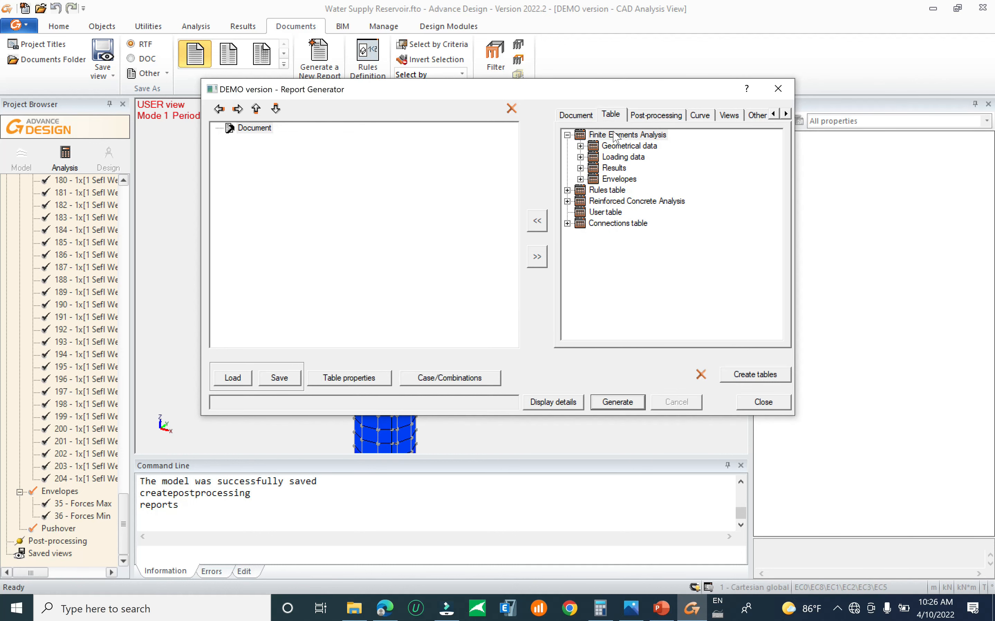
click(580, 168)
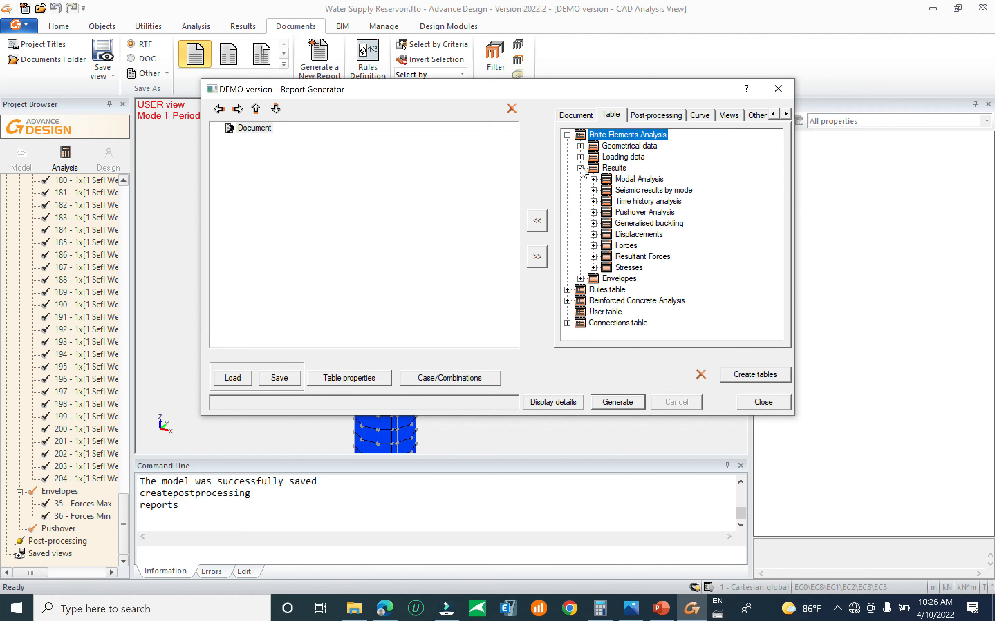
click(593, 179)
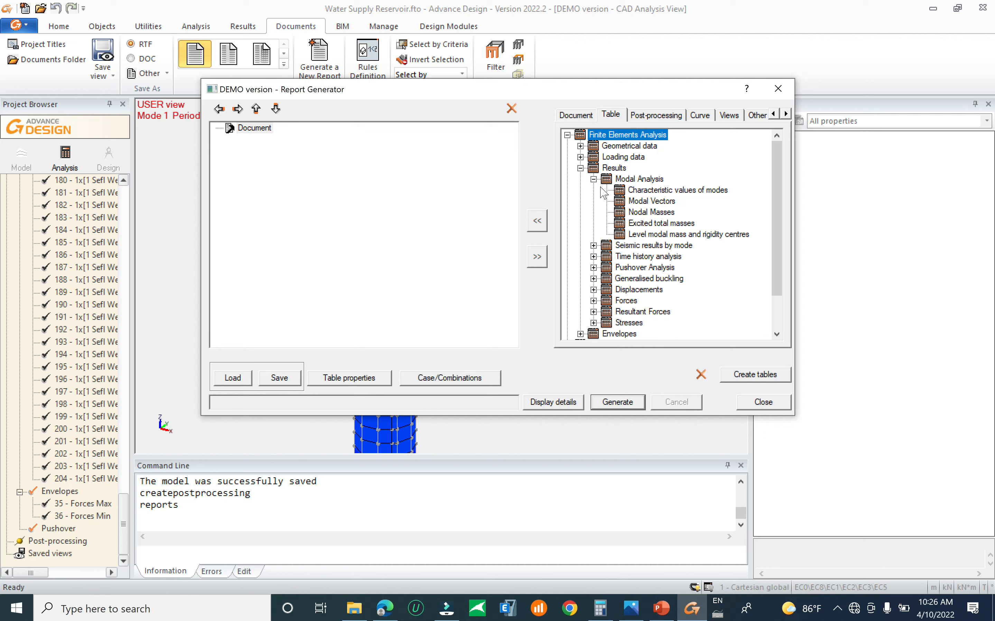
click(654, 190)
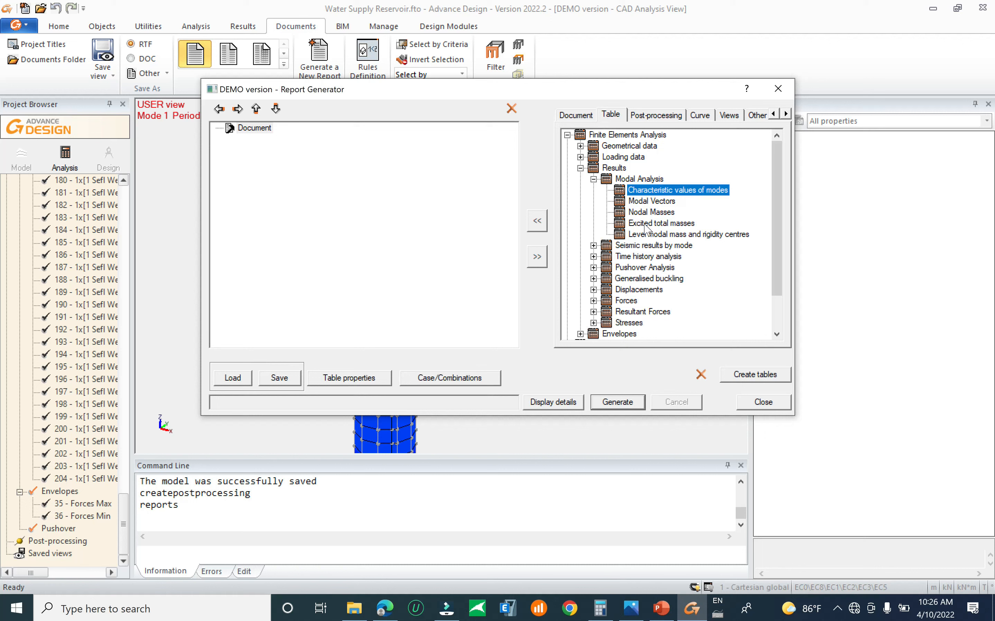
click(539, 223)
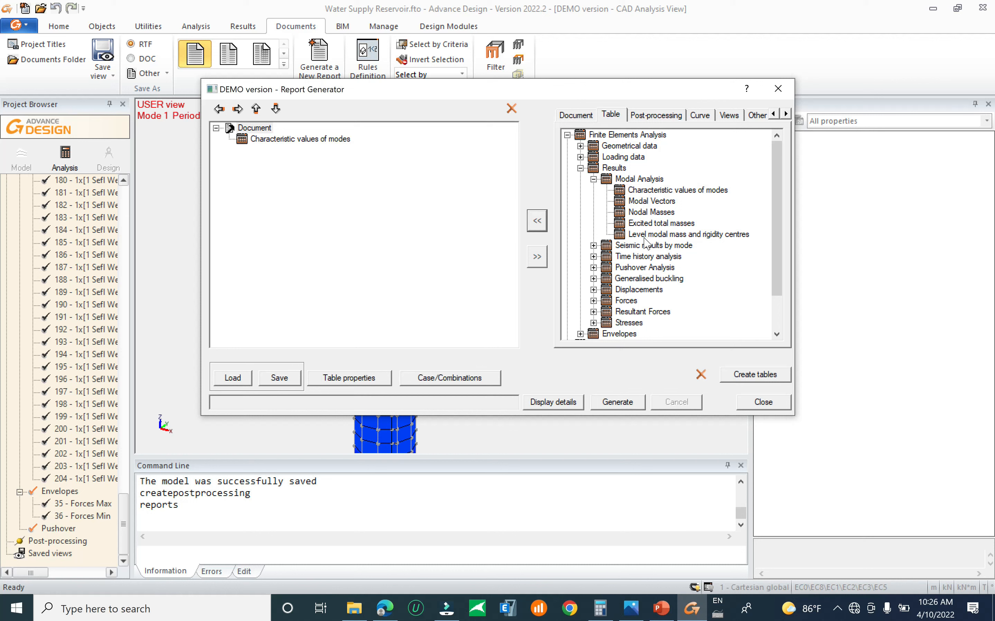
Step: Add the Critical magnification factors table from the generalised buckling results and generate the report
click(593, 279)
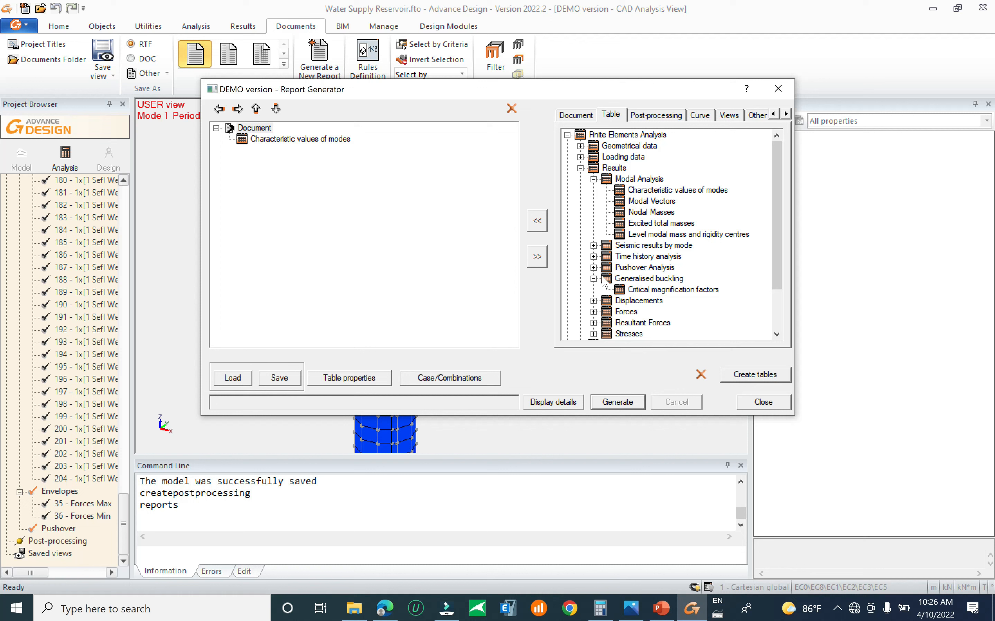
click(637, 290)
click(537, 222)
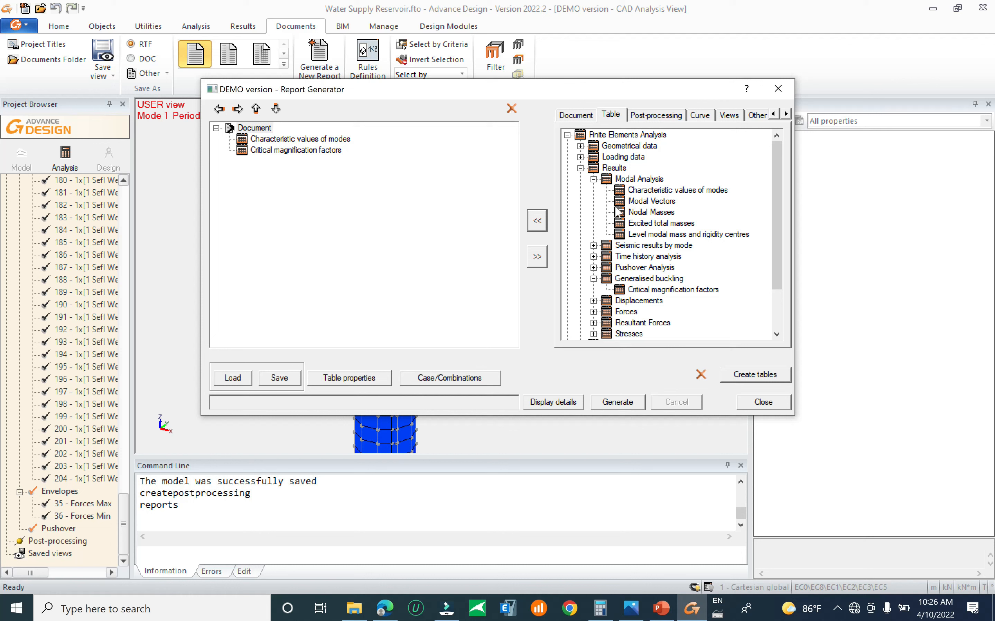
click(288, 139)
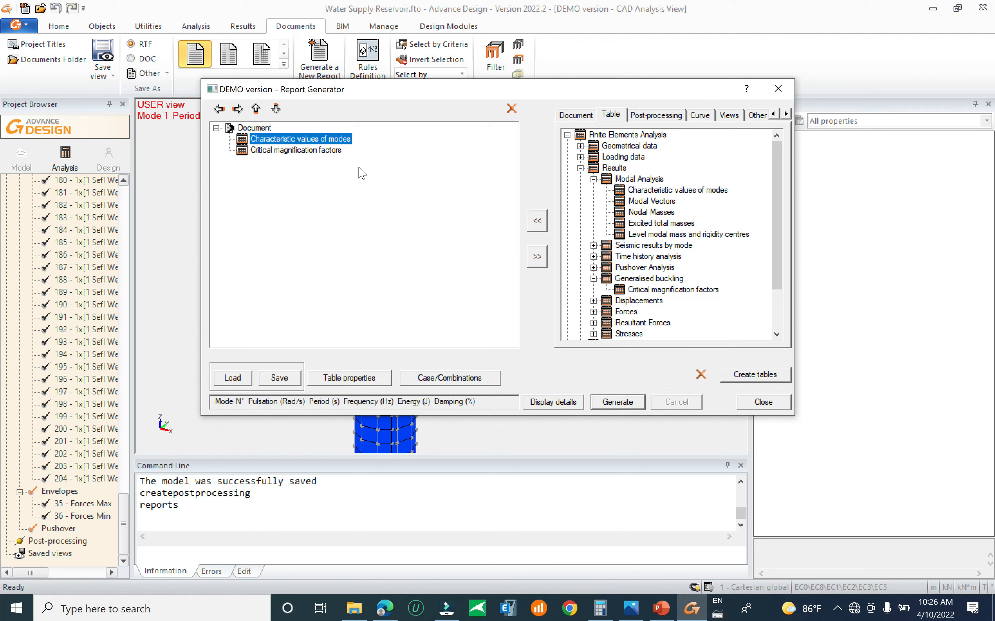
click(617, 402)
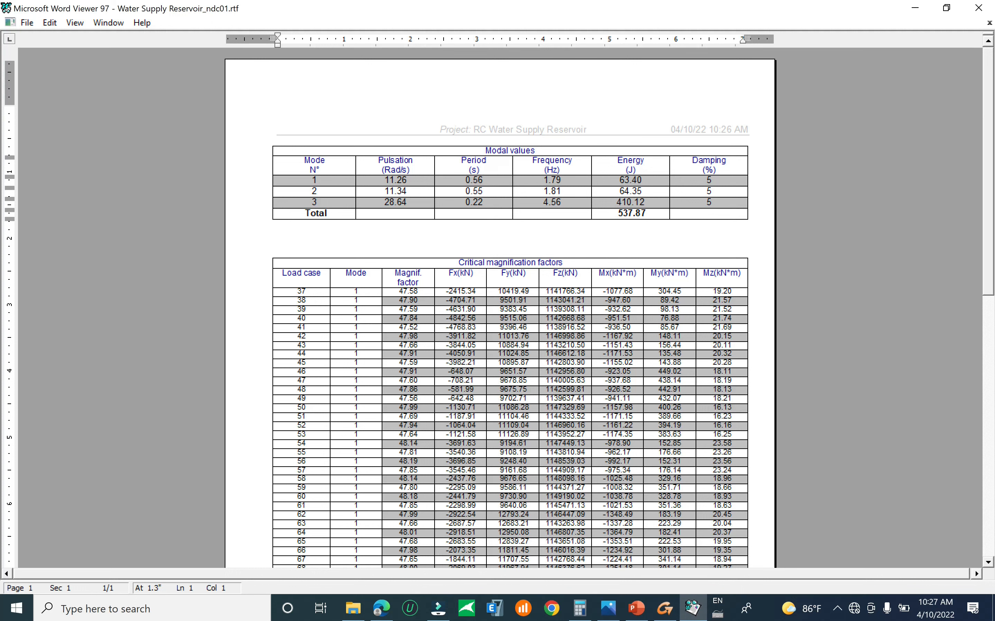
Step: Read through the modal values table and the critical magnification factors table in the generated report
drag(491, 150, 552, 165)
scroll(552, 165, down, 5)
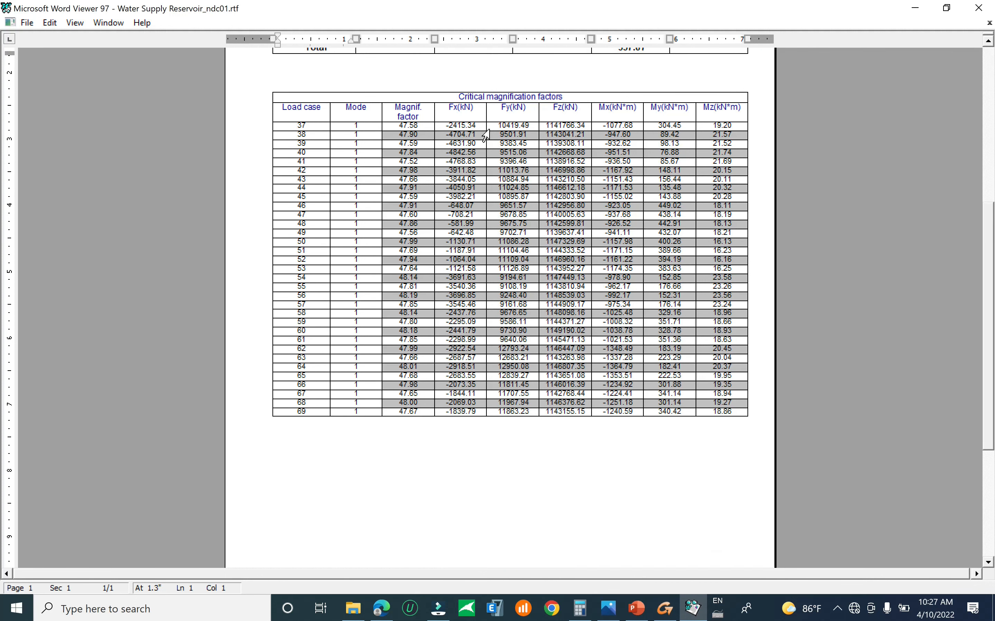
drag(463, 97, 562, 96)
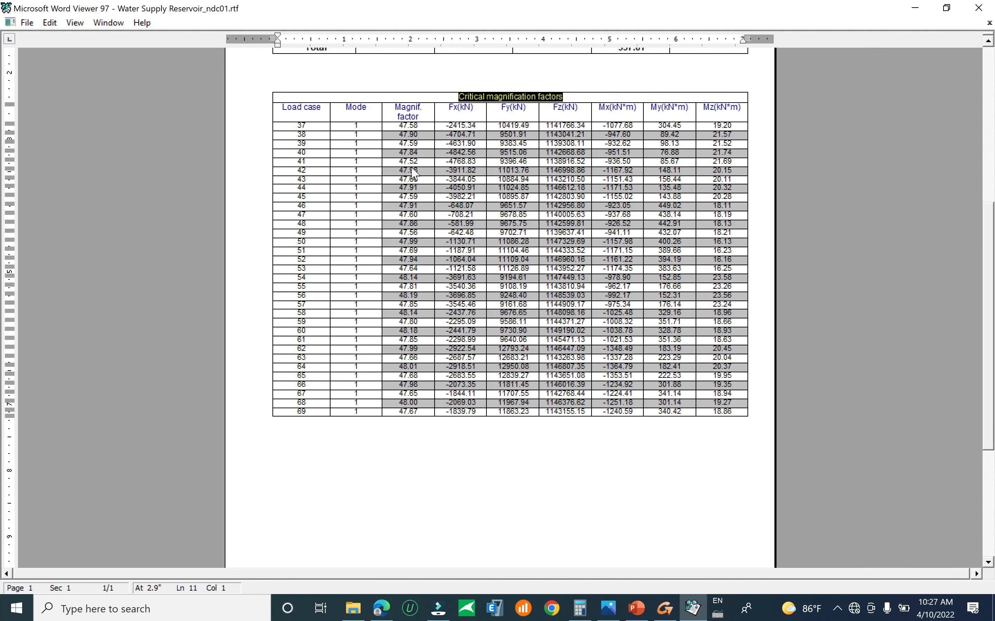
scroll(452, 228, down, 3)
scroll(387, 203, up, 4)
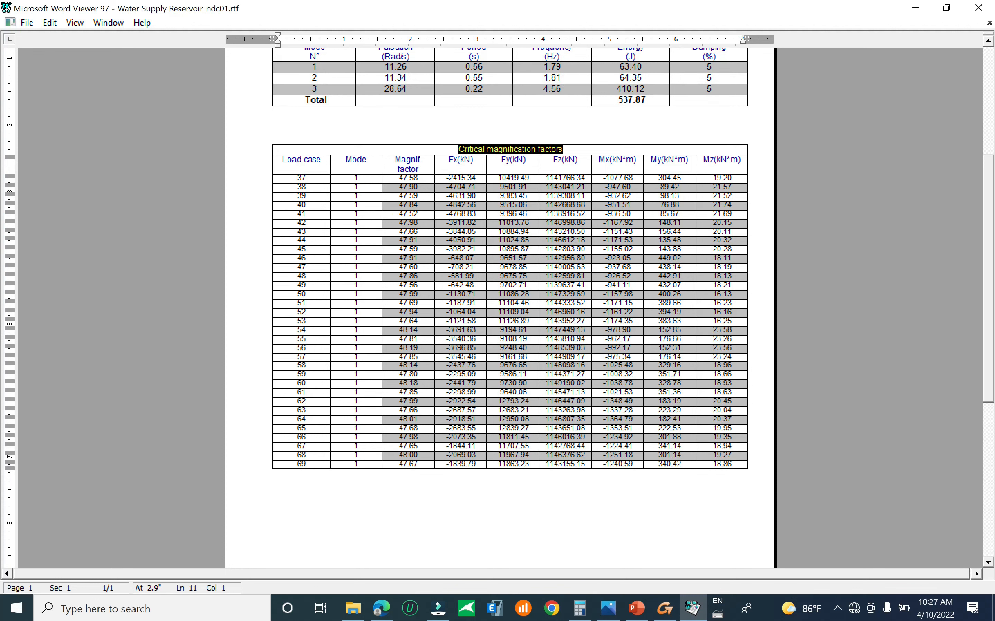
Step: Examine the load case, mode and magnification factor columns of the critical magnification factors table, and close the report and its generator
click(308, 178)
drag(308, 178, 303, 465)
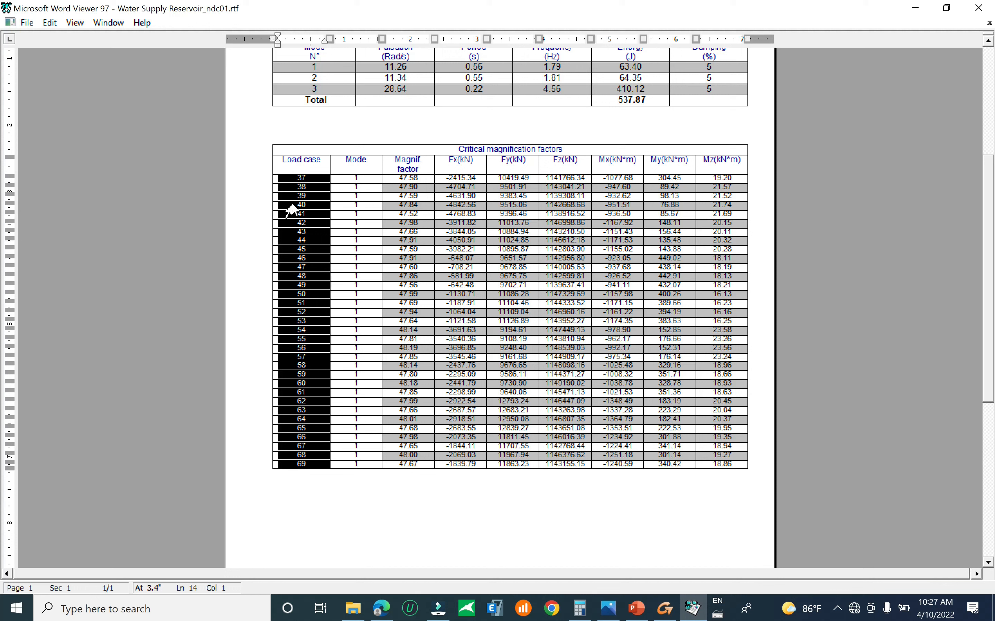
click(306, 180)
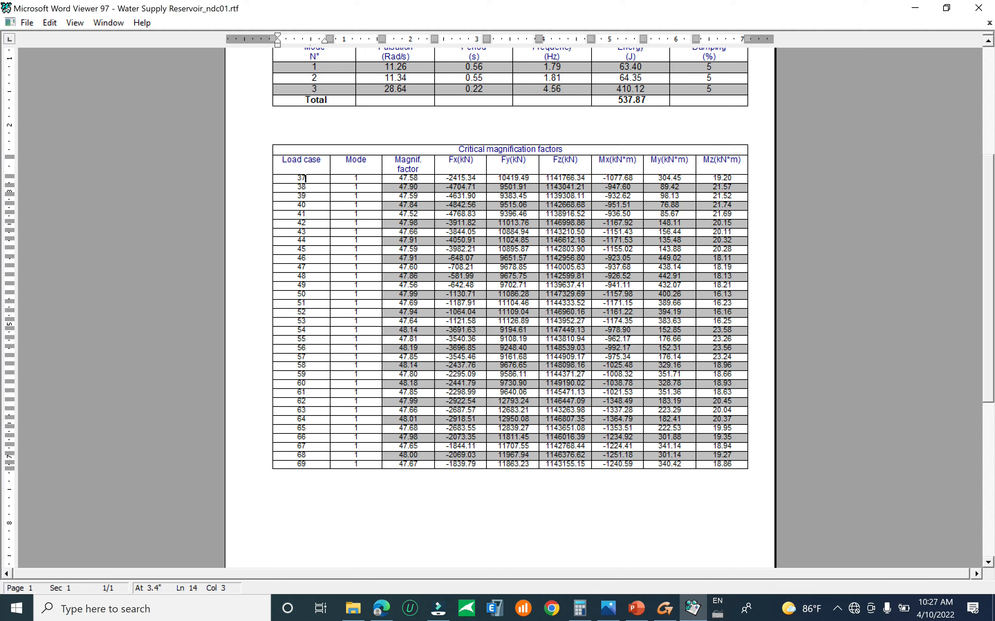
drag(360, 179, 356, 465)
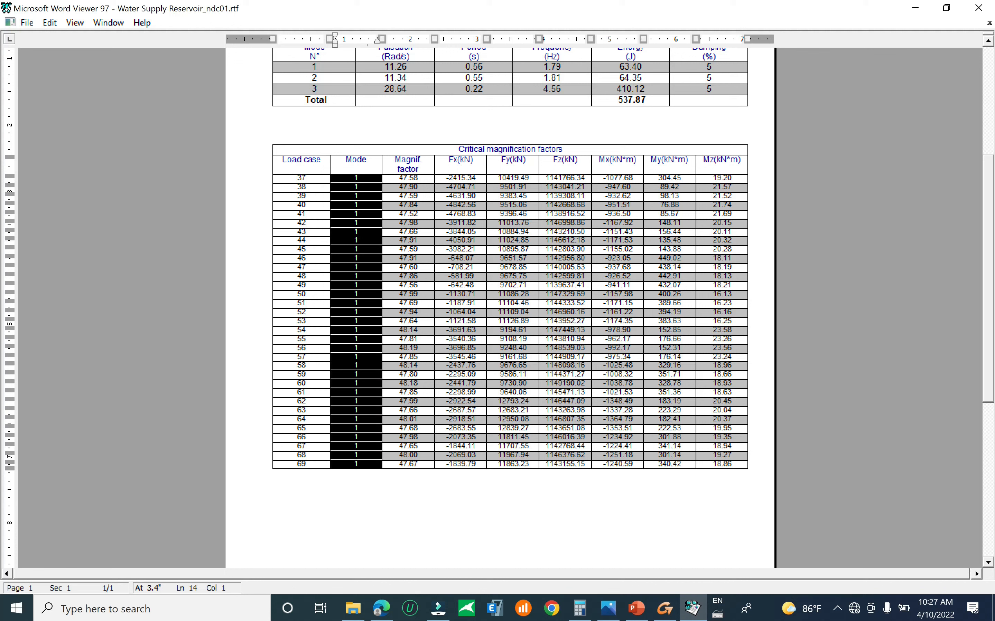
drag(408, 178, 408, 204)
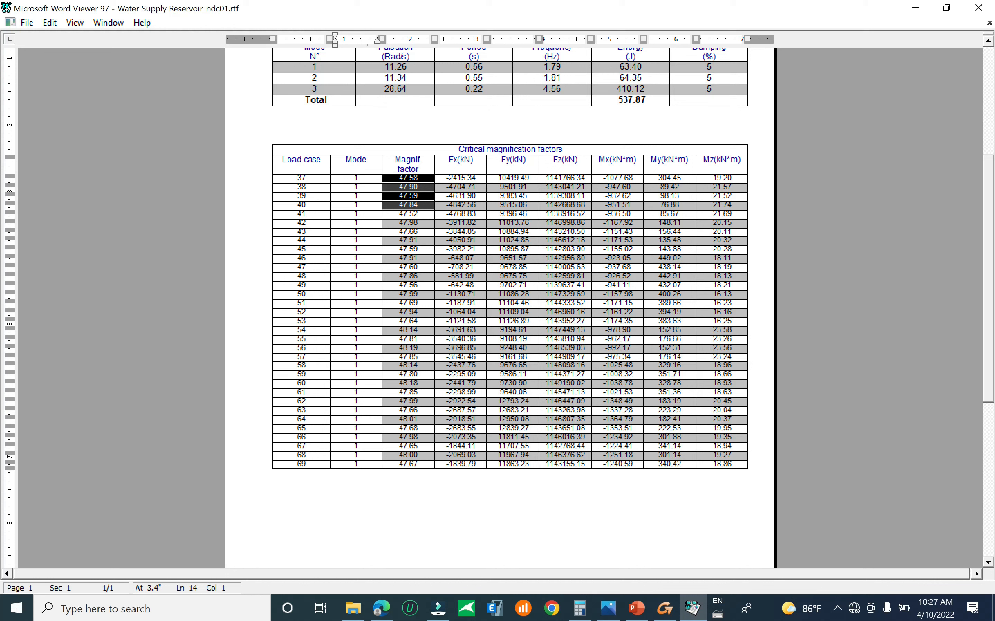
drag(408, 205, 408, 465)
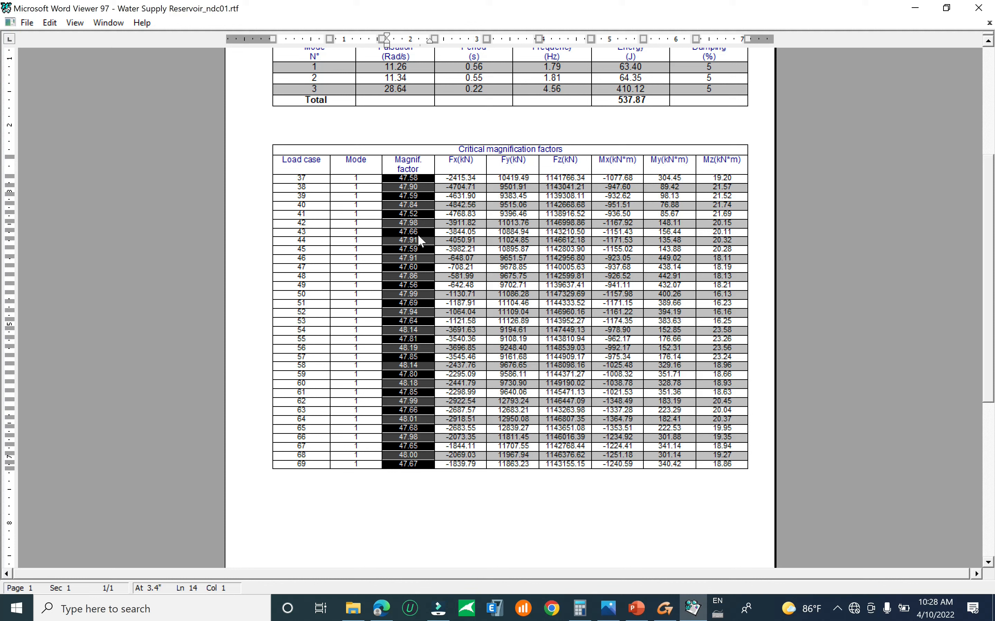
click(412, 178)
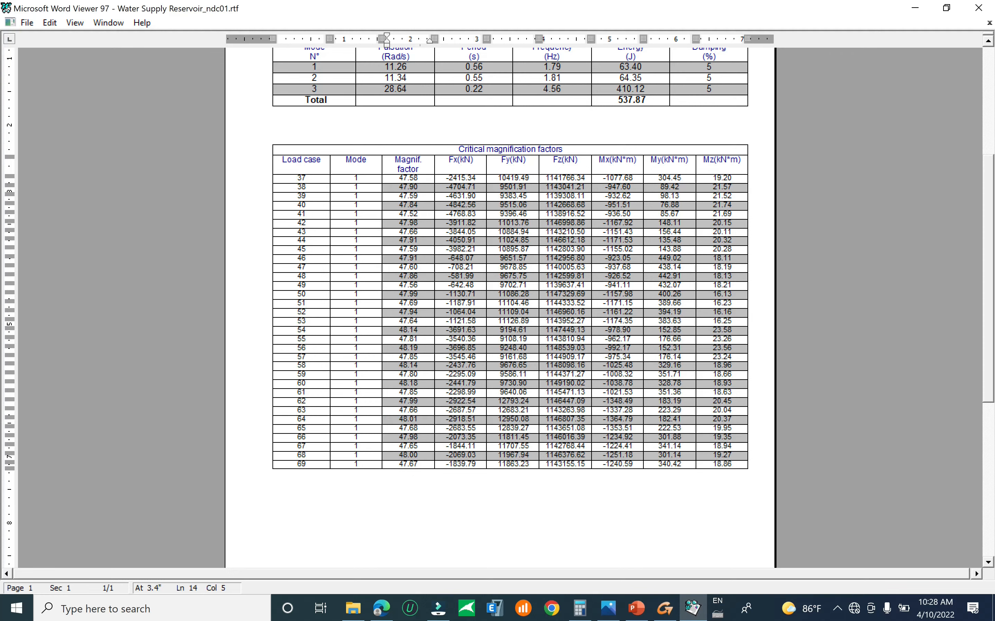
drag(413, 187, 420, 476)
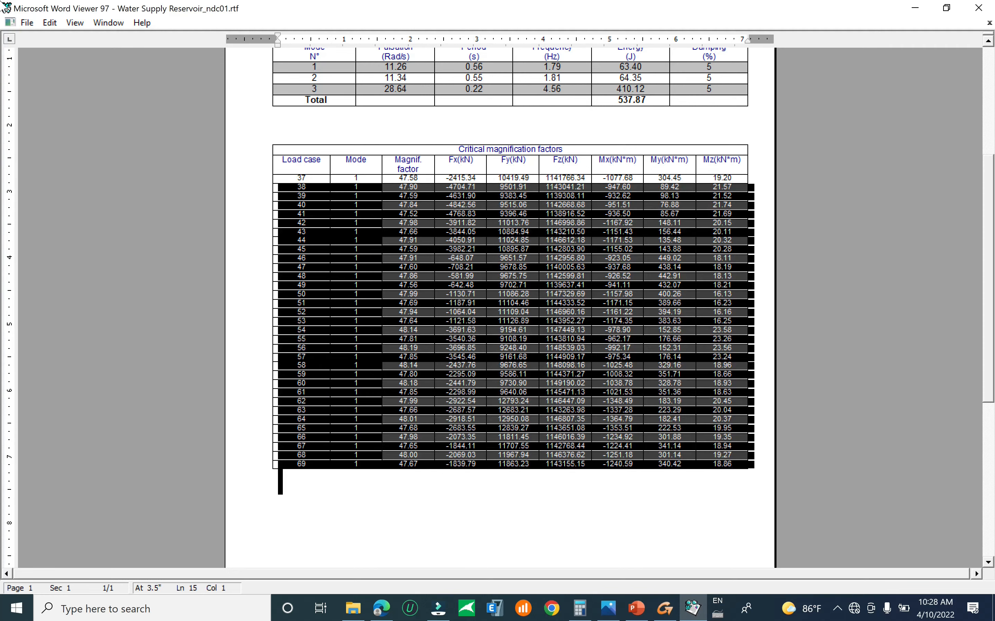
scroll(527, 285, up, 3)
click(979, 8)
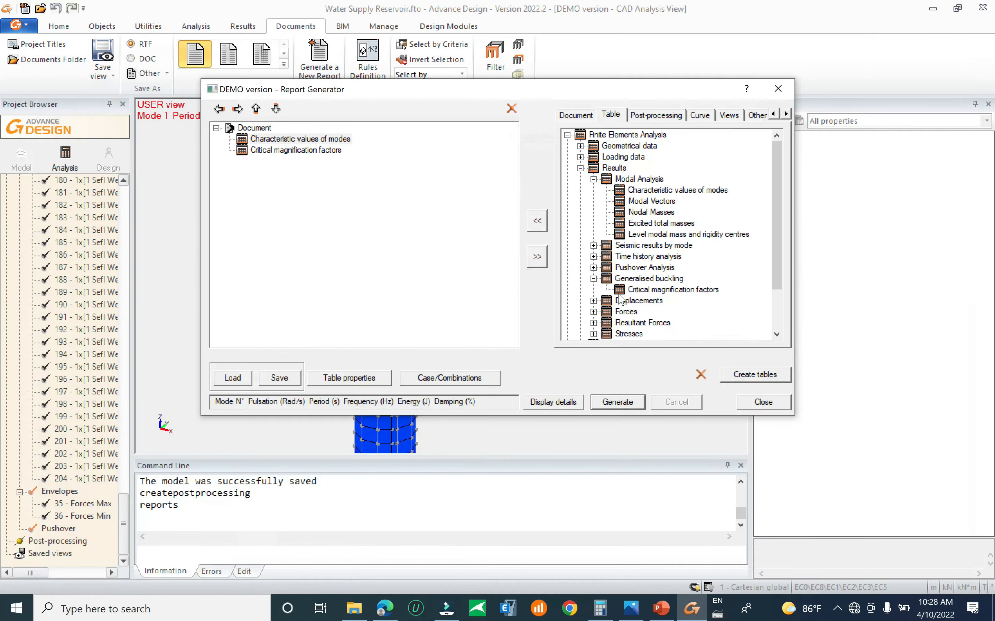
click(778, 88)
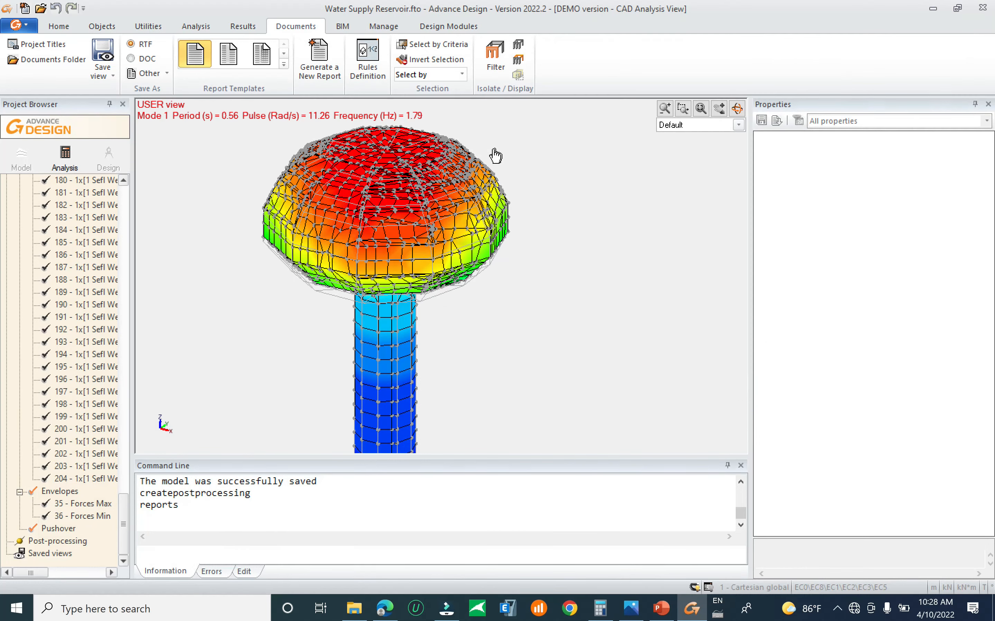
Step: Display the Axb reinforcement results on the planar elements and inspect the junction between shaft and tank up close
click(58, 26)
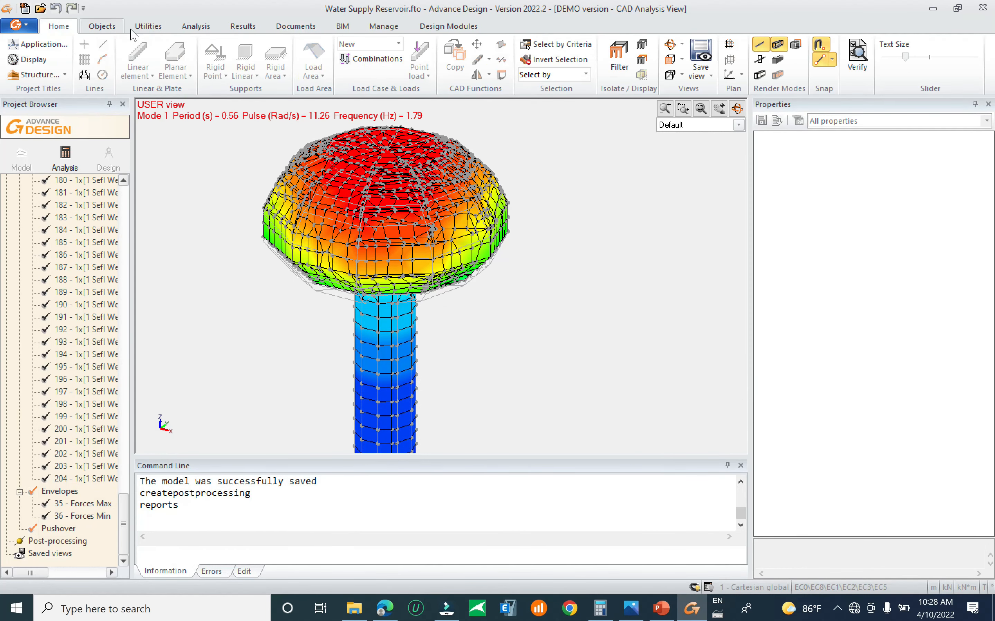
click(196, 26)
click(243, 26)
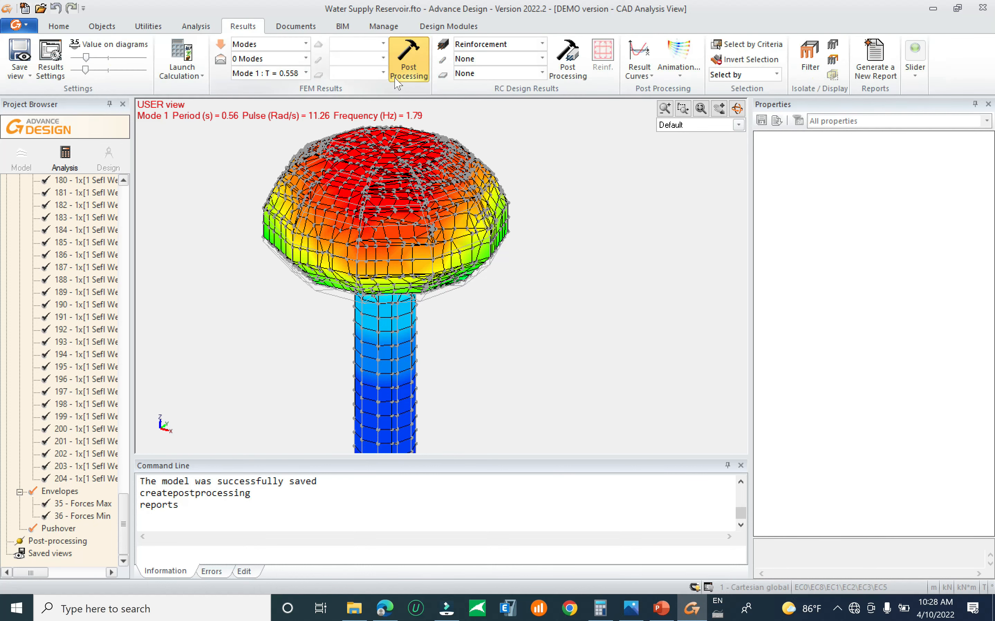
click(494, 47)
click(510, 61)
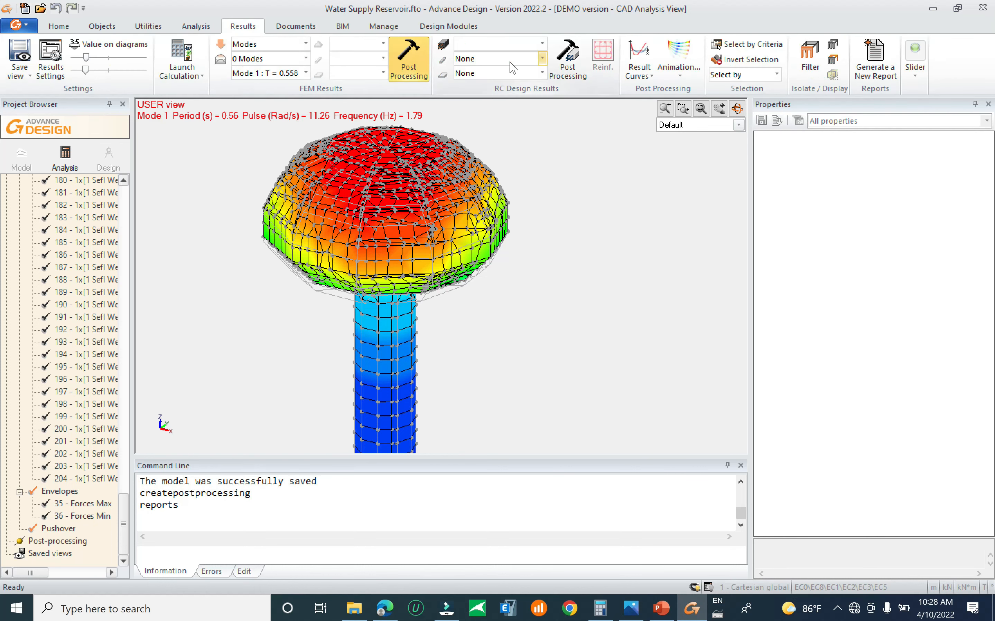
click(513, 74)
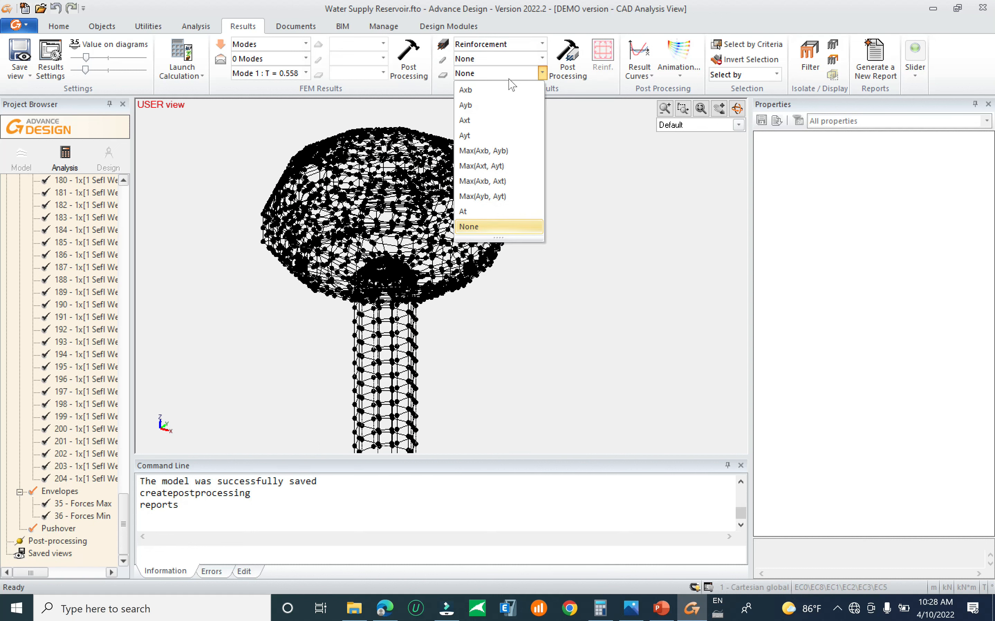
click(498, 96)
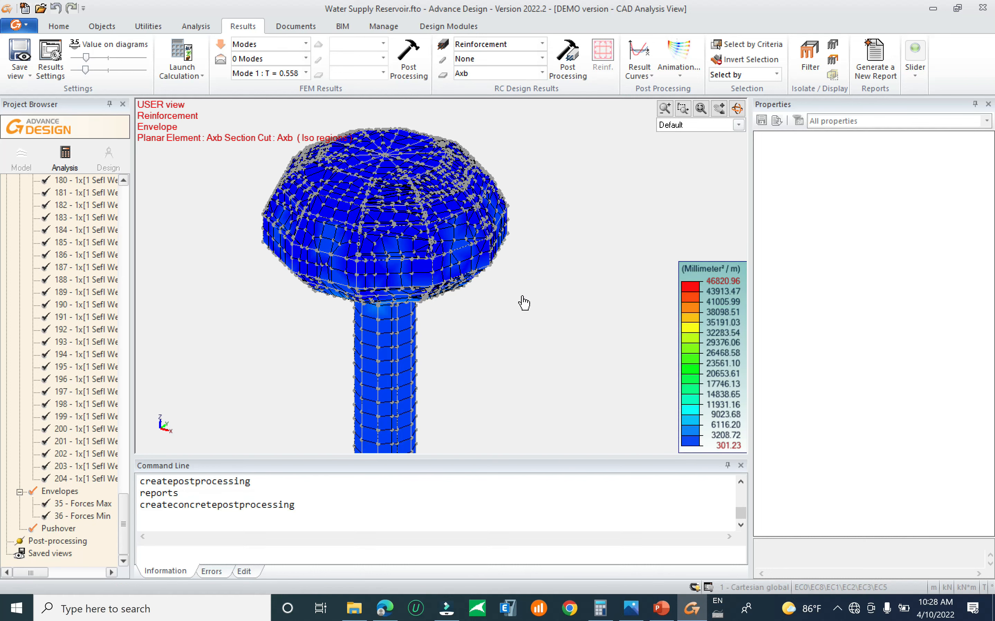
shift+middle_drag(524, 301, 515, 268)
middle_drag(441, 321, 456, 191)
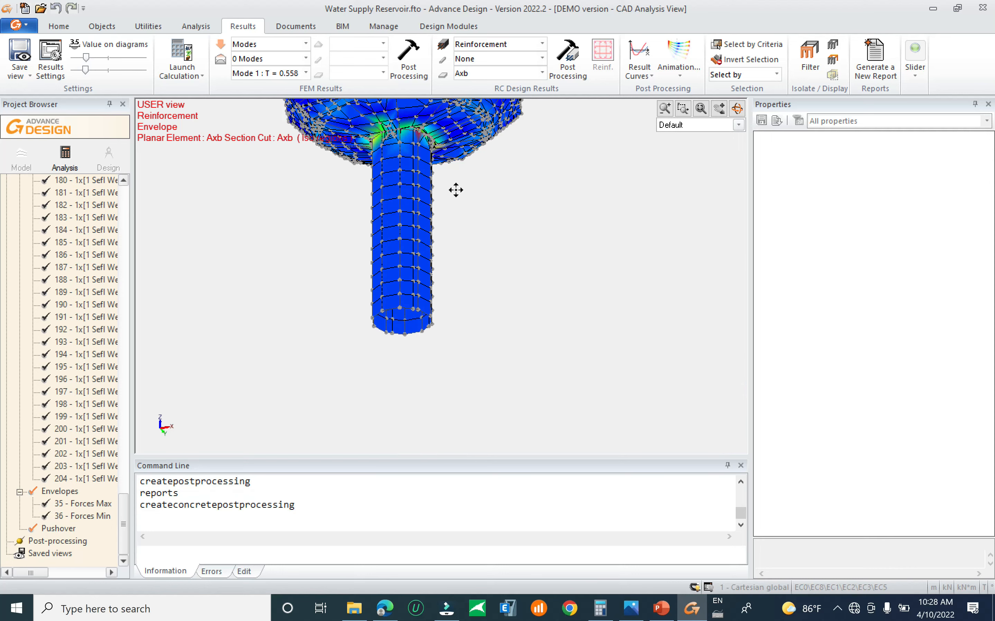
middle_drag(484, 270, 464, 378)
scroll(388, 265, up, 6)
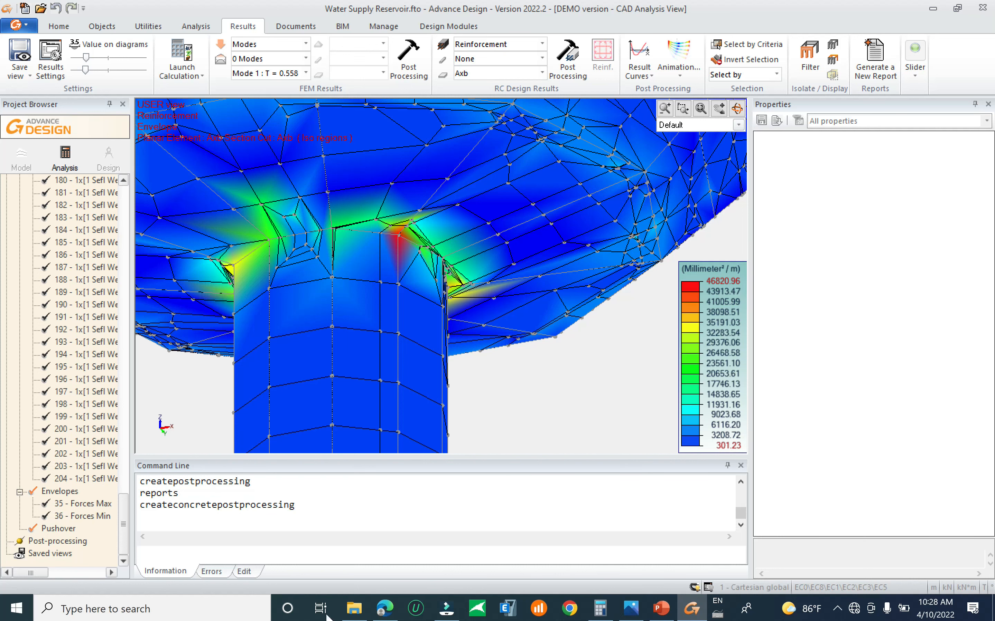
click(124, 609)
text(c)
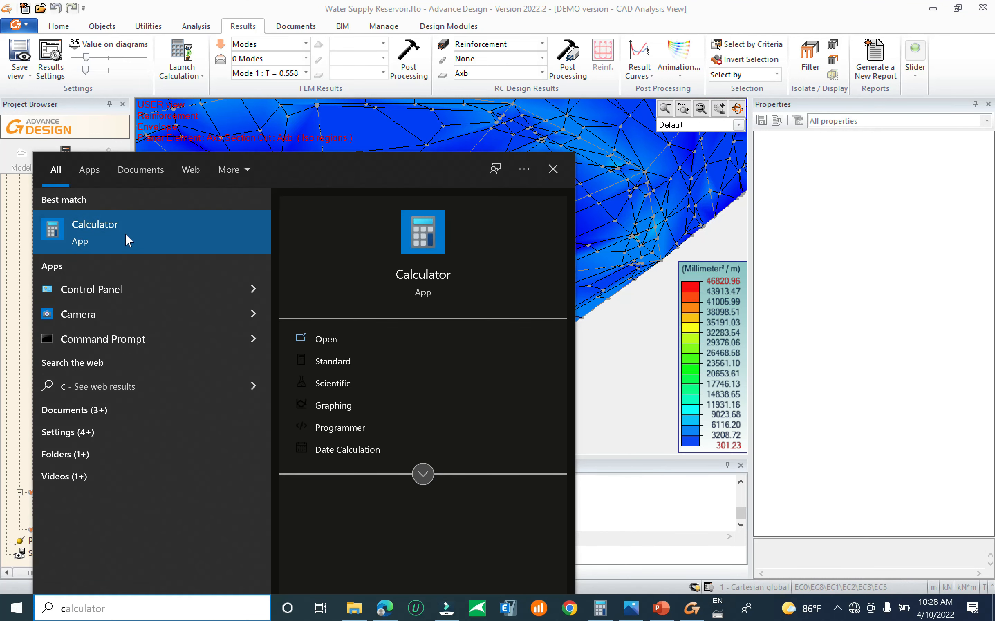
double_click(120, 608)
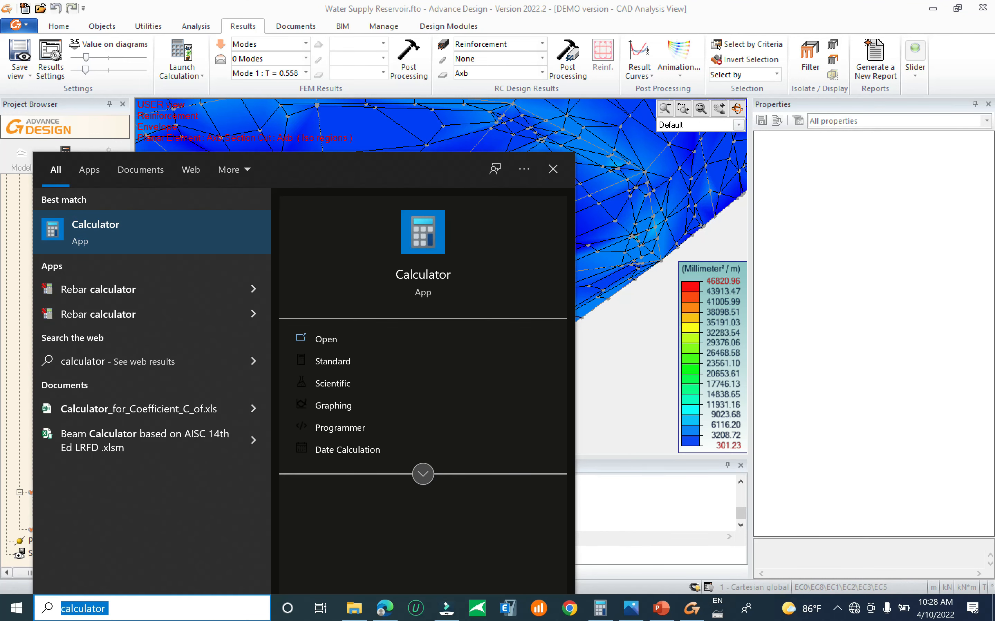
text(ex)
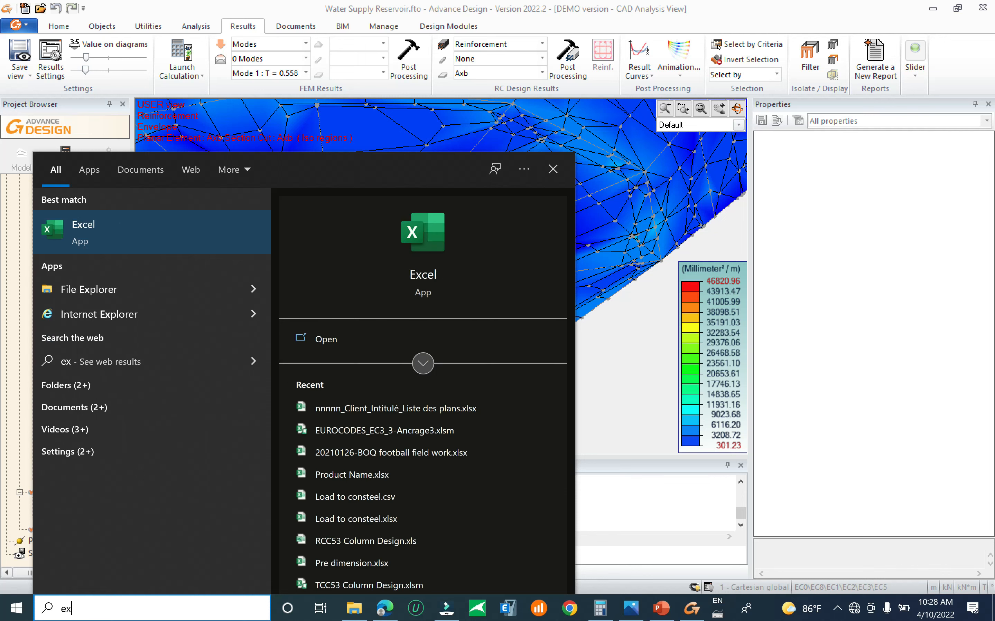
key(Escape)
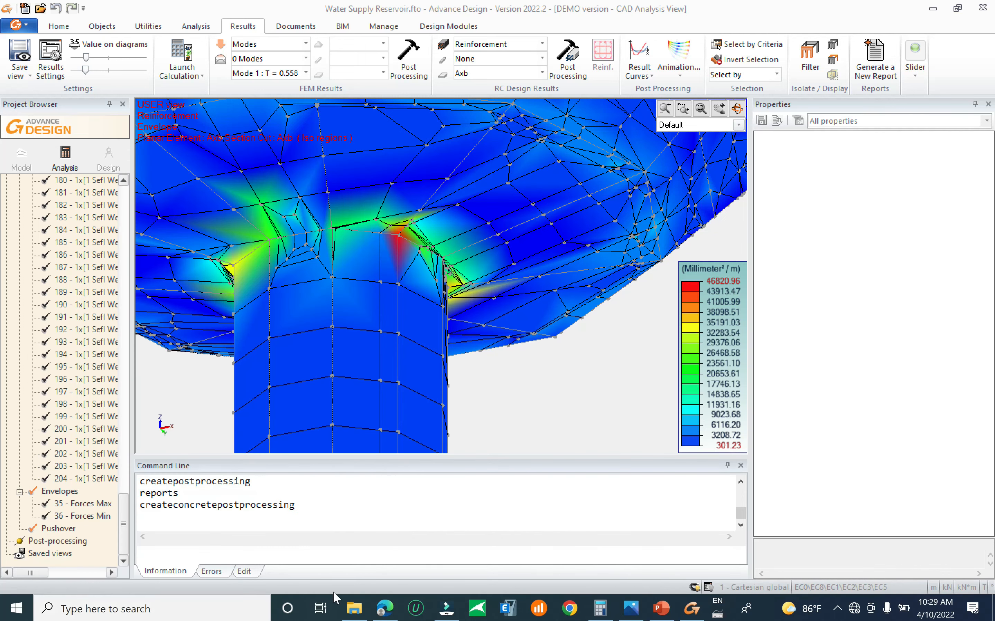
Step: Open the Minimum reinforcement.xlsx workbook from Local Disk (D:) in Excel
click(353, 607)
click(178, 45)
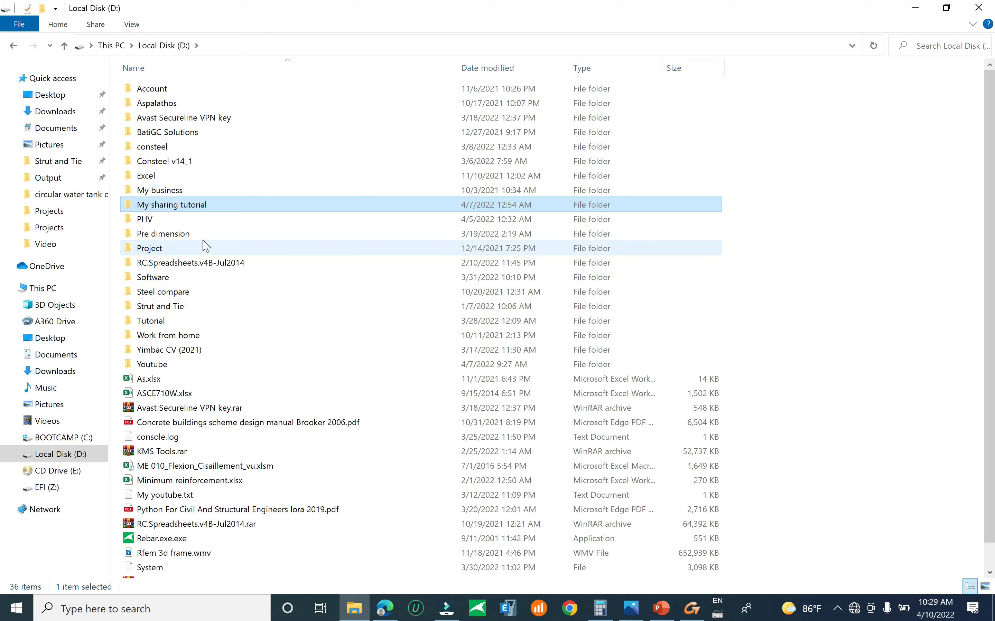
double_click(209, 265)
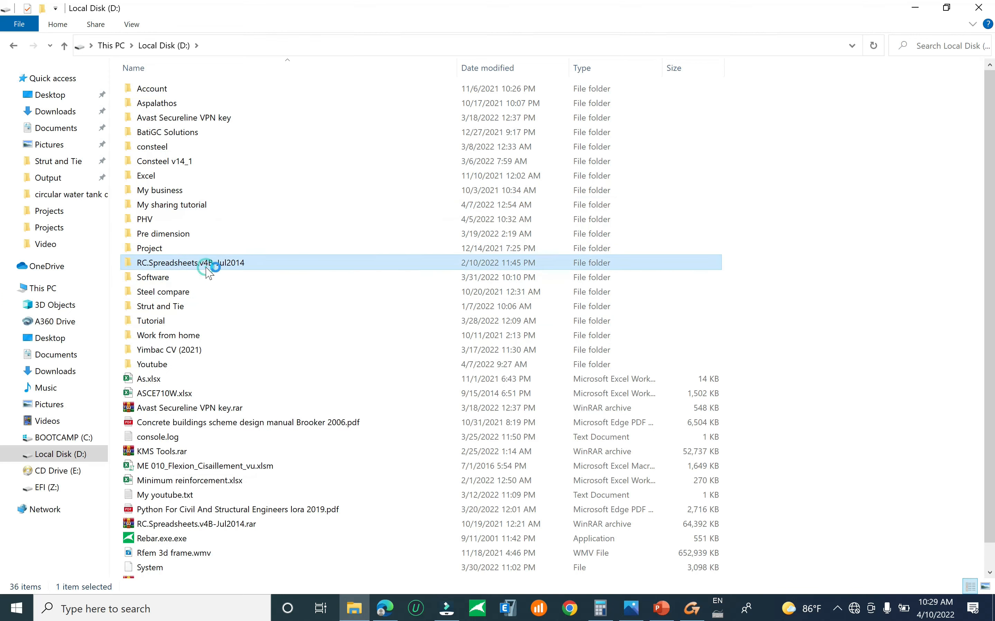
key(alt+Left)
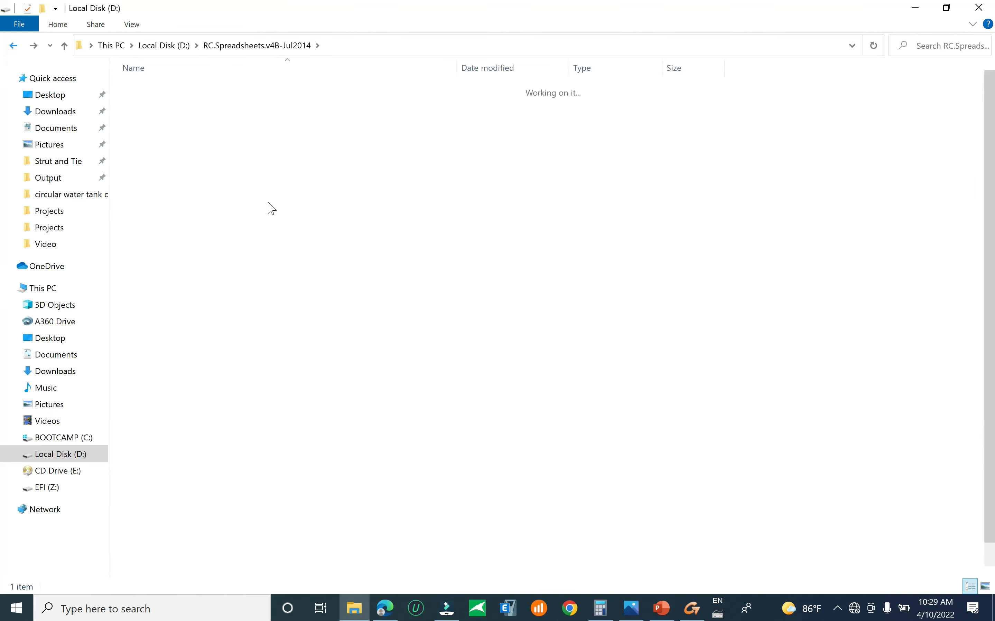
scroll(263, 267, down, 1)
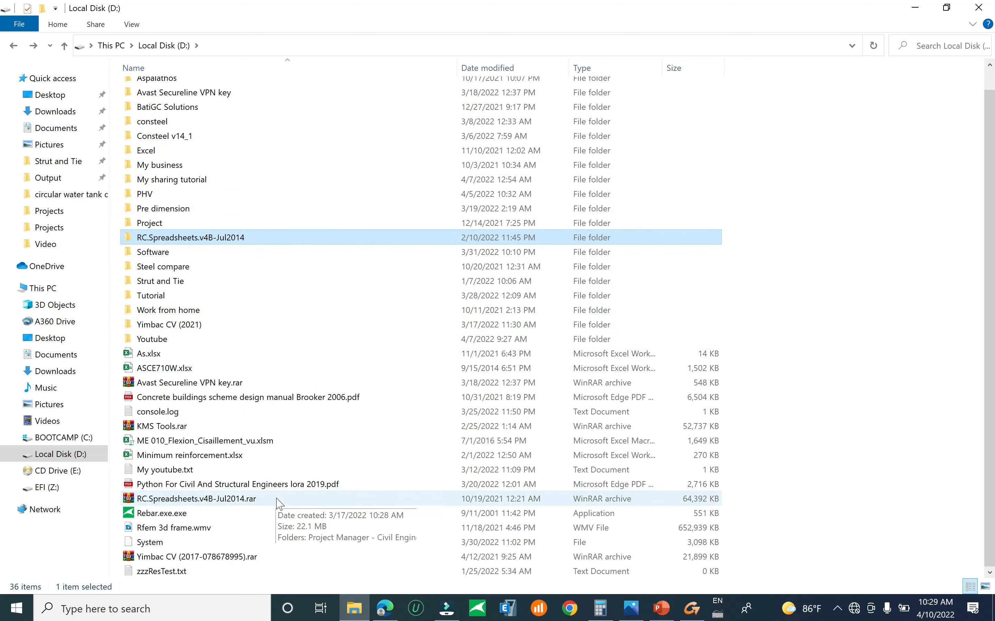
double_click(265, 456)
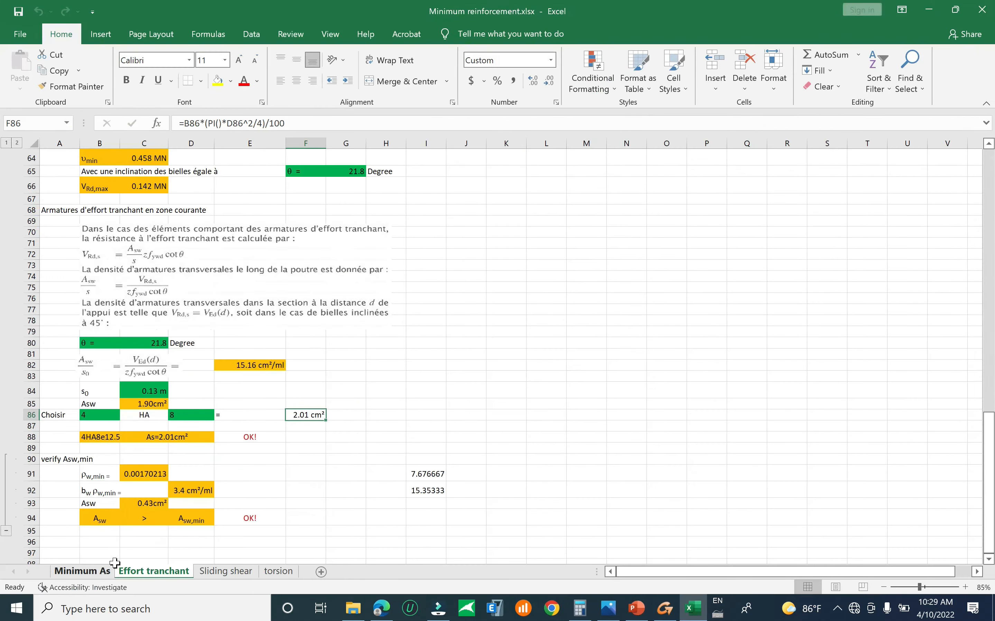
Step: Review the Minimum As sheet and the shear reinforcement calculation on the Effort tranchant sheet, comparing them with the reinforcement map in Advance Design
click(84, 571)
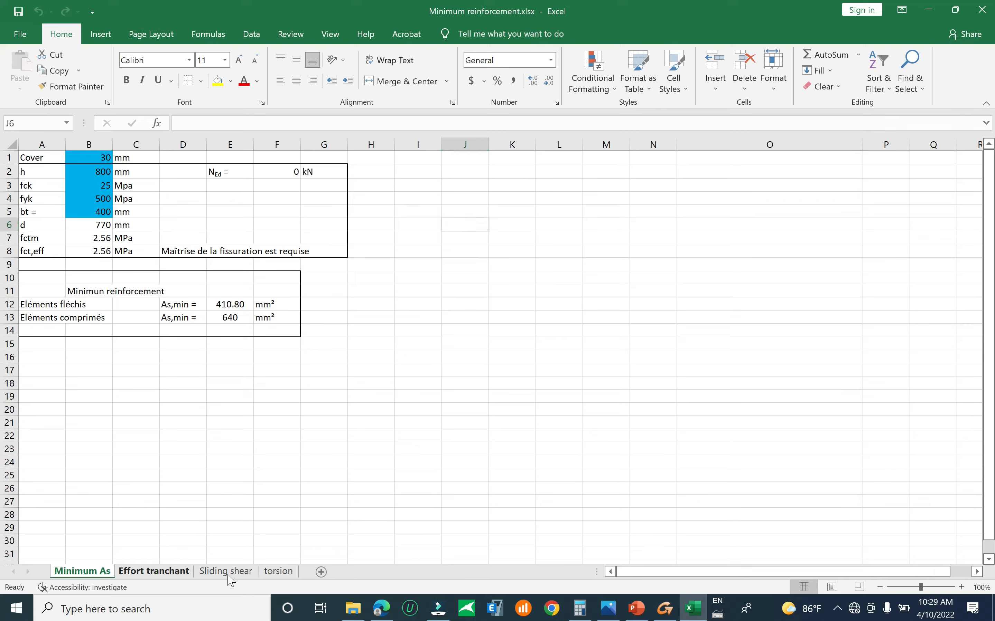
click(153, 572)
scroll(288, 469, up, 5)
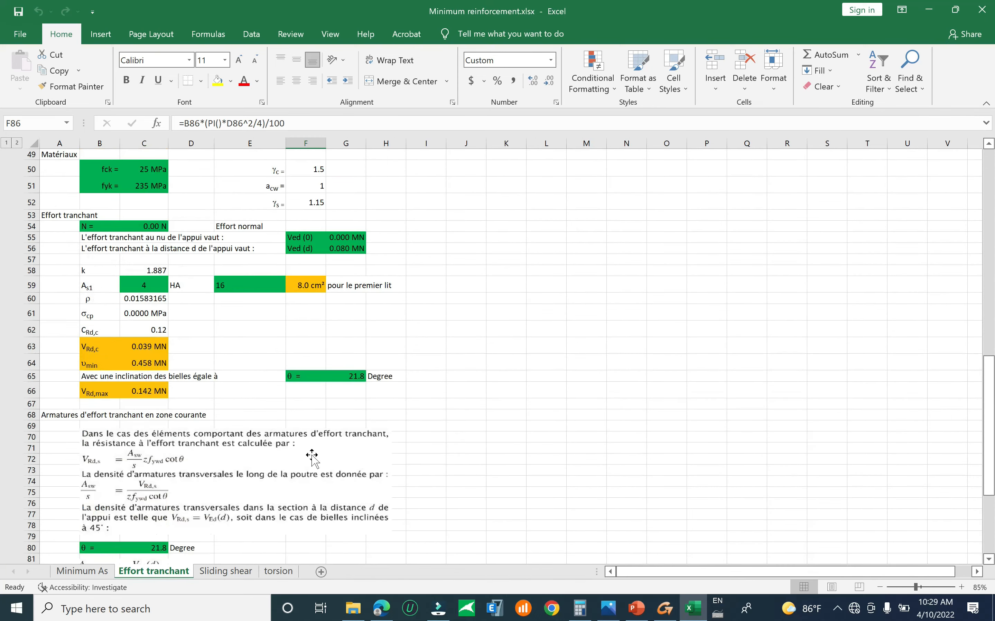
scroll(336, 444, up, 16)
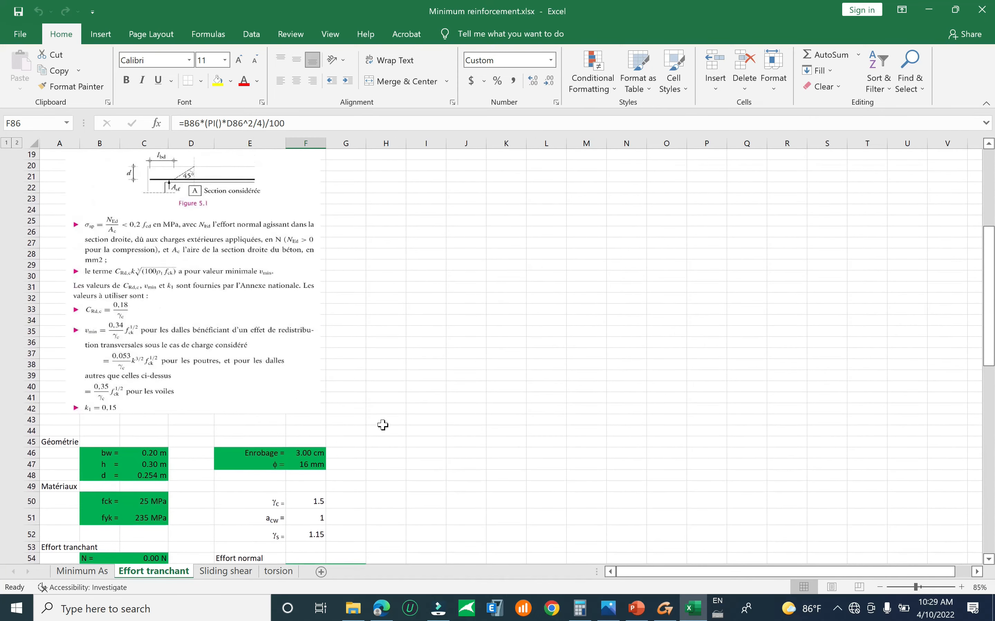
scroll(413, 423, down, 13)
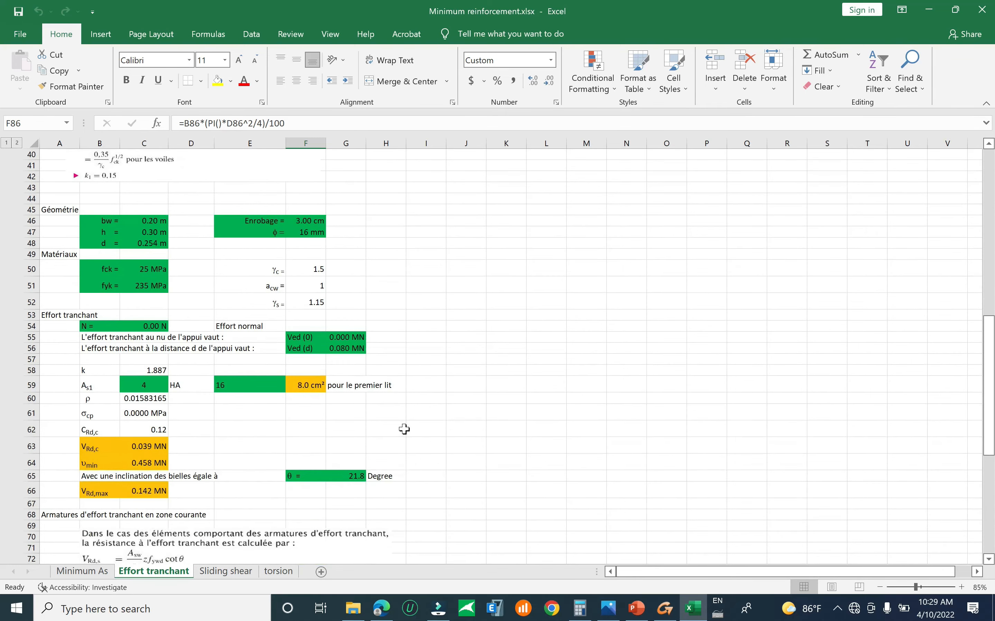
scroll(403, 432, down, 8)
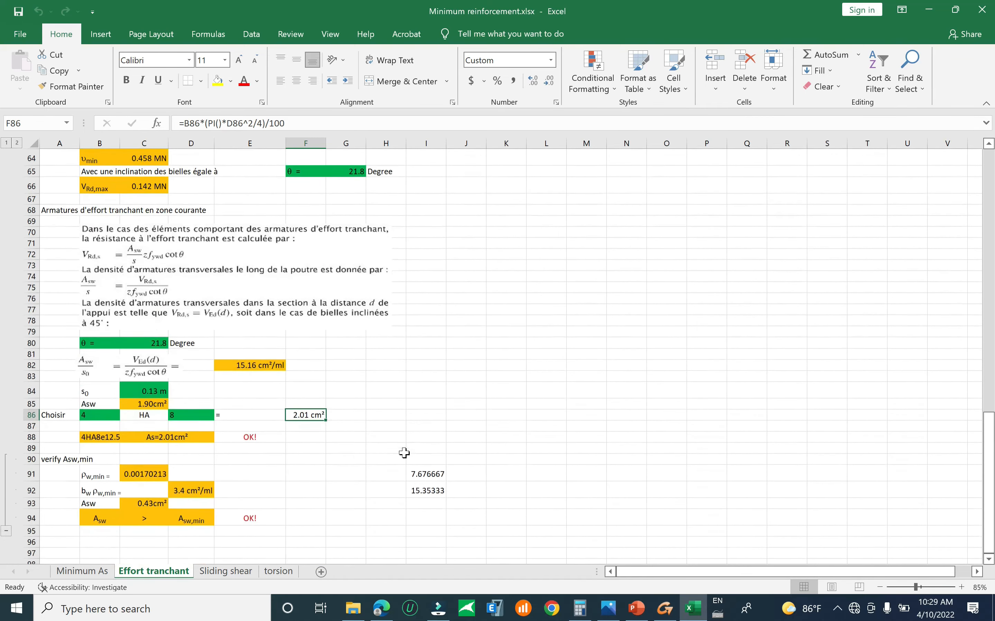
click(152, 415)
click(152, 406)
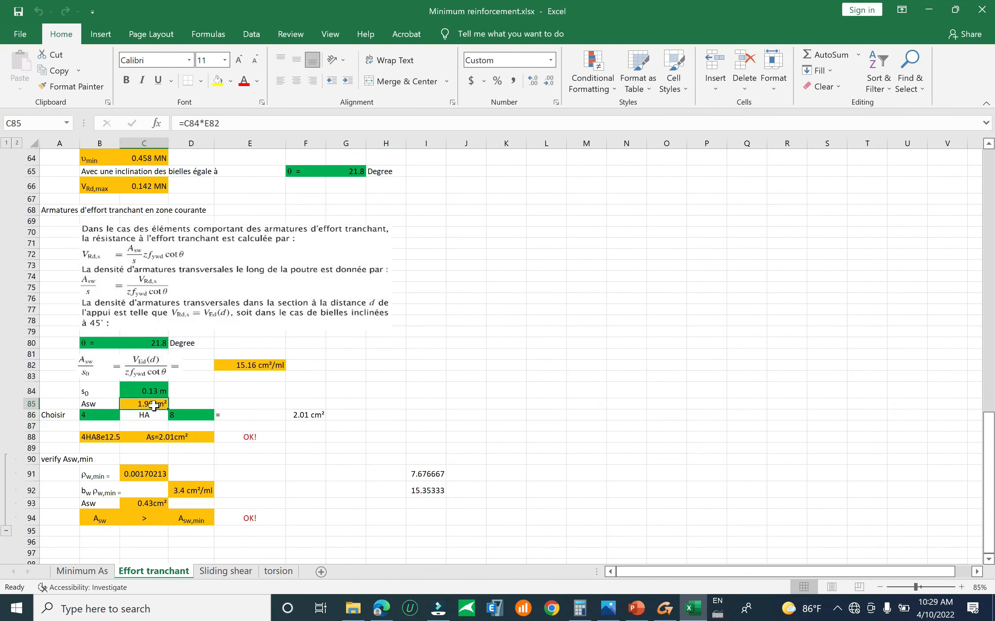
click(666, 614)
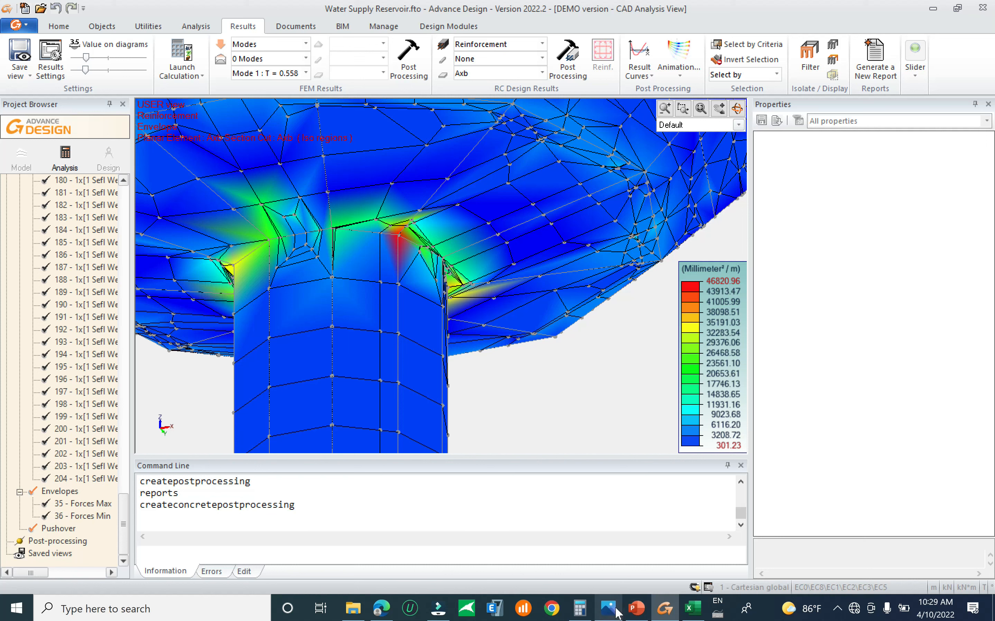
click(693, 610)
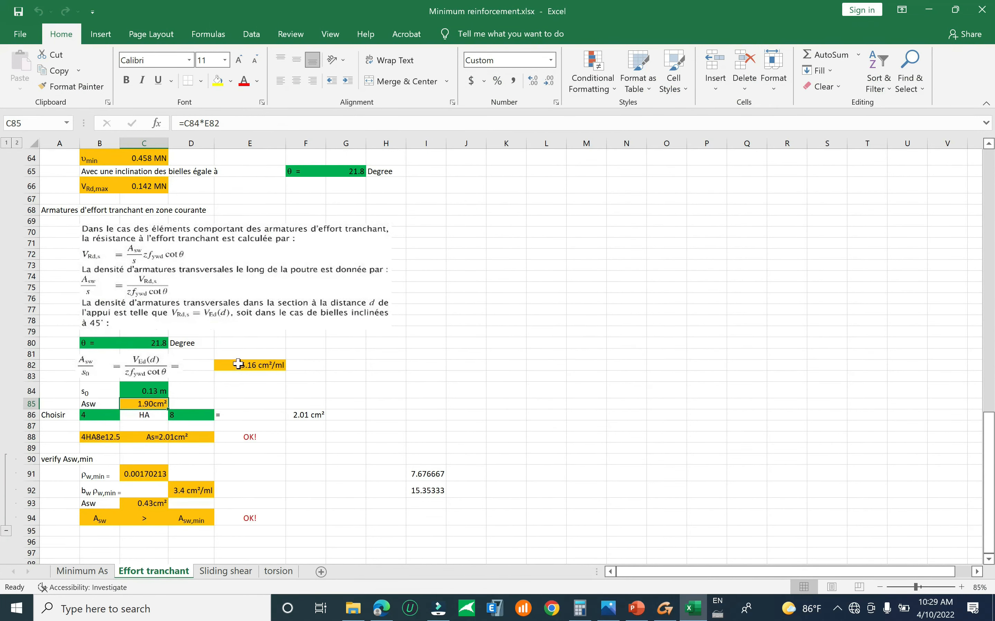
Step: Set the number of HA 16 bars in the As1 row of the Effort tranchant sheet to 10 and check the area formula
scroll(239, 375, up, 8)
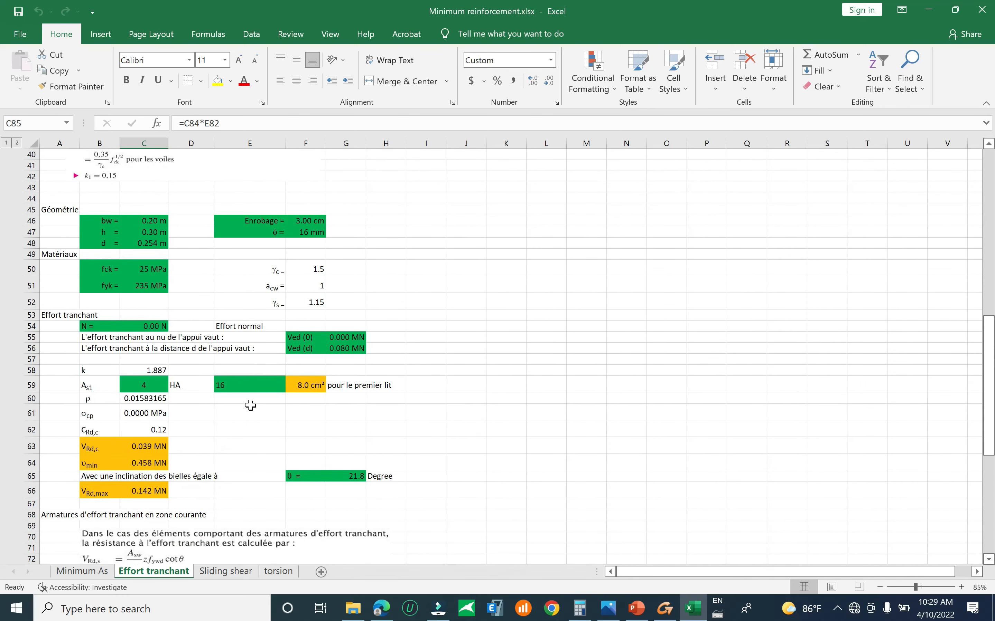
scroll(251, 406, up, 13)
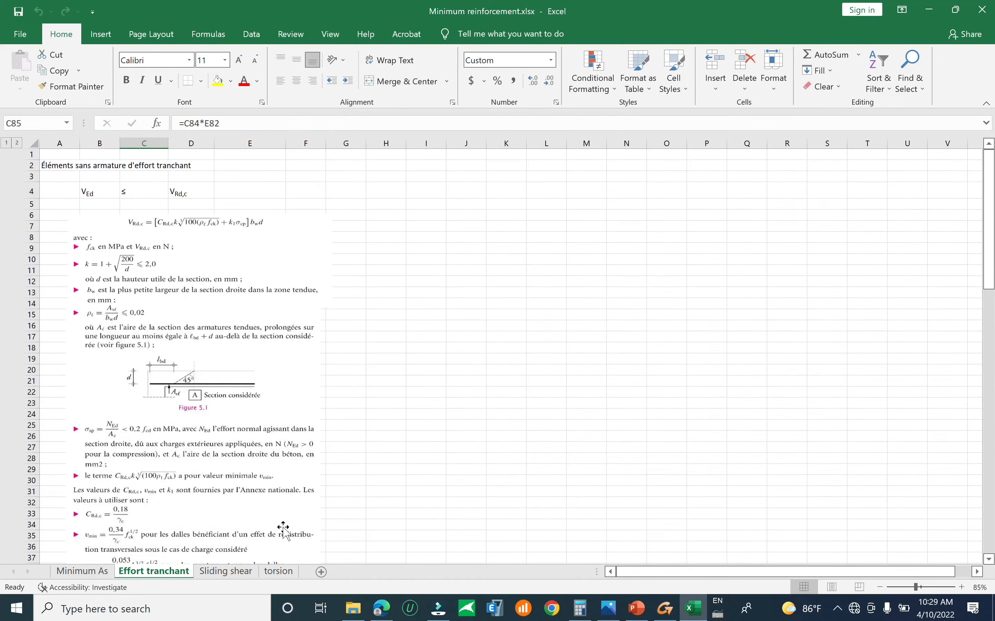
scroll(296, 491, down, 9)
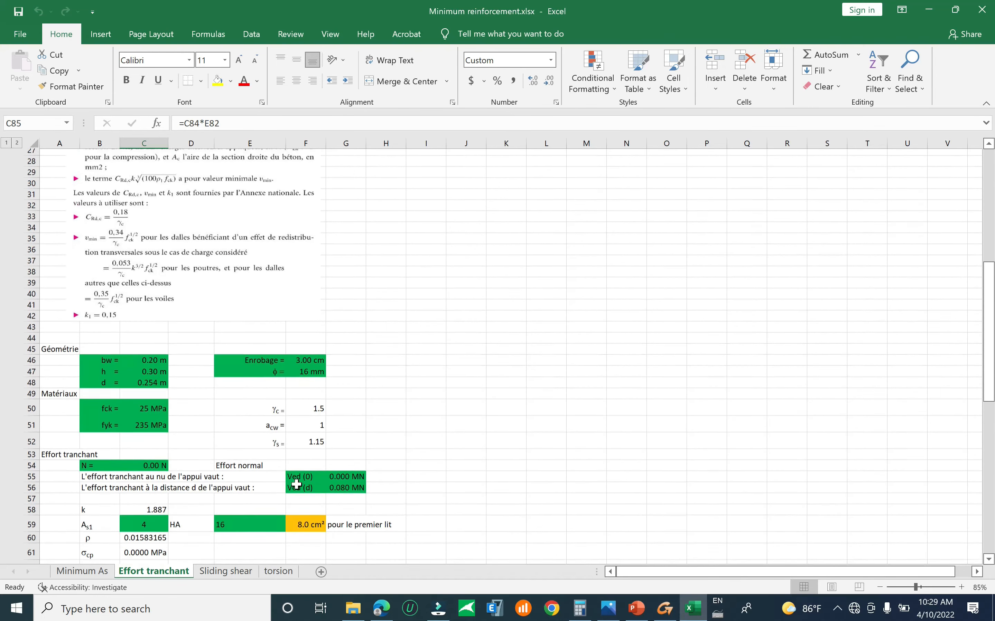
scroll(295, 486, down, 4)
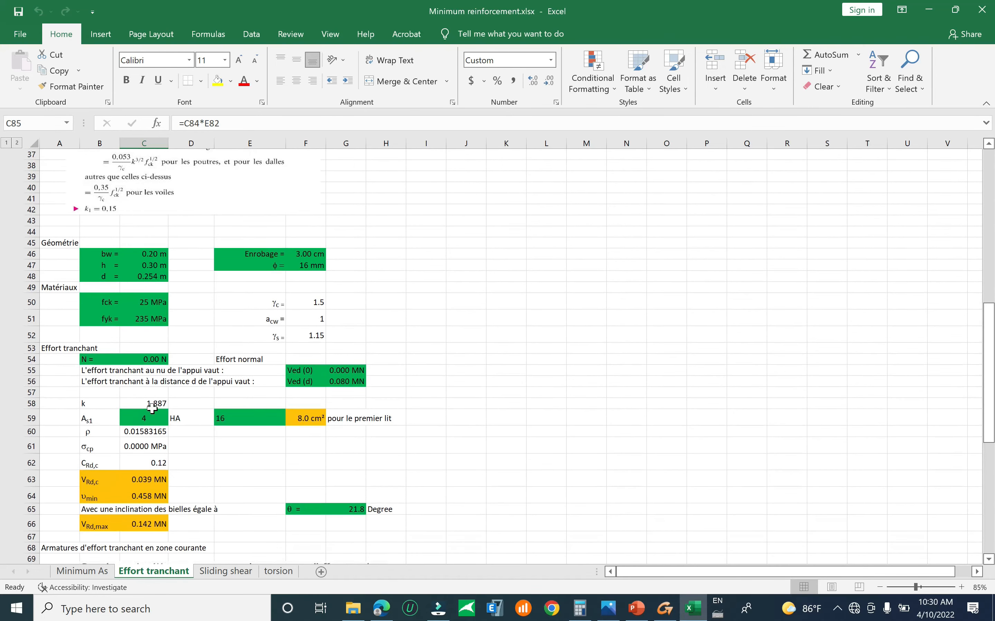
click(148, 417)
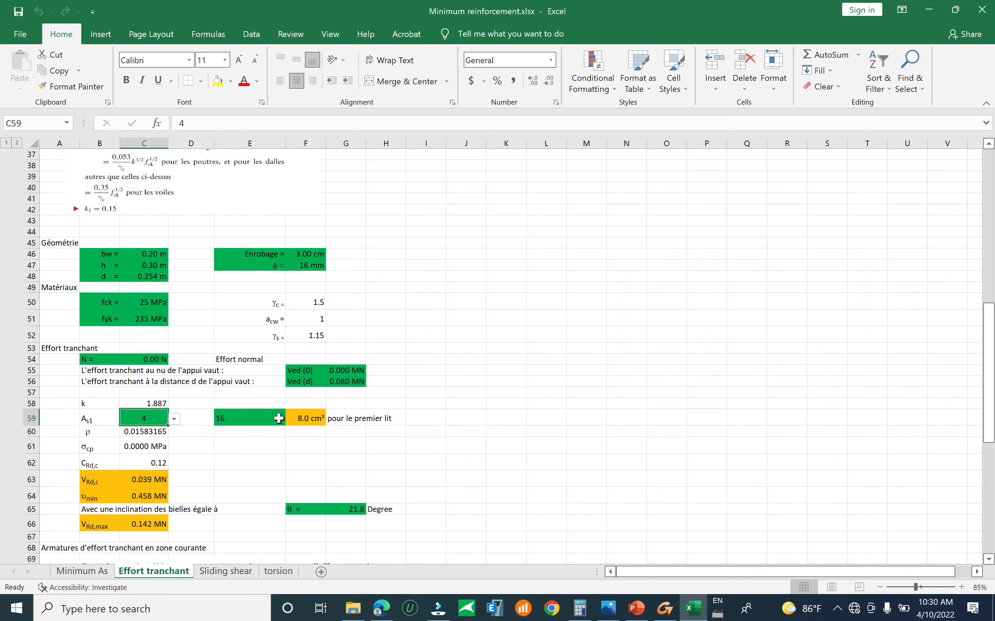
click(275, 429)
click(144, 431)
click(154, 415)
text(2)
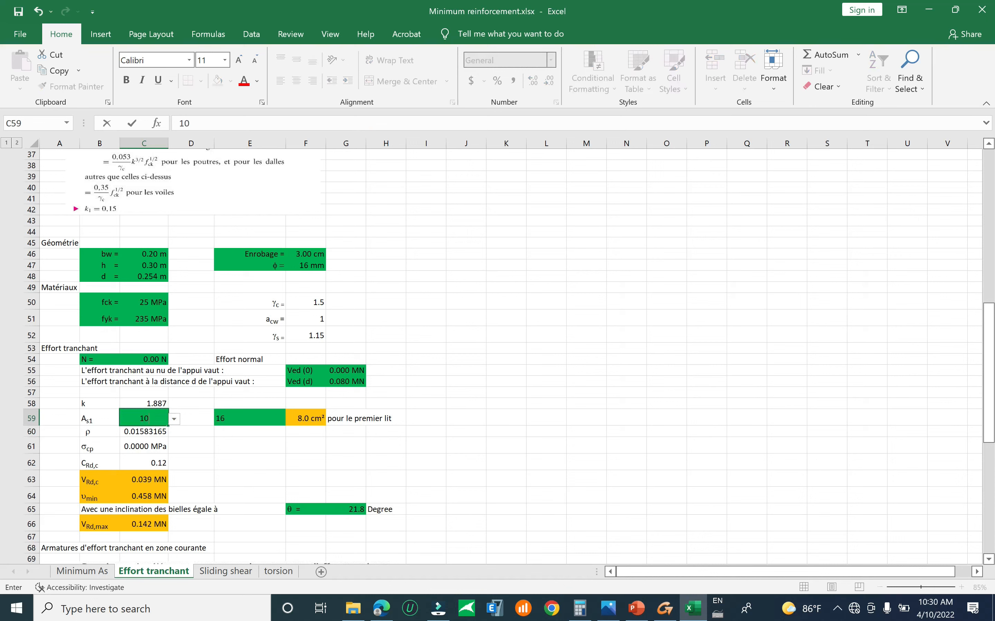
click(224, 418)
click(298, 419)
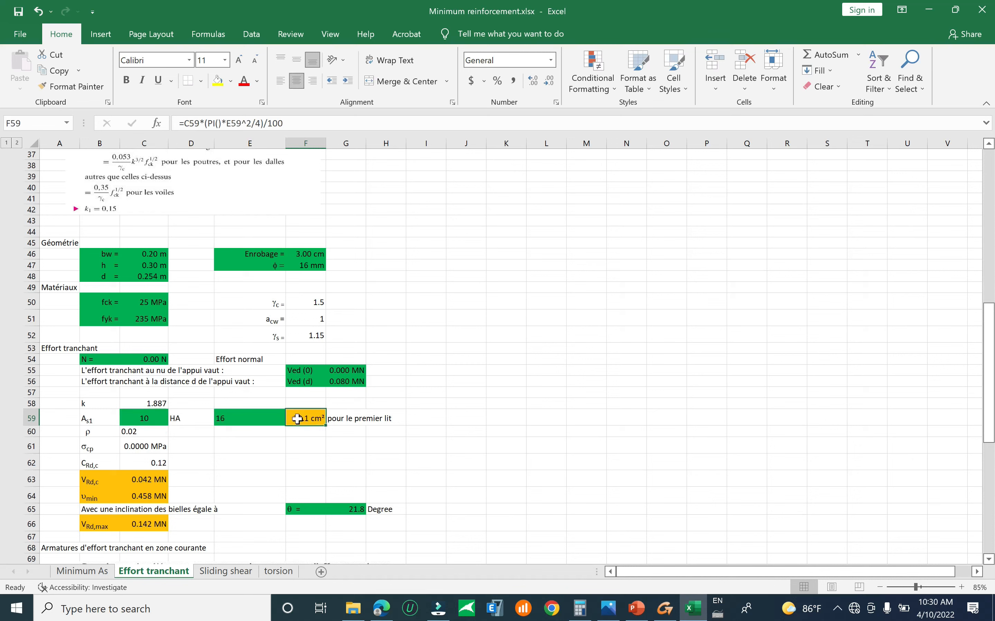
Step: Examine the bar counts offered for As1 and the resulting steel area in cell F59
click(141, 419)
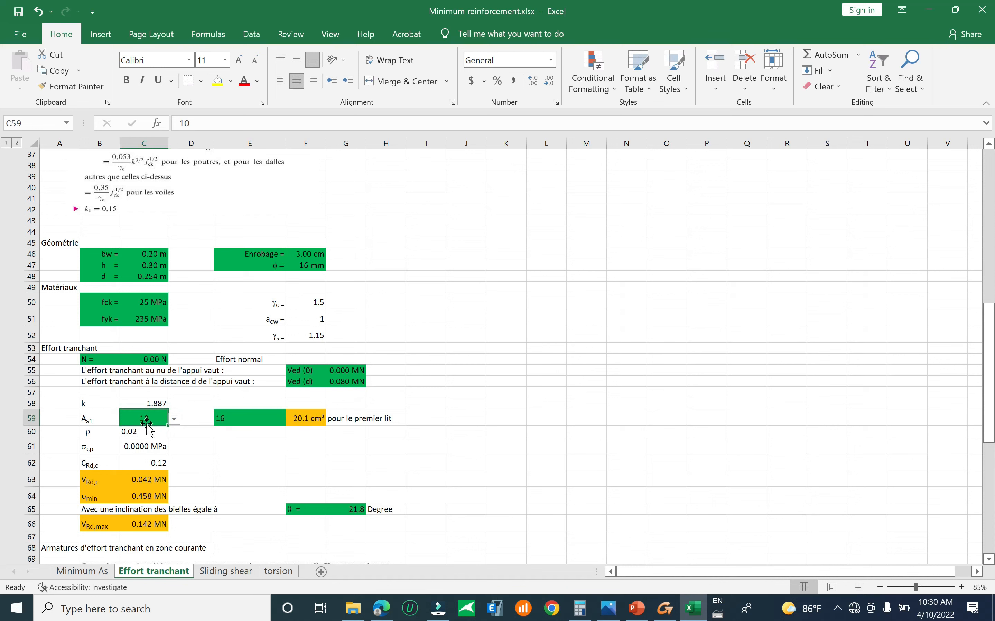
click(174, 419)
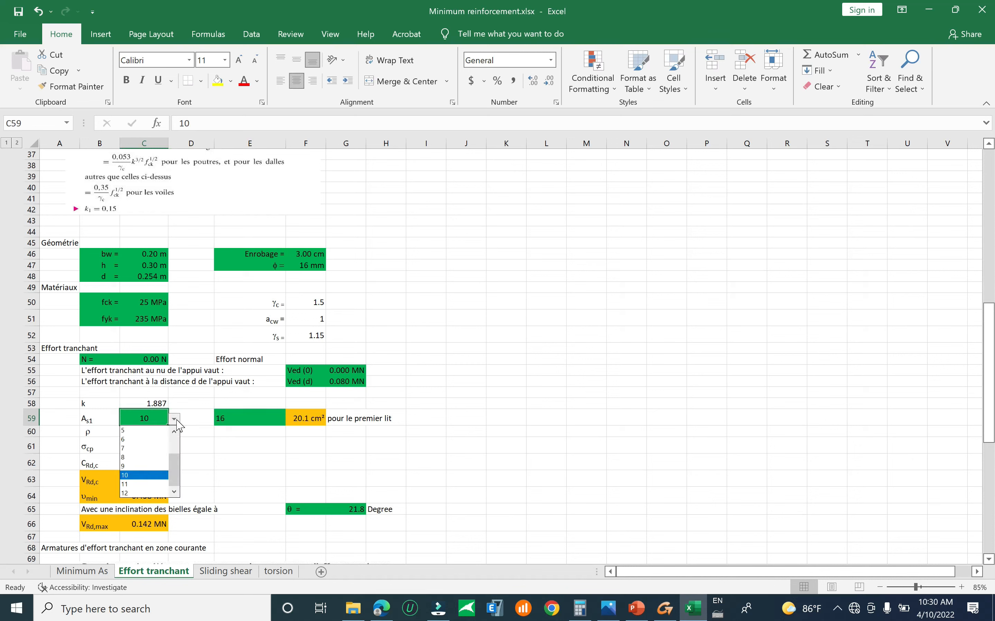
click(176, 422)
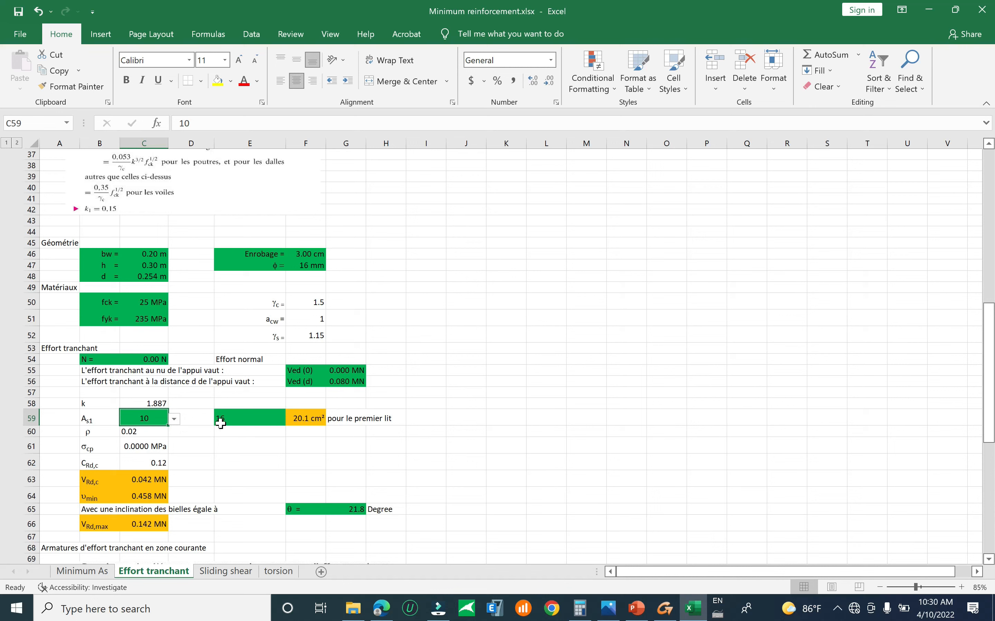
click(306, 417)
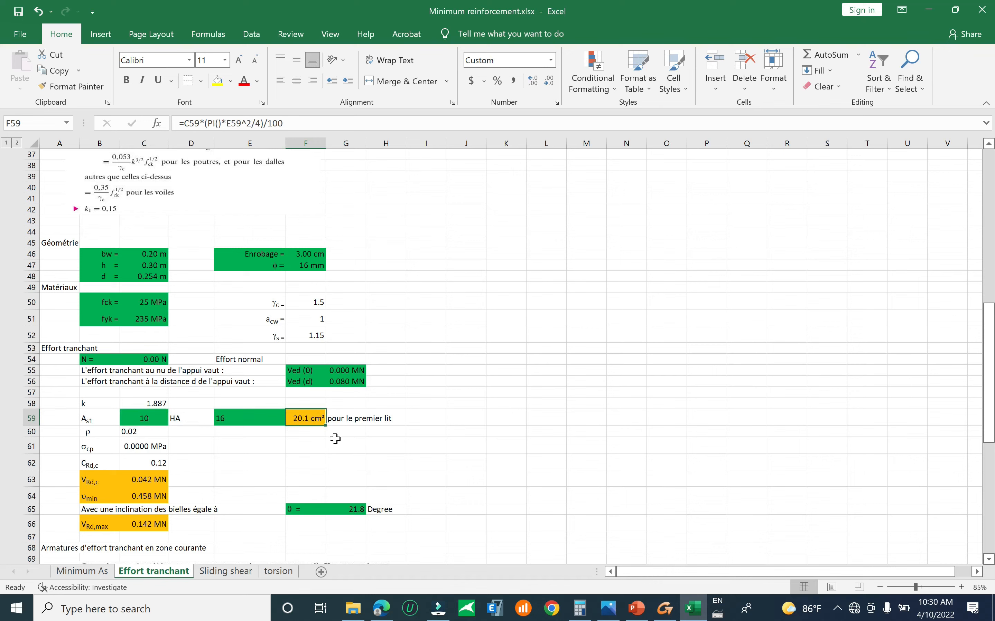
Step: Check the maximum of the reinforcement legend in Advance Design and note it as 468 sq.cm in cell I59 of the workbook
click(664, 609)
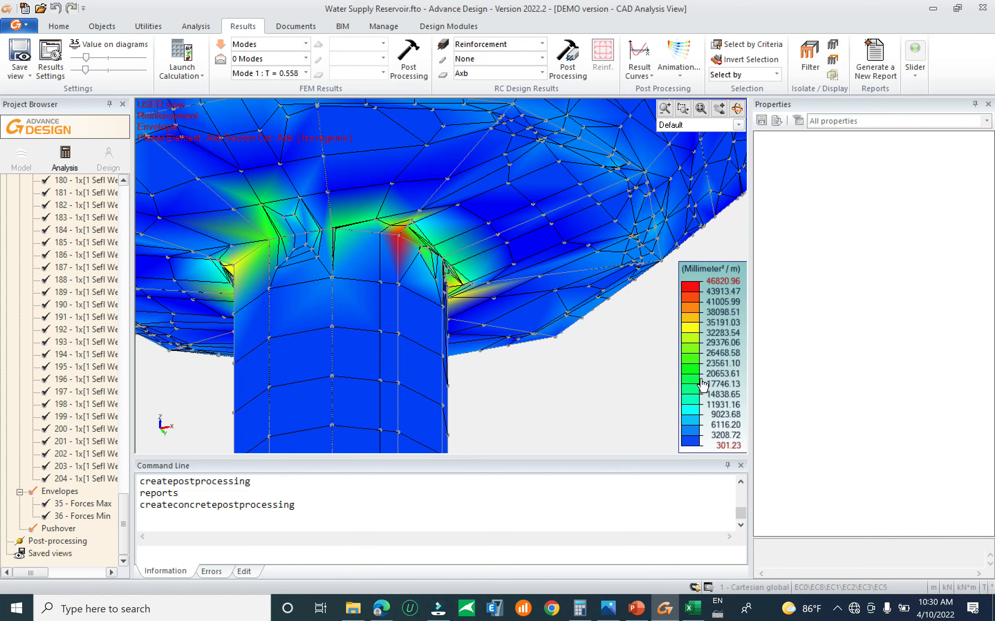
click(693, 609)
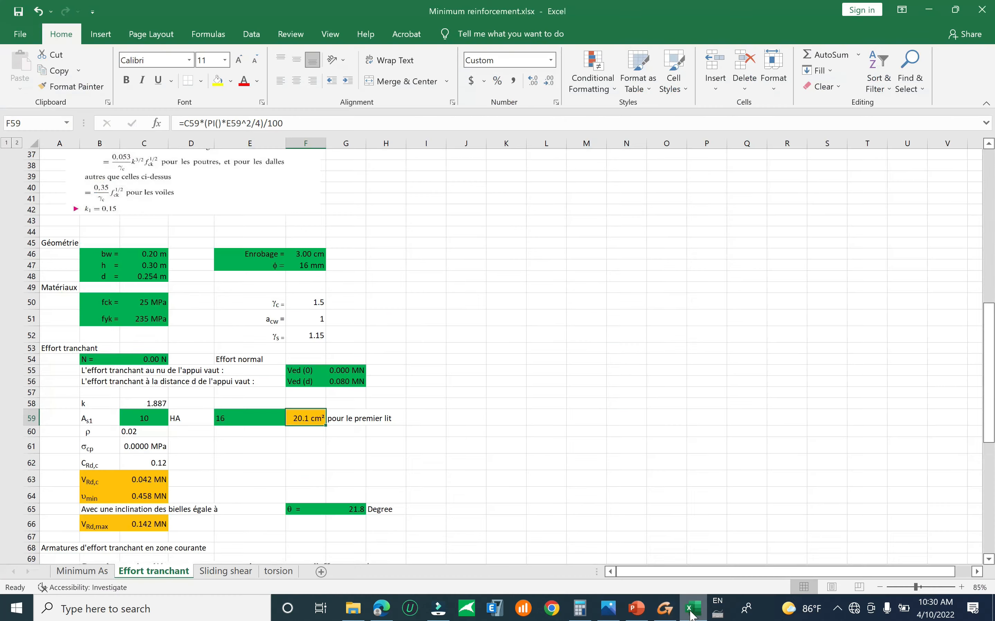
click(437, 417)
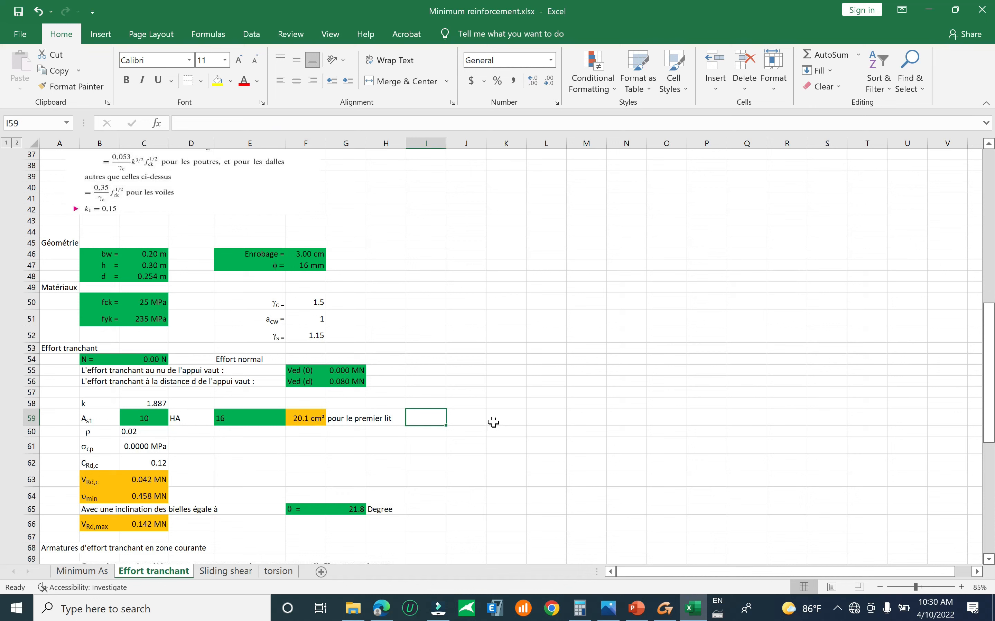
text(468 sq.cm)
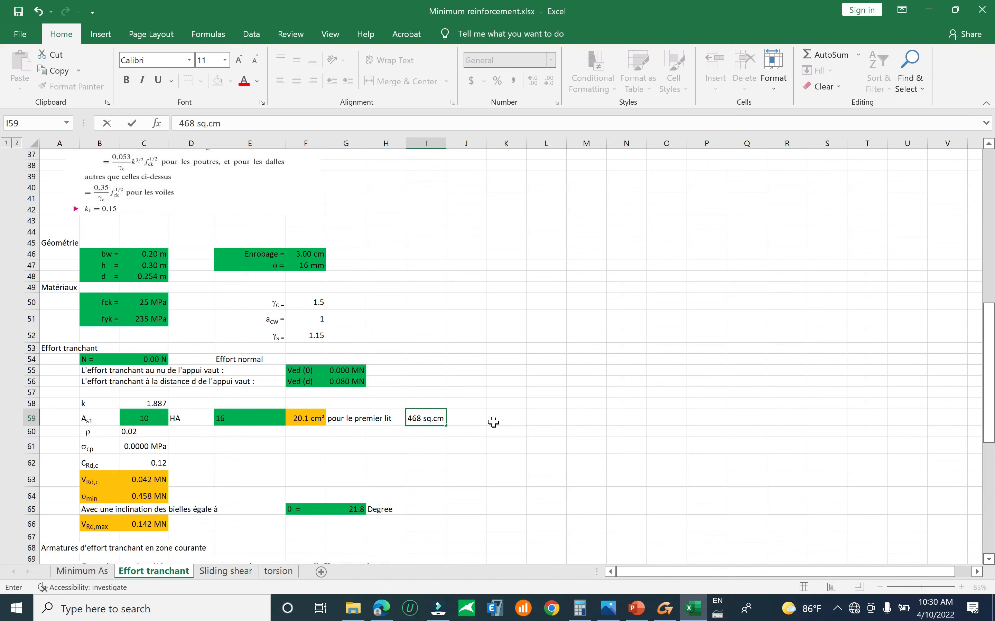
click(502, 425)
click(435, 422)
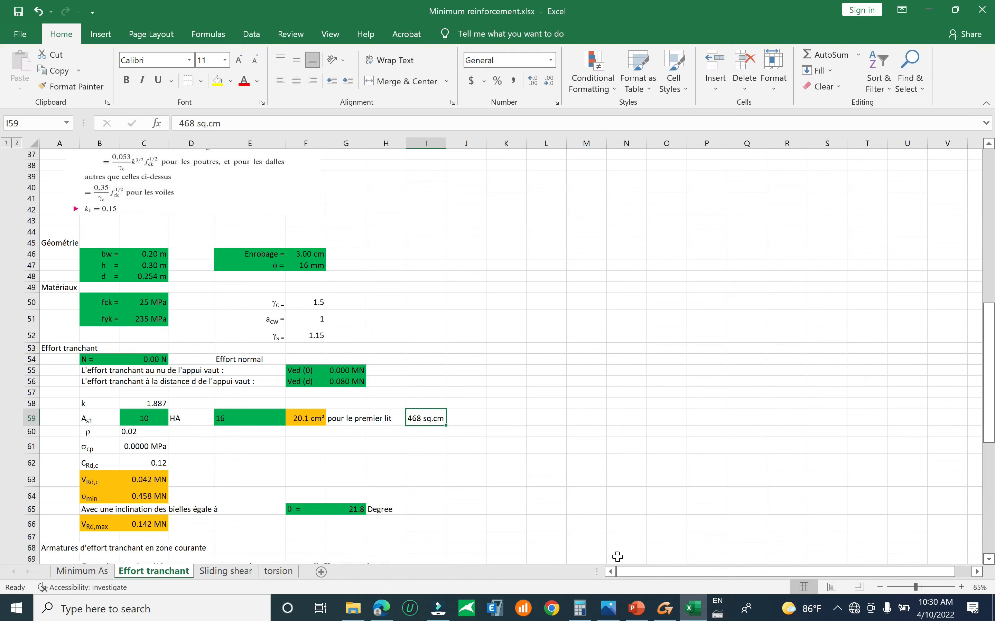
Step: Switch to Advance Design and examine the Axb reinforcement peak where the shaft meets the tank
click(667, 612)
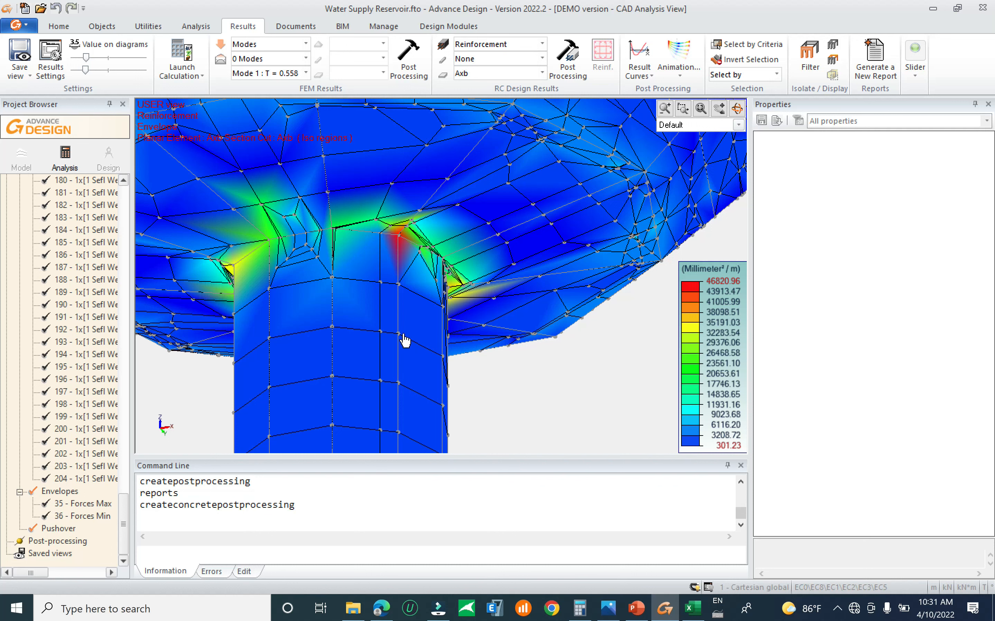
middle_drag(403, 336, 411, 313)
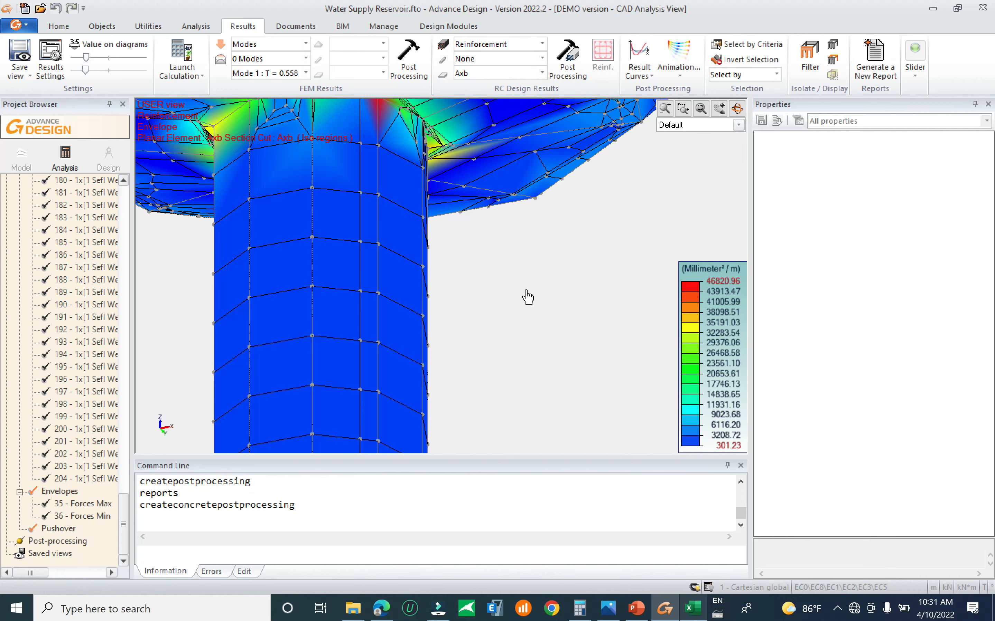
scroll(500, 280, down, 6)
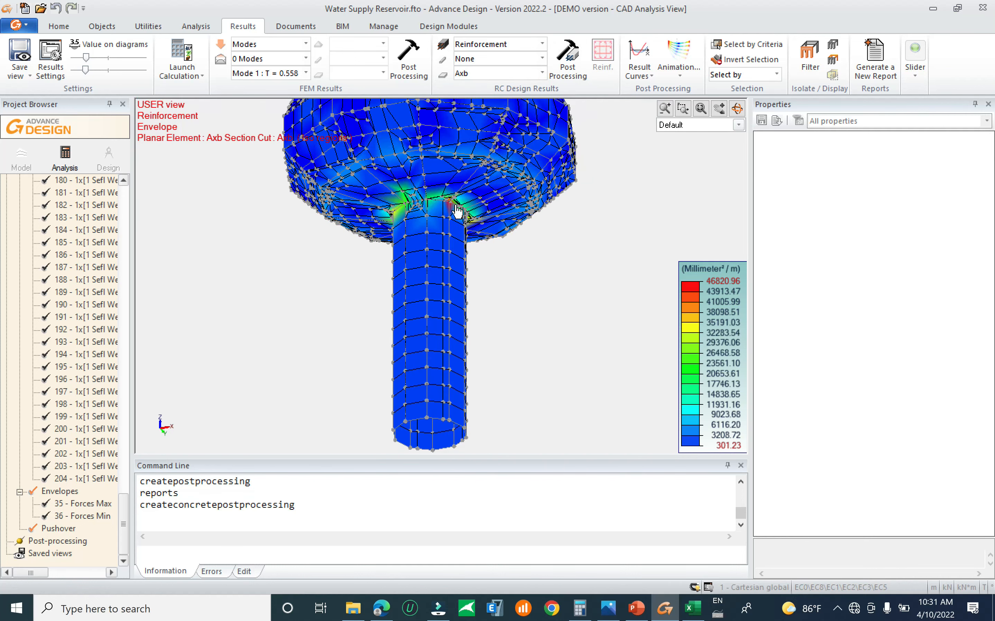
scroll(455, 211, up, 8)
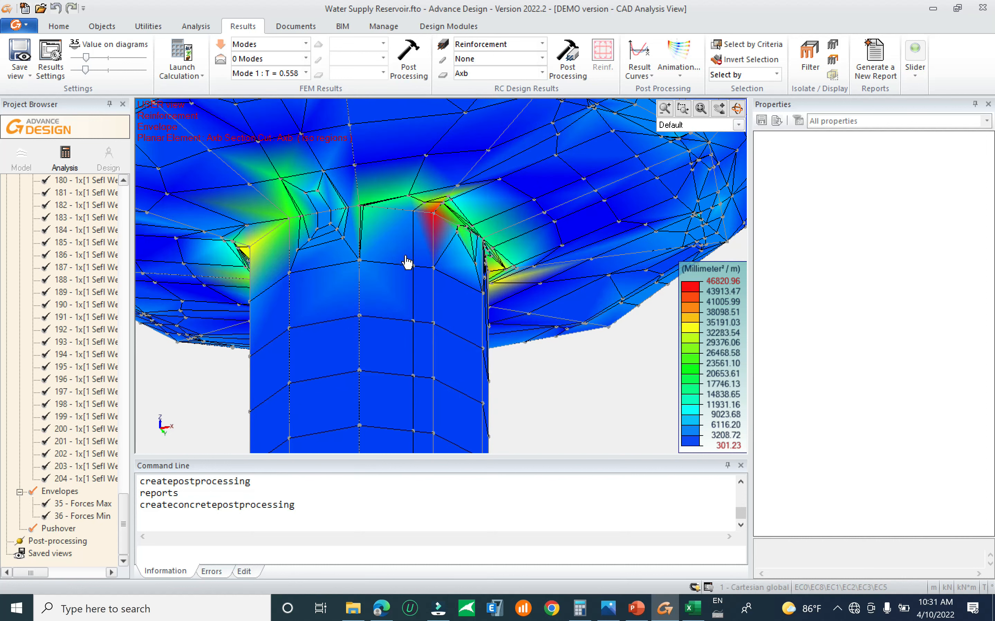
scroll(404, 248, down, 2)
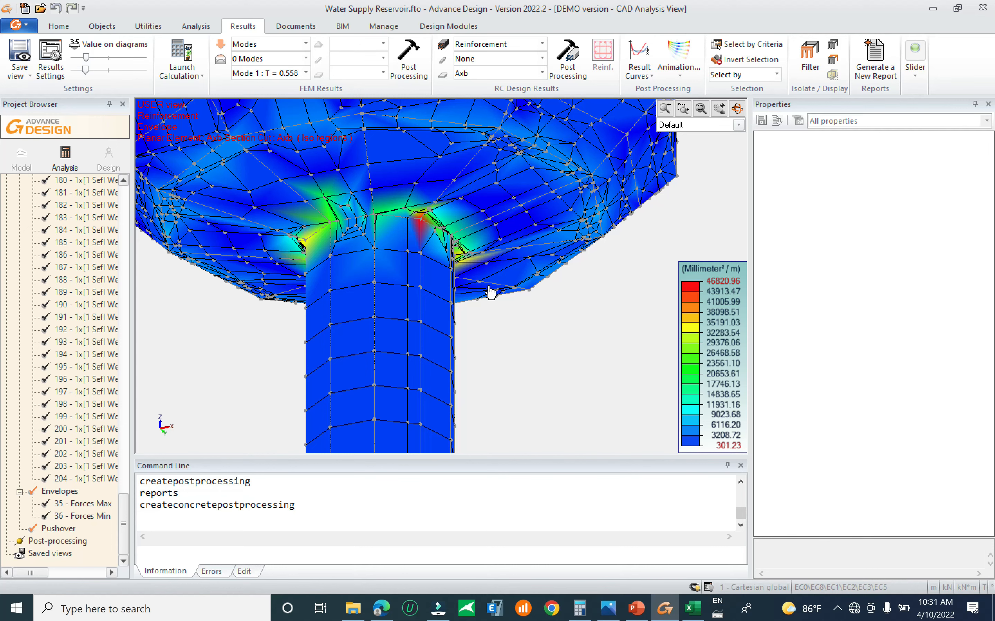
middle_drag(517, 305, 479, 377)
Step: Display the Ayb reinforcement map for the planar elements and inspect its peak at the shaft-to-tank junction
click(498, 76)
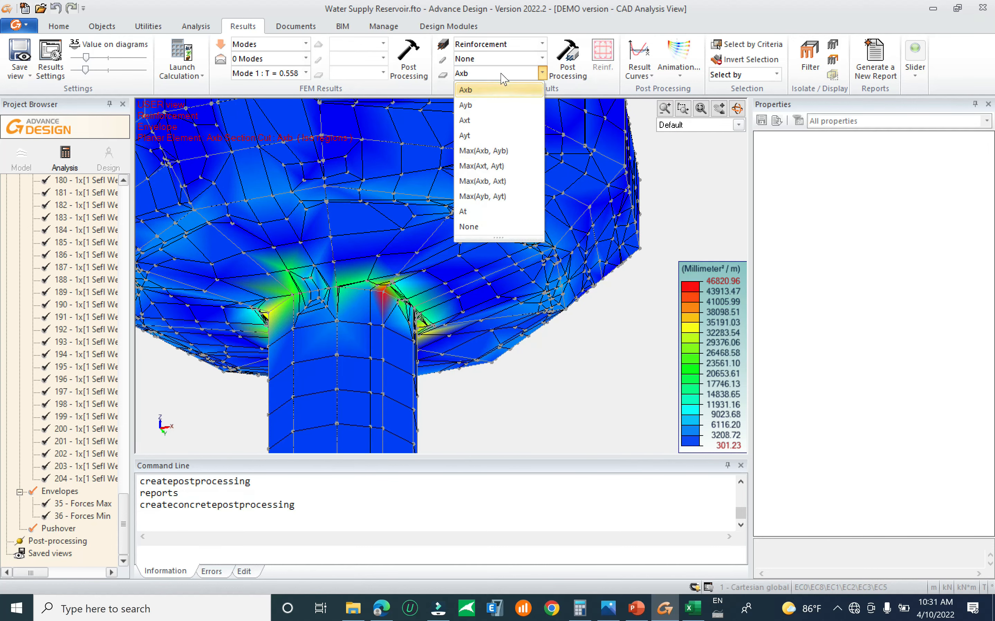
click(493, 106)
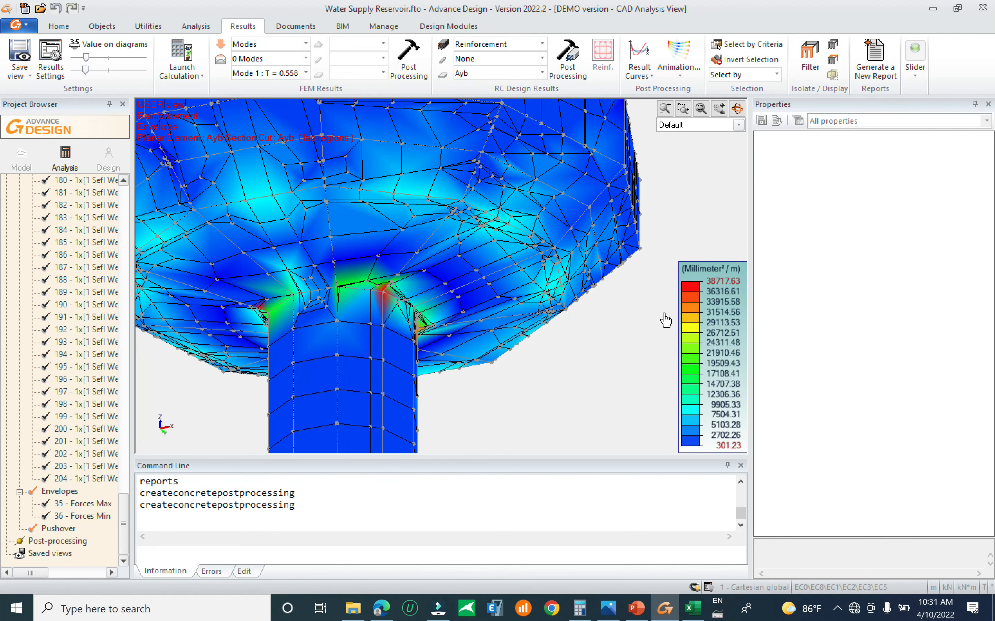
scroll(448, 305, down, 4)
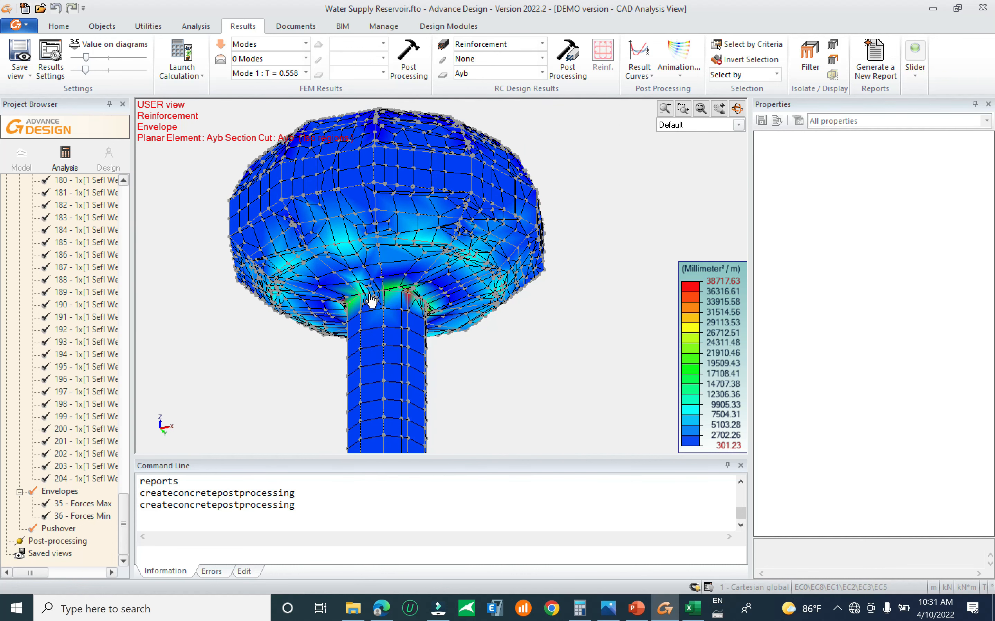
middle_drag(434, 286, 417, 230)
shift+middle_drag(408, 291, 415, 267)
scroll(415, 267, up, 5)
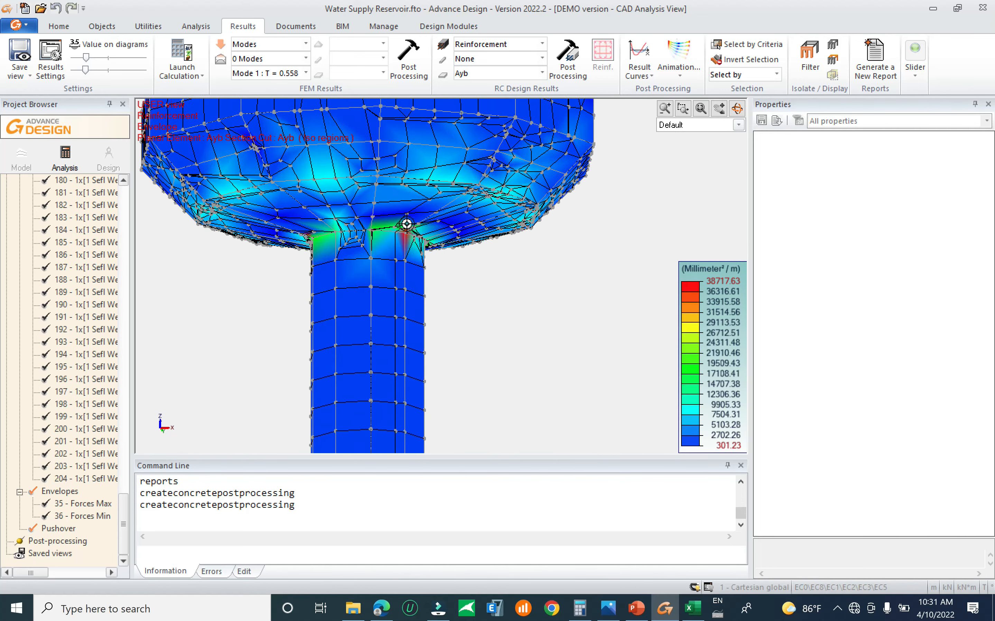
middle_drag(482, 270, 484, 307)
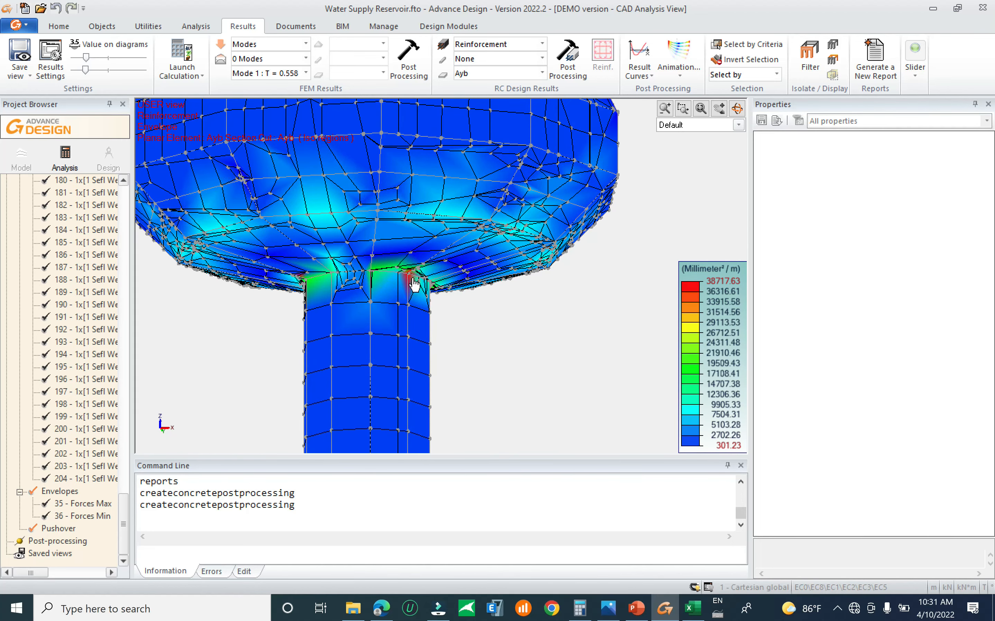
Step: Display the Axt reinforcement map for the planar elements
click(541, 73)
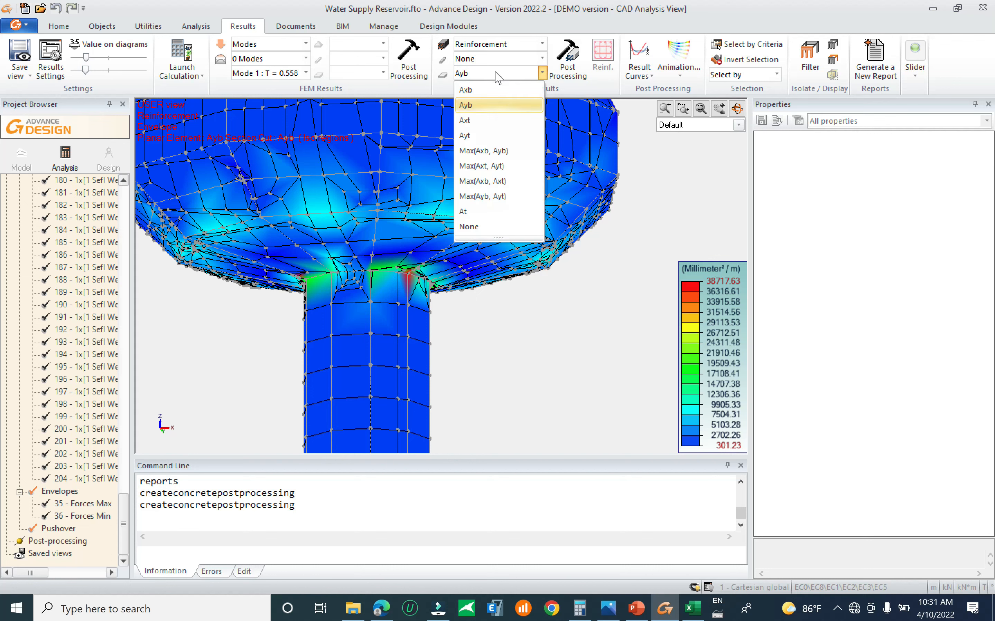
click(472, 124)
click(571, 56)
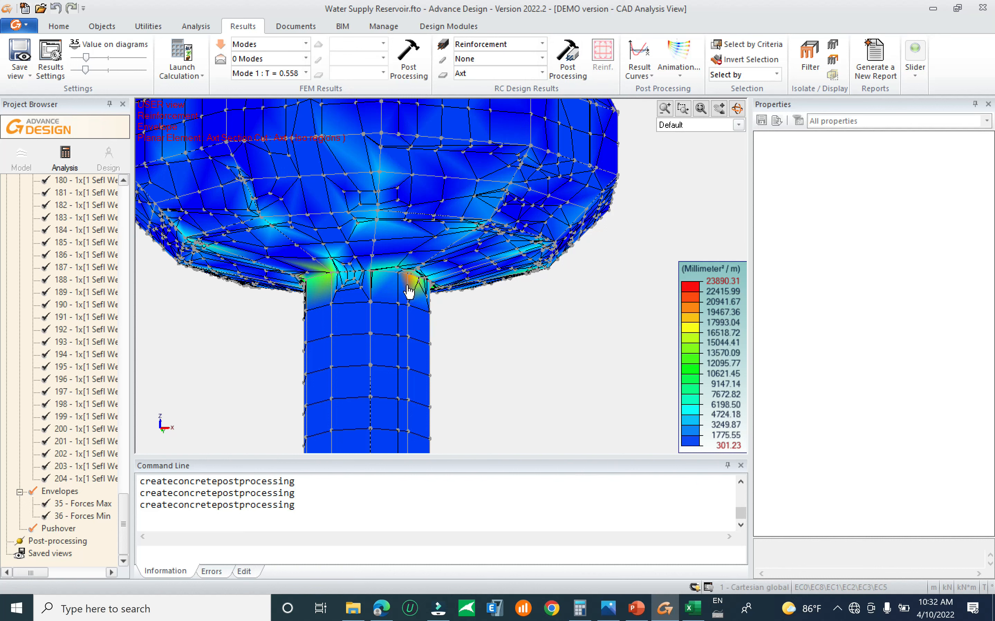
Step: Display the Ayt reinforcement map for the planar elements and view it over the tank and shaft
click(500, 74)
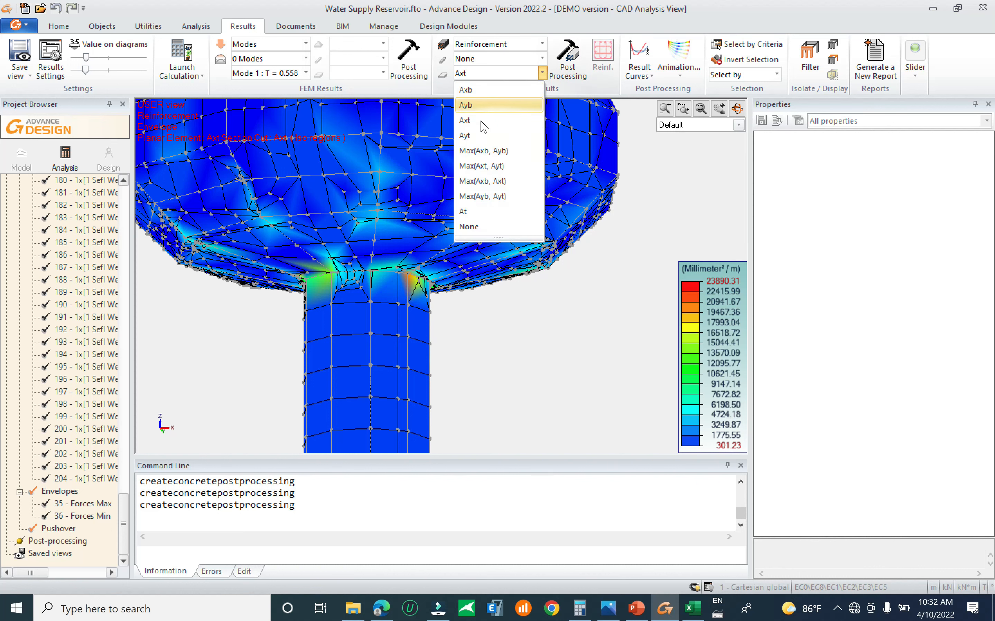
click(467, 135)
click(577, 59)
click(577, 59)
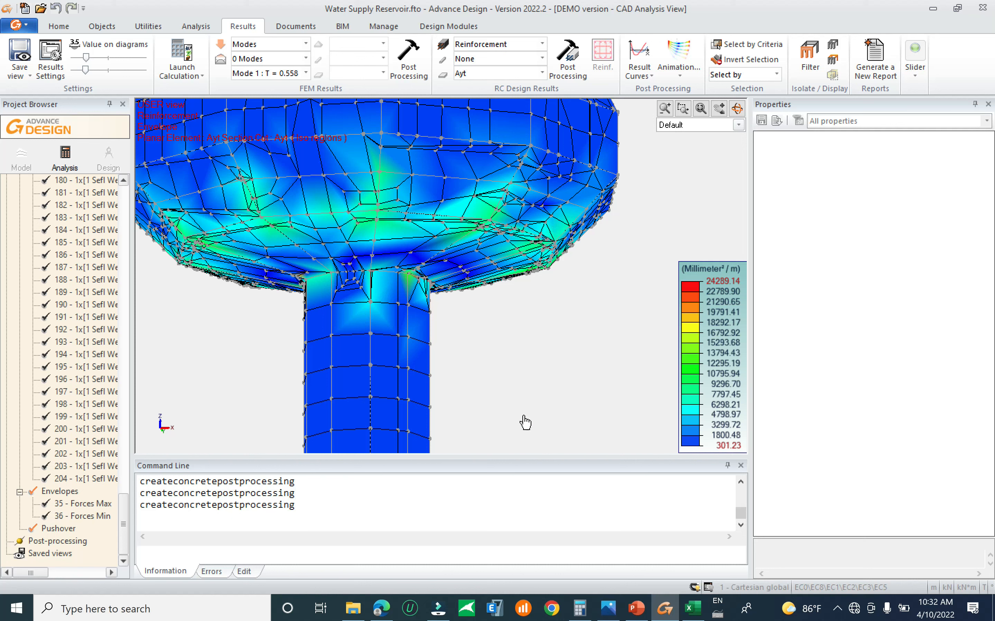
scroll(492, 250, down, 5)
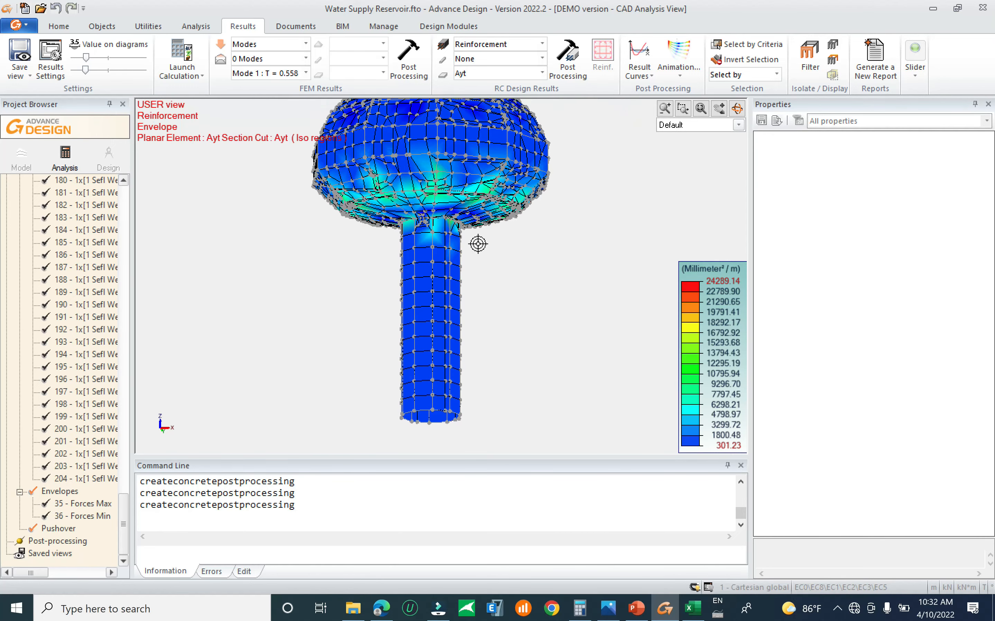
Step: Try to display the Buckling result Max slenderness ratio for the linear elements, and reset that result to None
click(505, 45)
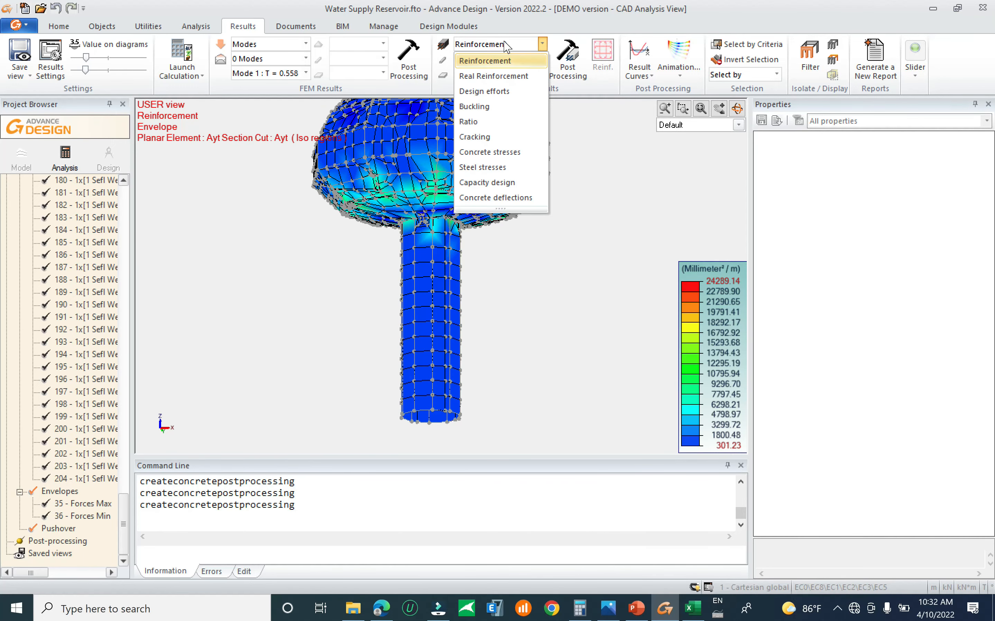
click(509, 107)
click(542, 59)
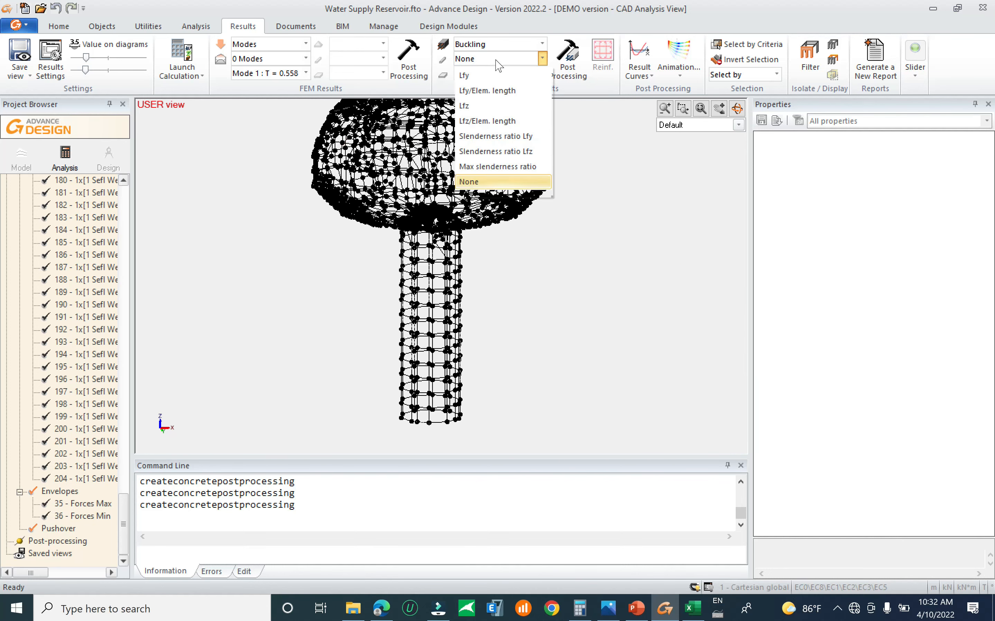
click(527, 167)
click(566, 67)
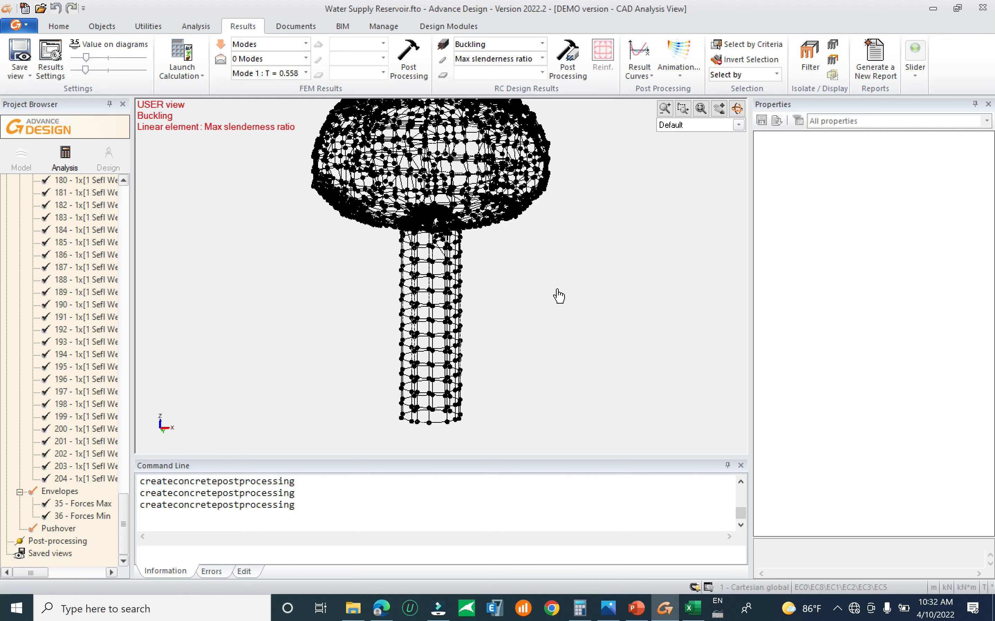
click(525, 61)
click(493, 182)
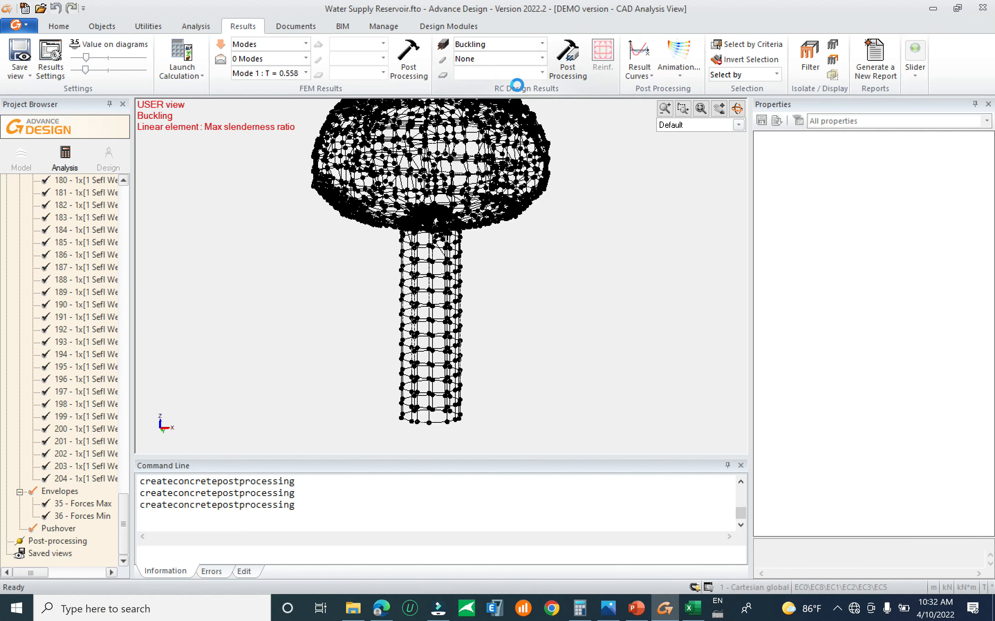
Step: Display the Design efforts result Vu on the planar elements
click(521, 44)
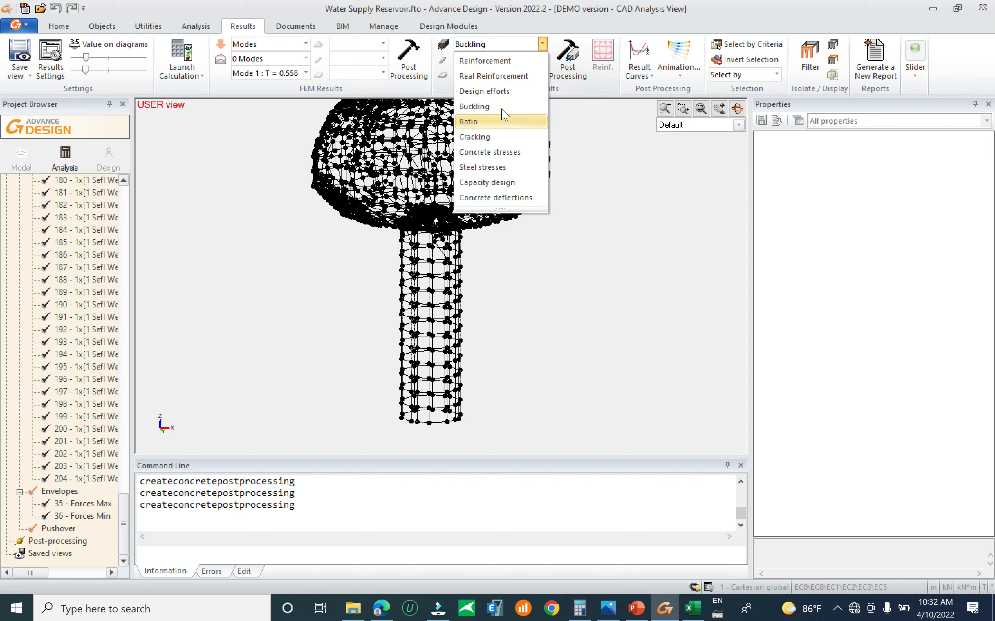
click(520, 91)
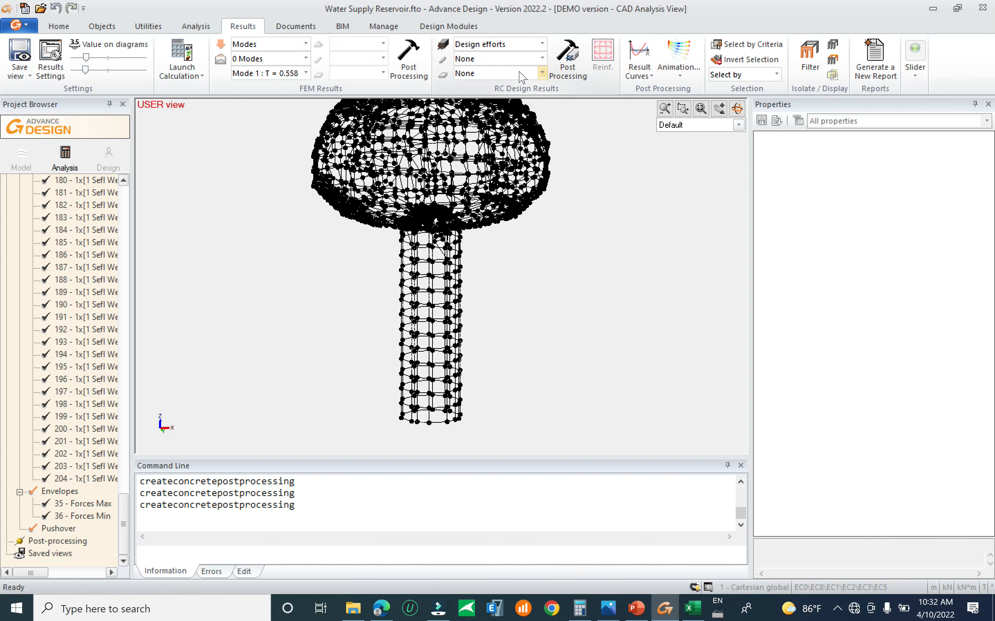
click(542, 74)
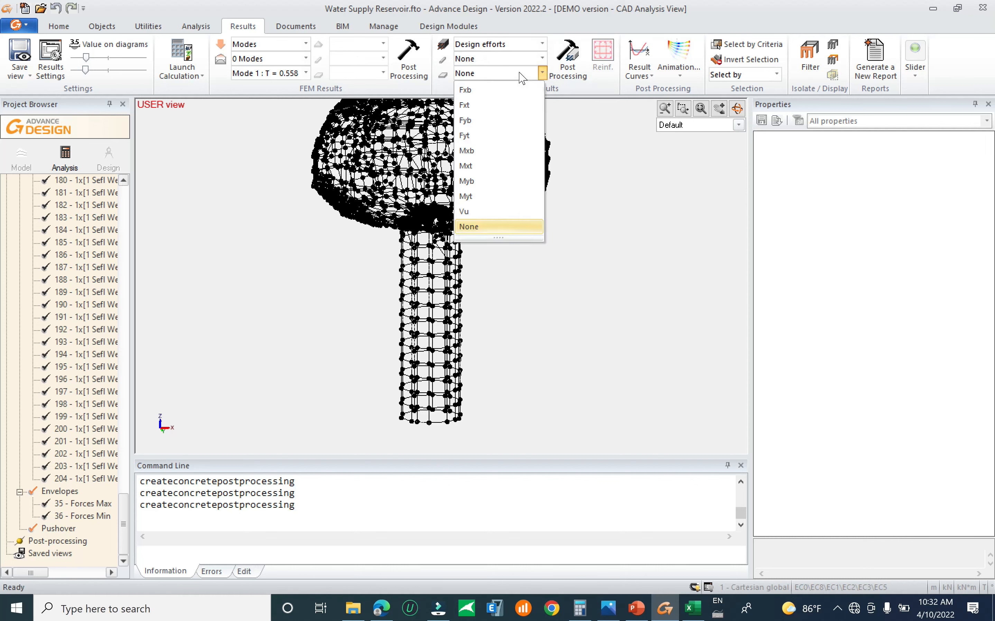
click(506, 212)
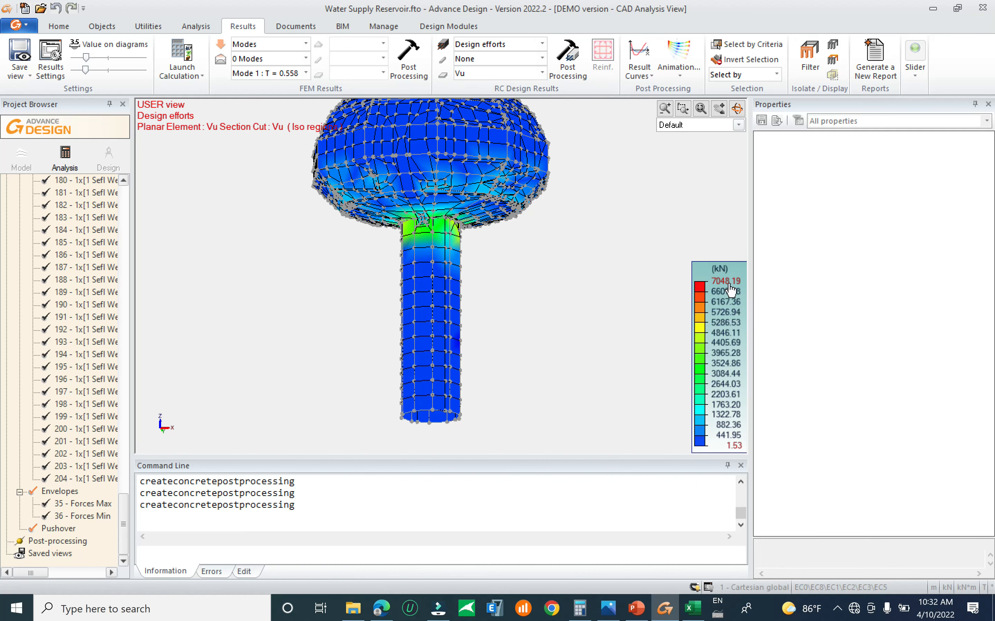
Step: Display the Design efforts result Fxb on the planar elements and inspect the shaft-to-tank junction
click(542, 73)
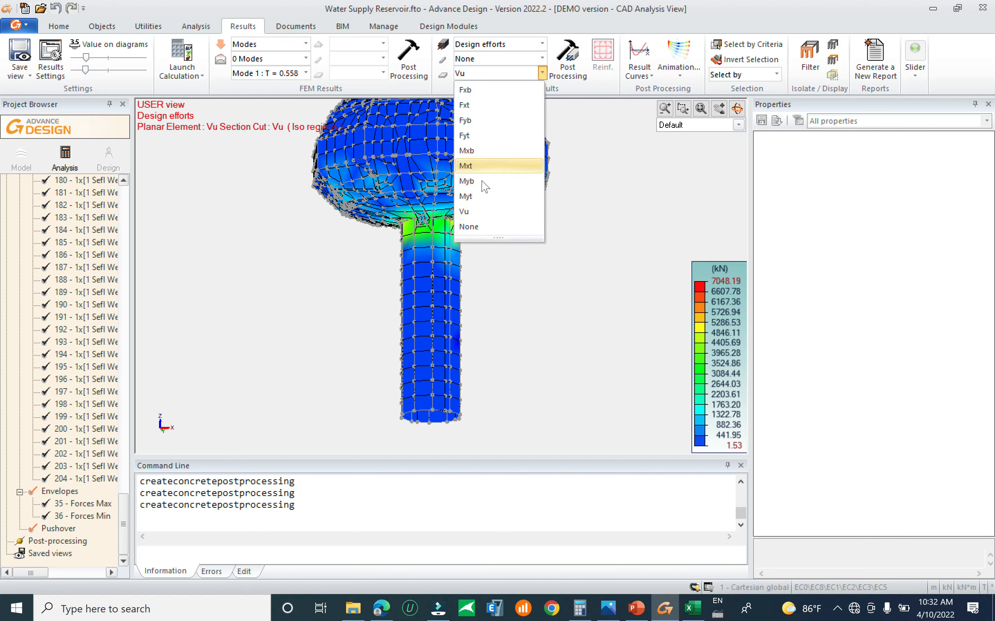
click(494, 91)
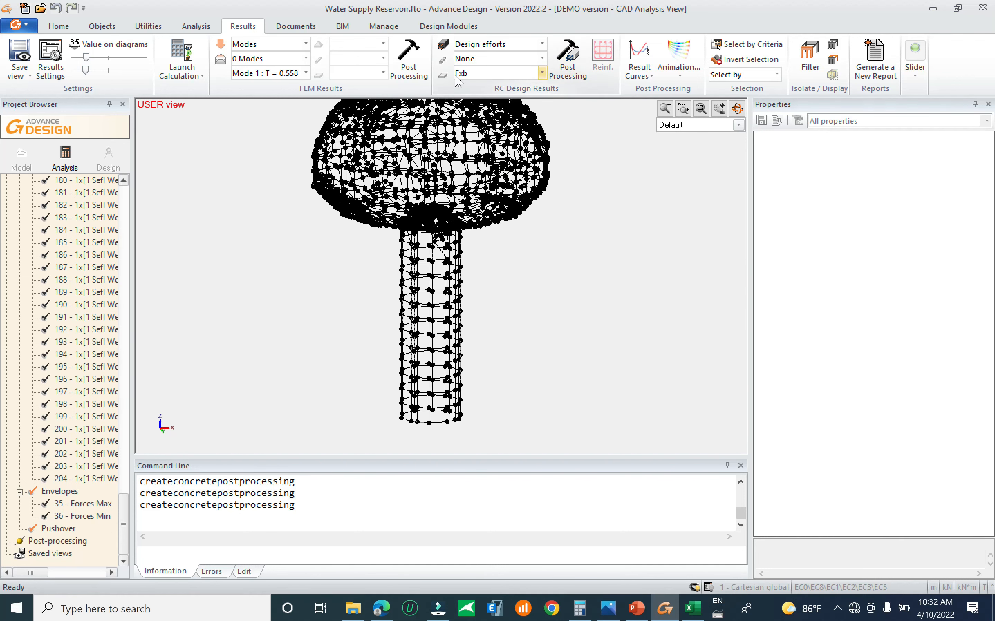
click(580, 66)
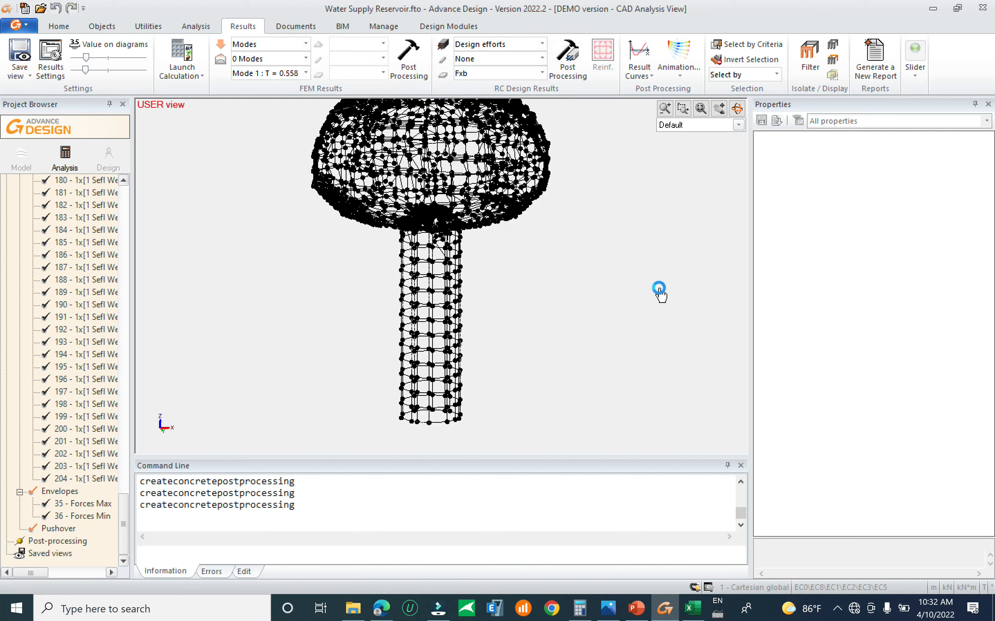
middle_drag(605, 280, 588, 291)
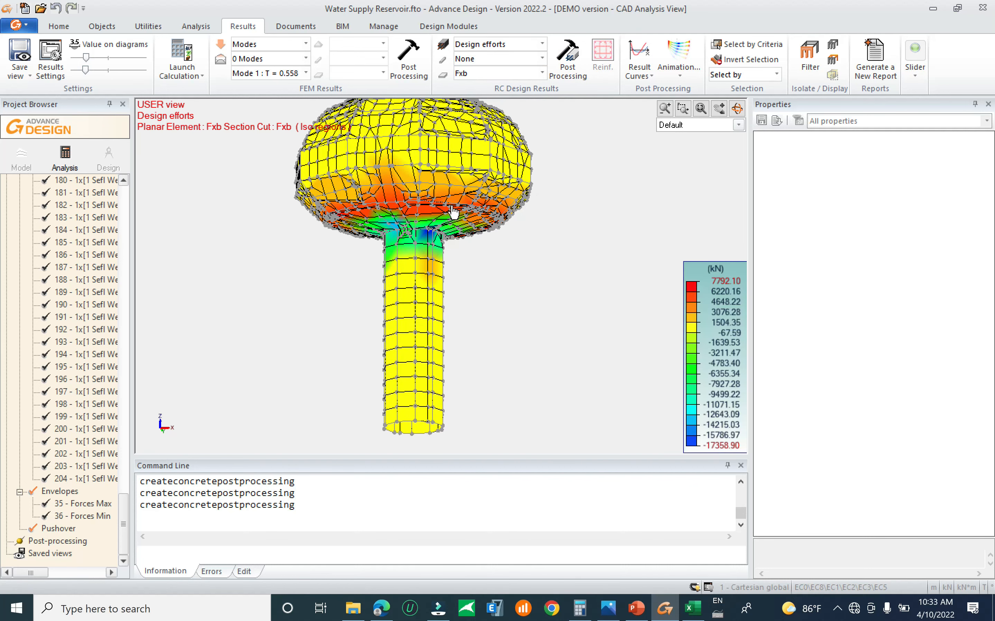
Step: Check the Capacity design results, and display the Concrete stresses result Sc x CQ on the planar elements
click(510, 43)
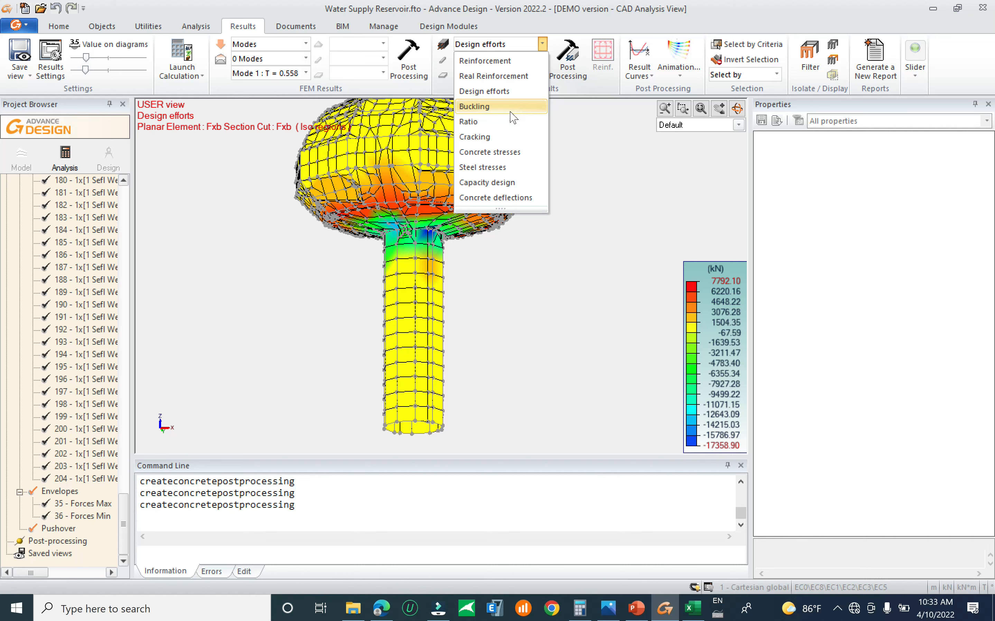
click(521, 182)
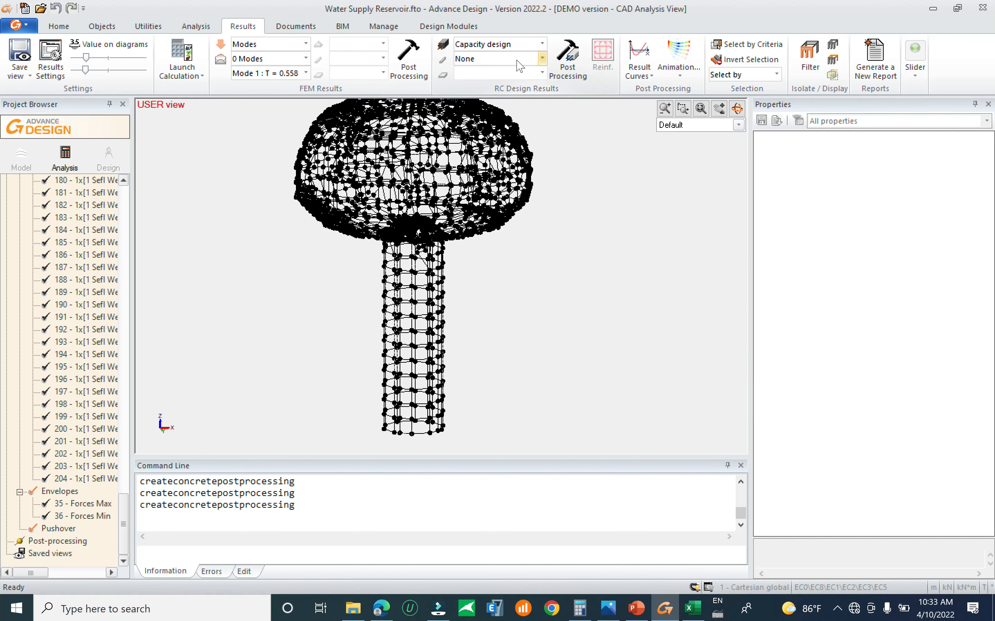
click(541, 43)
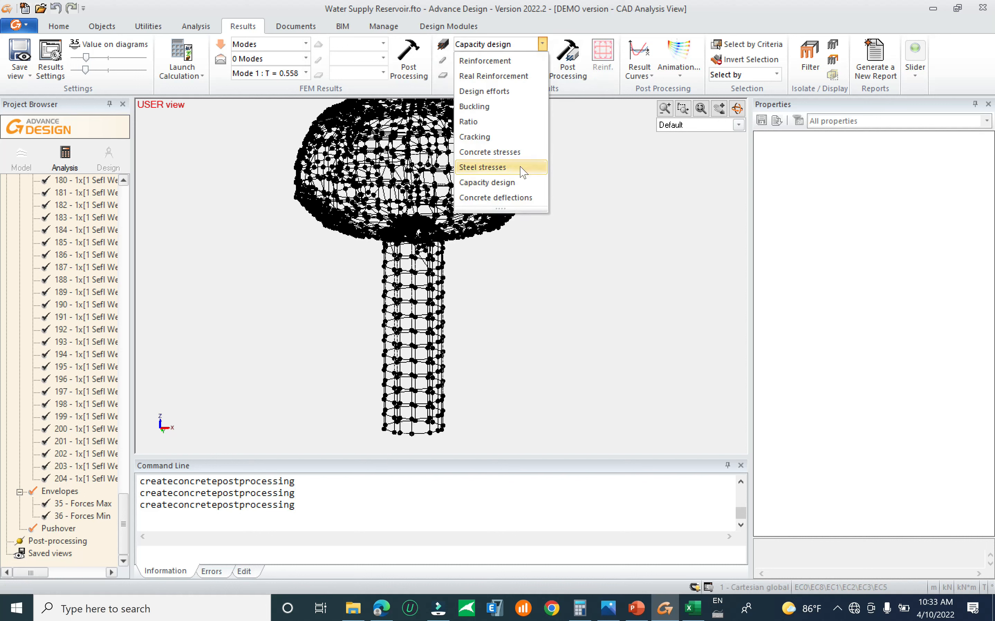
click(522, 152)
click(522, 74)
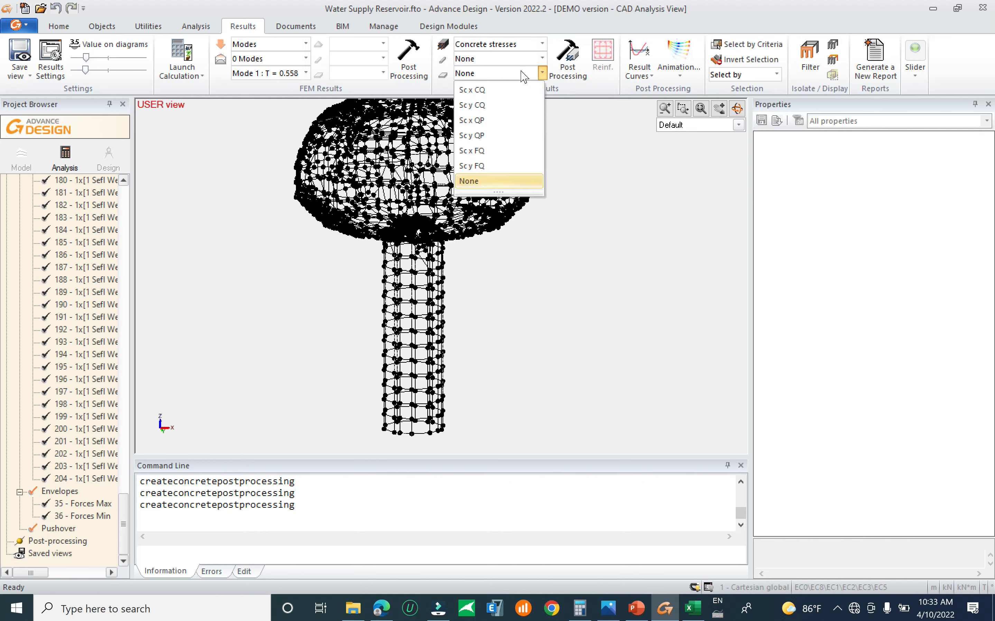
click(507, 90)
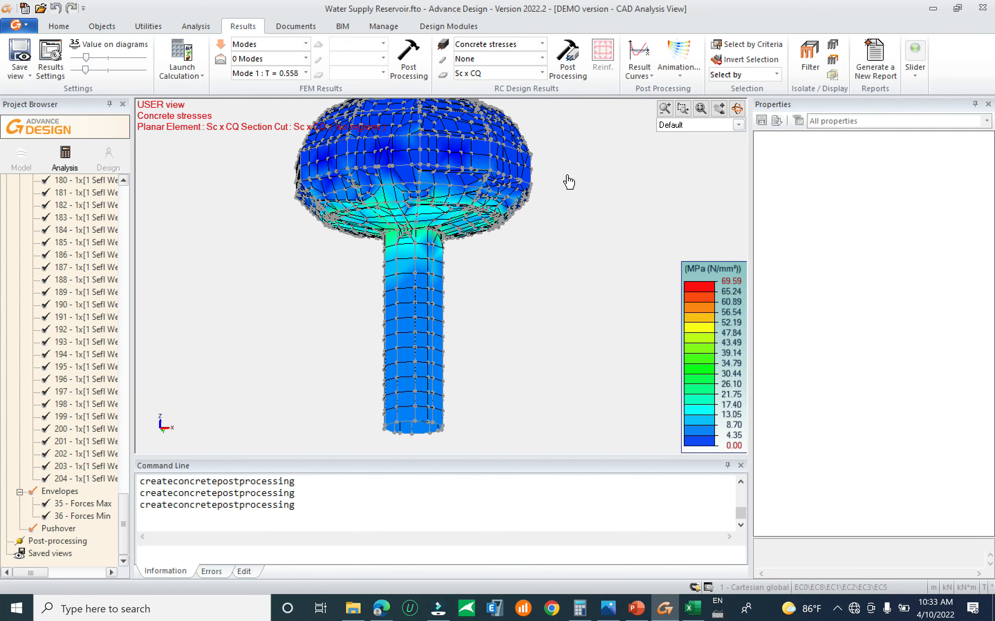
Step: Display the Concrete stresses result Sc y CQ on the planar elements
click(511, 77)
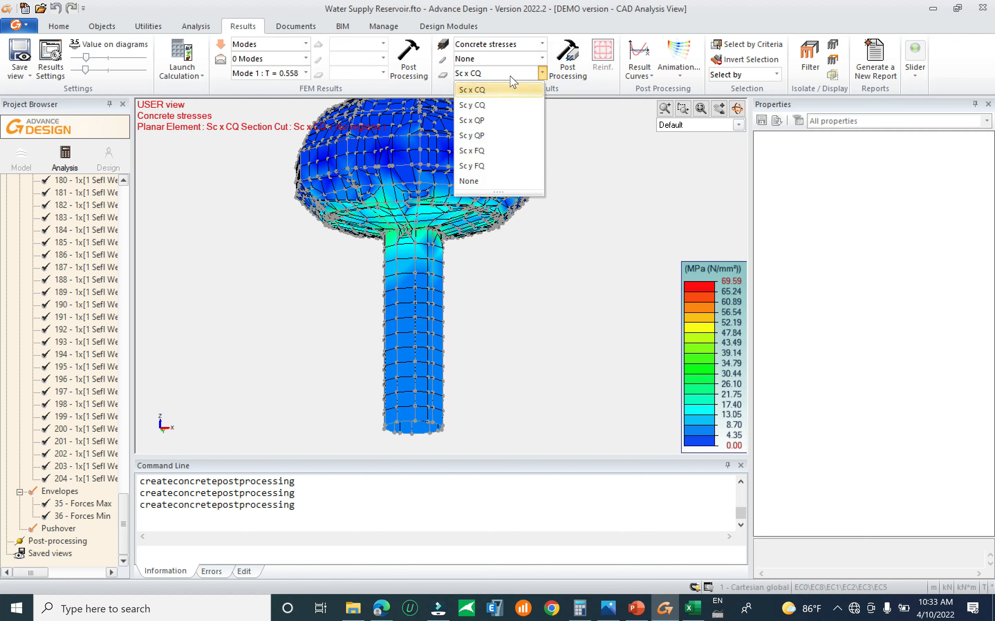
click(506, 106)
click(556, 70)
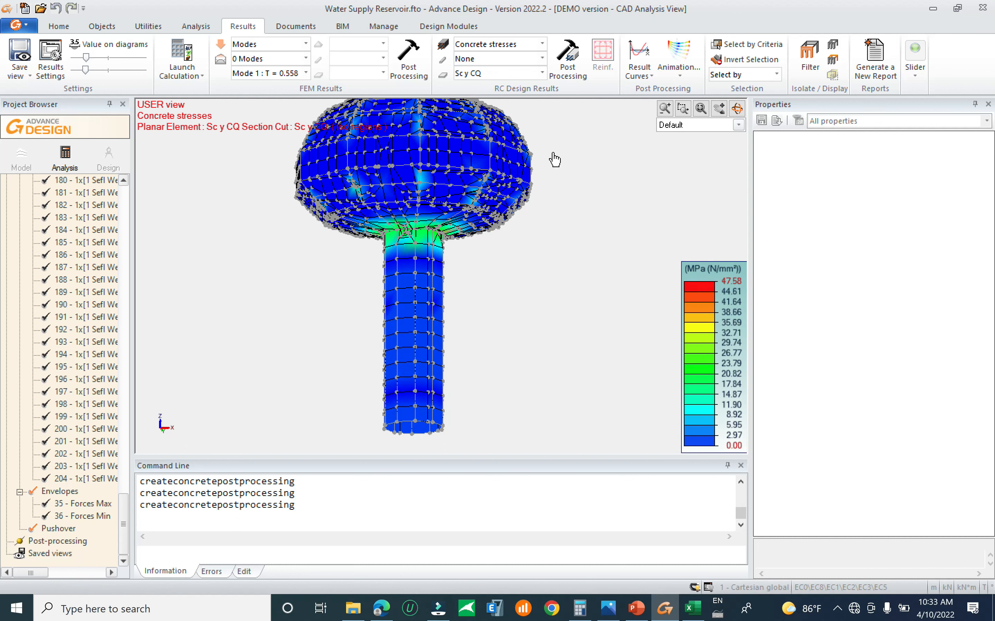
Step: Switch the RC design results to Capacity design and check which results are offered for linear elements
click(497, 75)
click(498, 76)
click(528, 45)
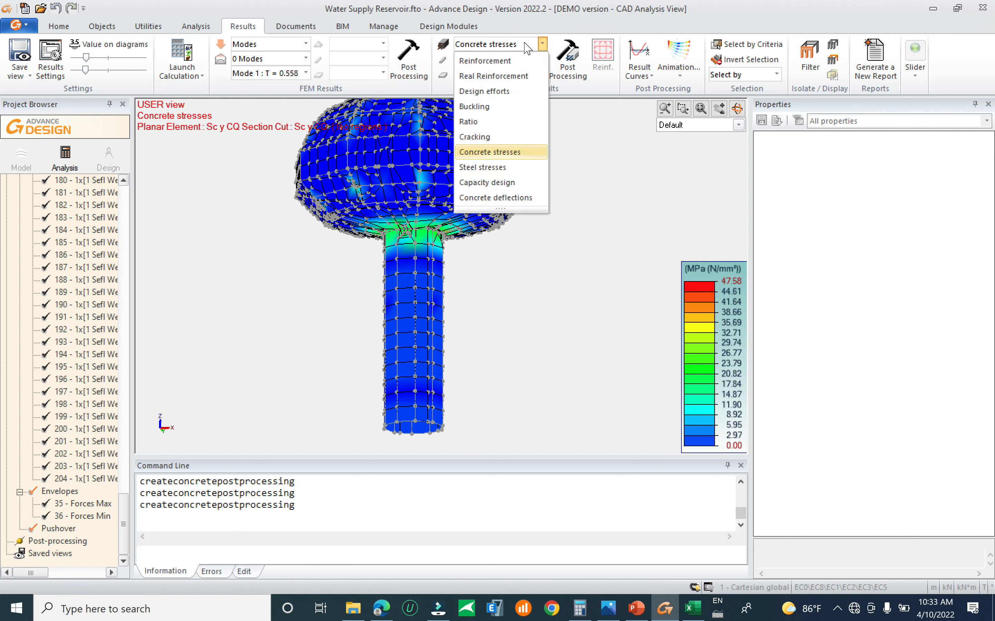
click(509, 185)
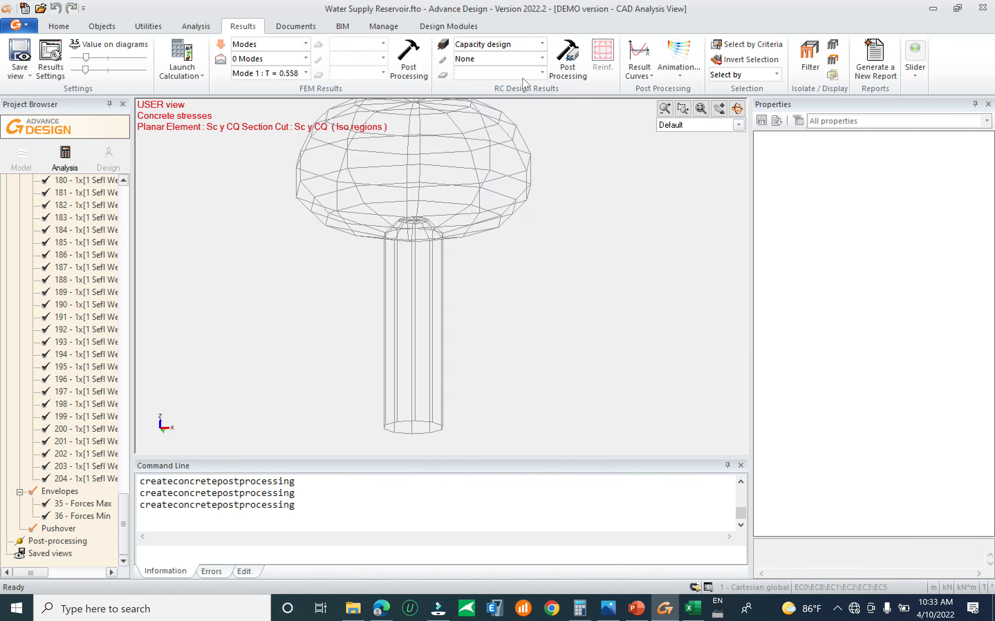
click(537, 60)
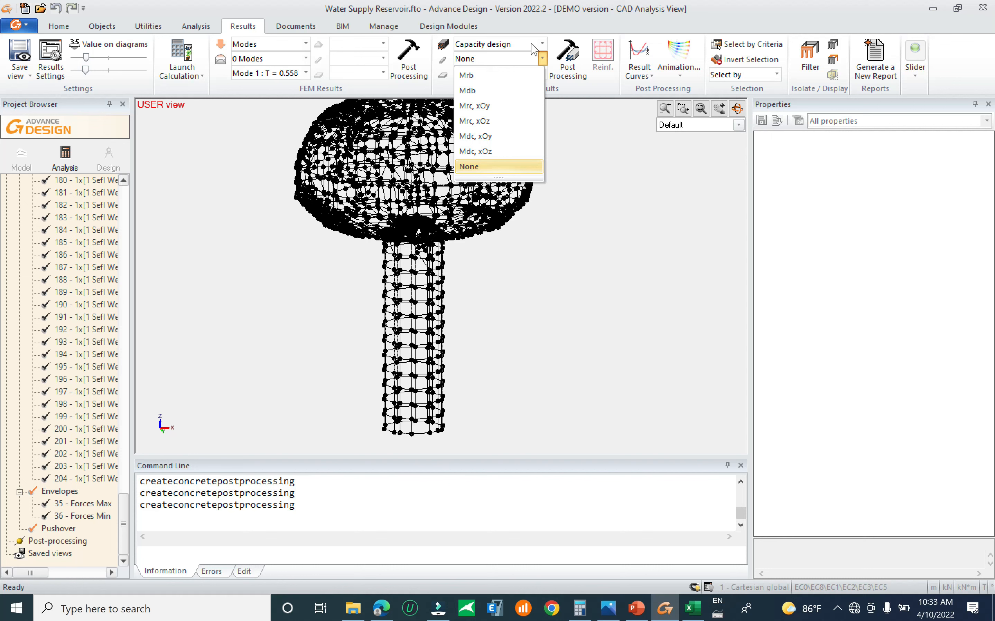
Step: Display the Concrete deflections result Total deflection on the planar elements and inspect the tank from above
click(532, 44)
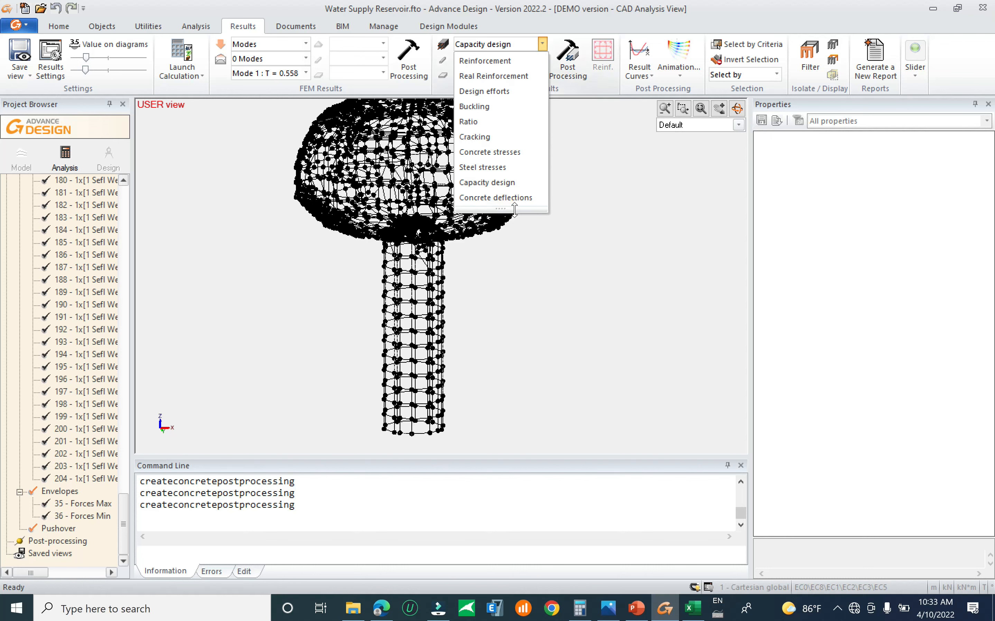
click(517, 200)
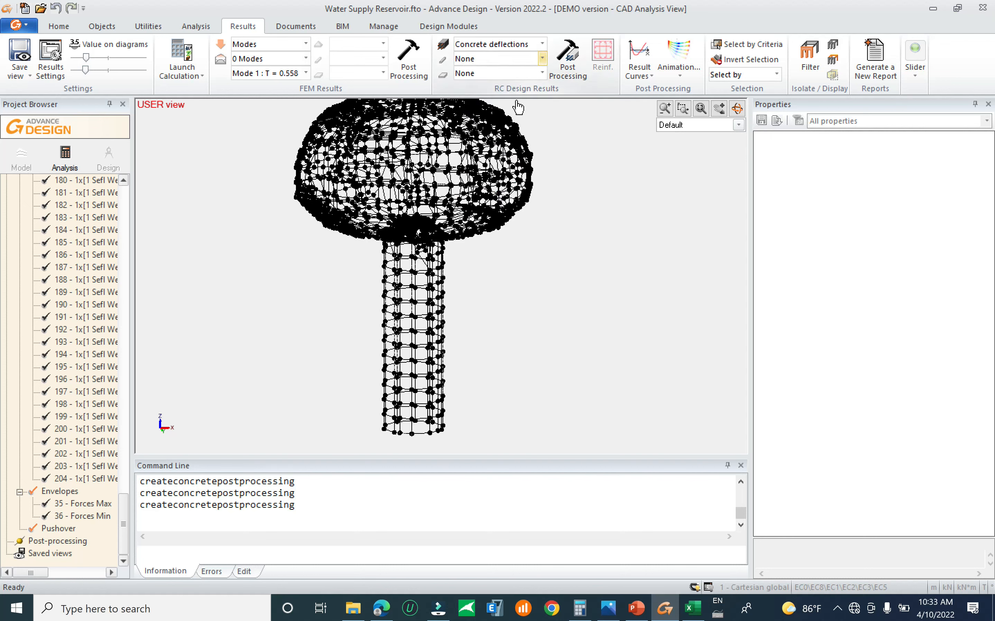
click(518, 73)
click(486, 89)
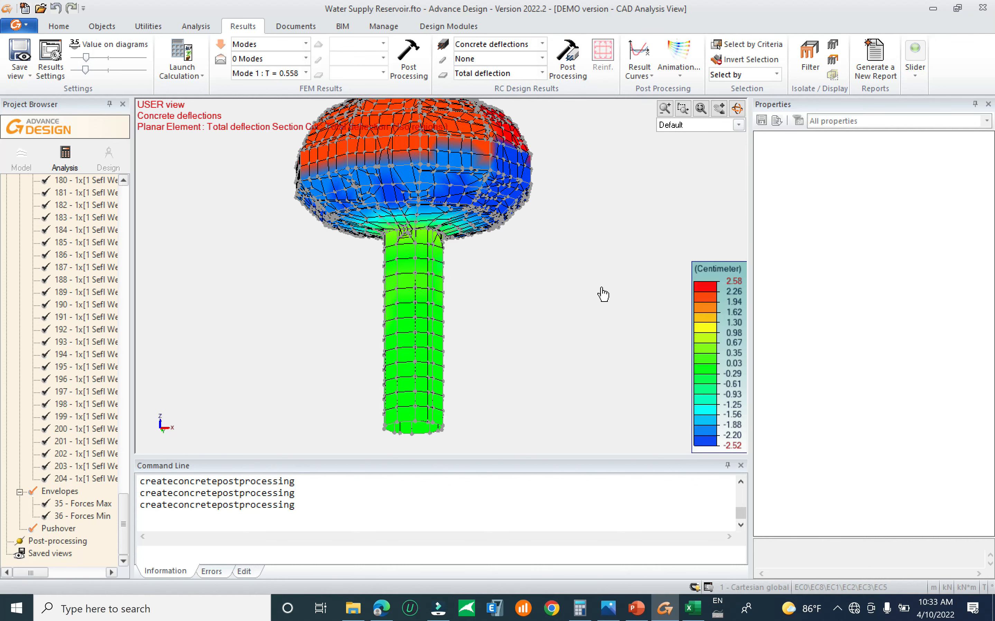
shift+middle_drag(615, 278, 590, 298)
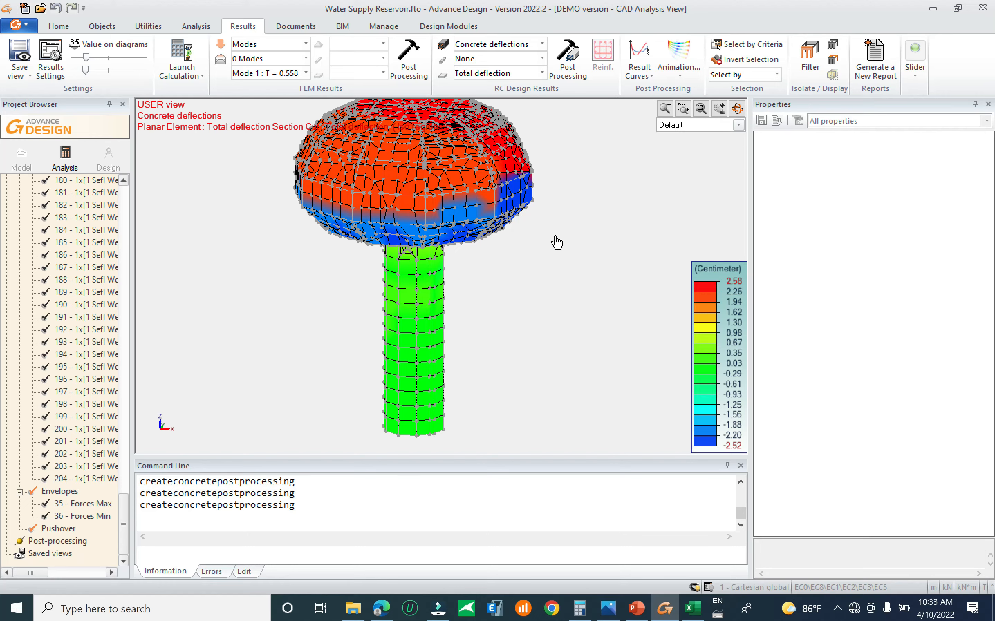
shift+middle_drag(554, 240, 599, 282)
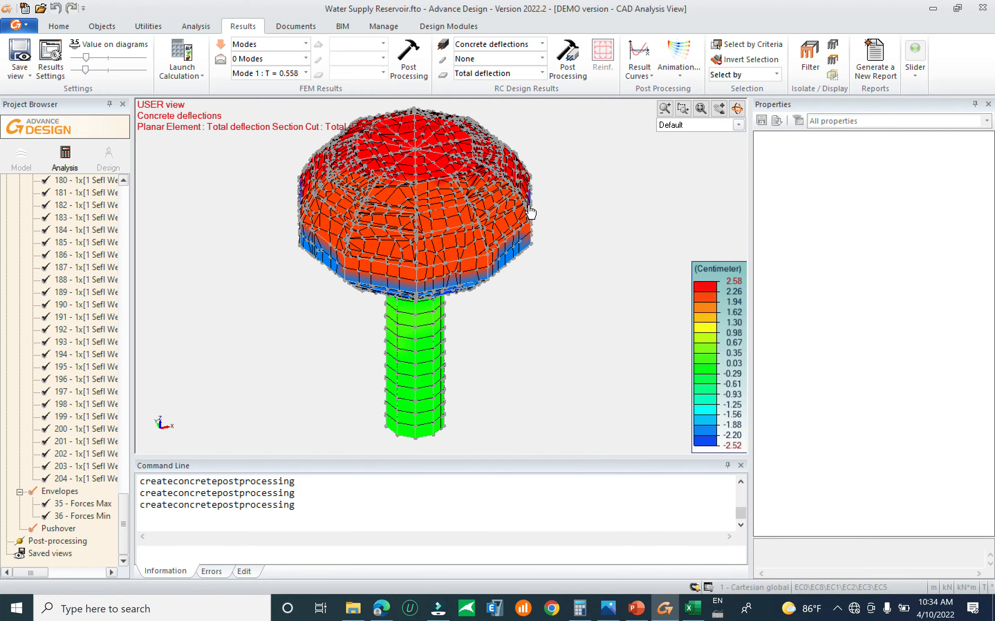
click(534, 73)
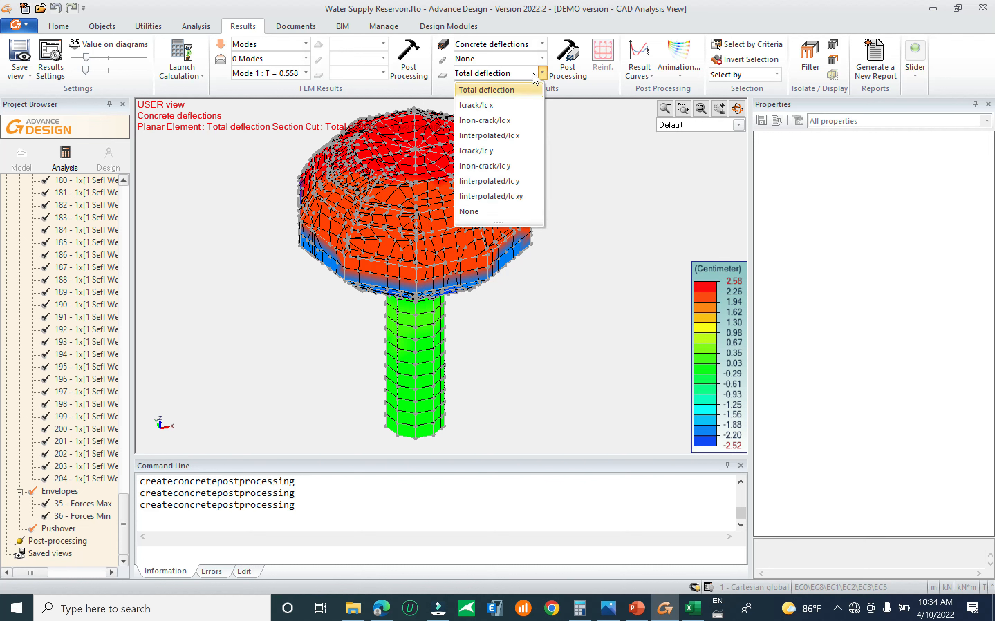
click(542, 74)
click(543, 43)
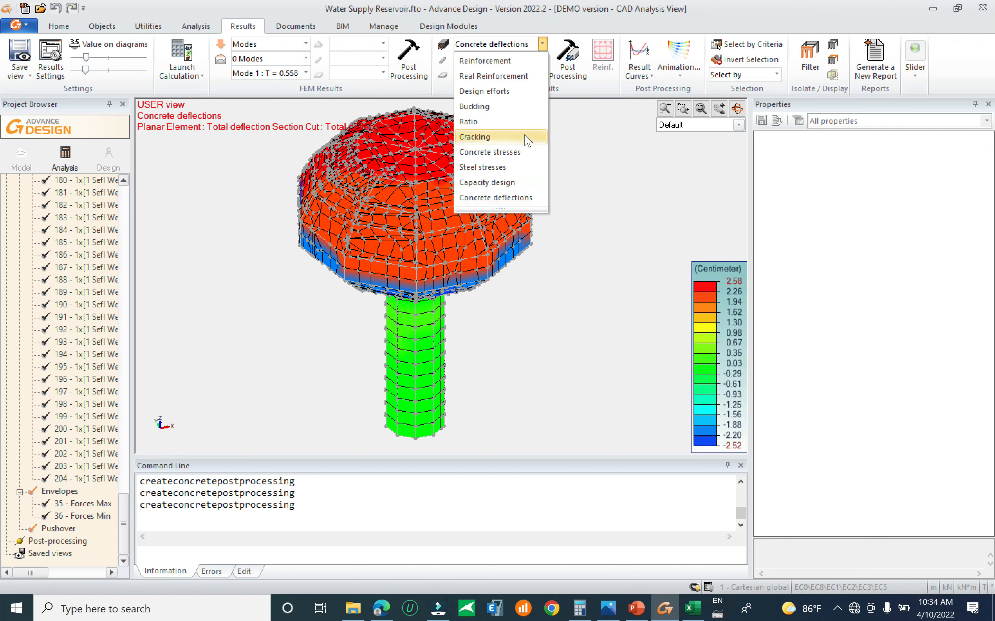
click(527, 261)
Step: Select the ten plates of the cylindrical shaft and isolate them so only the shaft is displayed
shift+middle_drag(512, 319, 515, 257)
drag(560, 167, 356, 407)
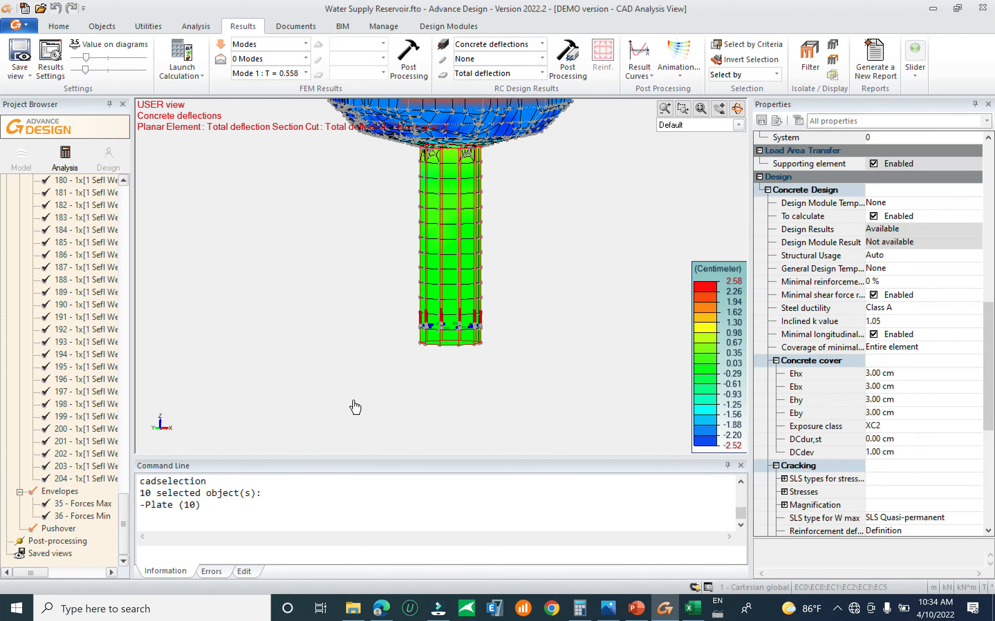
drag(120, 520, 172, 213)
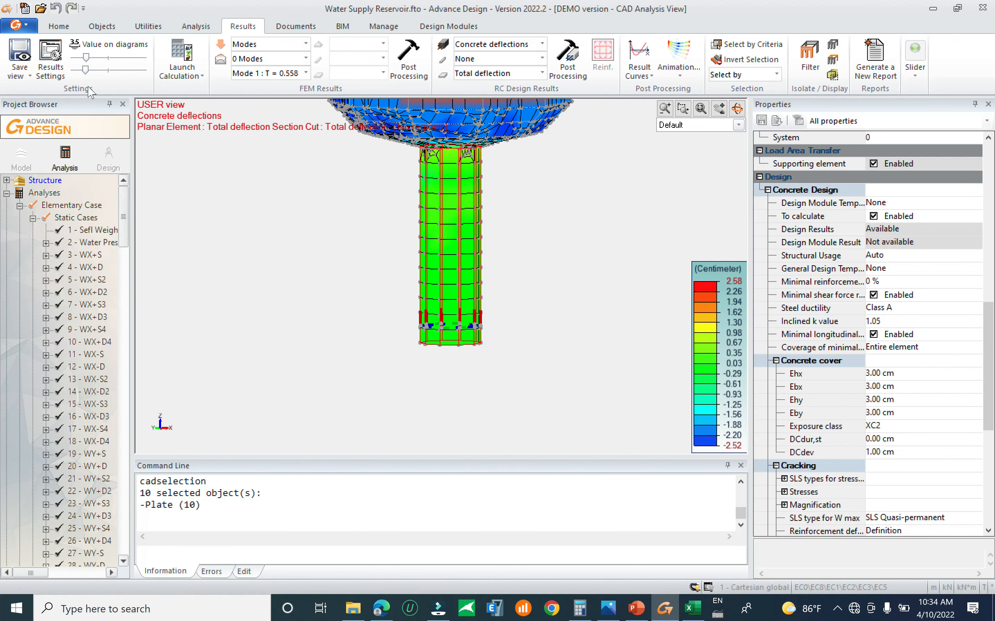
click(63, 27)
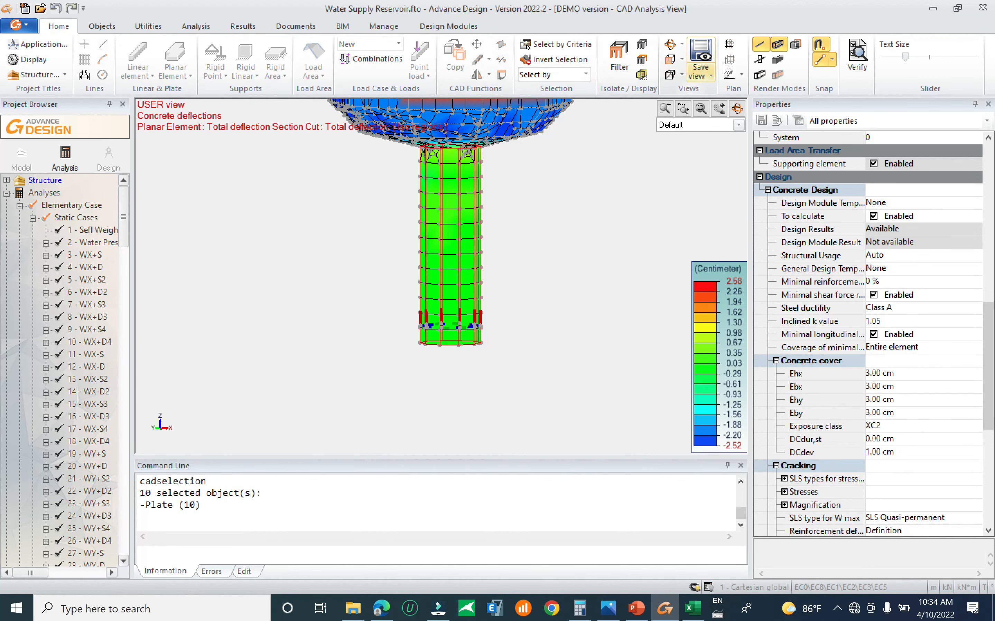
click(643, 61)
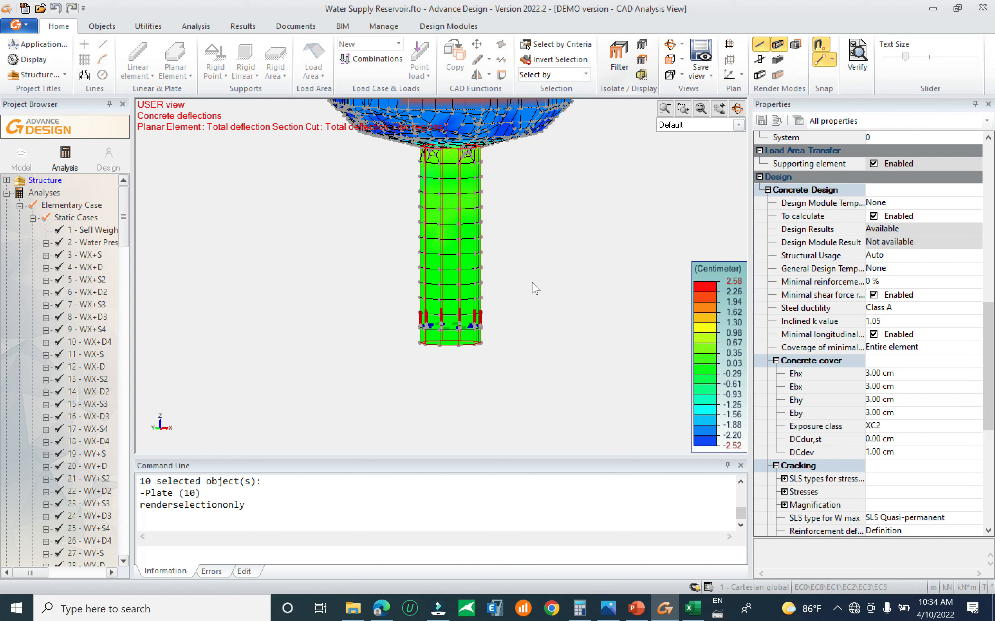
click(618, 62)
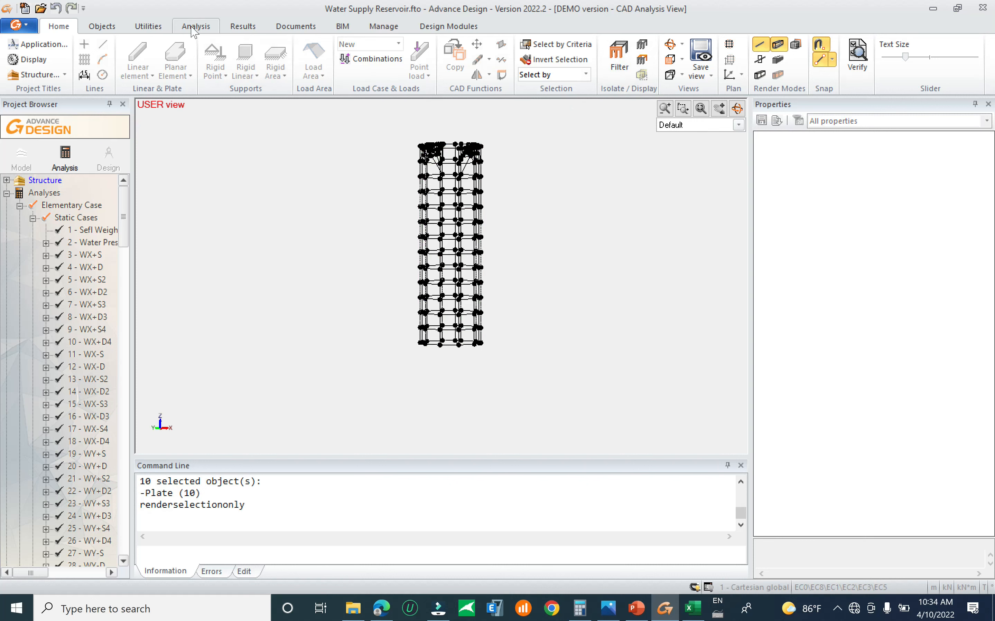
Step: Display the Reinforcement result Axb on the isolated shaft's planar elements and inspect the shaft's upper rim
click(242, 26)
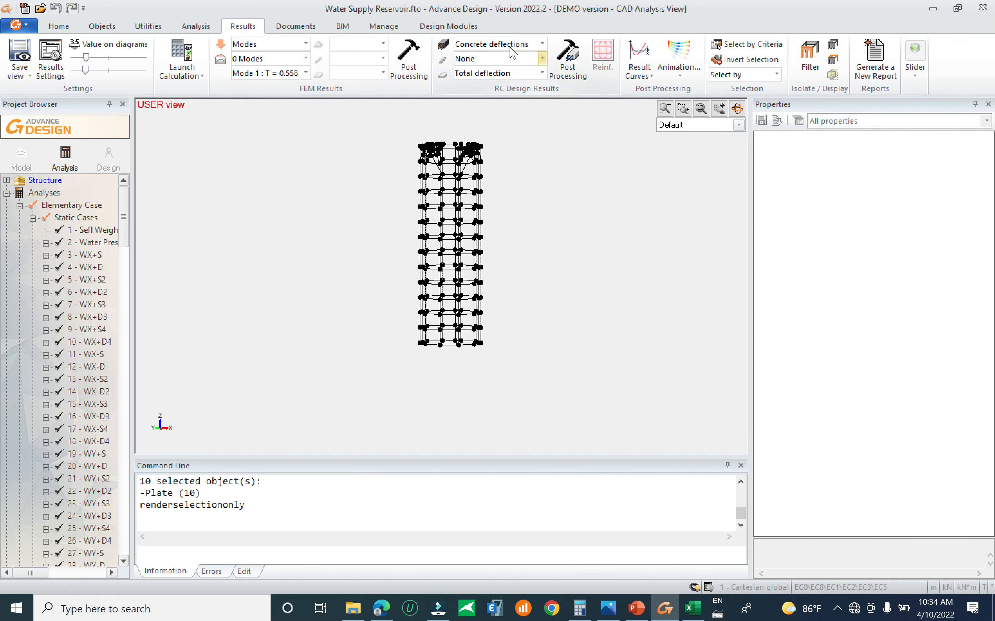
click(527, 46)
click(526, 46)
click(509, 49)
click(510, 61)
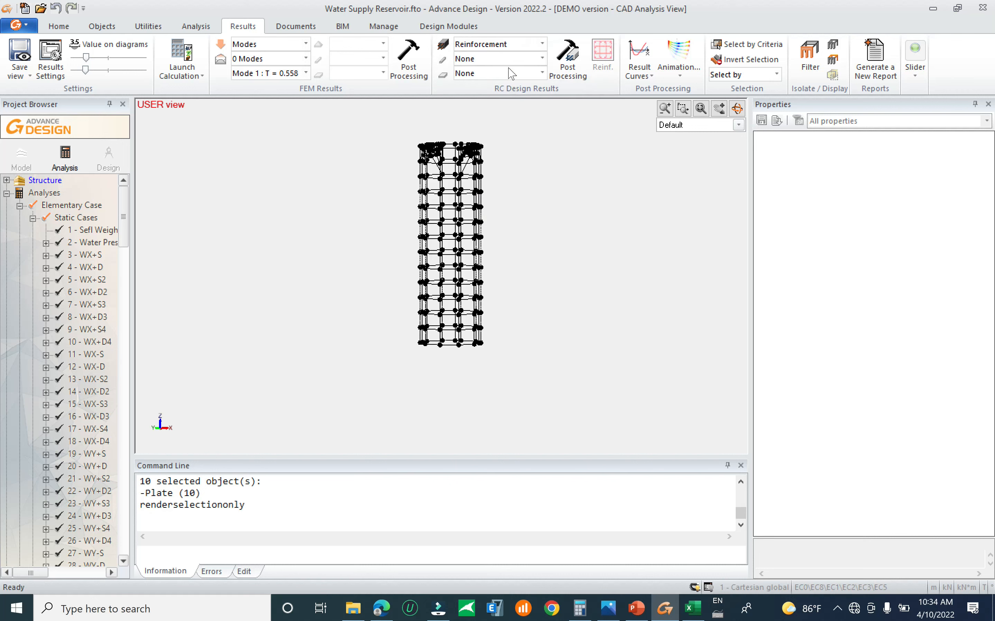
click(542, 73)
click(501, 91)
shift+middle_drag(554, 195, 548, 252)
scroll(543, 252, up, 5)
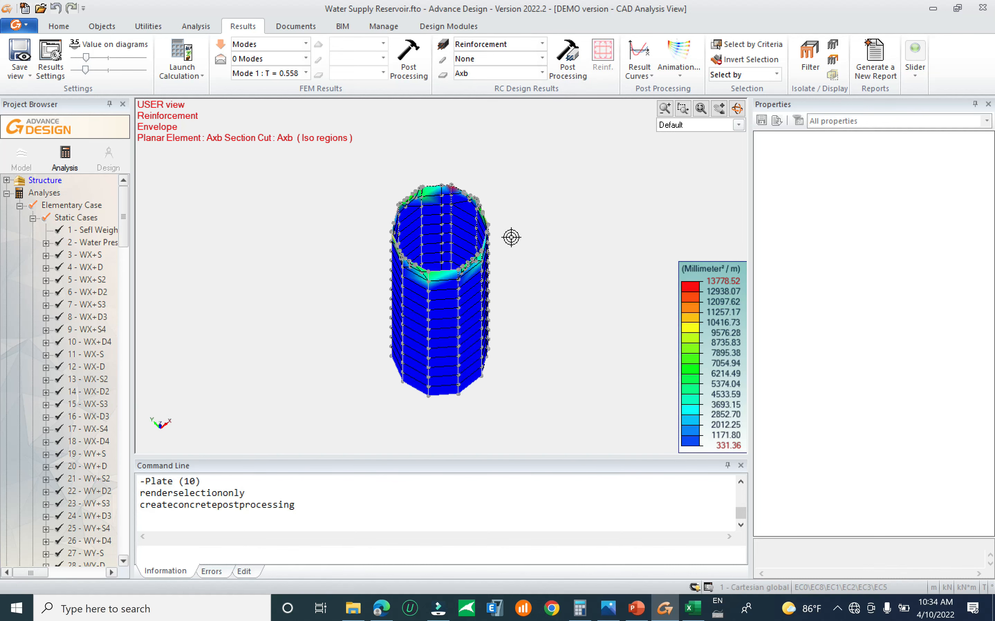
shift+middle_drag(487, 257, 466, 280)
scroll(467, 280, down, 5)
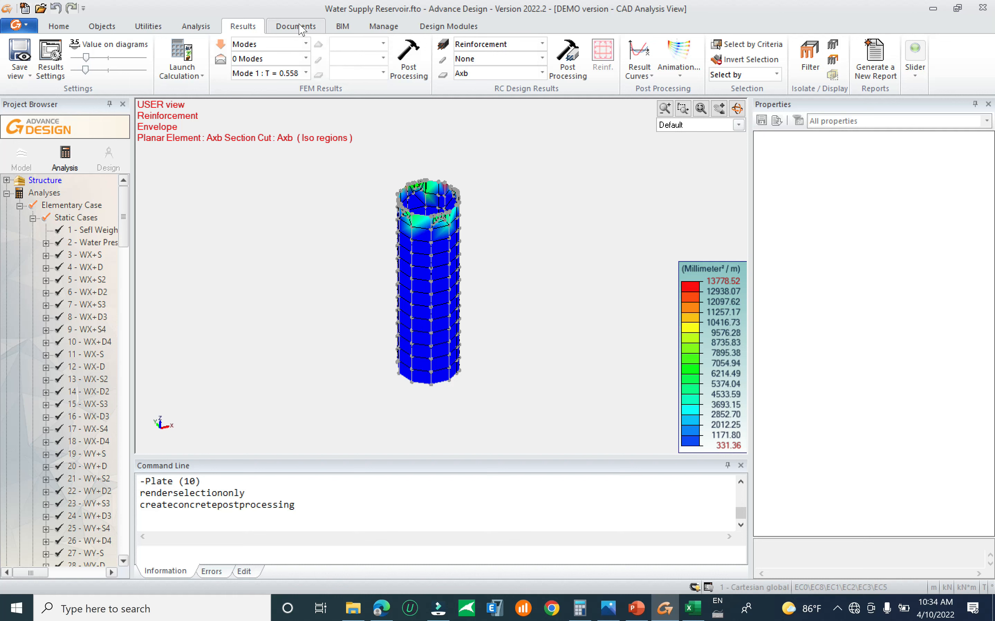
click(384, 27)
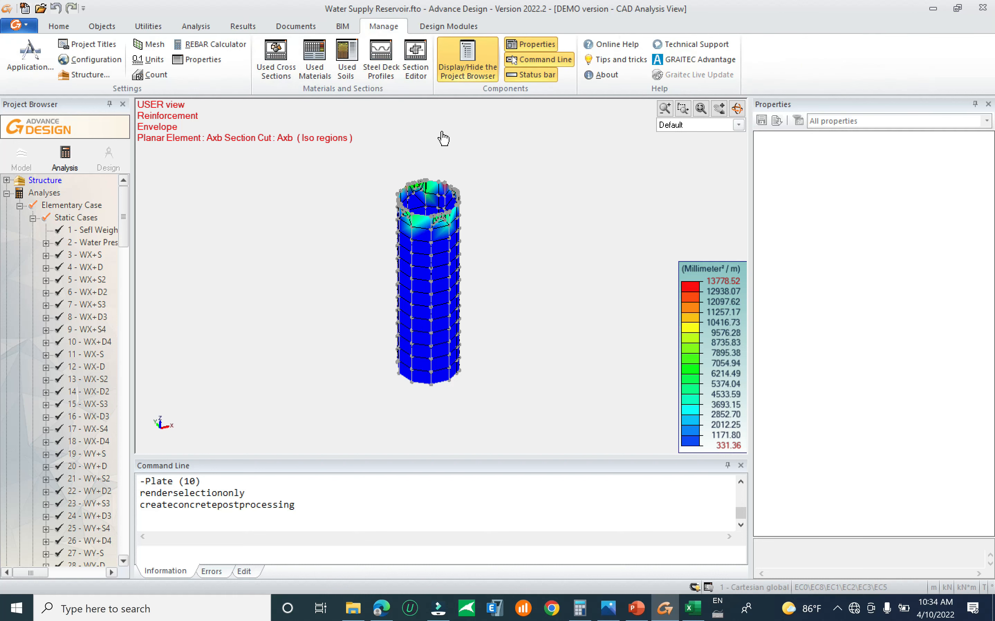
click(343, 26)
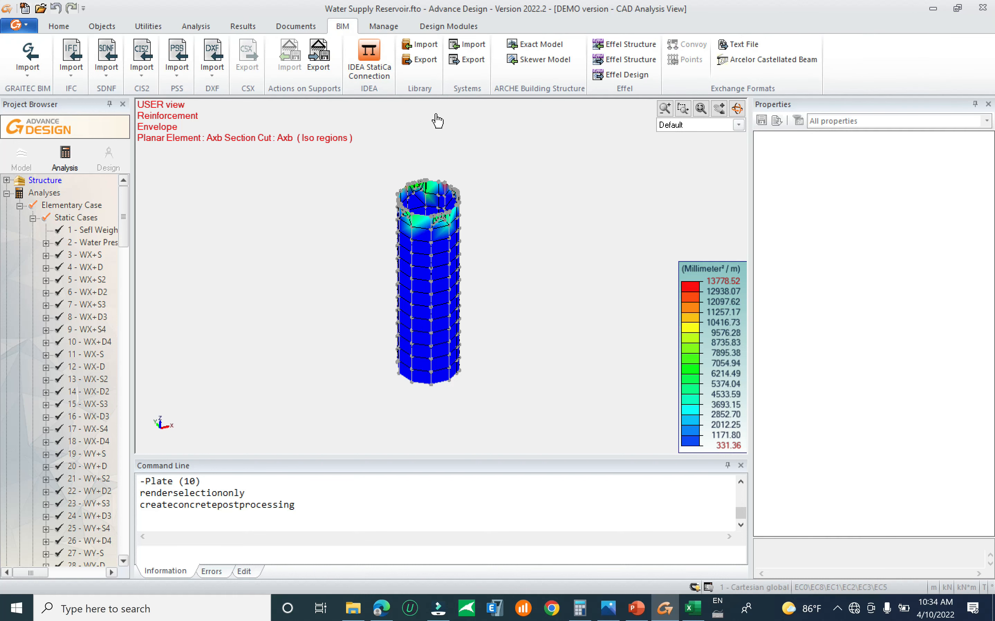
click(58, 27)
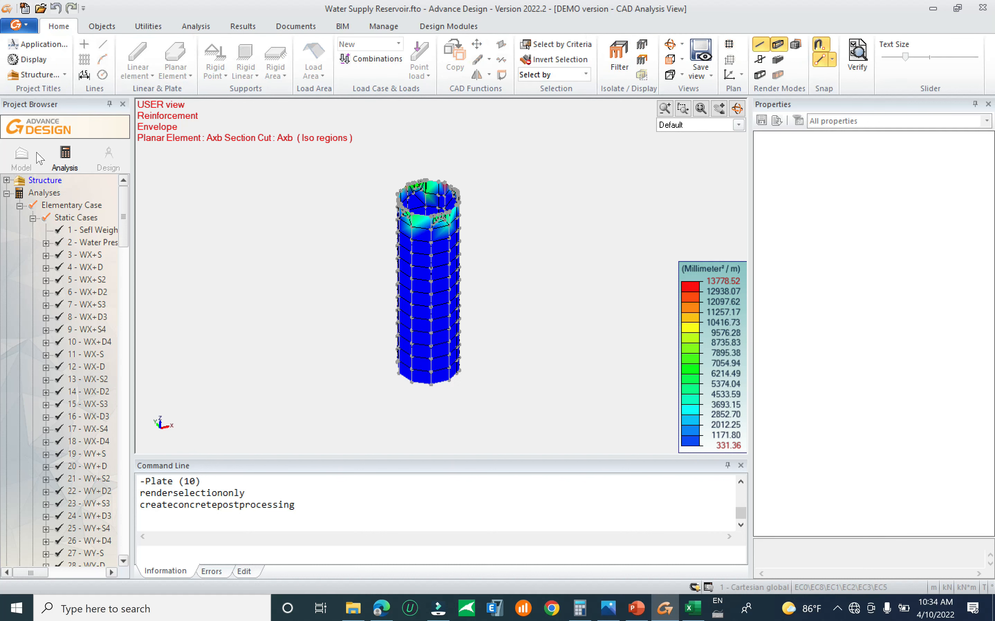
shift+middle_drag(579, 270, 580, 292)
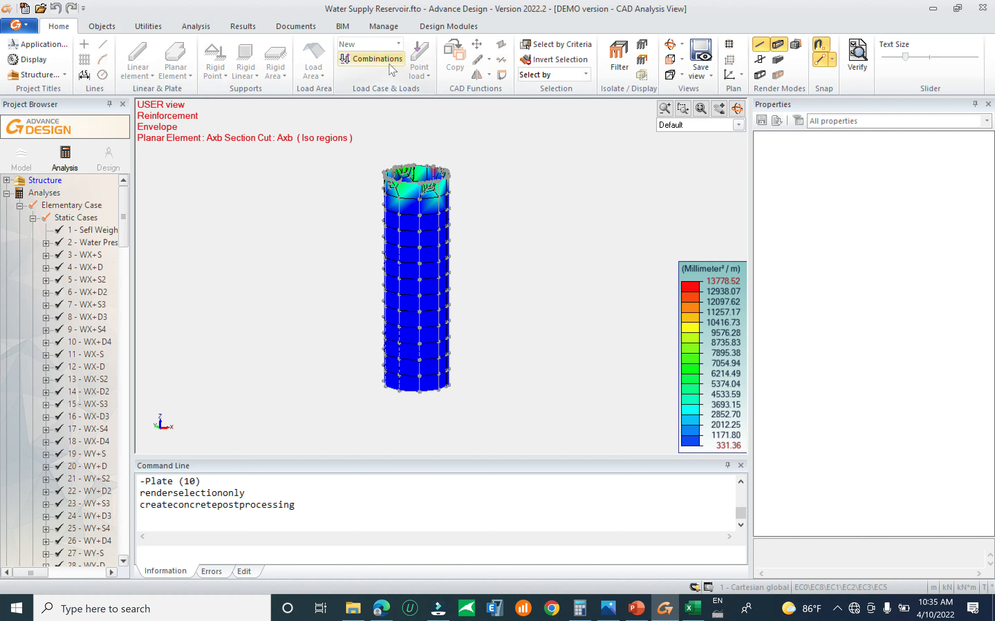
click(196, 26)
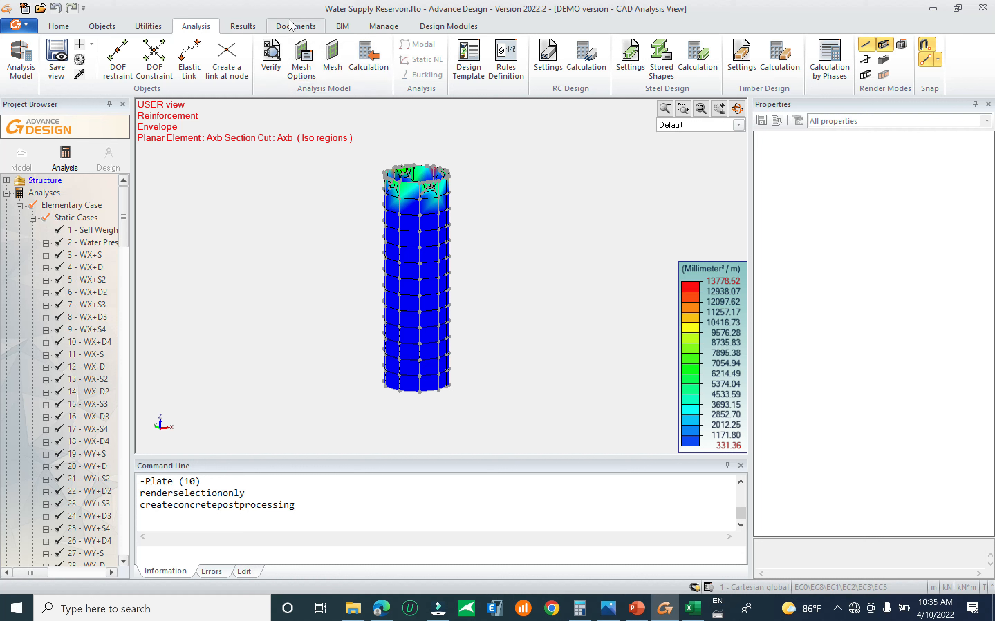
click(246, 26)
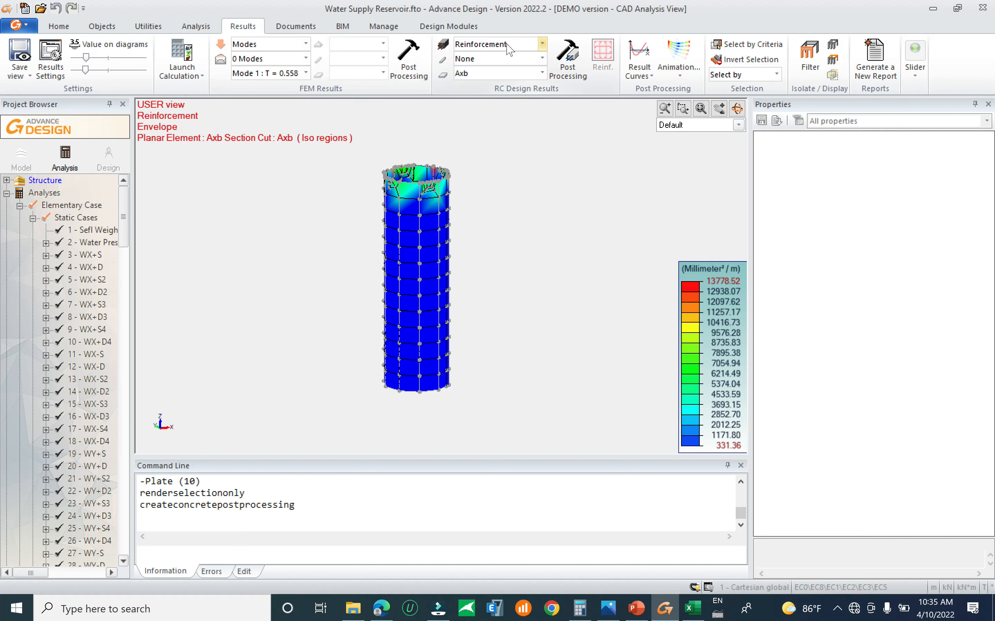
click(526, 45)
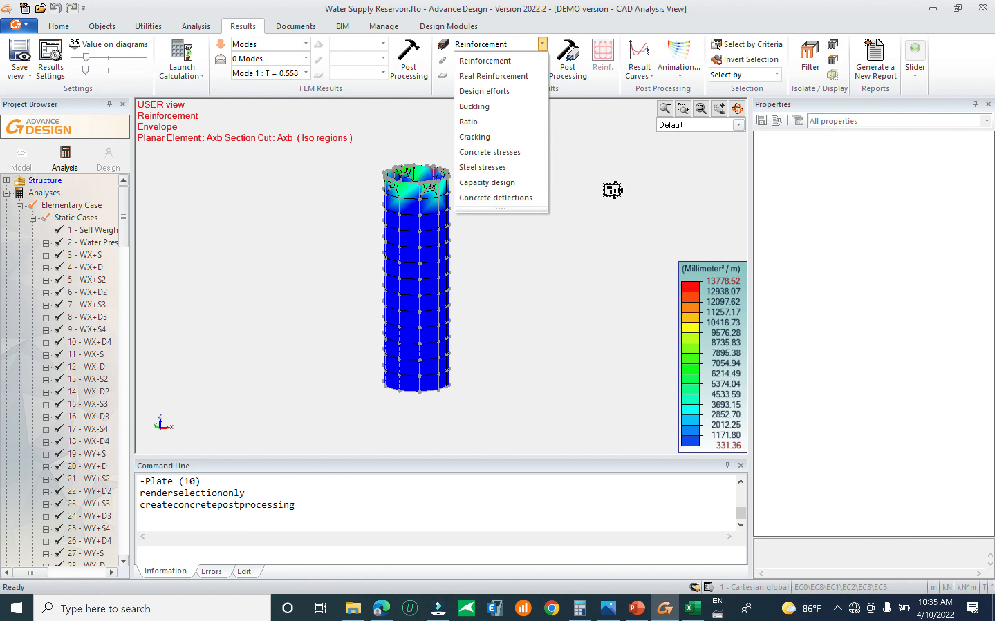
click(579, 216)
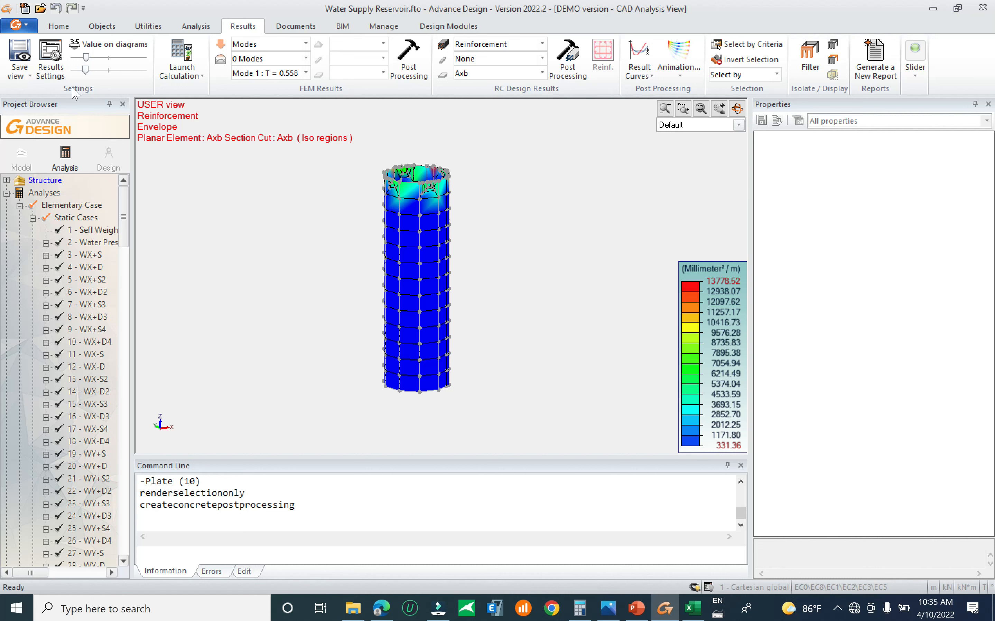
Step: Save a copy of the project in the Projects folder as Water Supply Reservoir_1.fto
click(19, 25)
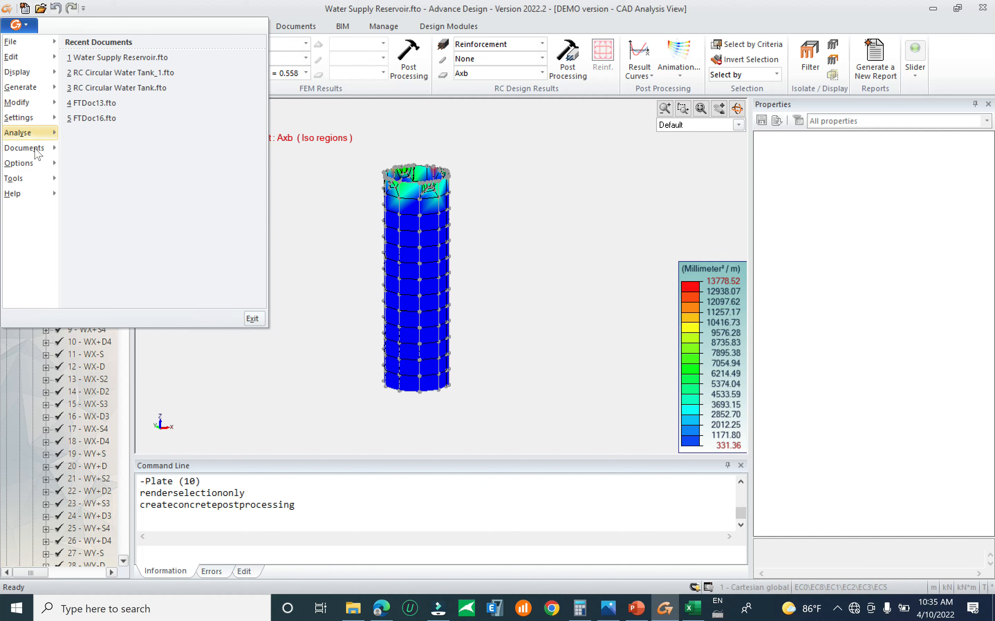
mouse_move(56, 43)
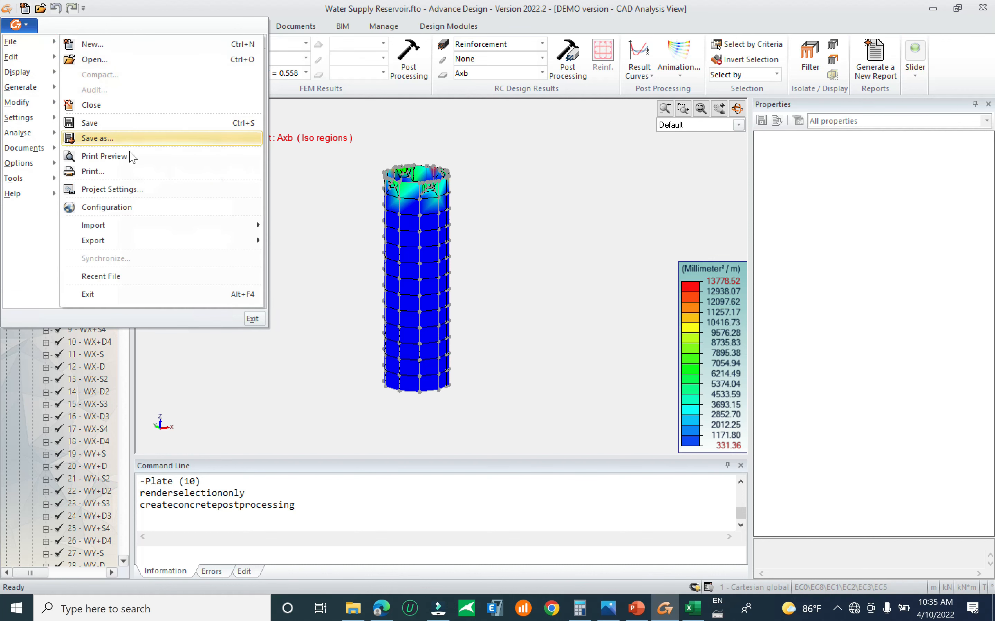
click(133, 139)
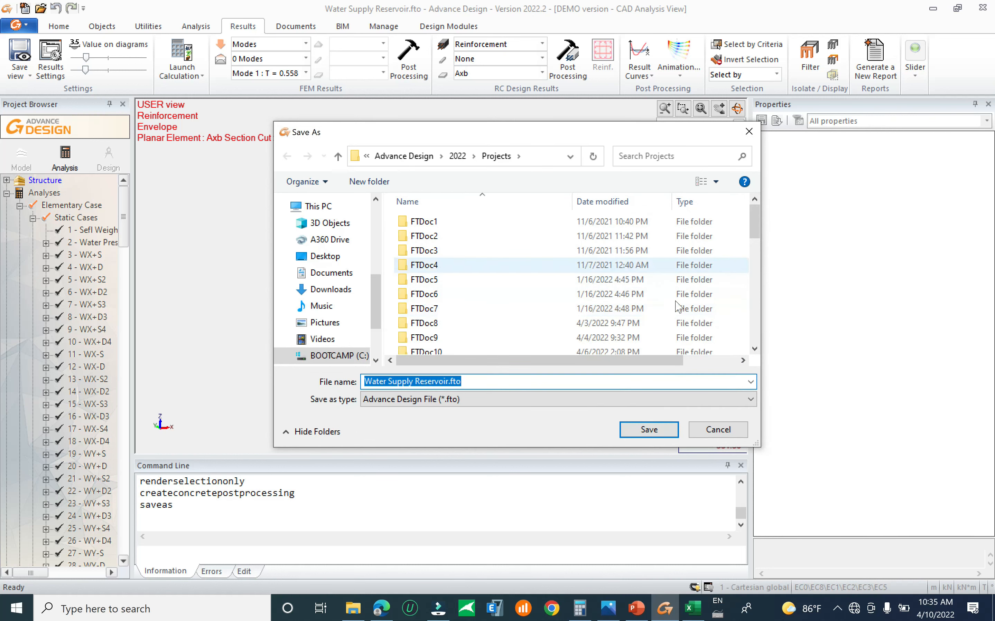
click(451, 381)
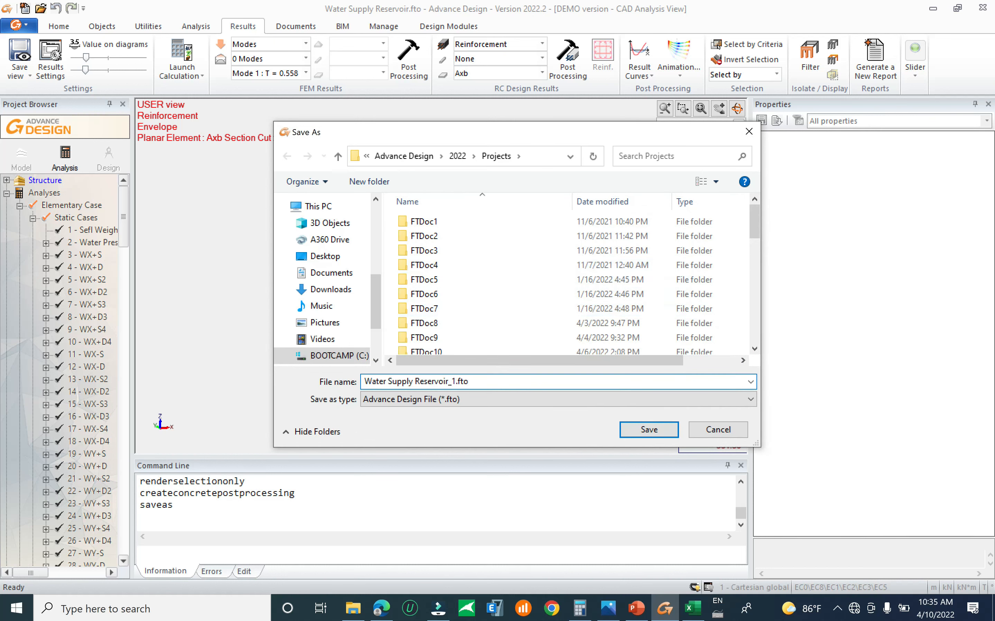
key(Return)
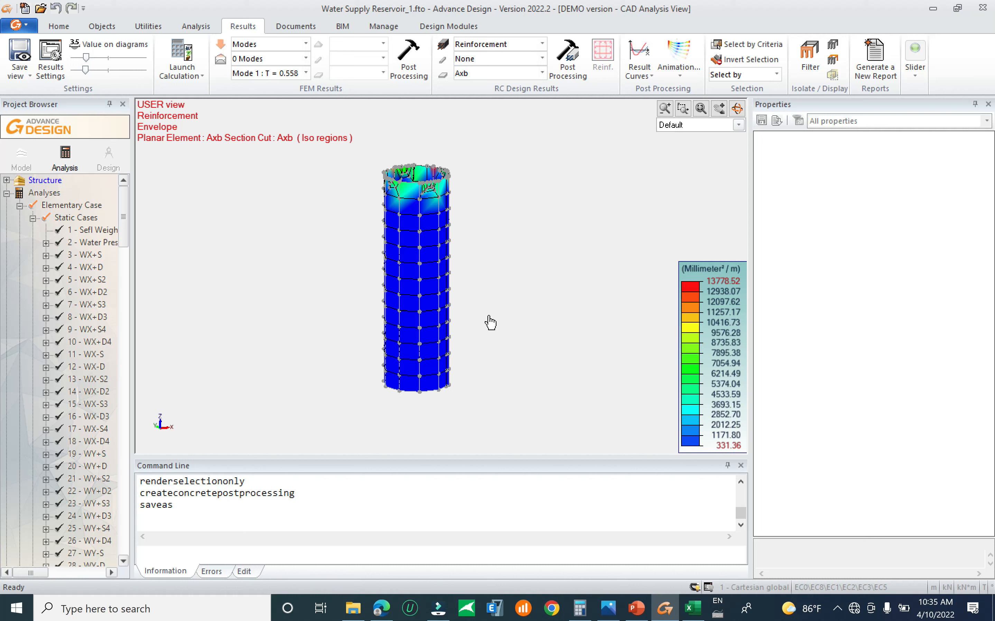
scroll(517, 344, down, 1)
middle_drag(469, 285, 420, 258)
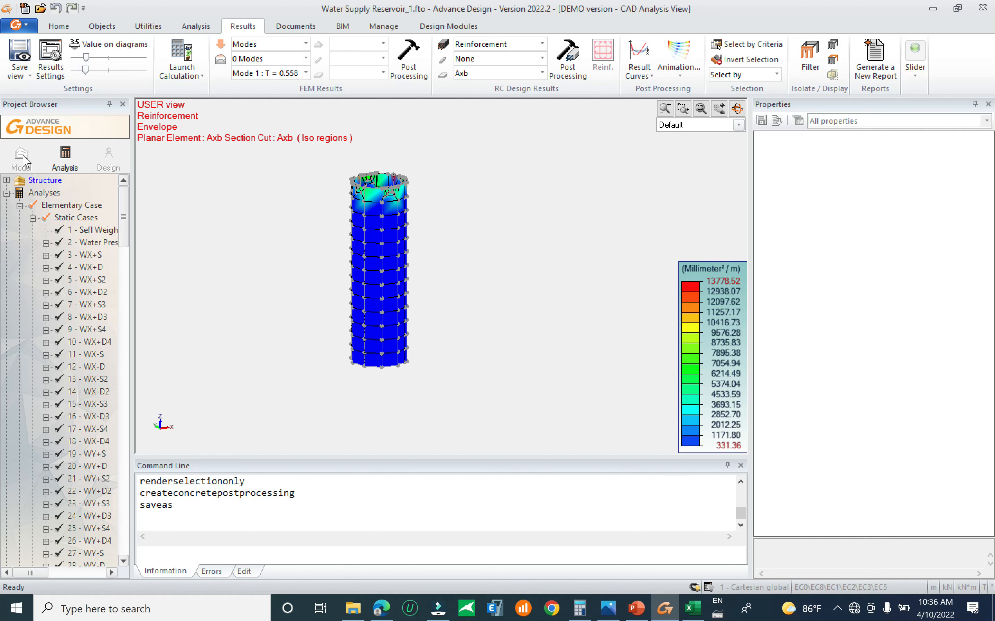
middle_drag(436, 256, 431, 280)
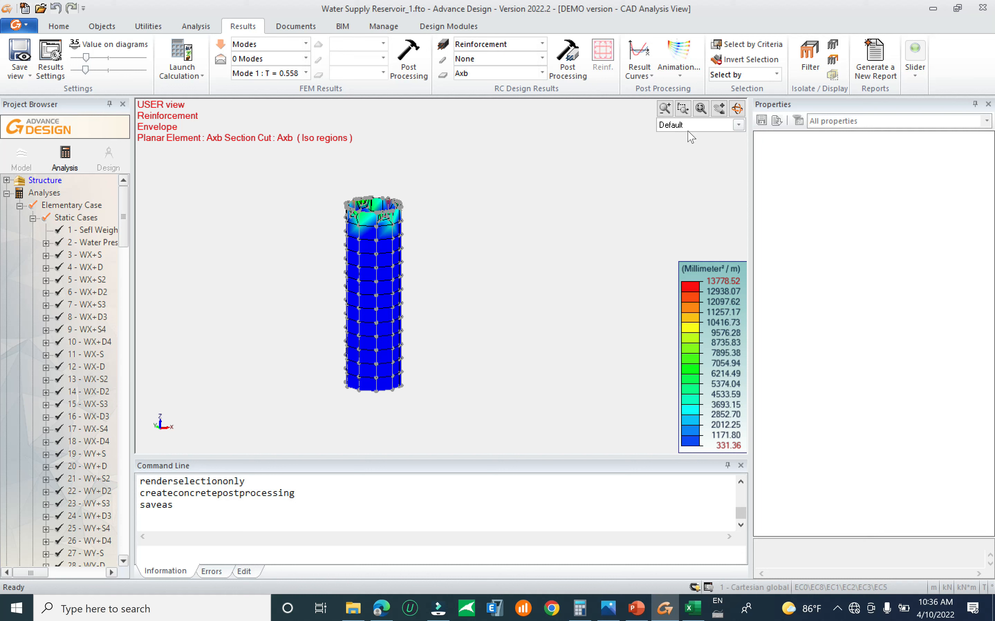
click(65, 30)
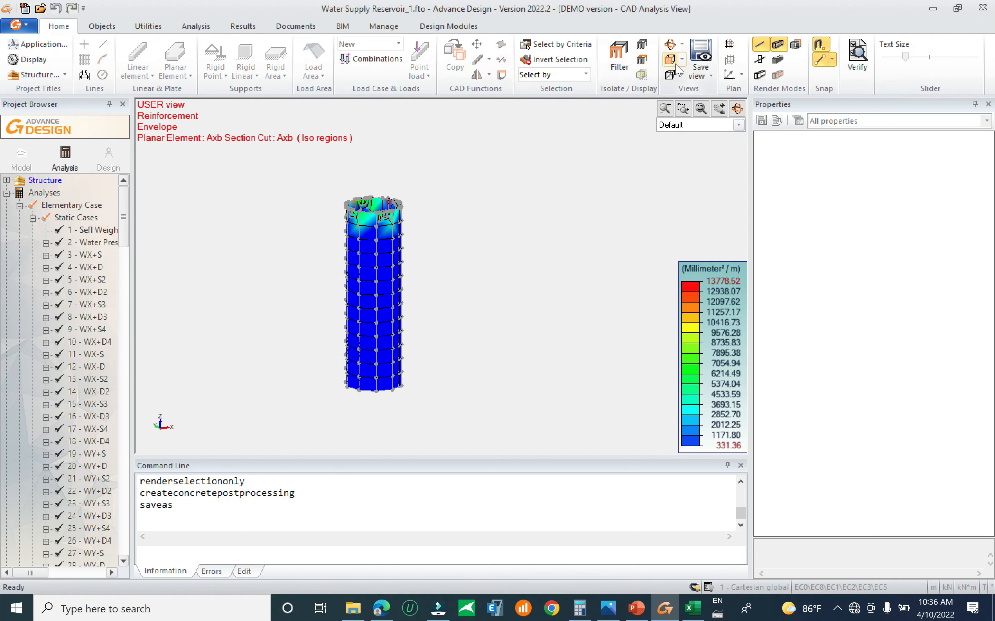
Step: End the shaft's isolation so the complete reservoir is displayed, and inspect the junction between the shaft and the tank
click(644, 46)
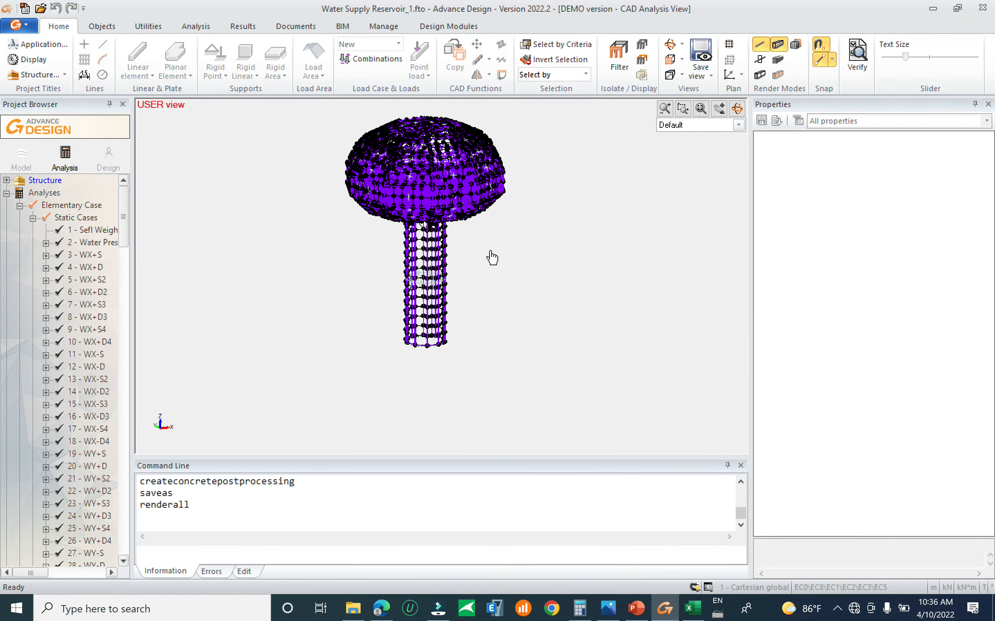
scroll(465, 201, up, 5)
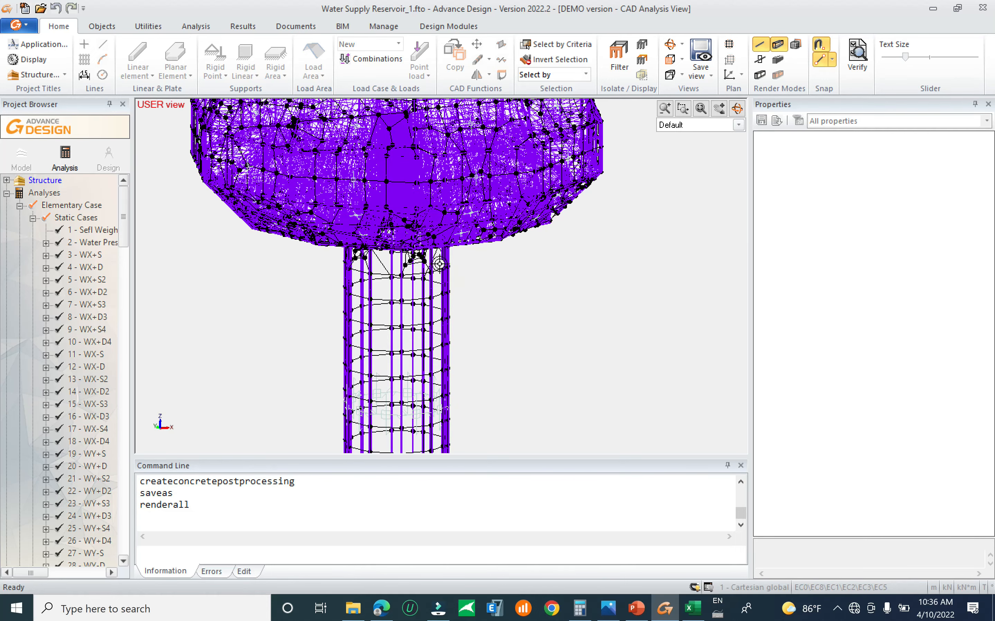
scroll(439, 263, up, 2)
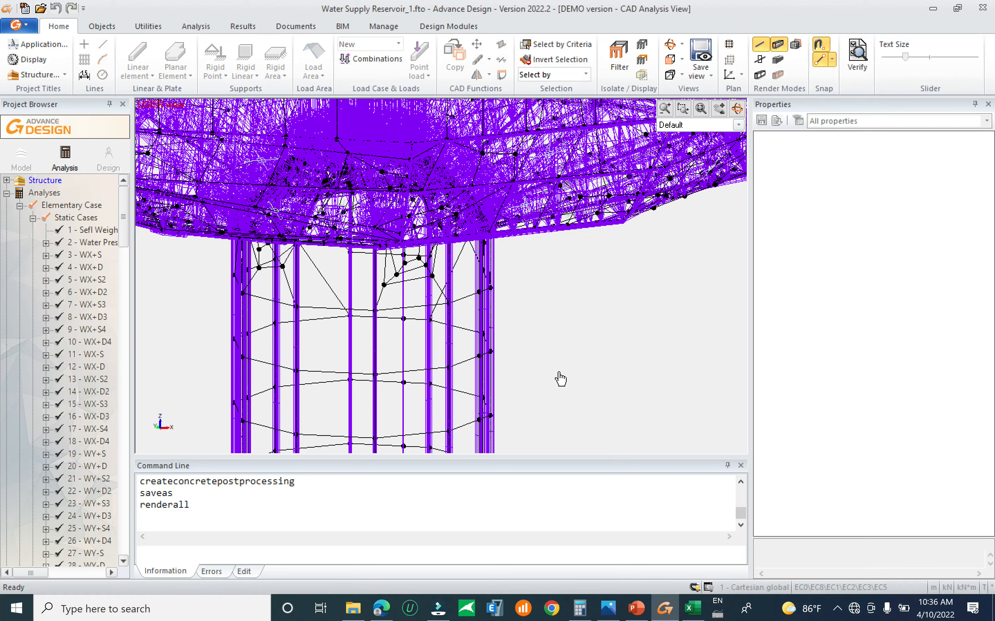
scroll(555, 357, down, 8)
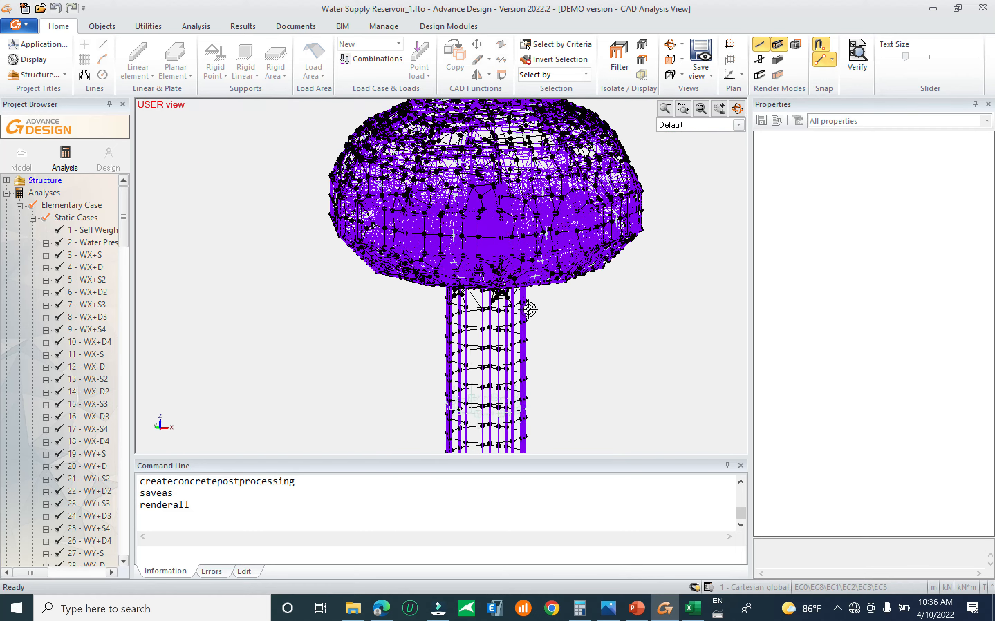
middle_drag(560, 323, 420, 248)
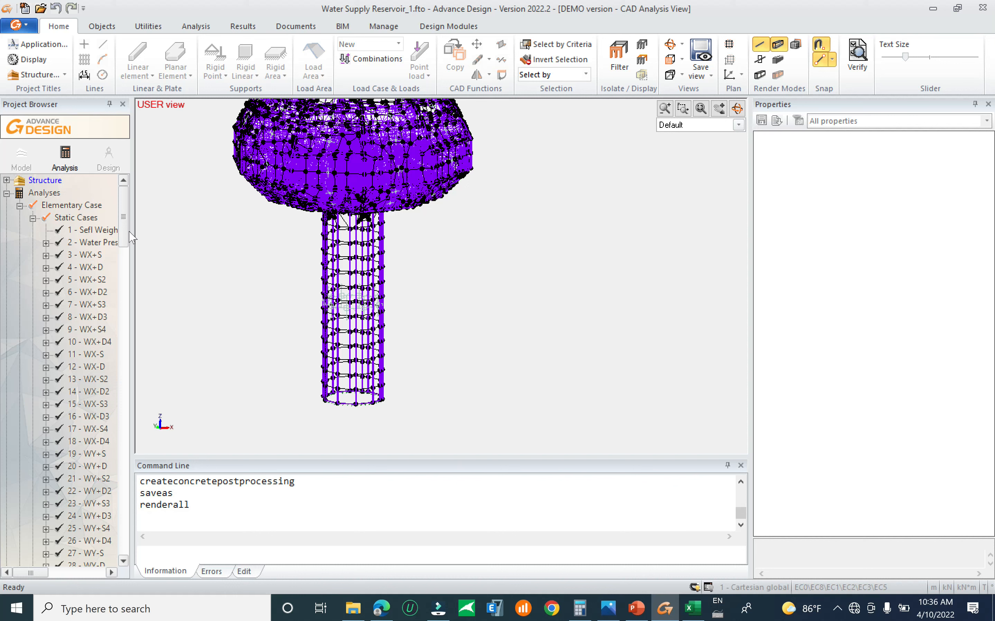
Step: Return the project from the Analysis stage to the Model stage and look through its load cases and Analysis Settings
drag(125, 221, 120, 192)
click(21, 157)
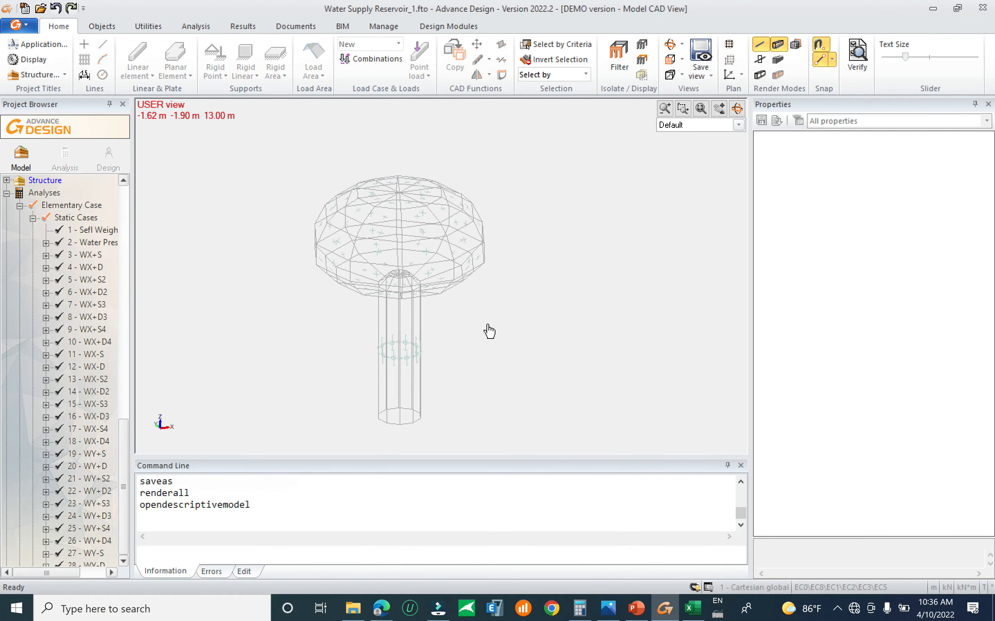
drag(124, 431, 132, 340)
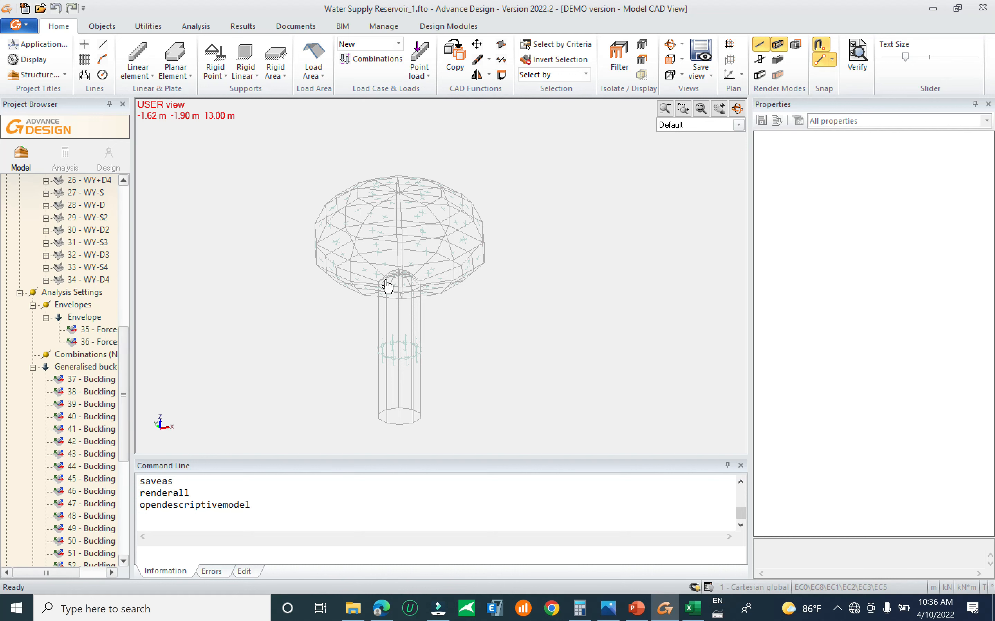